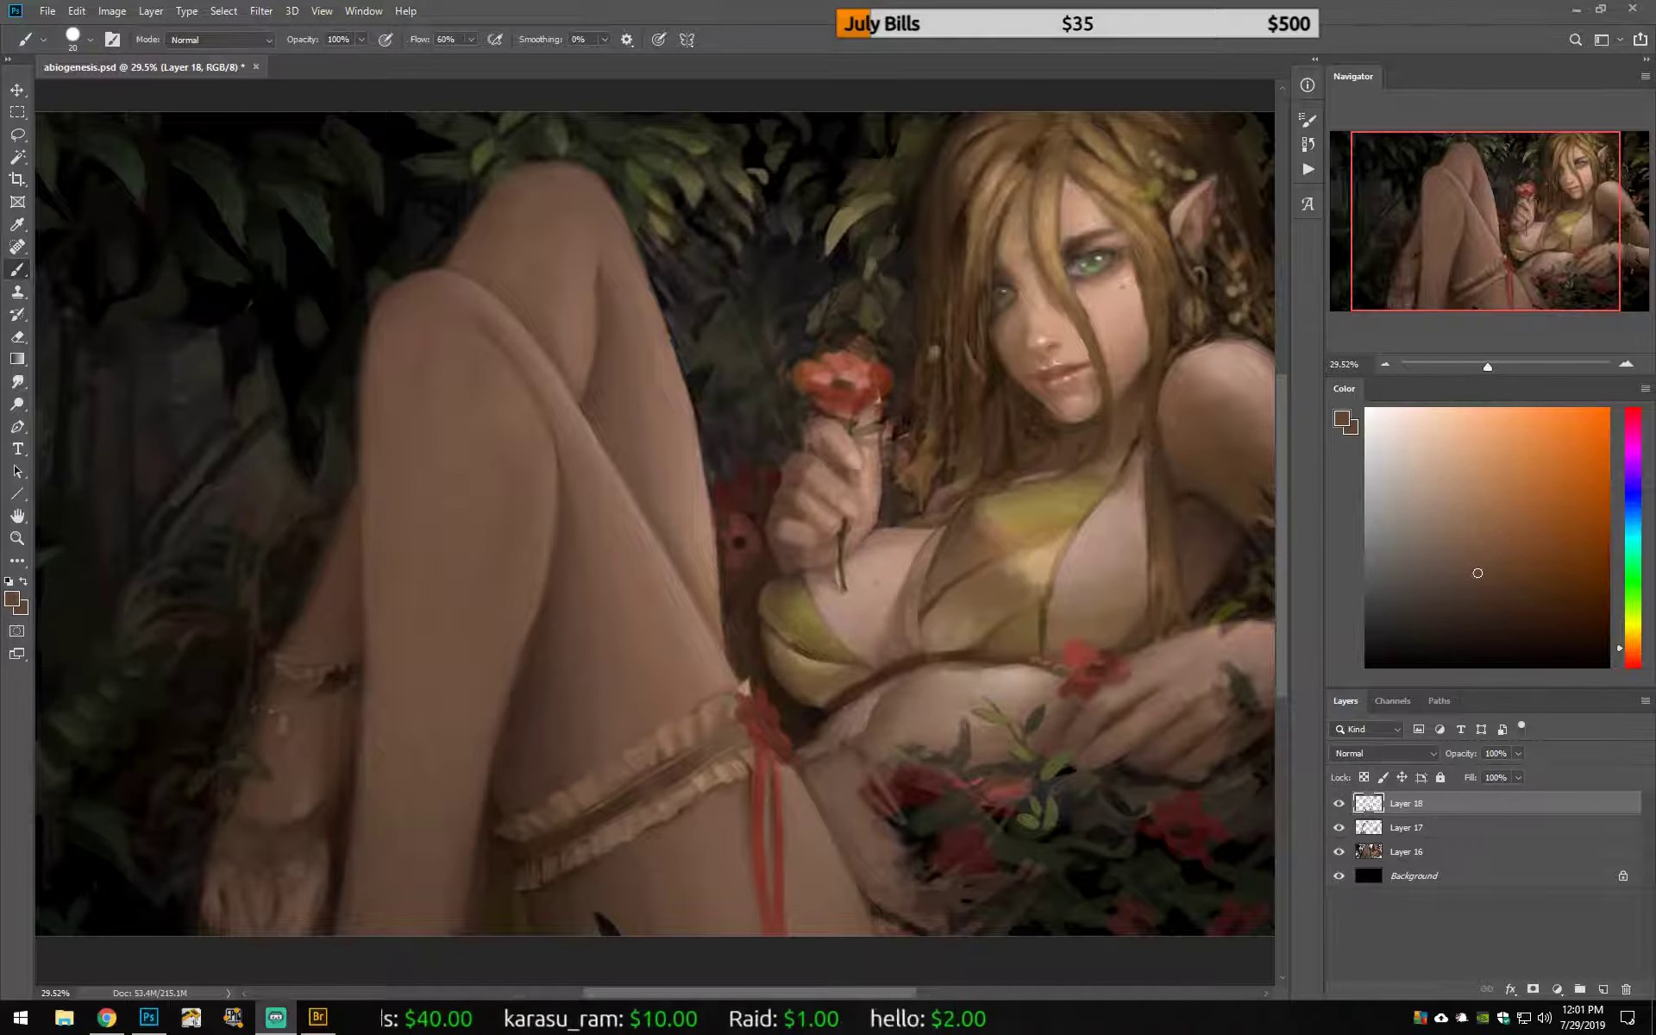
Step: Shade the chest with sampled light skin, orange and dark brown shadow tones
{"action": "left_click", "coordinate": [1092, 540], "text": "alt"}
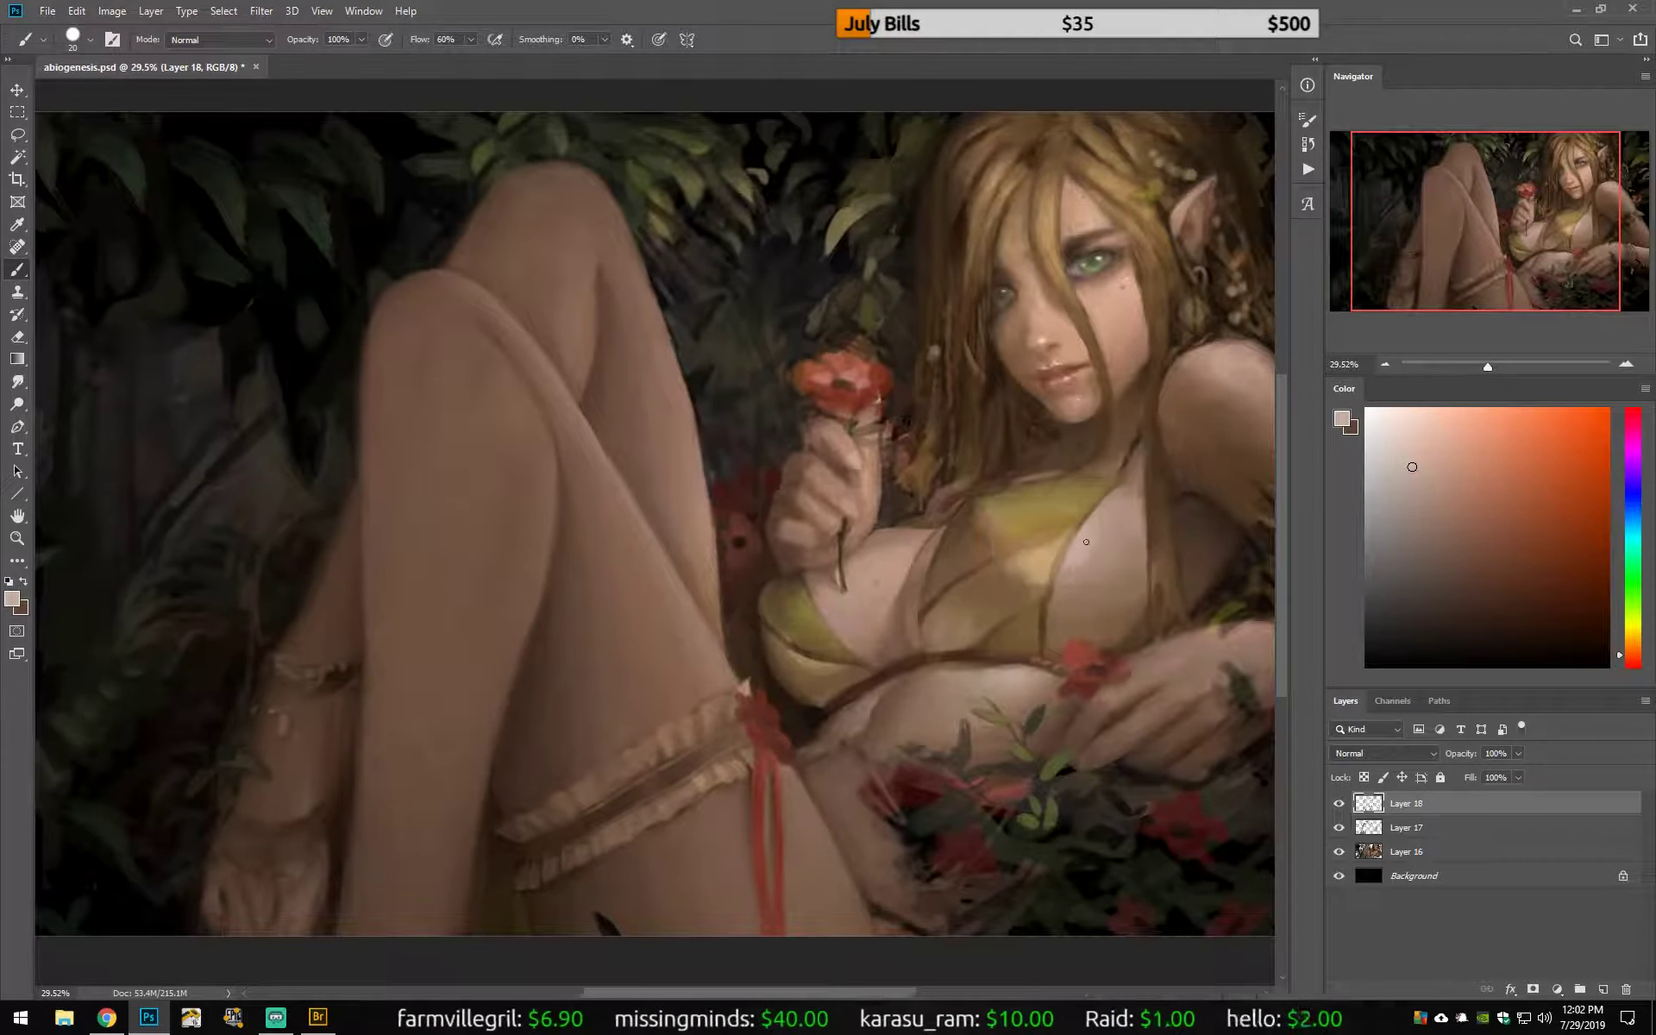
{"action": "left_click", "coordinate": [1086, 542], "text": "alt"}
{"action": "left_click", "coordinate": [892, 567], "text": "alt"}
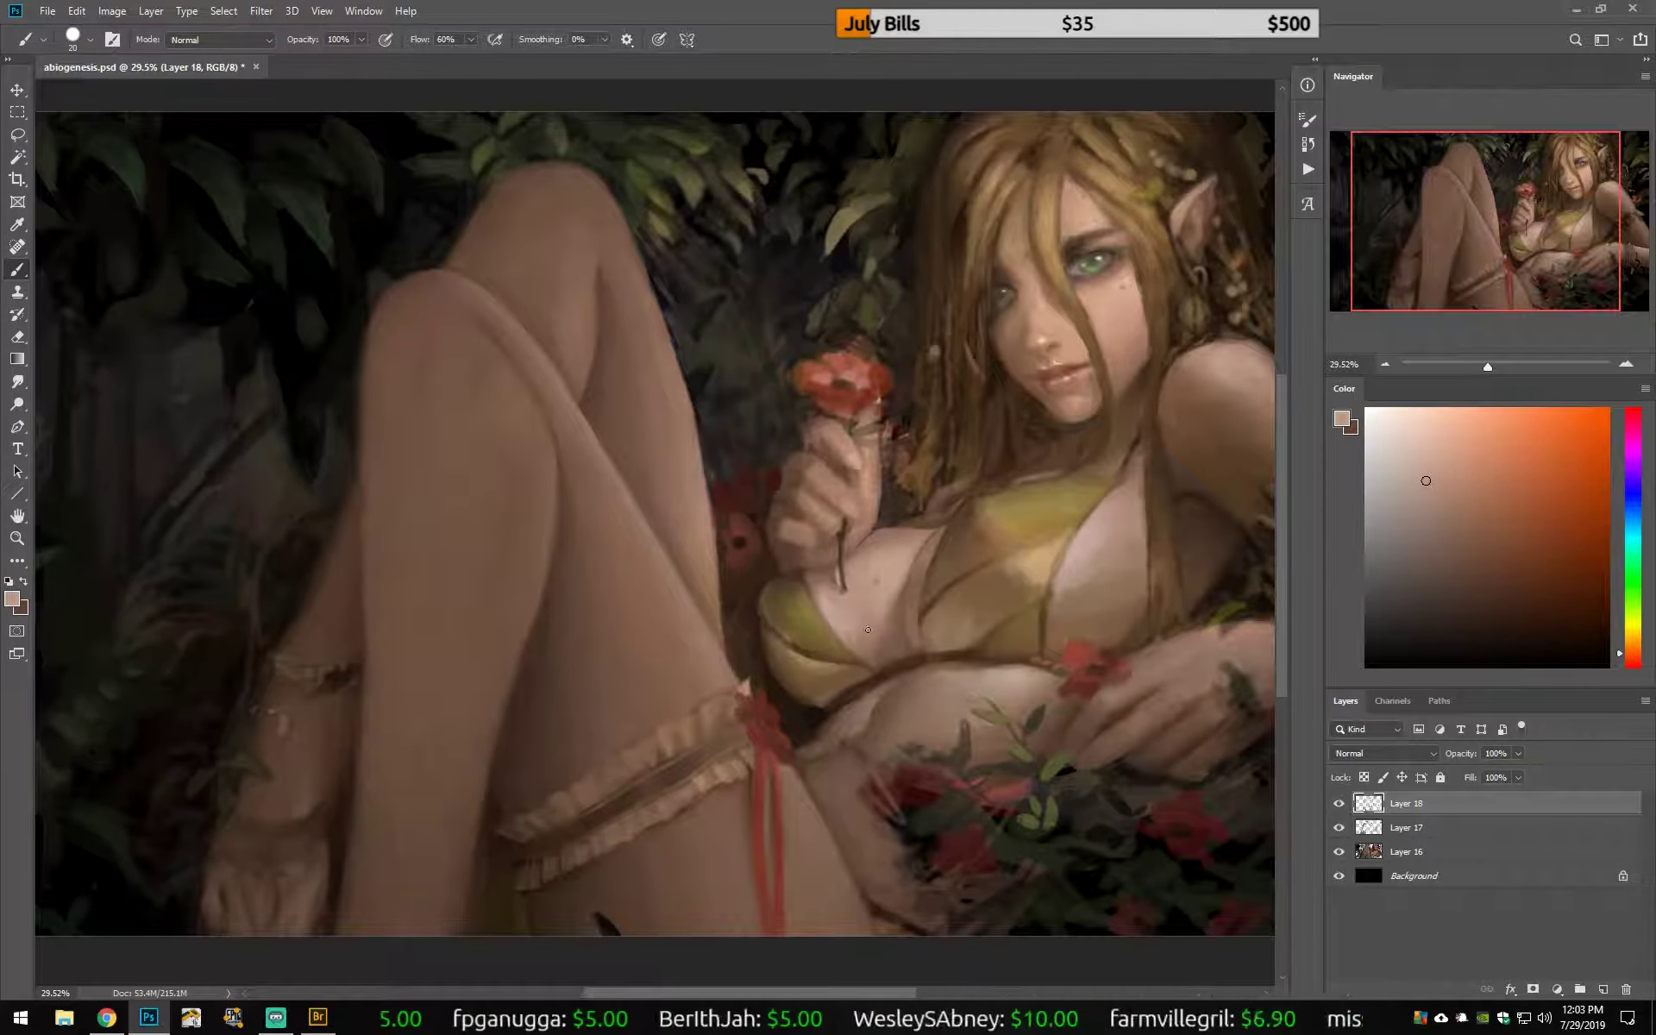
{"action": "left_click", "coordinate": [931, 603], "text": "alt"}
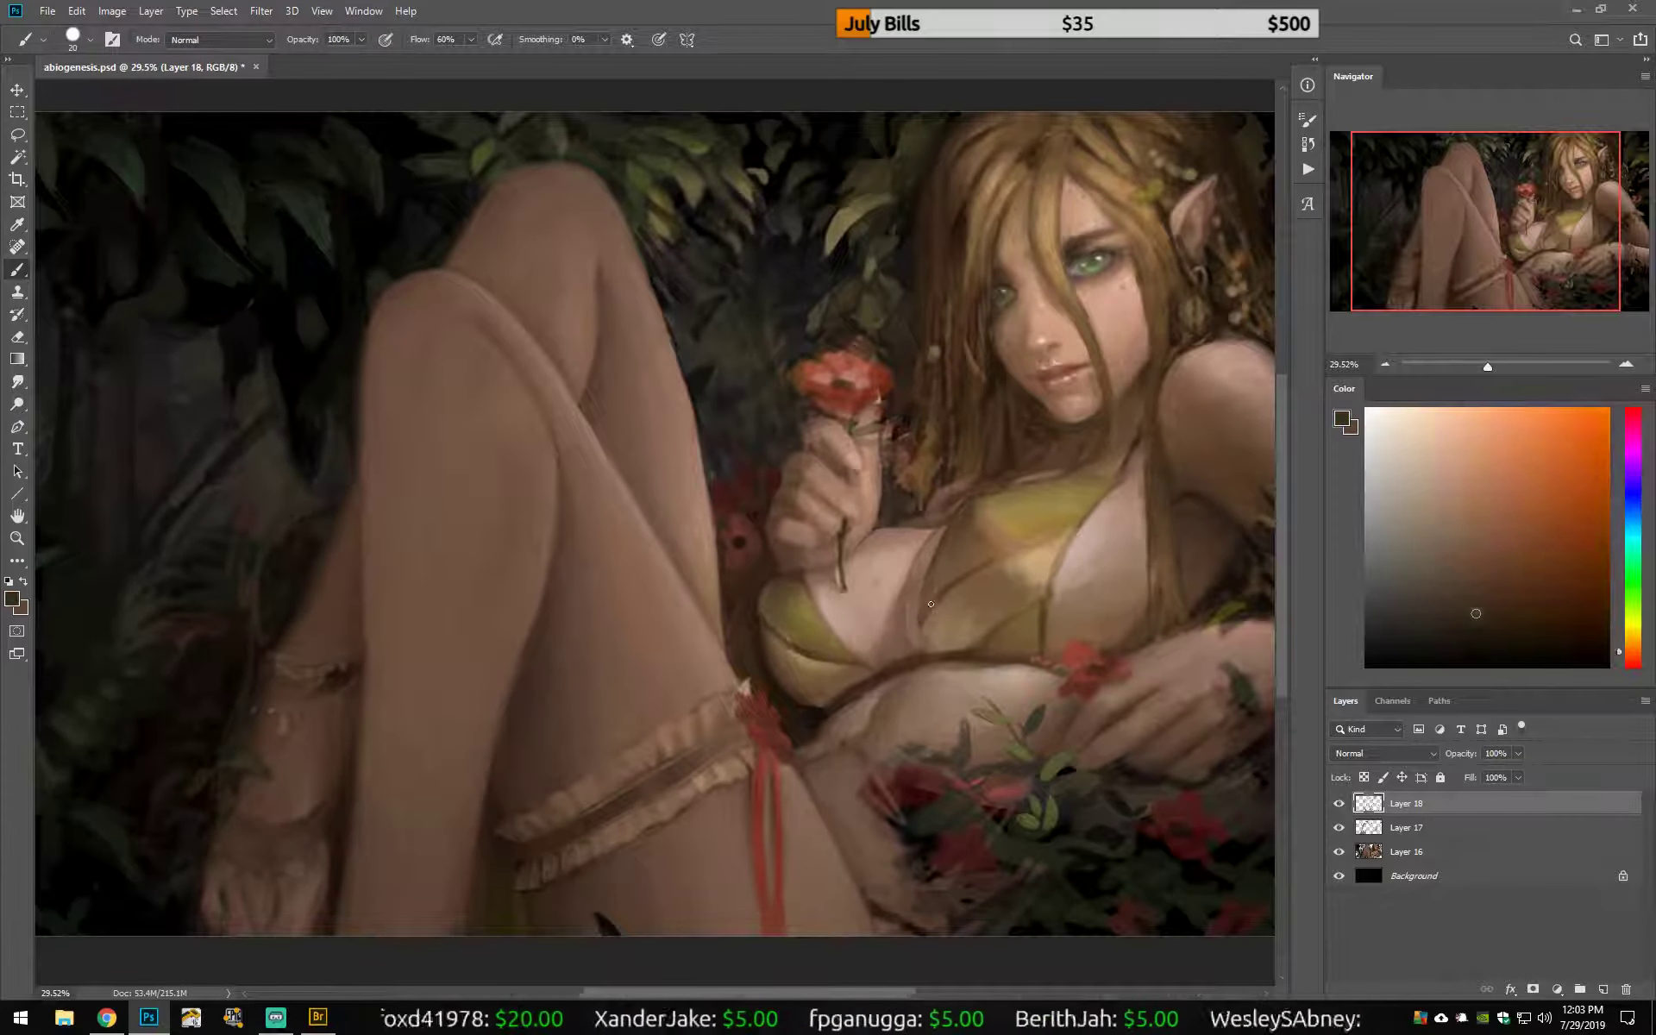
{"action": "left_click", "coordinate": [929, 565], "text": "alt"}
Step: Mirror the canvas horizontally and paint light pink and darker brown tones on the torso
{"action": "key", "text": "ctrl+shift+h"}
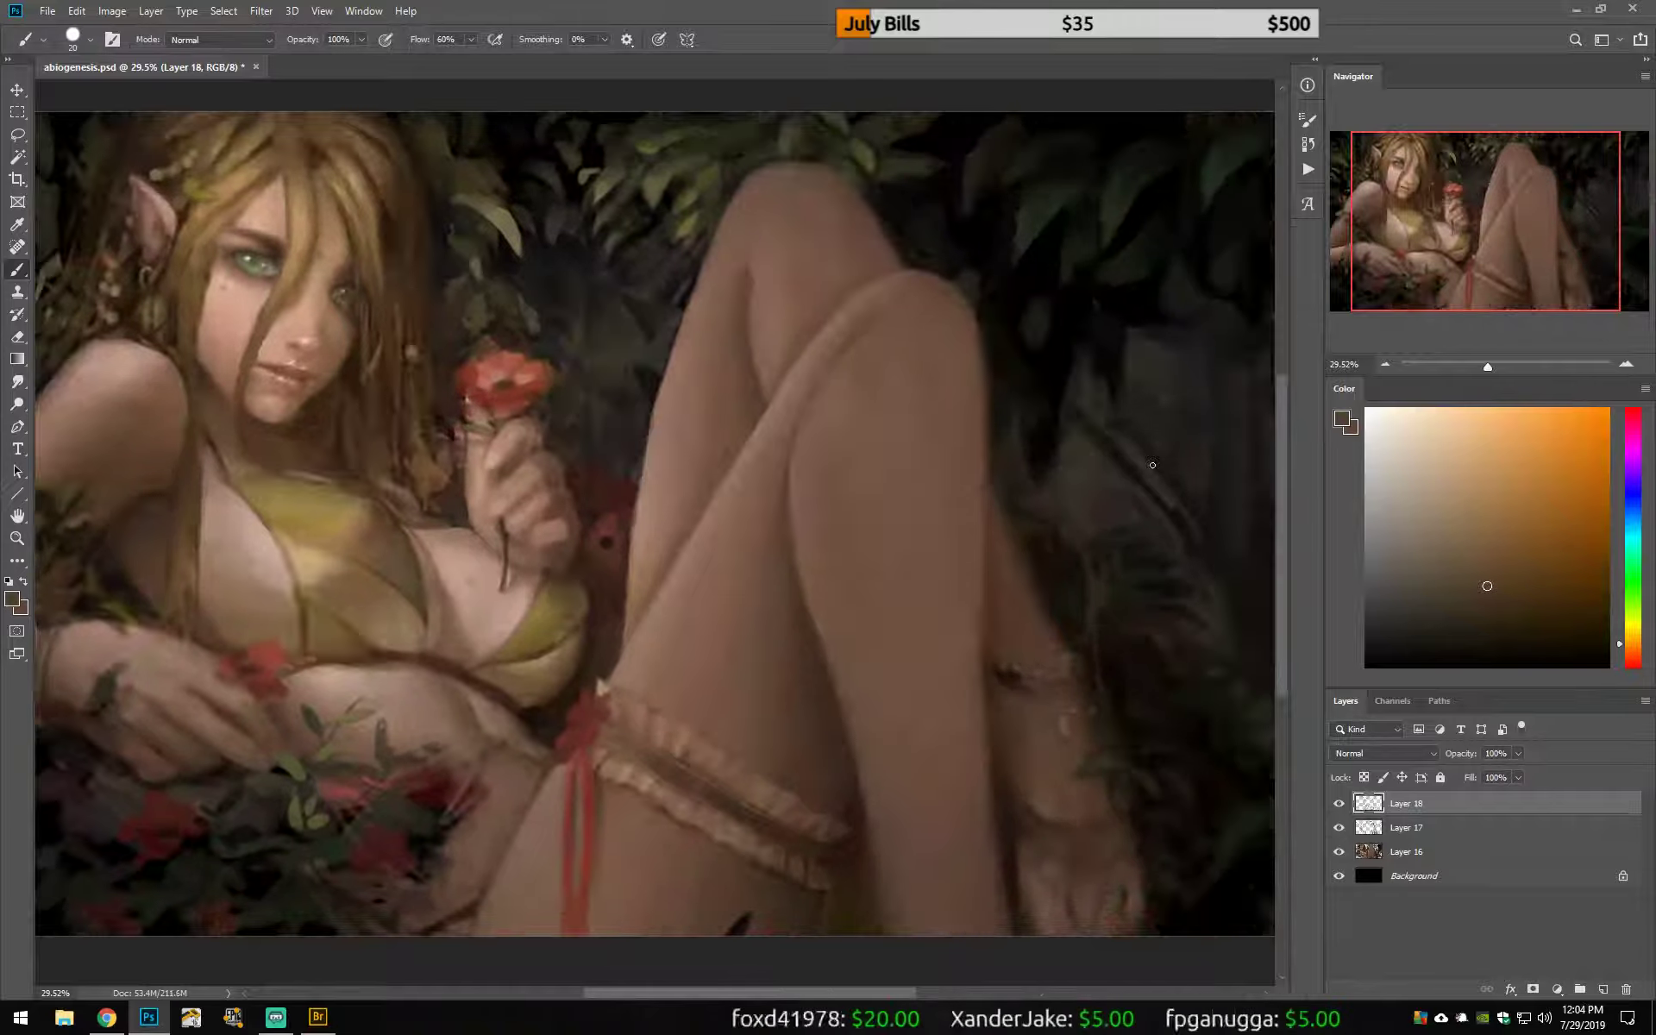
{"action": "scroll", "coordinate": [1152, 465], "scroll_direction": "left", "scroll_amount": 5}
{"action": "left_click", "coordinate": [897, 638], "text": "alt"}
{"action": "left_click", "coordinate": [665, 675], "text": "alt"}
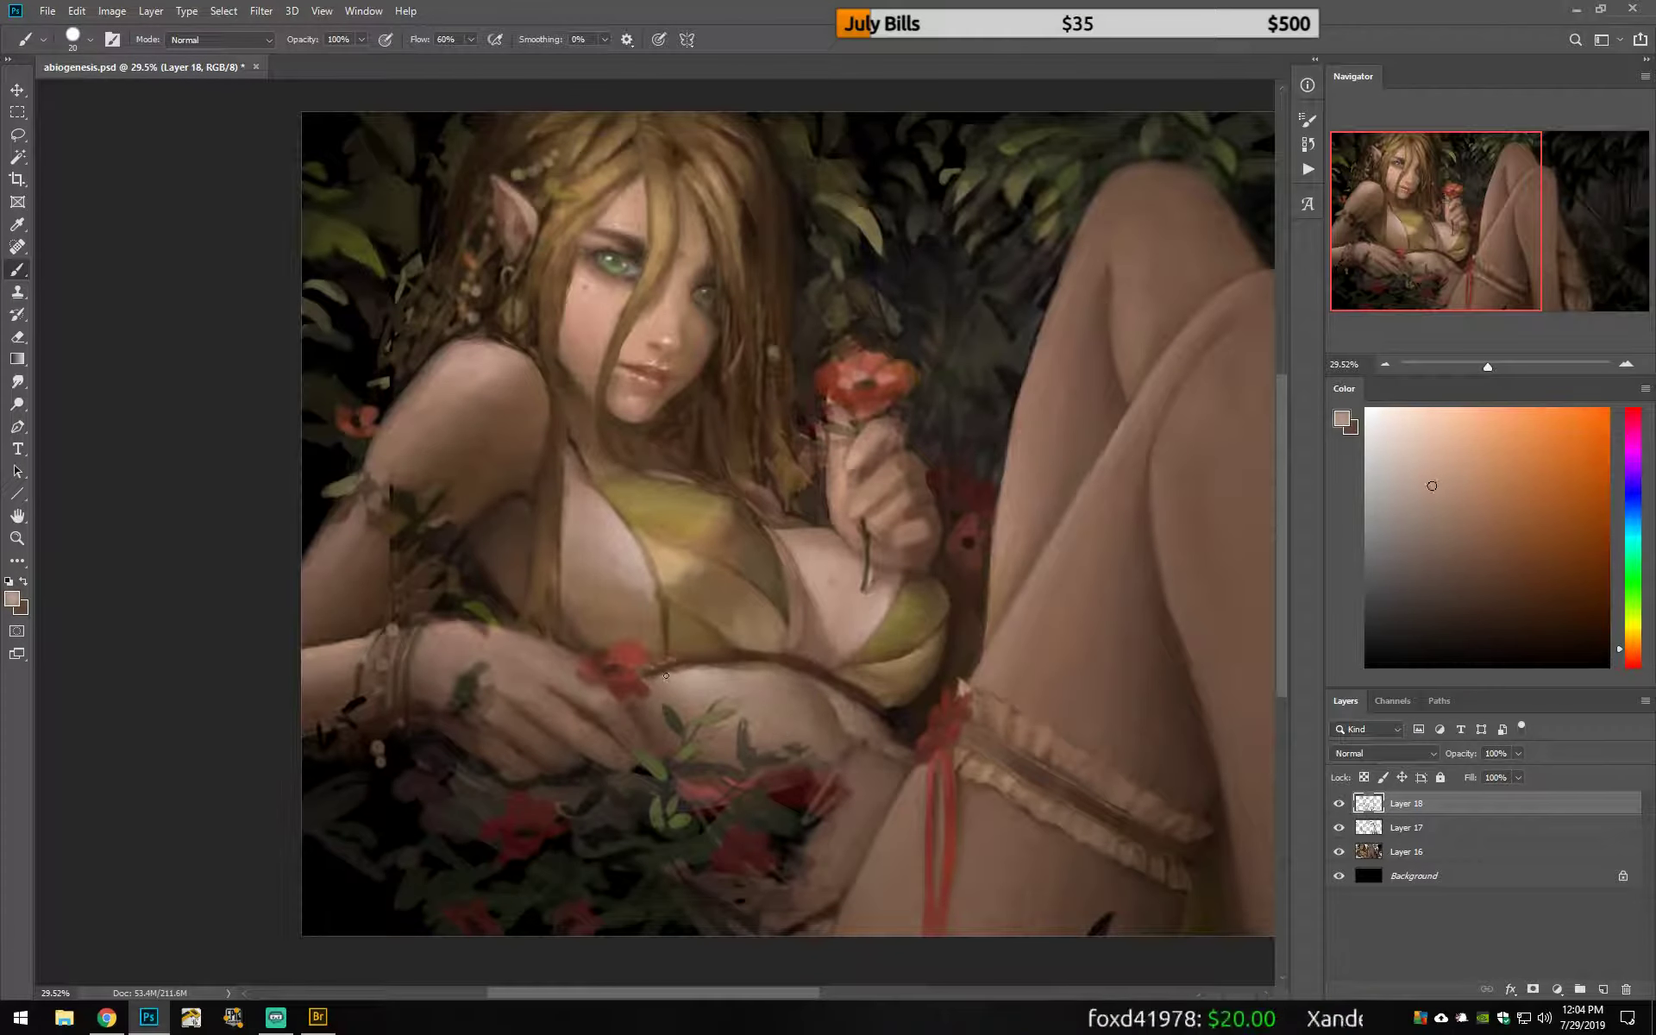
{"action": "left_click", "coordinate": [665, 675], "text": "alt"}
{"action": "left_click", "coordinate": [653, 610], "text": "alt"}
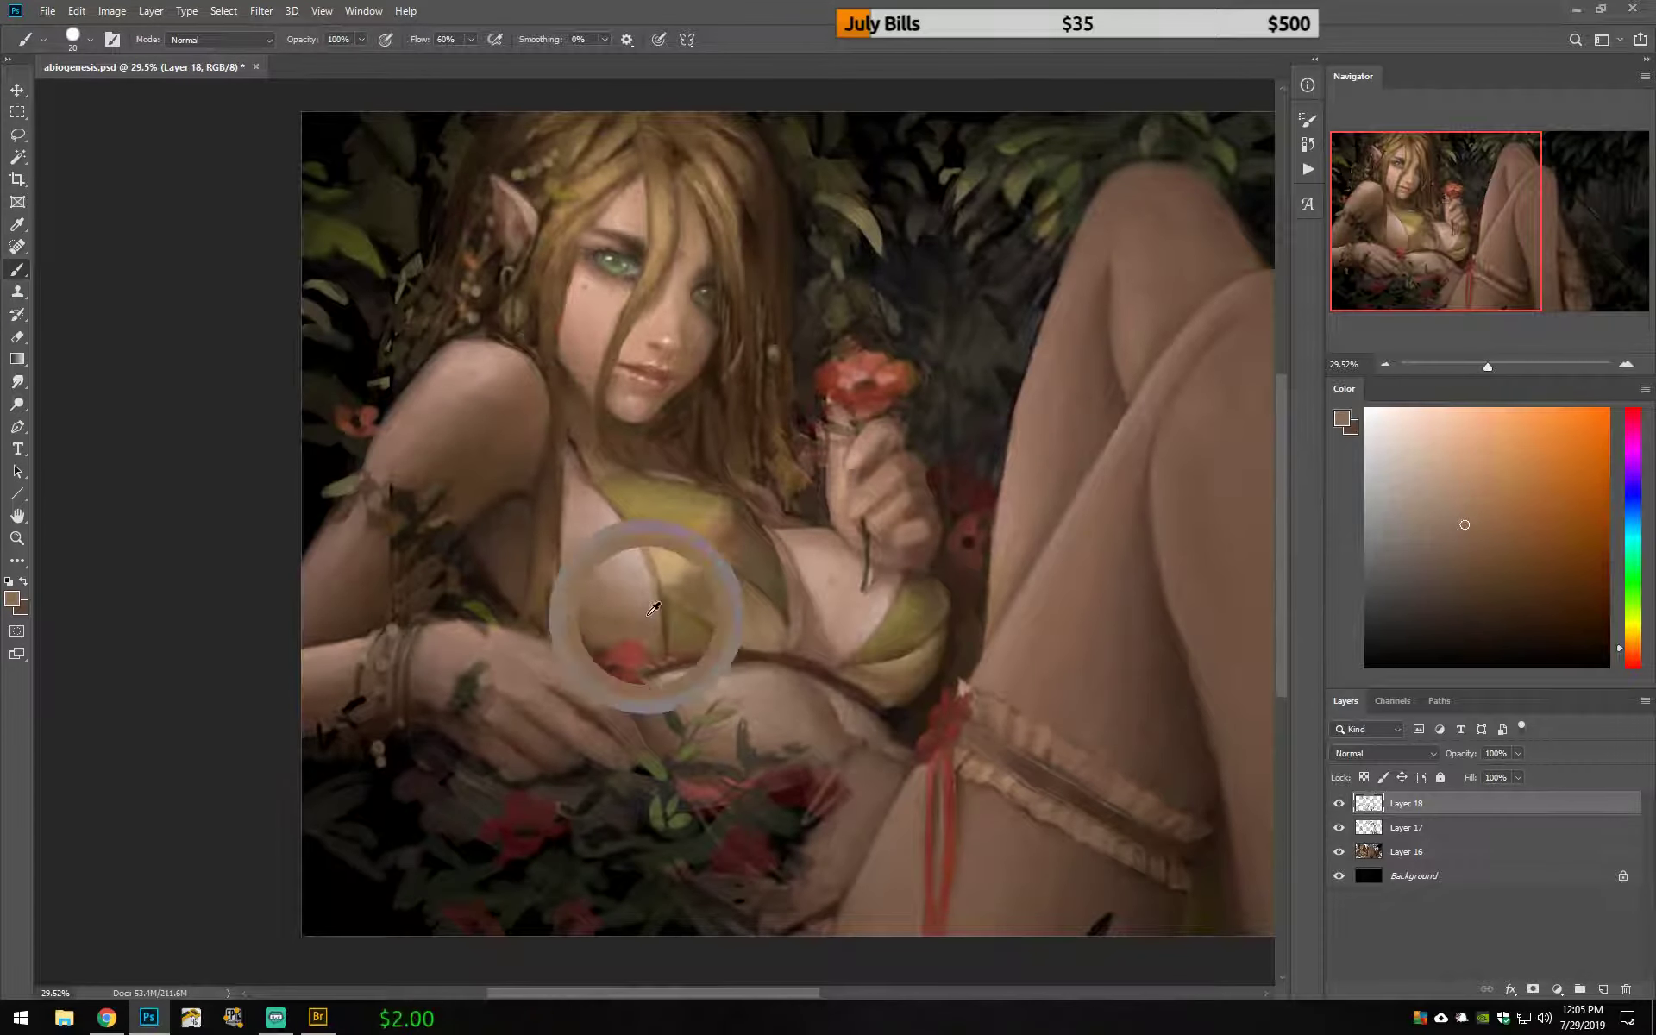
Step: Deepen belly shadows with lighter skin, dark brown and olive green bikini tones
{"action": "left_click", "coordinate": [582, 511], "text": "alt"}
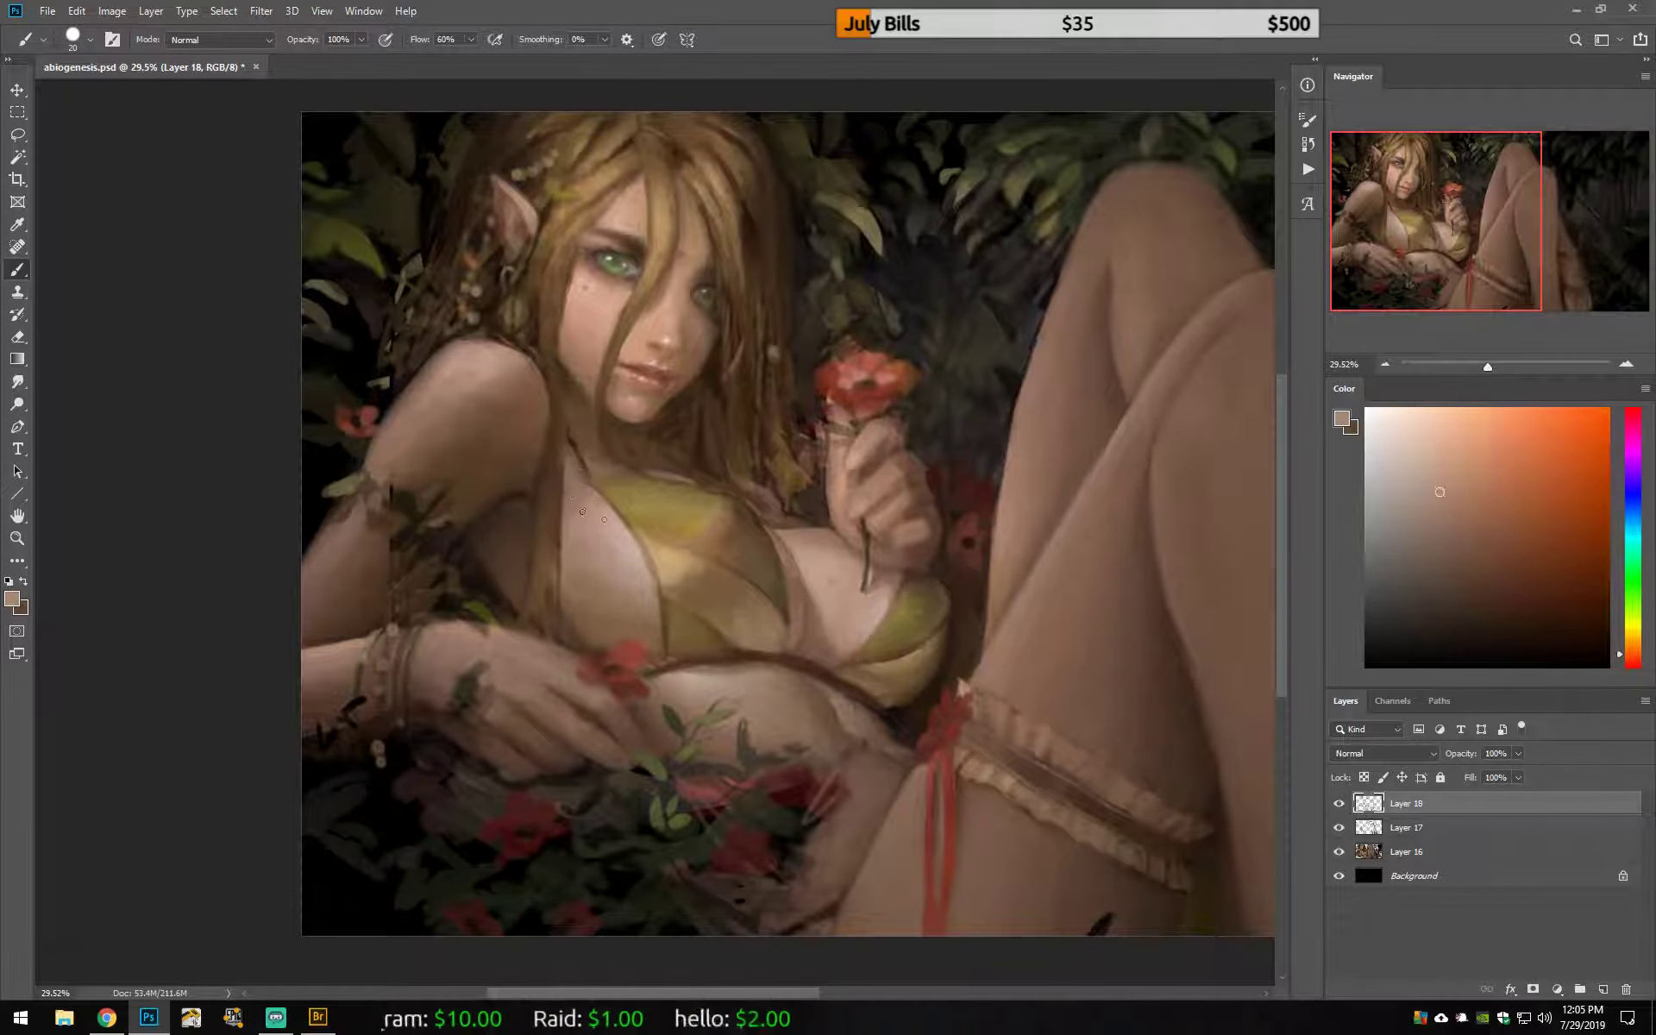
{"action": "left_click", "coordinate": [619, 572], "text": "alt"}
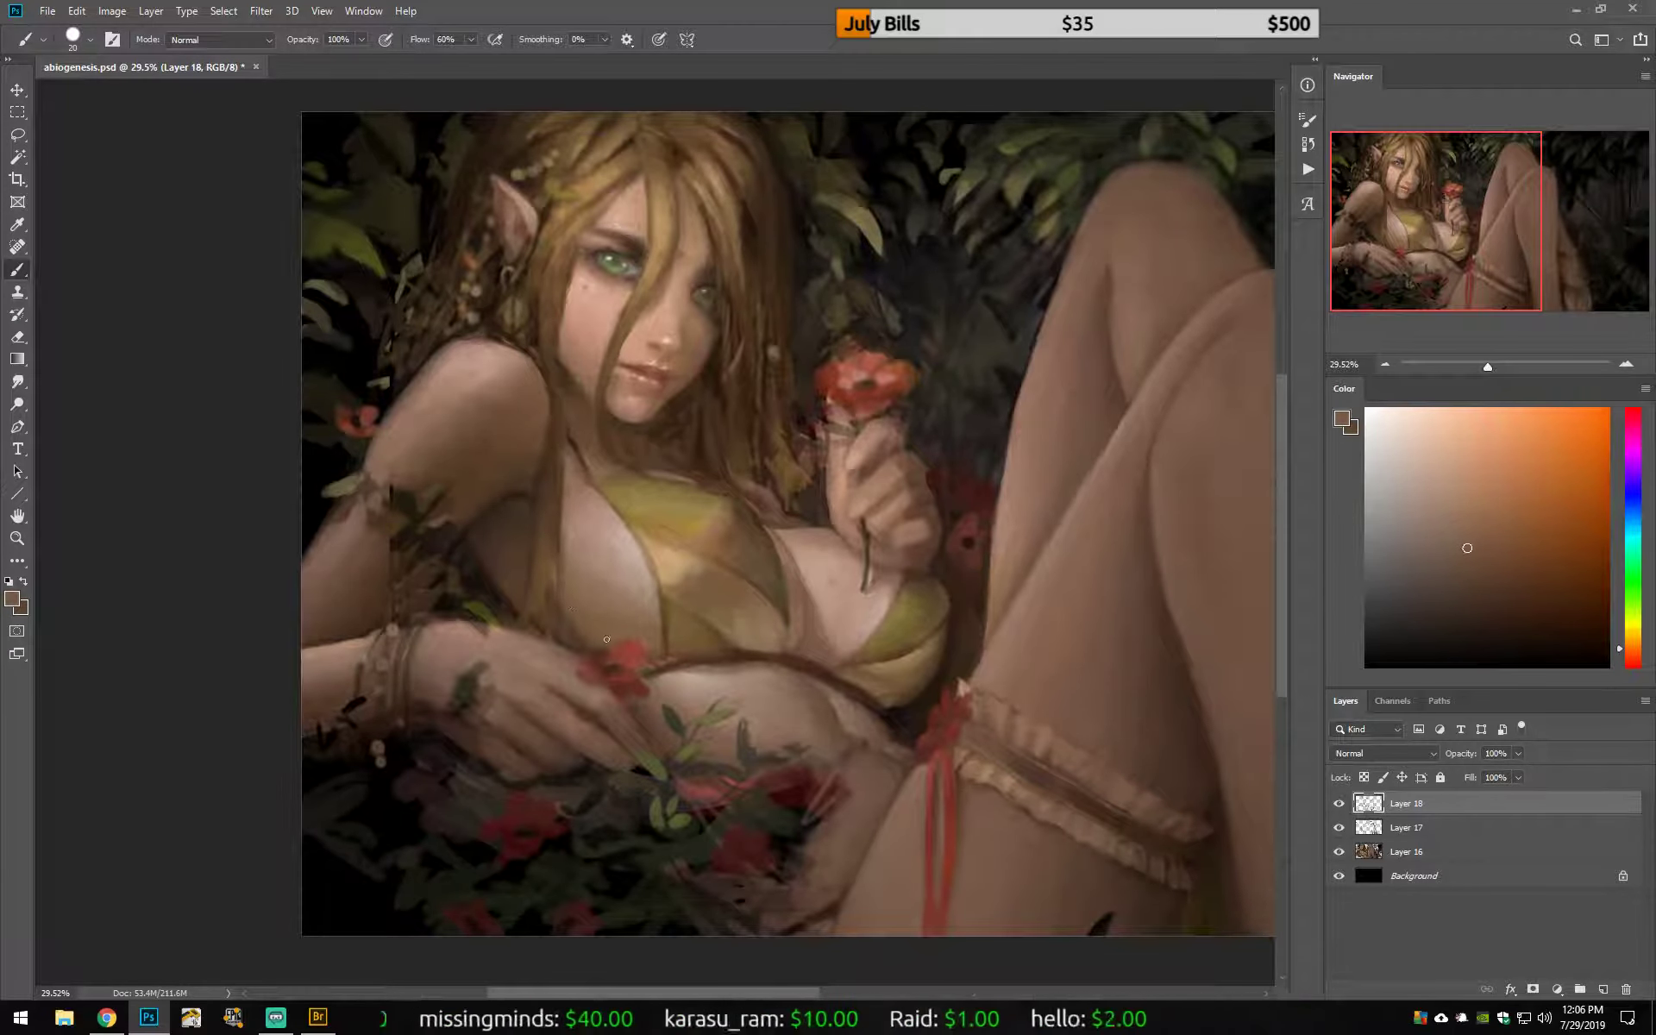
{"action": "left_click", "coordinate": [654, 619], "text": "alt"}
{"action": "left_click", "coordinate": [663, 632], "text": "alt"}
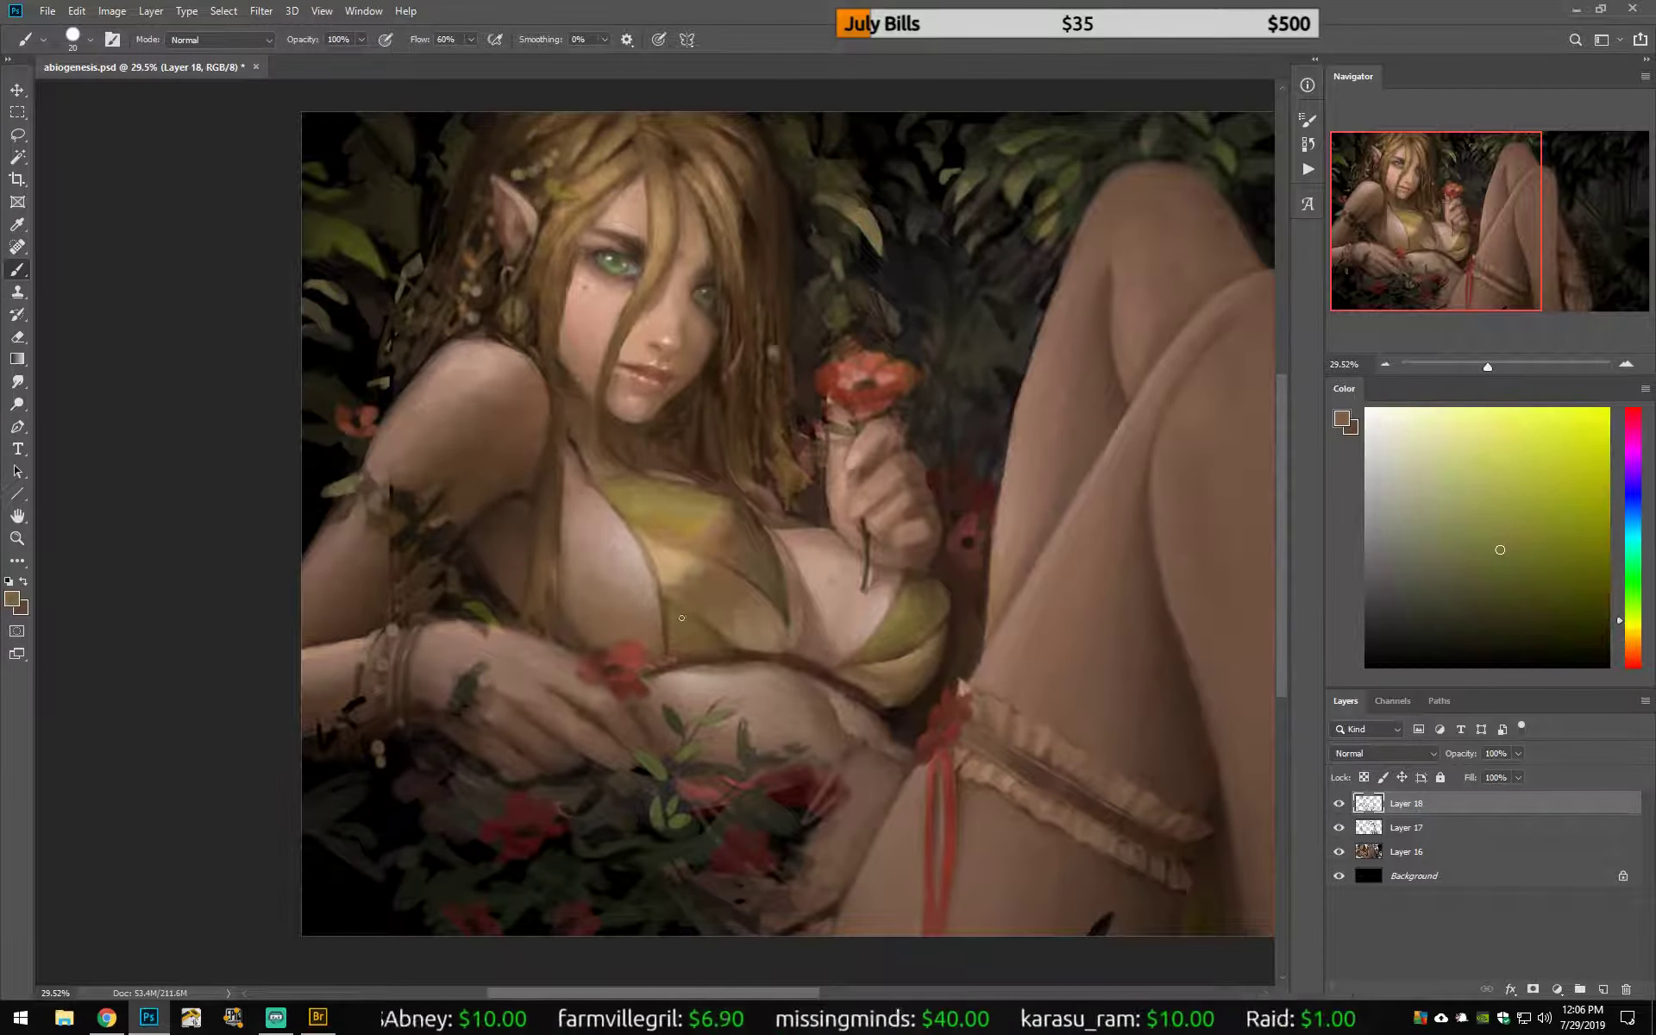
{"action": "left_click", "coordinate": [720, 604], "text": "alt"}
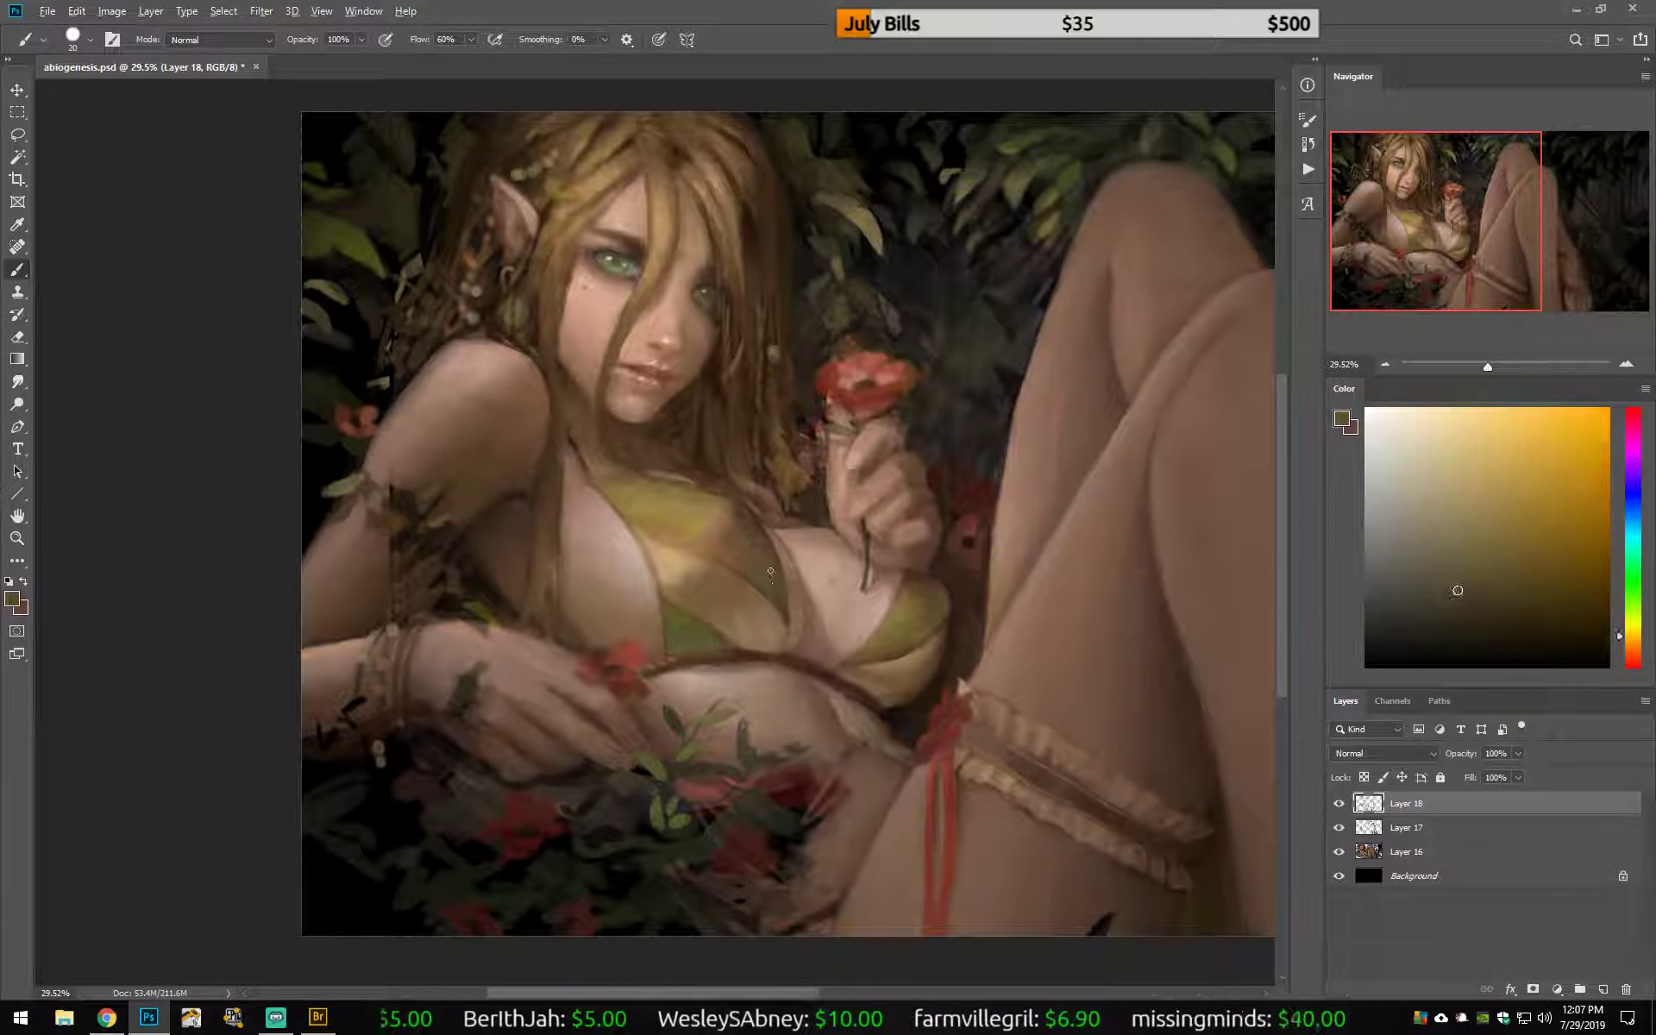
{"action": "left_click", "coordinate": [743, 566], "text": "alt"}
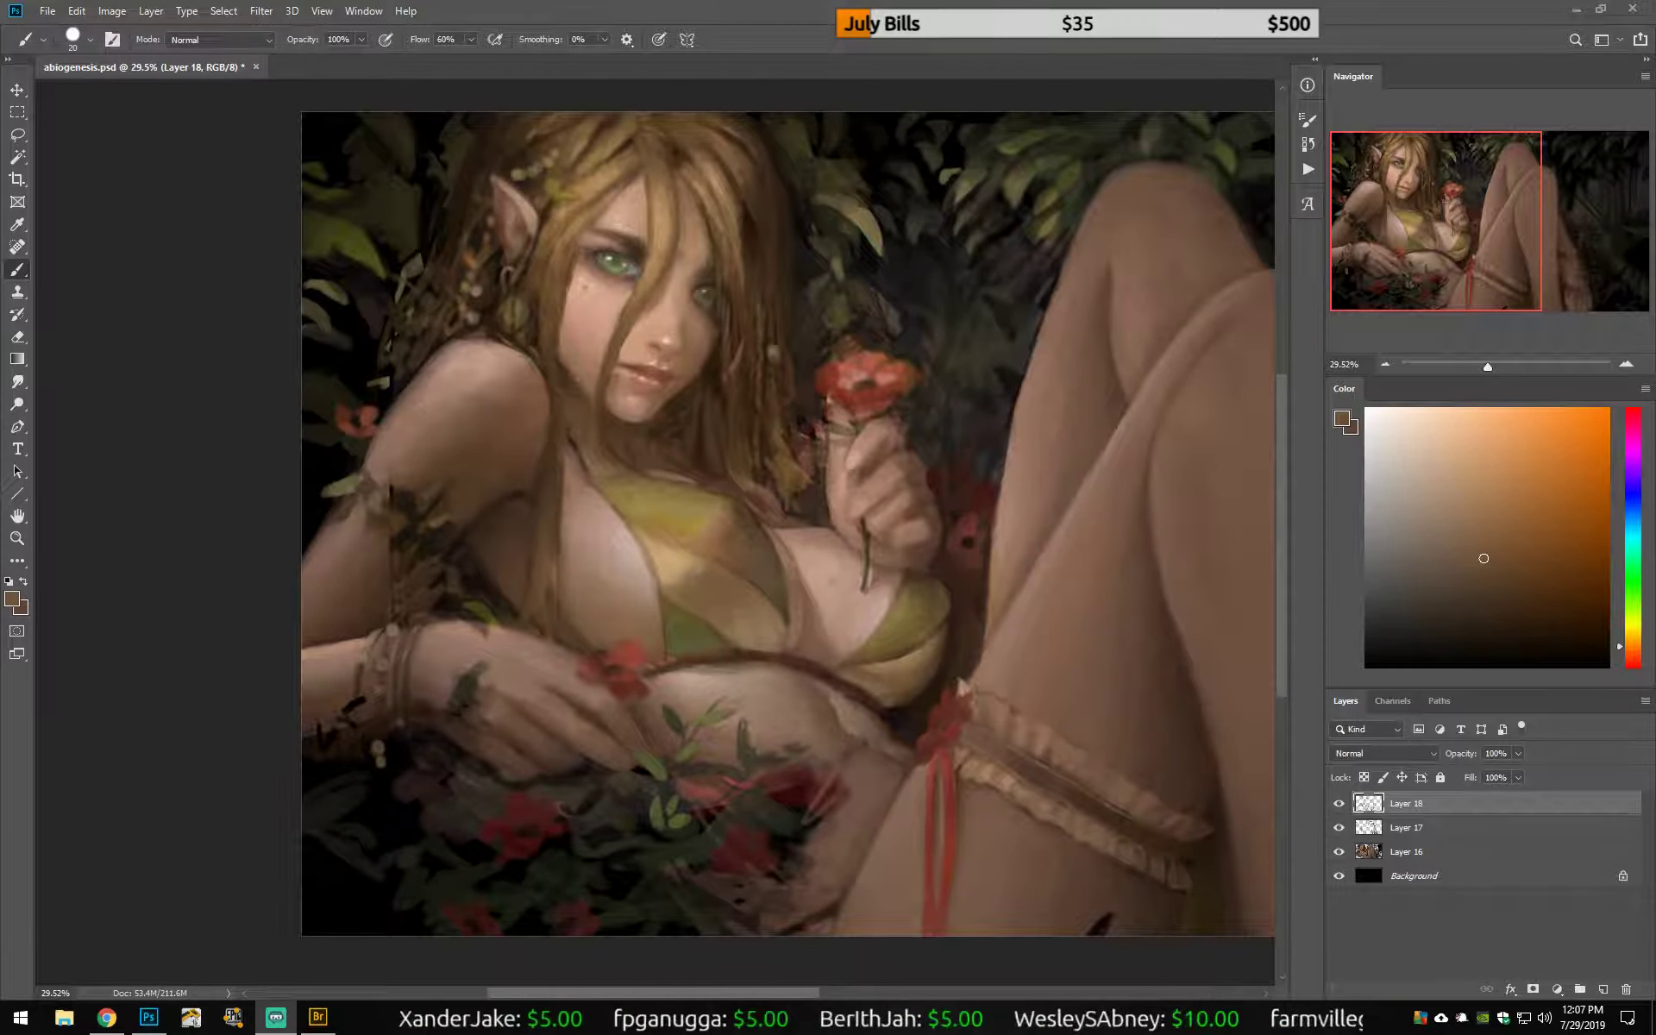
Step: Shift the view along the figure and refine it with pinkish-brown and darker brown tones
{"action": "left_click", "coordinate": [552, 470], "text": "alt"}
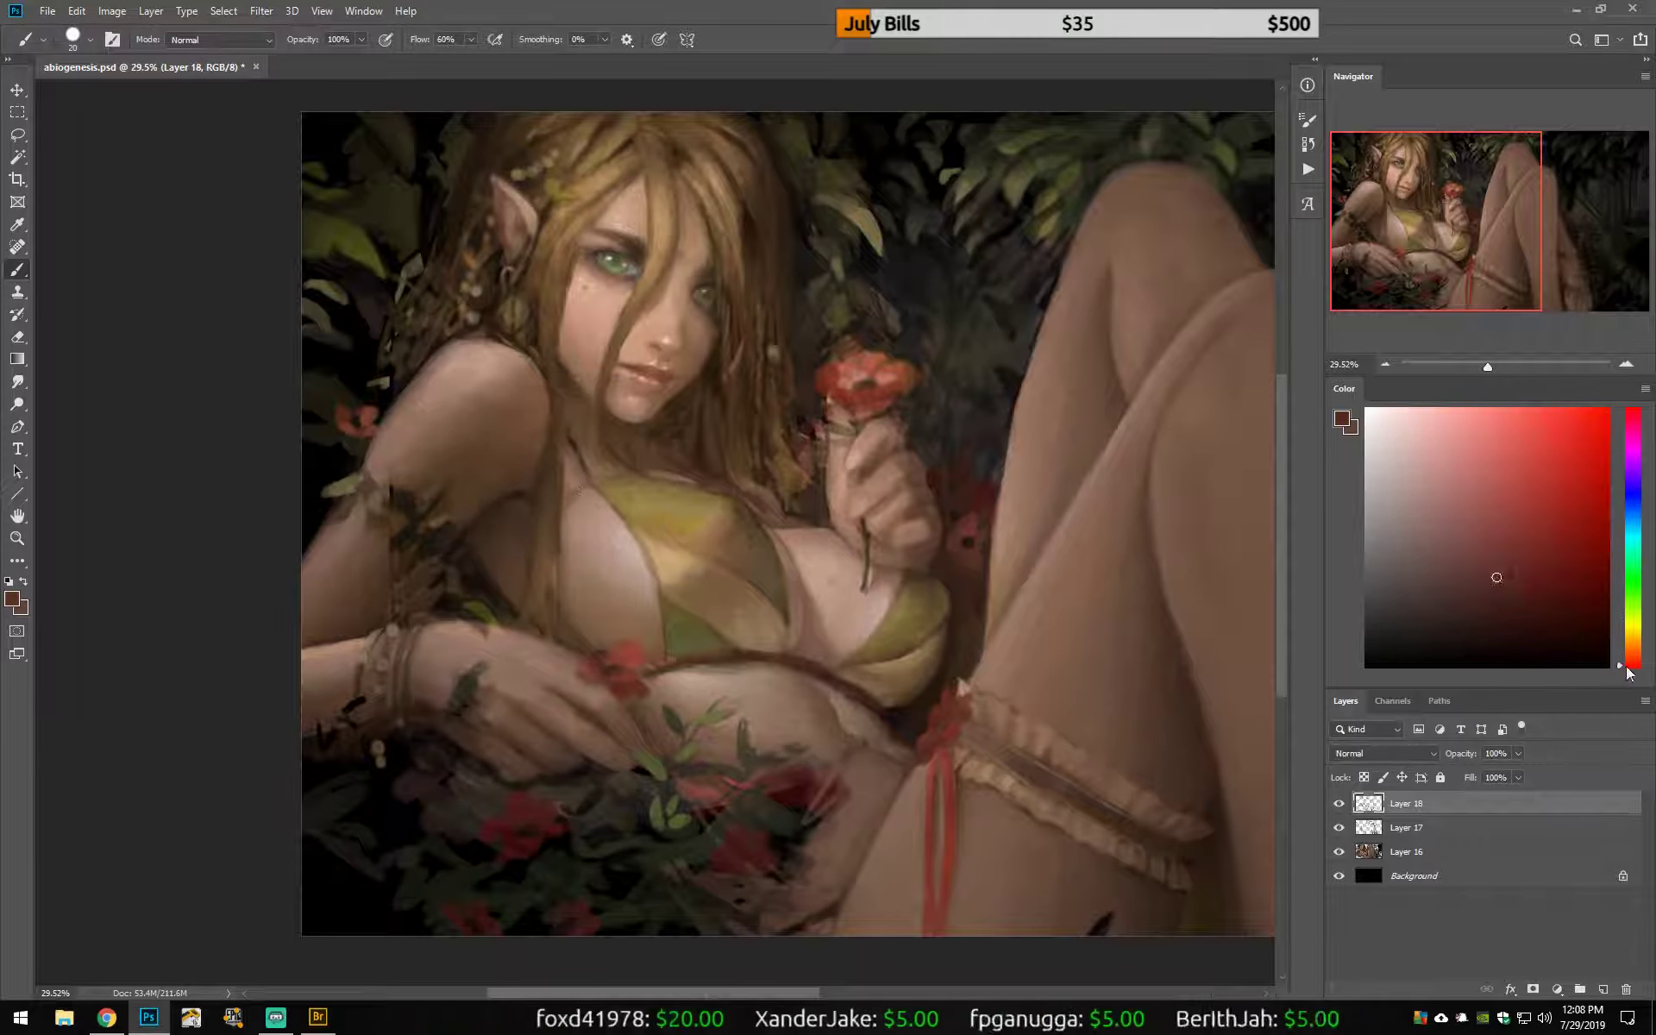
{"action": "left_click", "coordinate": [569, 494], "text": "alt"}
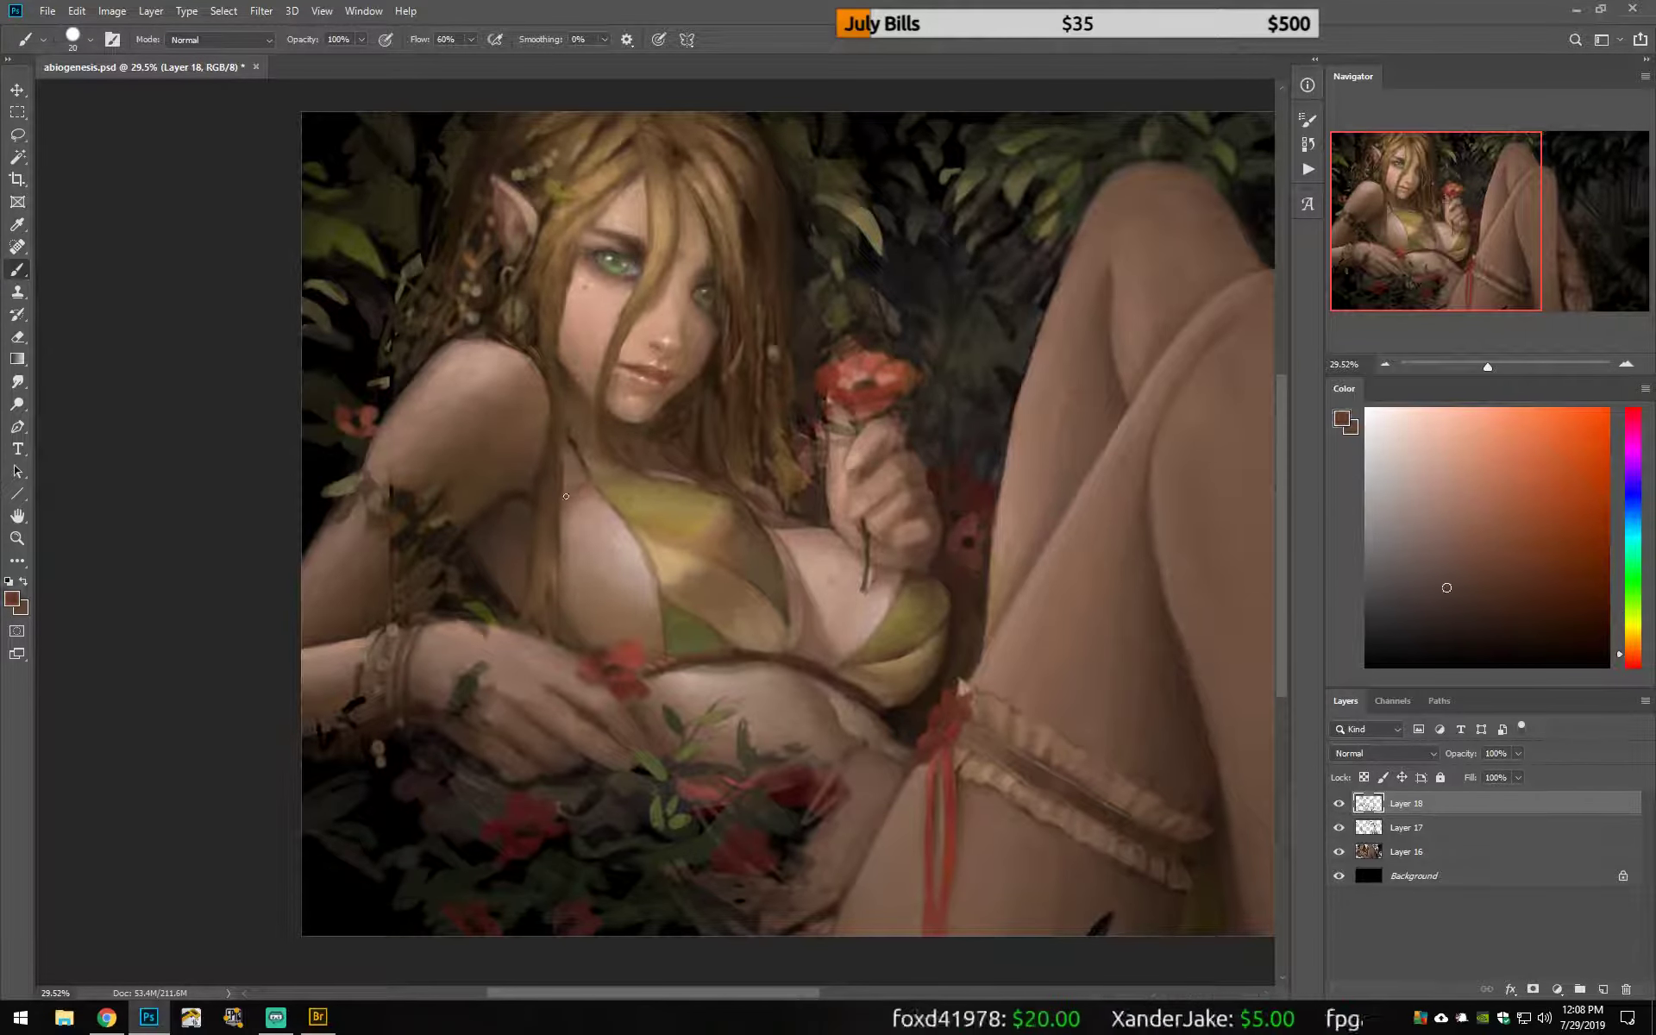
{"action": "left_click", "coordinate": [782, 527], "text": "alt"}
{"action": "left_click_drag", "start_coordinate": [576, 781], "coordinate": [401, 810]}
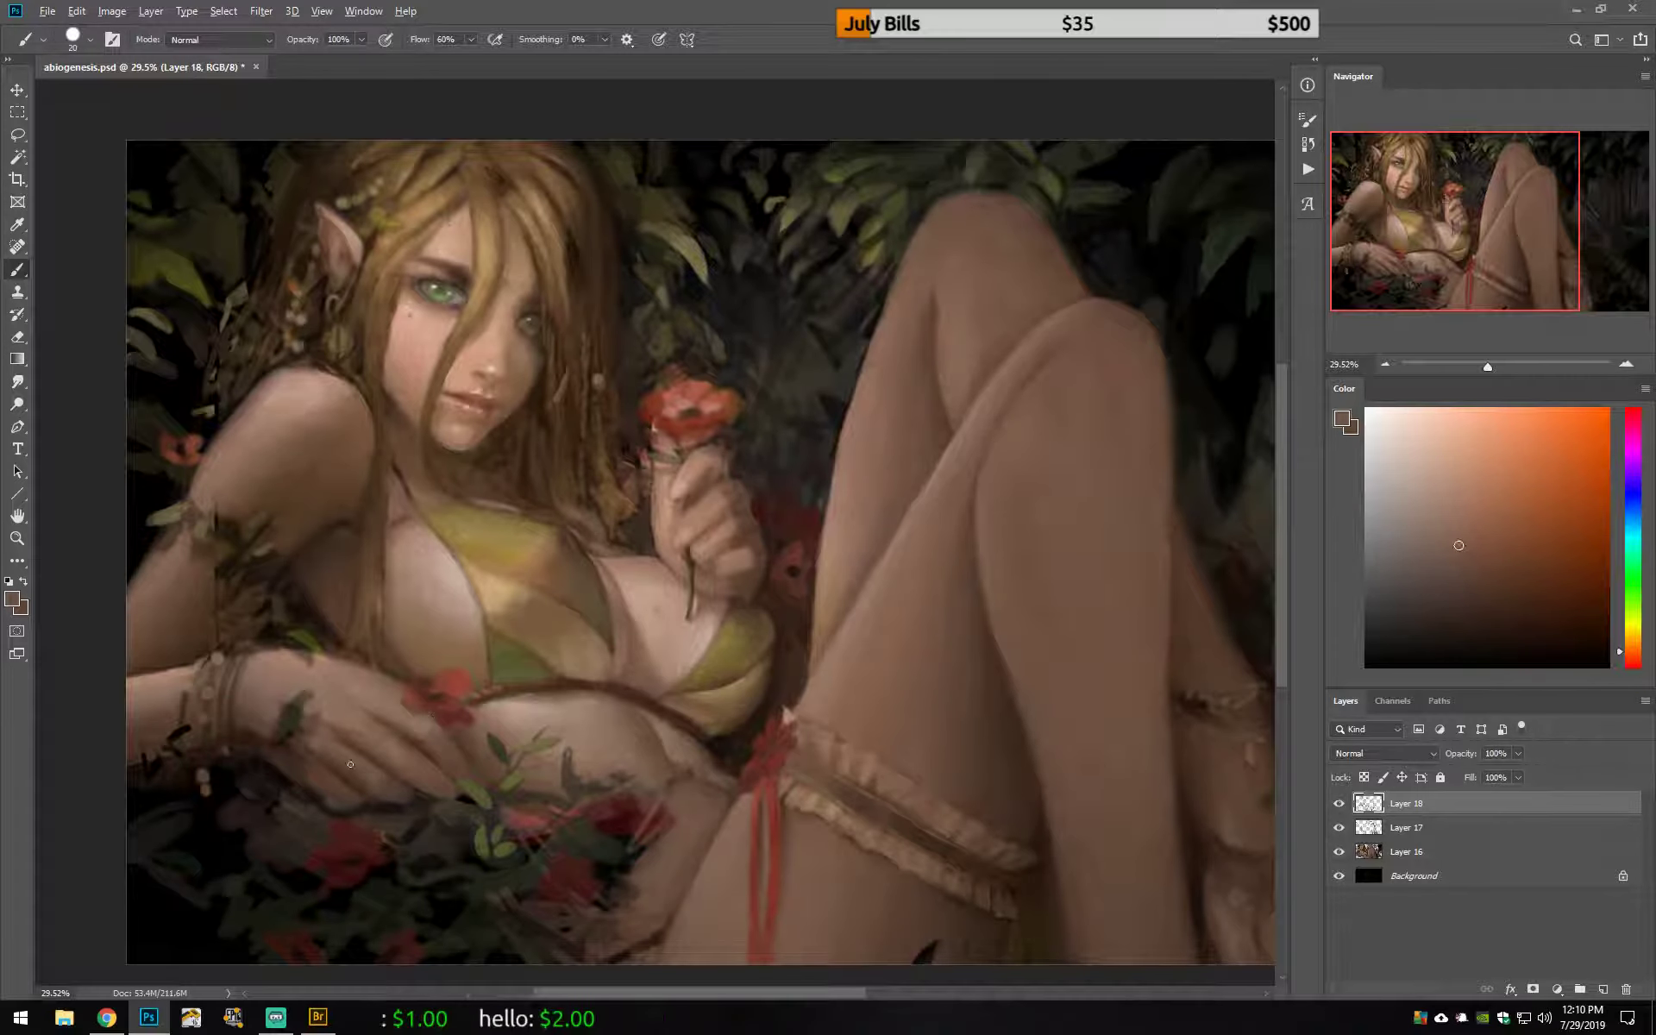
{"action": "left_click", "coordinate": [384, 783], "text": "alt"}
{"action": "left_click", "coordinate": [288, 782], "text": "alt"}
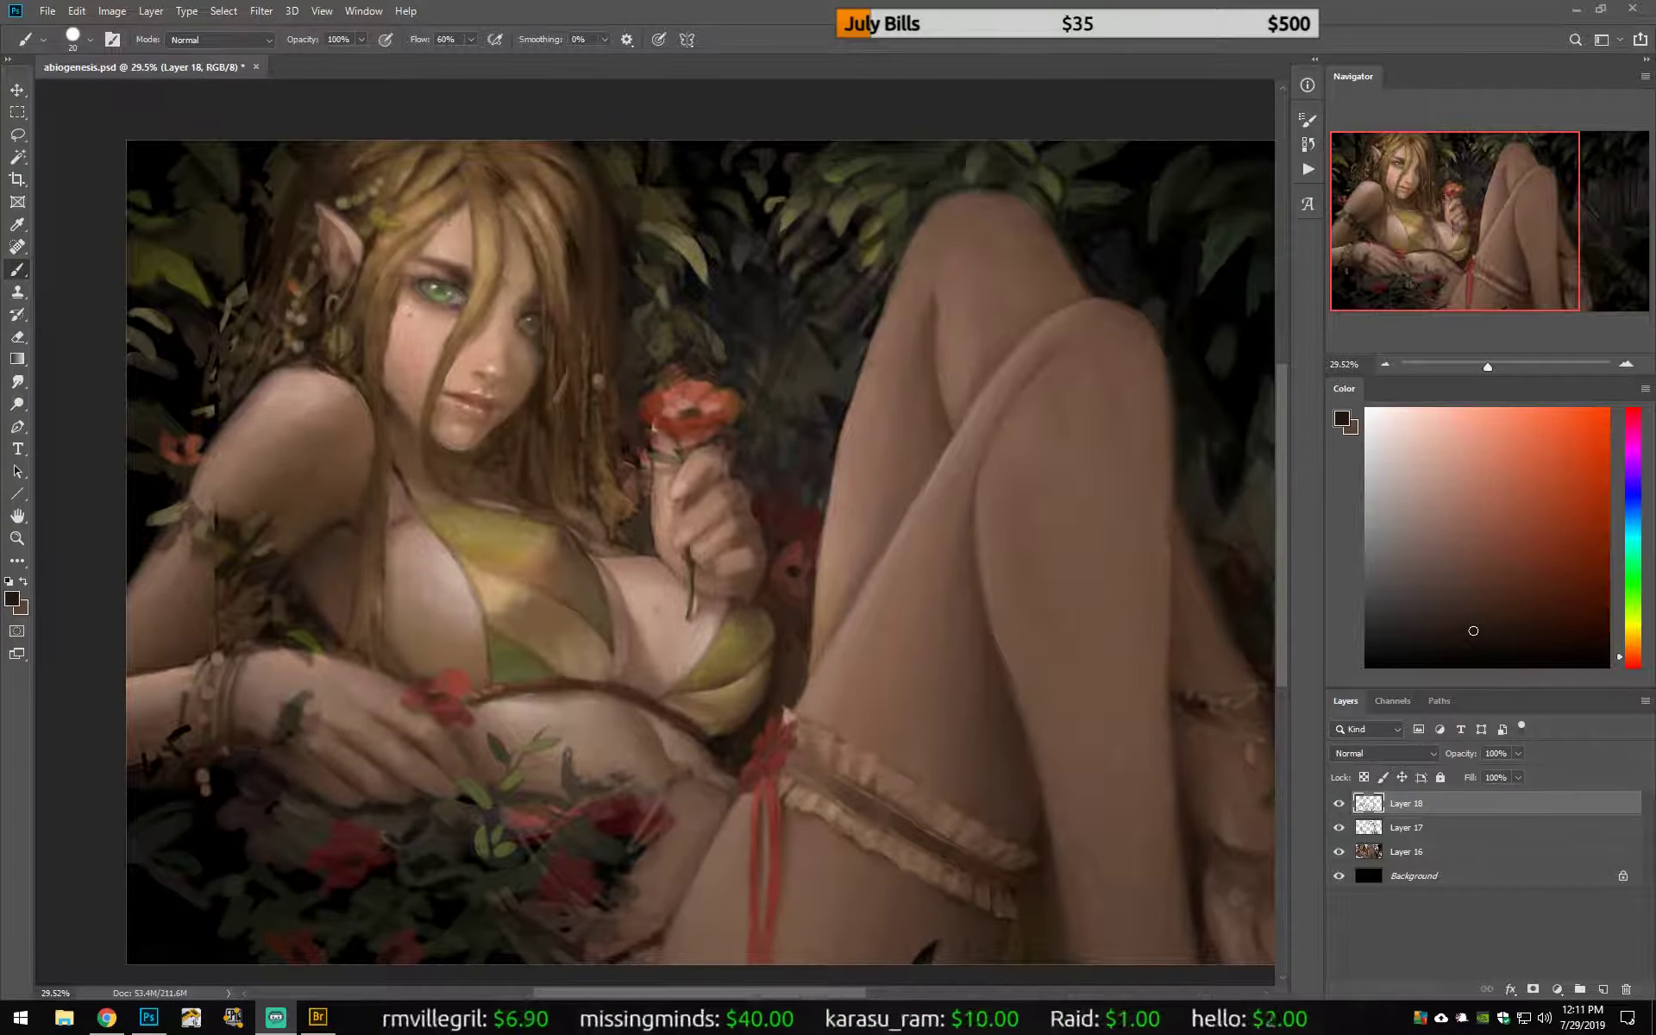
Step: Paint with saturated red, then orange and muted light brown, and zoom out
{"action": "left_click", "coordinate": [1590, 509]}
{"action": "left_click", "coordinate": [1618, 663]}
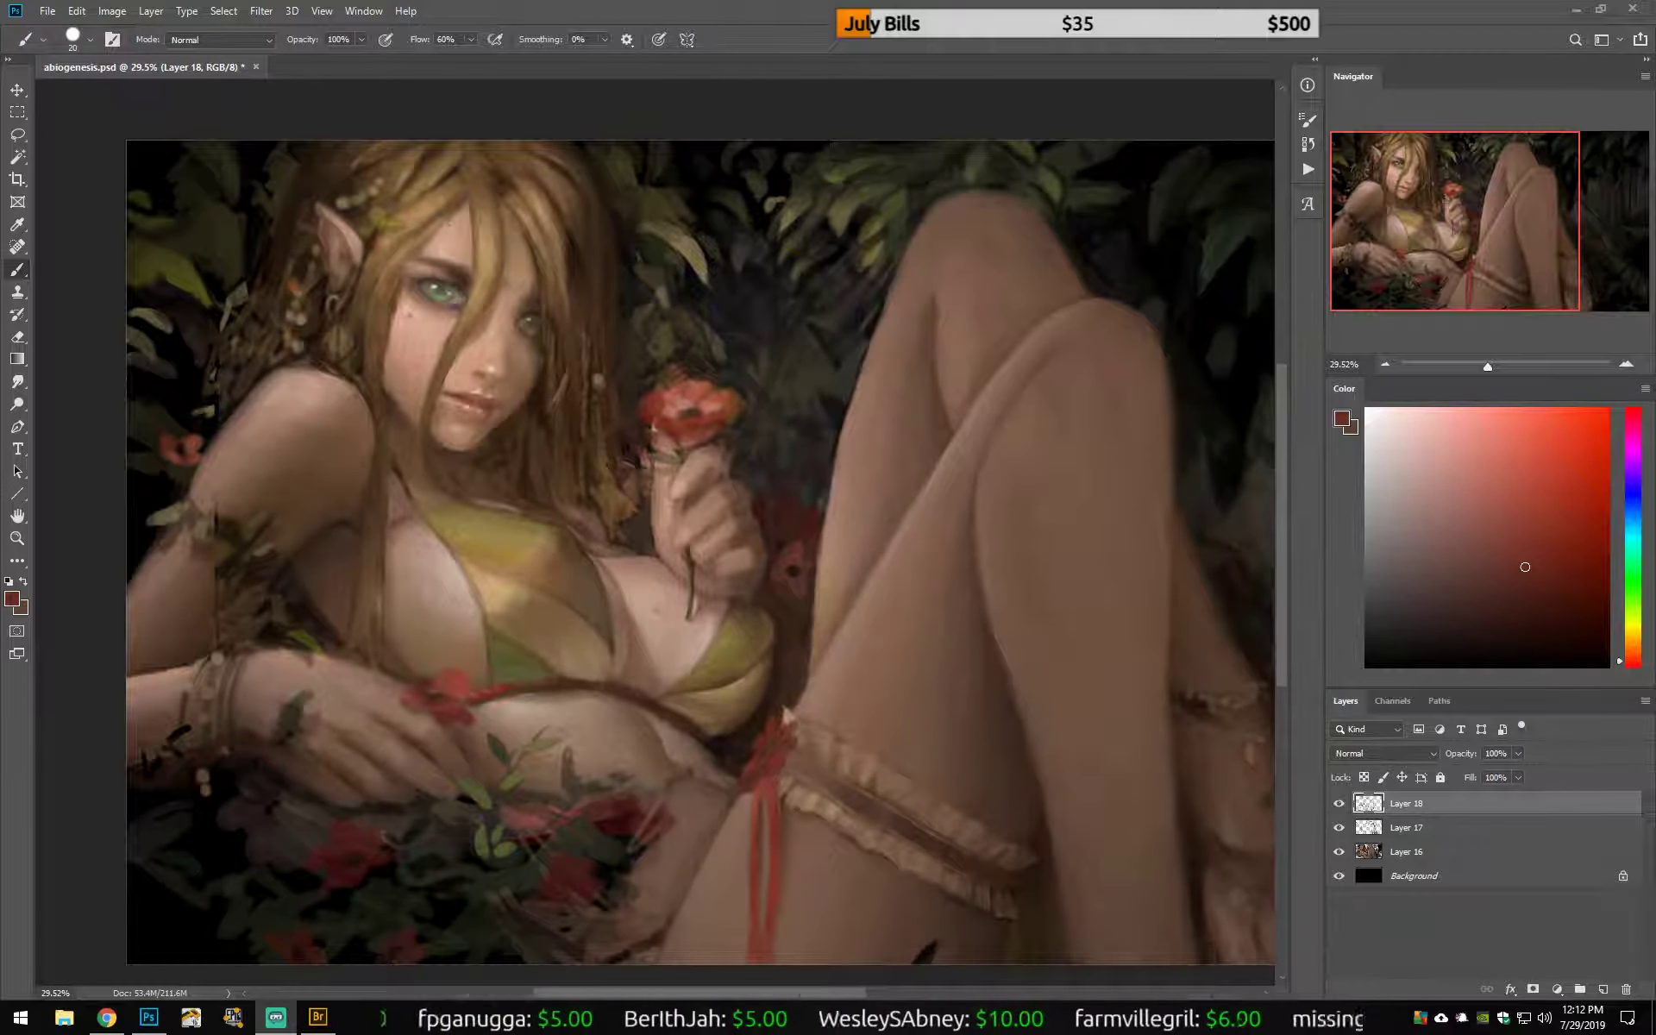
{"action": "left_click", "coordinate": [1444, 533]}
{"action": "left_click", "coordinate": [1637, 651]}
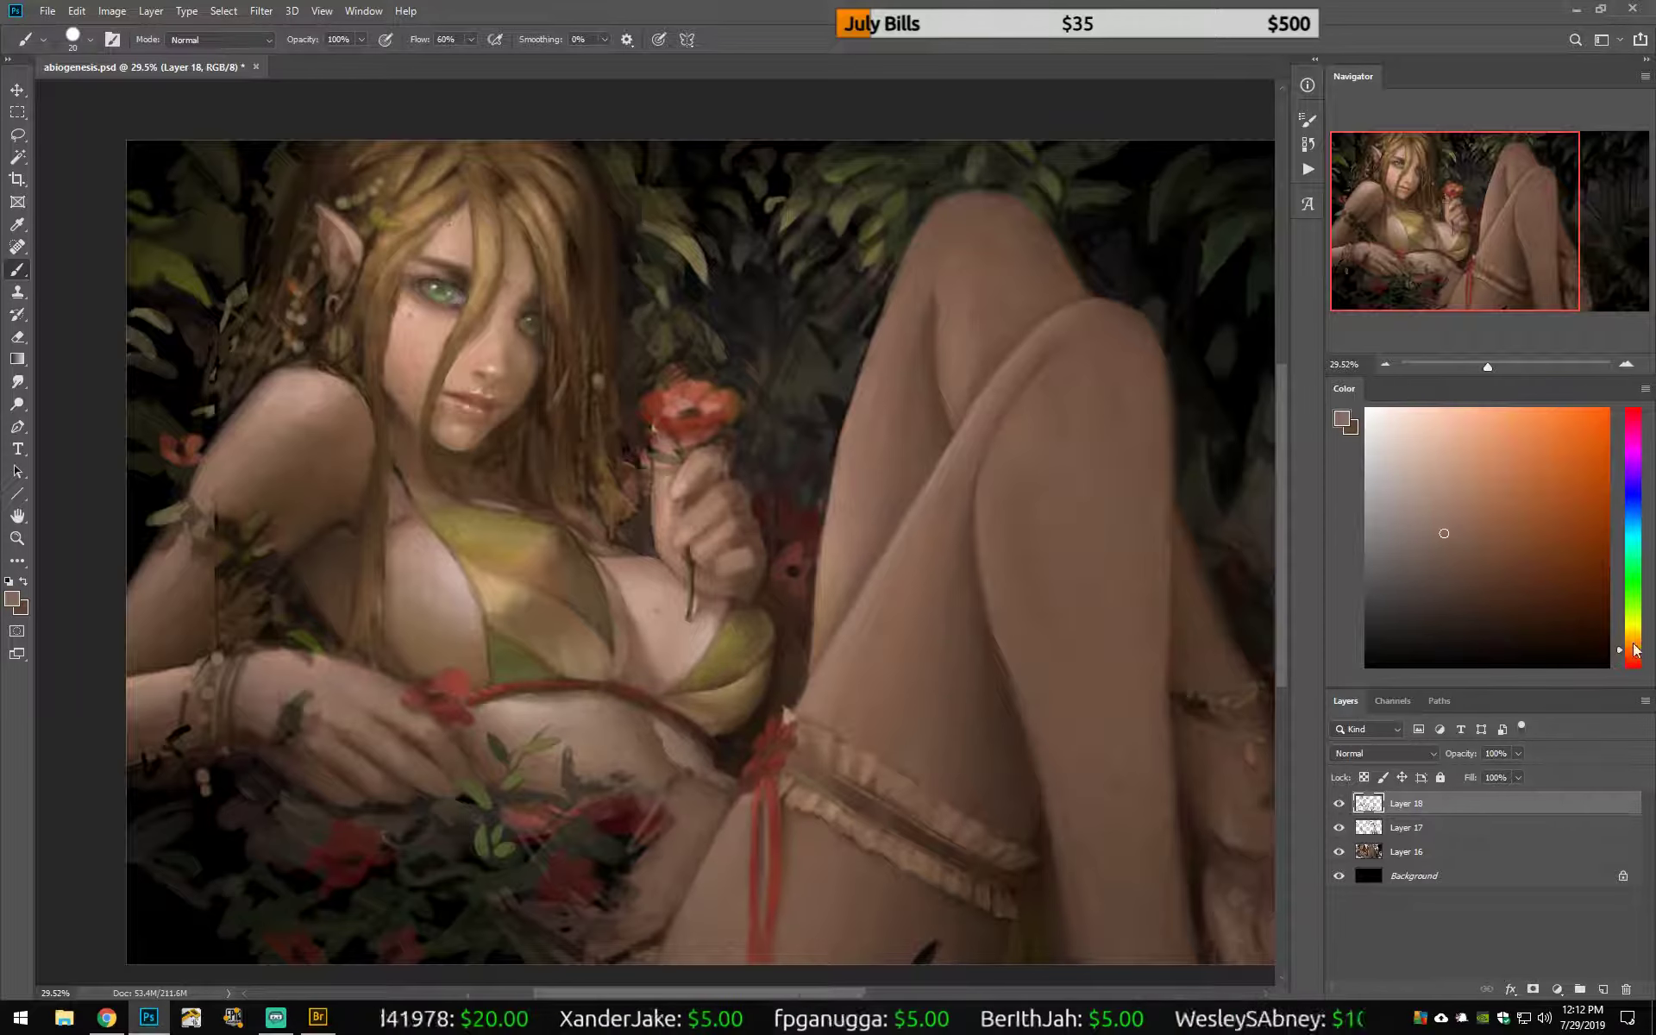
{"action": "left_click", "coordinate": [698, 757], "text": "alt"}
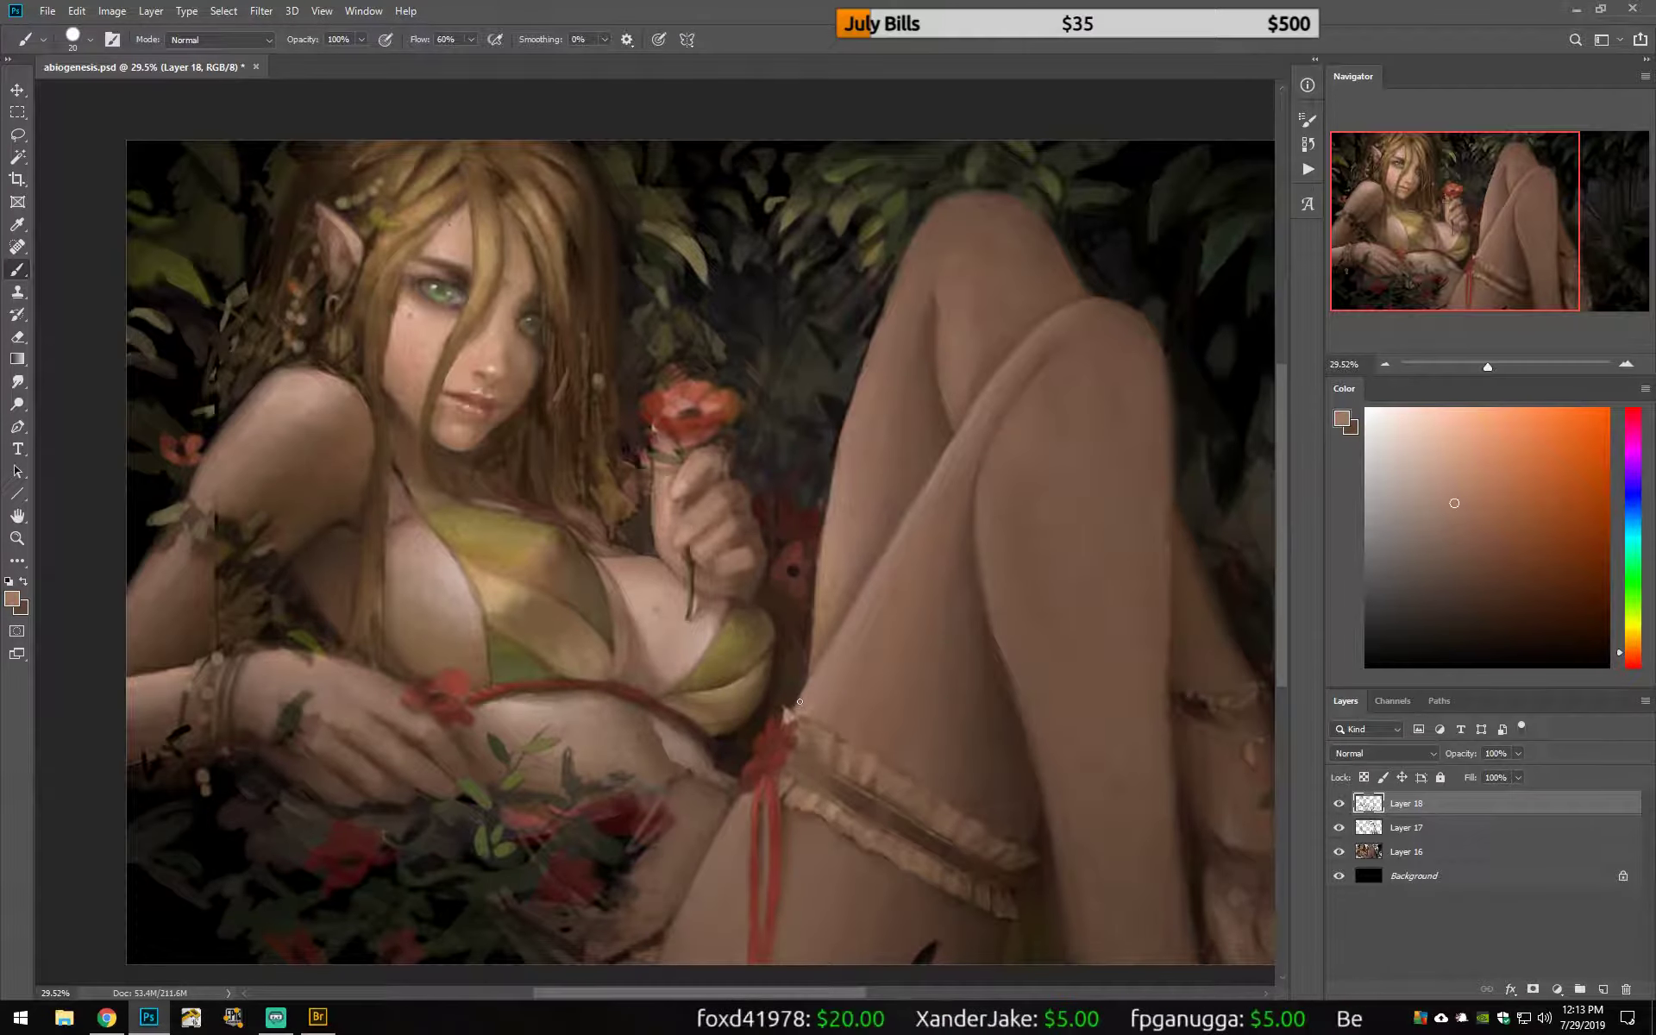
{"action": "scroll", "coordinate": [743, 804], "scroll_direction": "down", "scroll_amount": 1}
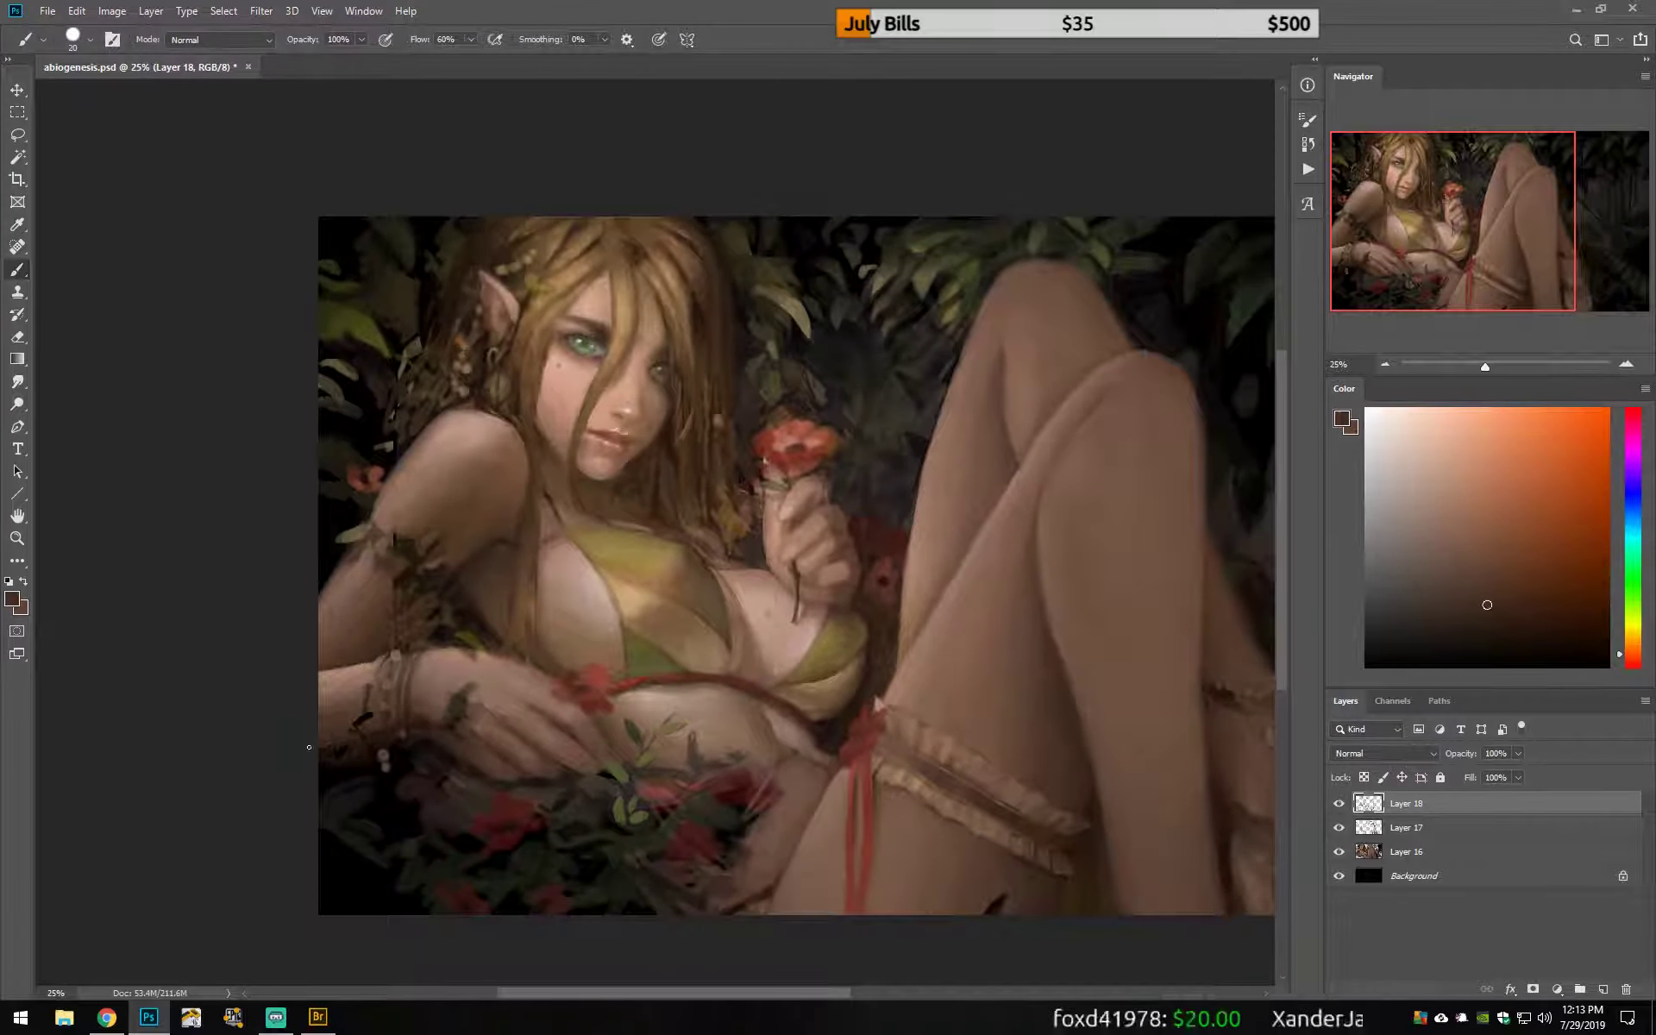
Step: Sample dark brown and lighter skin tones for the flower hand, then mirror the painting
{"action": "left_click", "coordinate": [437, 734], "text": "alt"}
{"action": "left_click_drag", "start_coordinate": [437, 733], "coordinate": [524, 770]}
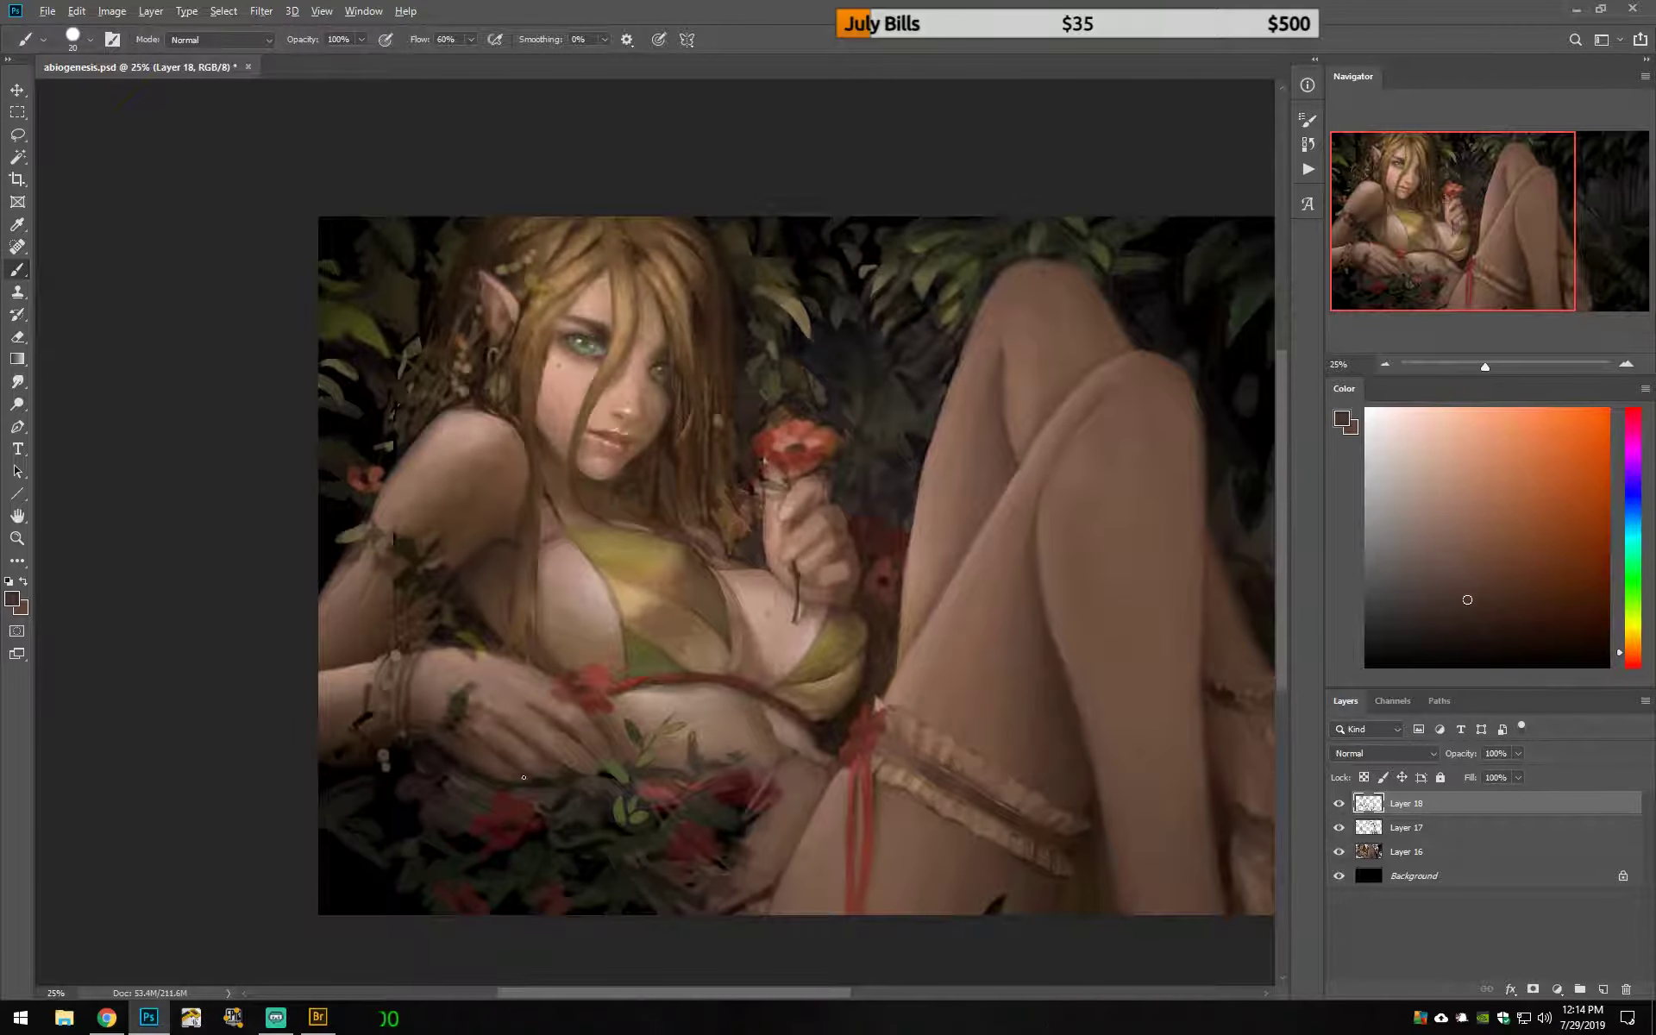
{"action": "left_click", "coordinate": [580, 834], "text": "alt"}
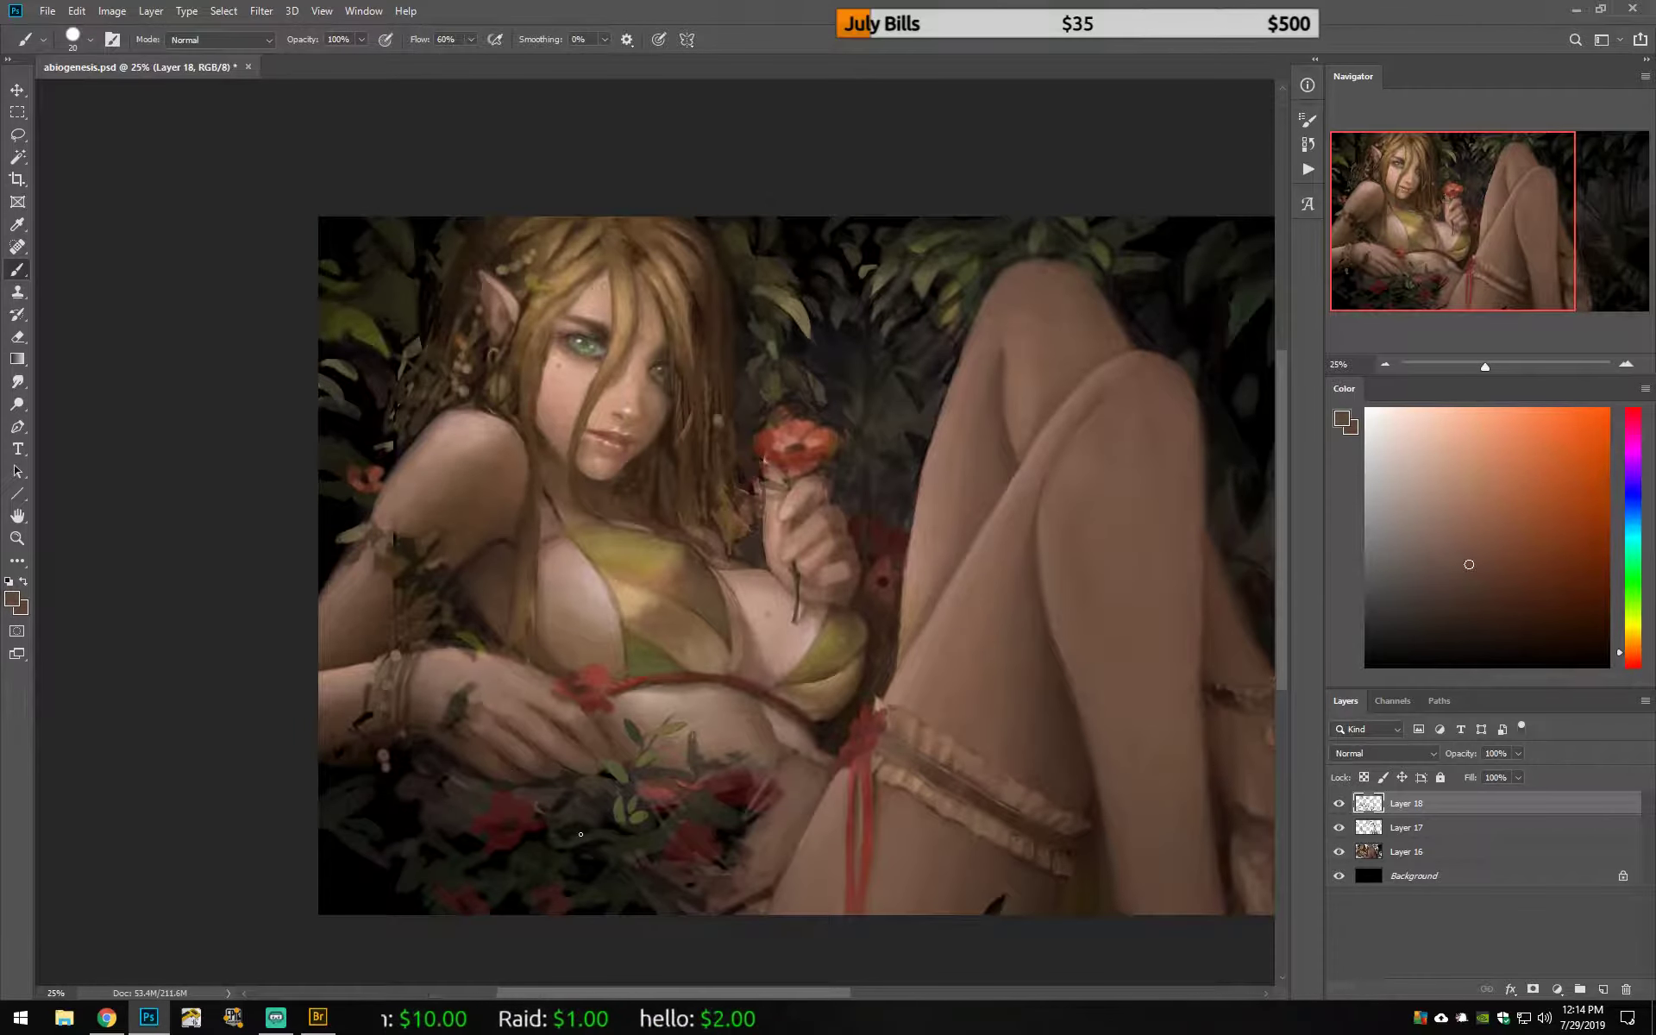
{"action": "key", "text": "h"}
Step: Paint with yellowish and brown tones sampled from the hair
{"action": "left_click", "coordinate": [1104, 367], "text": "alt"}
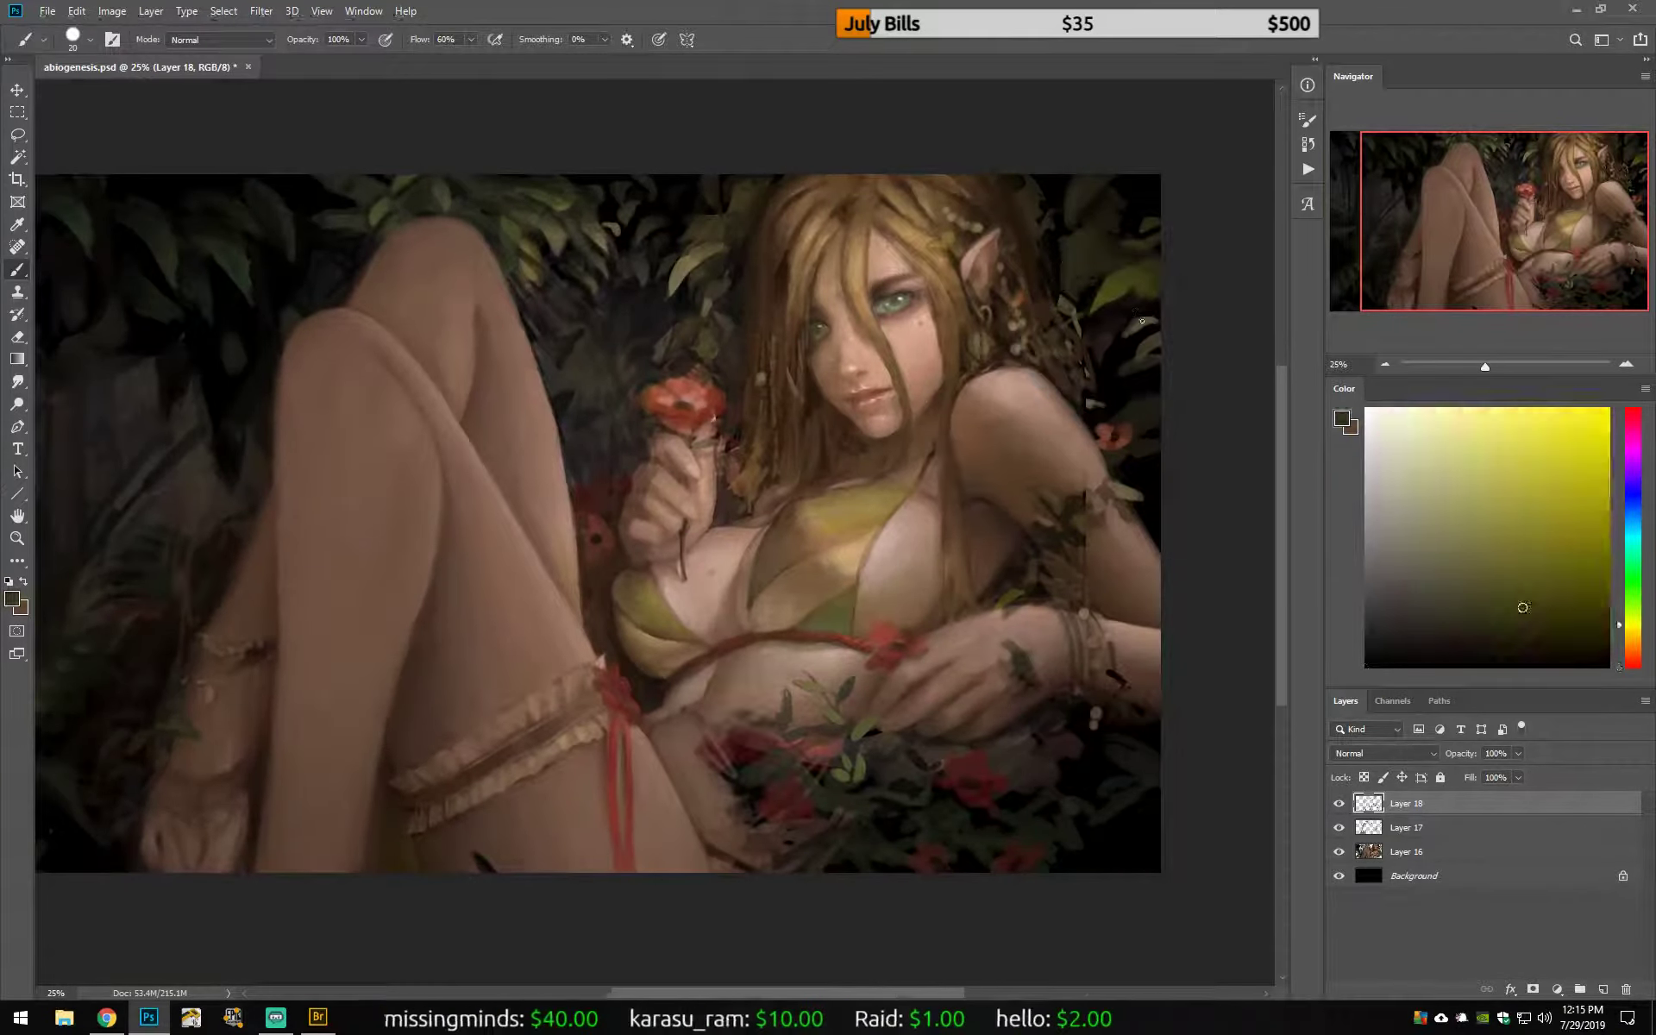
{"action": "left_click", "coordinate": [1129, 509], "text": "alt"}
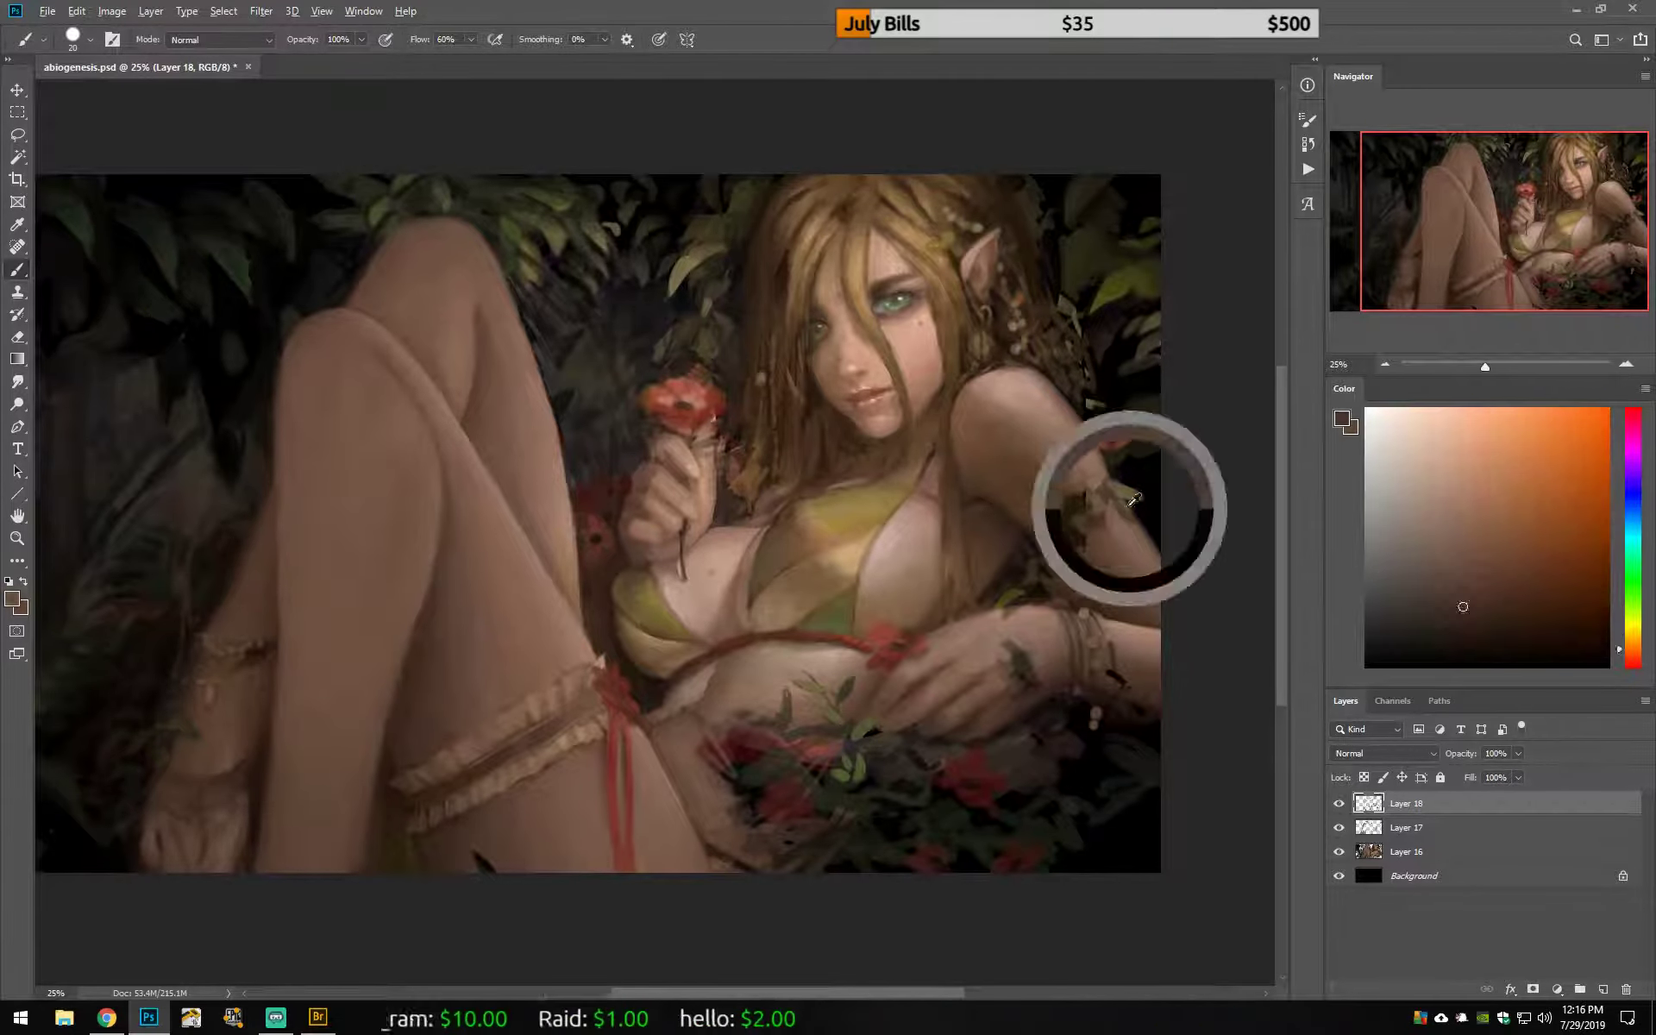
{"action": "left_click", "coordinate": [782, 266], "text": "alt"}
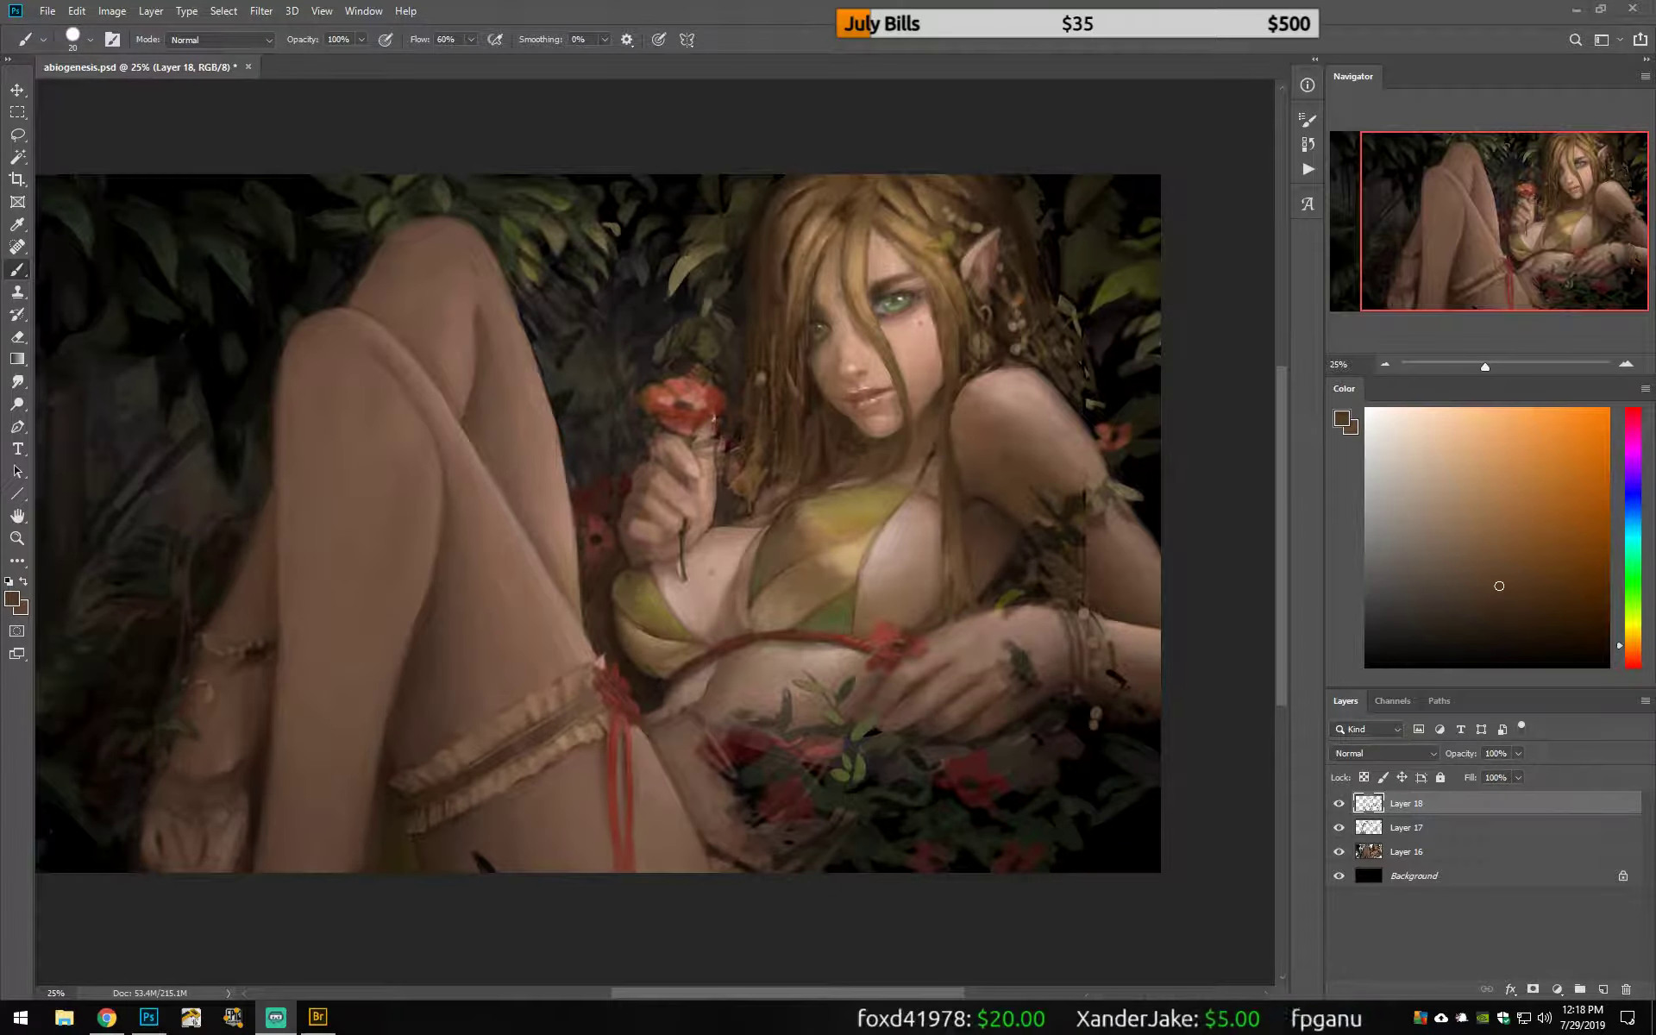
{"action": "left_click", "coordinate": [979, 380], "text": "alt"}
Step: Flip the canvas back and paint pinkish skin, mid brown and warm orange-brown tones
{"action": "key", "text": "ctrl+shift+h"}
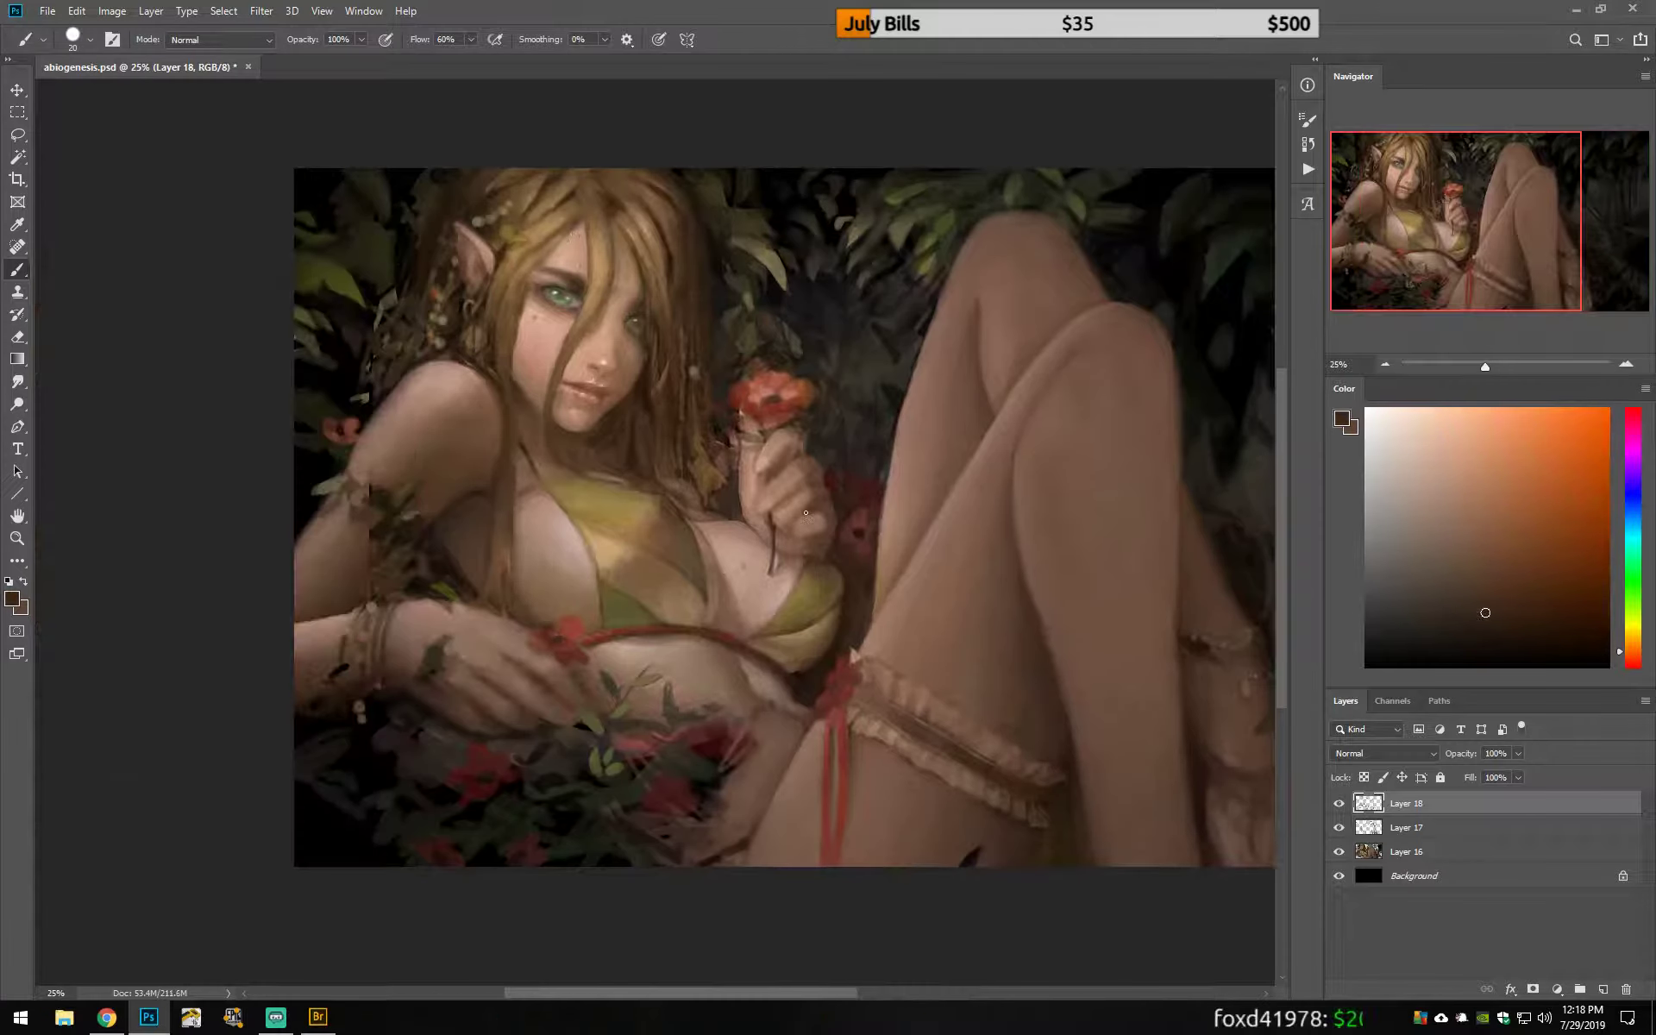
{"action": "left_click", "coordinate": [781, 478], "text": "alt"}
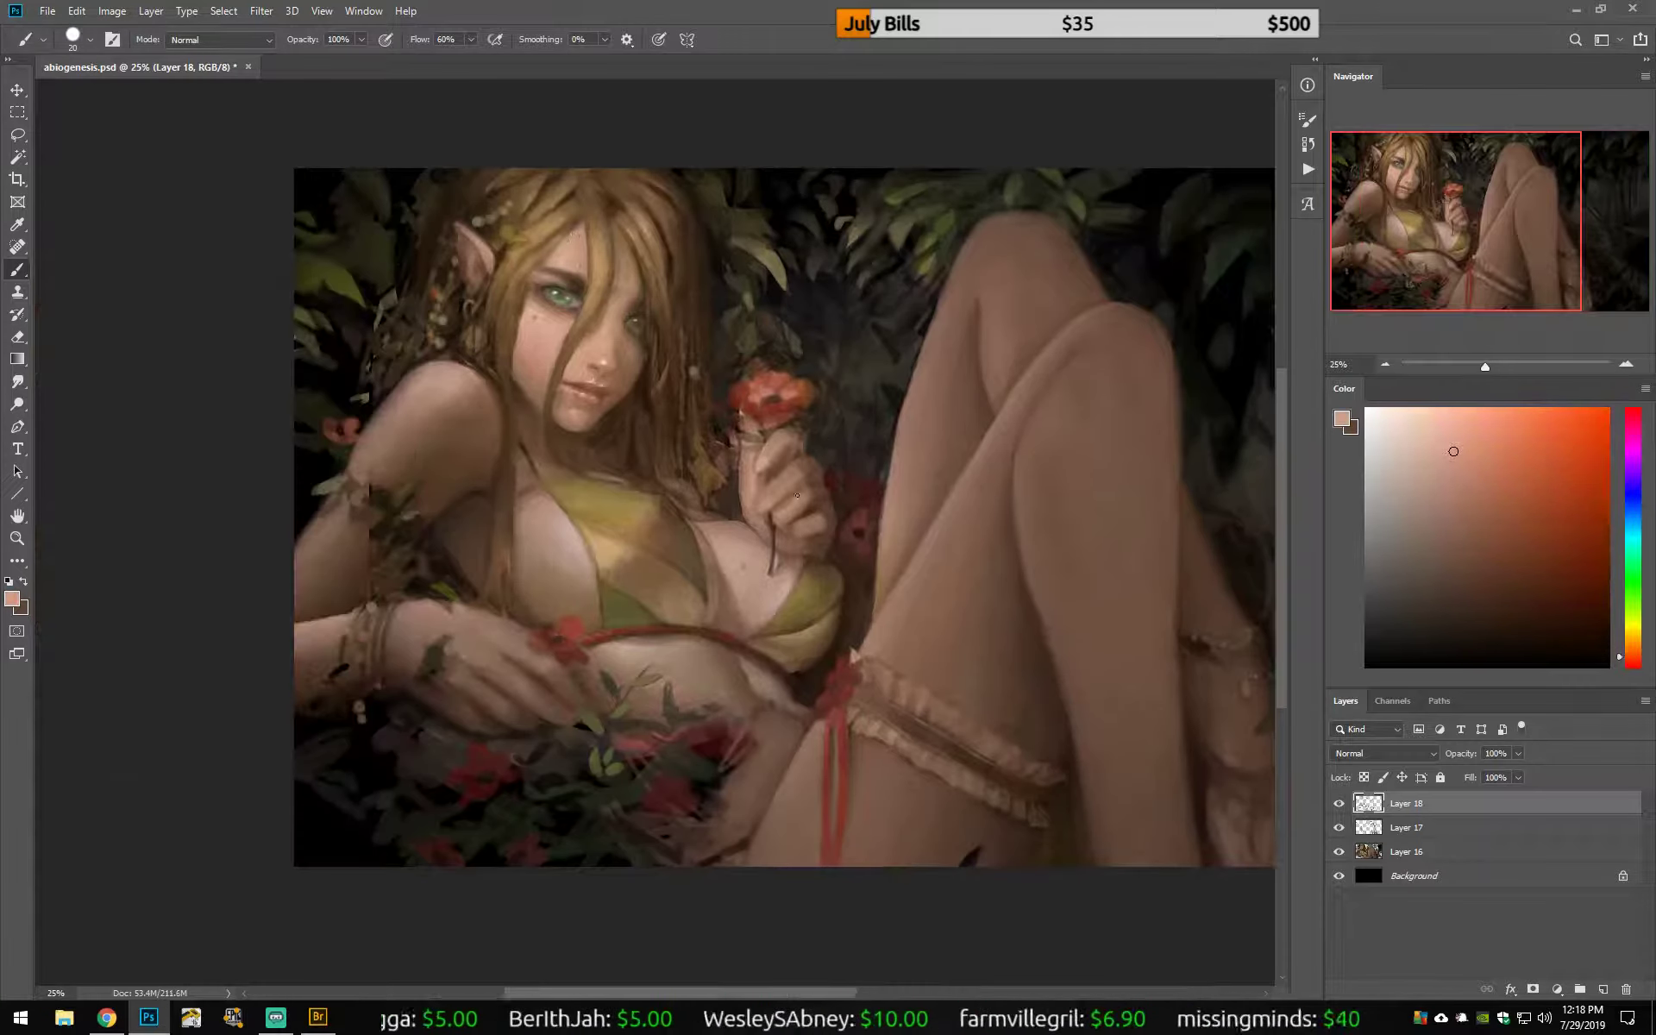
{"action": "left_click", "coordinate": [797, 427], "text": "alt"}
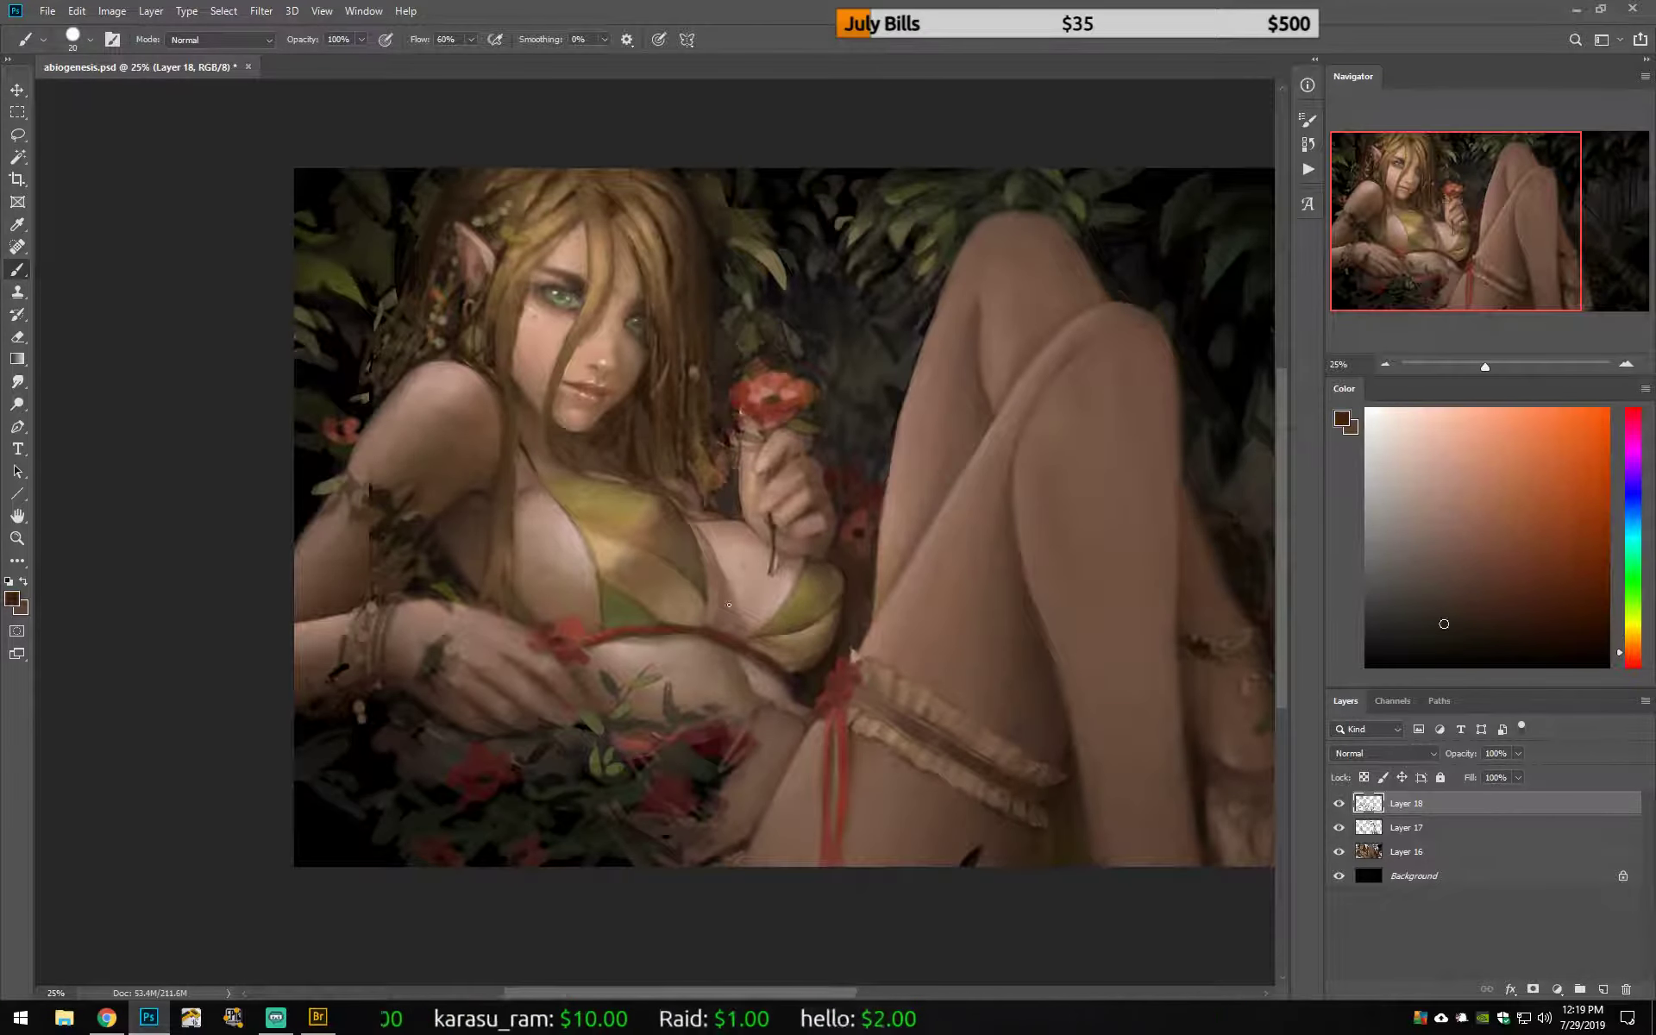
{"action": "left_click", "coordinate": [729, 457], "text": "alt"}
{"action": "left_click", "coordinate": [811, 568], "text": "alt"}
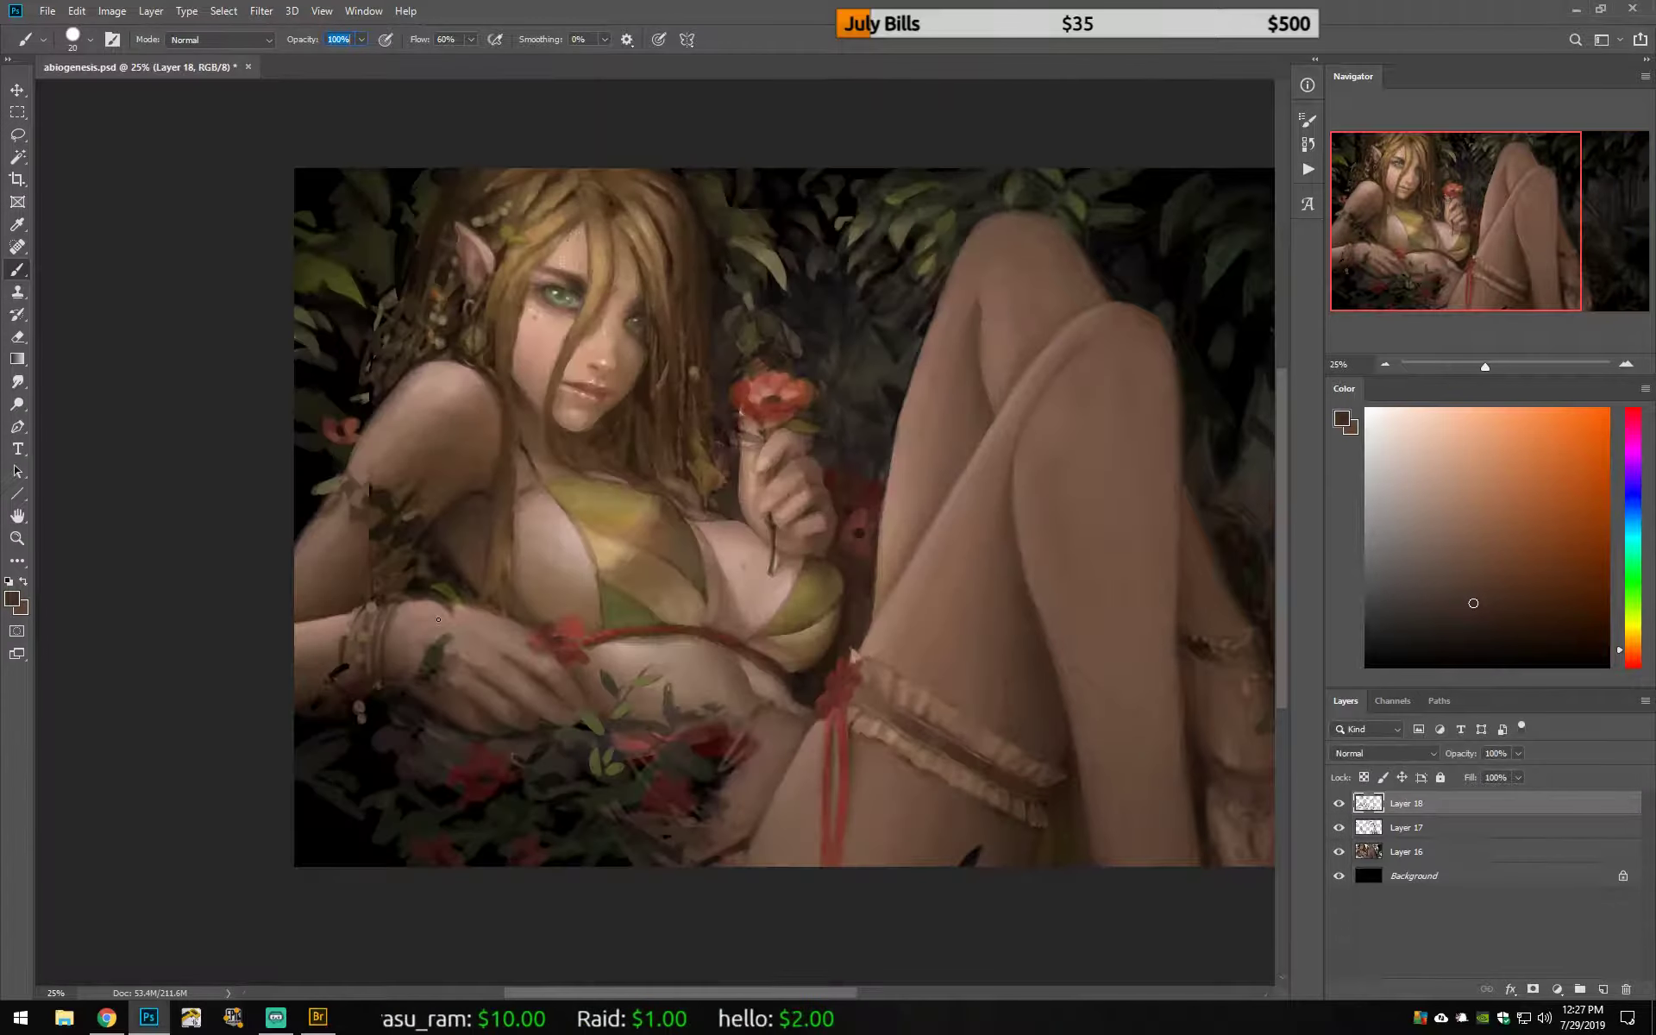
Step: Paint small olive-green leaves near the hand and wrist, then shrink the brush
{"action": "left_click_drag", "start_coordinate": [1633, 649], "coordinate": [1633, 625]}
{"action": "left_click", "coordinate": [1583, 535]}
{"action": "left_click_drag", "start_coordinate": [419, 673], "coordinate": [440, 647]}
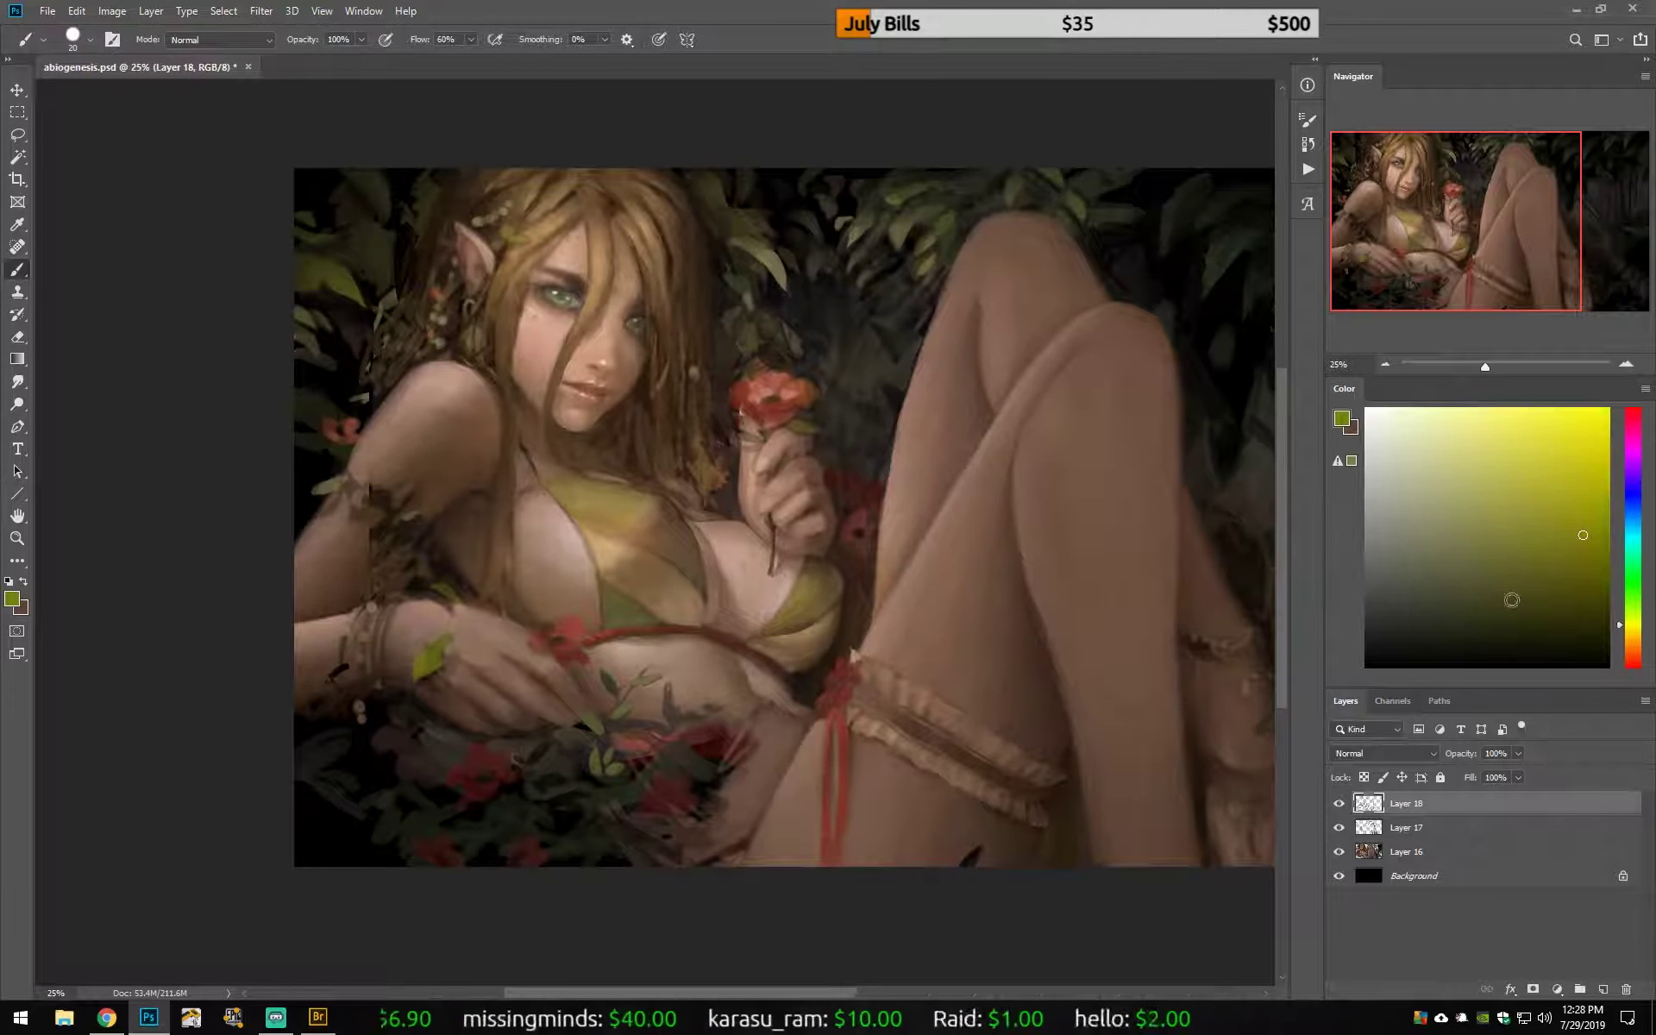
{"action": "left_click", "coordinate": [379, 708], "text": "alt"}
{"action": "left_click_drag", "start_coordinate": [367, 694], "coordinate": [422, 721]}
{"action": "key", "text": "bracketleft"}
Step: Paint the hand with reddish-brown, orange and muted pink skin tones shifted toward red
{"action": "left_click", "coordinate": [1507, 495]}
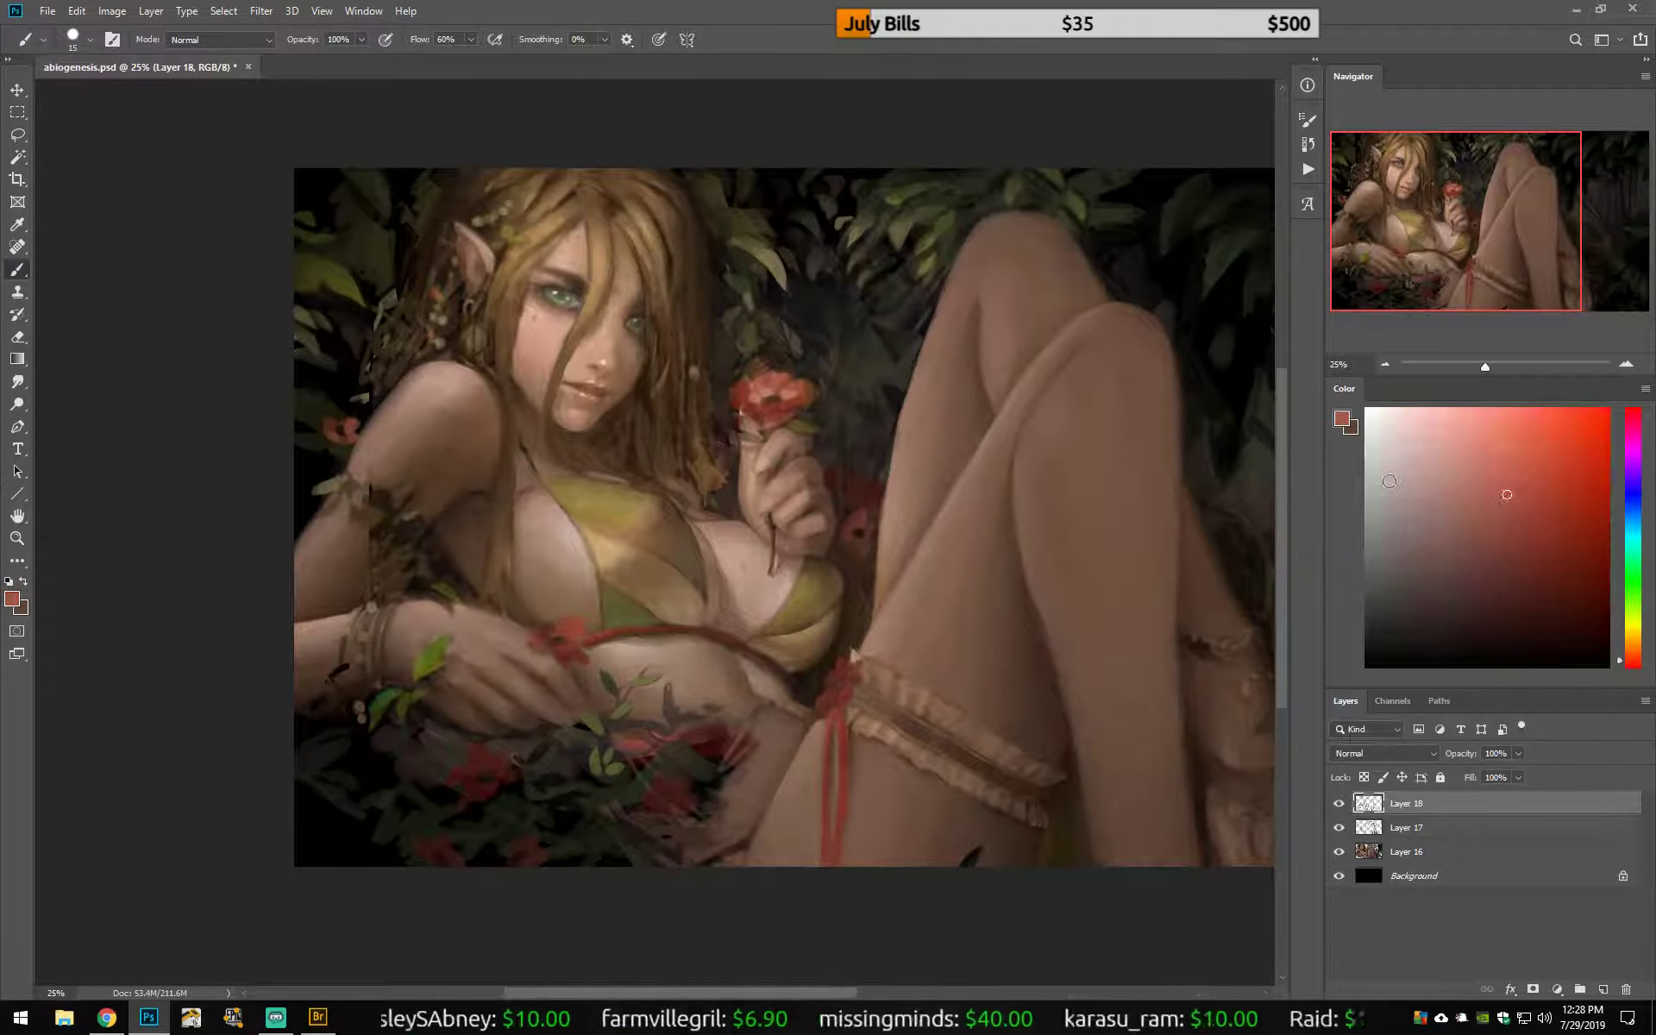
{"action": "left_click", "coordinate": [1583, 461]}
{"action": "left_click", "coordinate": [1621, 649]}
{"action": "left_click", "coordinate": [751, 394], "text": "alt"}
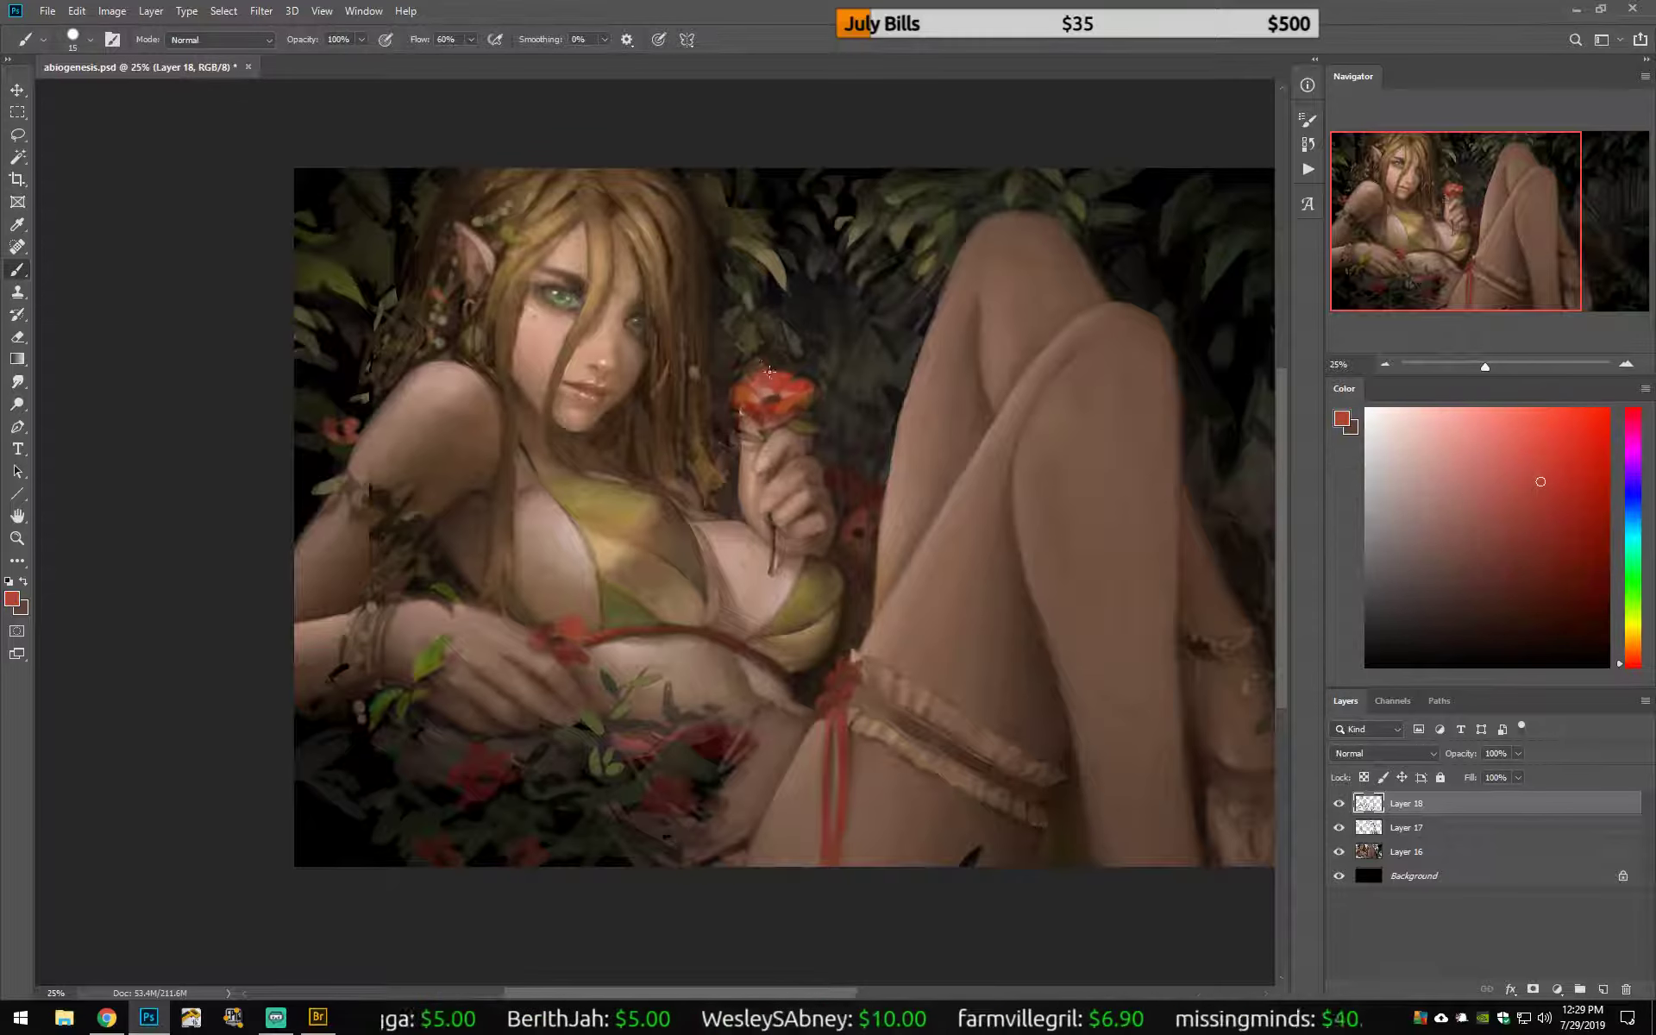
{"action": "left_click", "coordinate": [742, 483], "text": "alt"}
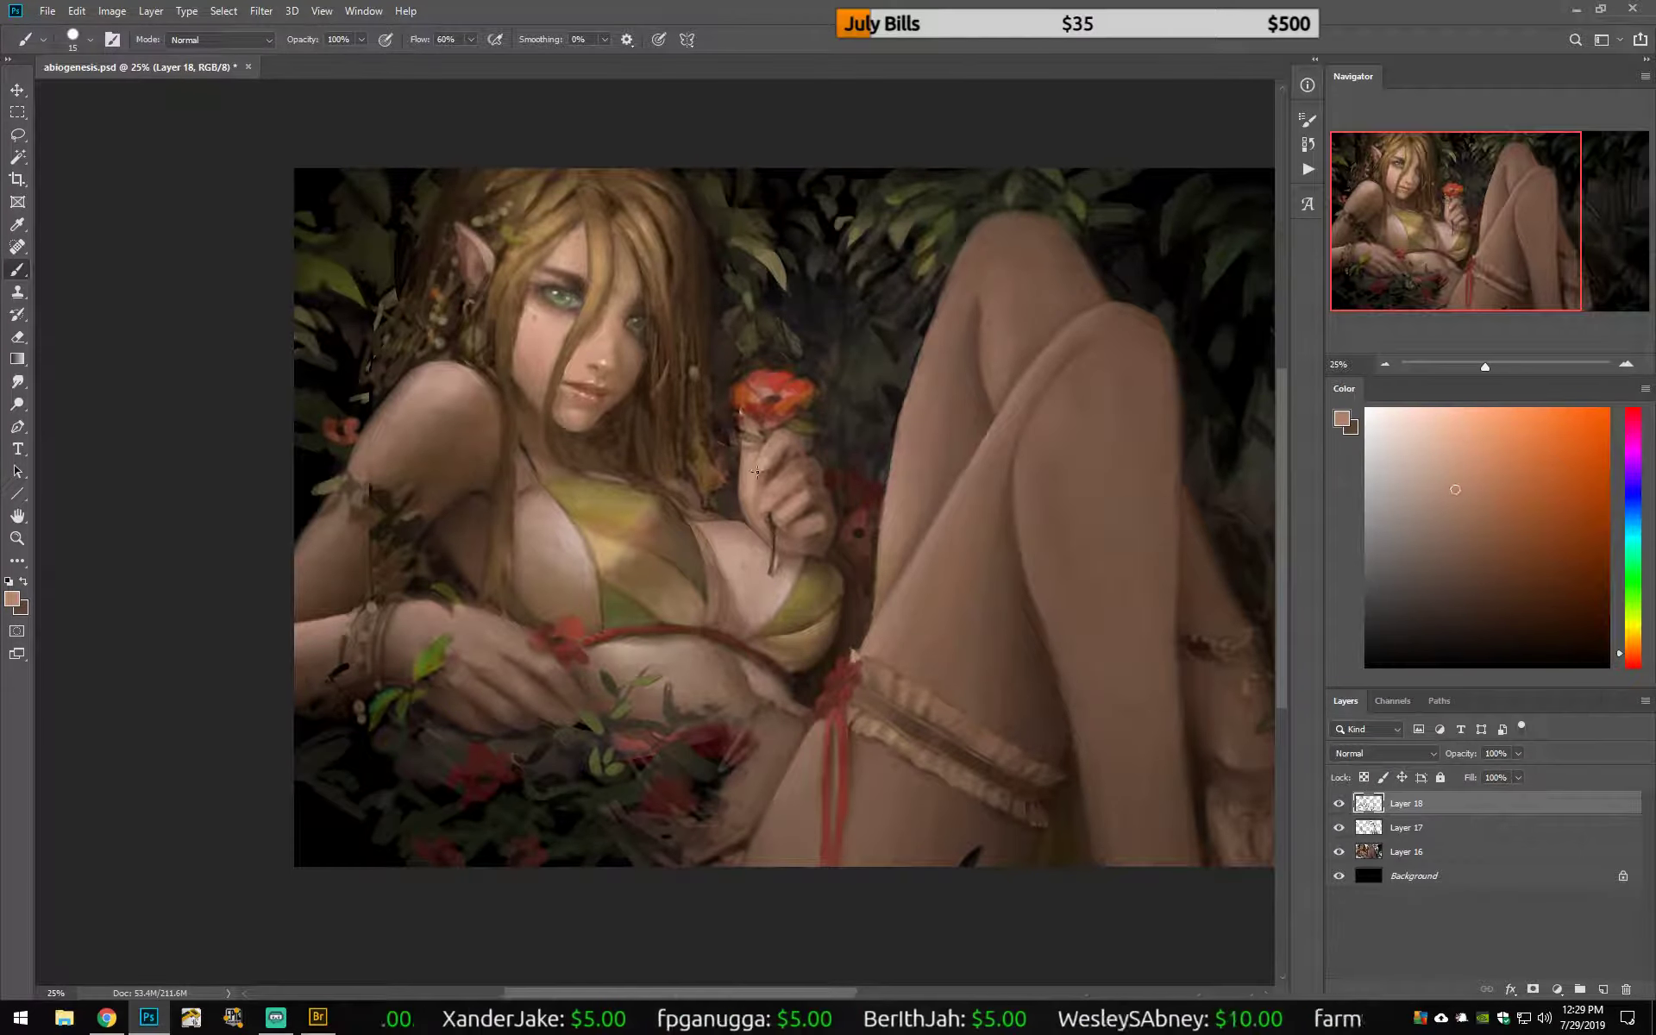
{"action": "left_click", "coordinate": [1622, 658]}
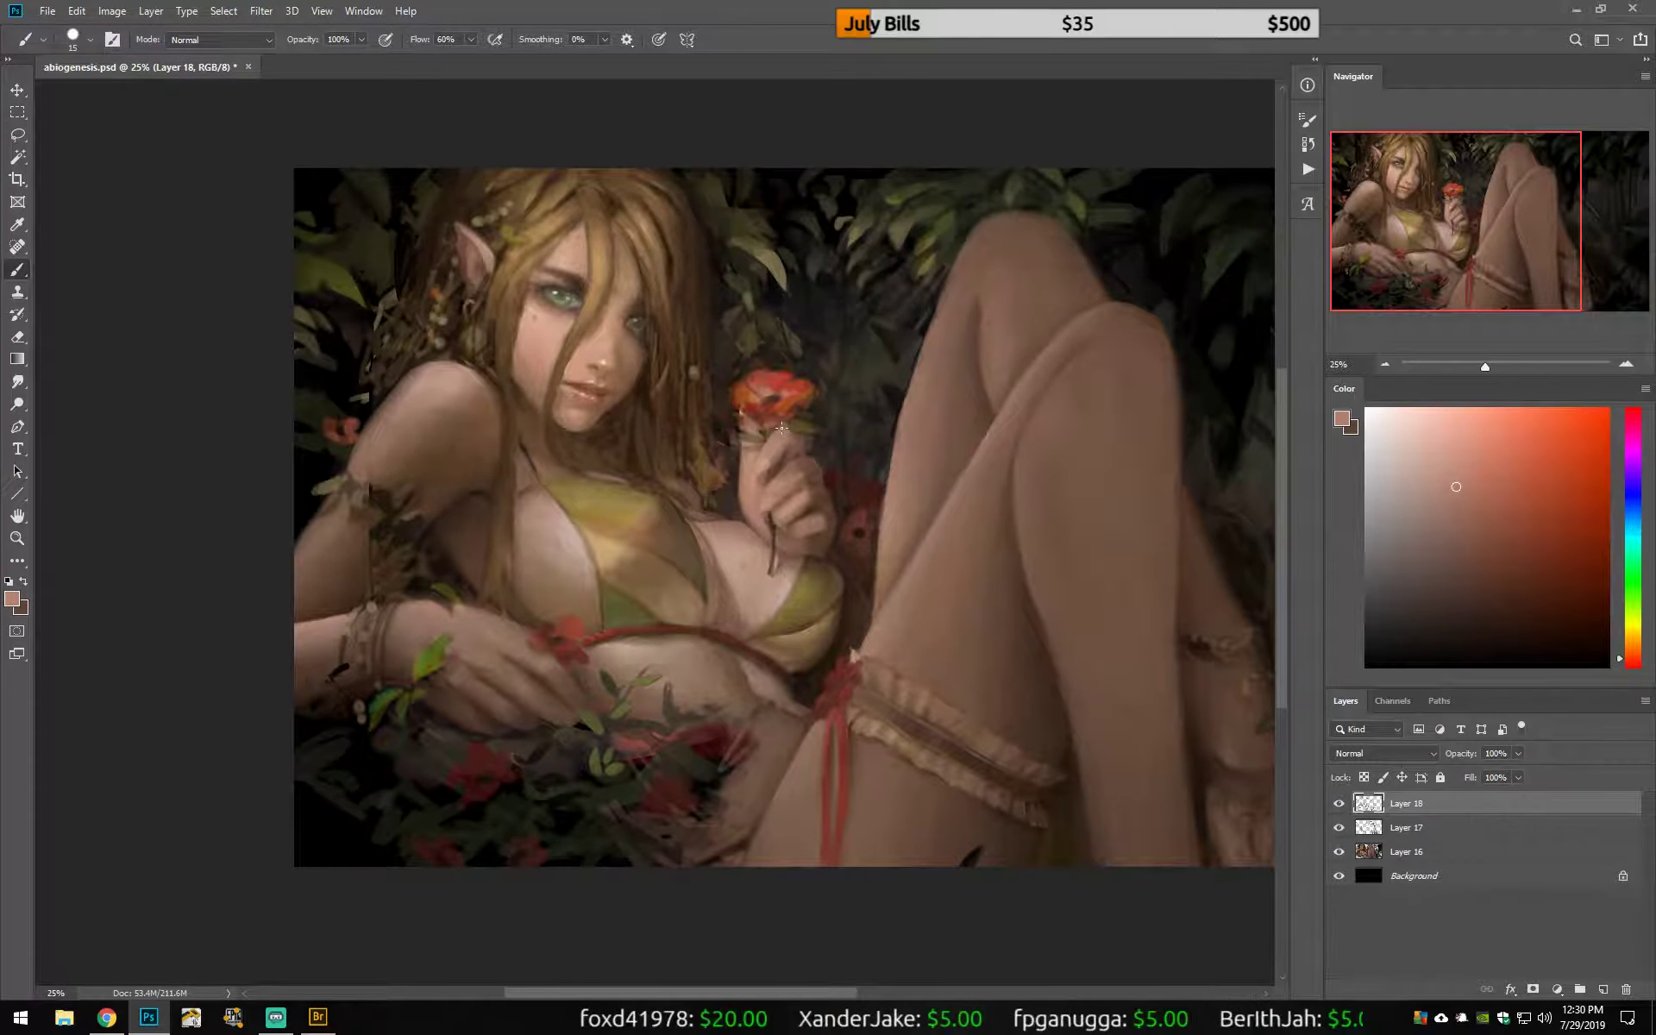
Step: Mirror the canvas and touch up the hand with lighter pink and darker brownish skin tones
{"action": "key", "text": "ctrl+shift+h"}
{"action": "left_click", "coordinate": [553, 528], "text": "alt"}
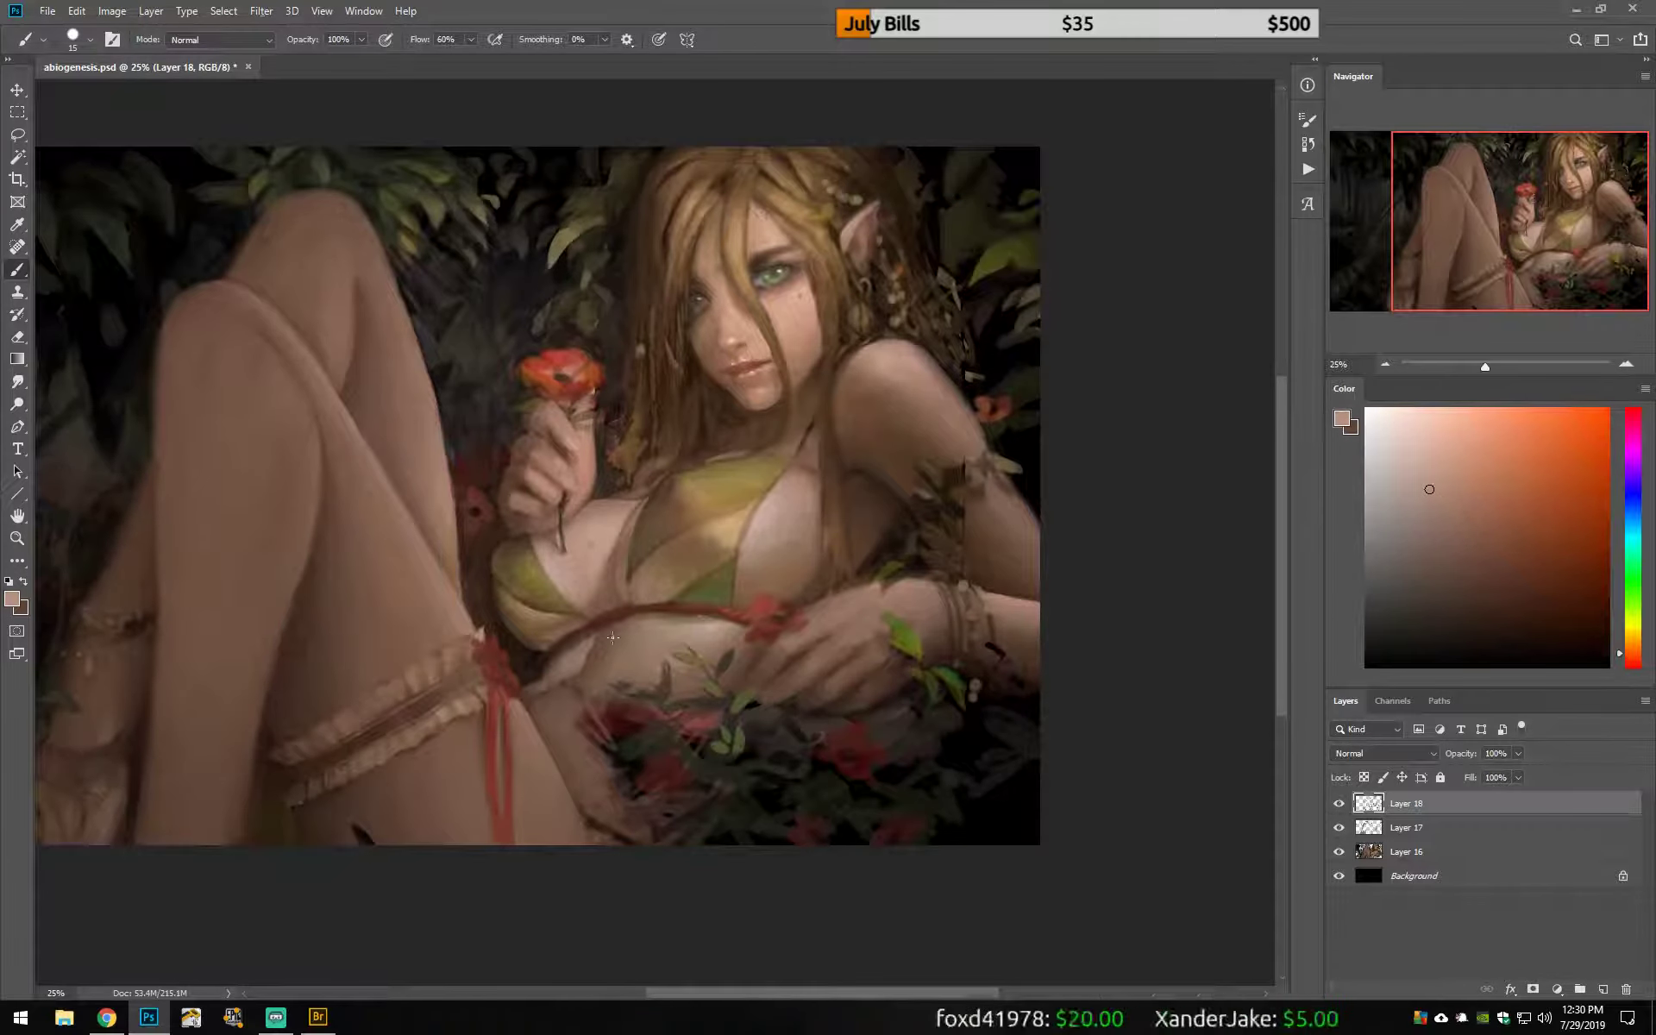
{"action": "left_click", "coordinate": [557, 554], "text": "alt"}
{"action": "left_click", "coordinate": [562, 506], "text": "alt"}
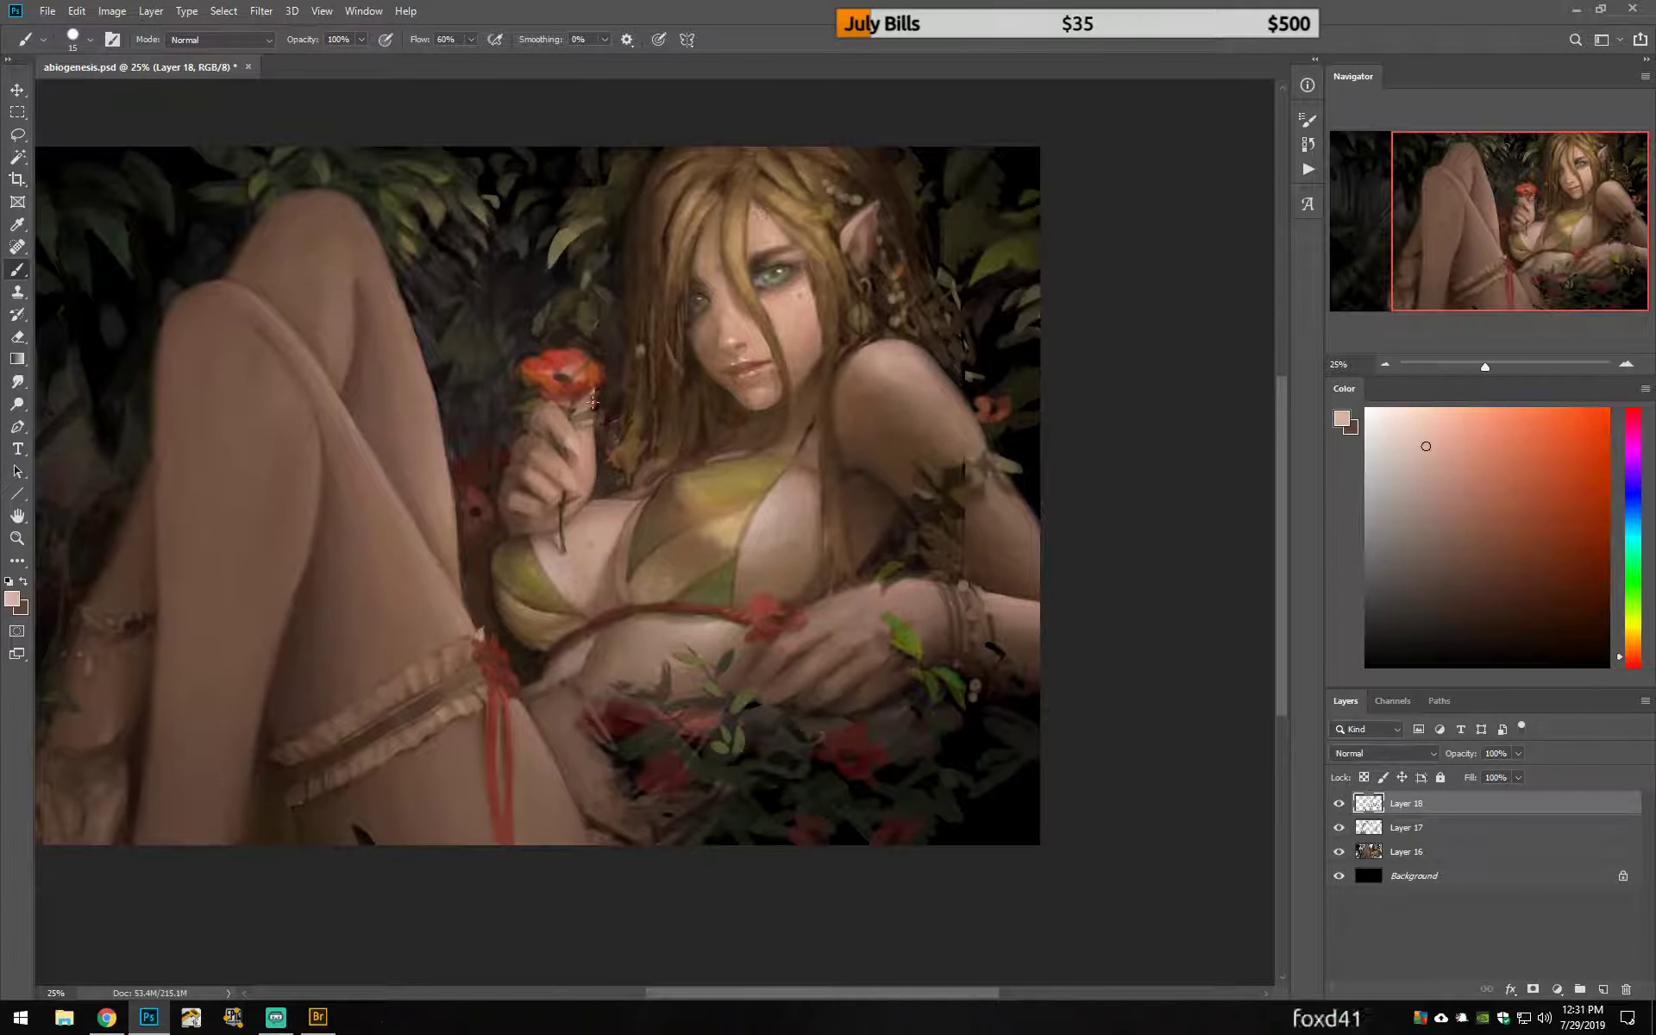
{"action": "left_click", "coordinate": [587, 511], "text": "alt"}
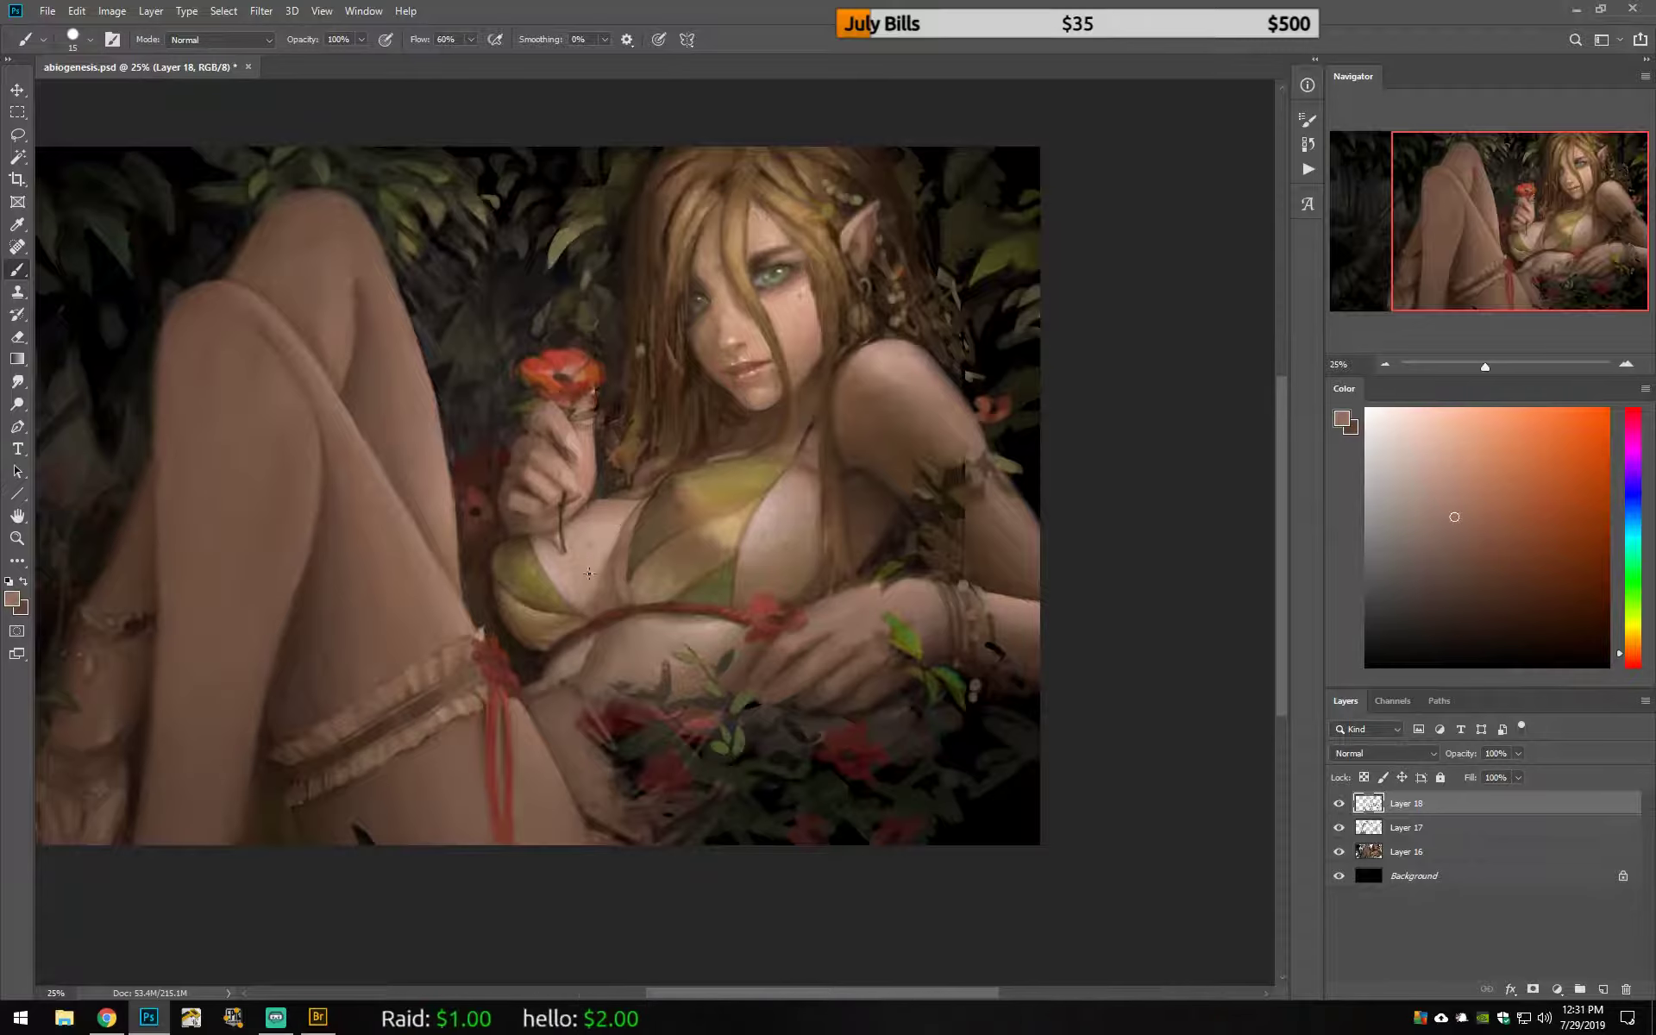
Step: Flip the canvas back, resample darker skin tones from the hand, and zoom in
{"action": "key", "text": "ctrl+shift+h"}
{"action": "left_click", "coordinate": [697, 501], "text": "alt"}
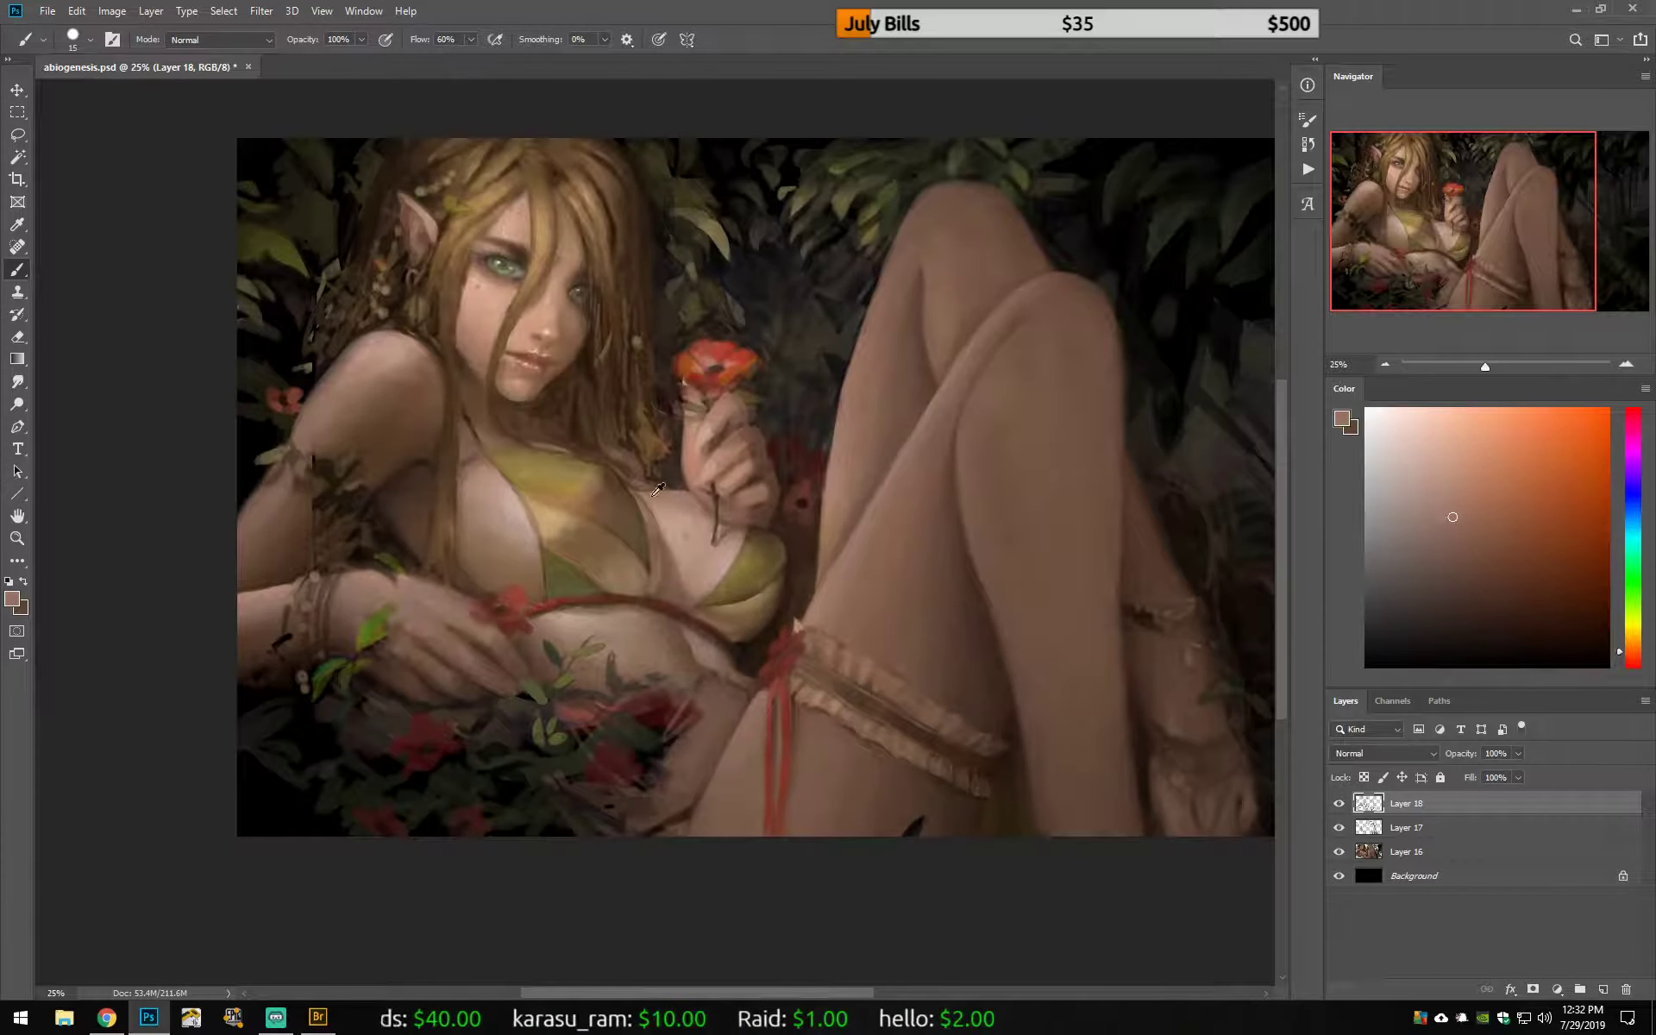
{"action": "left_click", "coordinate": [658, 490], "text": "alt"}
{"action": "scroll", "coordinate": [658, 489], "scroll_direction": "up", "scroll_amount": 1}
Step: Repaint the finger holding the flower with lighter pink-brown and dark brown tones
{"action": "left_click", "coordinate": [659, 489], "text": "alt"}
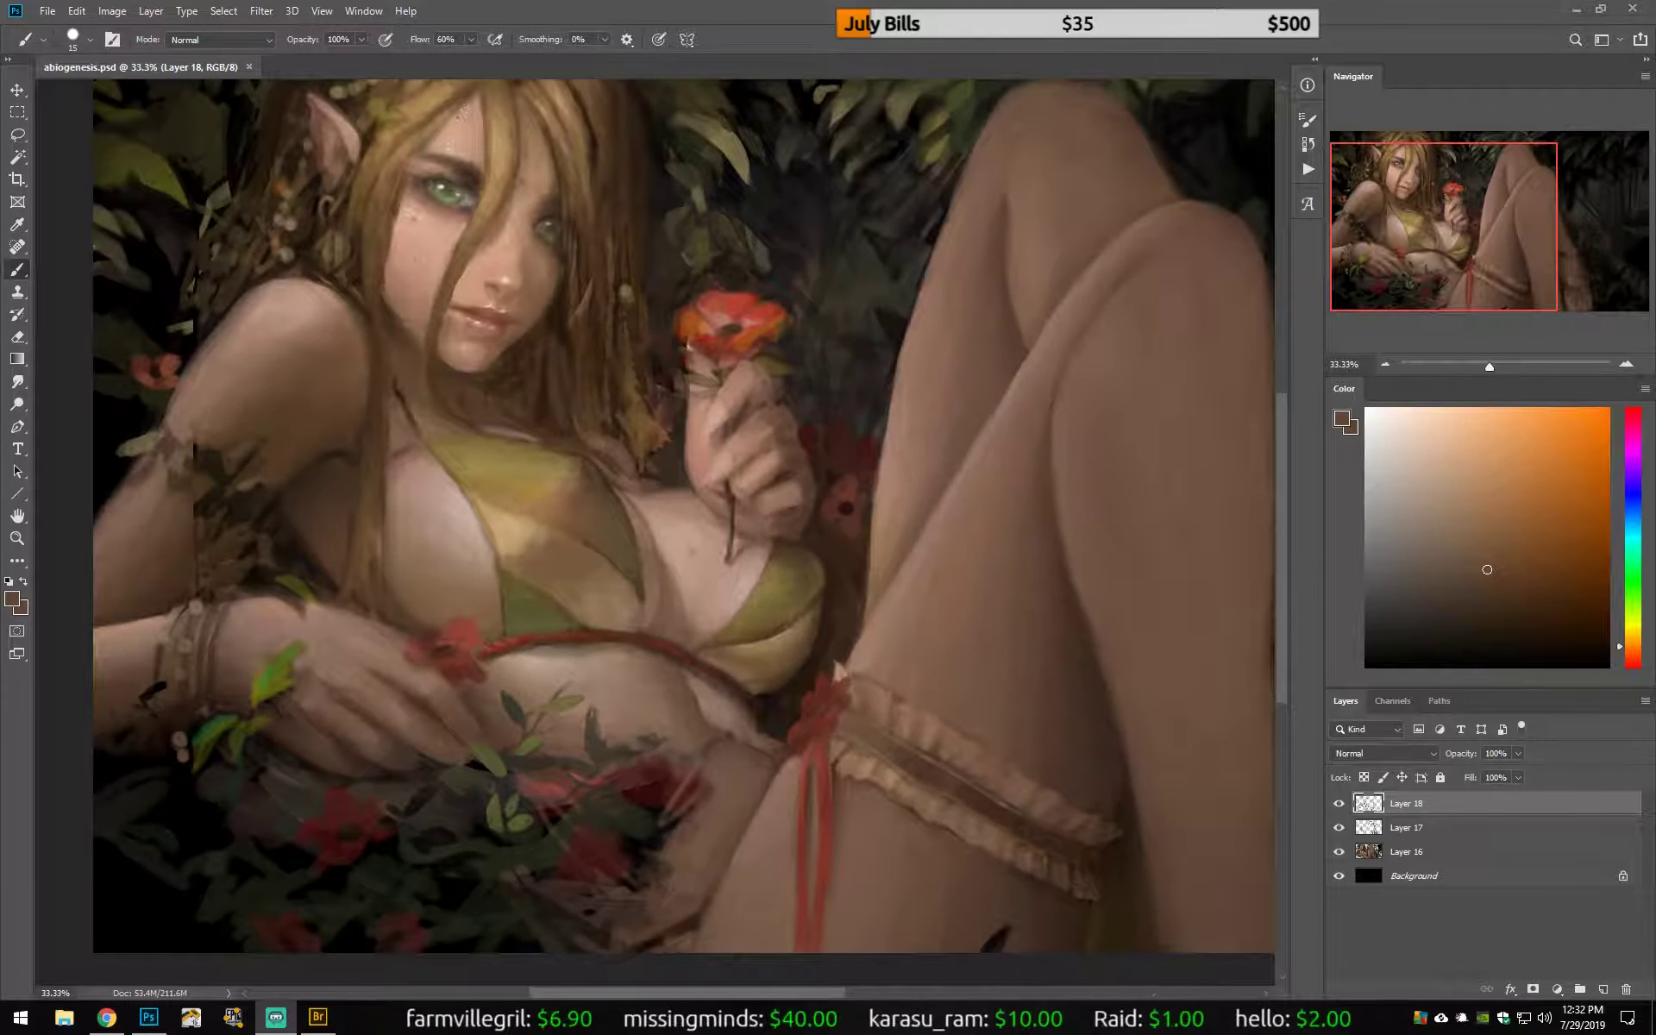
{"action": "left_click", "coordinate": [763, 385], "text": "alt"}
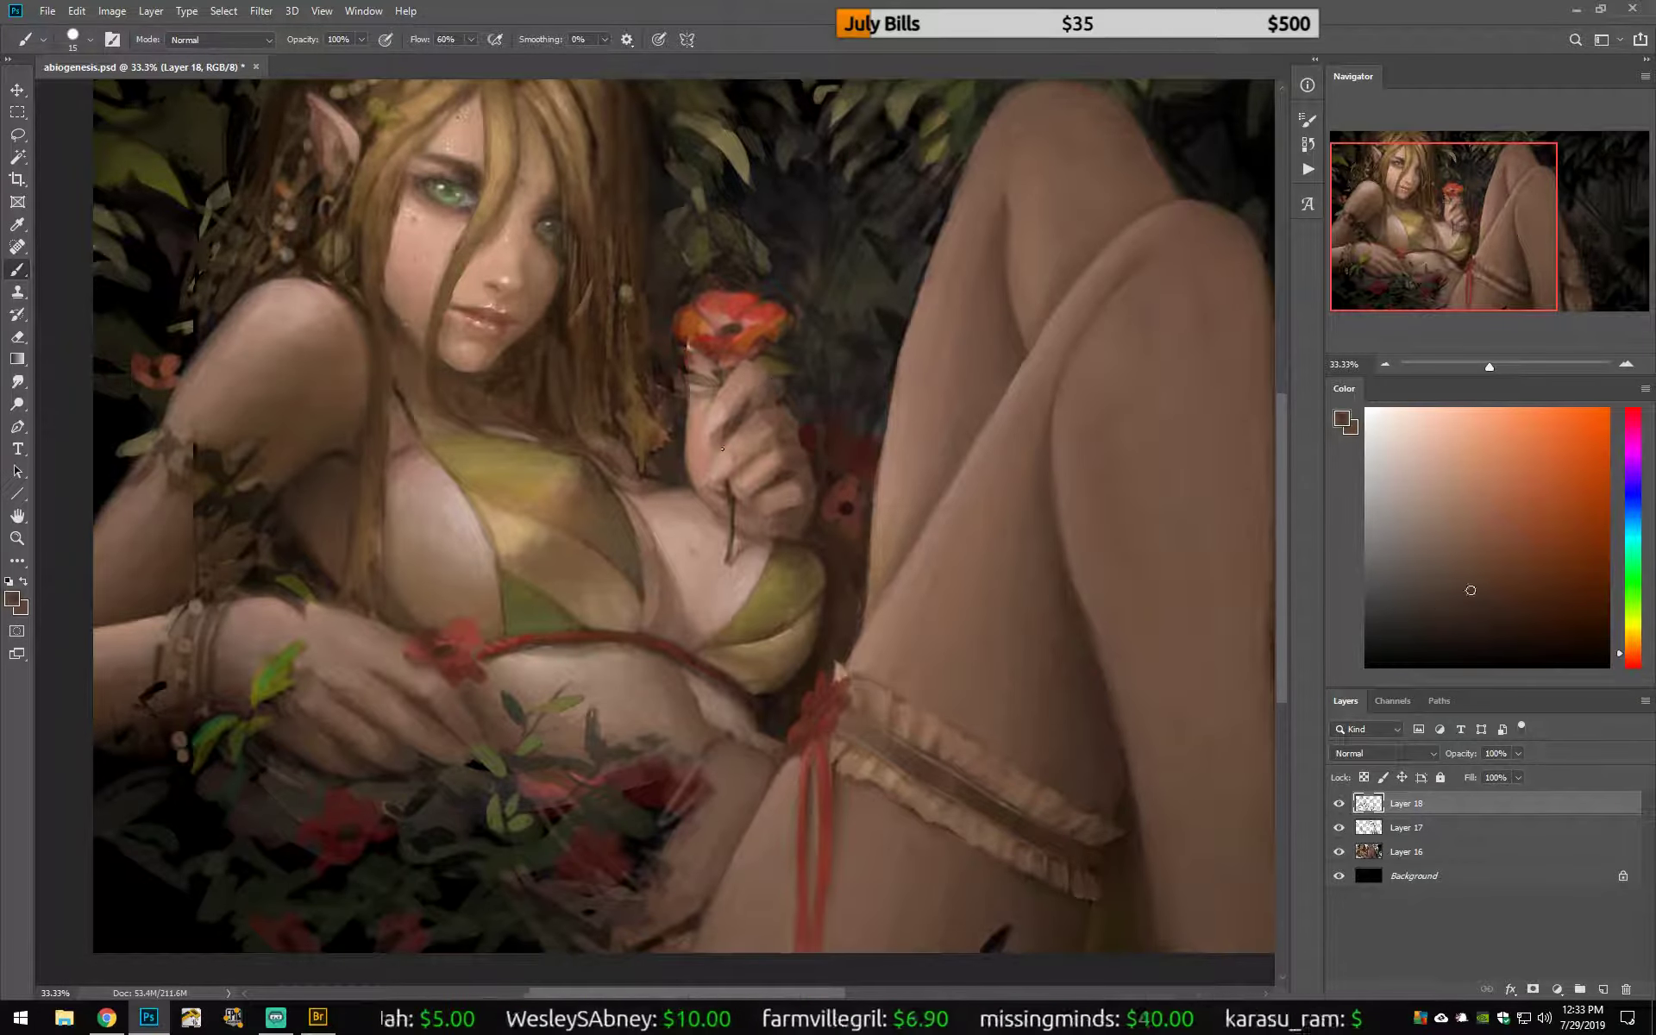
{"action": "left_click_drag", "start_coordinate": [714, 479], "coordinate": [725, 394]}
{"action": "left_click", "coordinate": [728, 413], "text": "alt"}
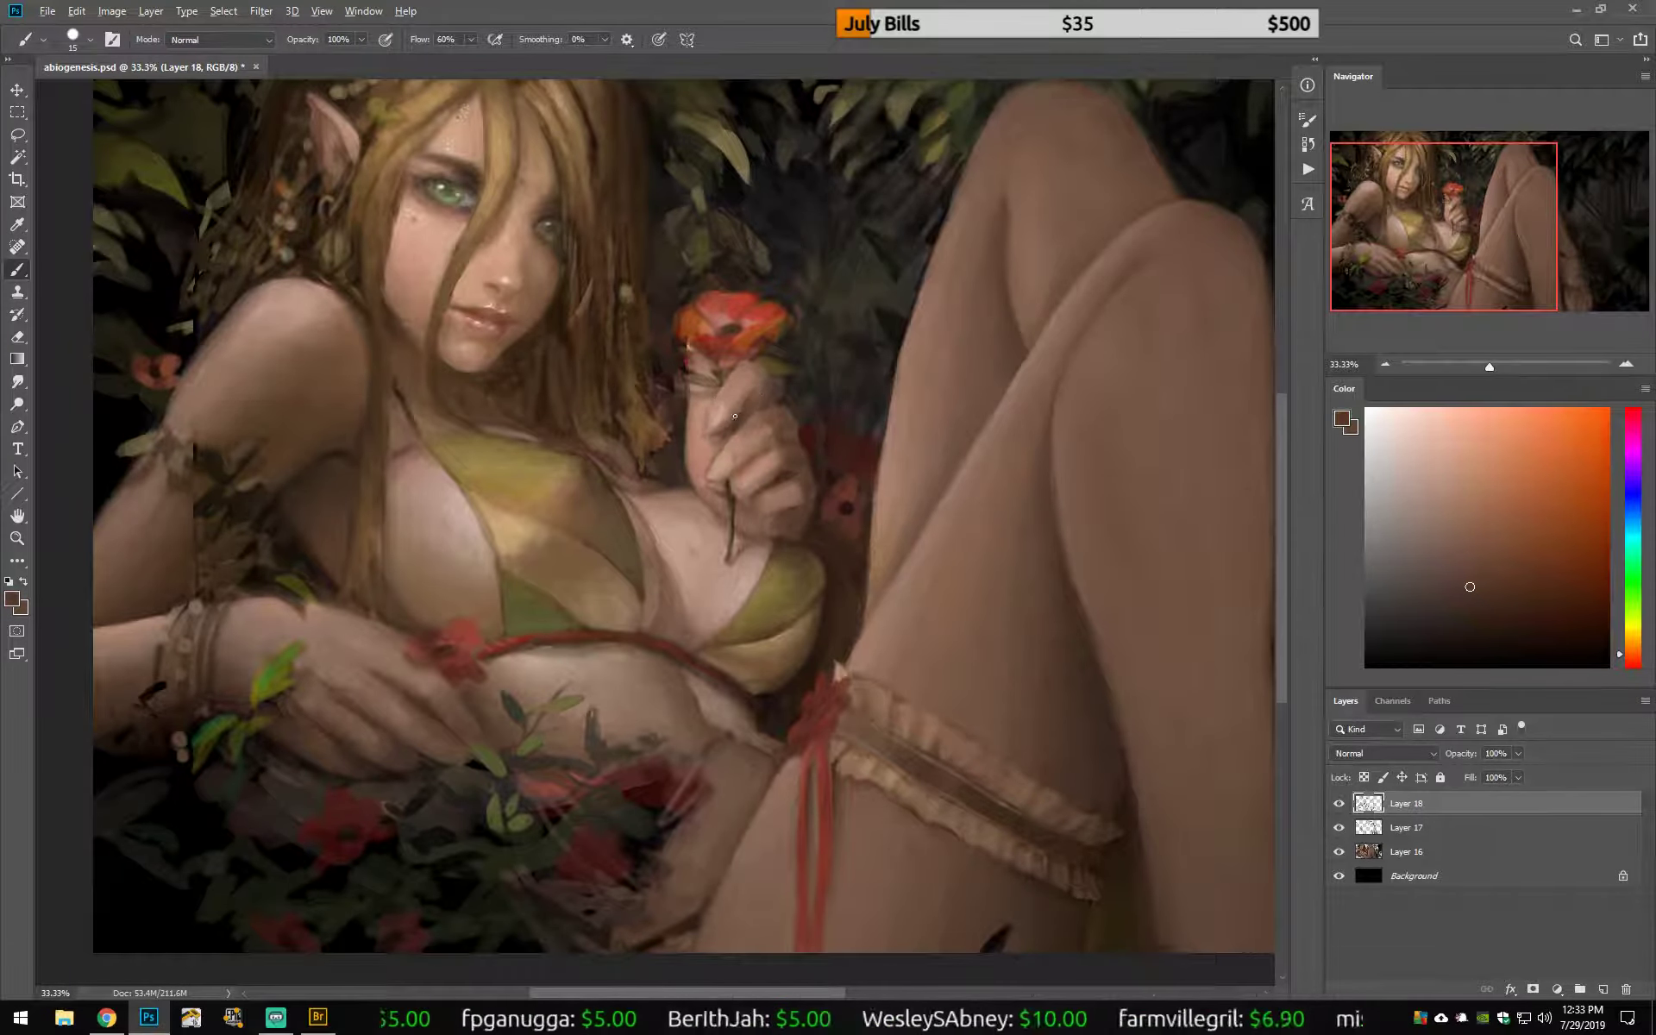
{"action": "left_click", "coordinate": [770, 386], "text": "alt"}
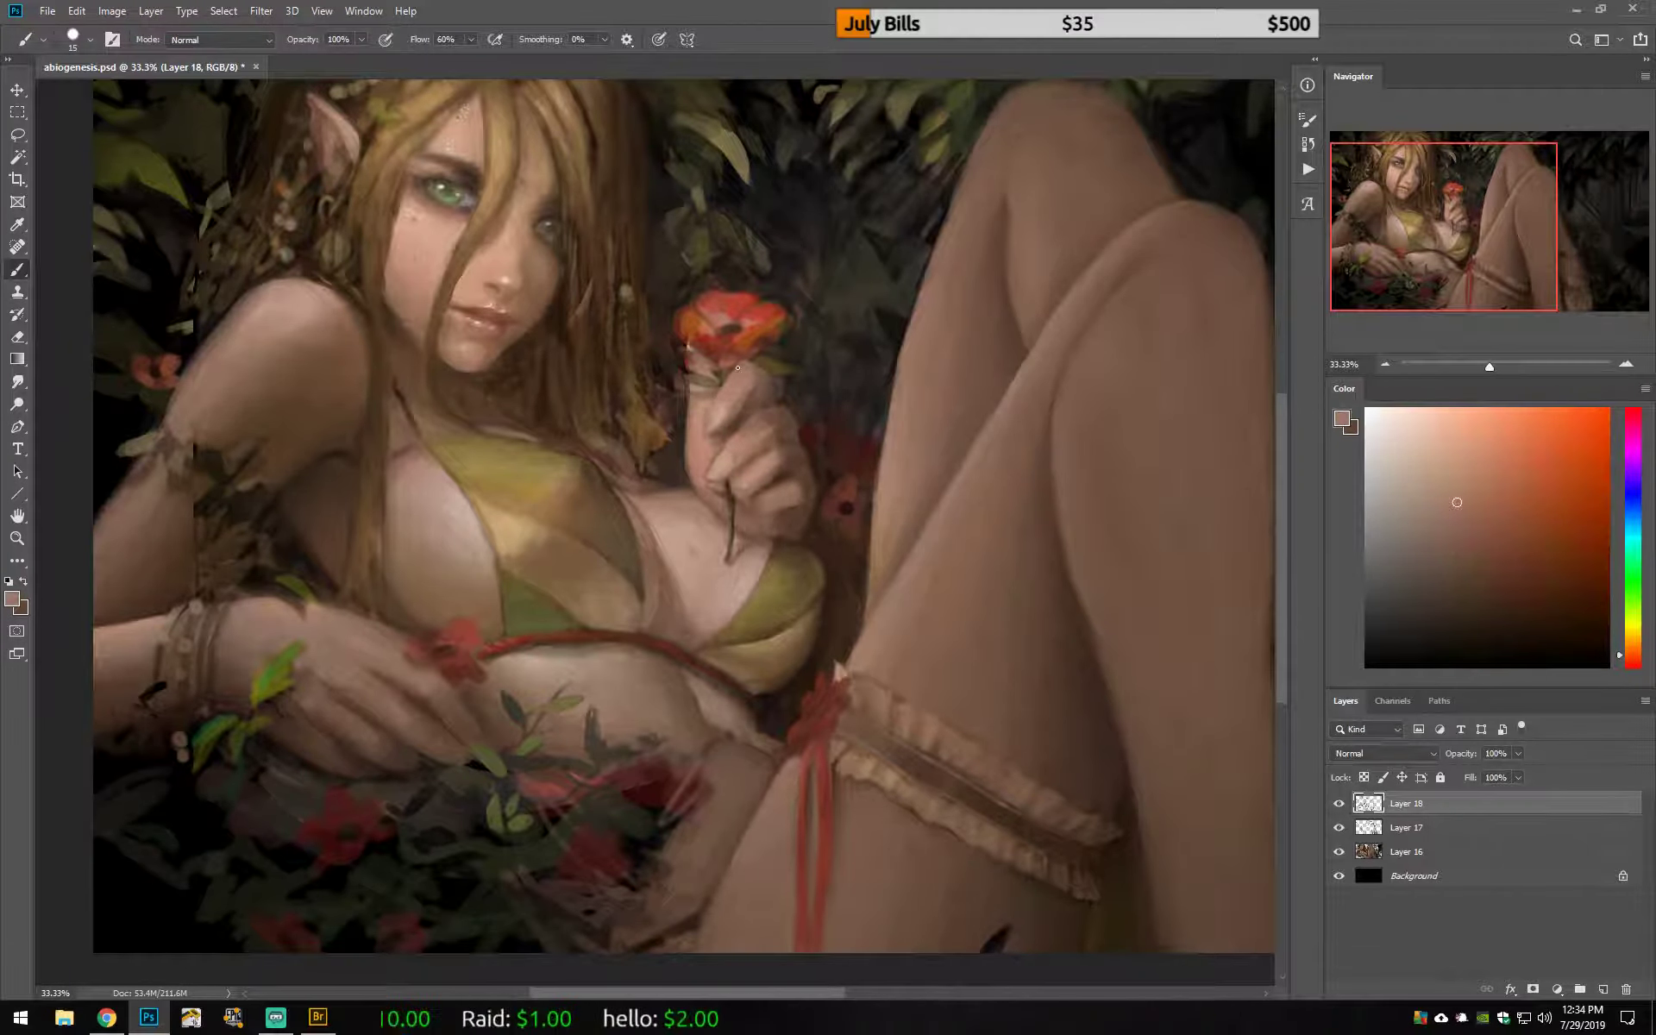
{"action": "left_click", "coordinate": [723, 413], "text": "alt"}
Step: Mirror the canvas and refine the fingers with lighter tan and darker brown shades
{"action": "key", "text": "ctrl+shift+h"}
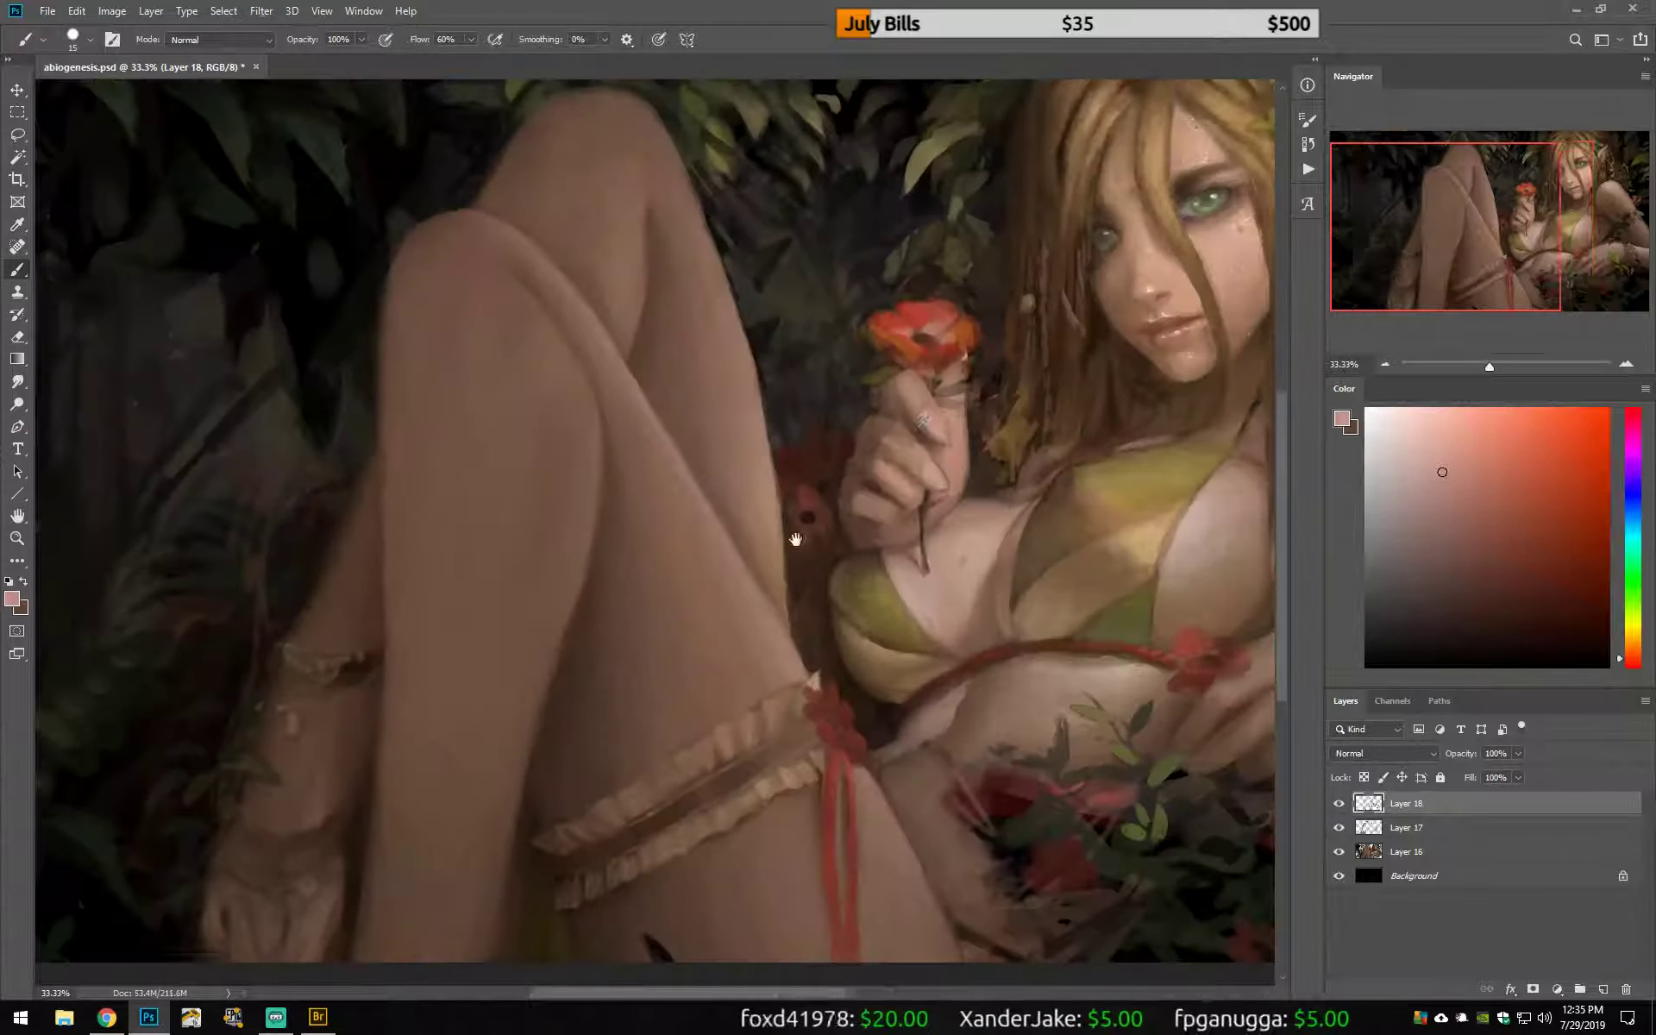
{"action": "left_click", "coordinate": [941, 419], "text": "alt"}
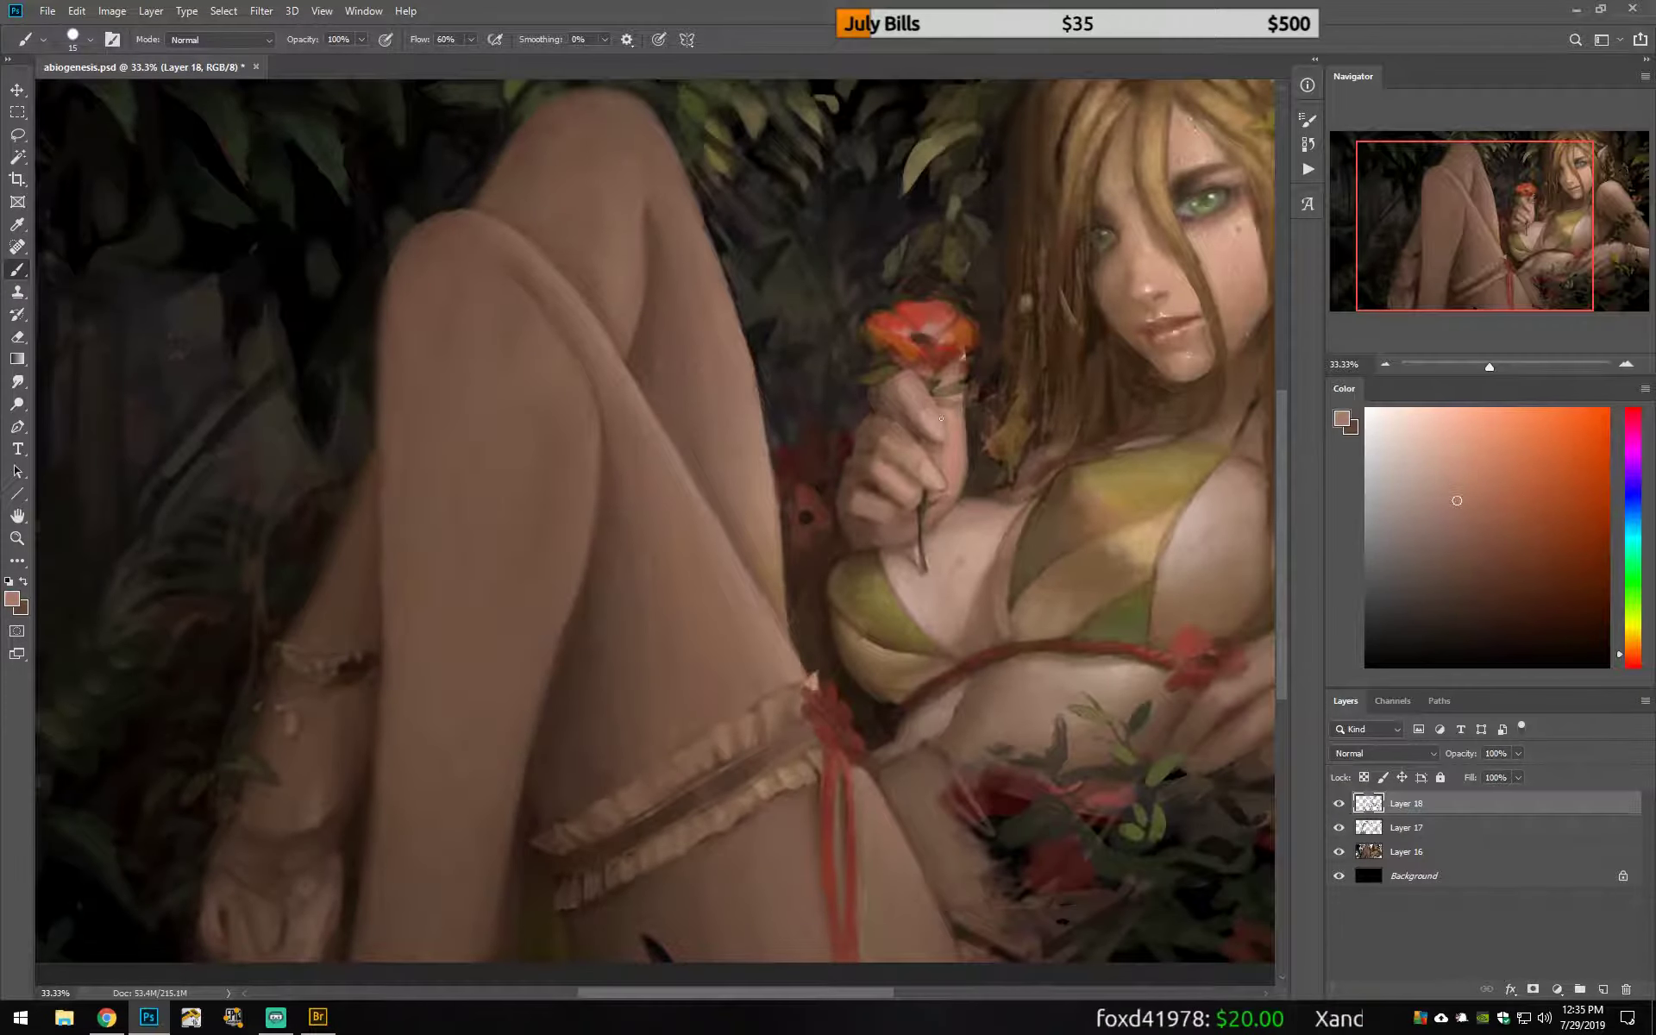
{"action": "left_click", "coordinate": [954, 420], "text": "alt"}
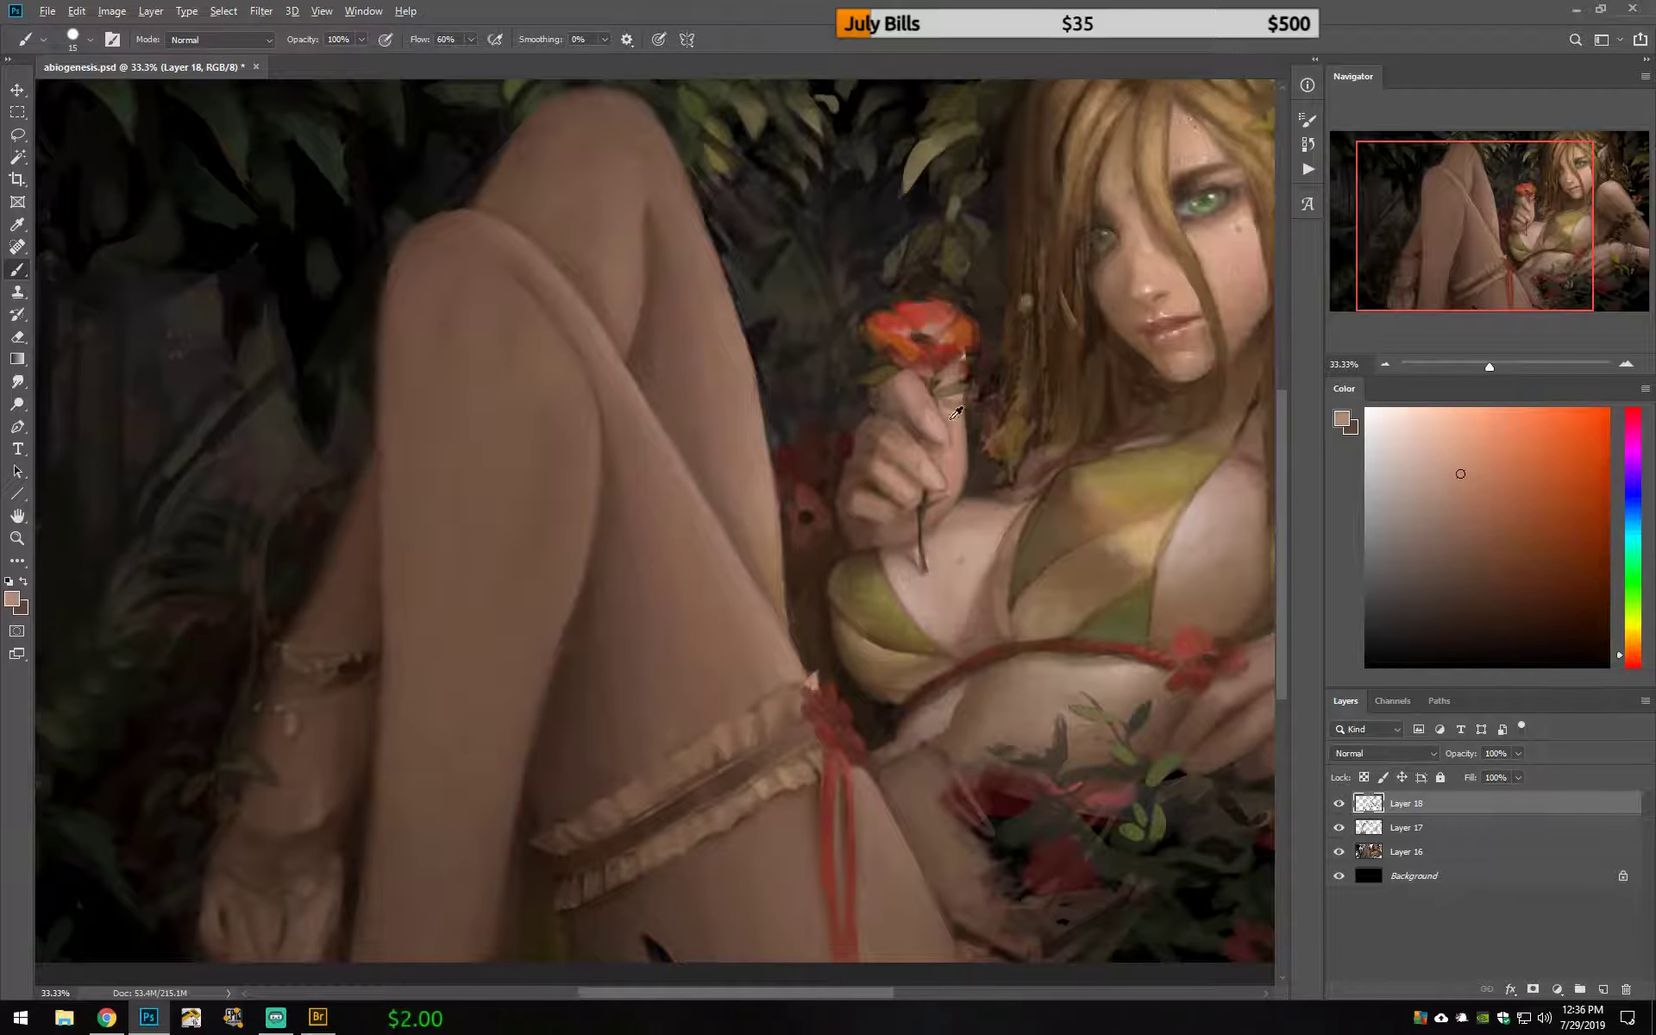
{"action": "left_click", "coordinate": [929, 427], "text": "alt"}
{"action": "left_click", "coordinate": [939, 377], "text": "alt"}
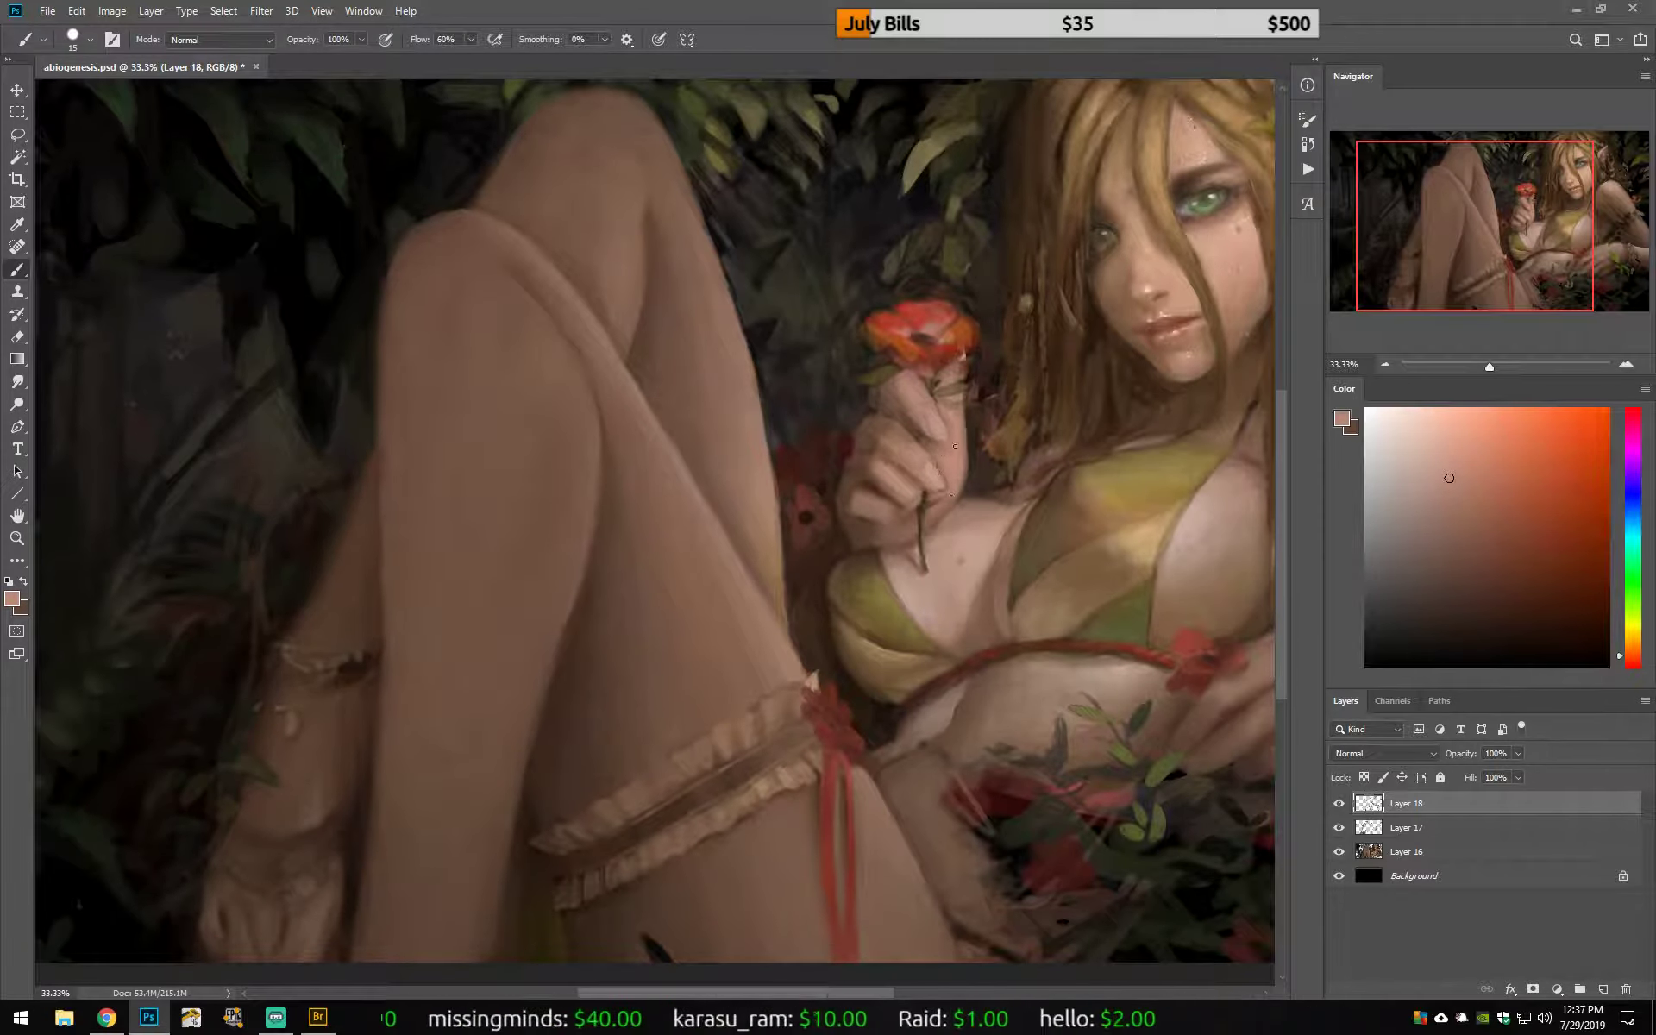
{"action": "left_click", "coordinate": [974, 412], "text": "alt"}
{"action": "left_click", "coordinate": [876, 412], "text": "alt"}
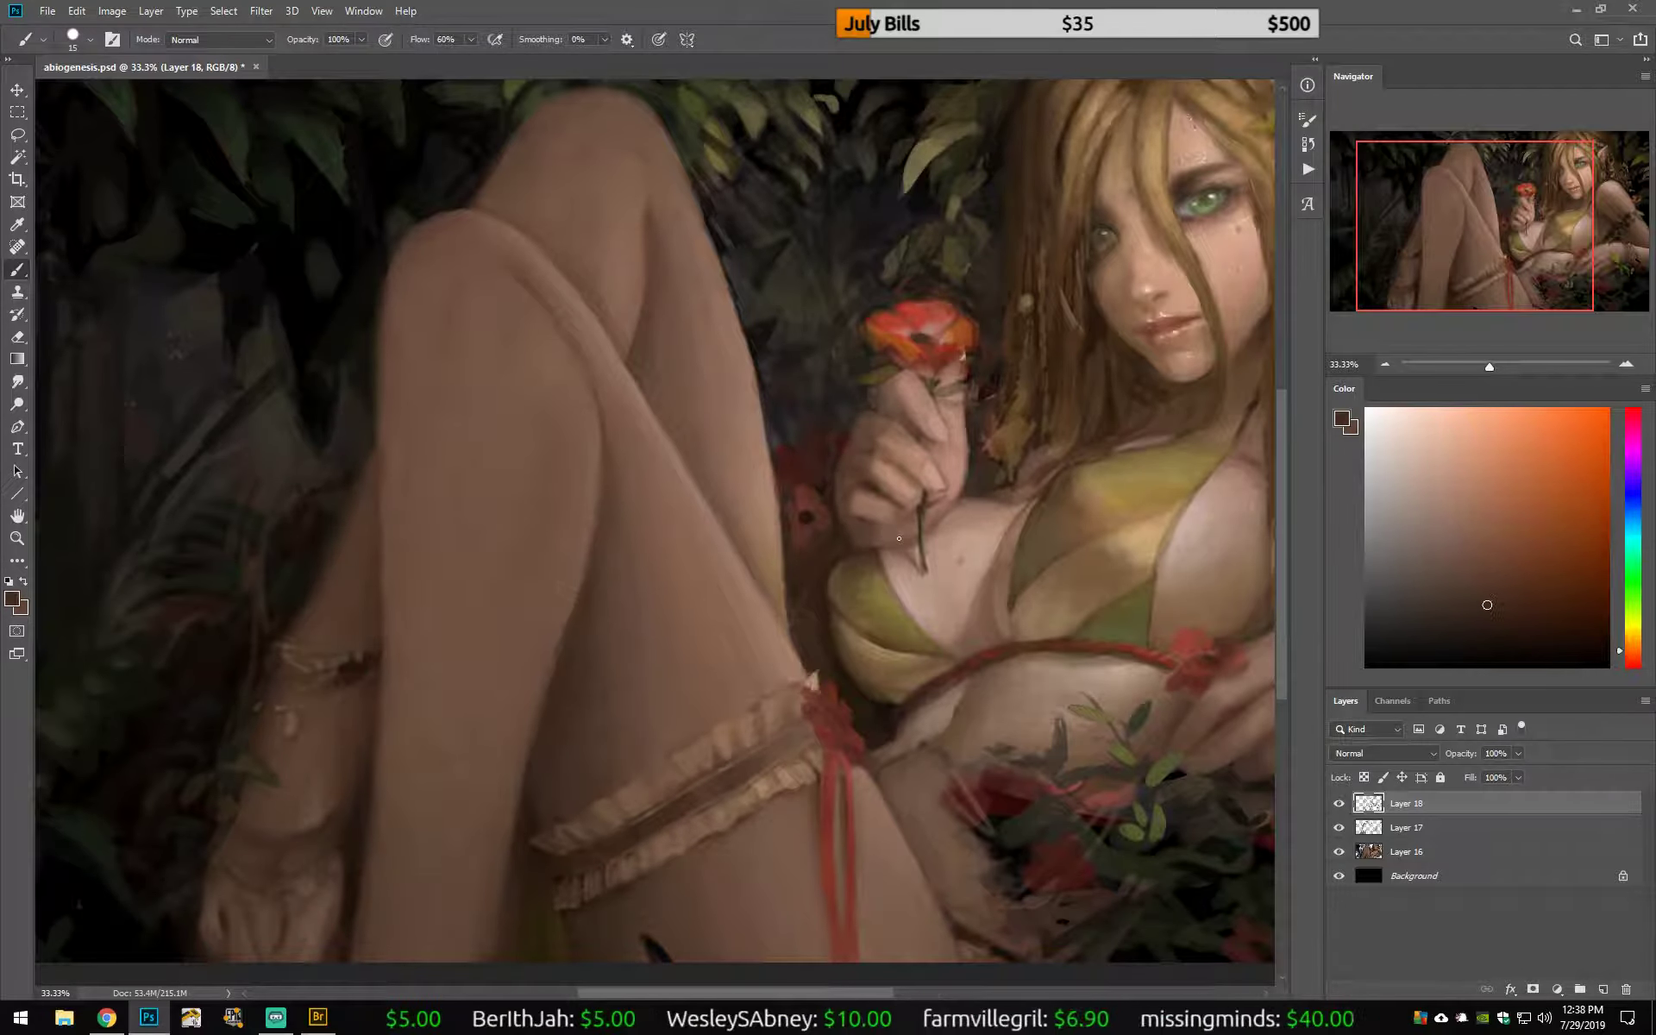
Step: Flip the canvas back and touch up the flower hand with sampled light and dark skin colours
{"action": "key", "text": "h"}
{"action": "left_click", "coordinate": [946, 456], "text": "alt"}
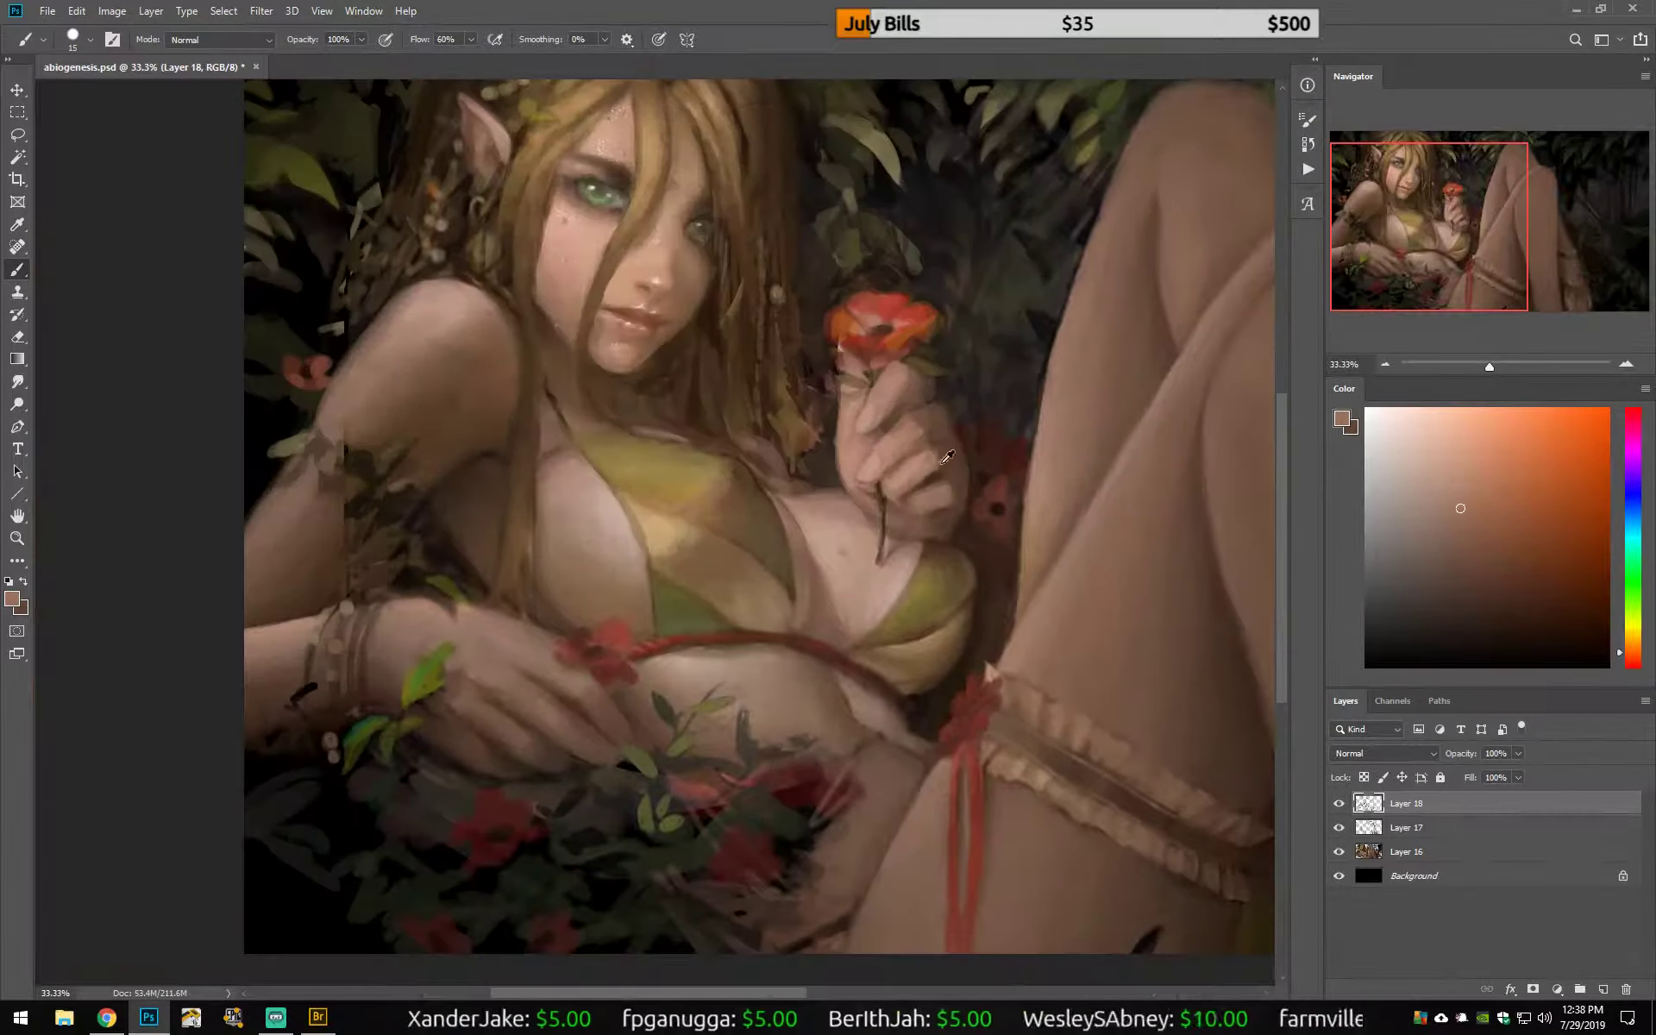
{"action": "left_click", "coordinate": [958, 586], "text": "alt"}
{"action": "left_click", "coordinate": [925, 396], "text": "alt"}
{"action": "left_click", "coordinate": [875, 434], "text": "alt"}
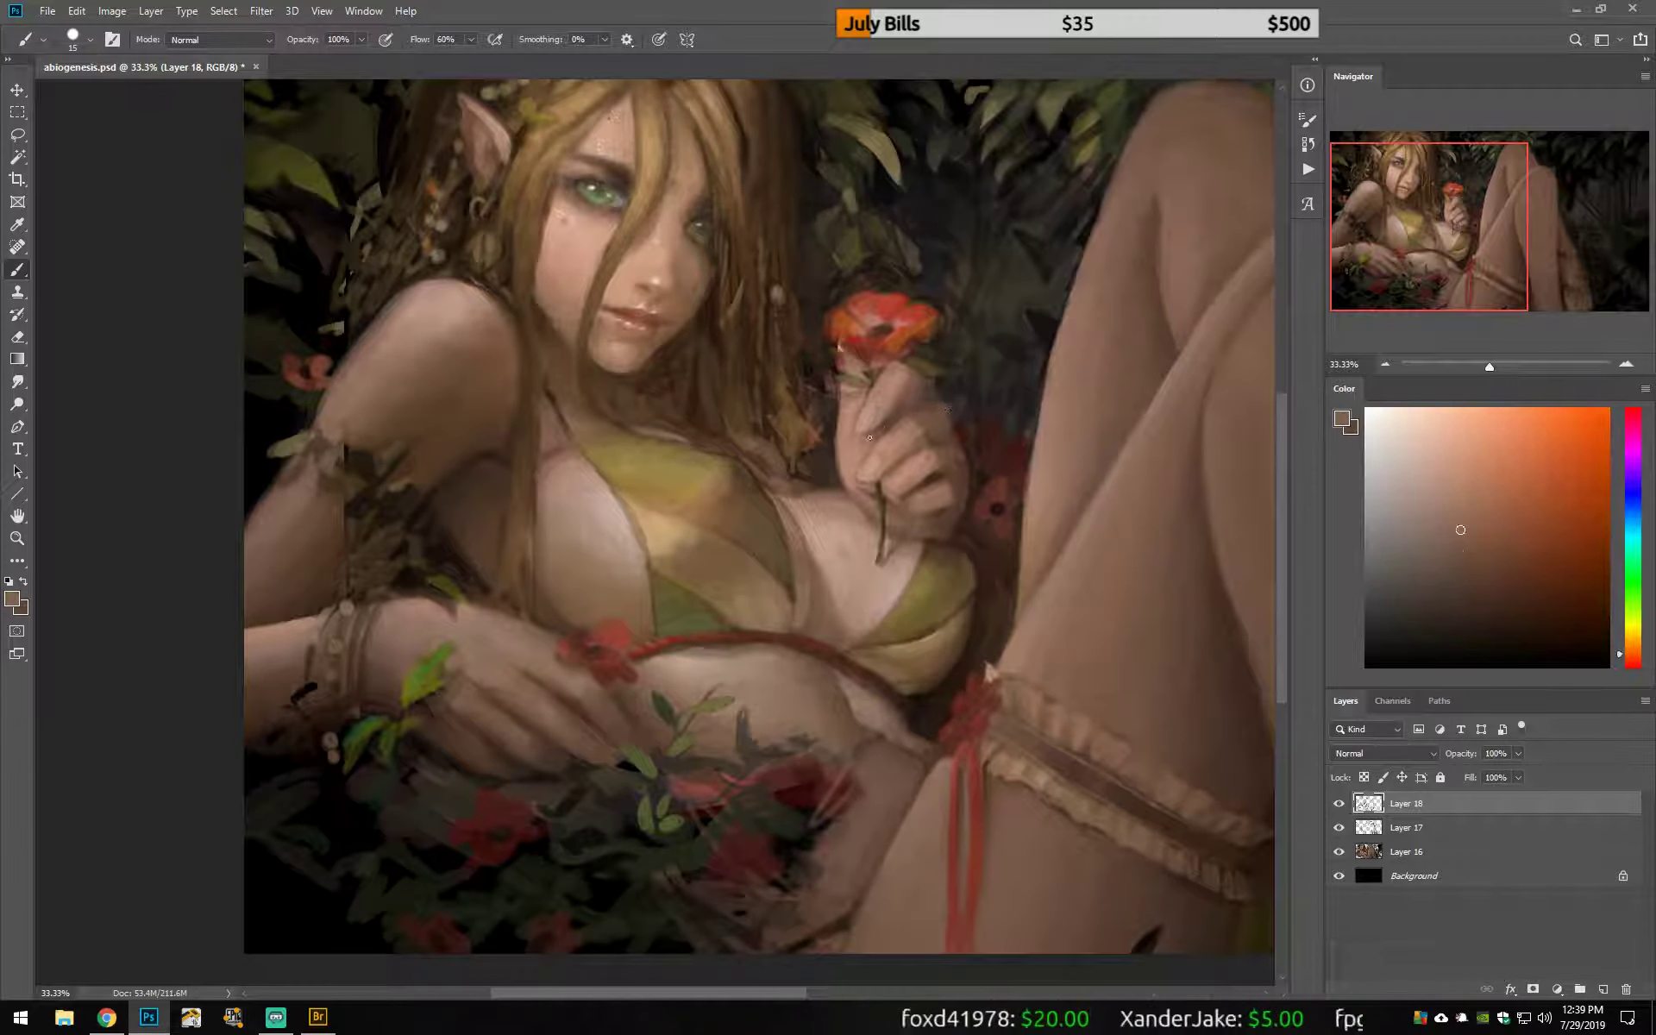
{"action": "left_click", "coordinate": [889, 372], "text": "alt"}
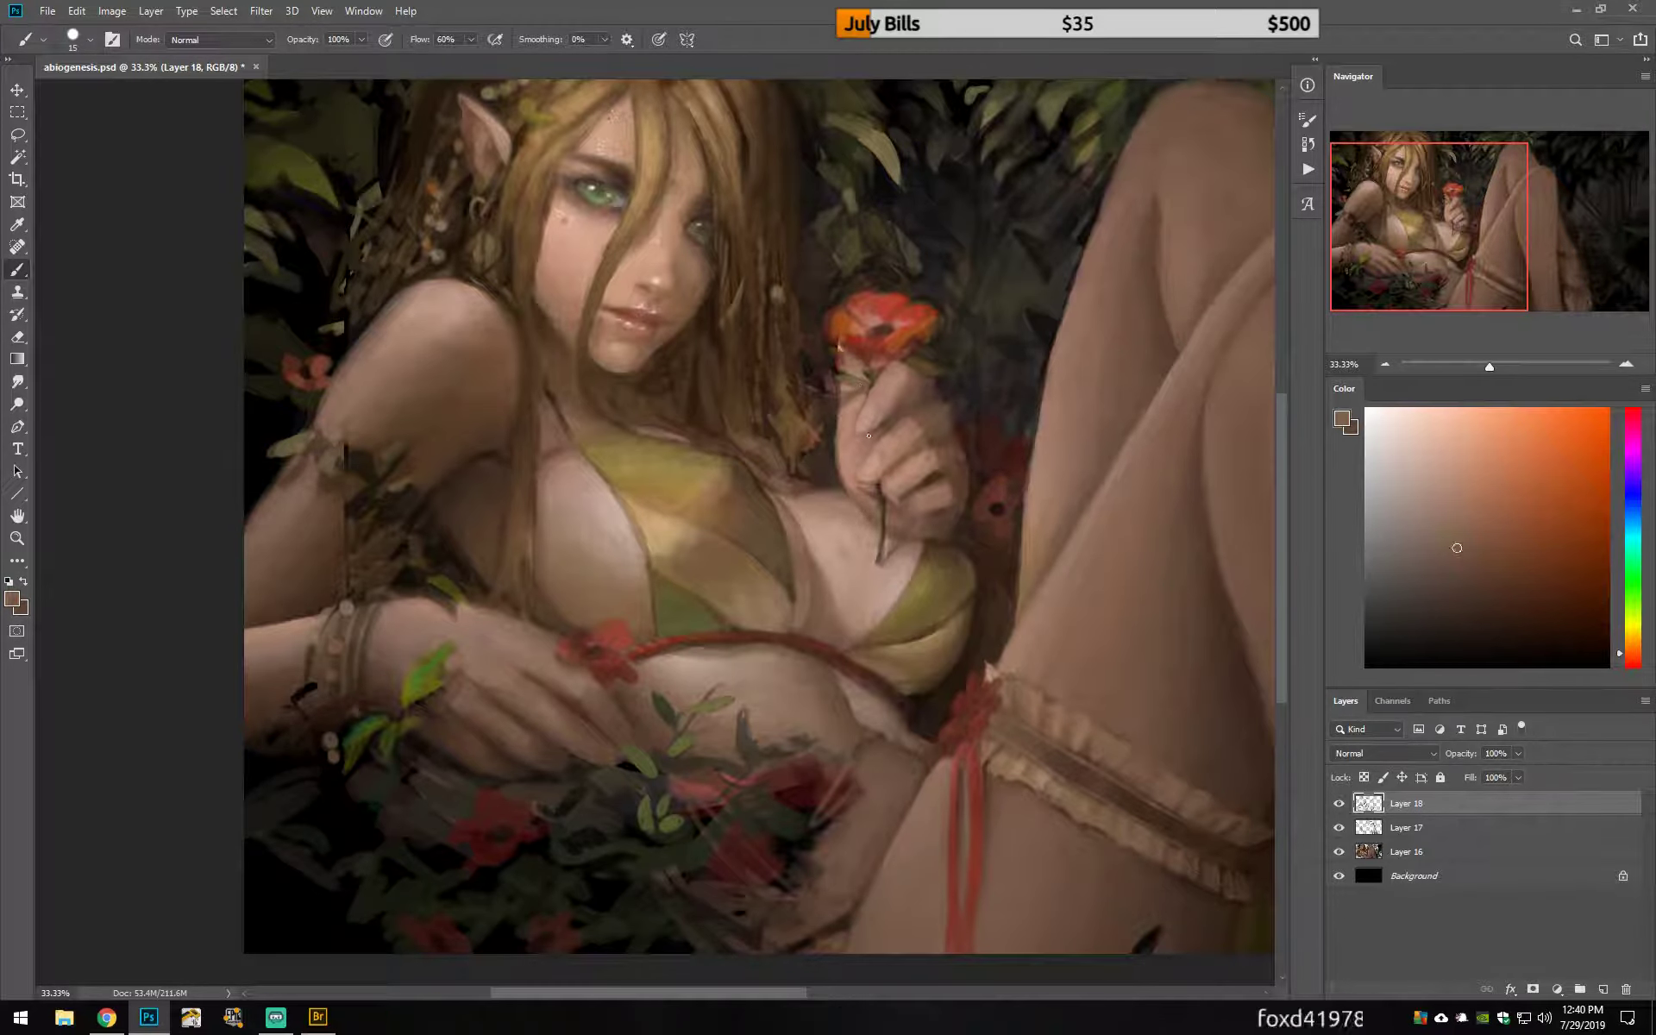
{"action": "left_click", "coordinate": [841, 278], "text": "alt"}
{"action": "left_click", "coordinate": [1020, 481], "text": "alt"}
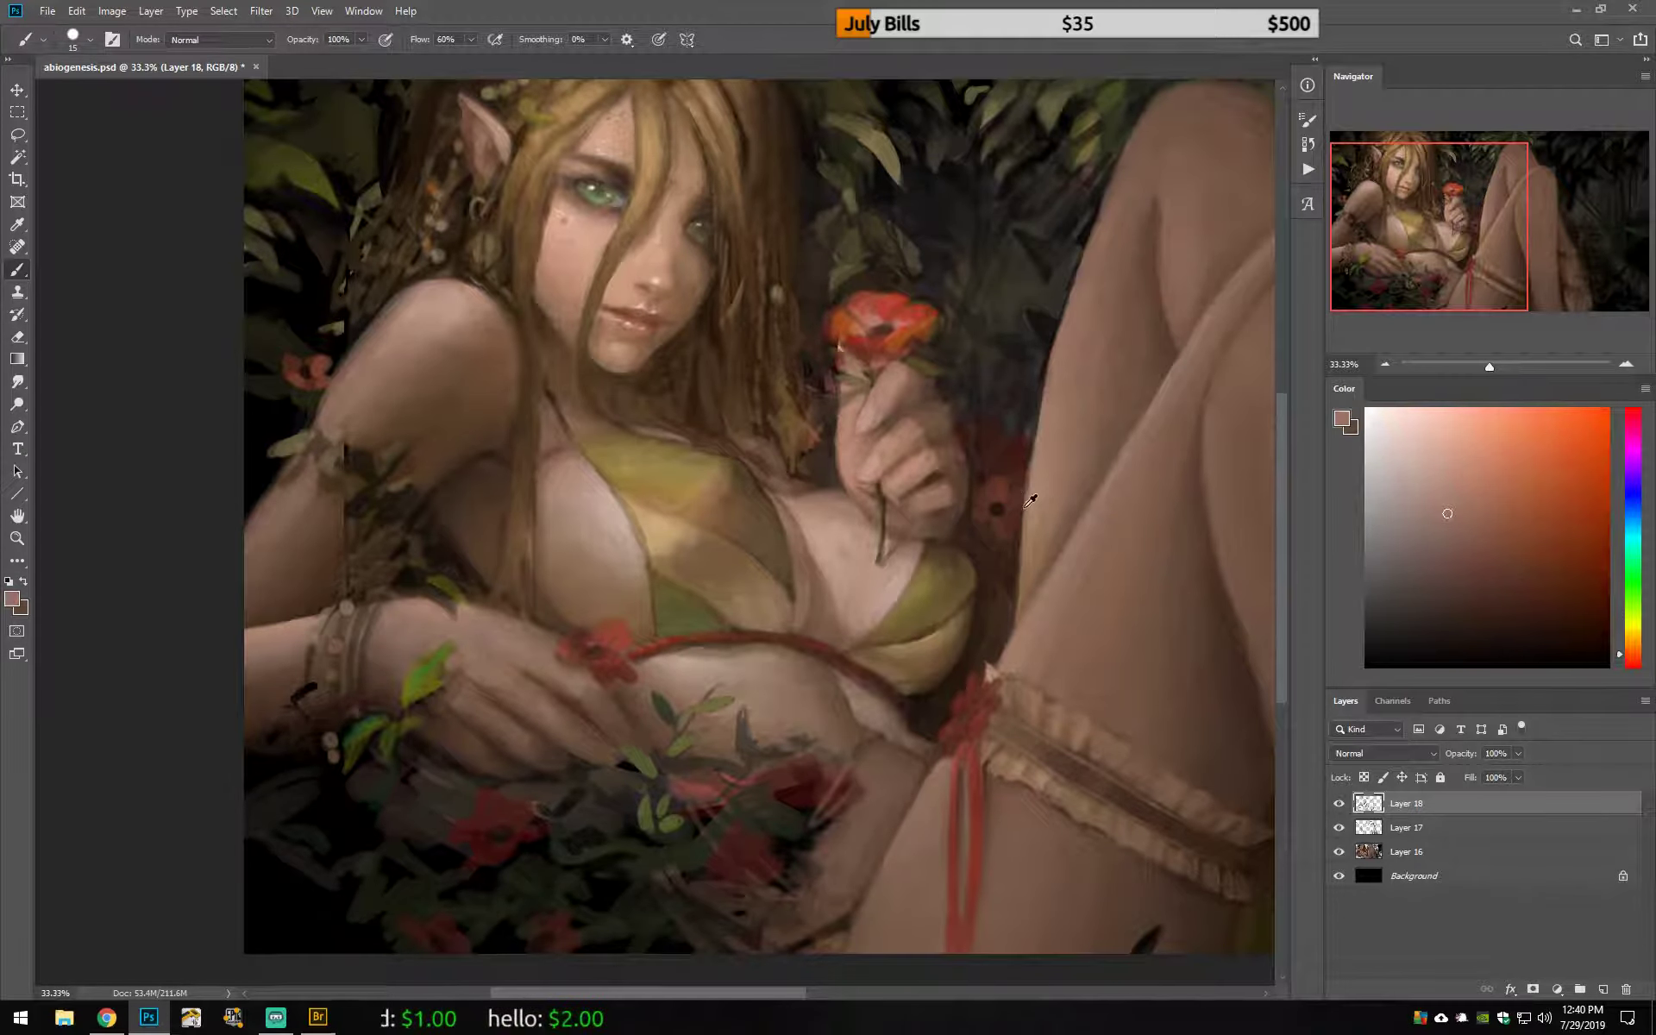
Step: View the whole painting small, choose red, and set the brush size to 20
{"action": "scroll", "coordinate": [873, 614], "scroll_direction": "down", "scroll_amount": 5}
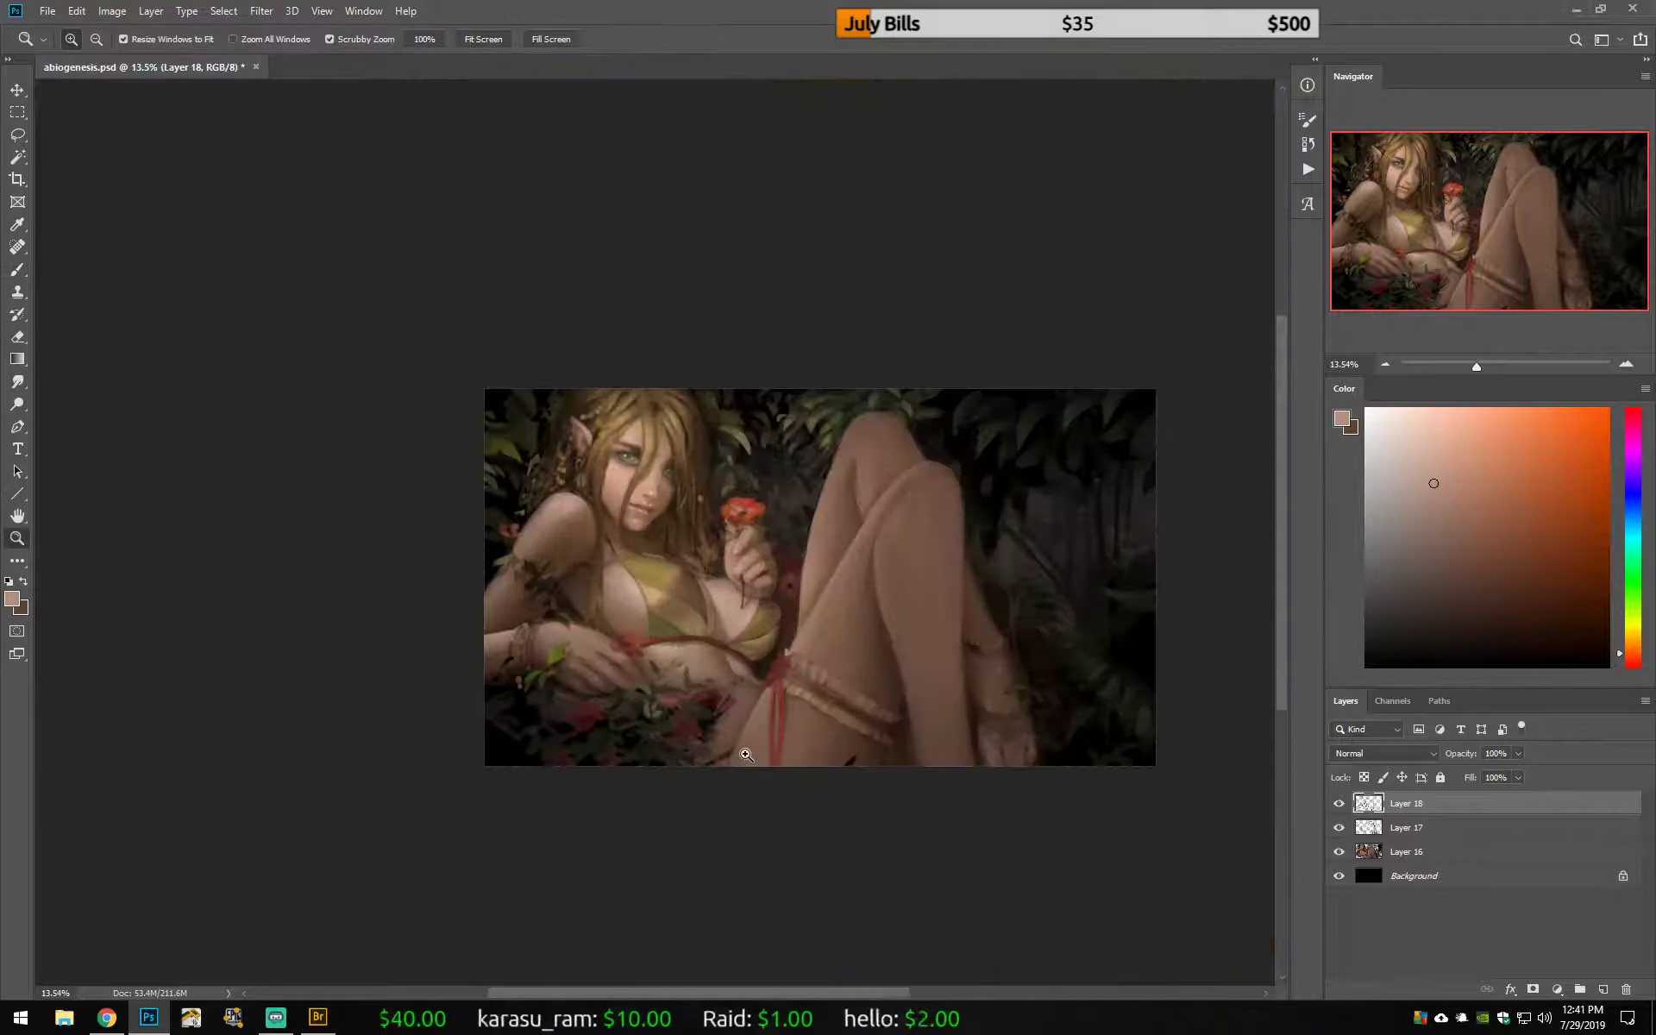
{"action": "scroll", "coordinate": [526, 759], "scroll_direction": "up", "scroll_amount": 5}
{"action": "left_click", "coordinate": [514, 811], "text": "alt"}
{"action": "left_click", "coordinate": [587, 724], "text": "alt"}
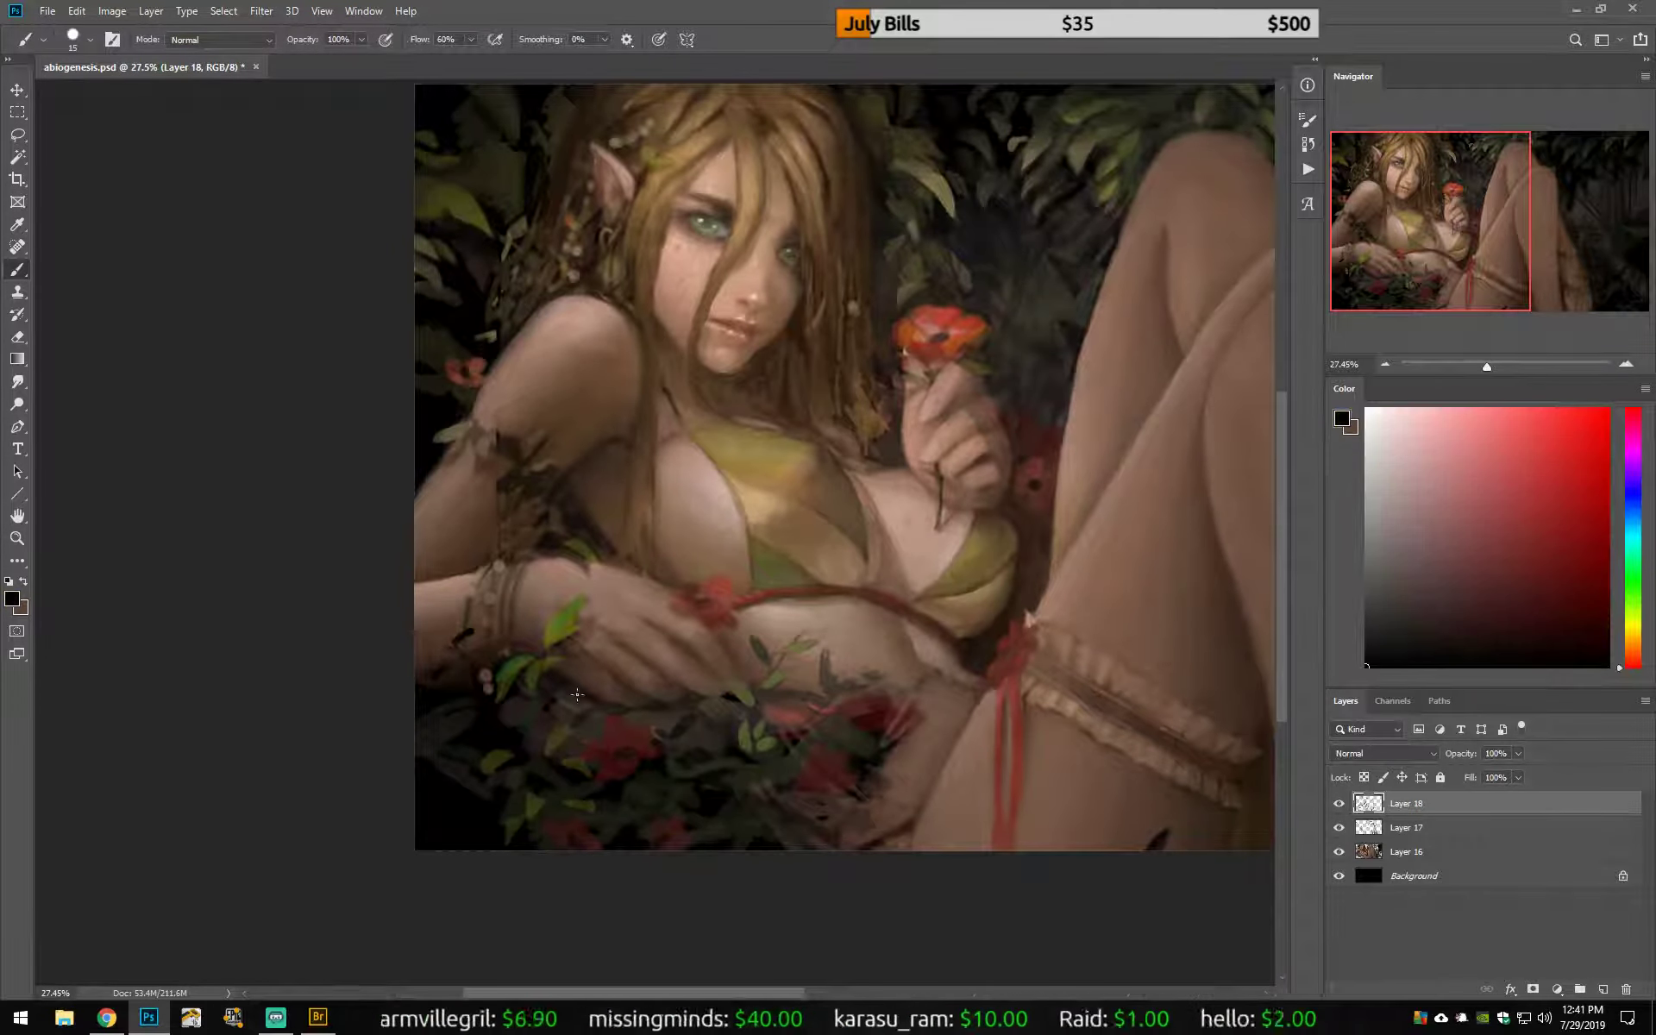
{"action": "right_click", "coordinate": [528, 347]}
{"action": "key", "text": "Return"}
Step: Paint the small flower by her arm red-orange, save the painting, and shade near the knee
{"action": "left_click", "coordinate": [719, 599], "text": "alt"}
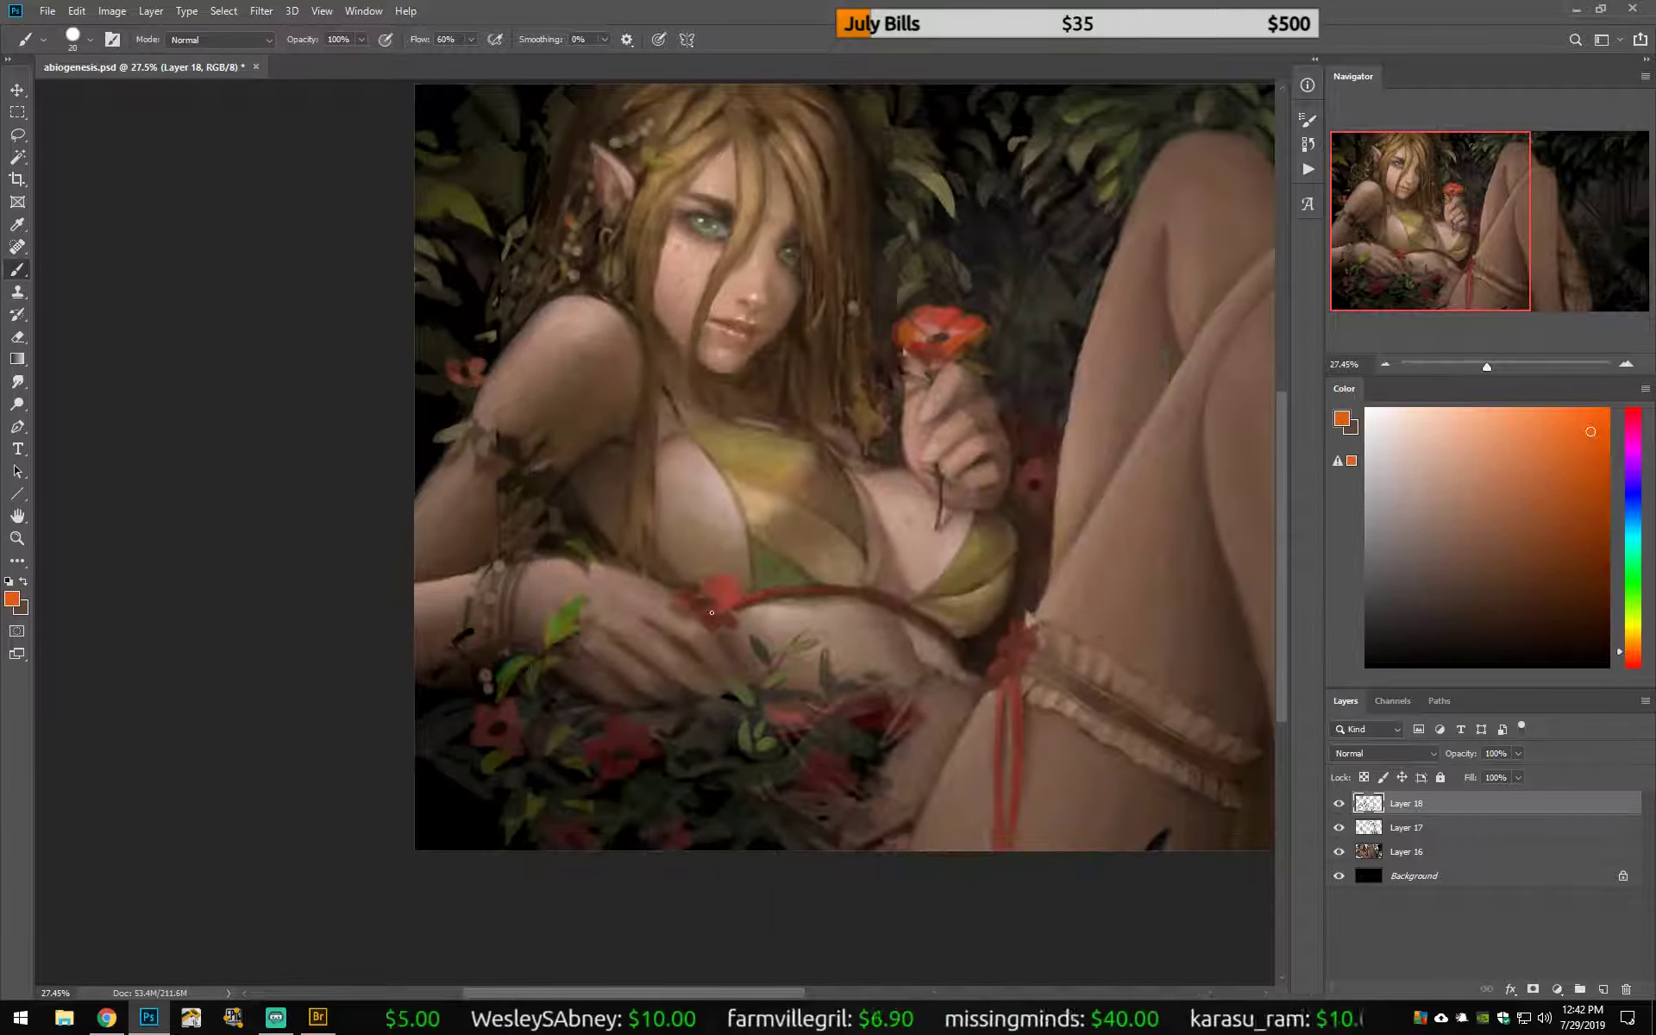
{"action": "left_click_drag", "start_coordinate": [716, 604], "coordinate": [700, 614]}
{"action": "left_click", "coordinate": [694, 595], "text": "alt"}
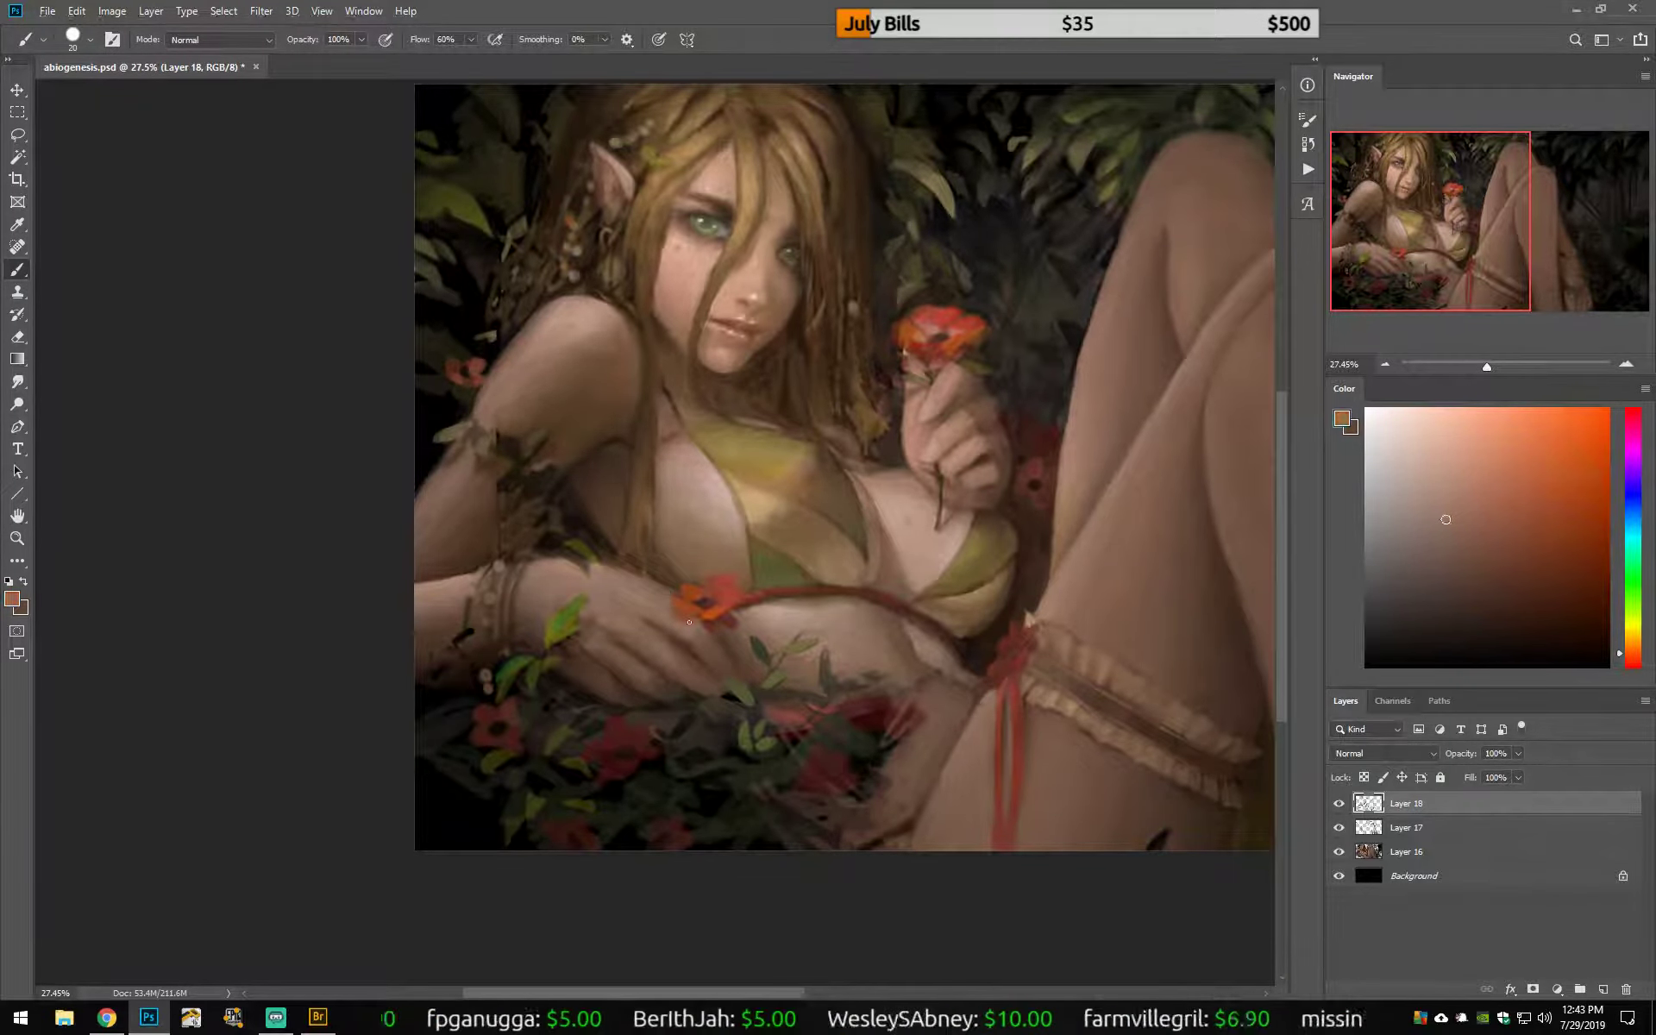
{"action": "left_click", "coordinate": [716, 595], "text": "alt"}
{"action": "left_click", "coordinate": [717, 595], "text": "alt"}
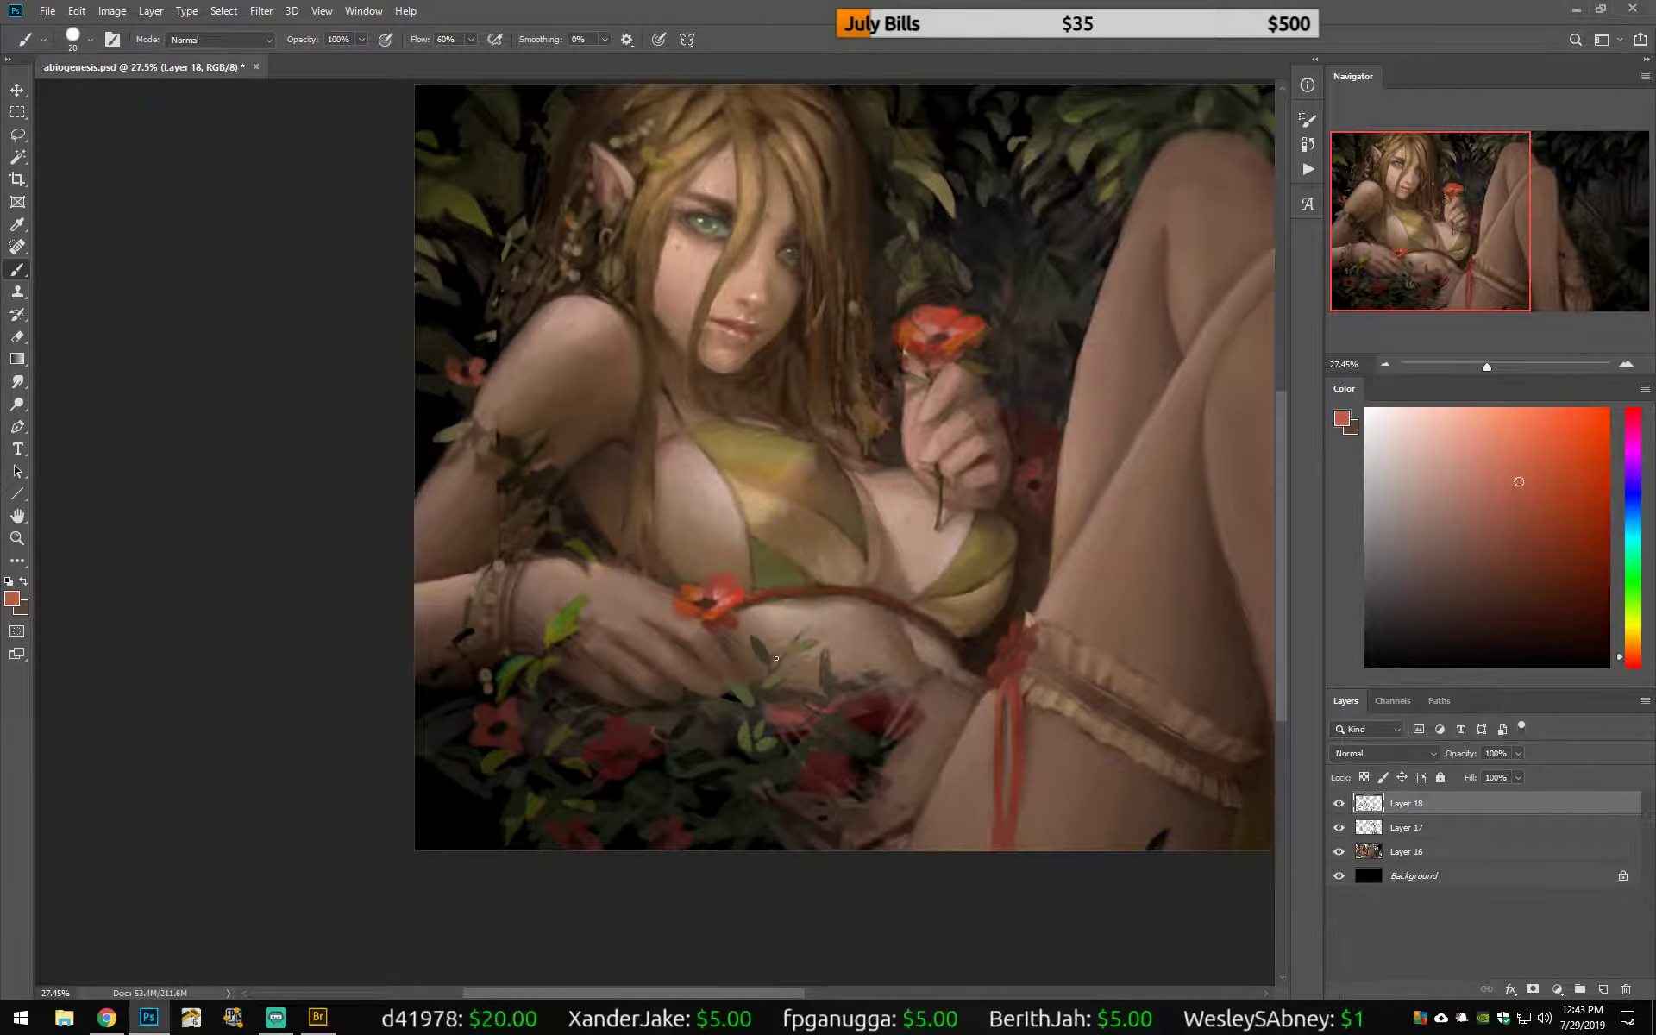
{"action": "key", "text": "ctrl+s"}
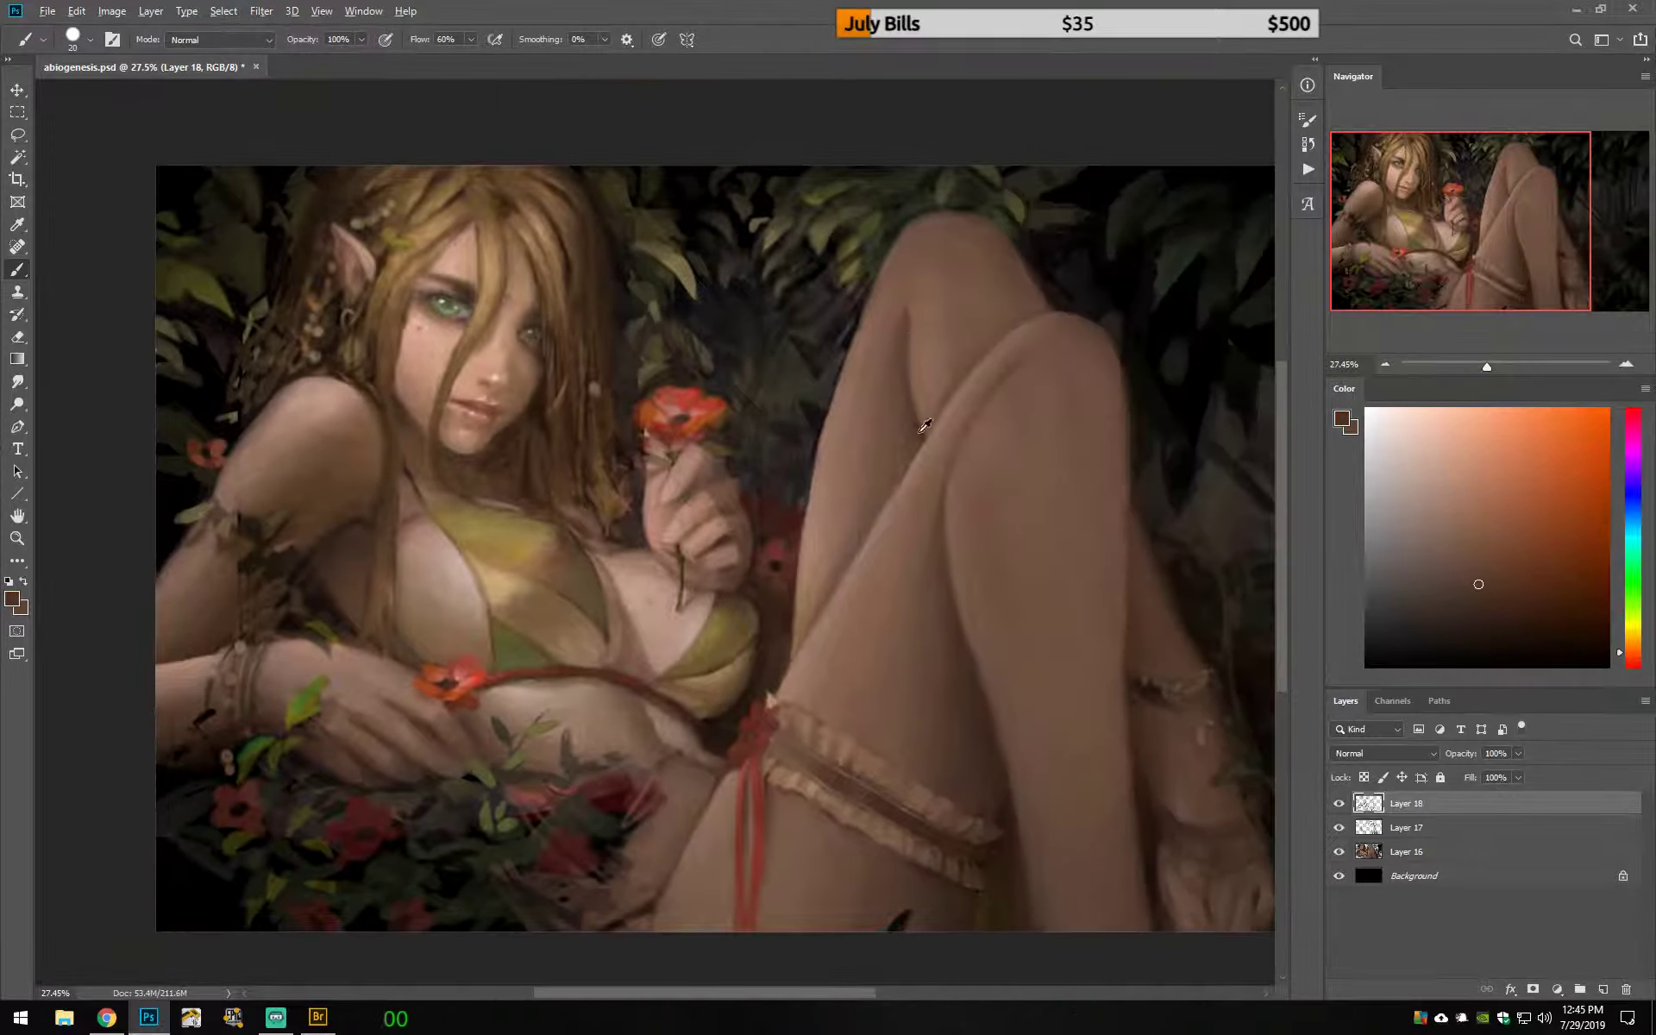
{"action": "left_click_drag", "start_coordinate": [921, 426], "coordinate": [905, 363]}
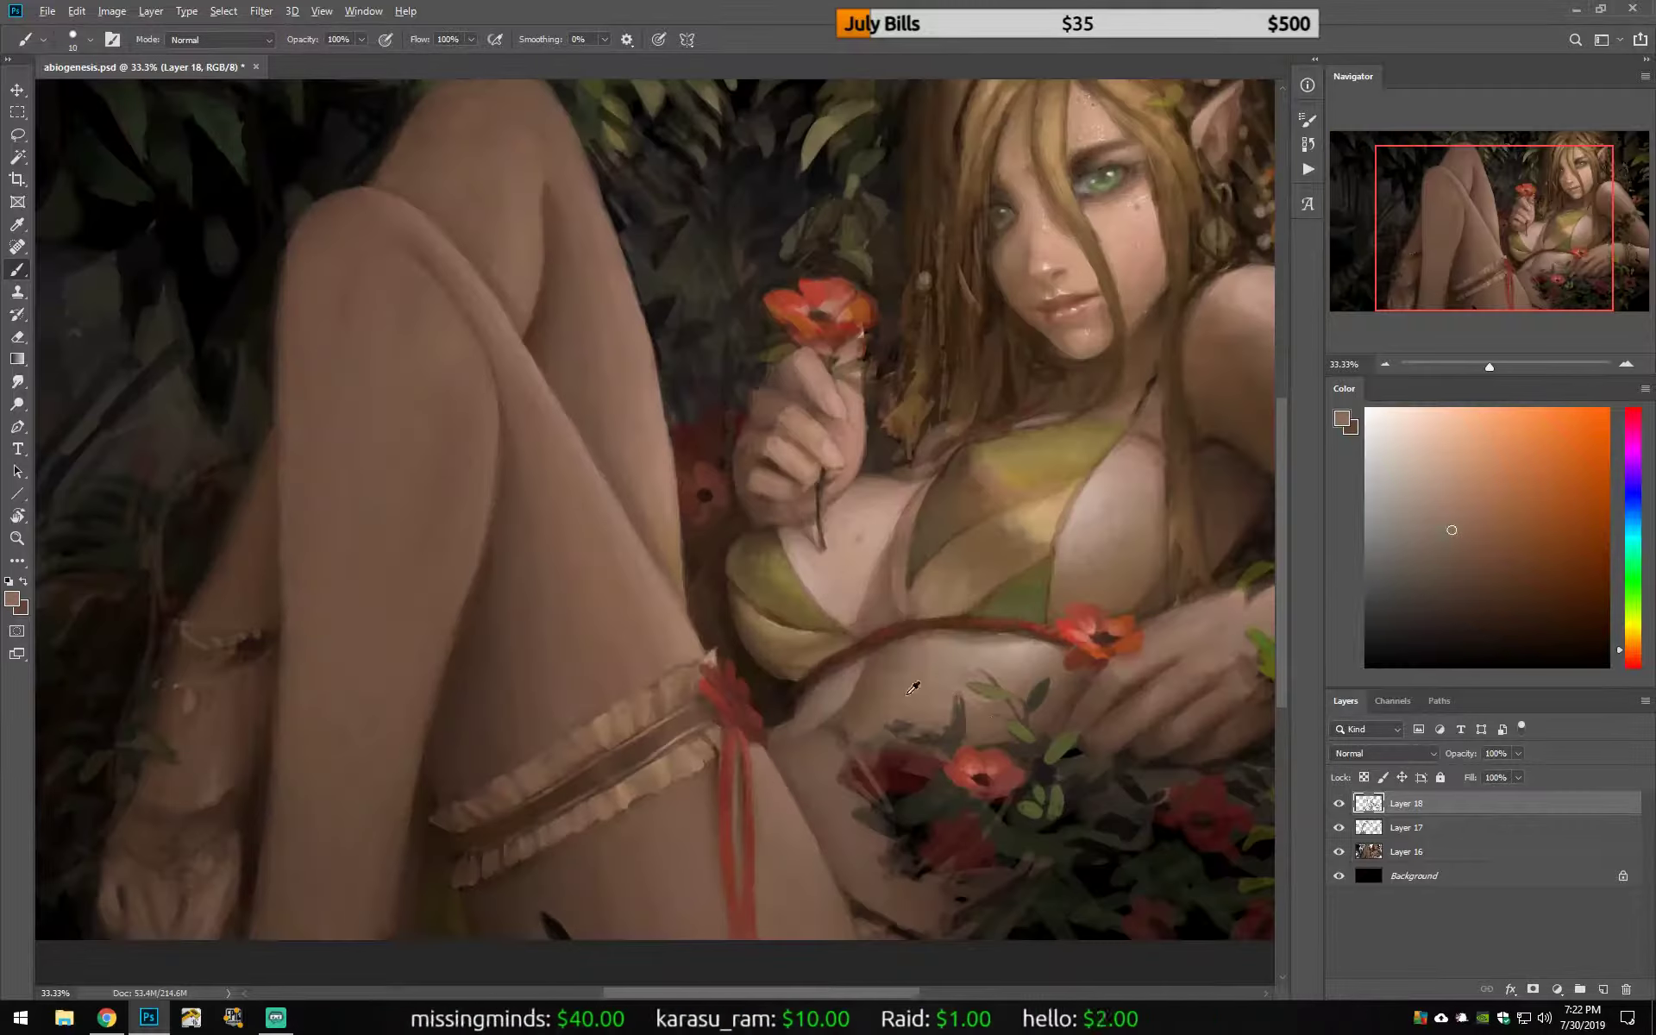
{"action": "left_click", "coordinate": [913, 688], "text": "alt"}
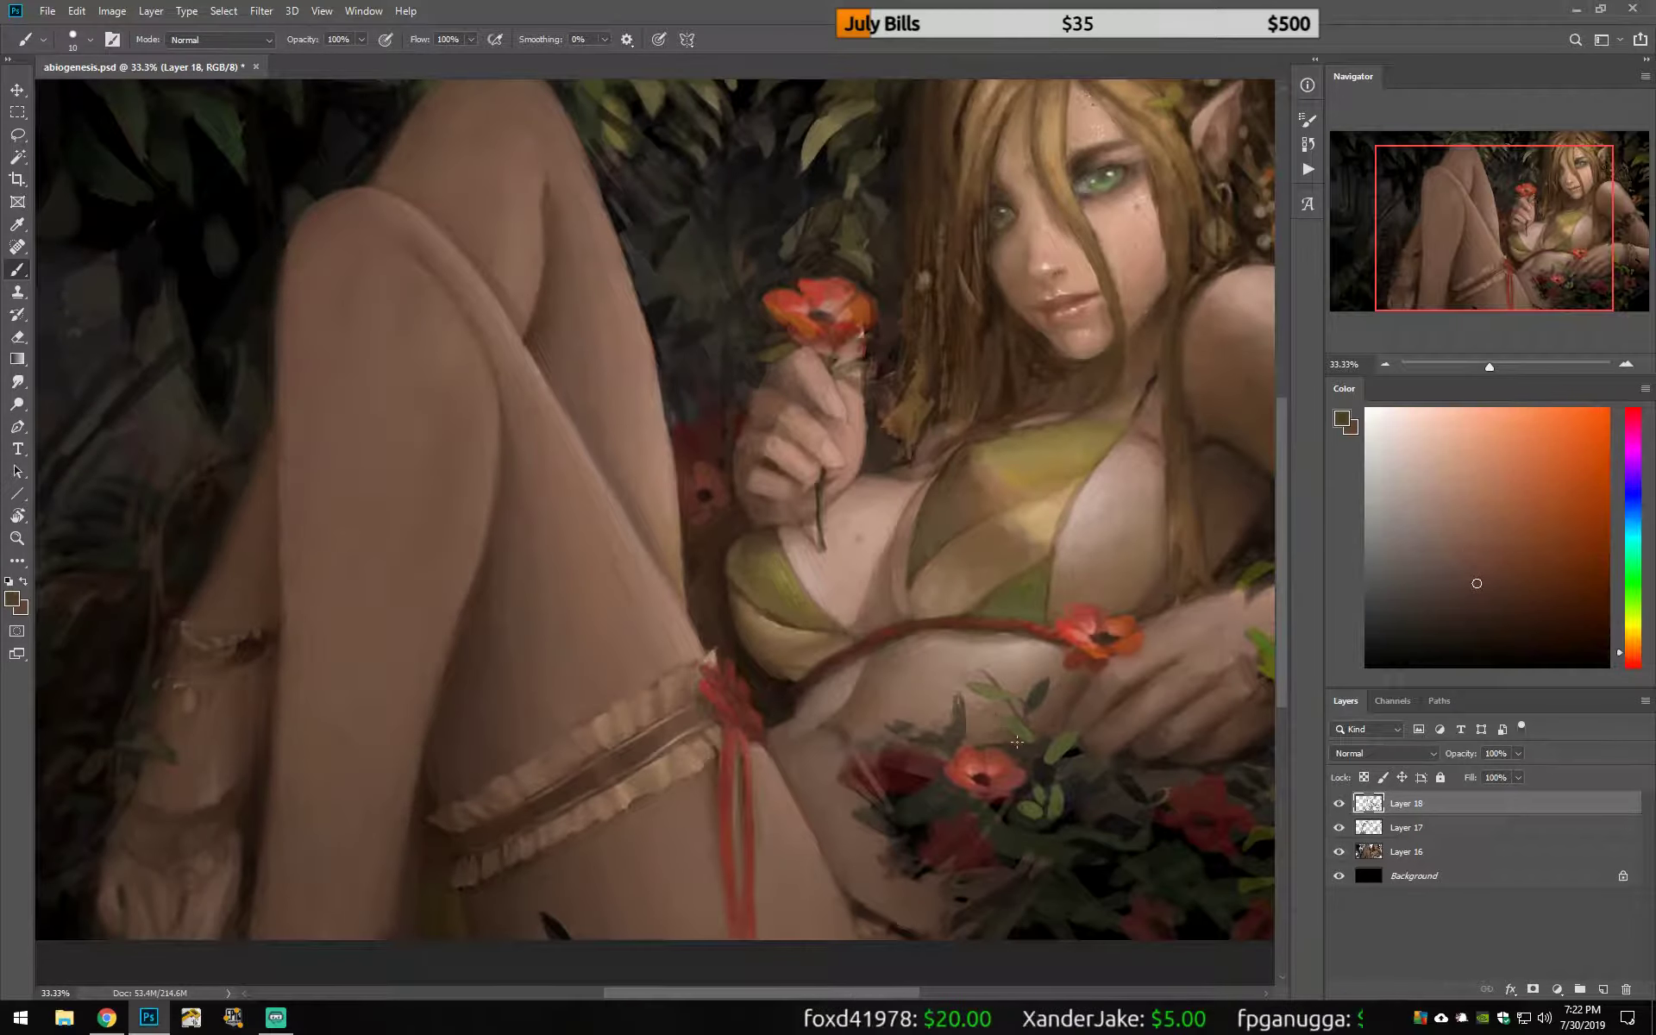
Step: Bring the lower leg and foot into view and sample browns around the toes
{"action": "left_click_drag", "start_coordinate": [118, 914], "coordinate": [636, 785]}
{"action": "left_click", "coordinate": [636, 786], "text": "alt"}
{"action": "left_click", "coordinate": [741, 776], "text": "alt"}
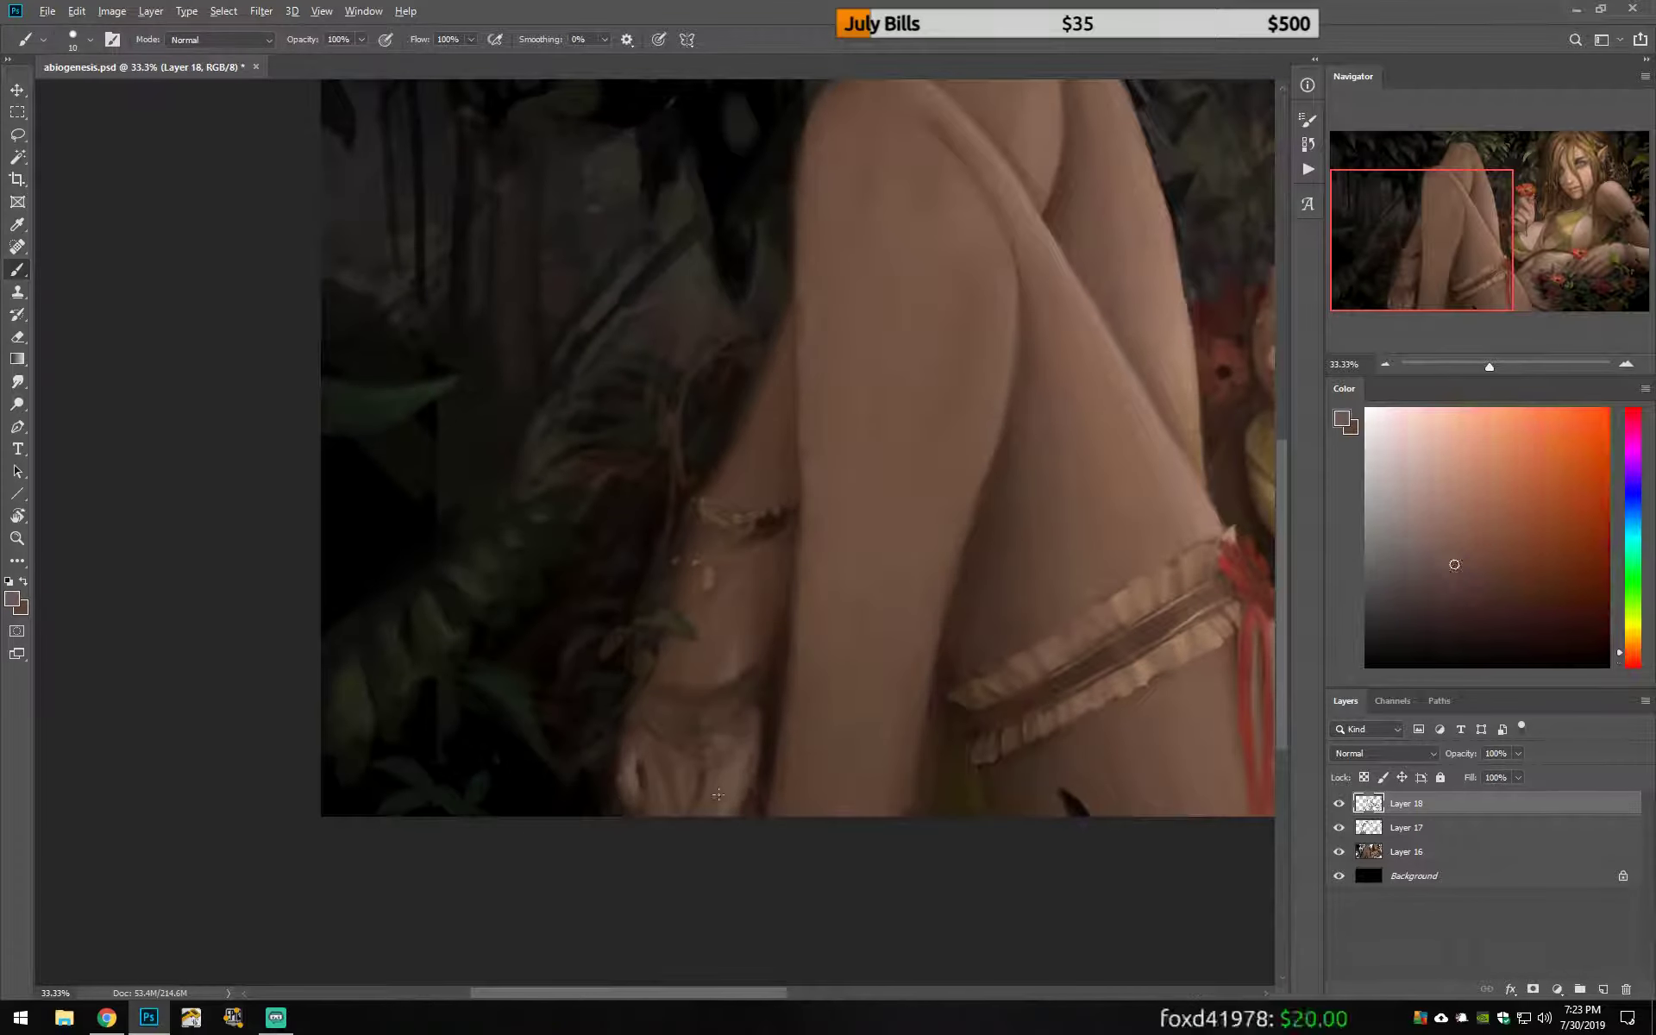
{"action": "left_click", "coordinate": [690, 802], "text": "alt"}
{"action": "left_click", "coordinate": [627, 754], "text": "alt"}
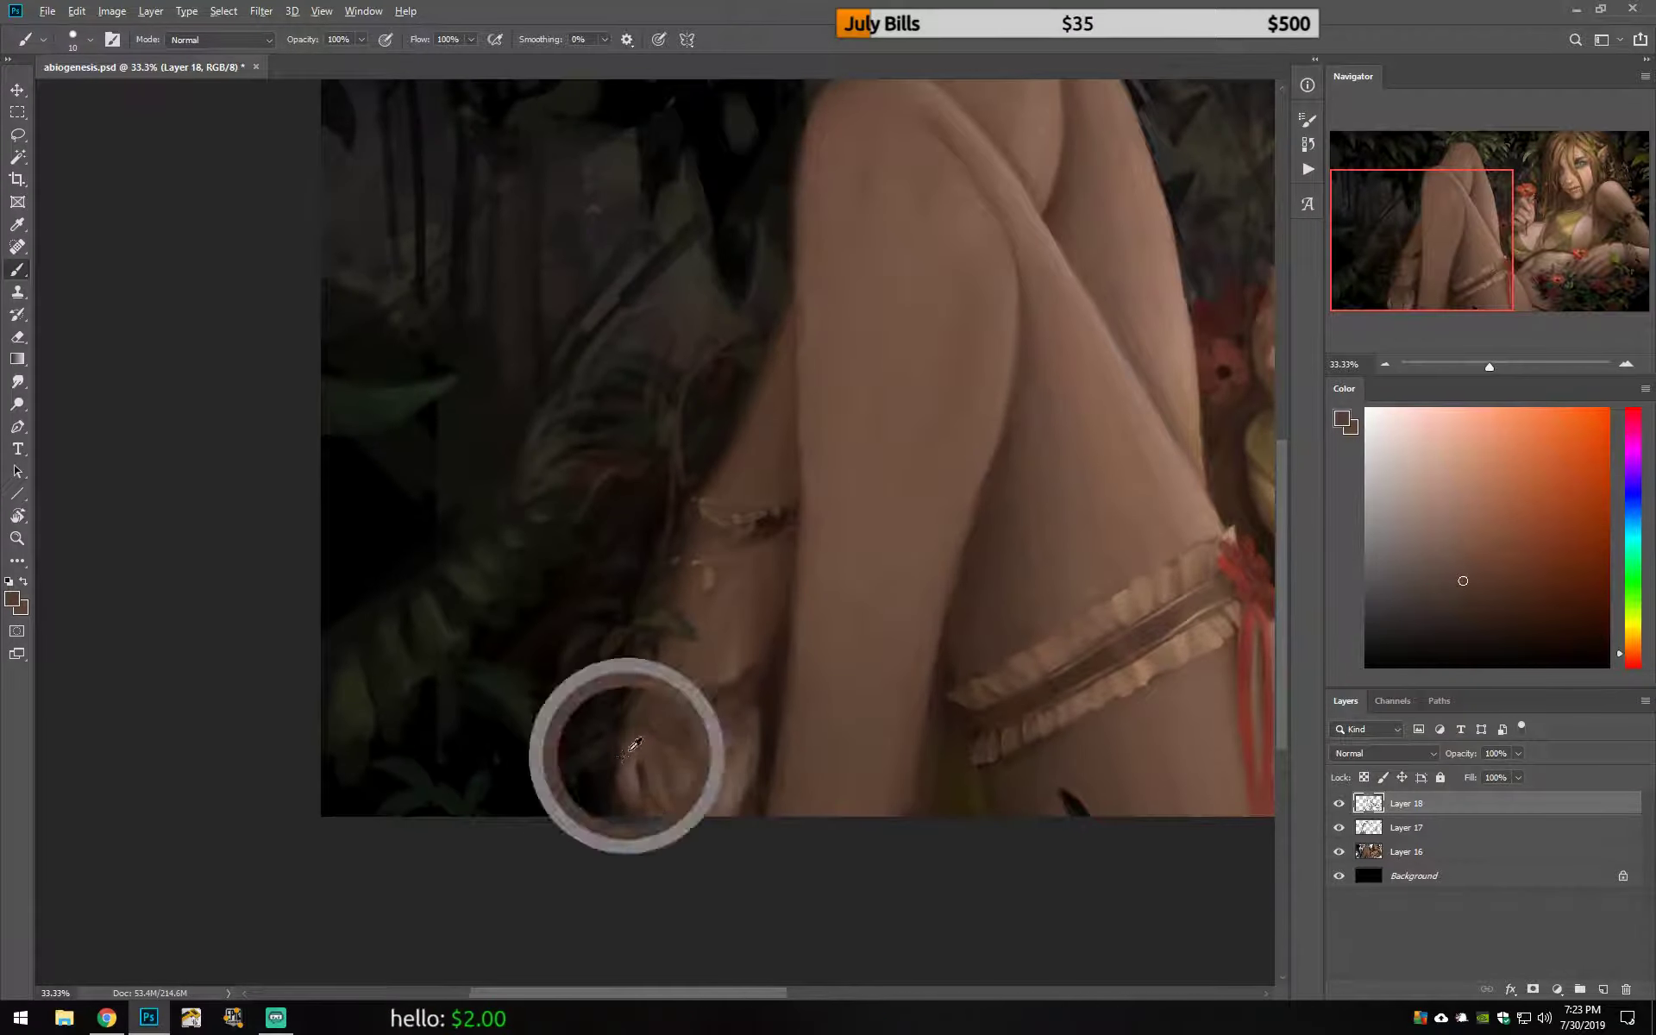
{"action": "left_click", "coordinate": [628, 780], "text": "alt"}
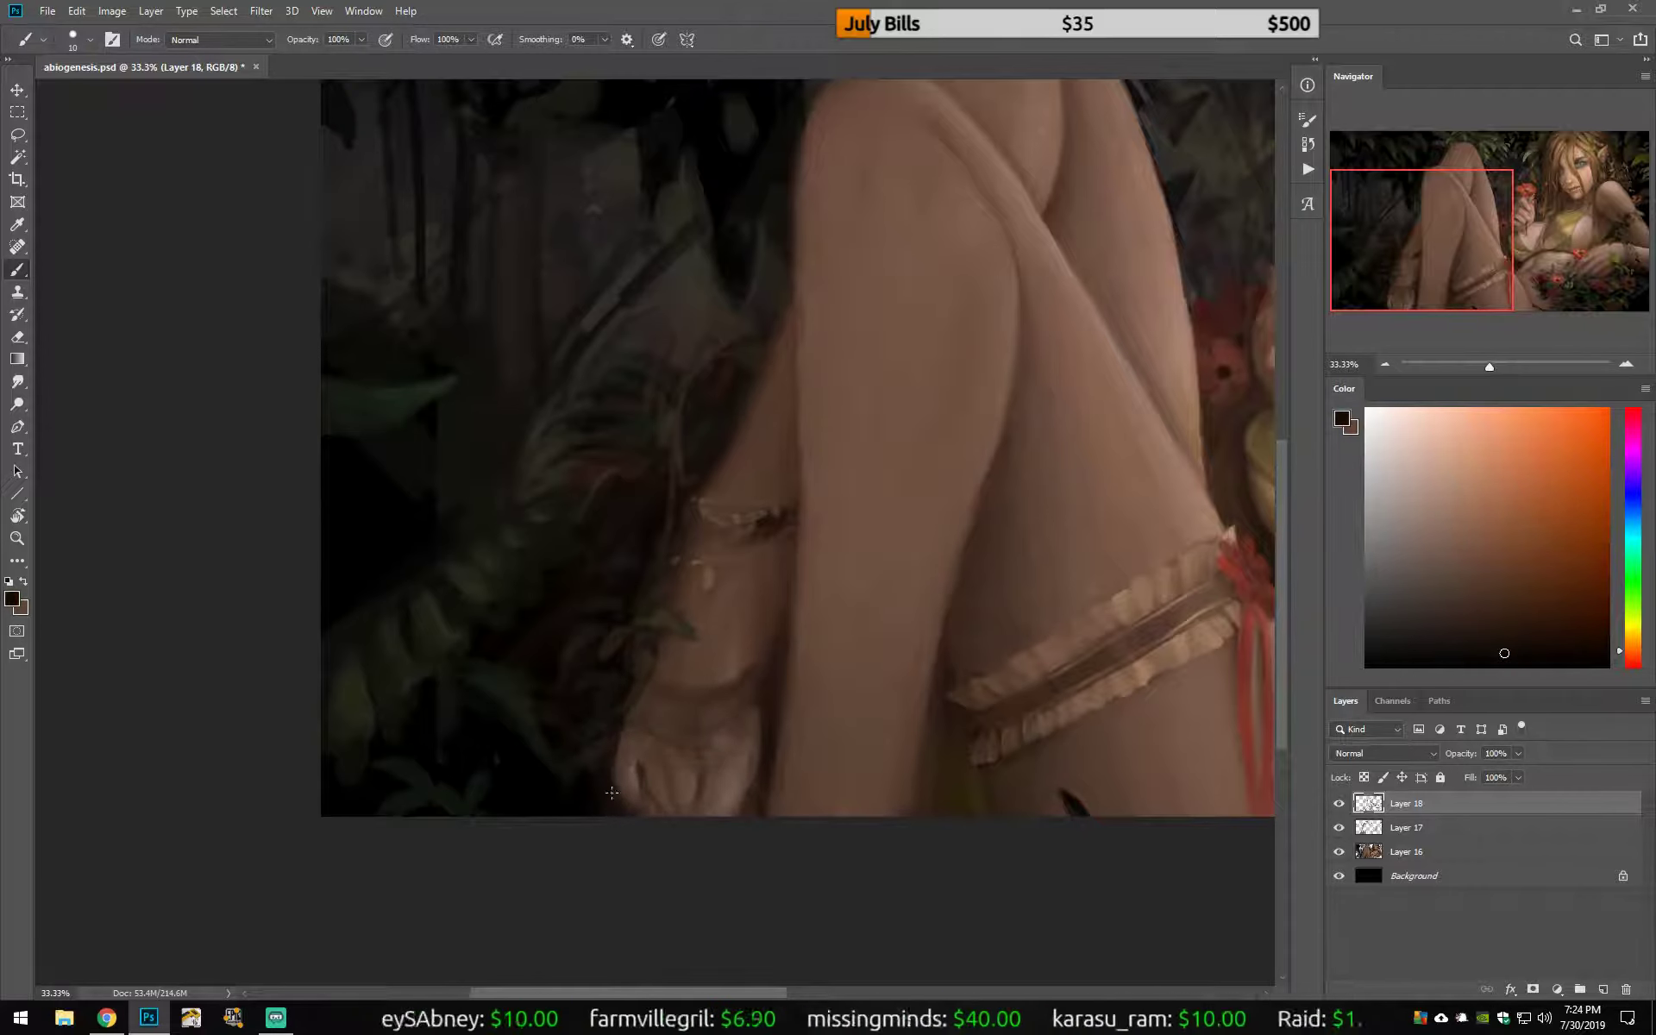
{"action": "left_click", "coordinate": [656, 765], "text": "alt"}
Step: Paint small detail strokes on the foot with sampled skin colours, then enlarge the brush
{"action": "left_click", "coordinate": [673, 787], "text": "alt"}
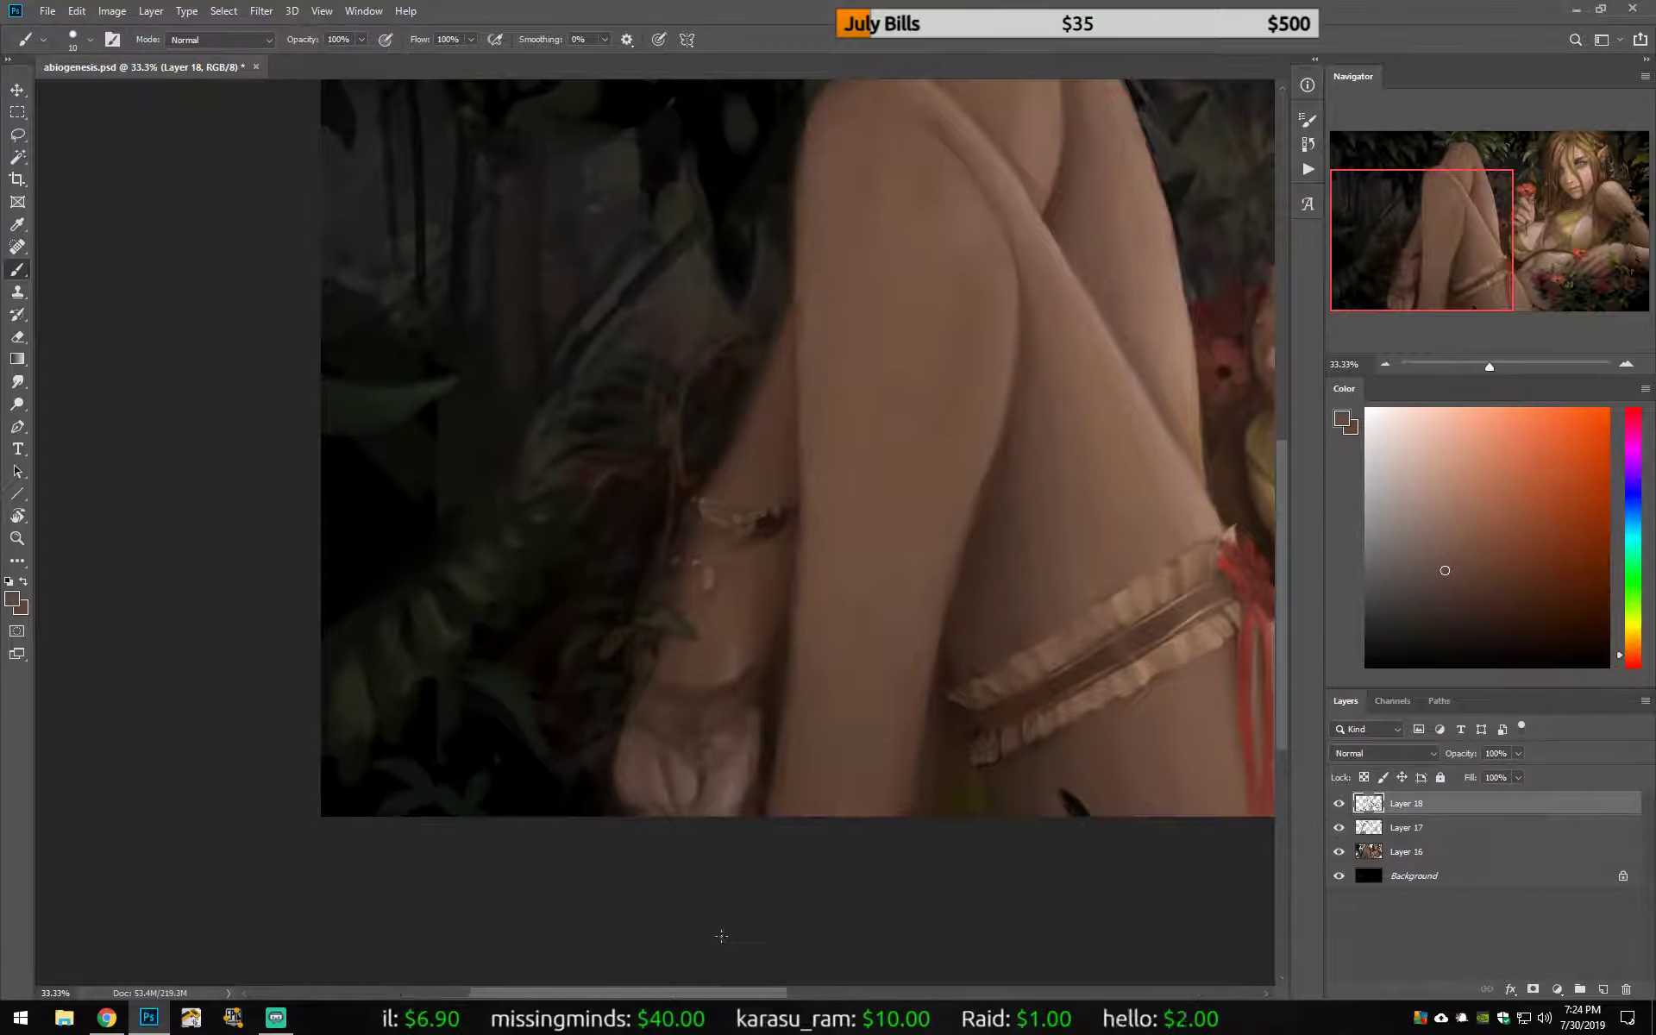
{"action": "left_click", "coordinate": [643, 764], "text": "alt"}
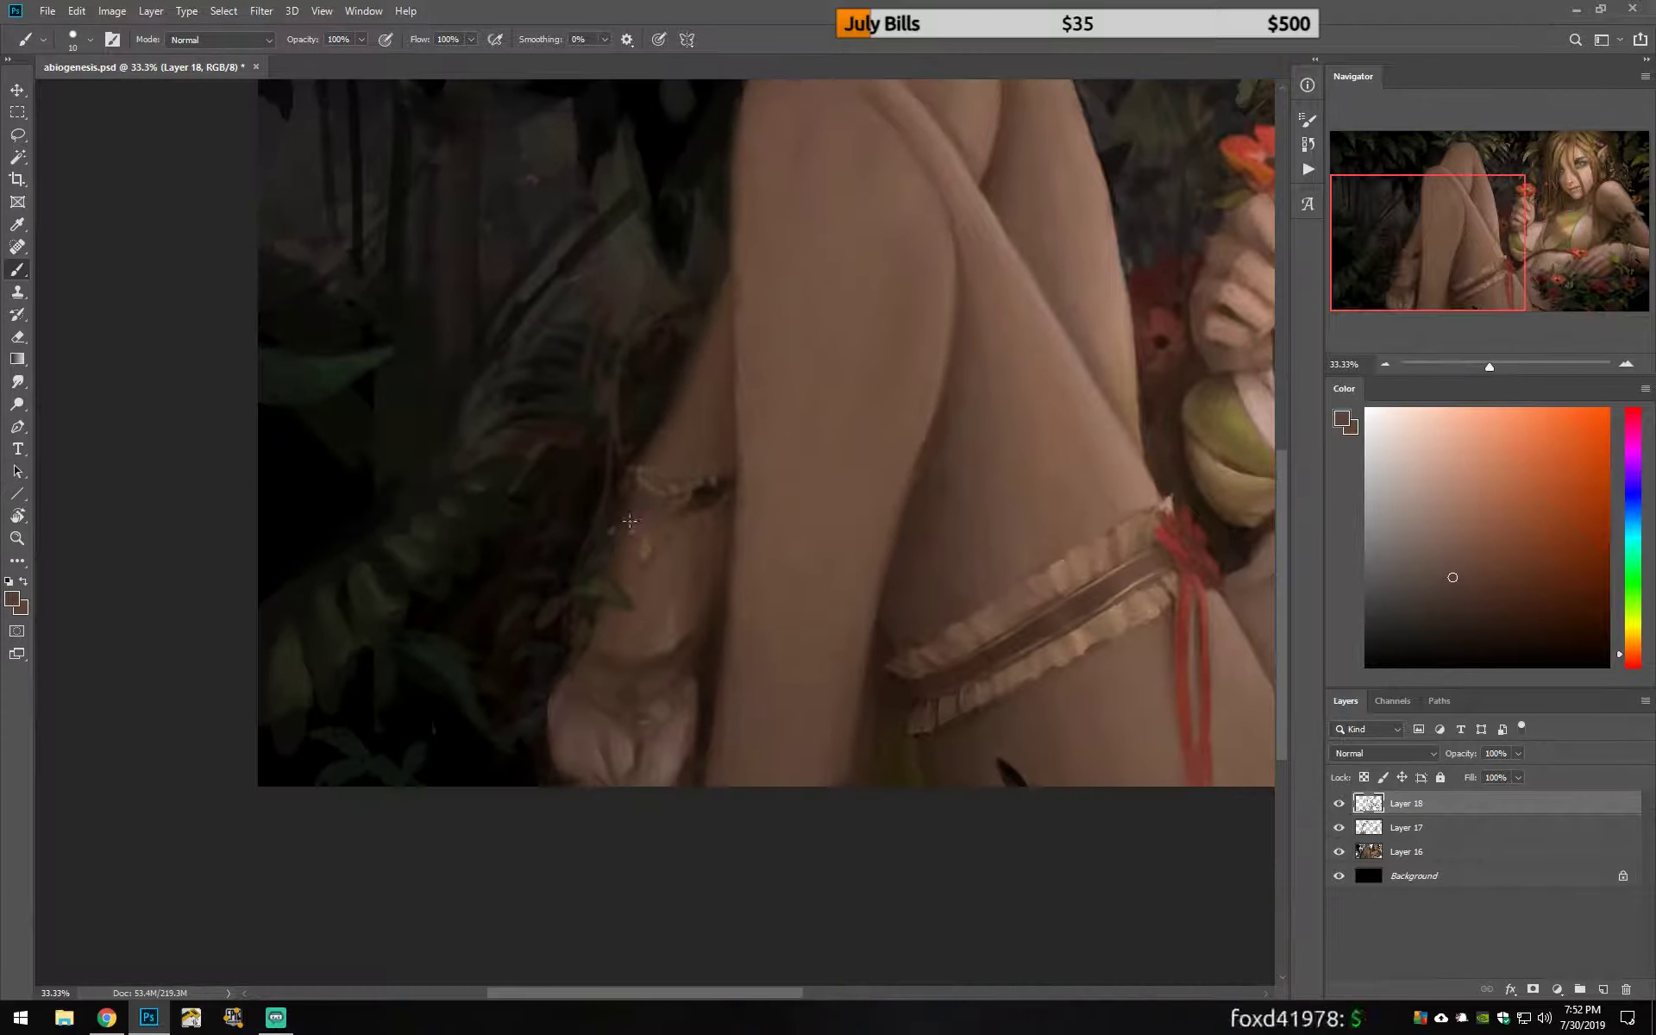
{"action": "left_click", "coordinate": [569, 778], "text": "alt"}
{"action": "mouse_move", "coordinate": [608, 777]}
{"action": "left_mouse_down"}
{"action": "mouse_move", "coordinate": [603, 758]}
{"action": "mouse_move", "coordinate": [563, 763]}
{"action": "left_mouse_up"}
{"action": "left_click", "coordinate": [595, 759], "text": "alt"}
{"action": "key", "text": "bracketright"}
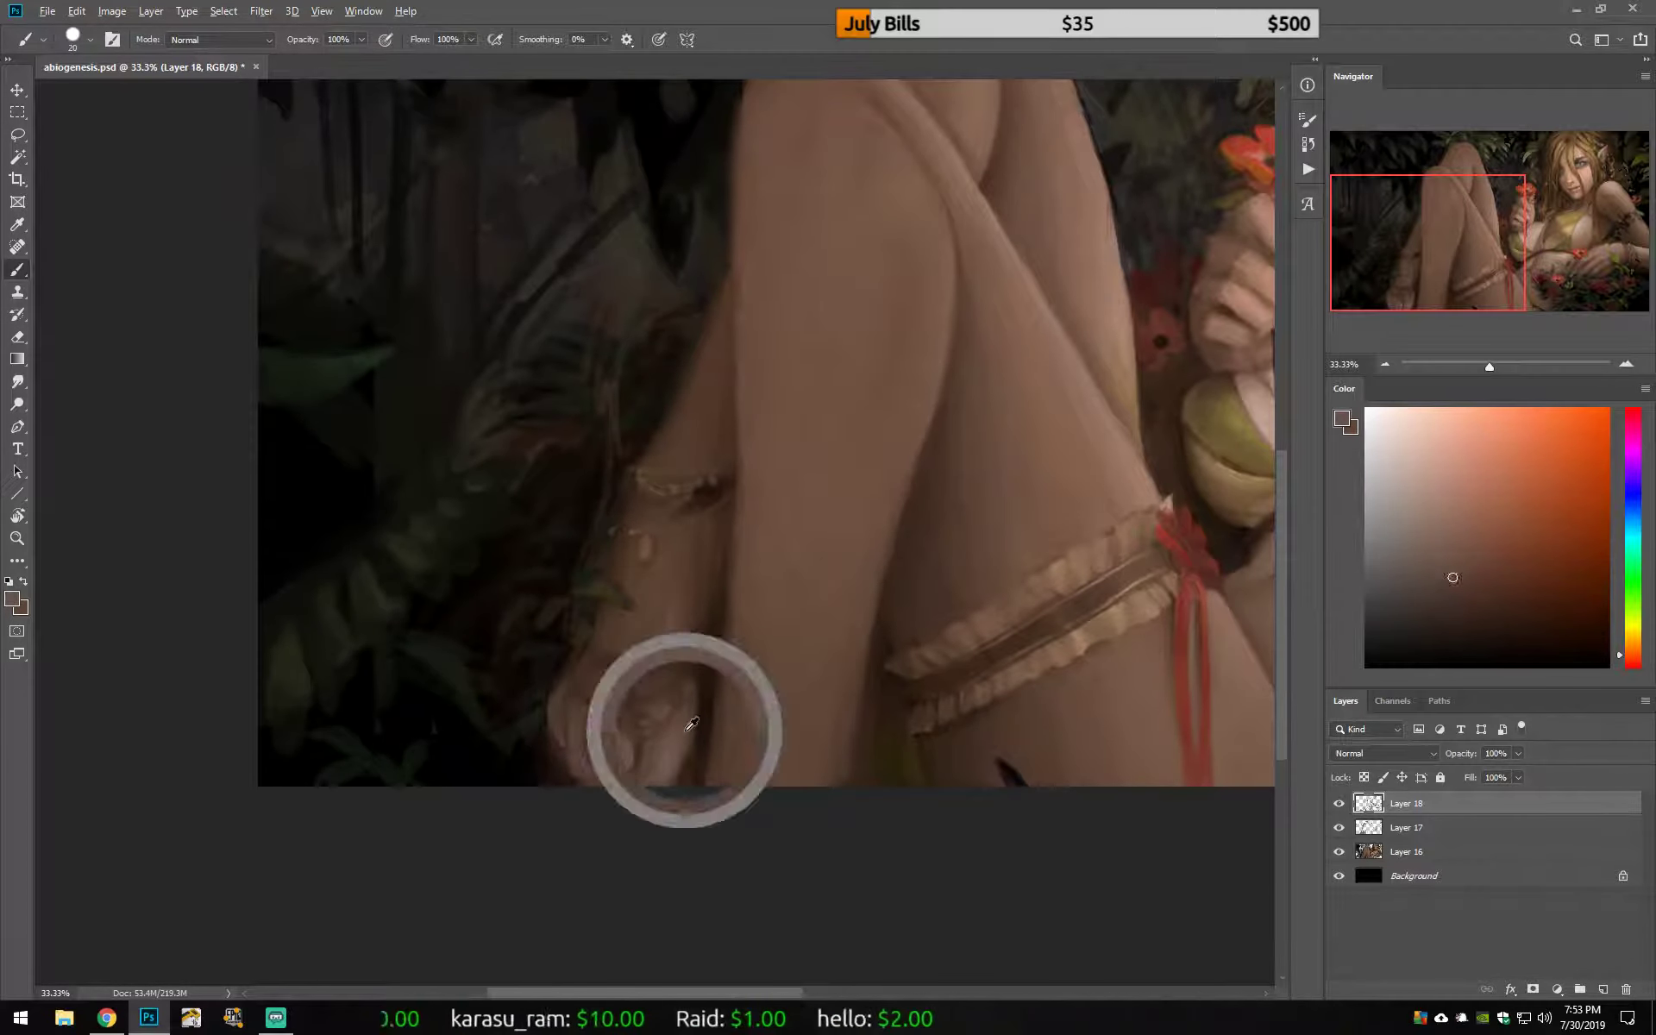
Step: Shape the toes with small strokes in sampled skin and toe colours
{"action": "left_click", "coordinate": [684, 730], "text": "alt"}
{"action": "left_click", "coordinate": [628, 766], "text": "alt"}
{"action": "left_click_drag", "start_coordinate": [600, 673], "coordinate": [602, 716]}
{"action": "left_click_drag", "start_coordinate": [647, 673], "coordinate": [673, 716]}
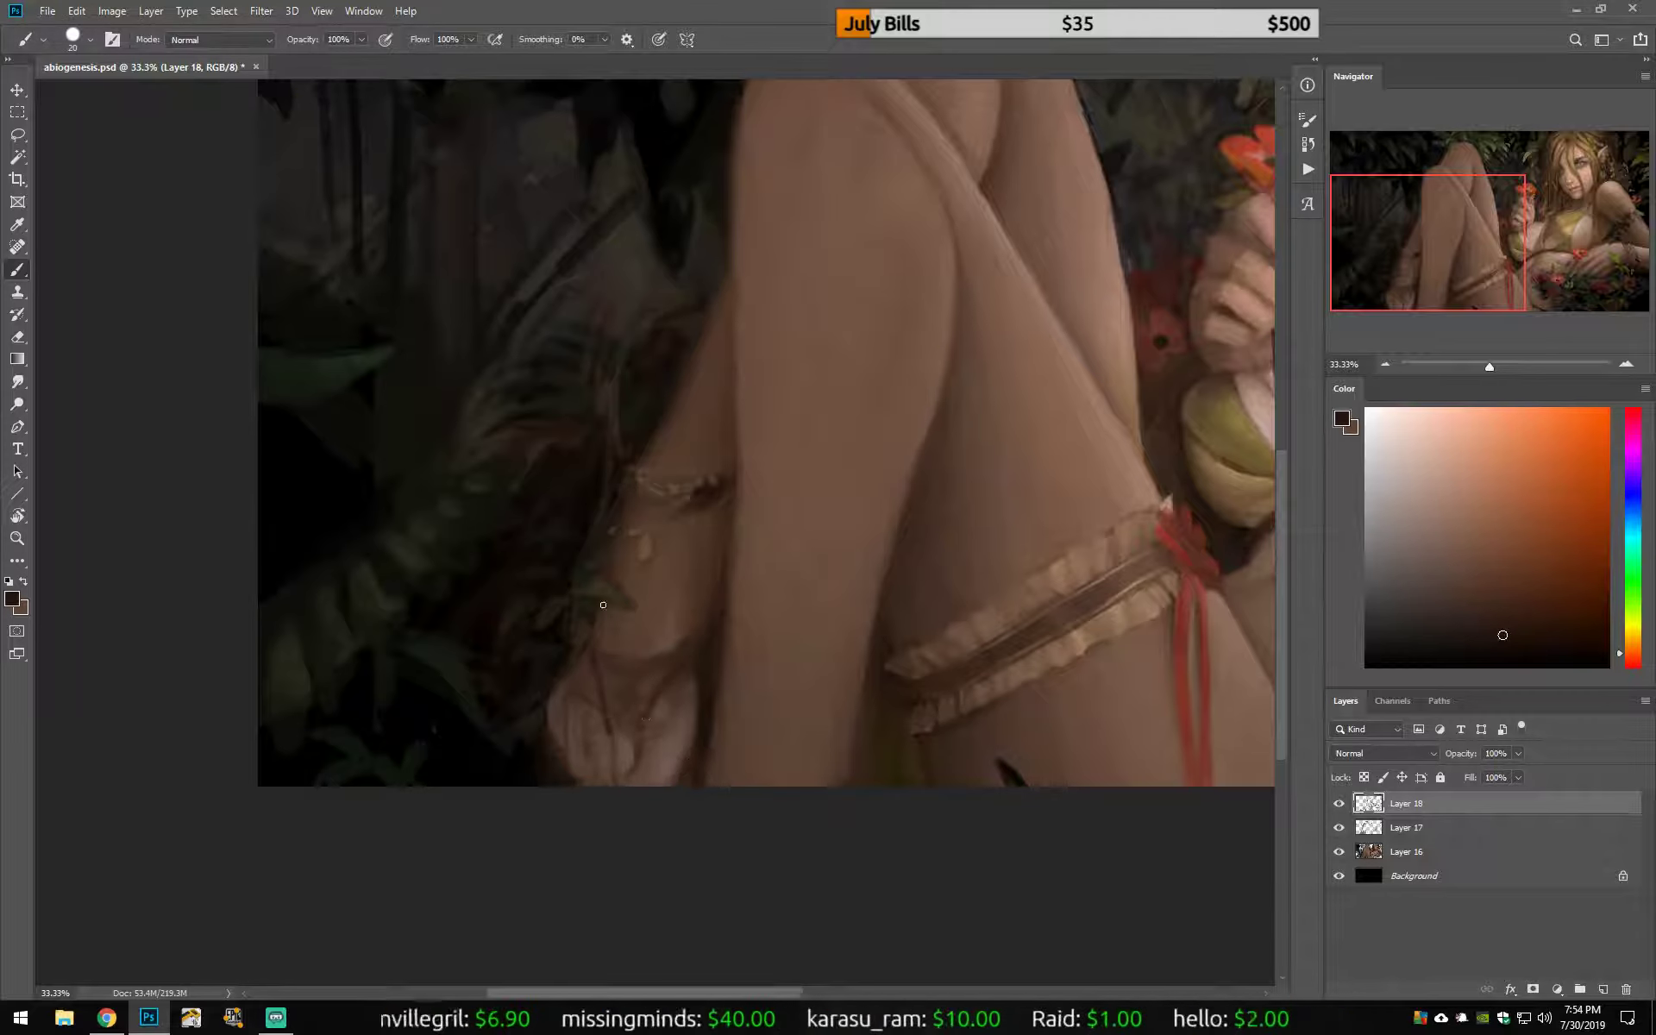
{"action": "left_click", "coordinate": [674, 627], "text": "alt"}
{"action": "left_click", "coordinate": [682, 627], "text": "alt"}
{"action": "key", "text": "shift+b"}
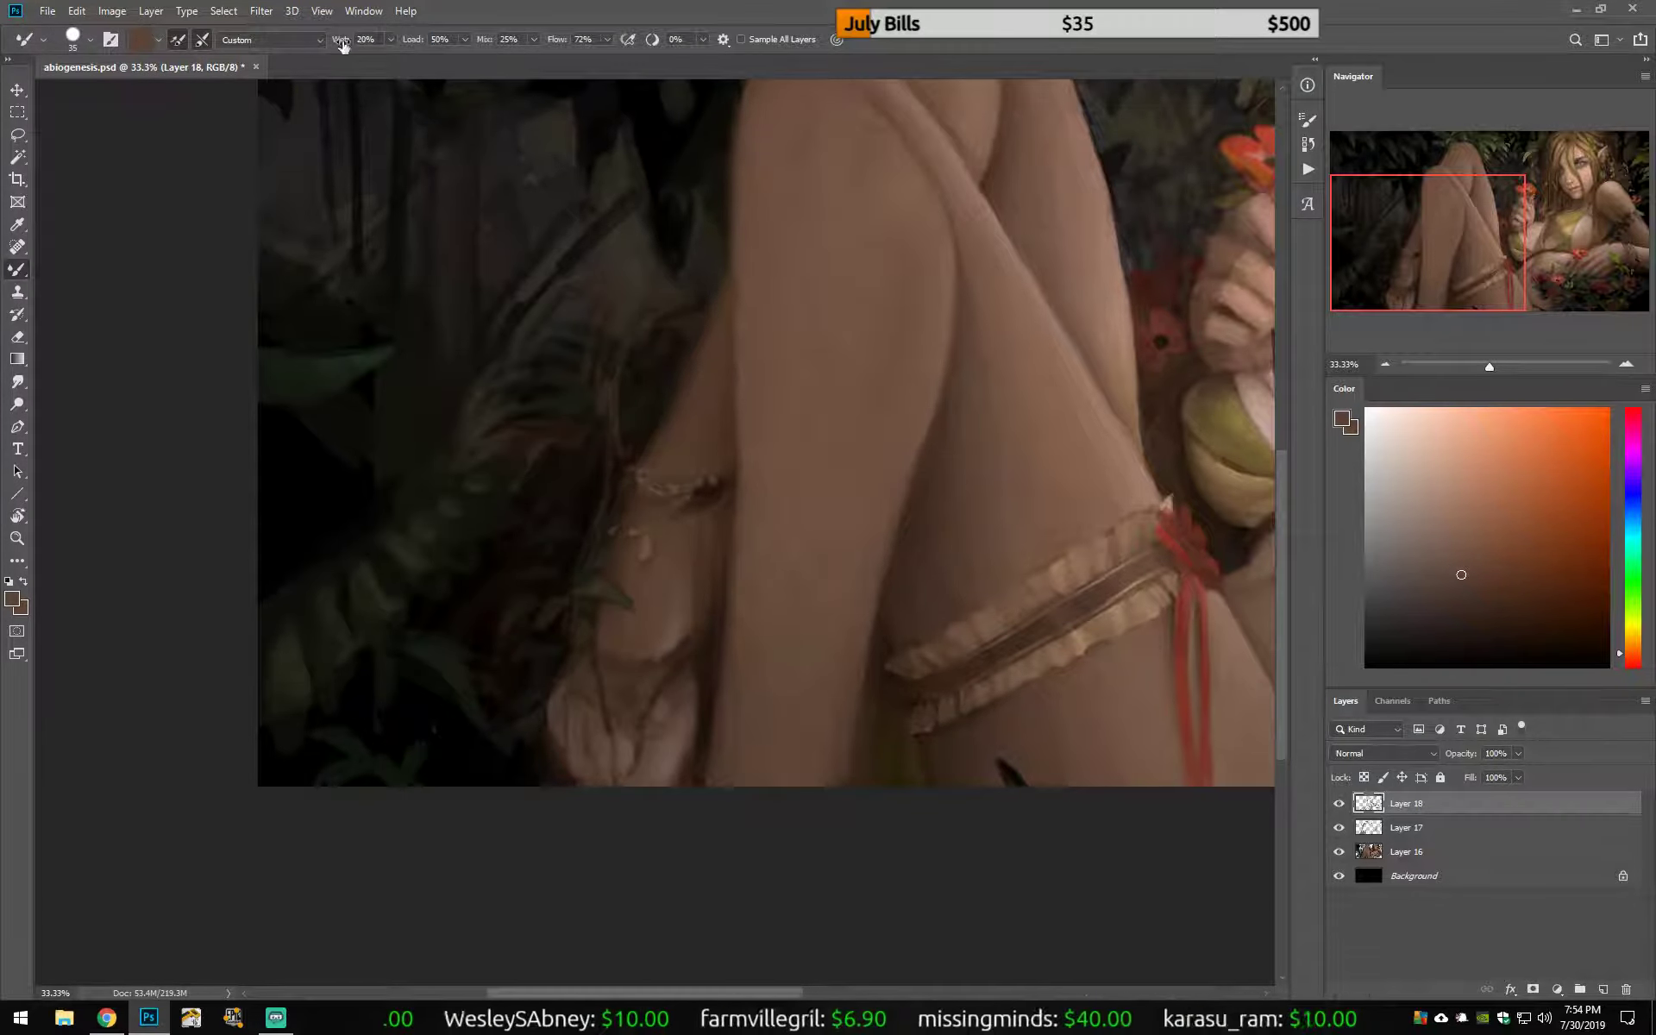
Step: Set the Mixer Brush to 1% load and 18% flow with Sample All Layers on
{"action": "left_click", "coordinate": [464, 40]}
{"action": "left_click_drag", "start_coordinate": [432, 59], "coordinate": [402, 58]}
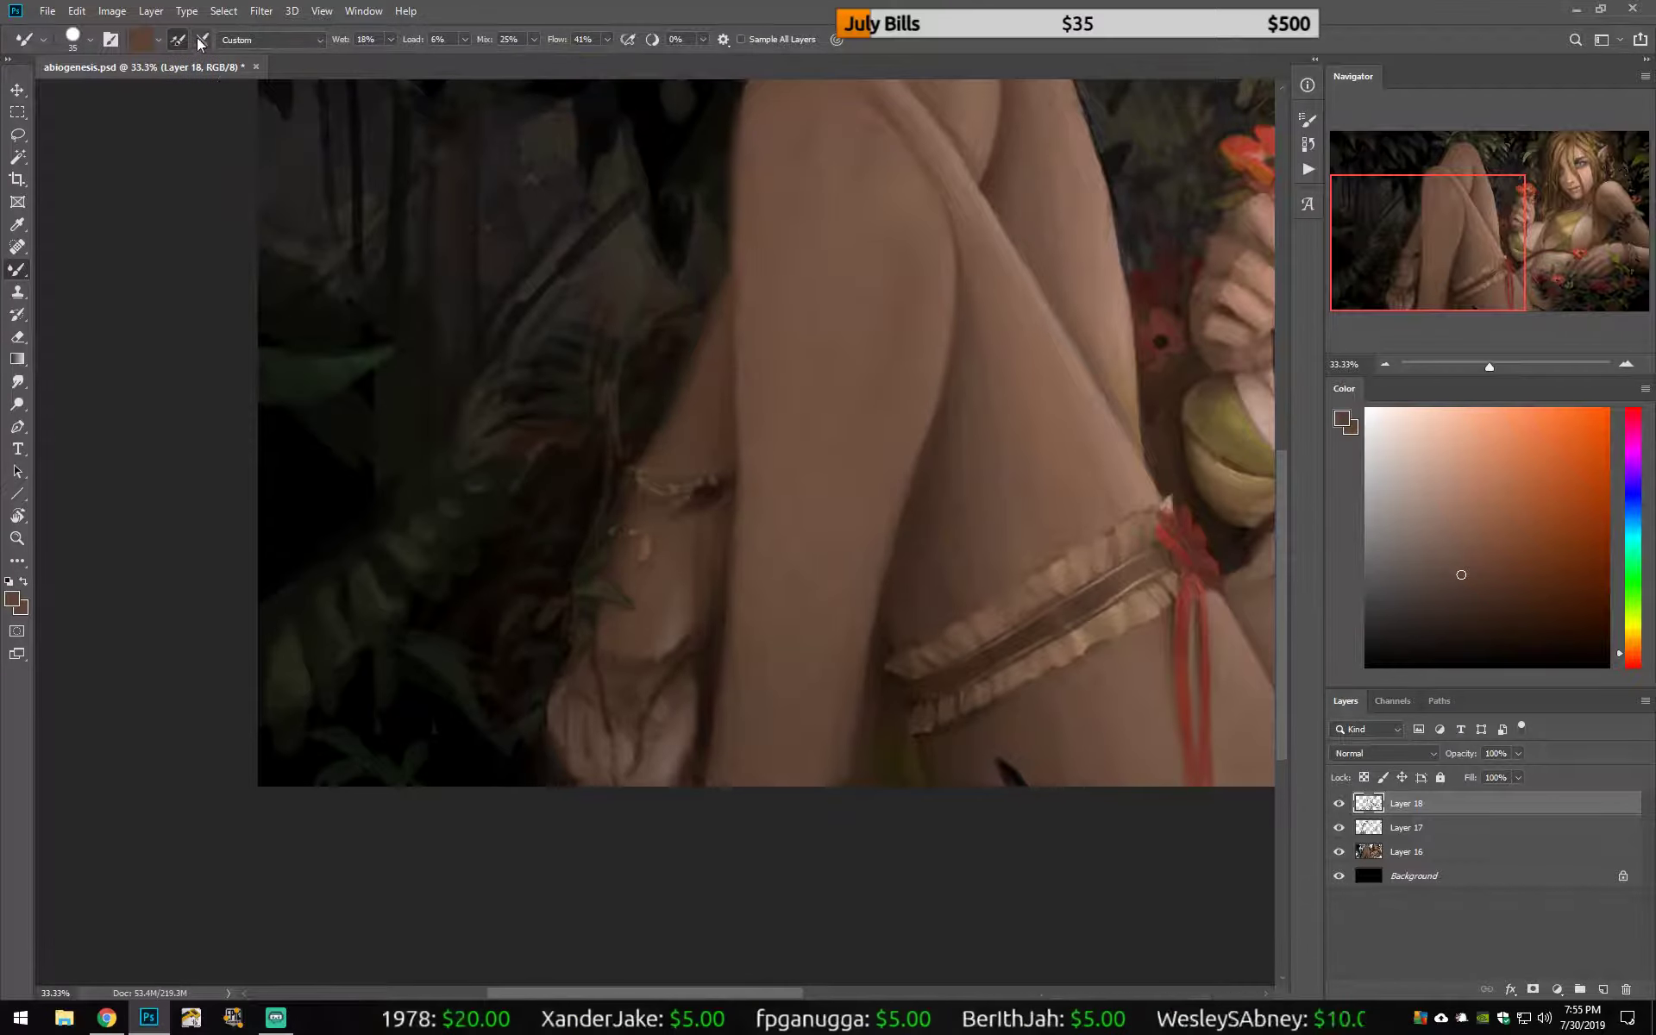
{"action": "left_click", "coordinate": [686, 599], "text": "alt"}
{"action": "left_click", "coordinate": [464, 39]}
{"action": "left_click_drag", "start_coordinate": [452, 58], "coordinate": [446, 59]}
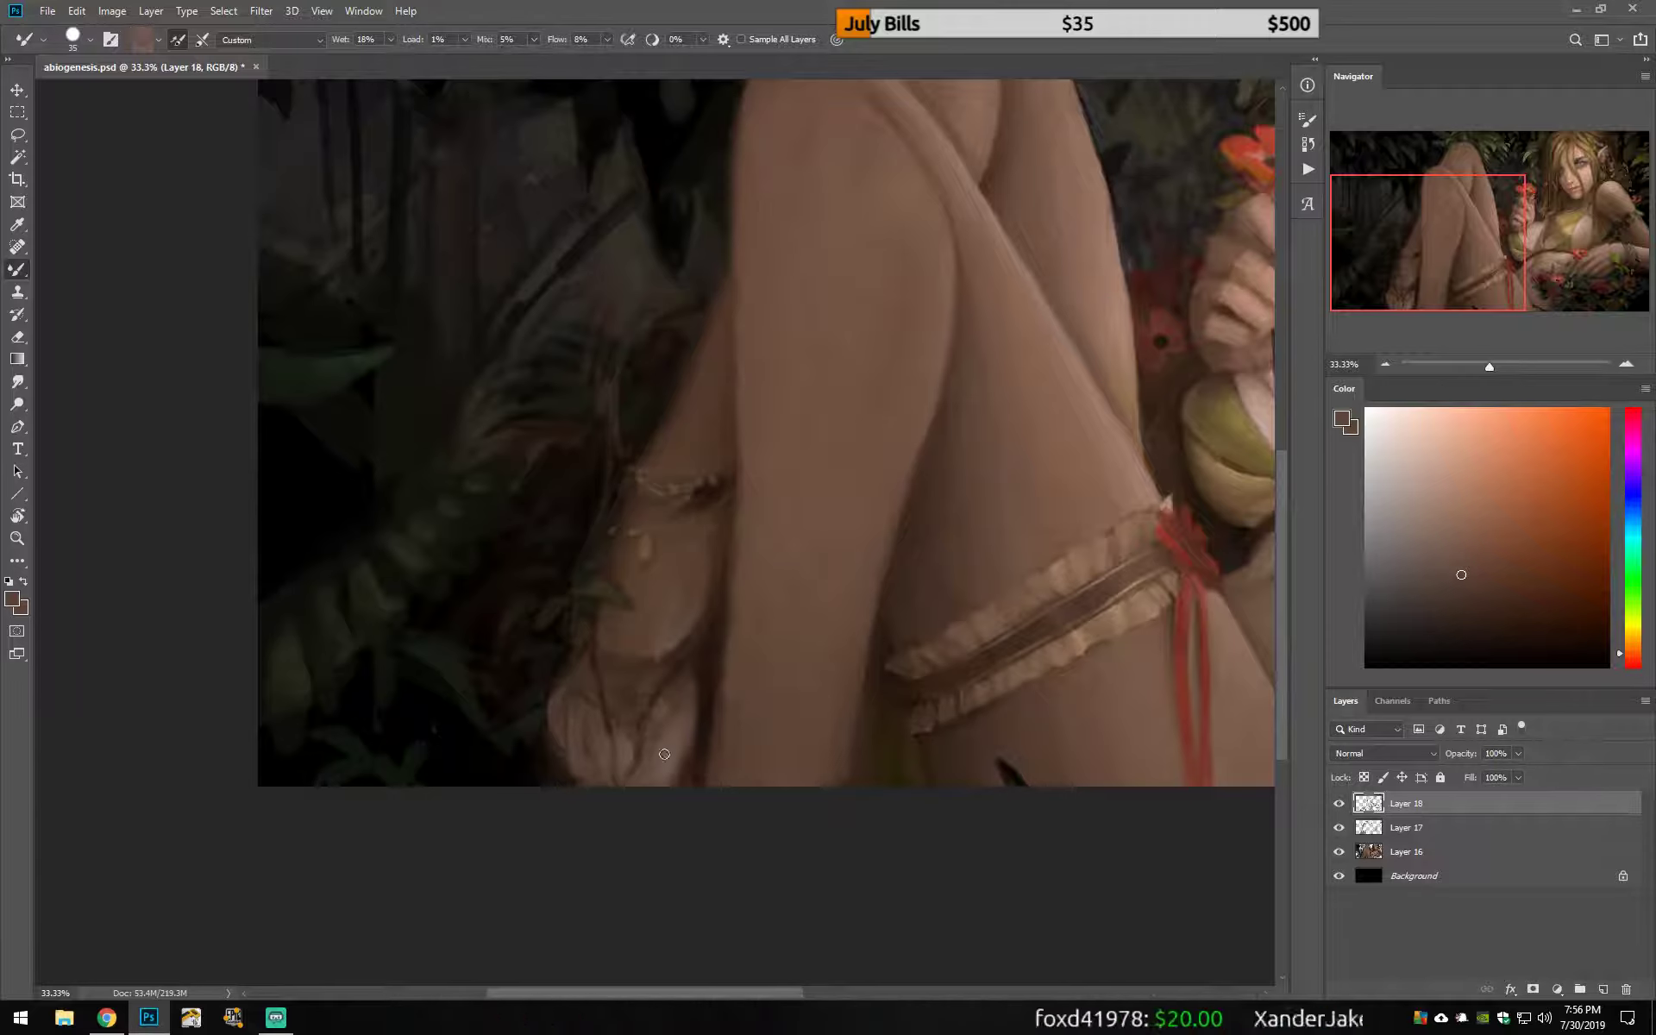
{"action": "left_click", "coordinate": [742, 39]}
{"action": "key", "text": "shift+1"}
{"action": "key", "text": "shift+8"}
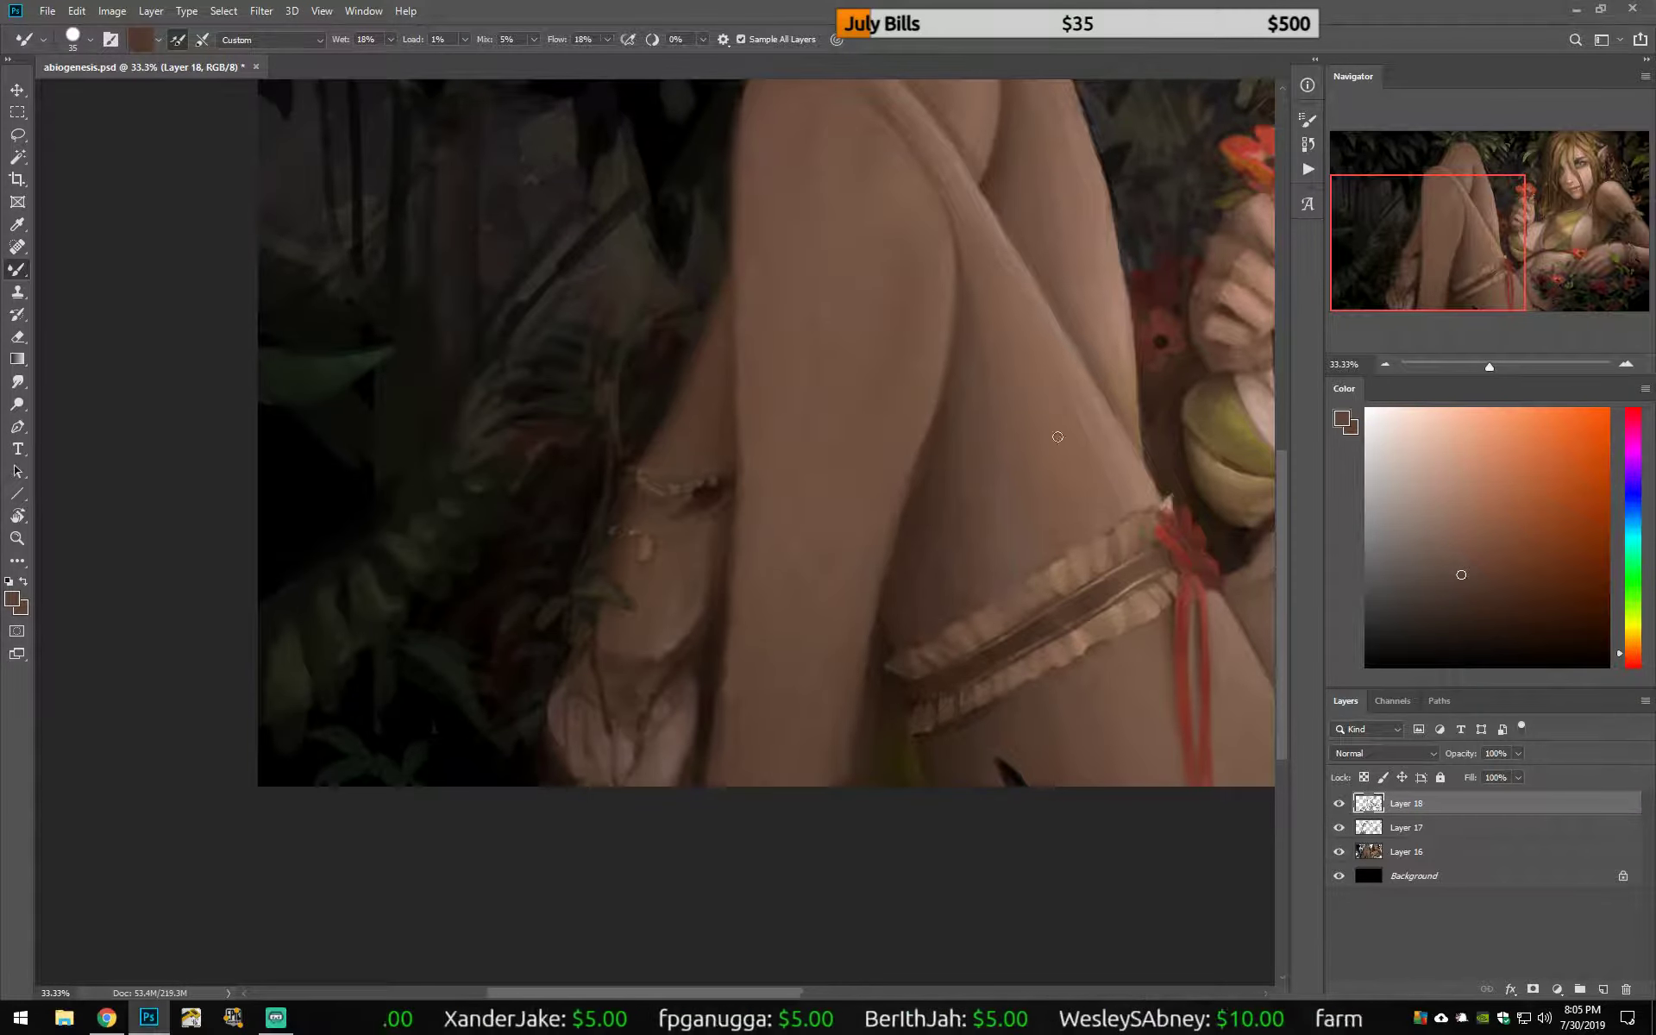
Step: Return to the normal Brush and touch up the foot with darker, orange-brown and skin shades
{"action": "right_click", "coordinate": [689, 760]}
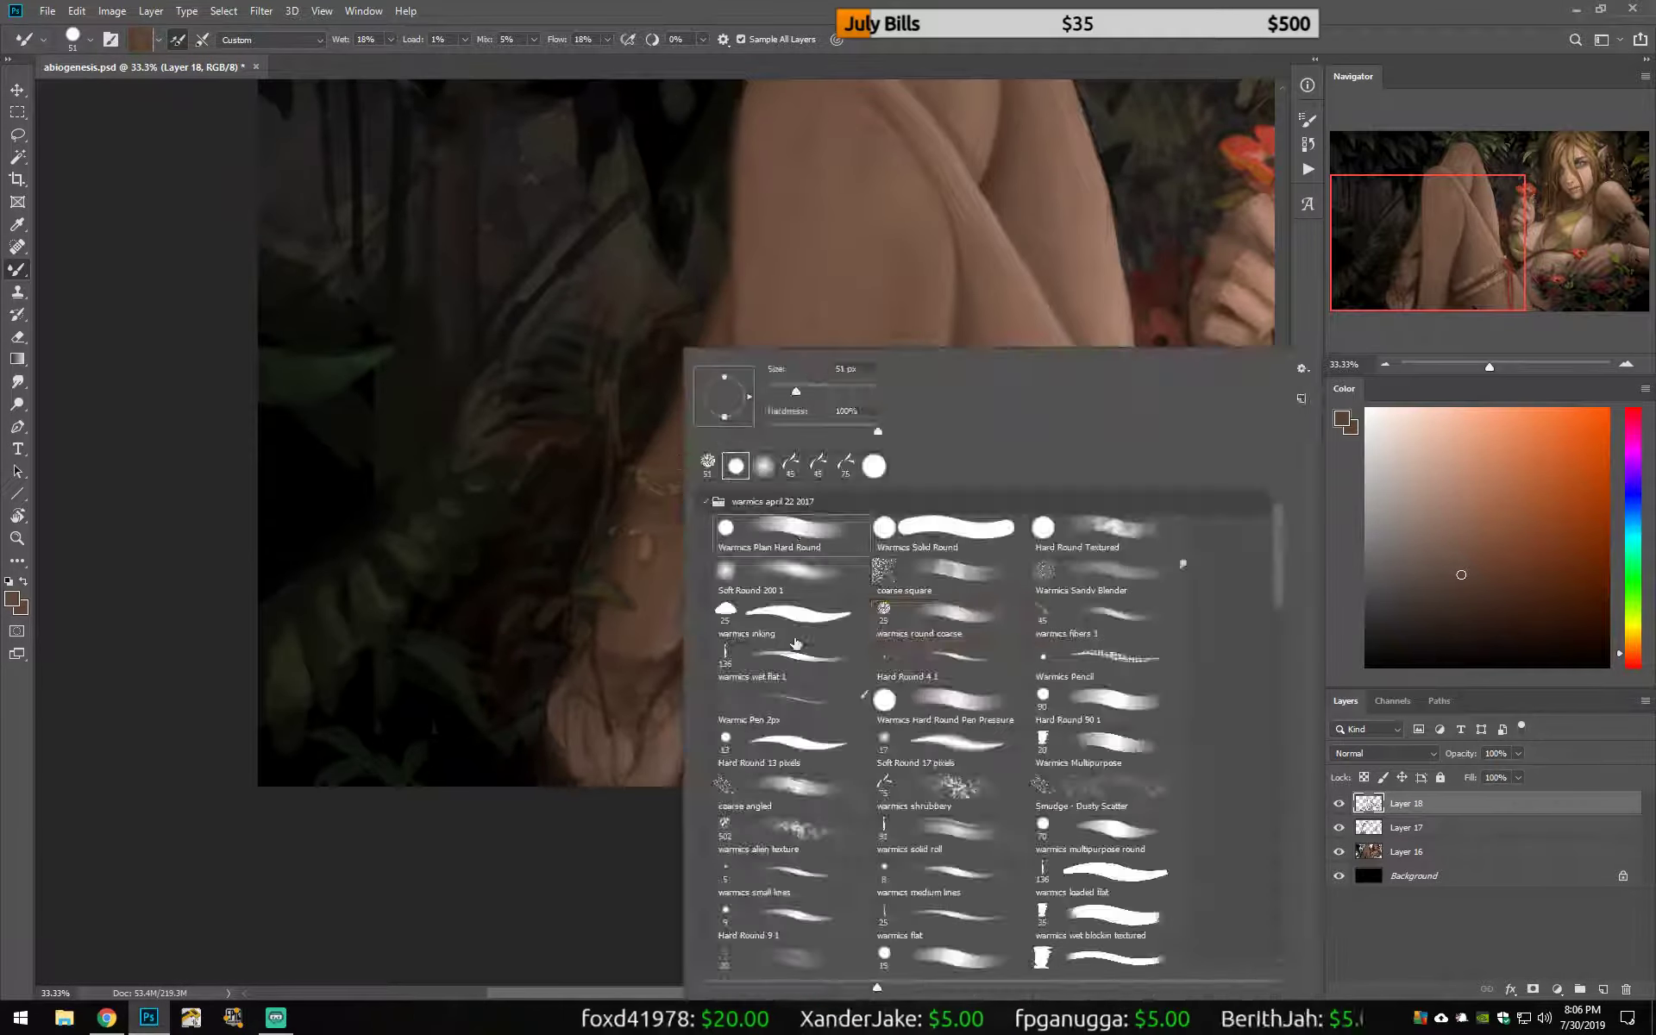
{"action": "key", "text": "b"}
{"action": "left_click", "coordinate": [596, 777], "text": "alt"}
{"action": "left_click", "coordinate": [561, 723], "text": "alt"}
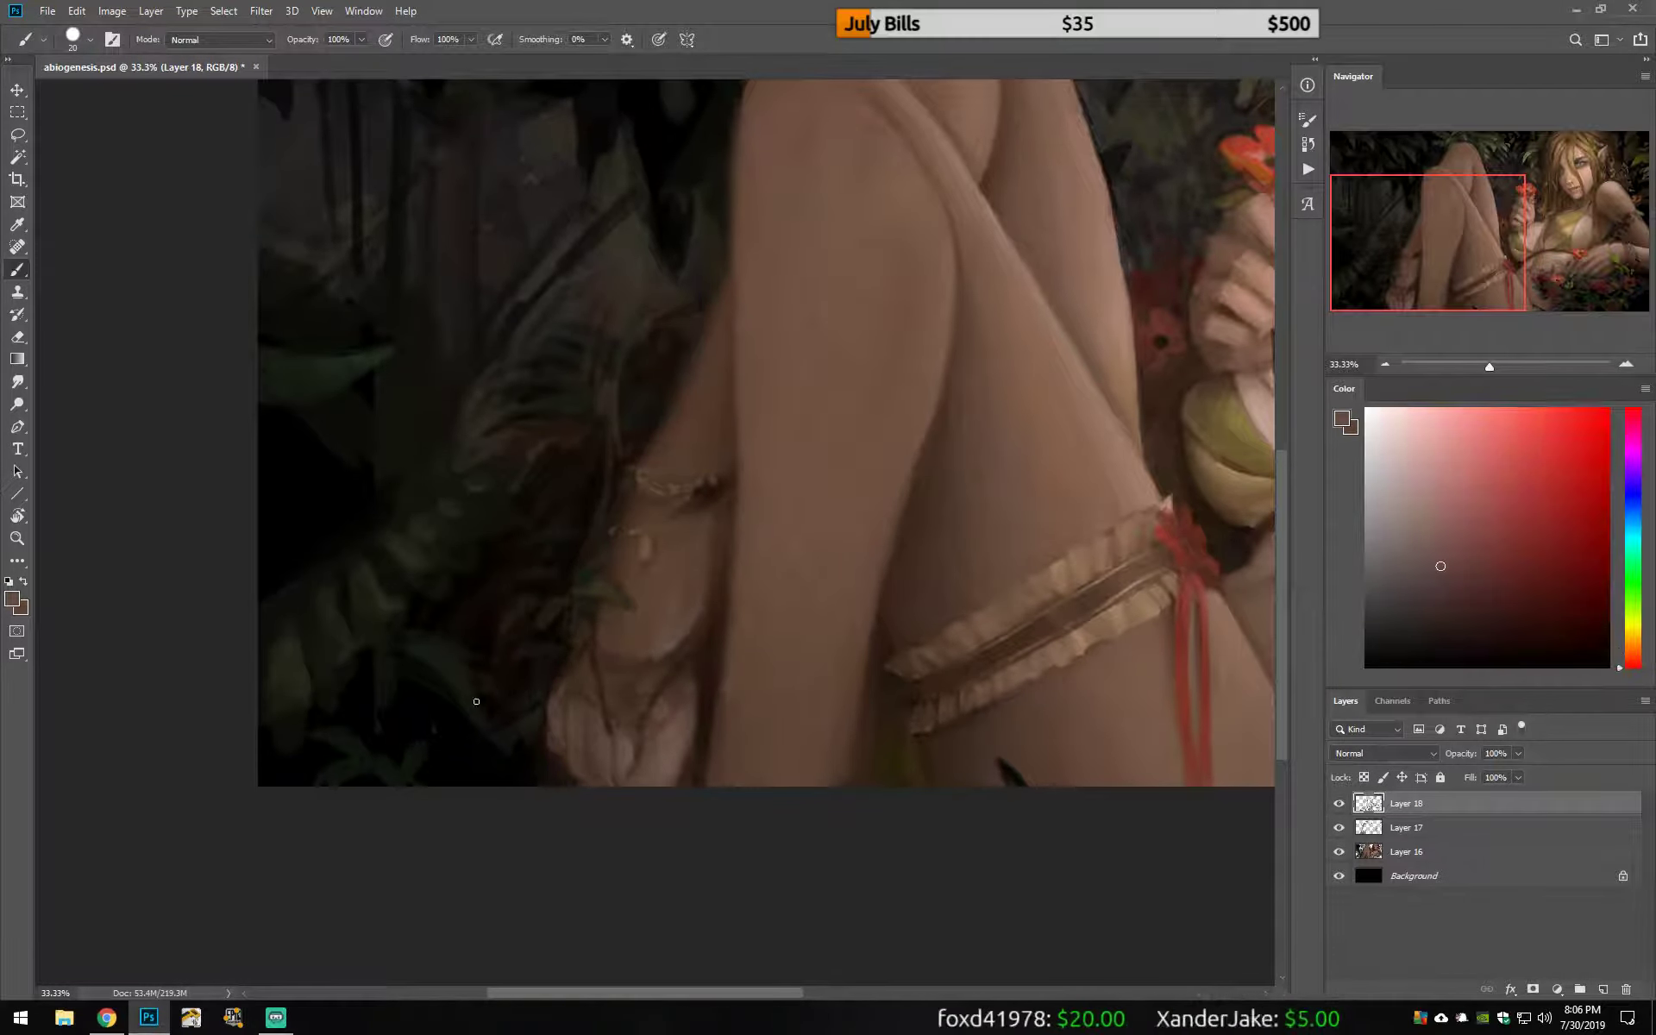
{"action": "left_click", "coordinate": [640, 628], "text": "alt"}
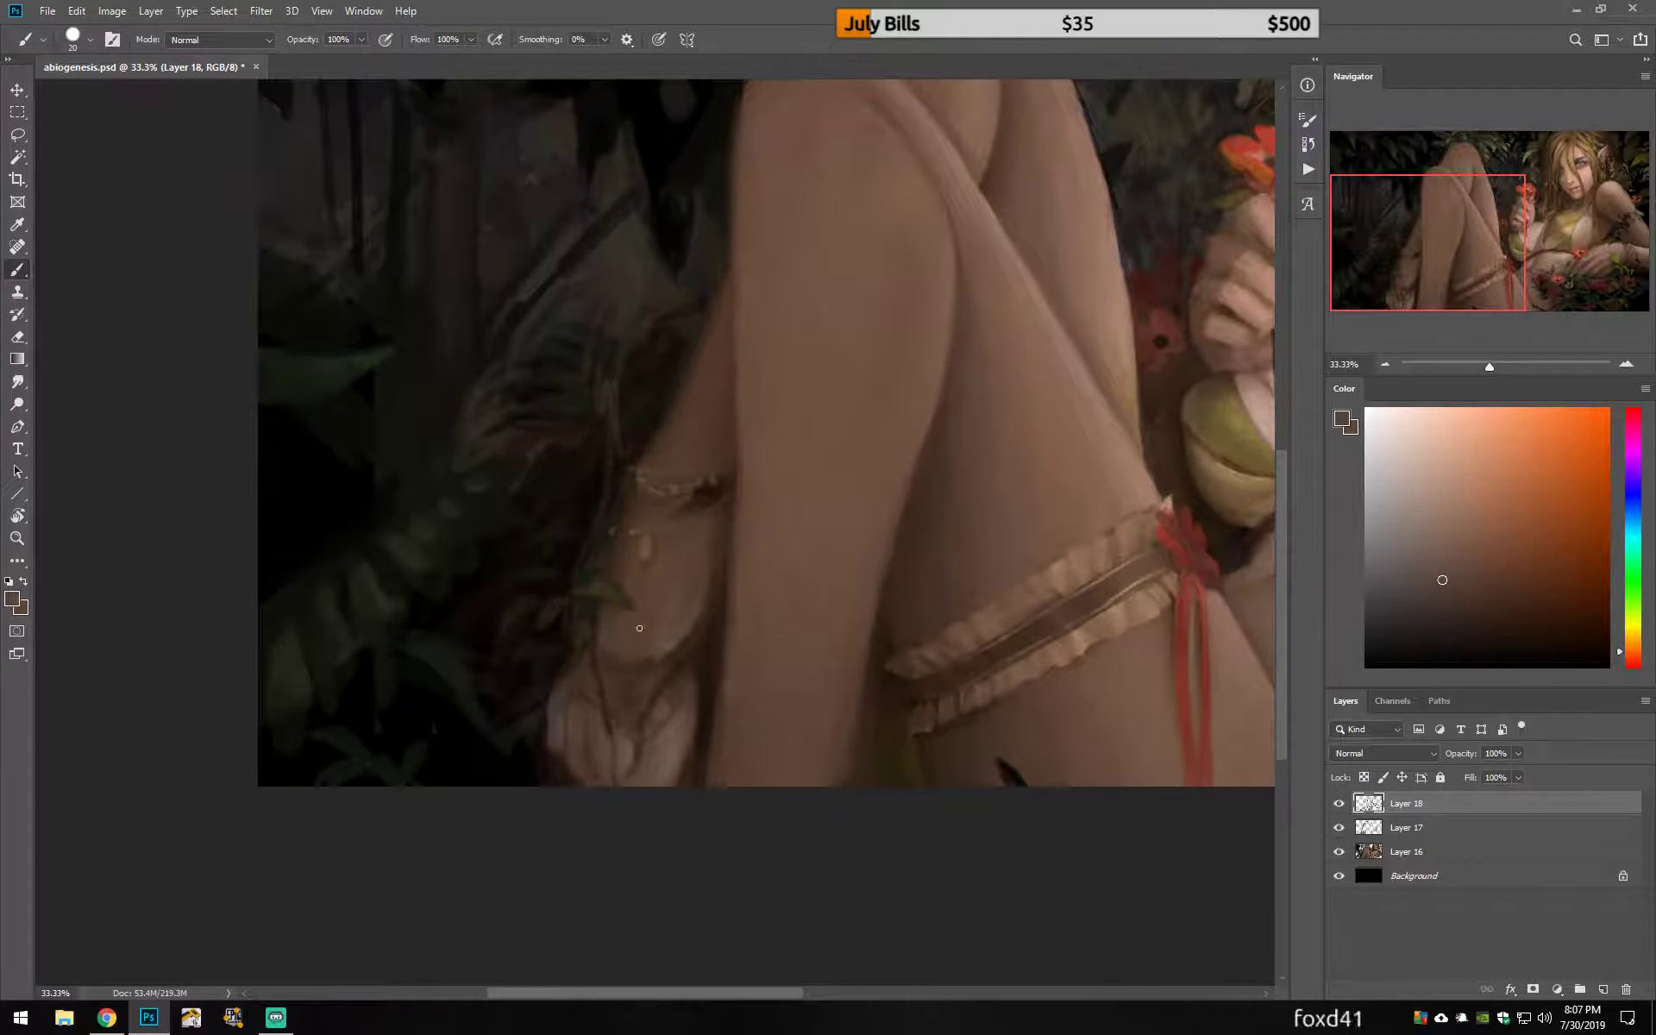
{"action": "left_click", "coordinate": [570, 690], "text": "alt"}
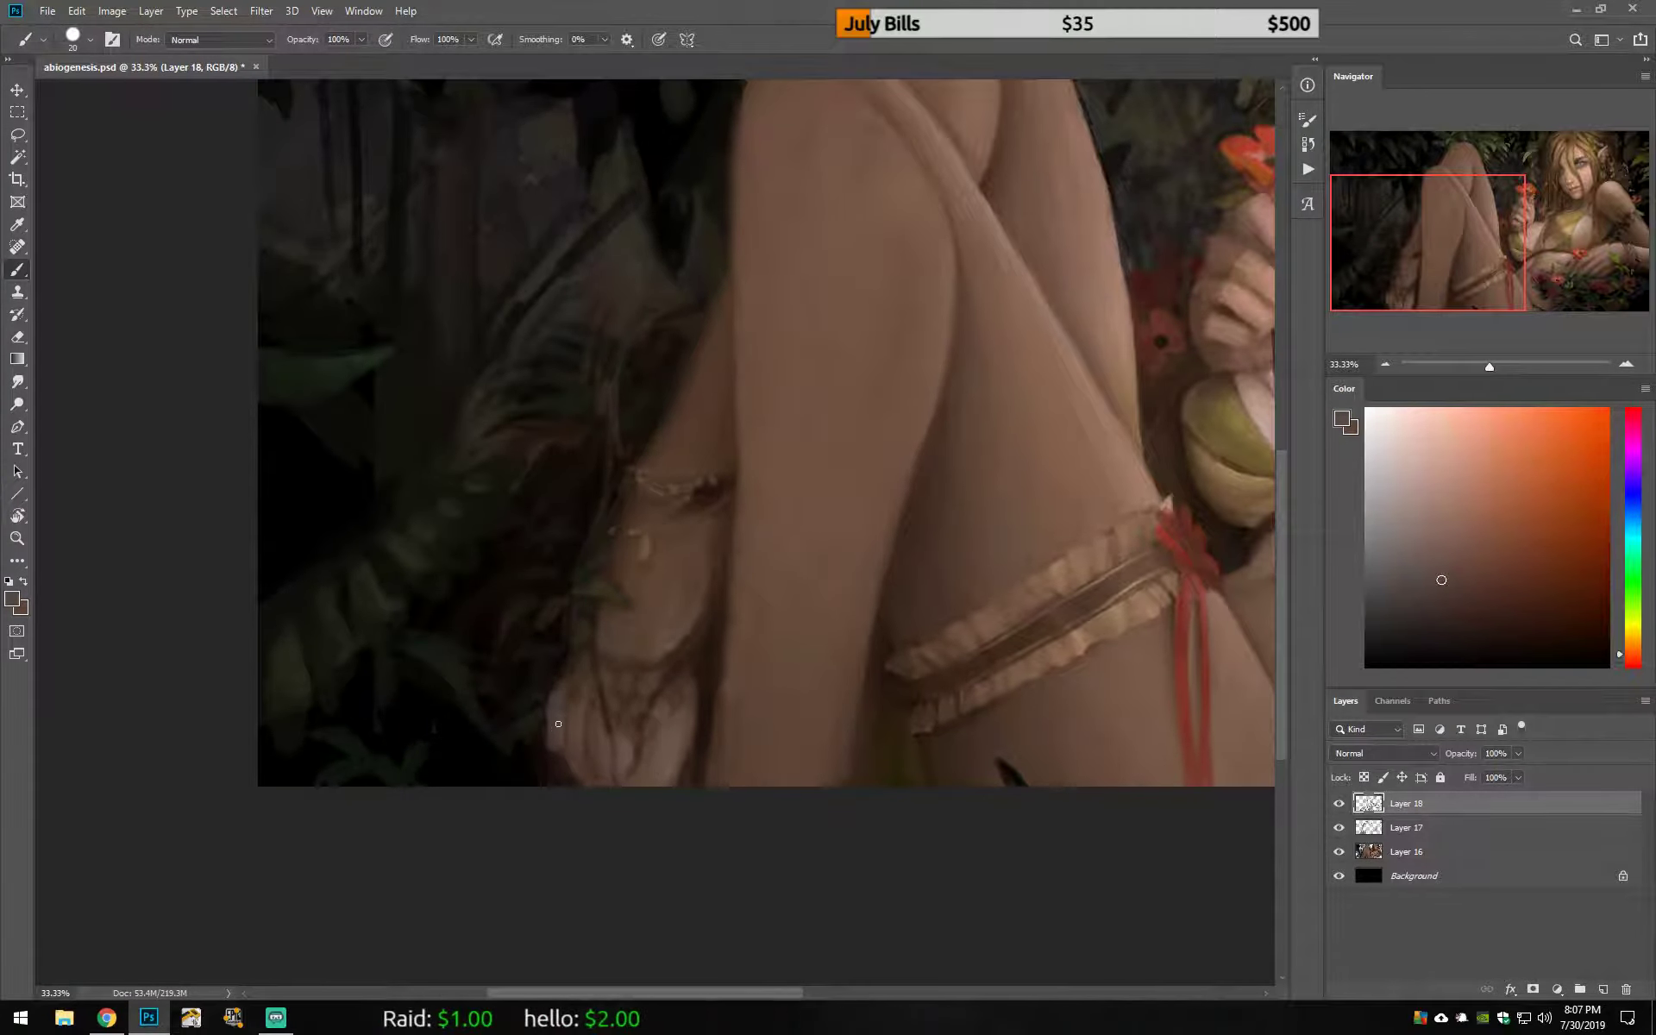
{"action": "left_click", "coordinate": [561, 724], "text": "alt"}
{"action": "left_click", "coordinate": [668, 658], "text": "alt"}
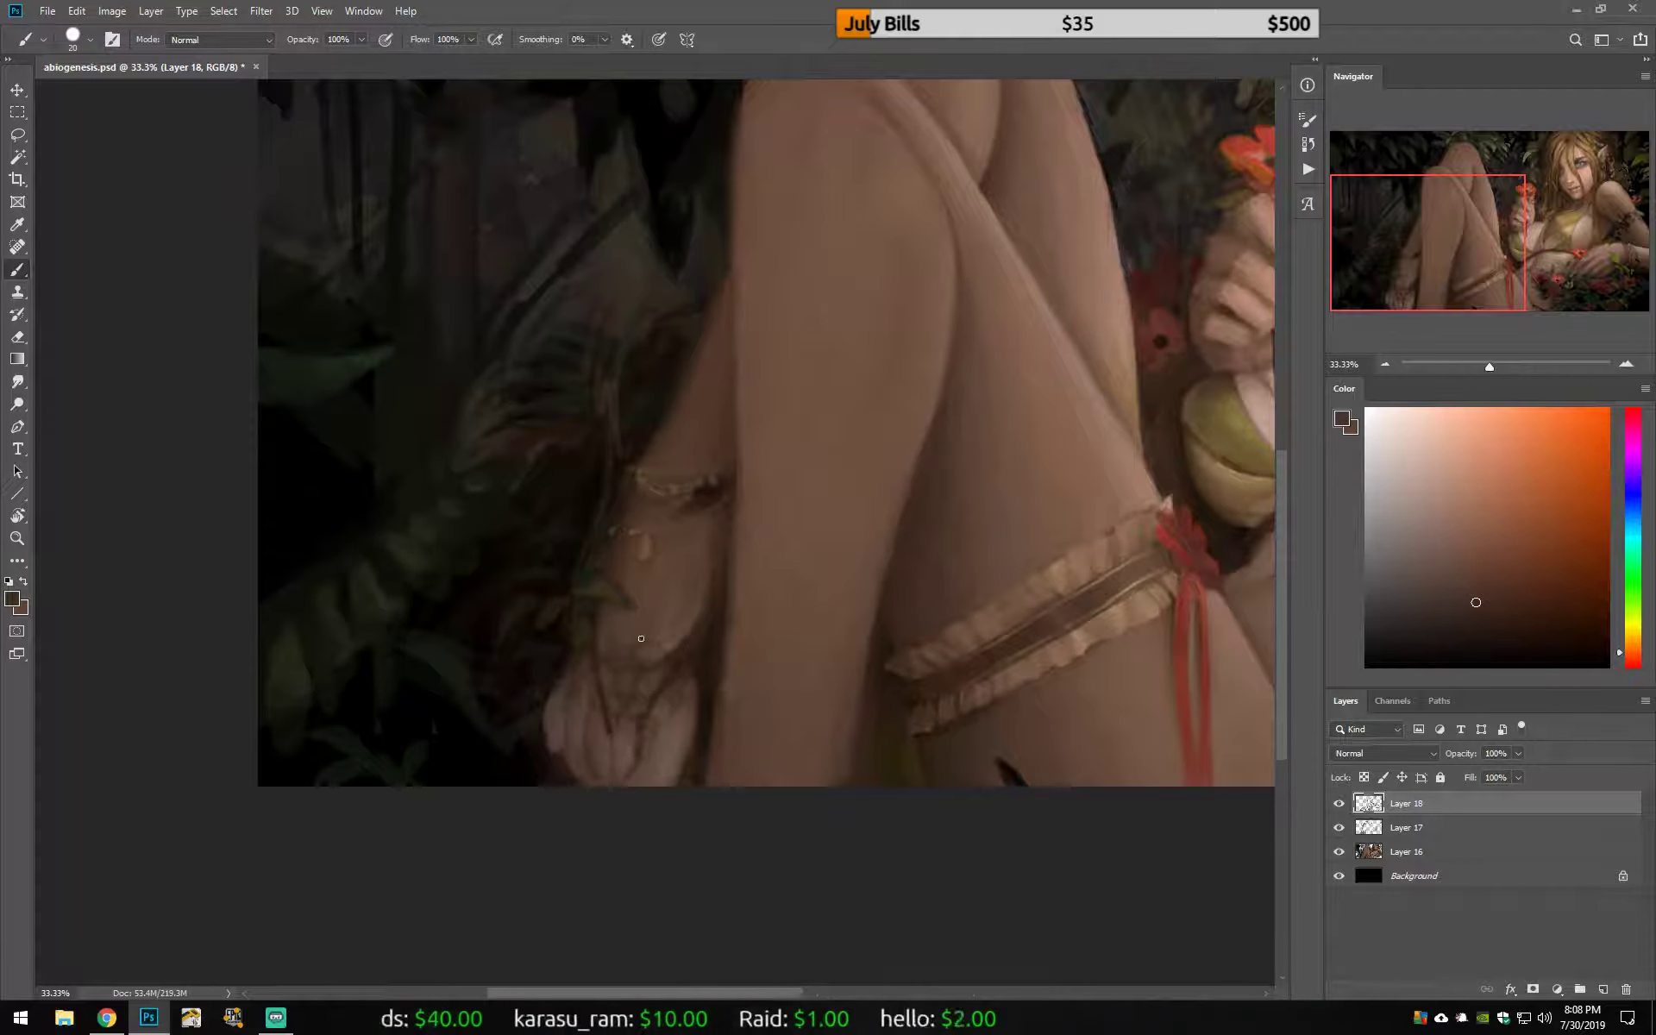
Step: Mirror the canvas and sample dark green, yellow and reddish-brown skin tones
{"action": "key", "text": "h"}
{"action": "left_click", "coordinate": [992, 740], "text": "alt"}
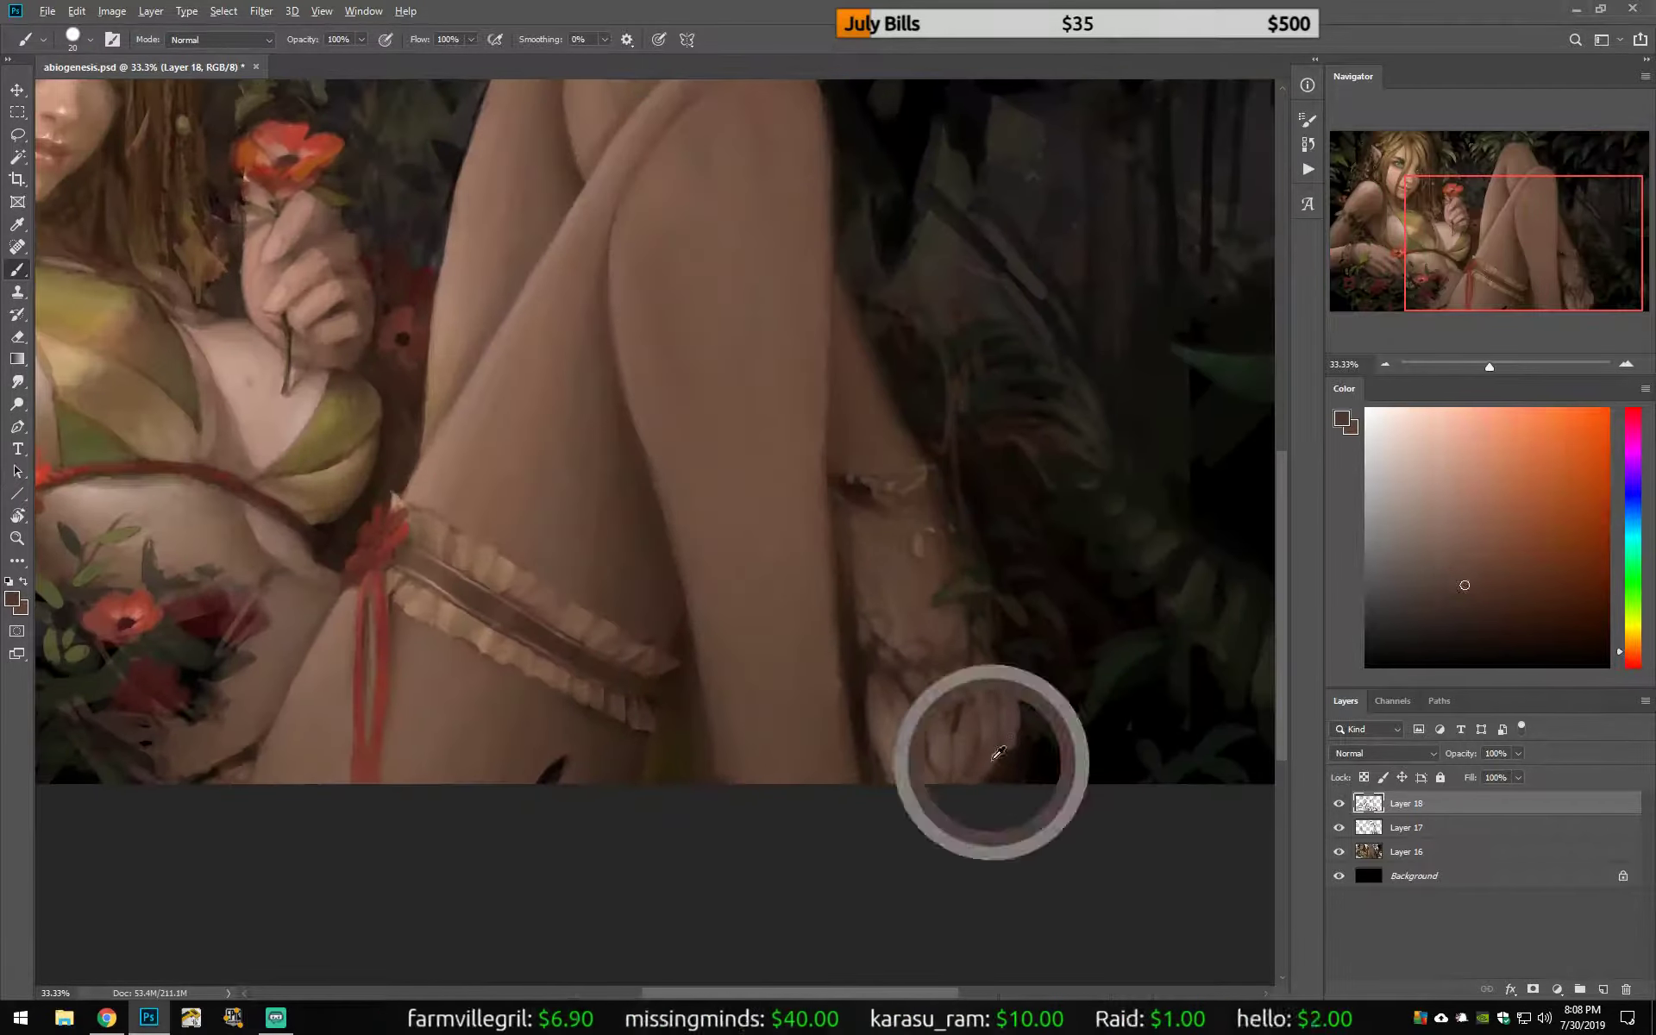
{"action": "left_click", "coordinate": [1051, 770], "text": "alt"}
{"action": "left_click", "coordinate": [896, 603], "text": "alt"}
{"action": "left_click", "coordinate": [871, 712], "text": "alt"}
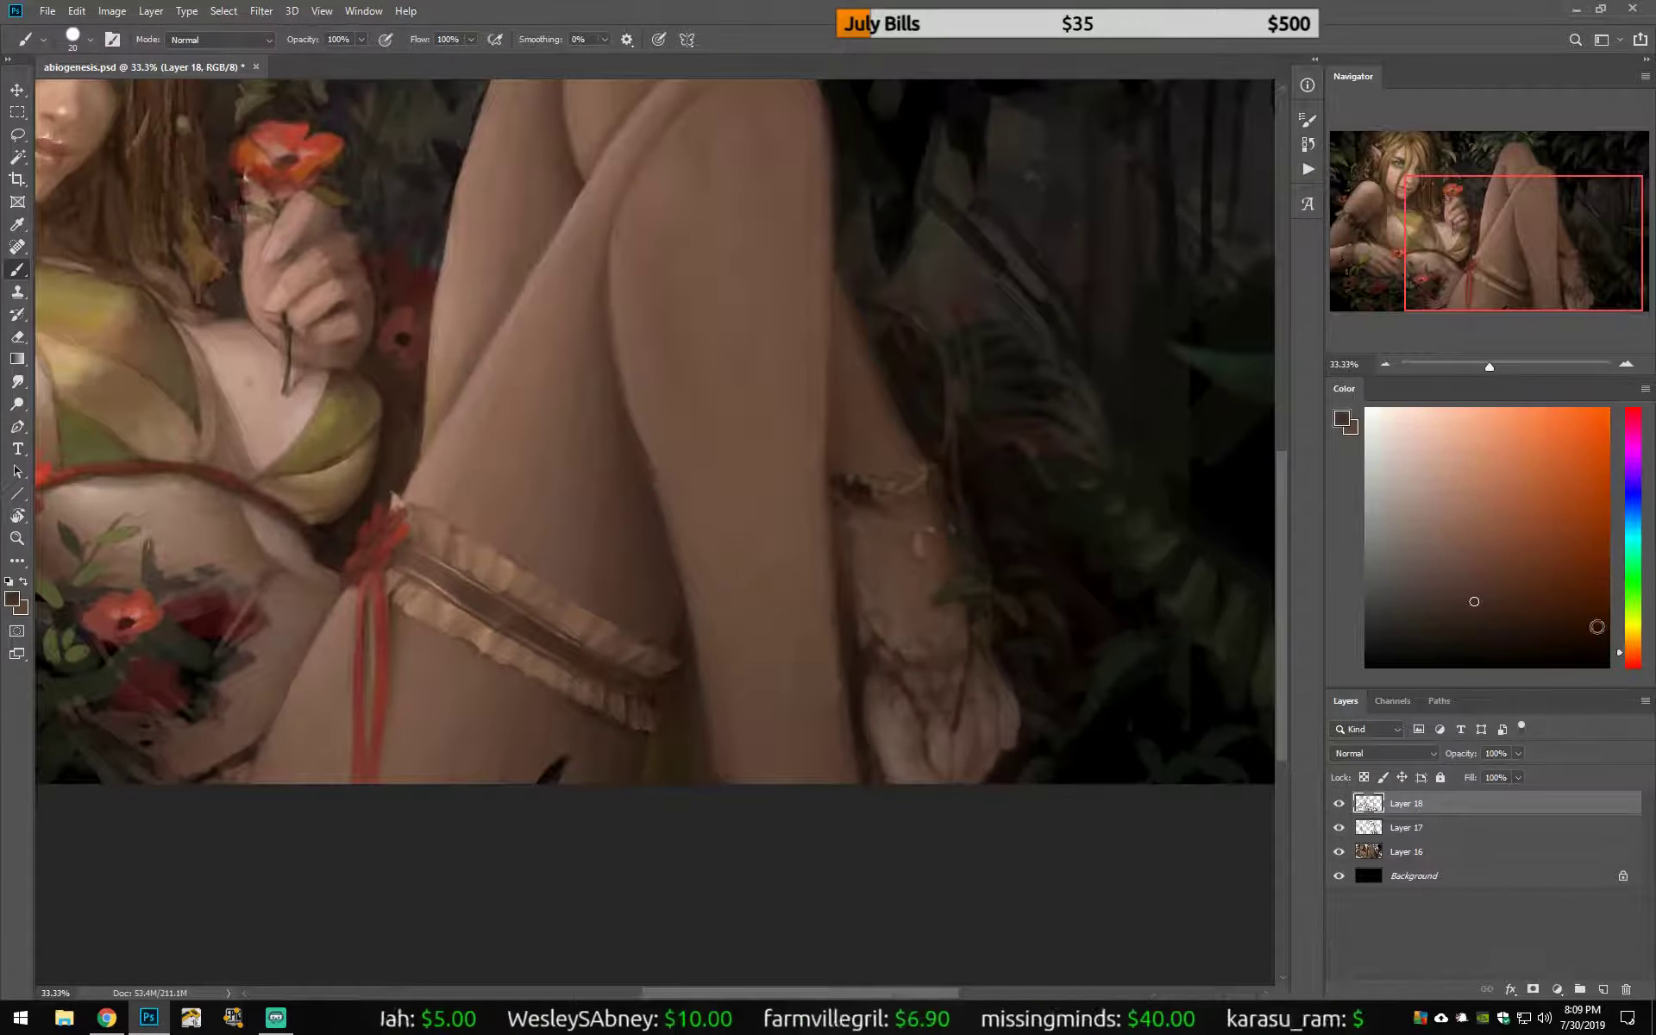
{"action": "left_click", "coordinate": [888, 754], "text": "alt"}
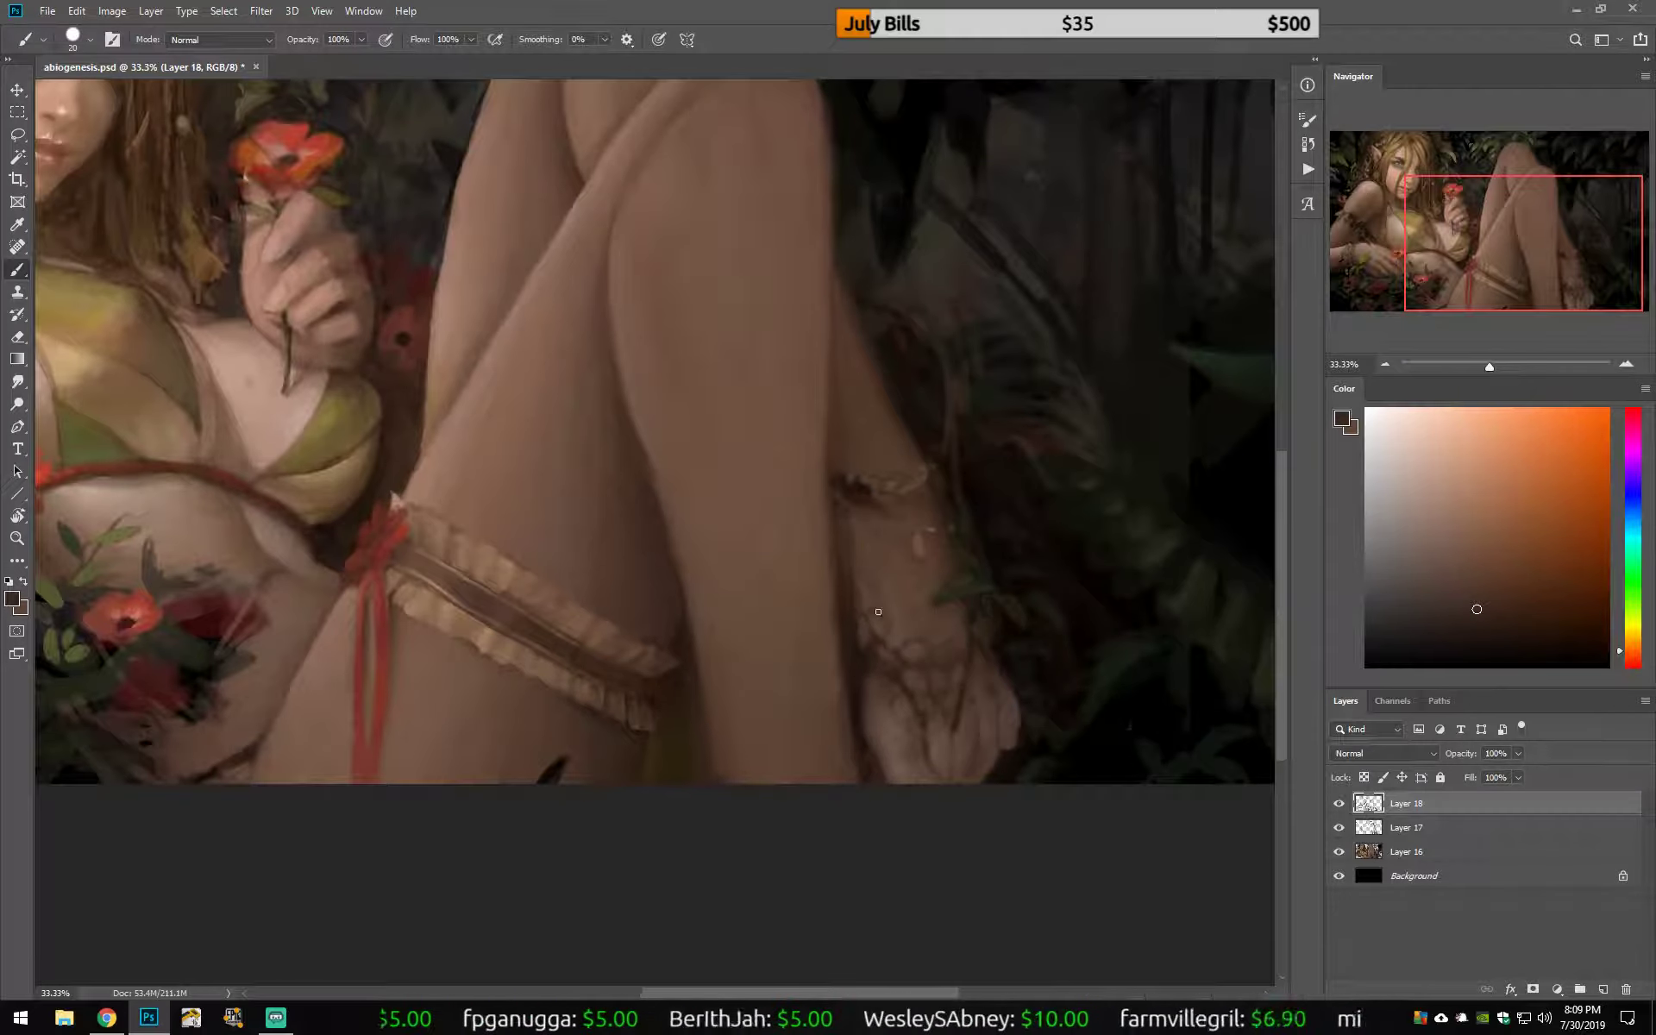
{"action": "left_click", "coordinate": [968, 610], "text": "alt"}
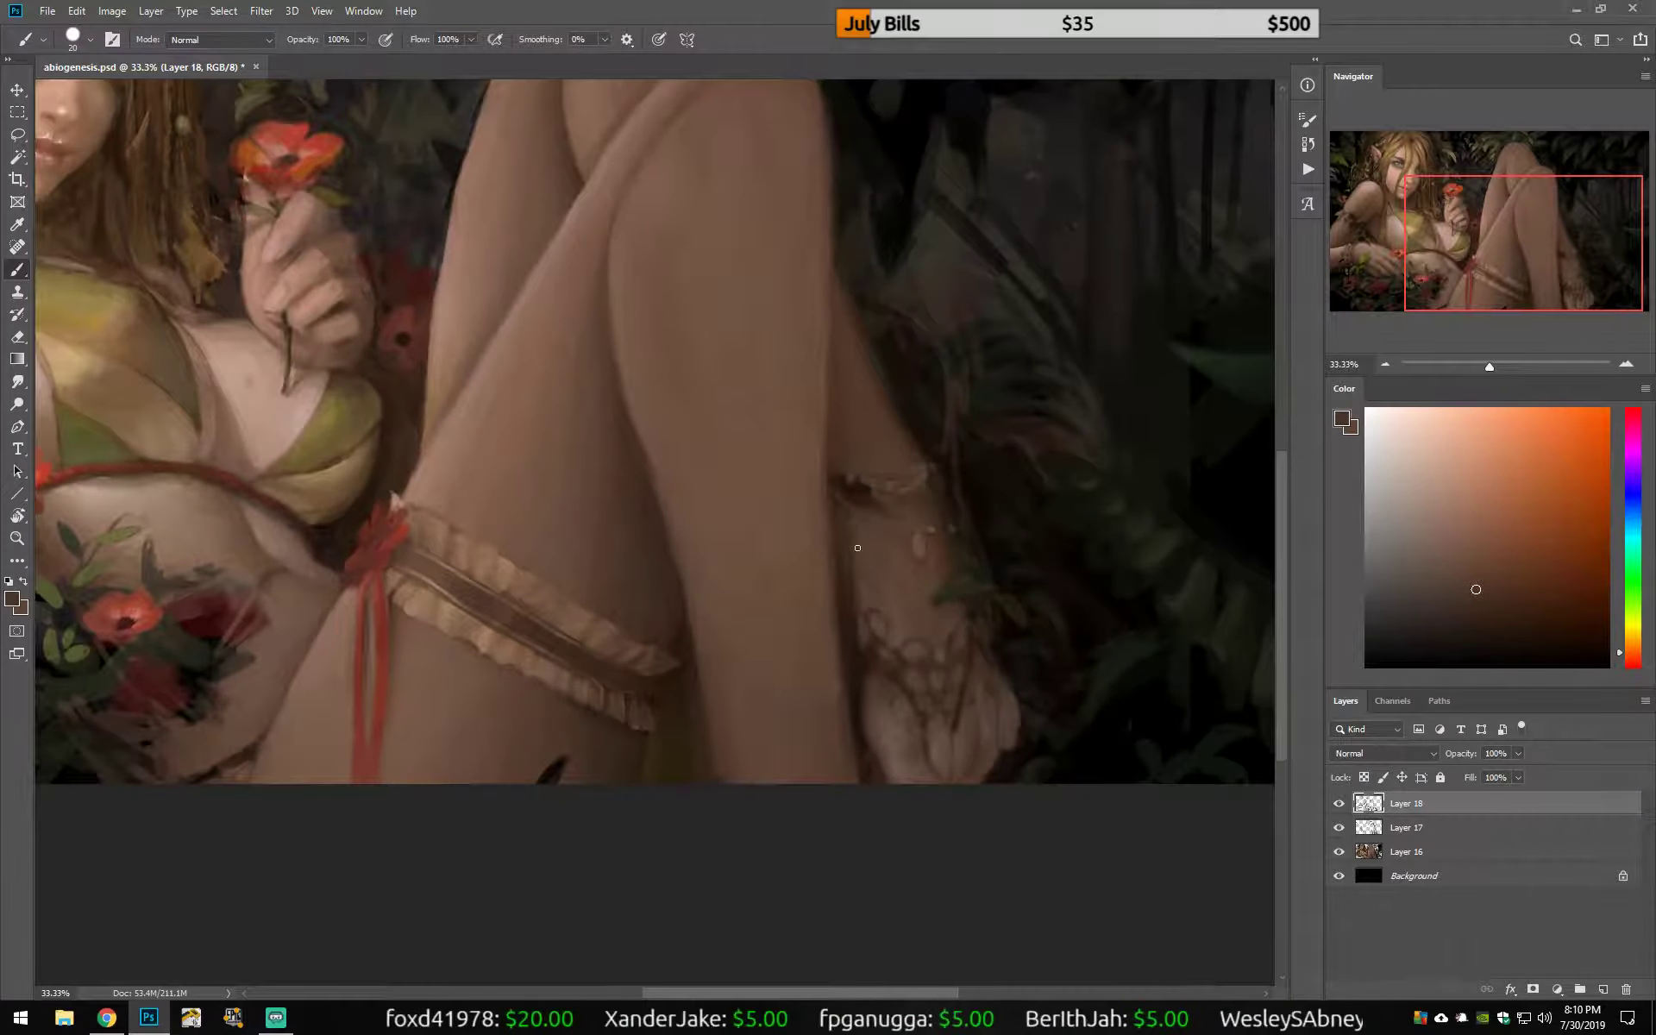
Step: Save the painting and sample dark shadow and leg browns
{"action": "key", "text": "ctrl+s"}
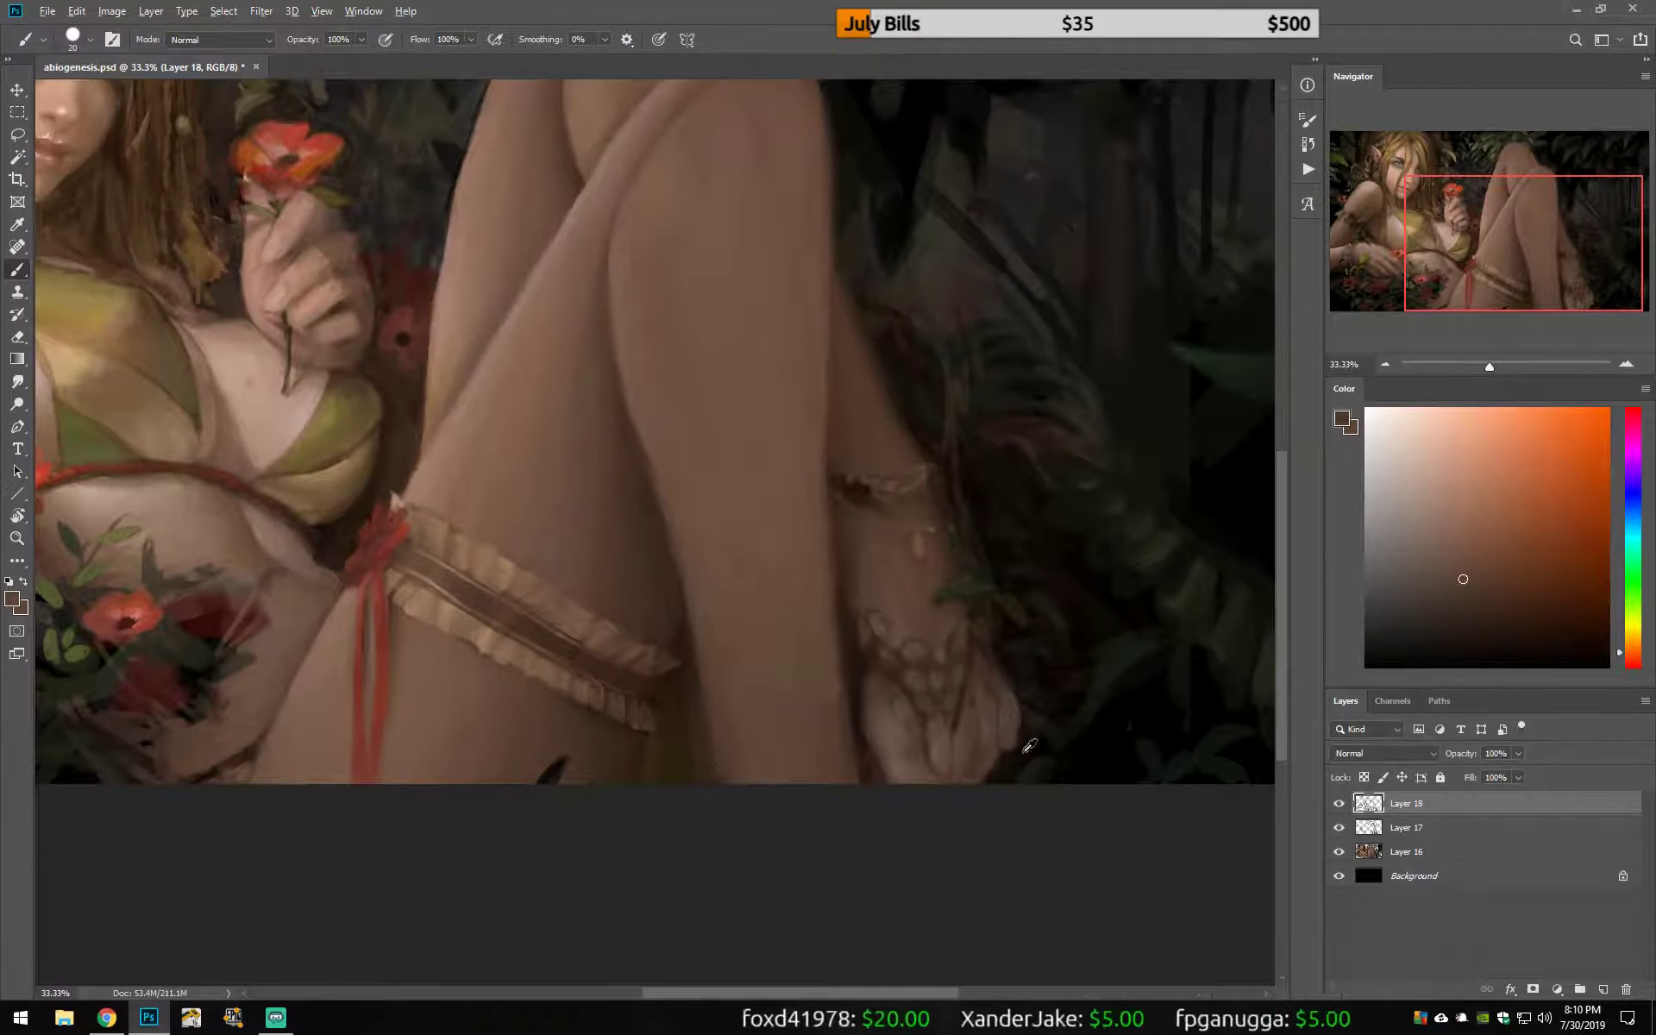
{"action": "left_click", "coordinate": [965, 750], "text": "alt"}
{"action": "scroll", "coordinate": [1003, 742], "scroll_direction": "up", "scroll_amount": 3}
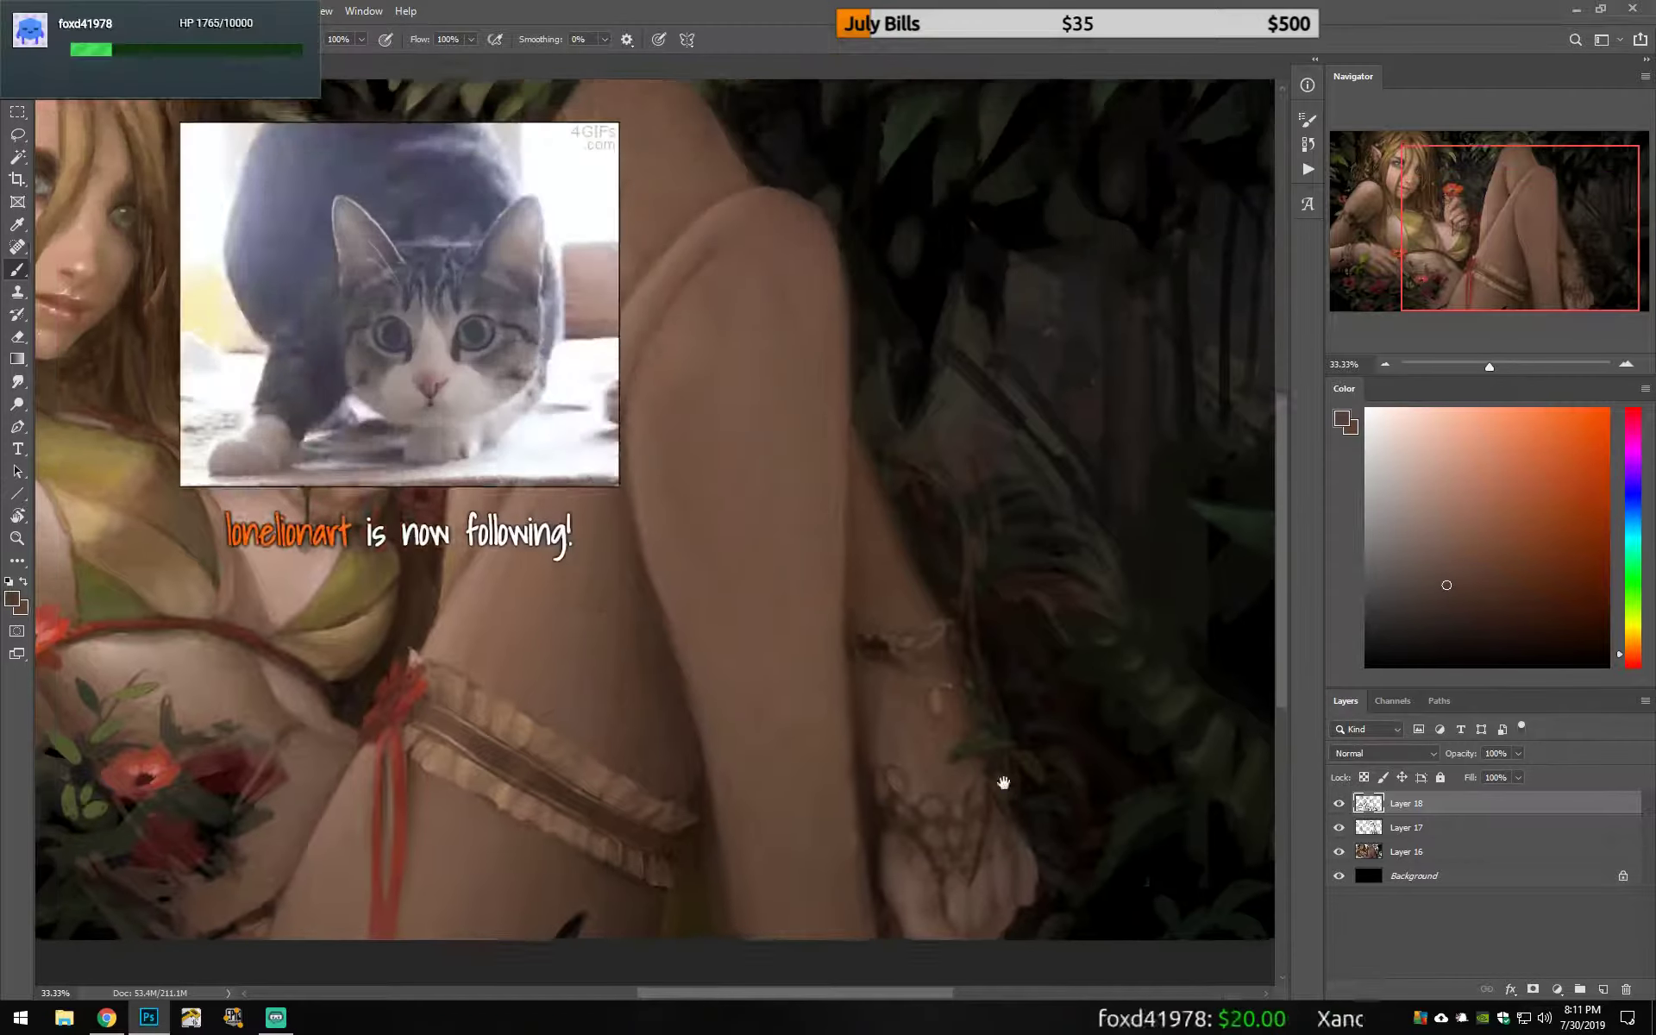
{"action": "scroll", "coordinate": [892, 758], "scroll_direction": "down", "scroll_amount": 2}
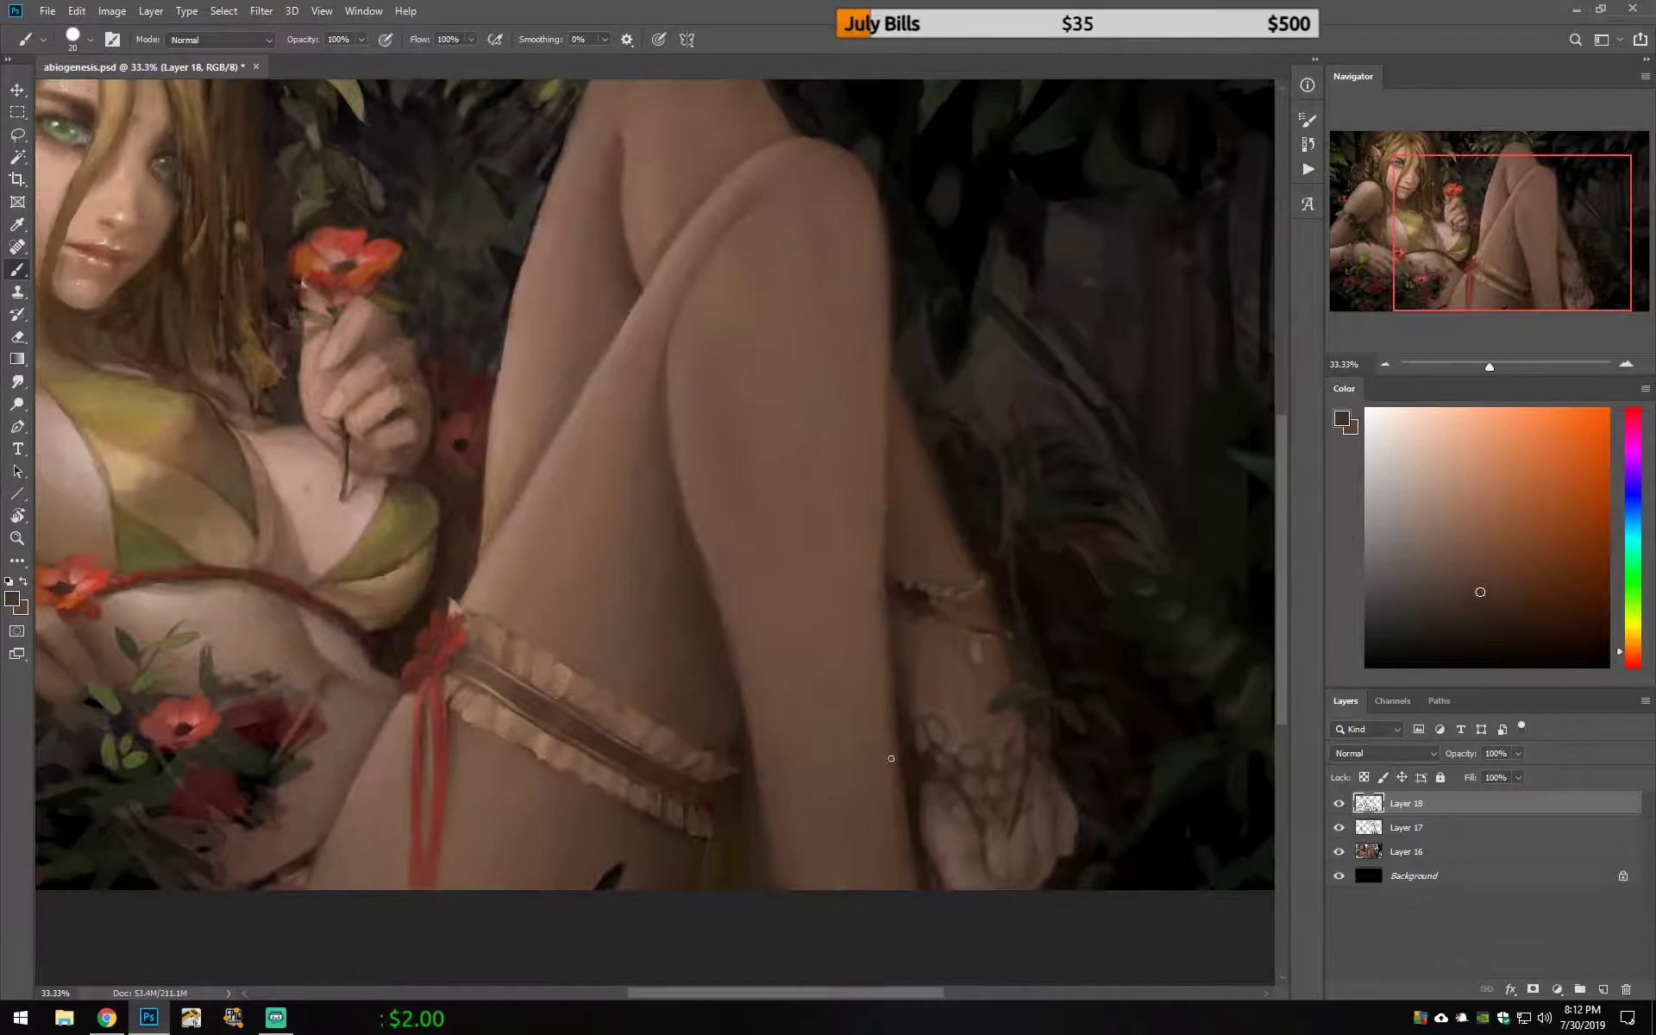
{"action": "left_click", "coordinate": [754, 857], "text": "alt"}
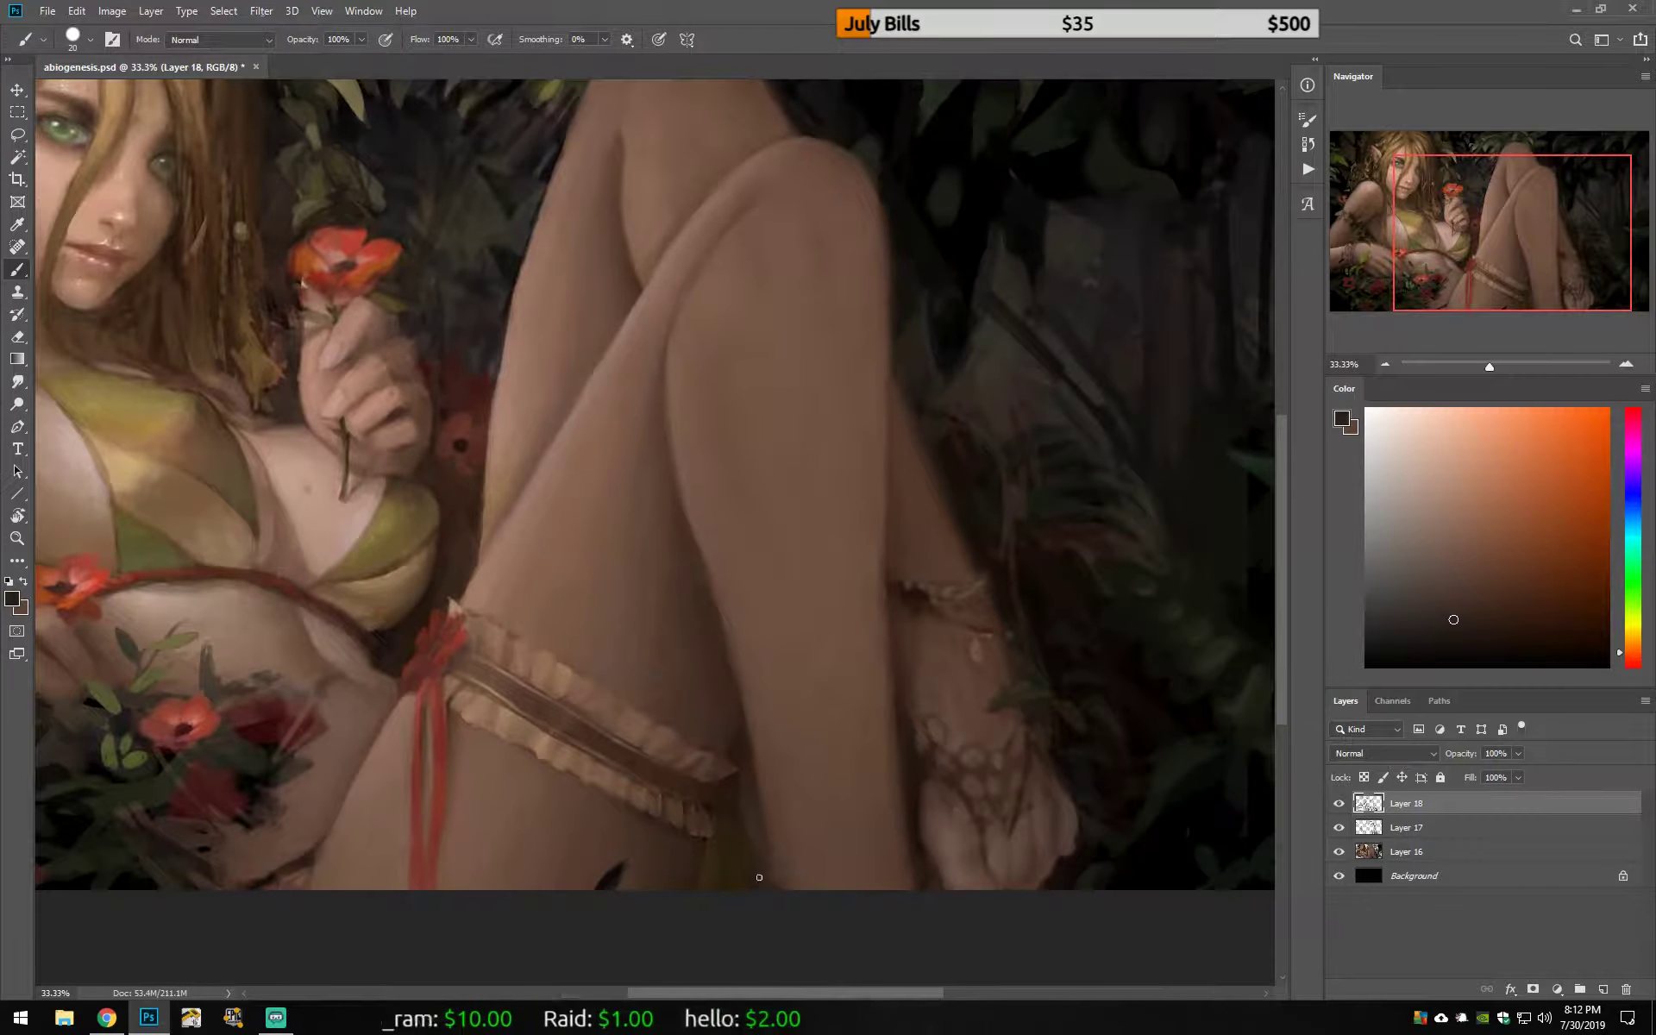
{"action": "left_click_drag", "start_coordinate": [759, 877], "coordinate": [967, 903]}
Step: Sample near-black and dark warm tones while bringing the torso and face into view
{"action": "left_click", "coordinate": [1115, 807], "text": "alt"}
{"action": "left_click", "coordinate": [1116, 798], "text": "alt"}
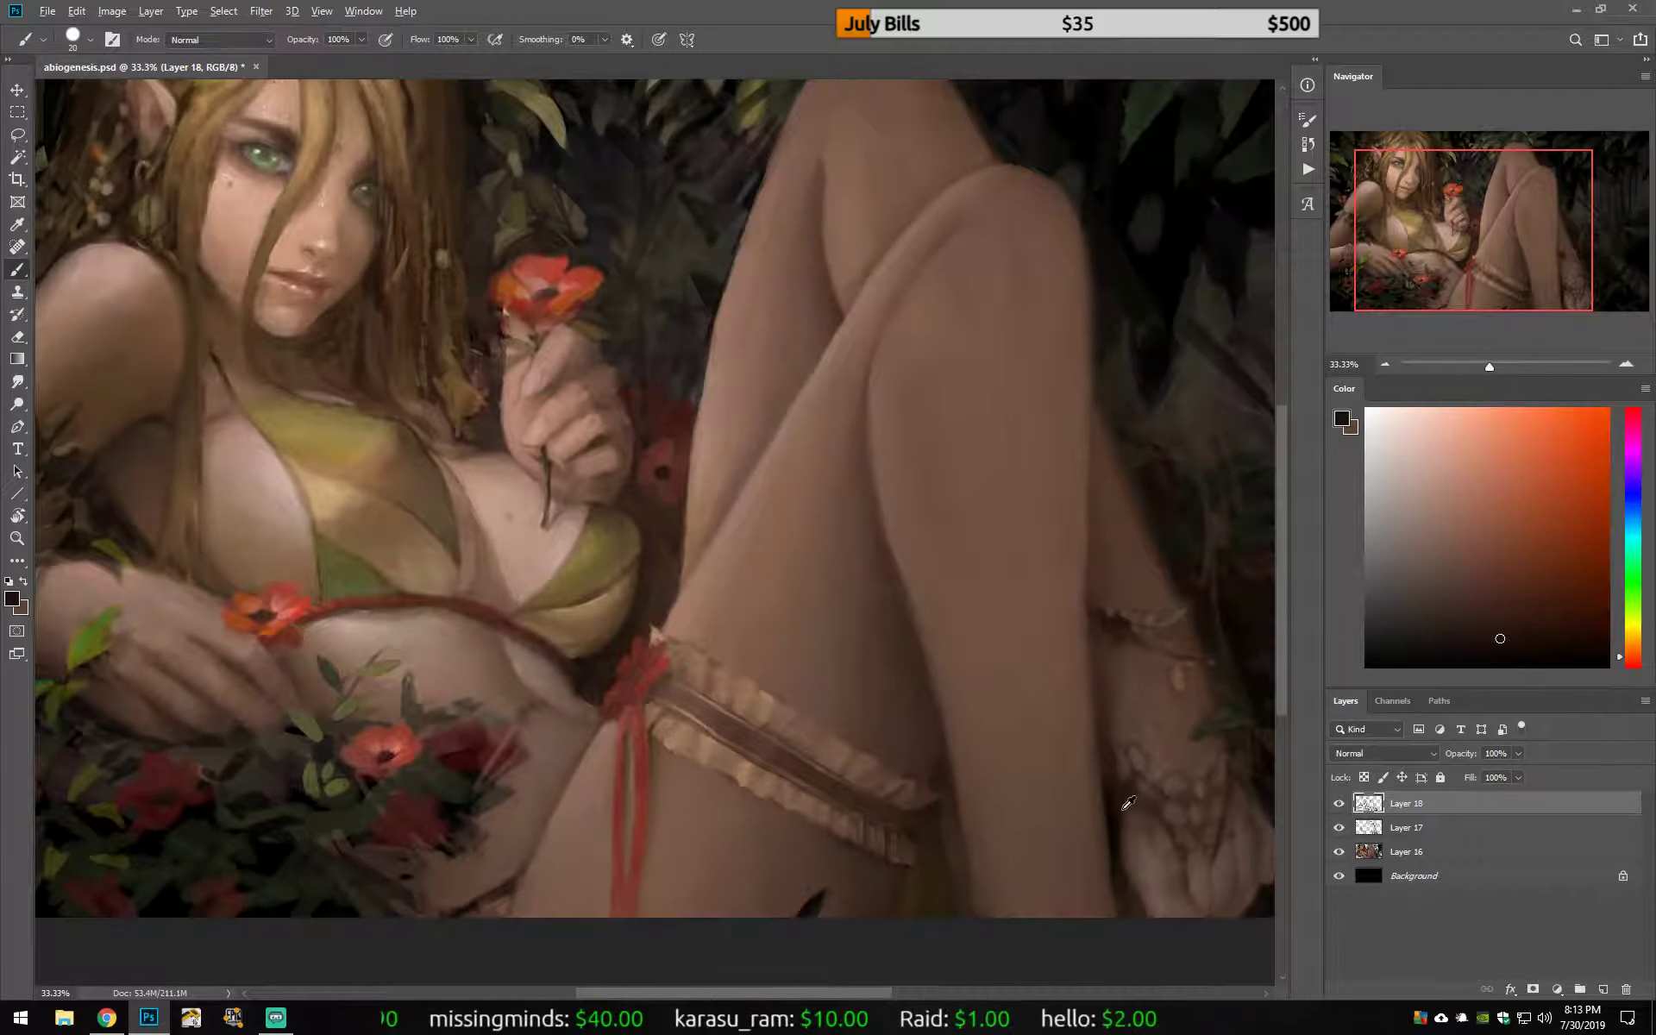
{"action": "left_click", "coordinate": [584, 670], "text": "alt"}
{"action": "left_click_drag", "start_coordinate": [583, 670], "coordinate": [825, 778]}
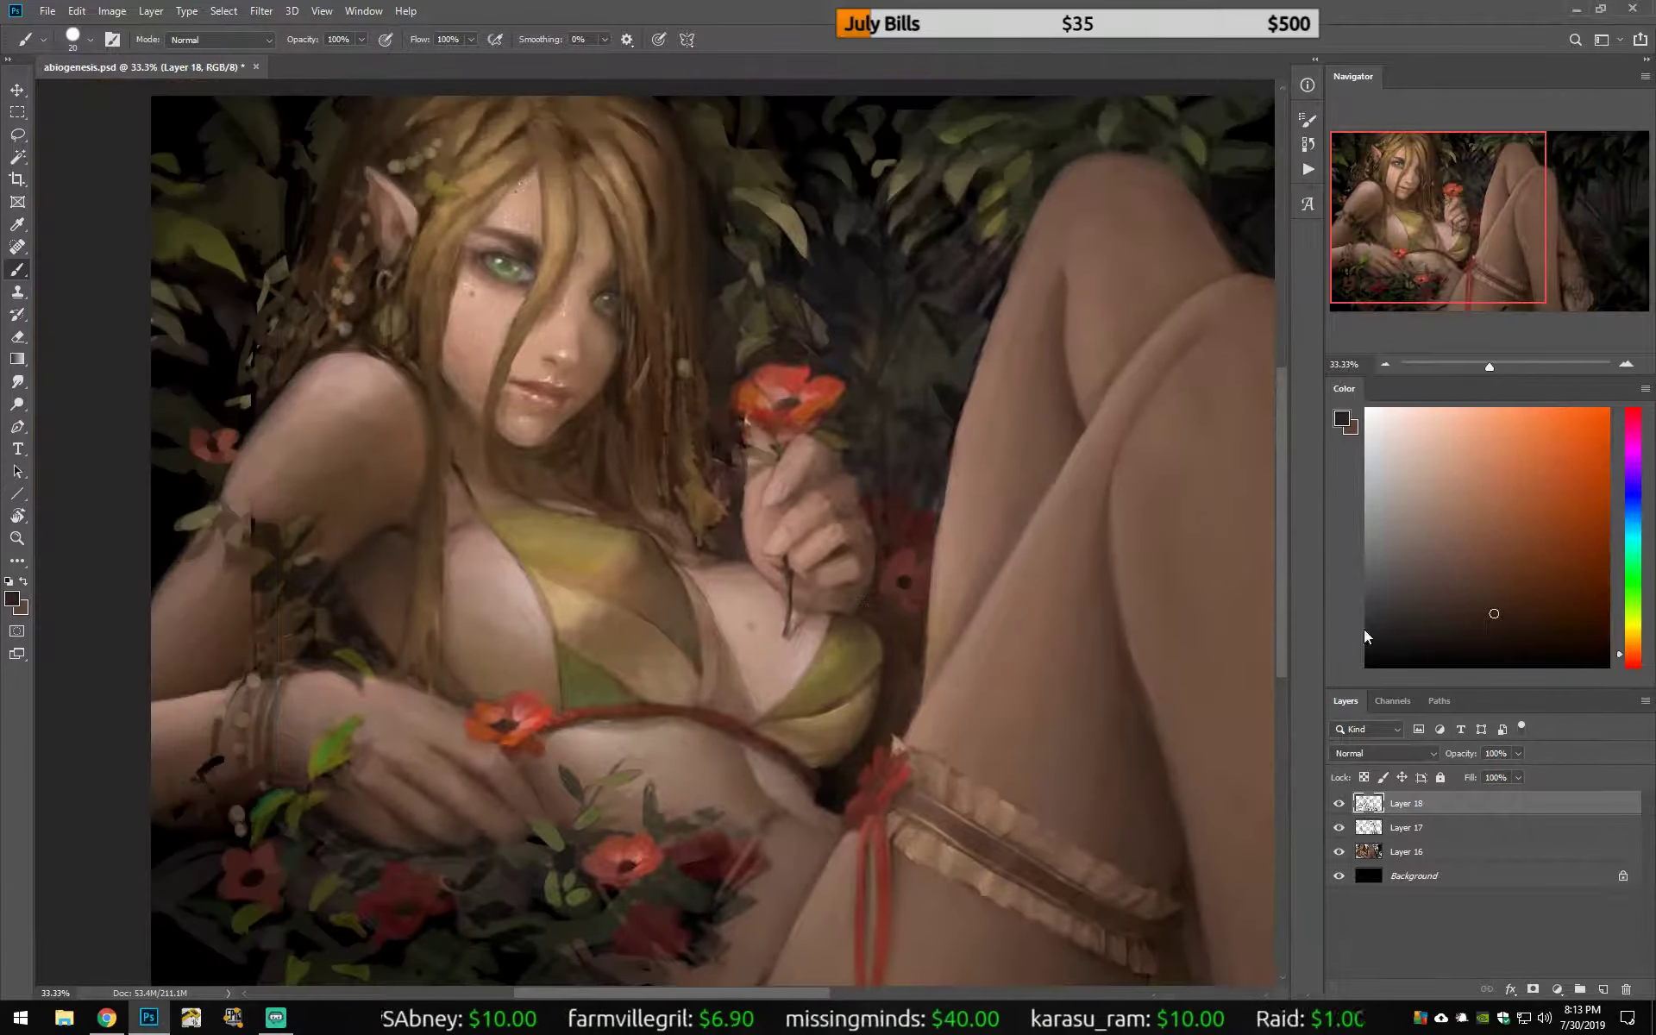
{"action": "left_click", "coordinate": [887, 621], "text": "alt"}
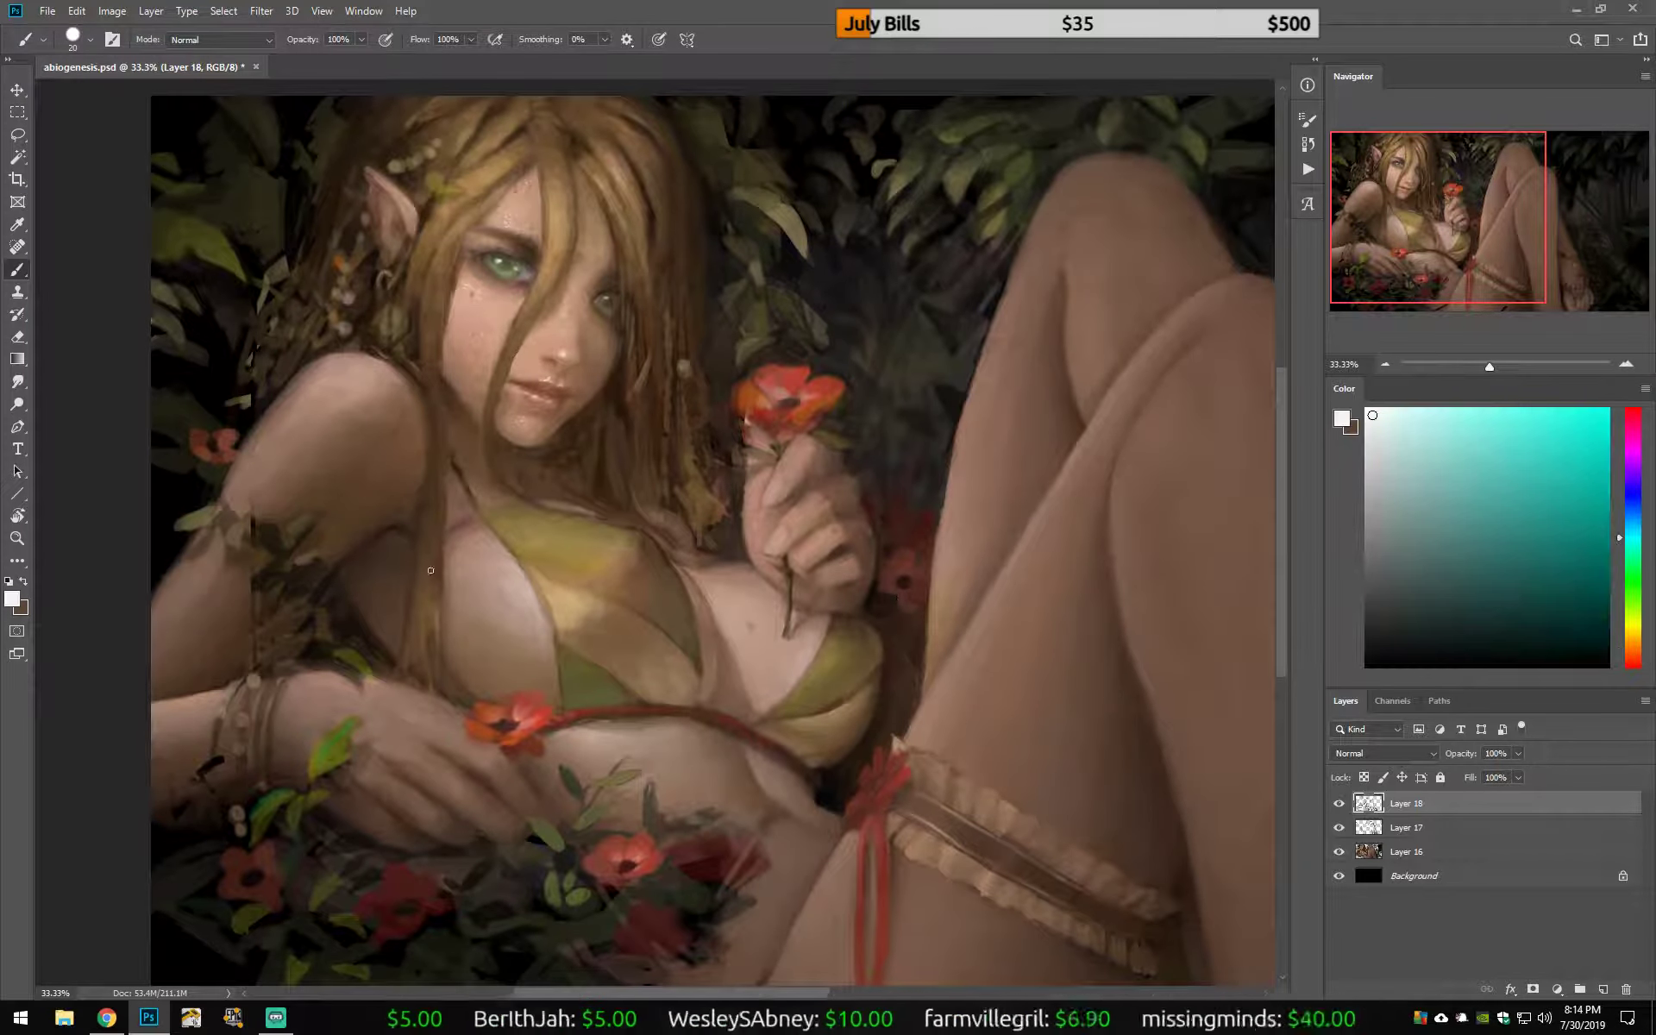
Step: Pick pink, beige and near-white highlights, shrink the brush, and settle on dark brown
{"action": "left_click", "coordinate": [1447, 447]}
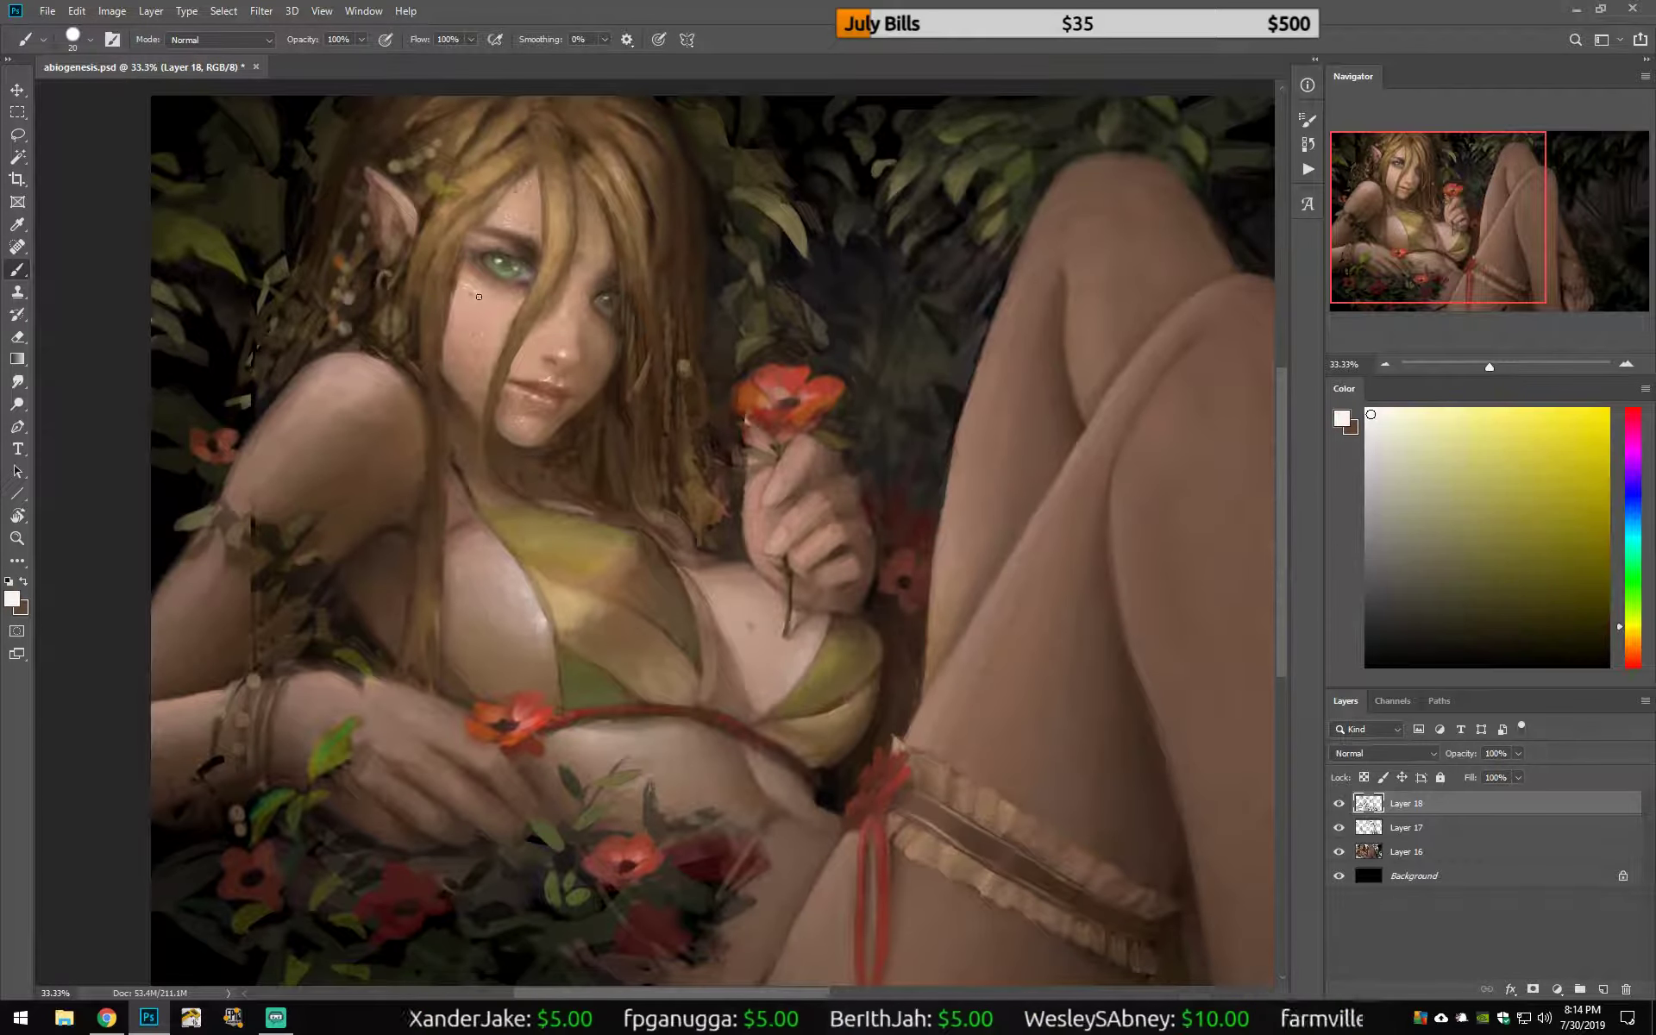
{"action": "left_click", "coordinate": [491, 303], "text": "alt"}
{"action": "left_click", "coordinate": [517, 212], "text": "alt"}
{"action": "key", "text": "bracketleft"}
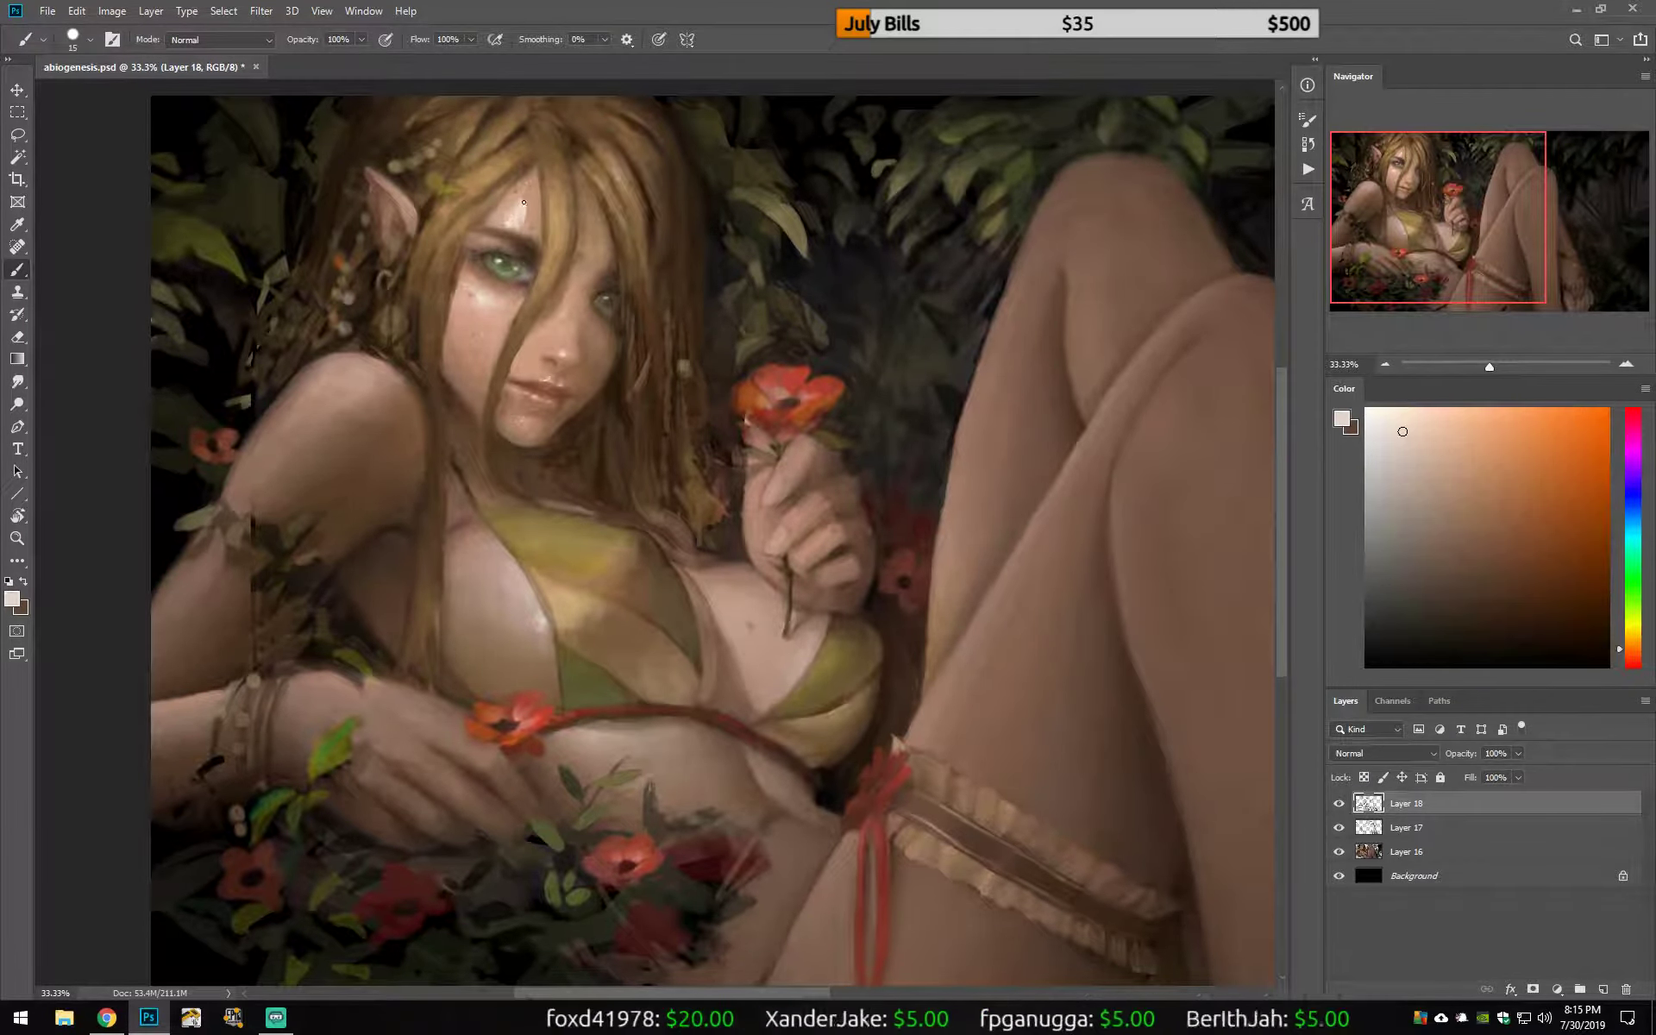
{"action": "left_click", "coordinate": [505, 204], "text": "alt"}
{"action": "left_click", "coordinate": [541, 293], "text": "alt"}
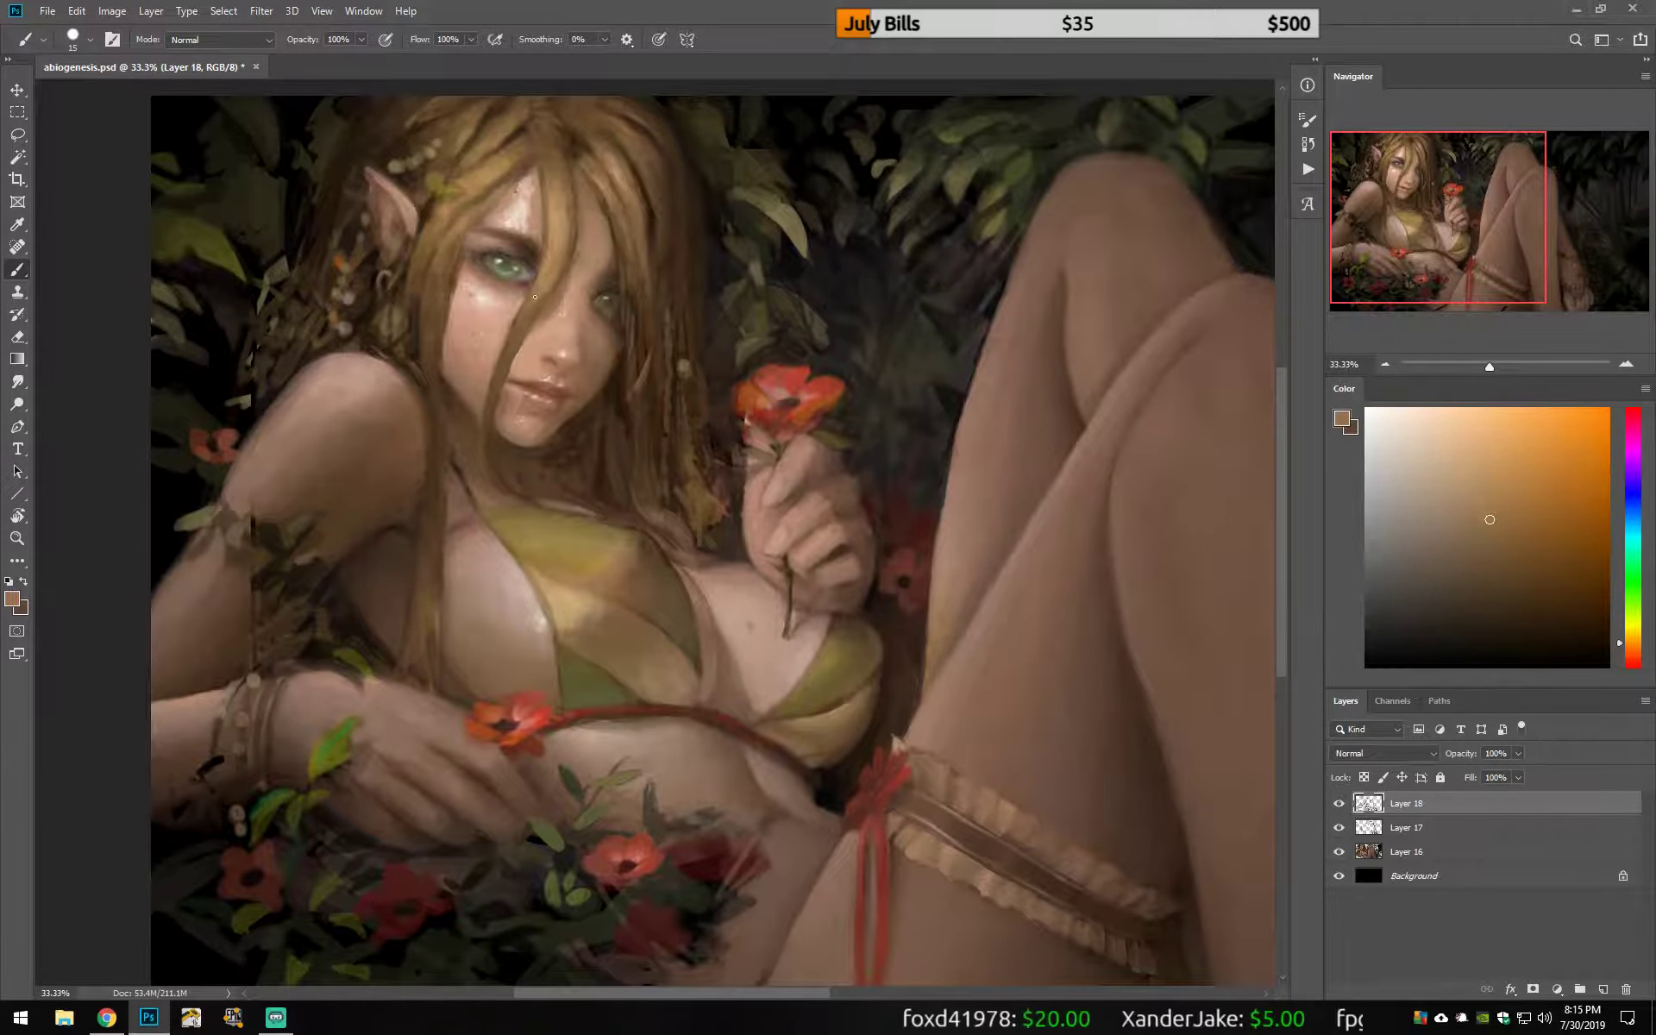
{"action": "left_click", "coordinate": [447, 458], "text": "alt"}
Step: Sample skin tones from the shoulder and hand, then unmirror the canvas
{"action": "left_click", "coordinate": [375, 534], "text": "alt"}
{"action": "left_click", "coordinate": [421, 480], "text": "alt"}
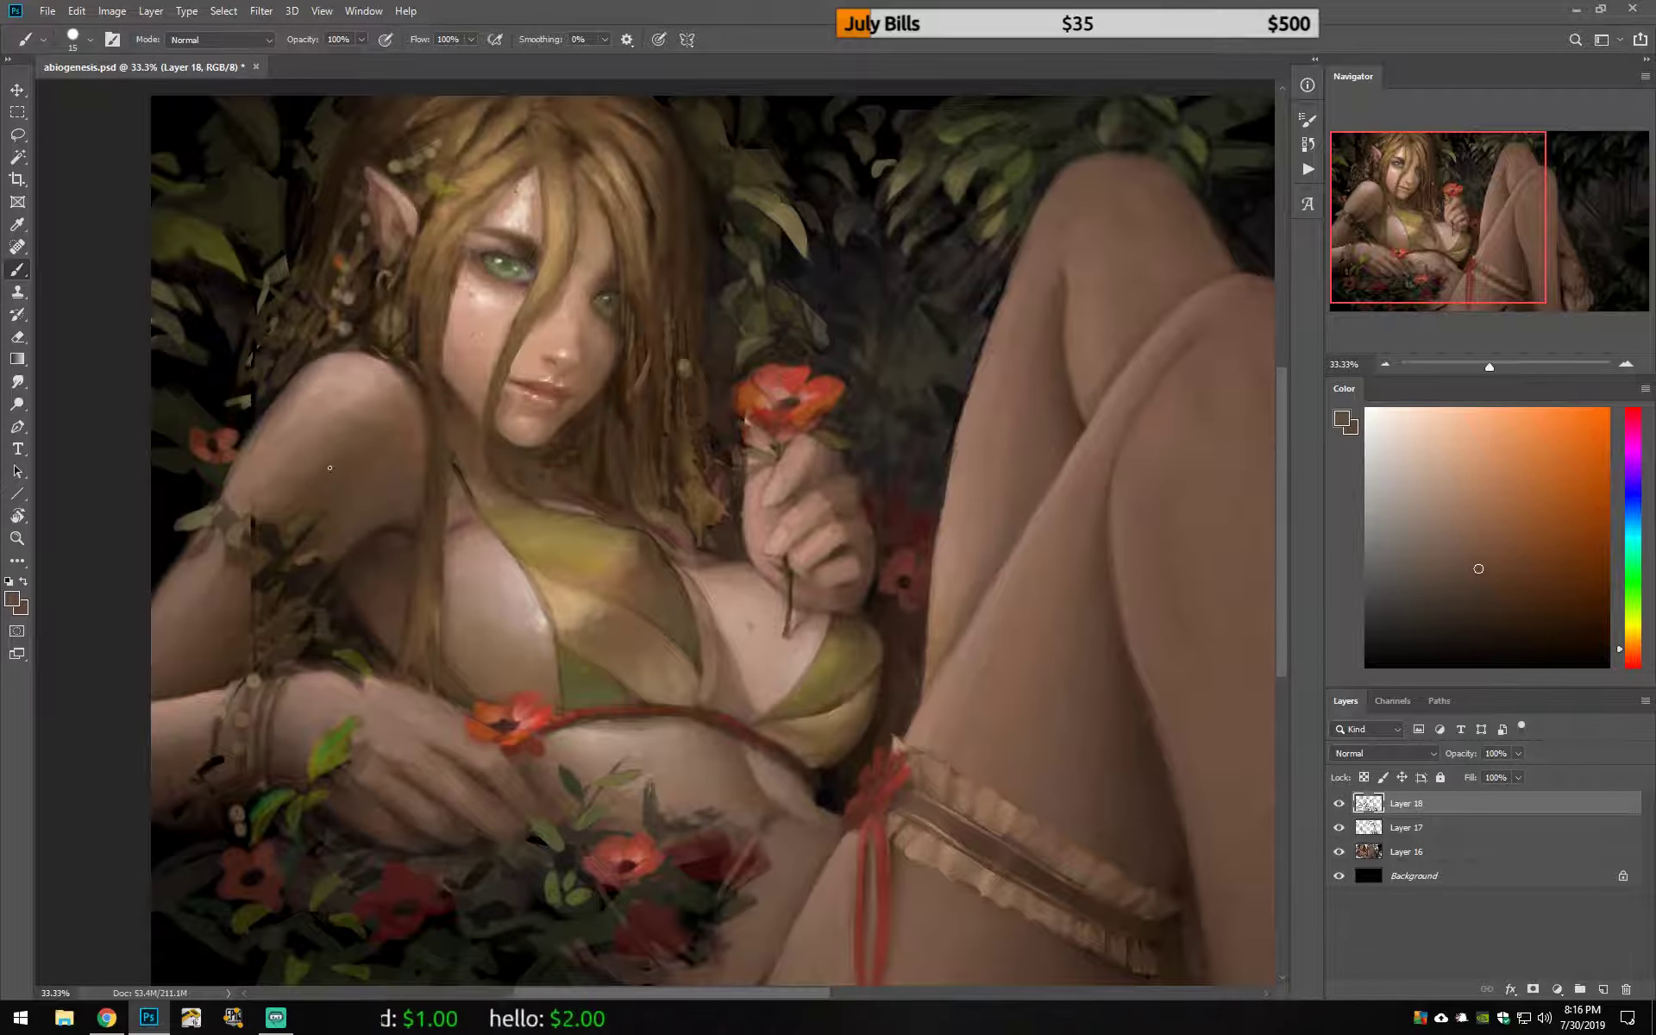
{"action": "left_click", "coordinate": [329, 467], "text": "alt"}
{"action": "left_click", "coordinate": [327, 556], "text": "alt"}
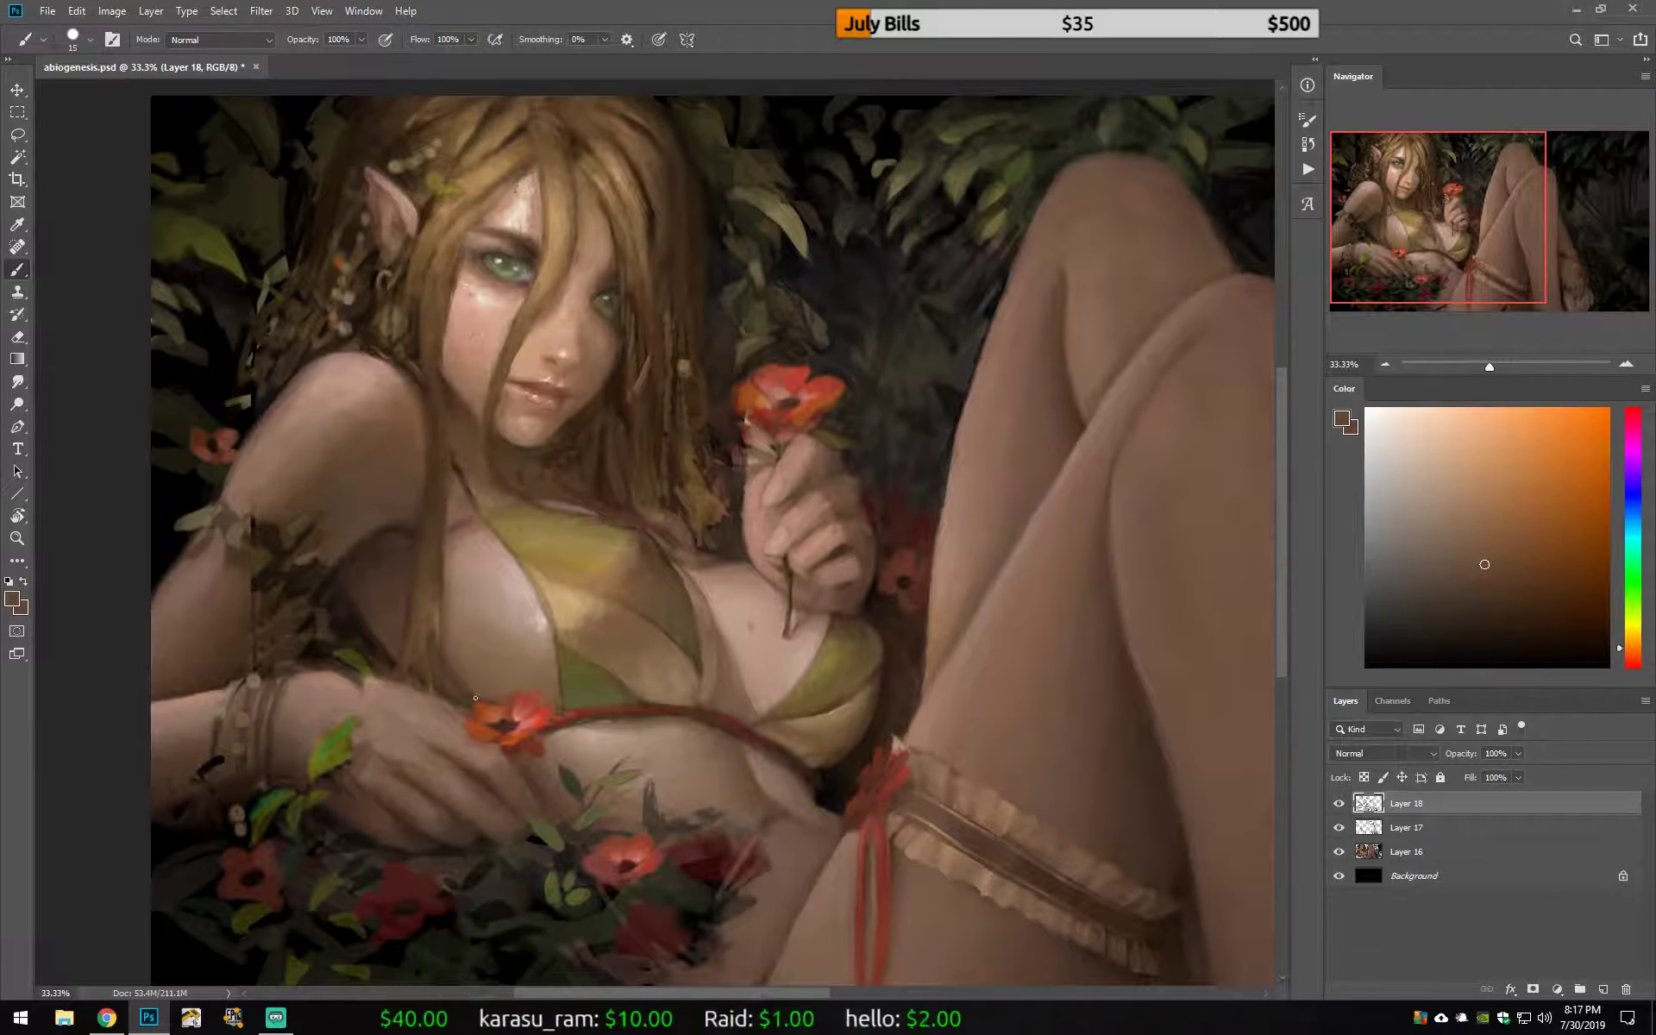
{"action": "left_click", "coordinate": [215, 667], "text": "alt"}
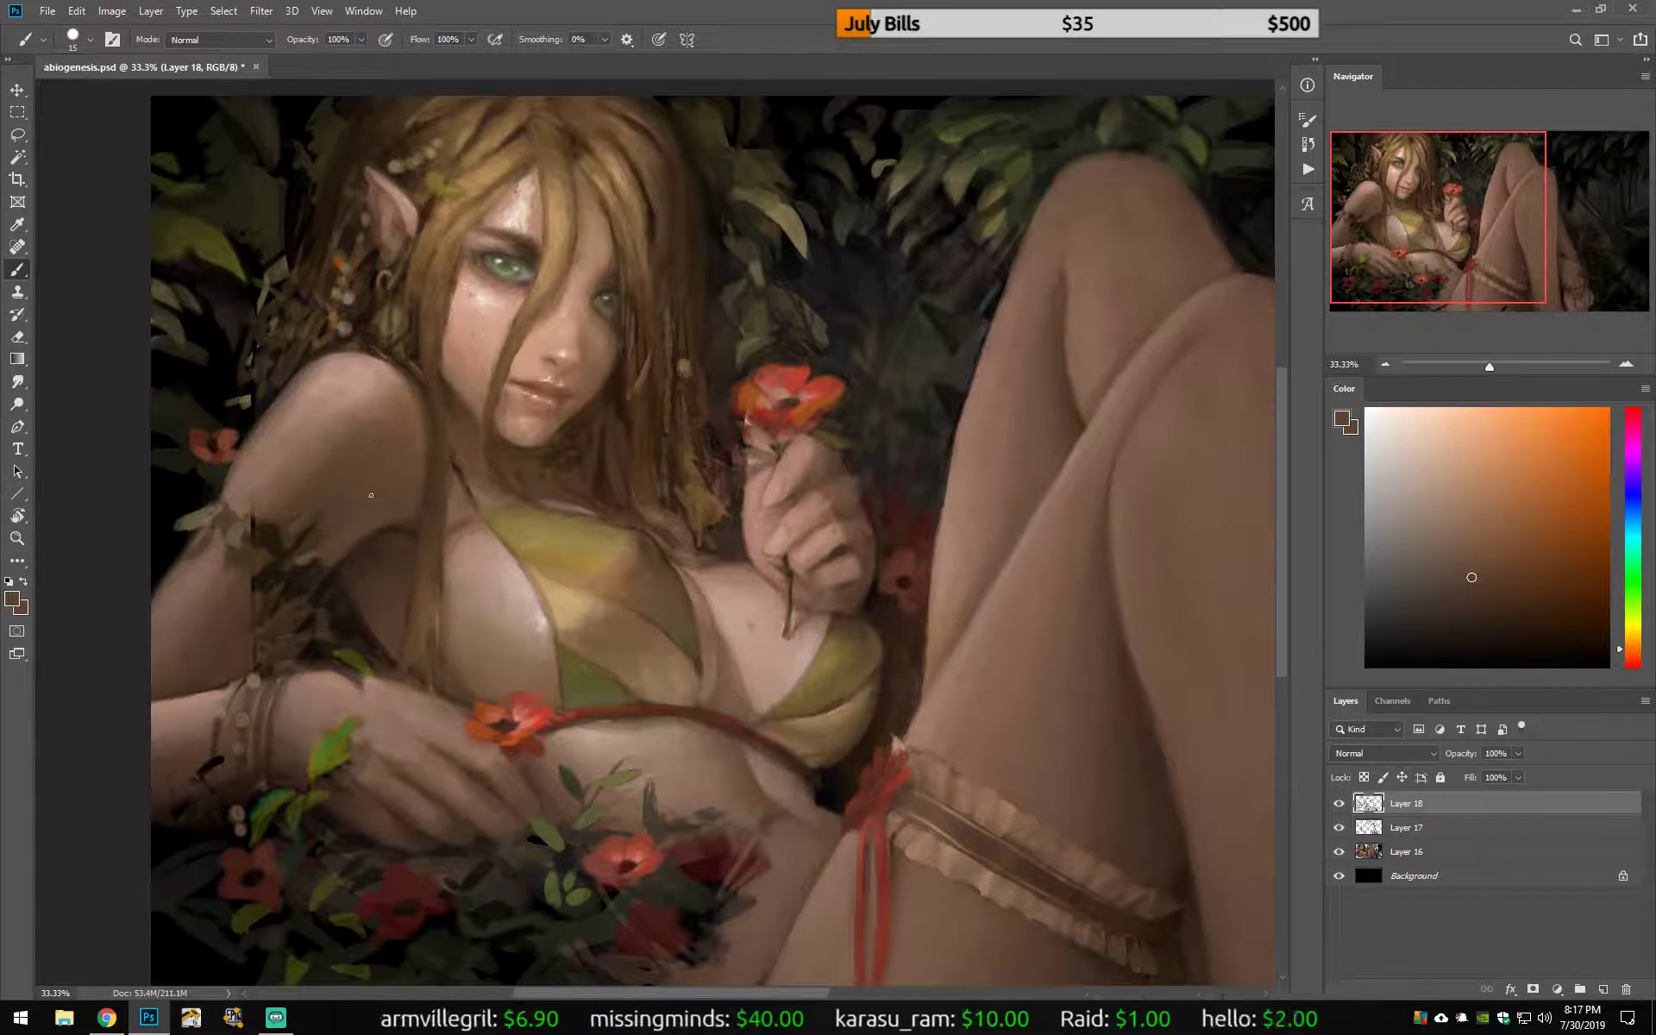
{"action": "left_click", "coordinate": [350, 463], "text": "alt"}
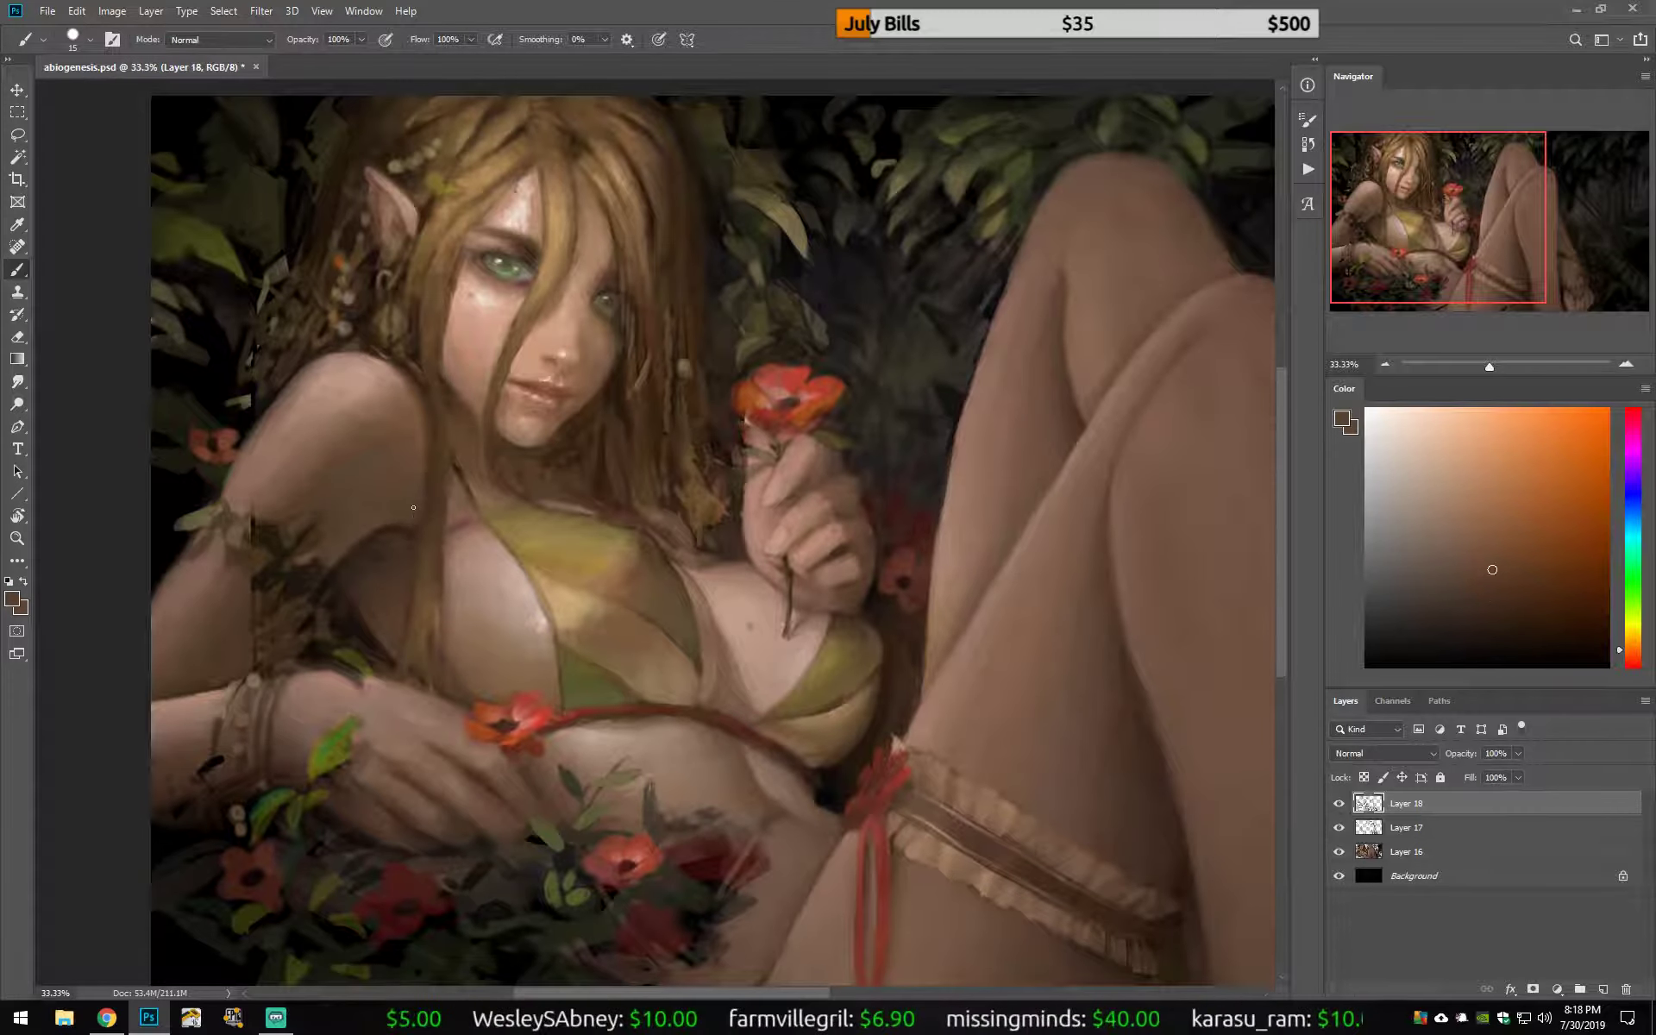
{"action": "key", "text": "h"}
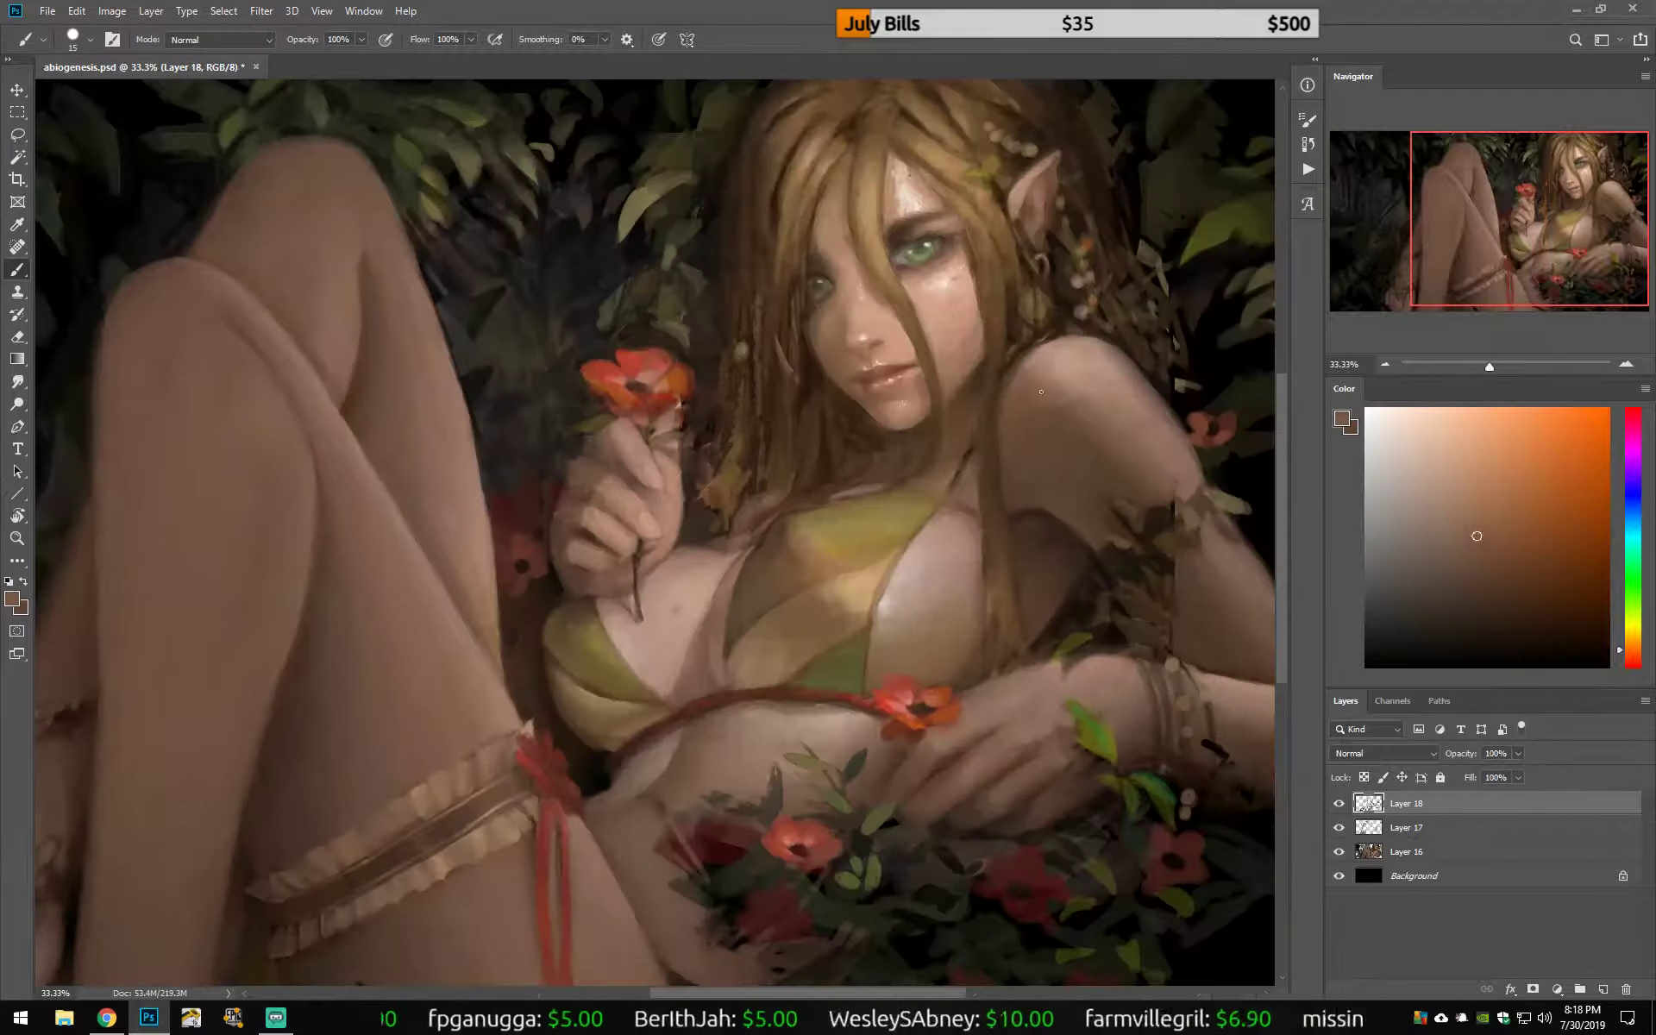
Step: Pick browns, then paint red petal strokes and dabs into the lower foliage
{"action": "left_click", "coordinate": [1041, 392], "text": "alt"}
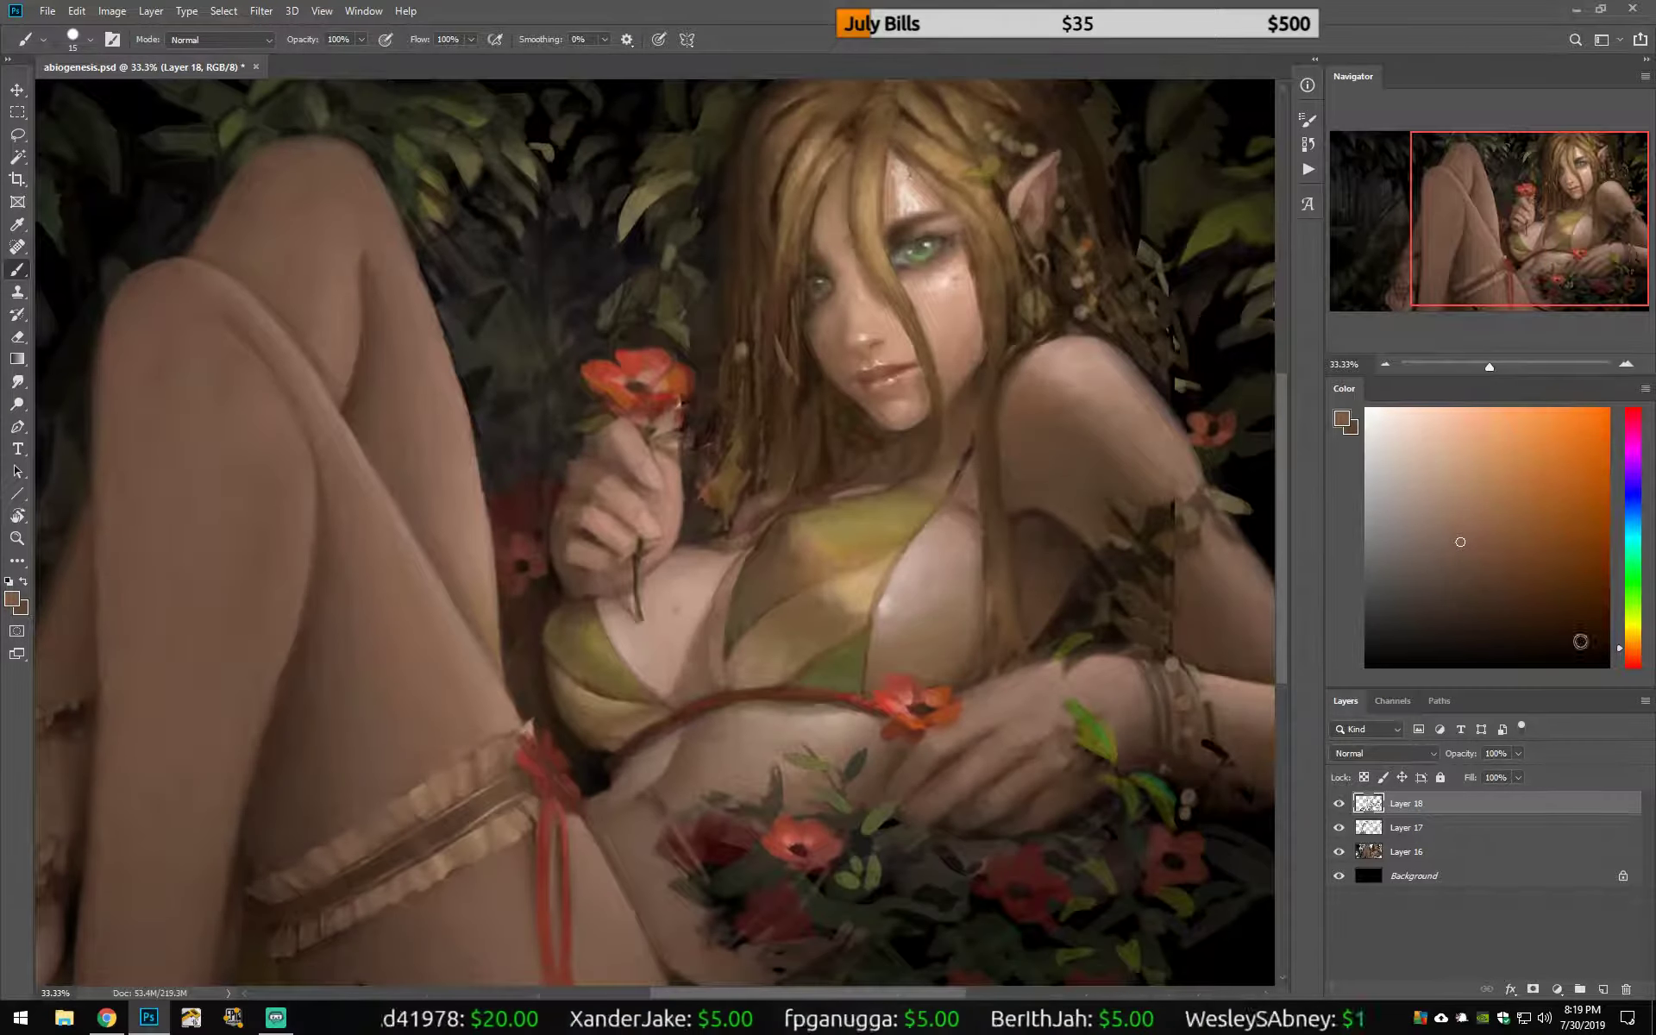
{"action": "scroll", "coordinate": [825, 824], "scroll_direction": "down", "scroll_amount": 3}
{"action": "left_click", "coordinate": [825, 824], "text": "alt"}
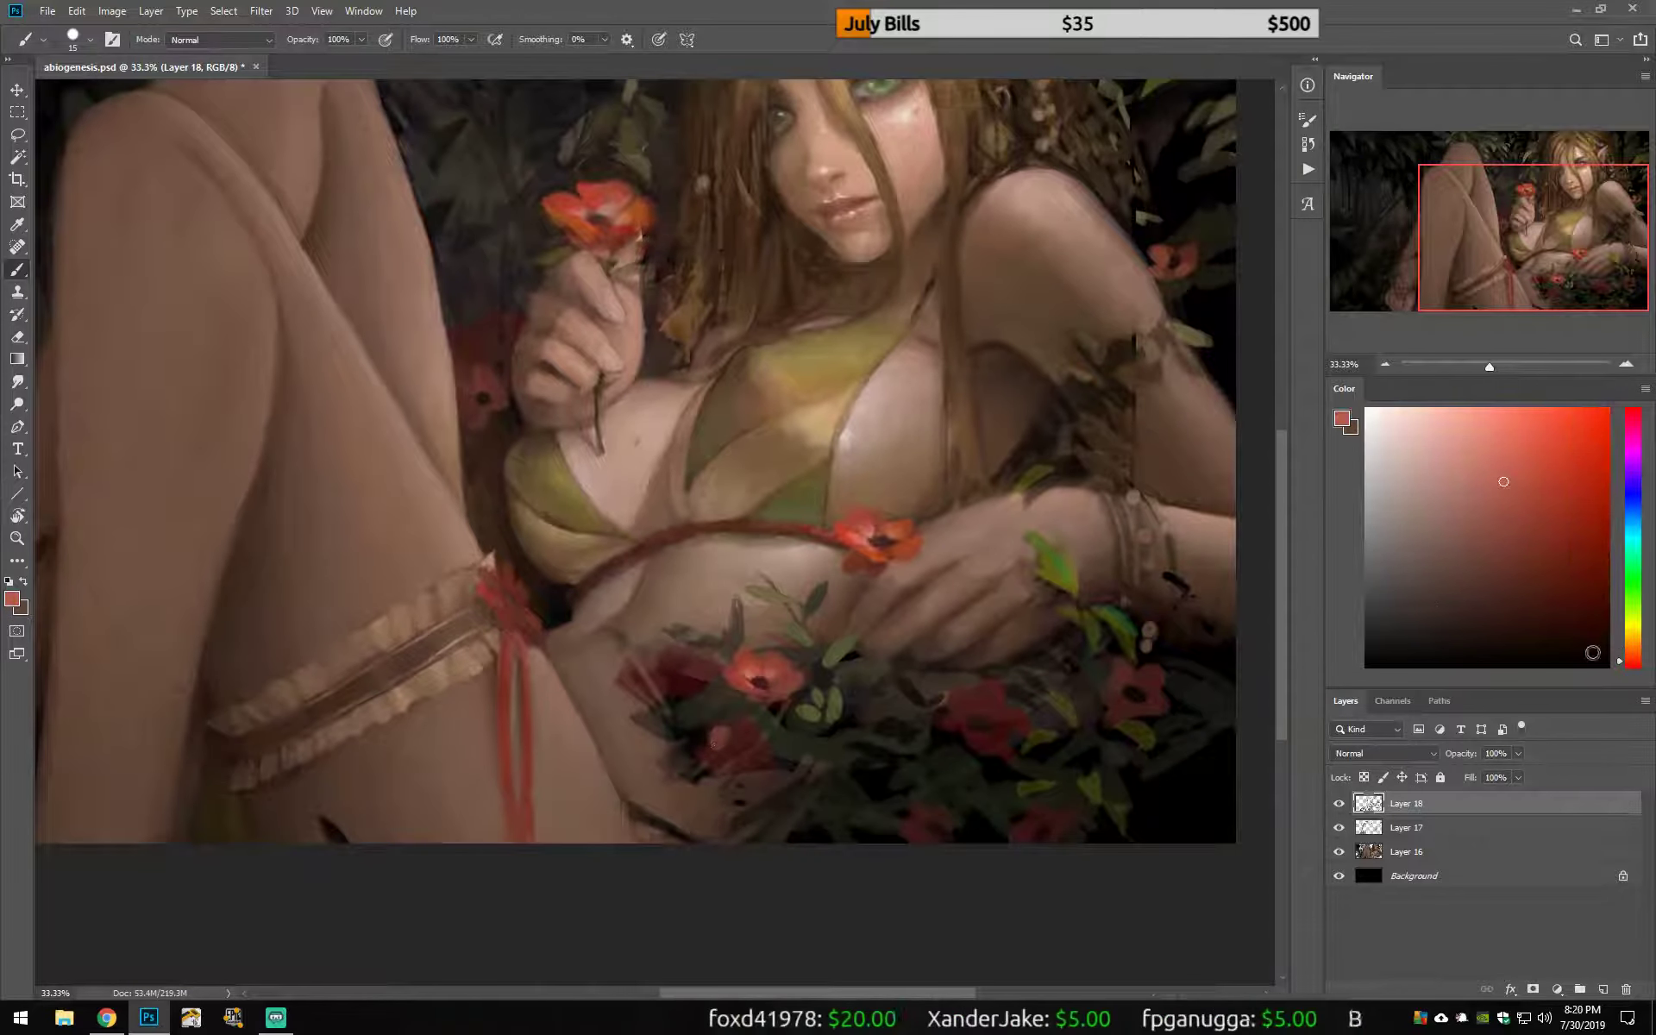
{"action": "left_click", "coordinate": [653, 830], "text": "alt"}
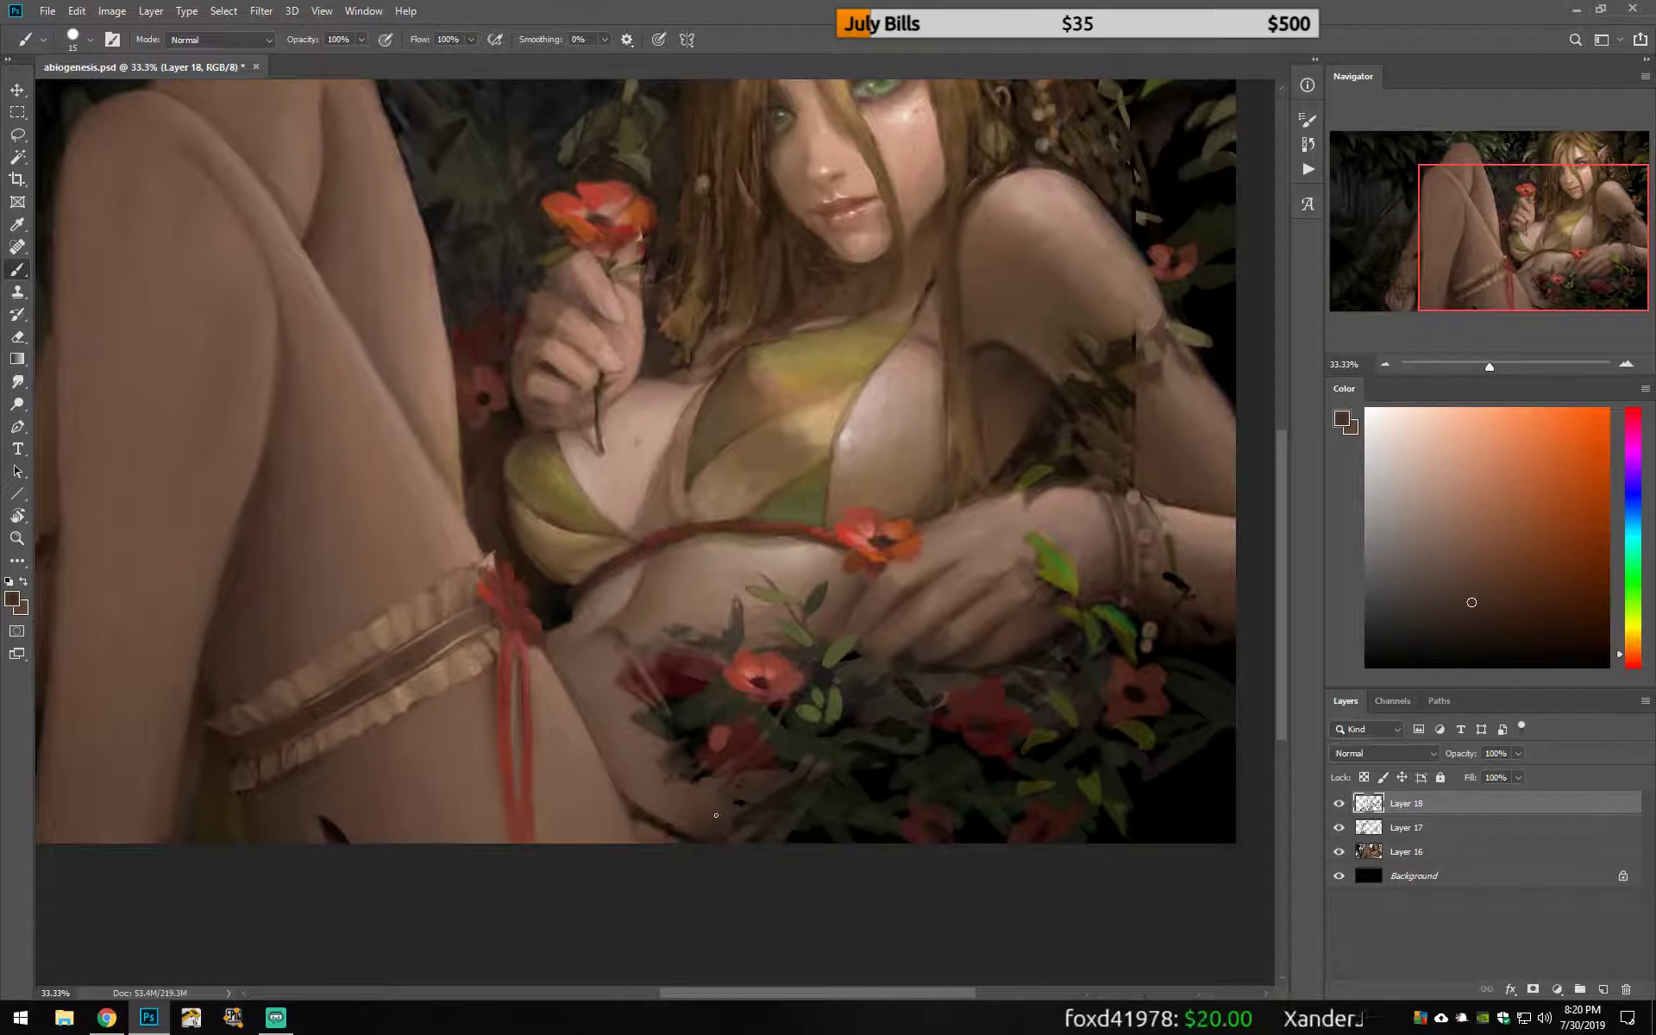
{"action": "left_click", "coordinate": [681, 822], "text": "alt"}
{"action": "left_click", "coordinate": [759, 682], "text": "alt"}
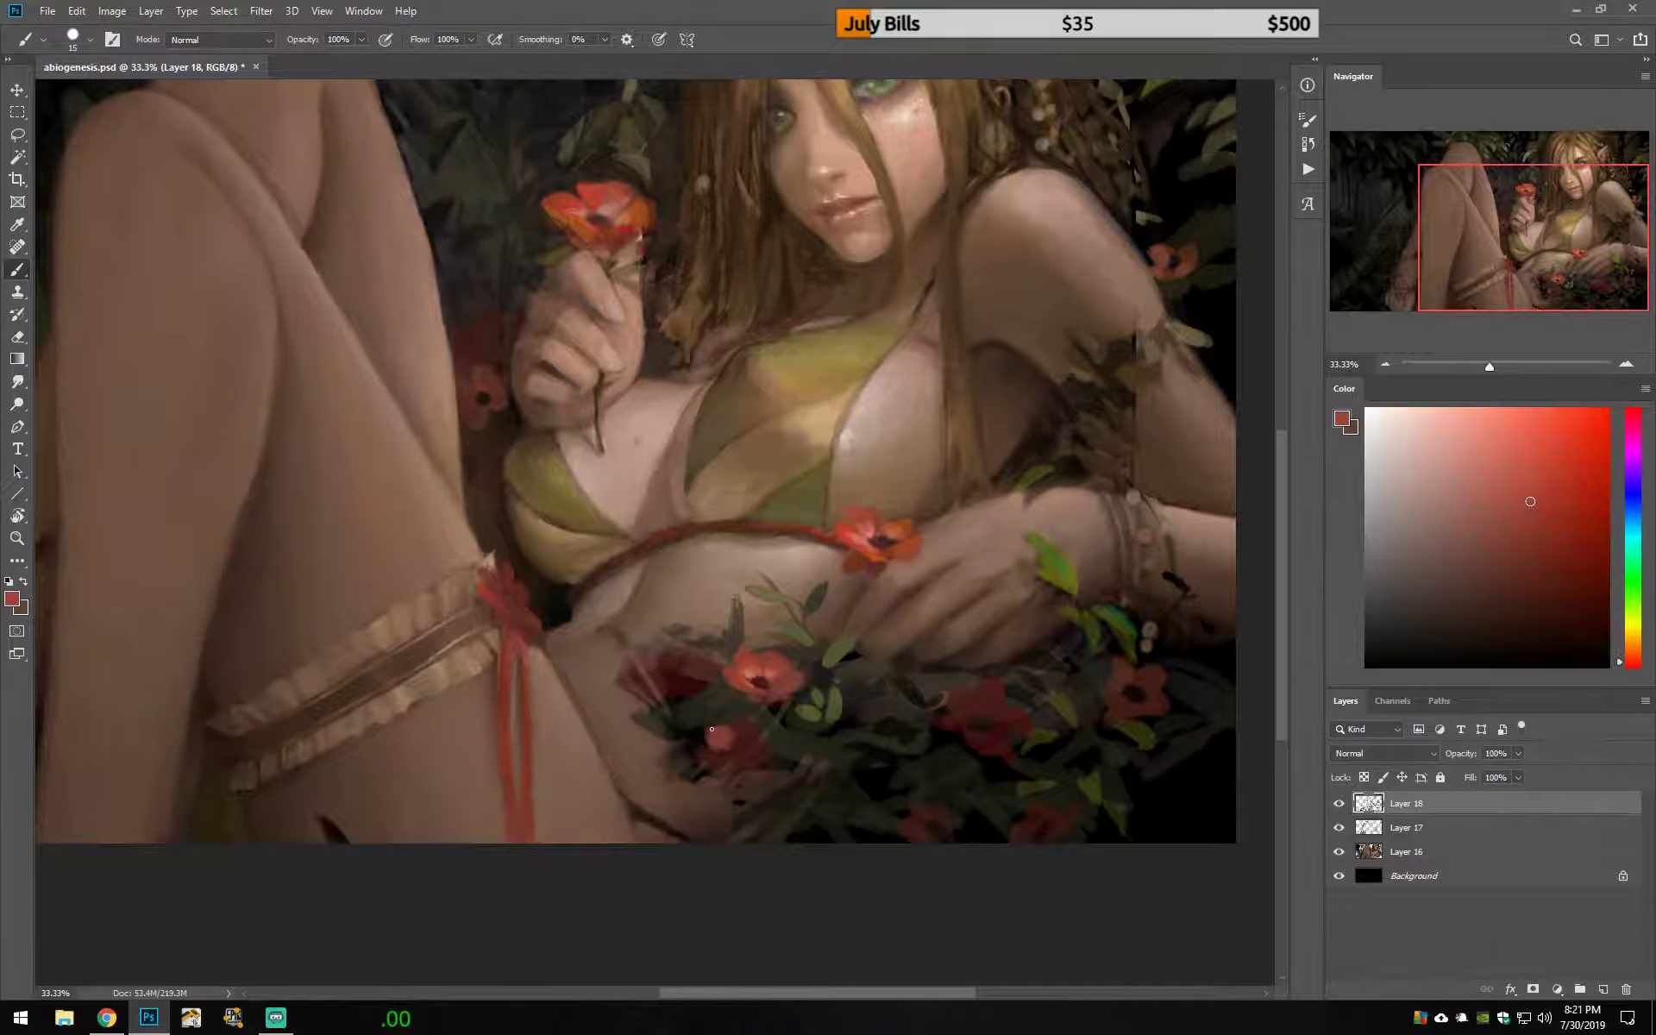
{"action": "left_click_drag", "start_coordinate": [703, 742], "coordinate": [764, 755]}
{"action": "left_click", "coordinate": [703, 807], "text": "alt"}
Step: Mirror the canvas, sample olive foliage, and paint a dark red stem below the flower
{"action": "key", "text": "h"}
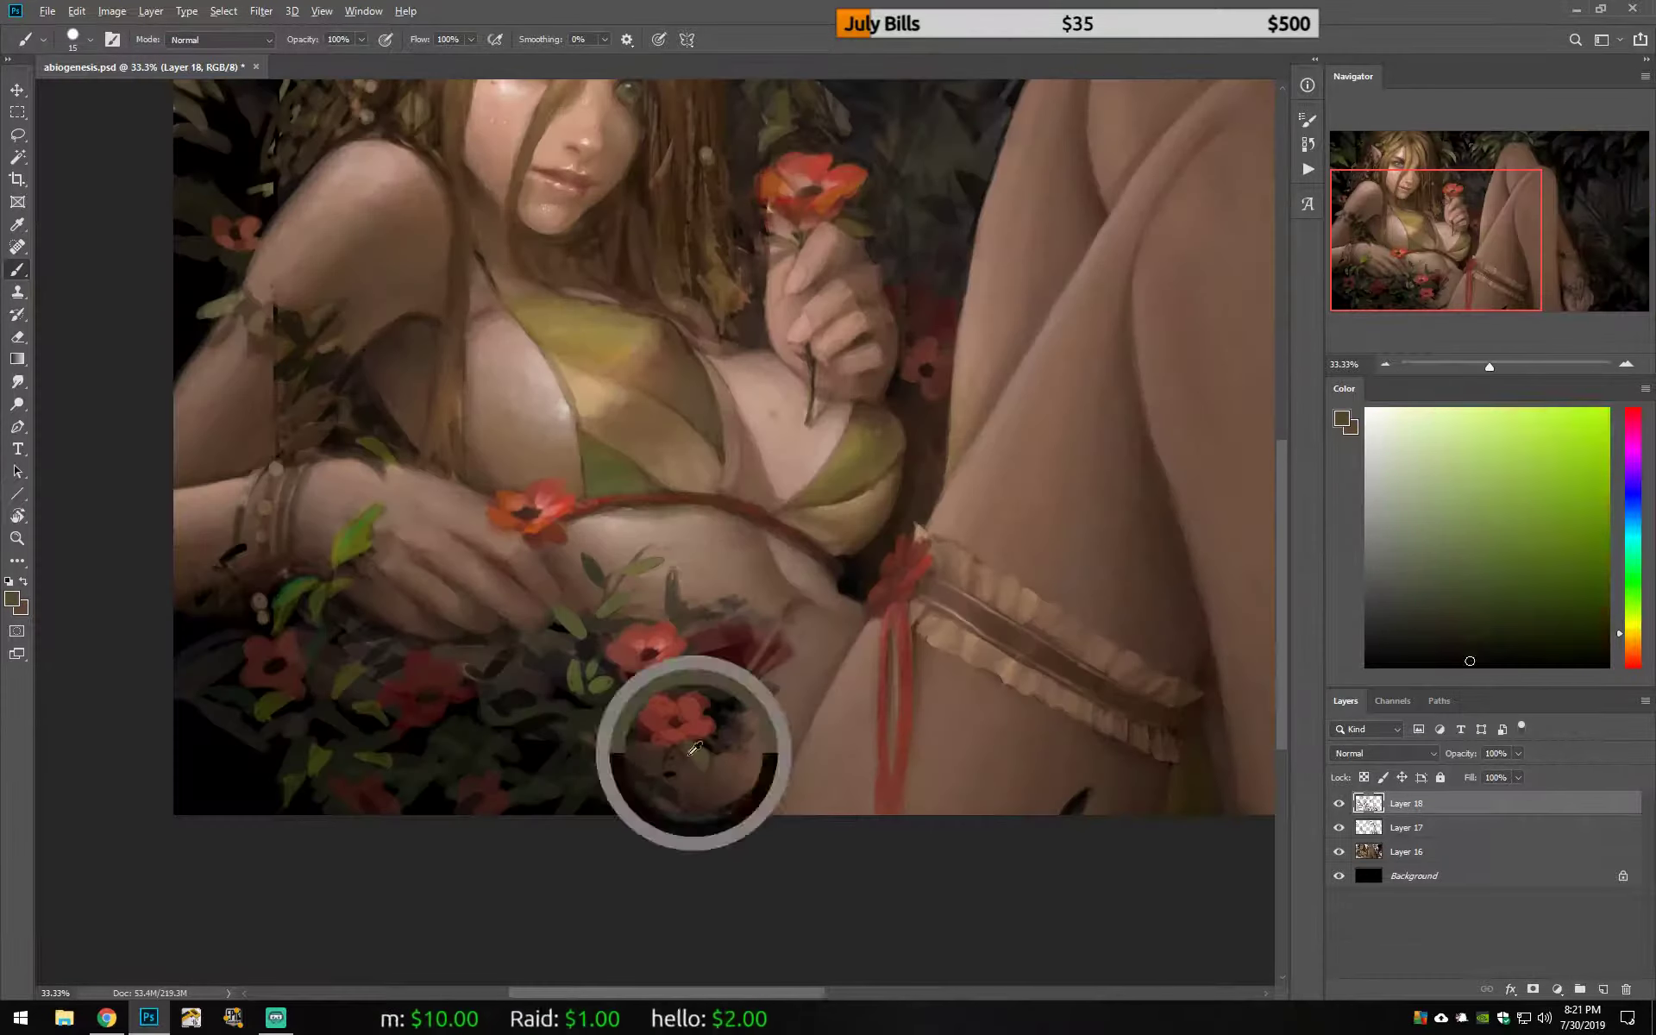
{"action": "left_click", "coordinate": [632, 764], "text": "alt"}
{"action": "left_click", "coordinate": [698, 753], "text": "alt"}
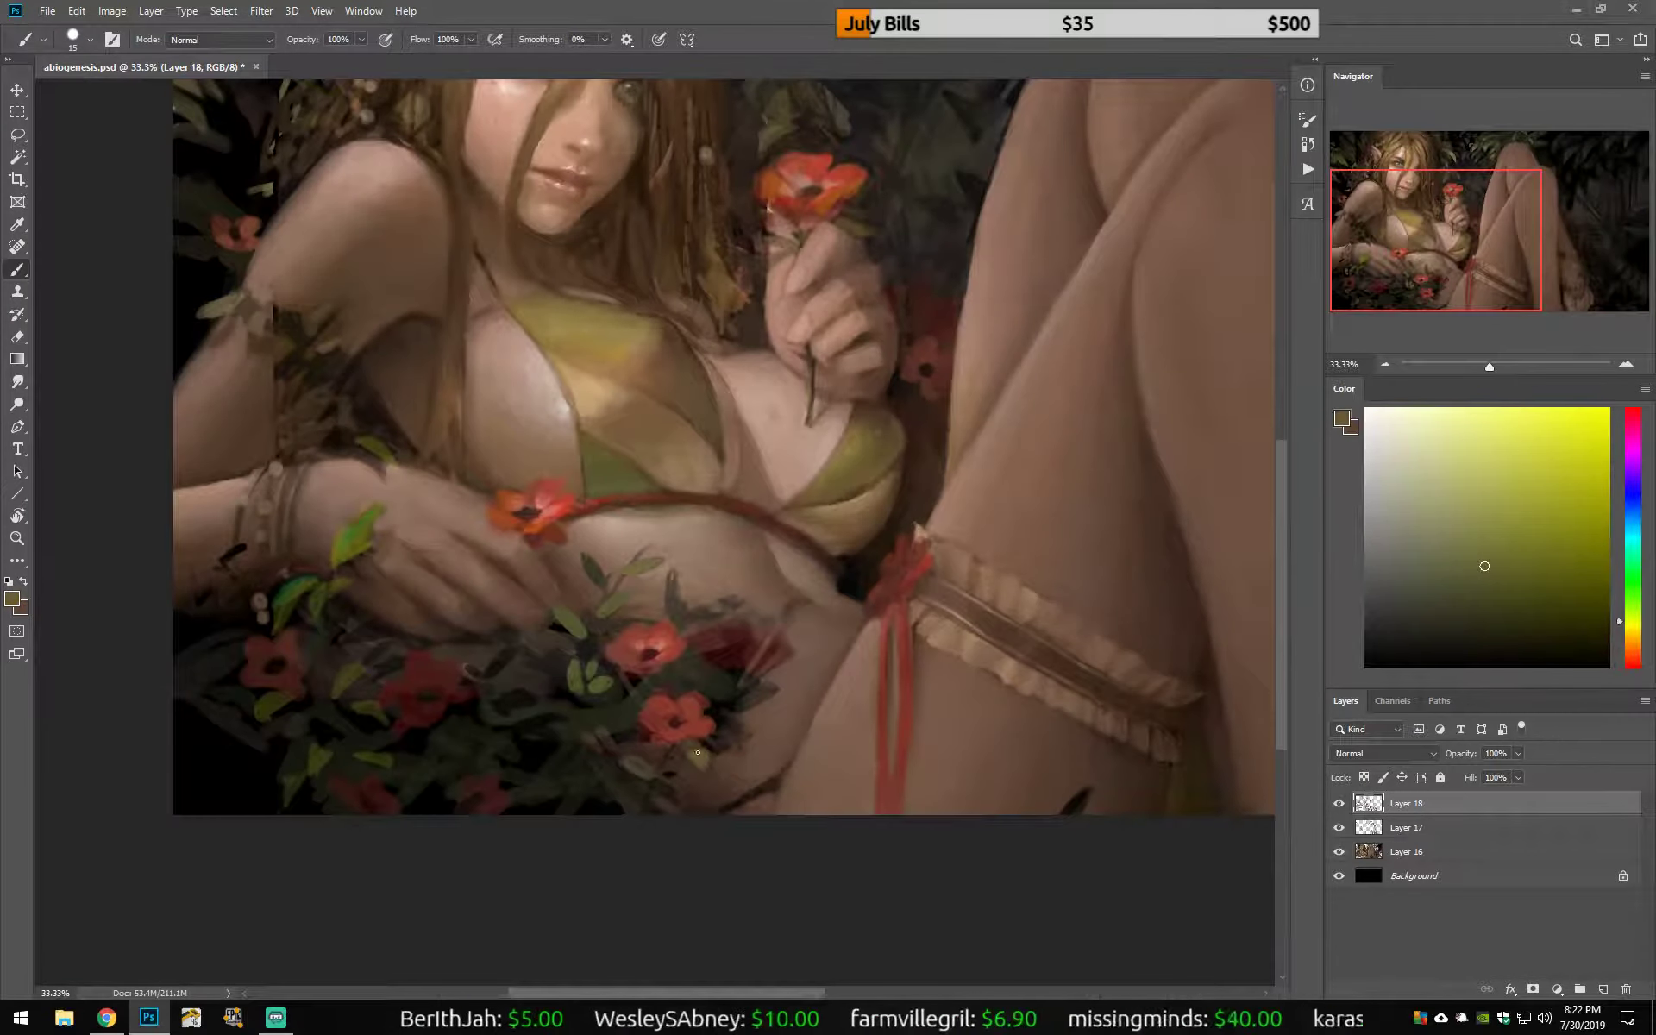
{"action": "left_click", "coordinate": [578, 787], "text": "alt"}
{"action": "left_click_drag", "start_coordinate": [546, 539], "coordinate": [579, 615]}
Step: Unflip the canvas, zoom out to the whole painting, then zoom back in on the face
{"action": "key", "text": "h"}
{"action": "scroll", "coordinate": [574, 572], "scroll_direction": "down", "scroll_amount": 3}
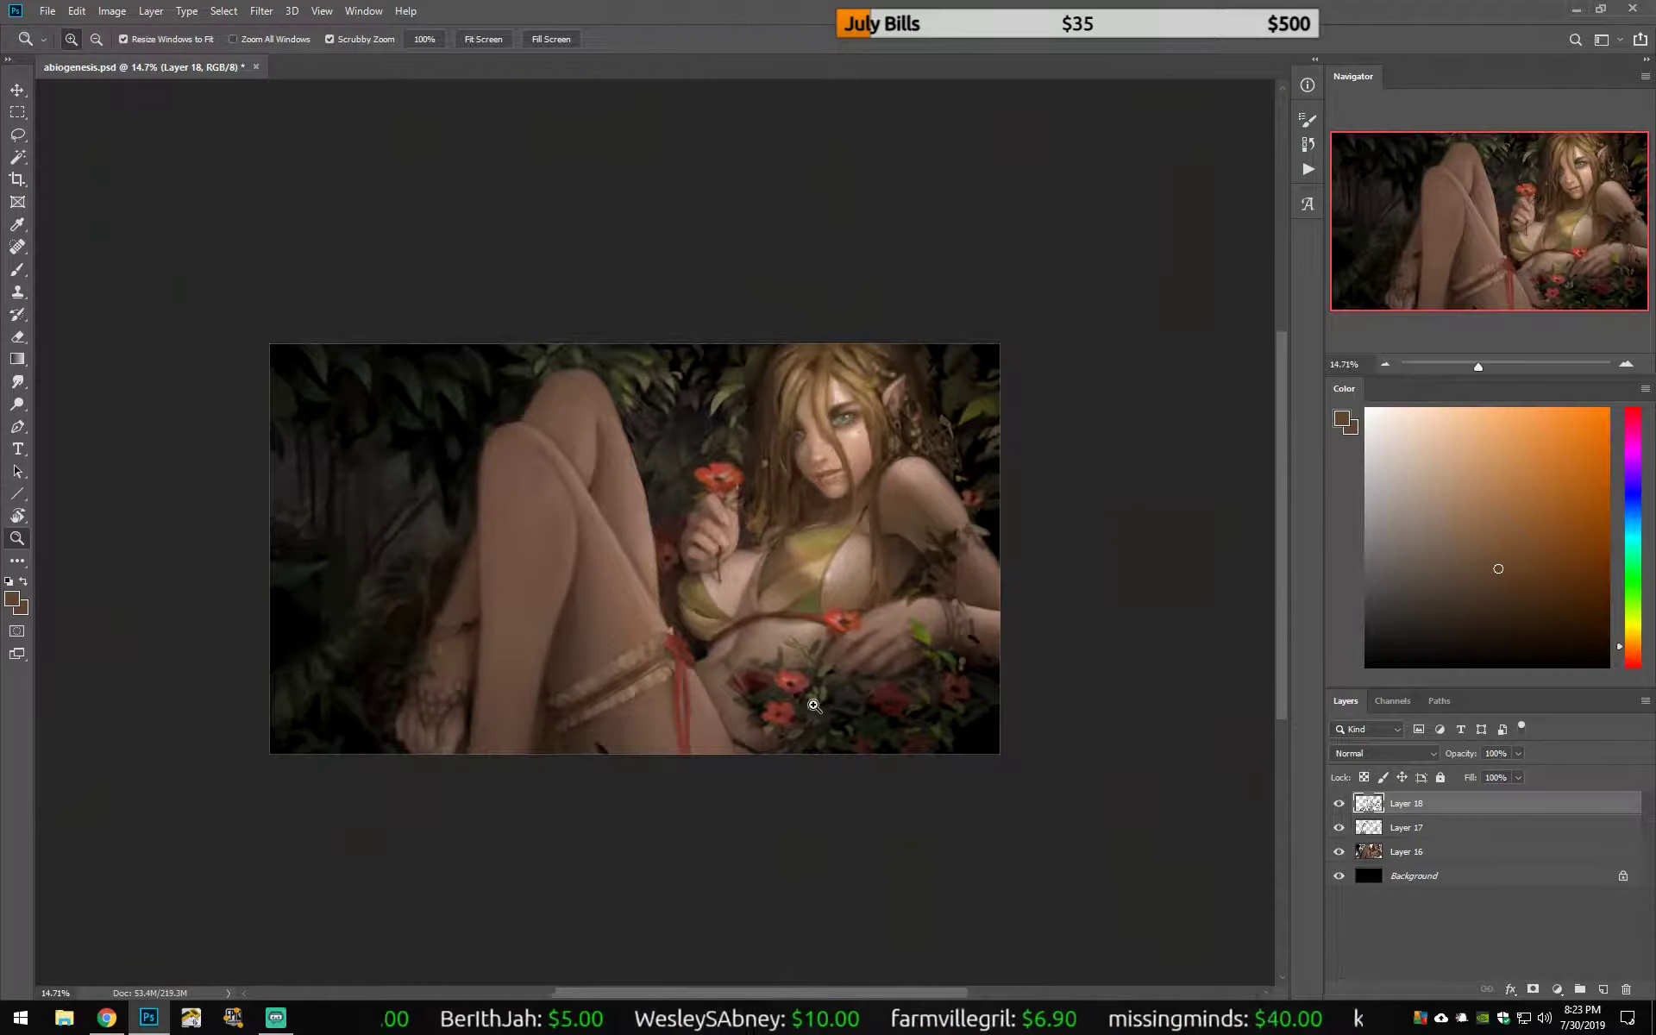
{"action": "scroll", "coordinate": [710, 546], "scroll_direction": "up", "scroll_amount": 4}
{"action": "left_click", "coordinate": [710, 547], "text": "alt"}
{"action": "left_click", "coordinate": [758, 454], "text": "alt"}
{"action": "scroll", "coordinate": [760, 456], "scroll_direction": "down", "scroll_amount": 3}
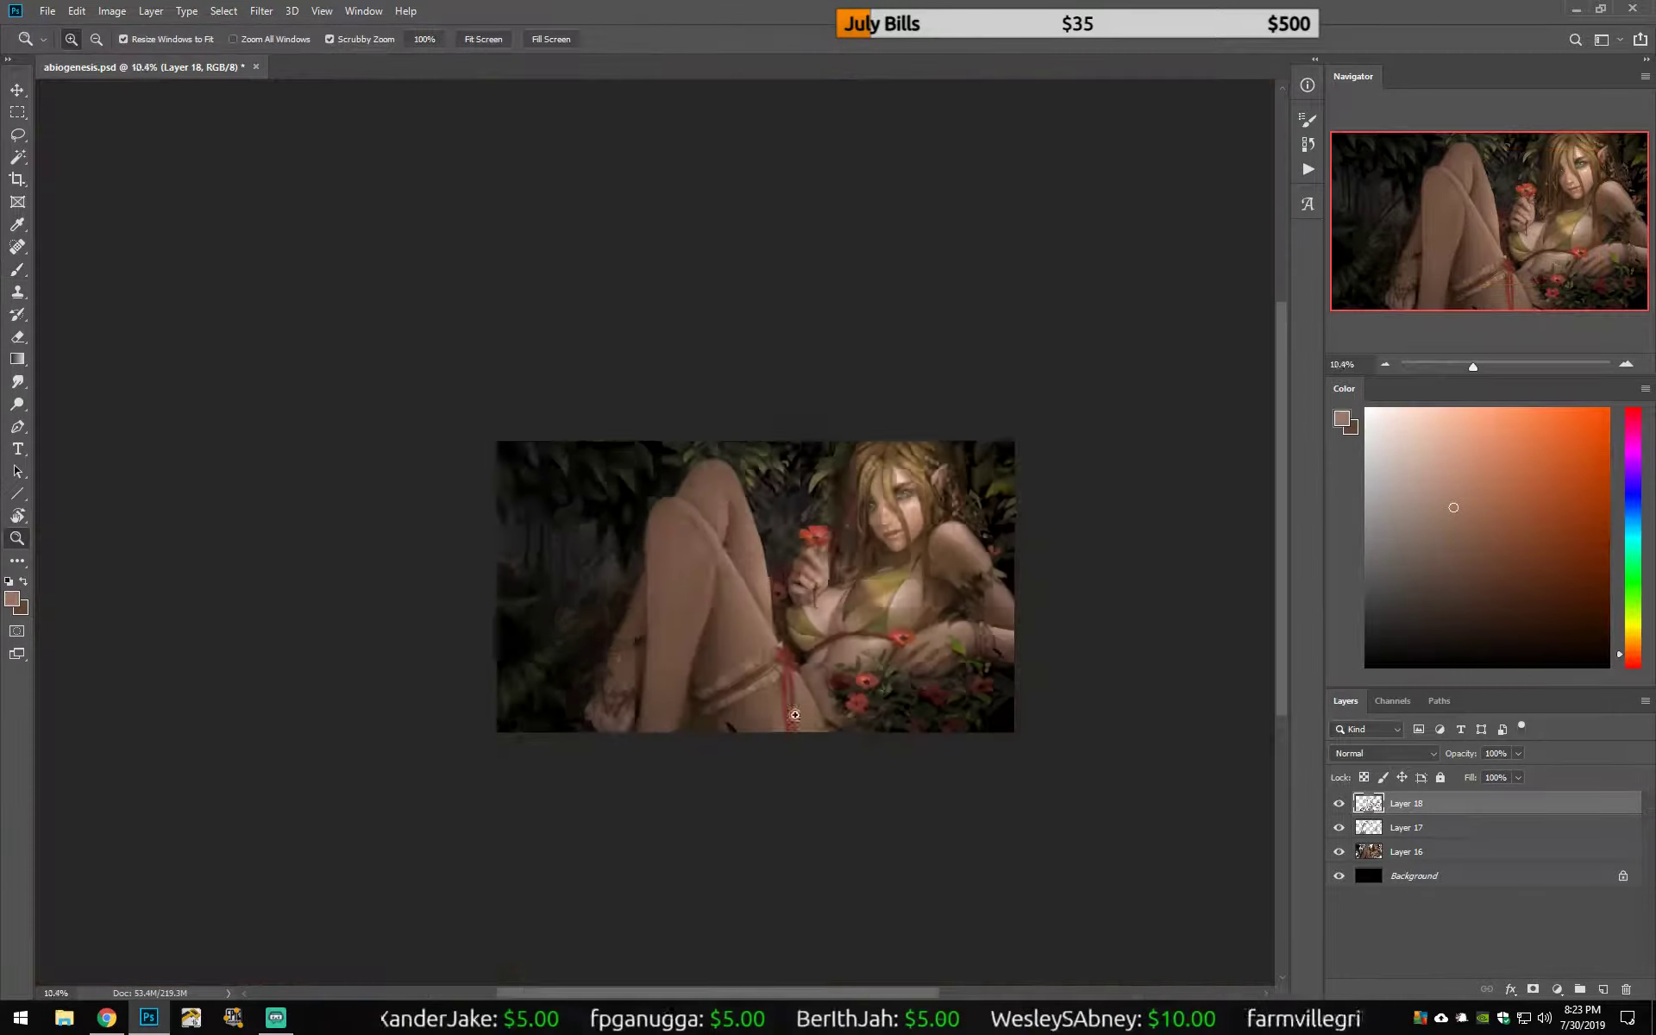
{"action": "scroll", "coordinate": [821, 386], "scroll_direction": "up", "scroll_amount": 1}
{"action": "scroll", "coordinate": [821, 386], "scroll_direction": "up", "scroll_amount": 3}
Step: Sample light and pinker skin tones from the face and cheek
{"action": "left_click", "coordinate": [870, 507], "text": "alt"}
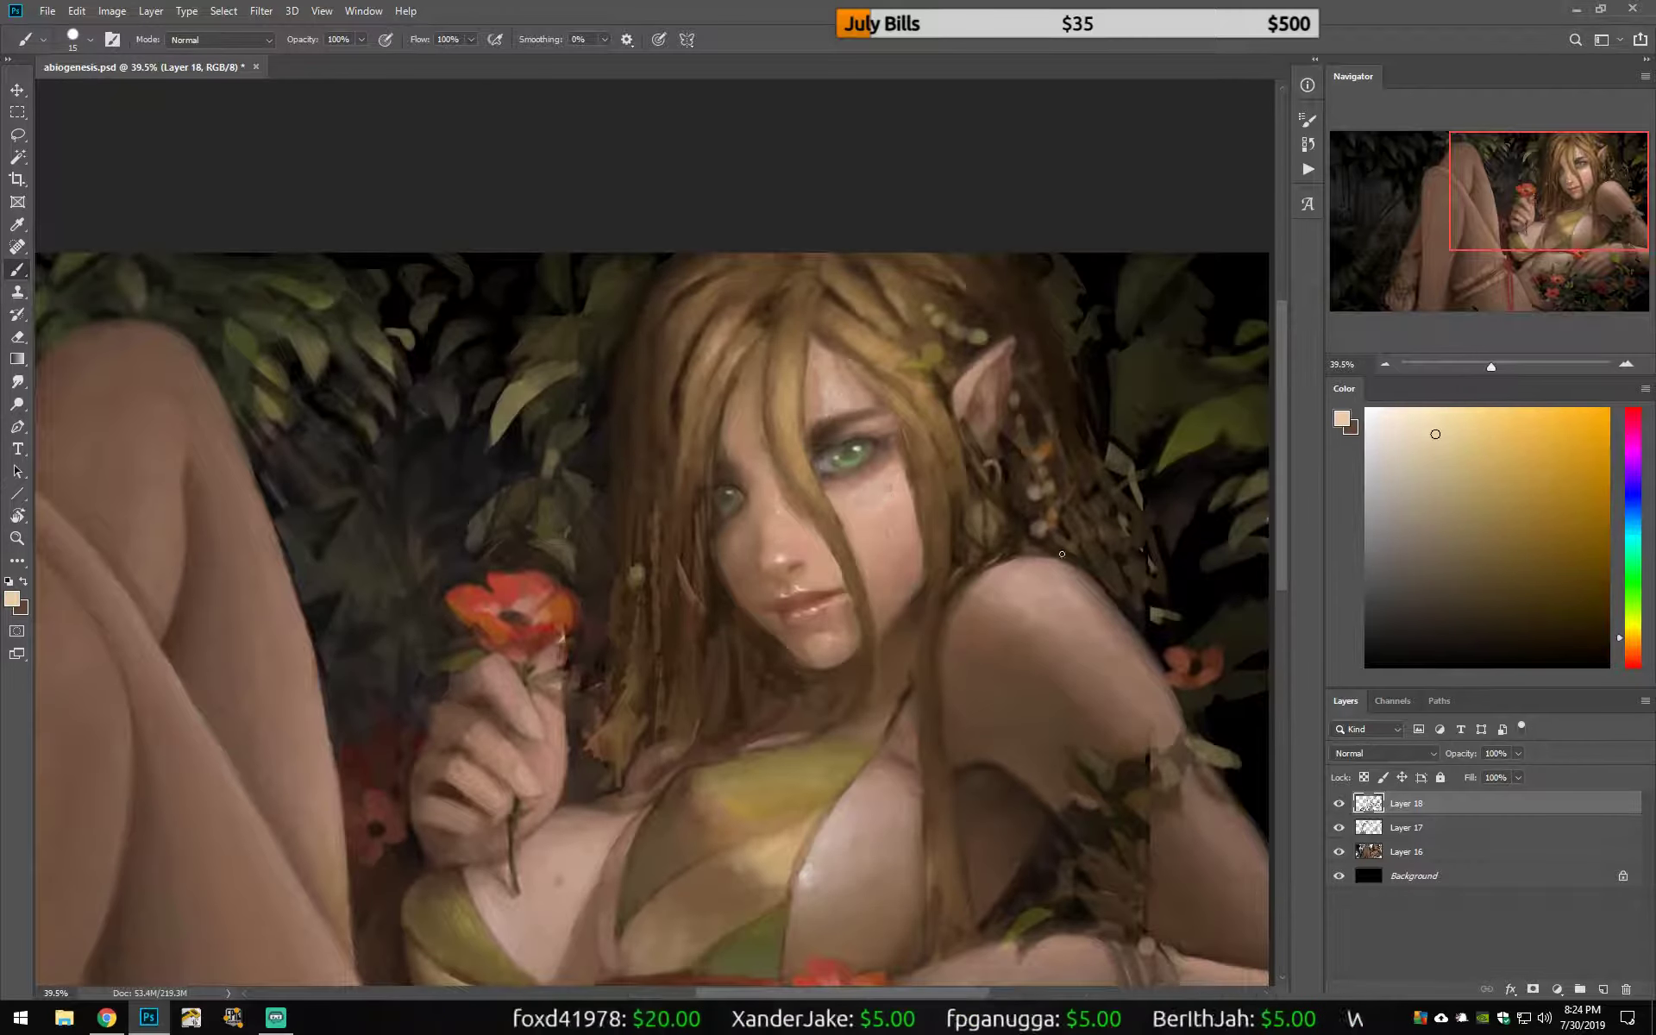
{"action": "left_click", "coordinate": [909, 469], "text": "alt"}
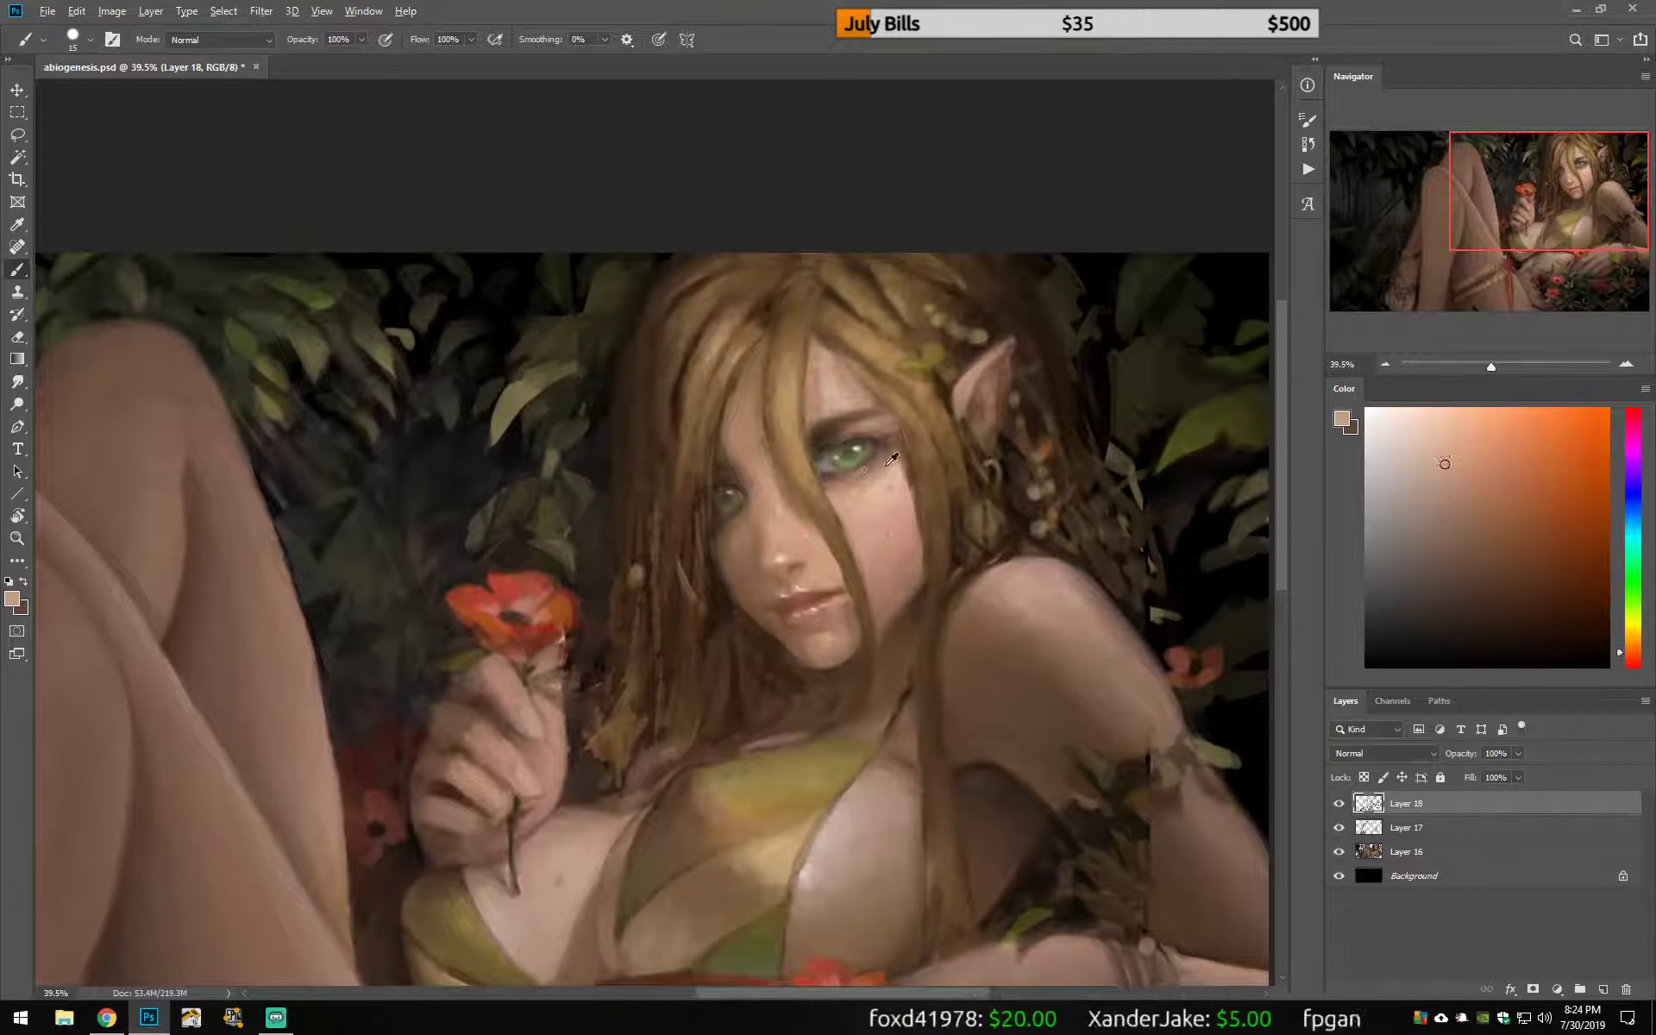
{"action": "left_click", "coordinate": [888, 461], "text": "alt"}
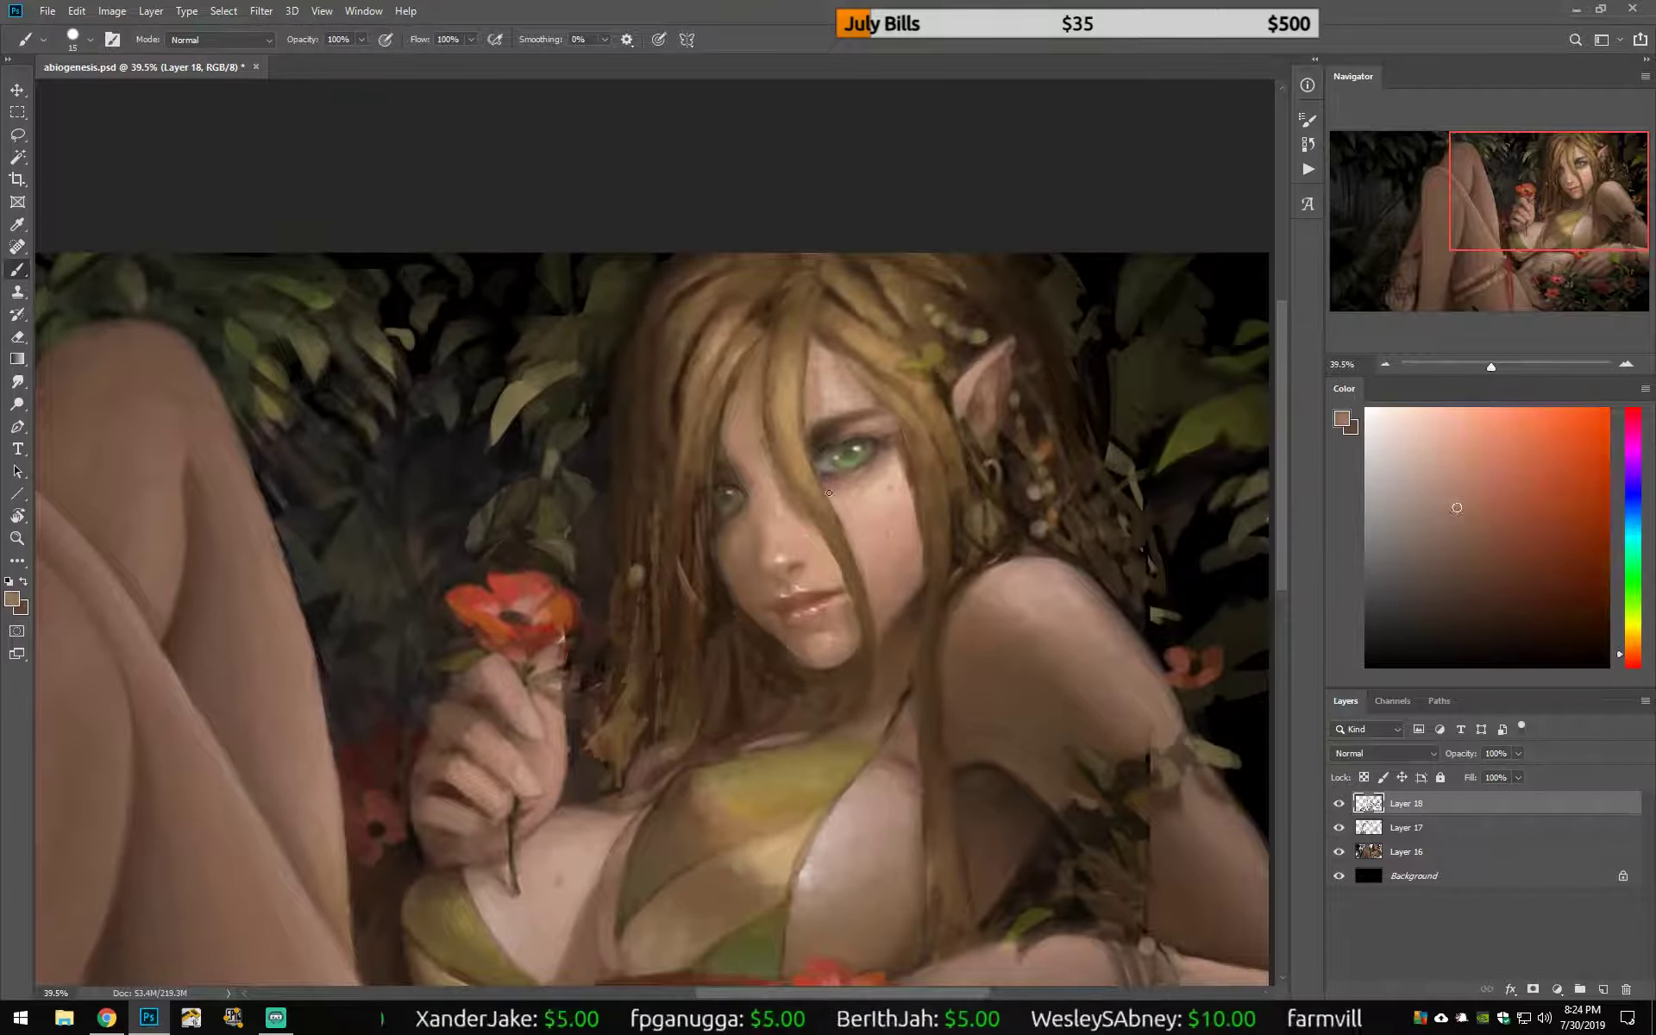
{"action": "left_click", "coordinate": [834, 394], "text": "alt"}
{"action": "left_click_drag", "start_coordinate": [889, 534], "coordinate": [816, 488]}
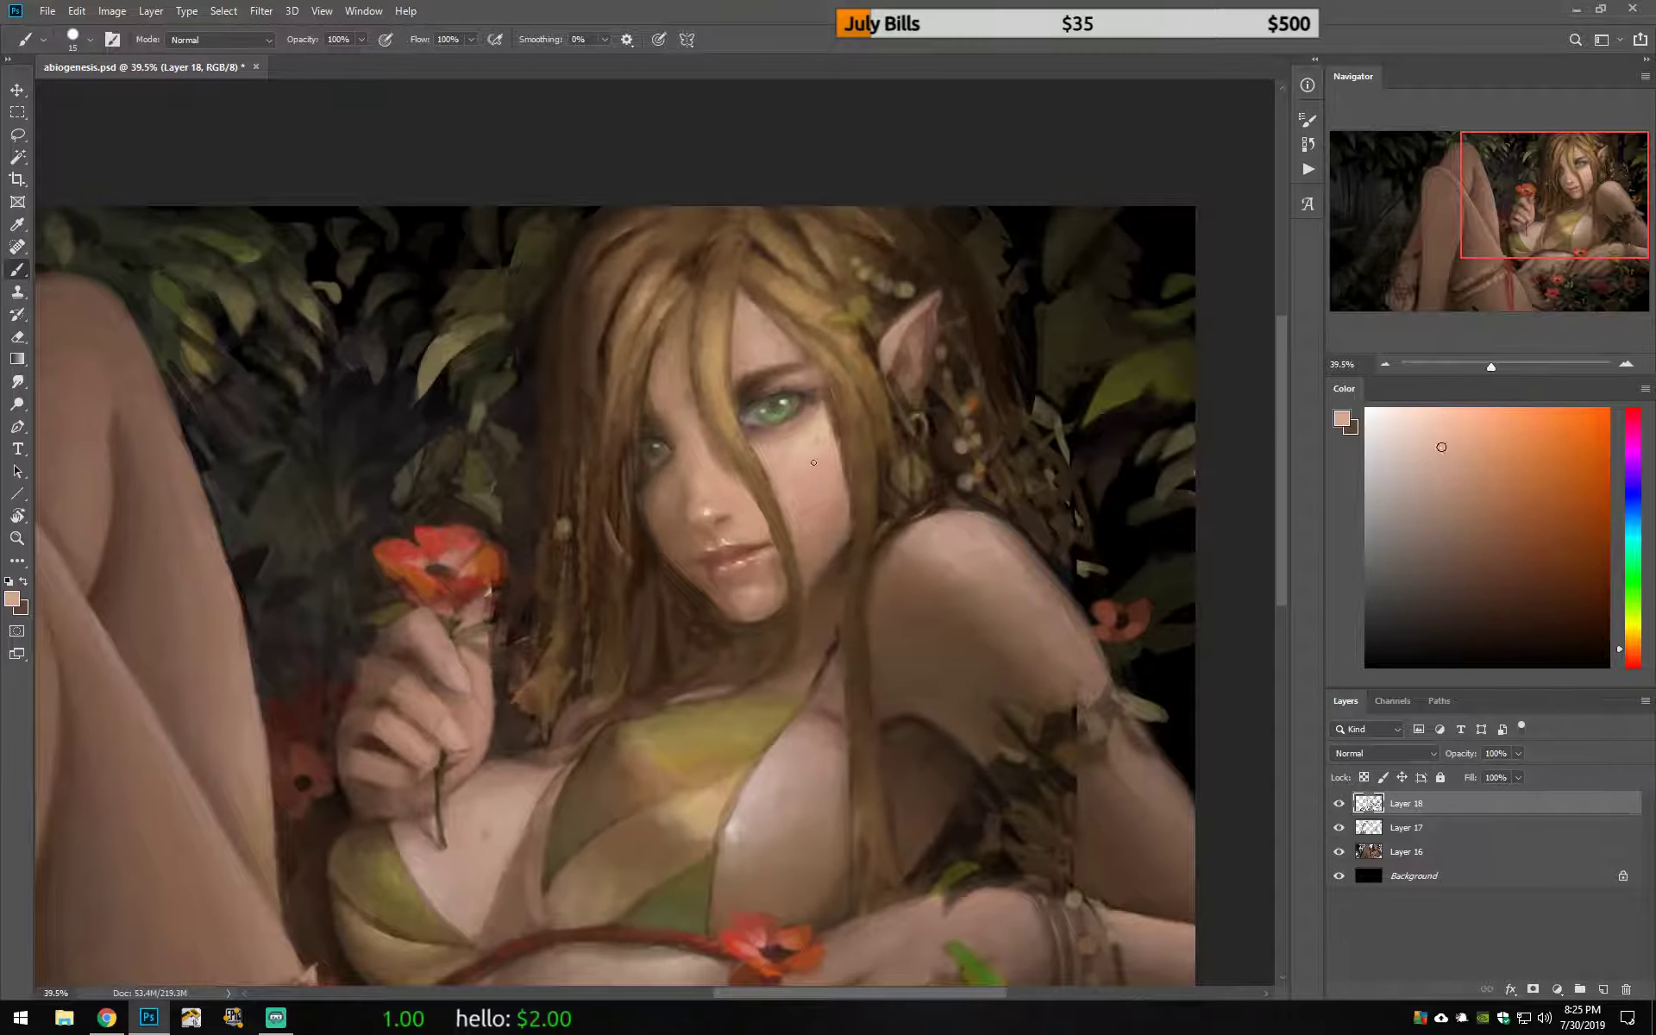
Step: Sample lighter and darker face skin tones, shrinking and enlarging the brush for touch-ups
{"action": "left_click", "coordinate": [679, 483], "text": "alt"}
{"action": "left_click", "coordinate": [733, 468], "text": "alt"}
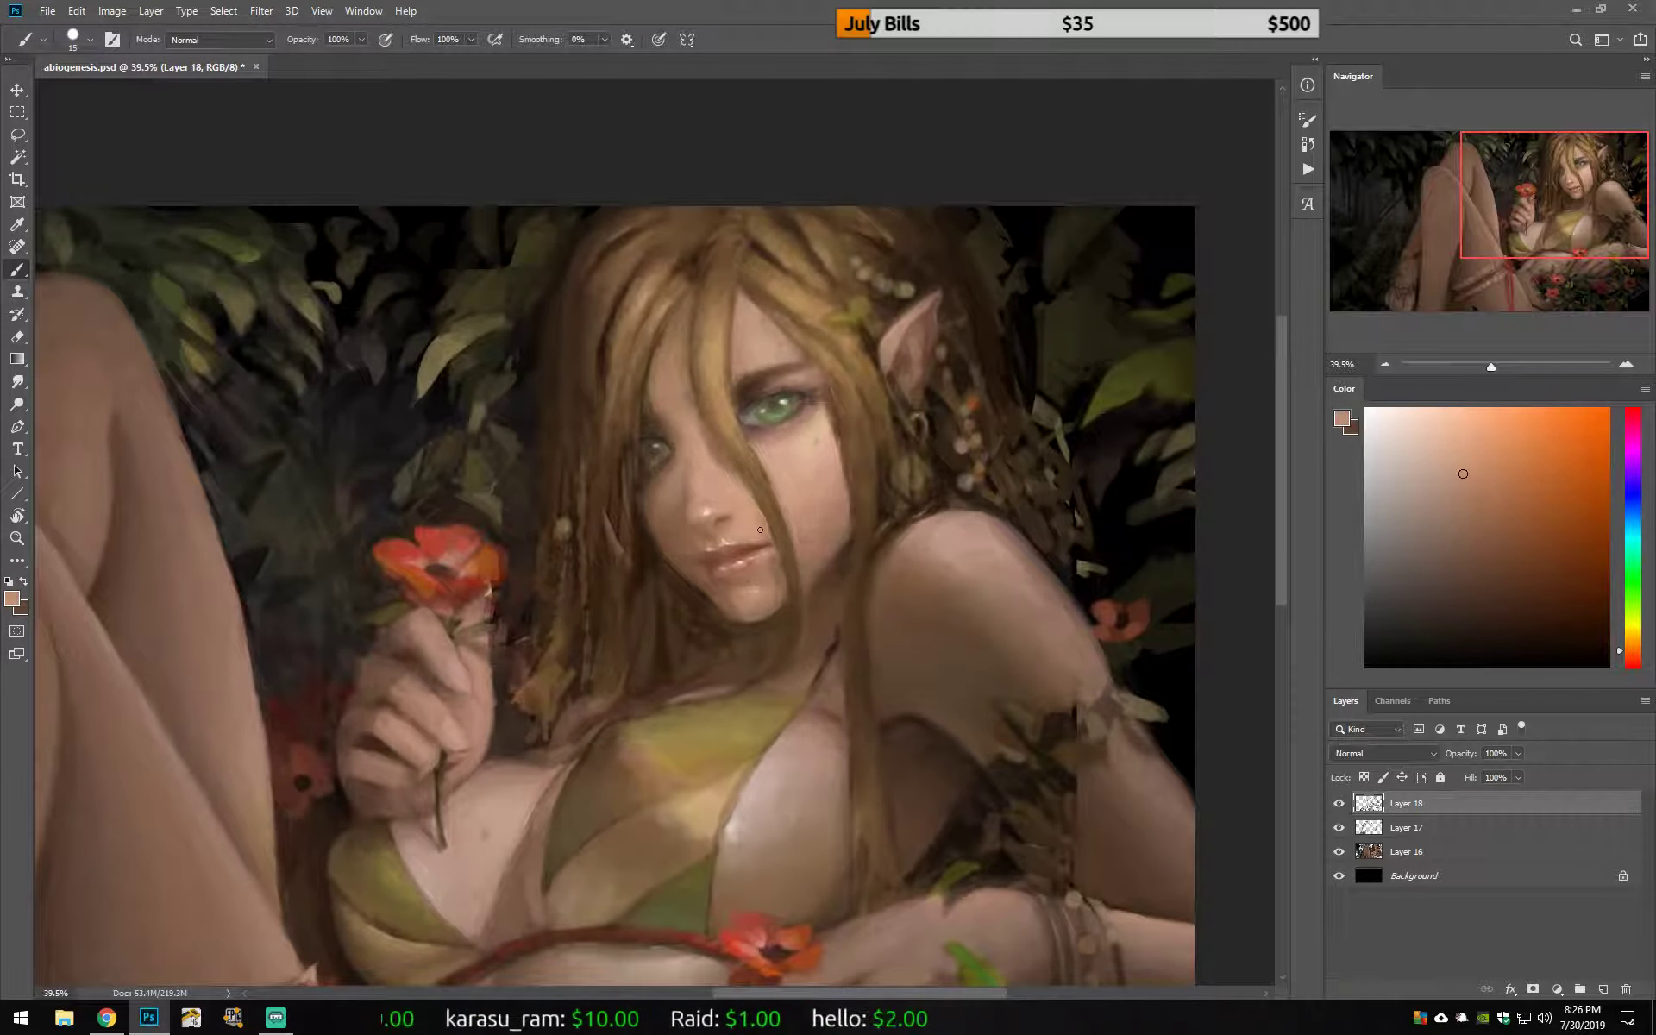
{"action": "left_click", "coordinate": [836, 566], "text": "alt"}
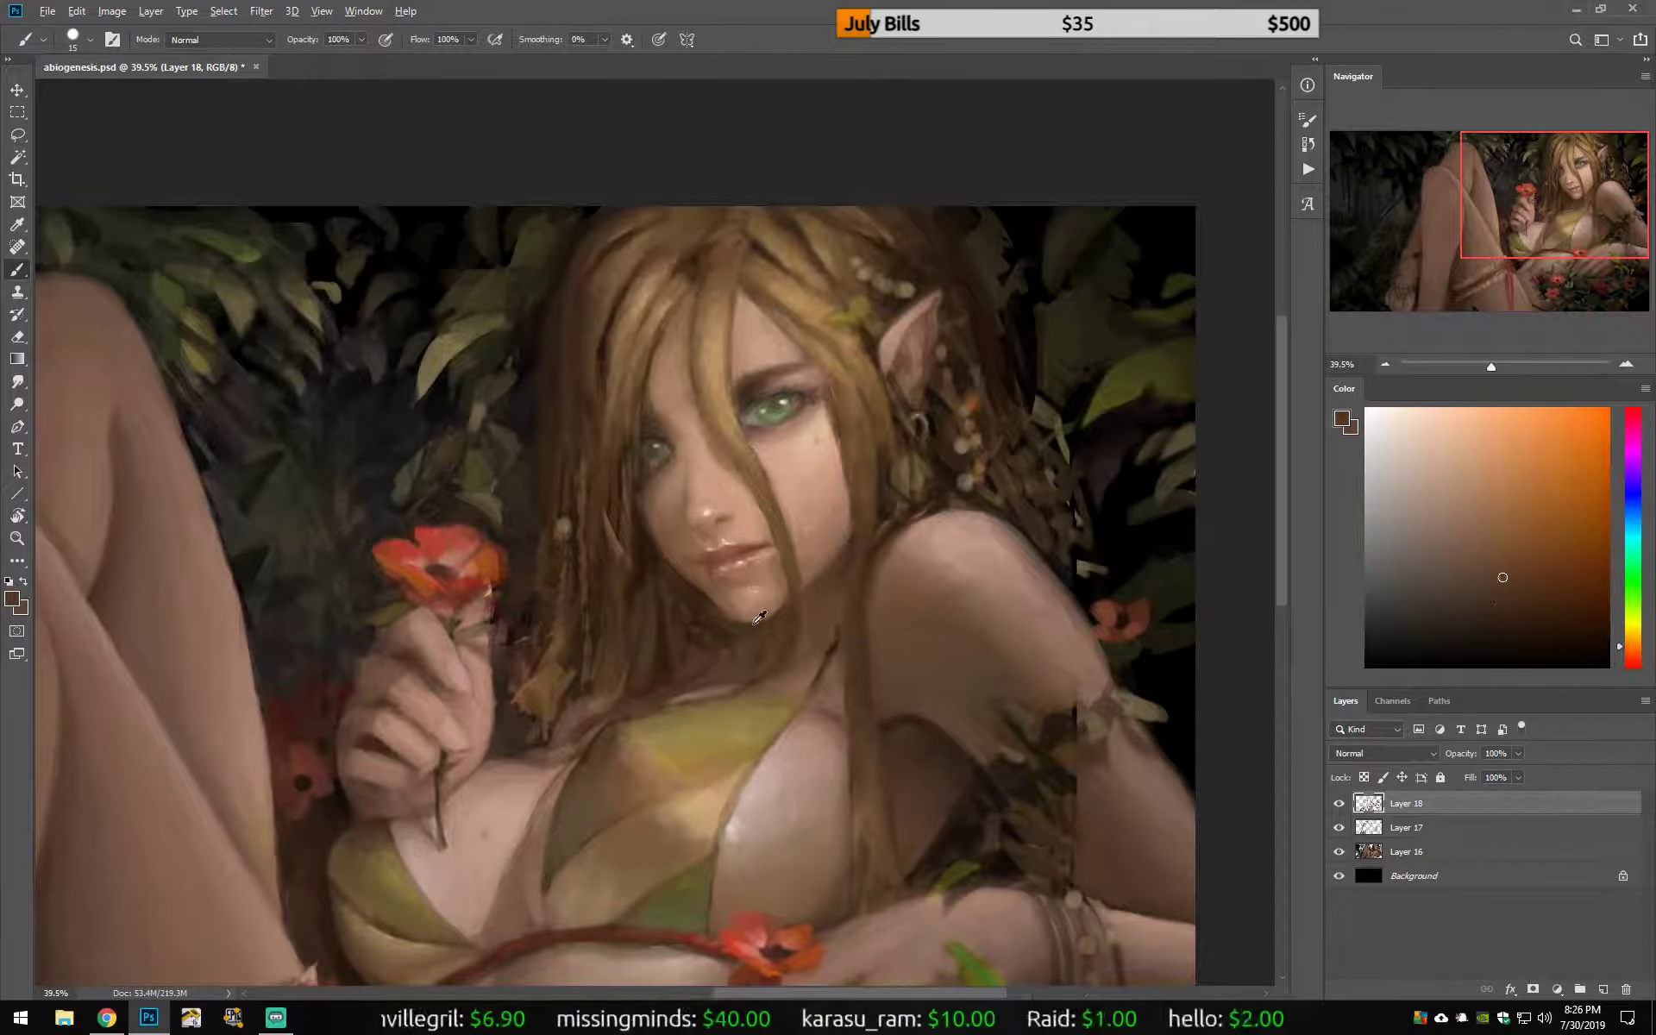
{"action": "key", "text": "bracketleft"}
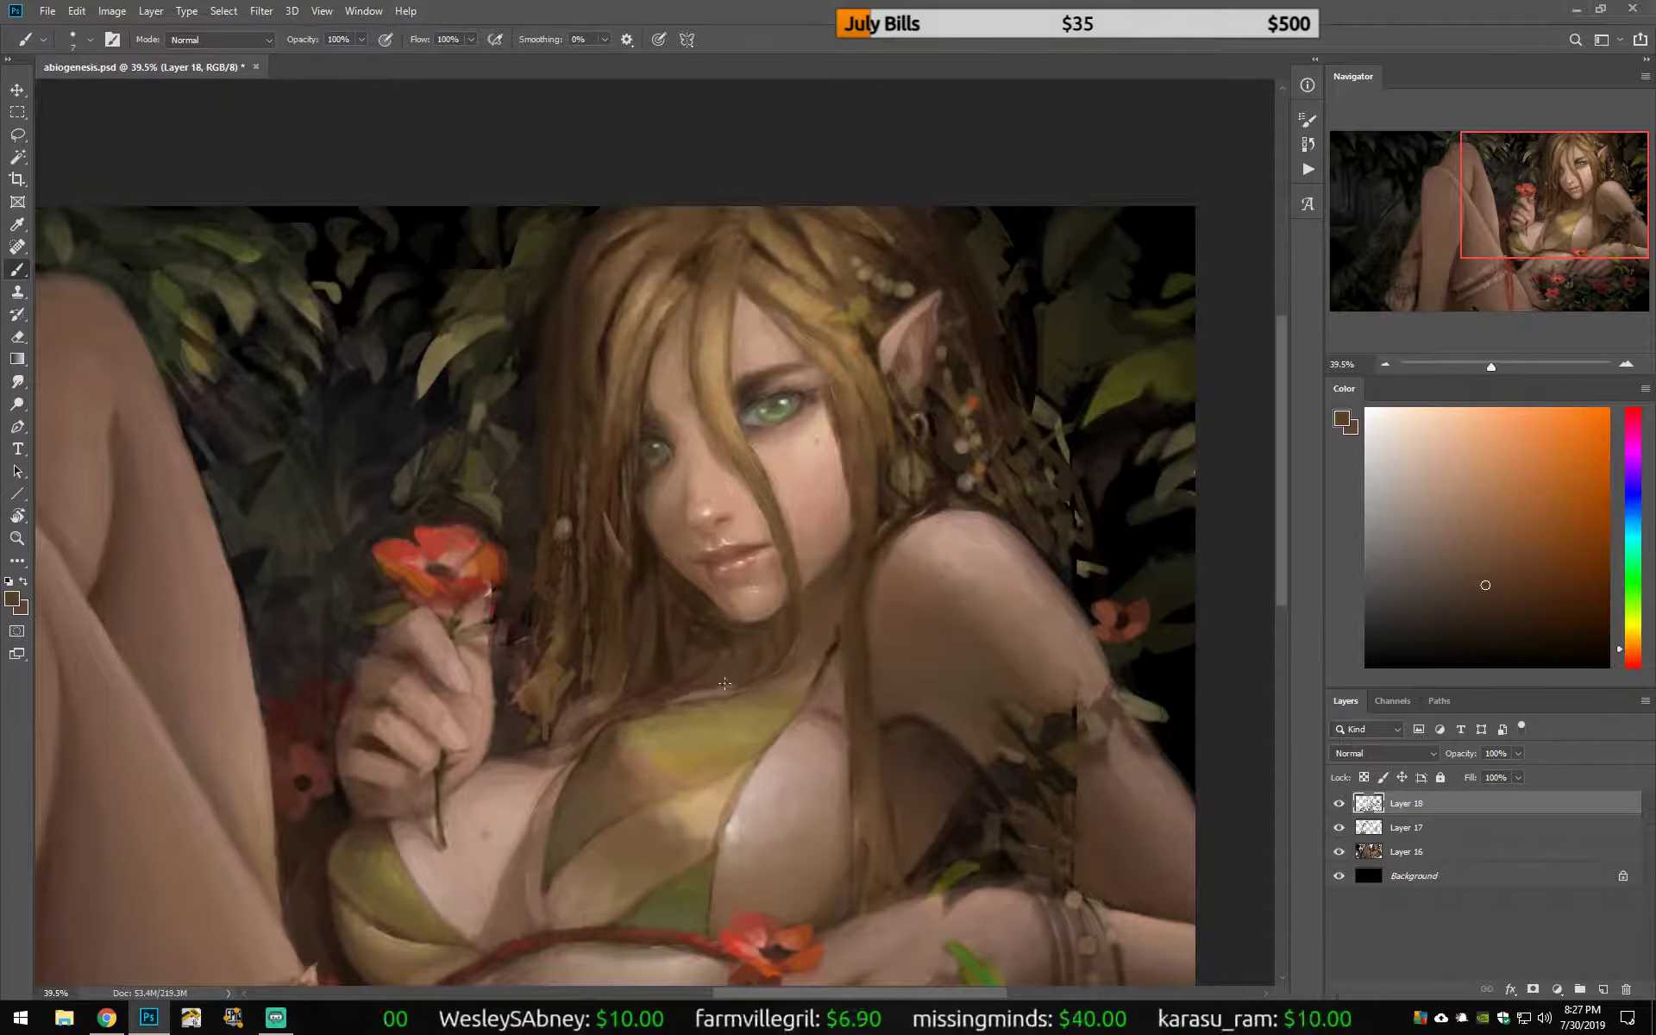
{"action": "left_click", "coordinate": [749, 640], "text": "alt"}
{"action": "key", "text": "bracketright"}
Step: Mirror the canvas, shrink the brush, and sample light skin and darker browns from the face
{"action": "key", "text": "h"}
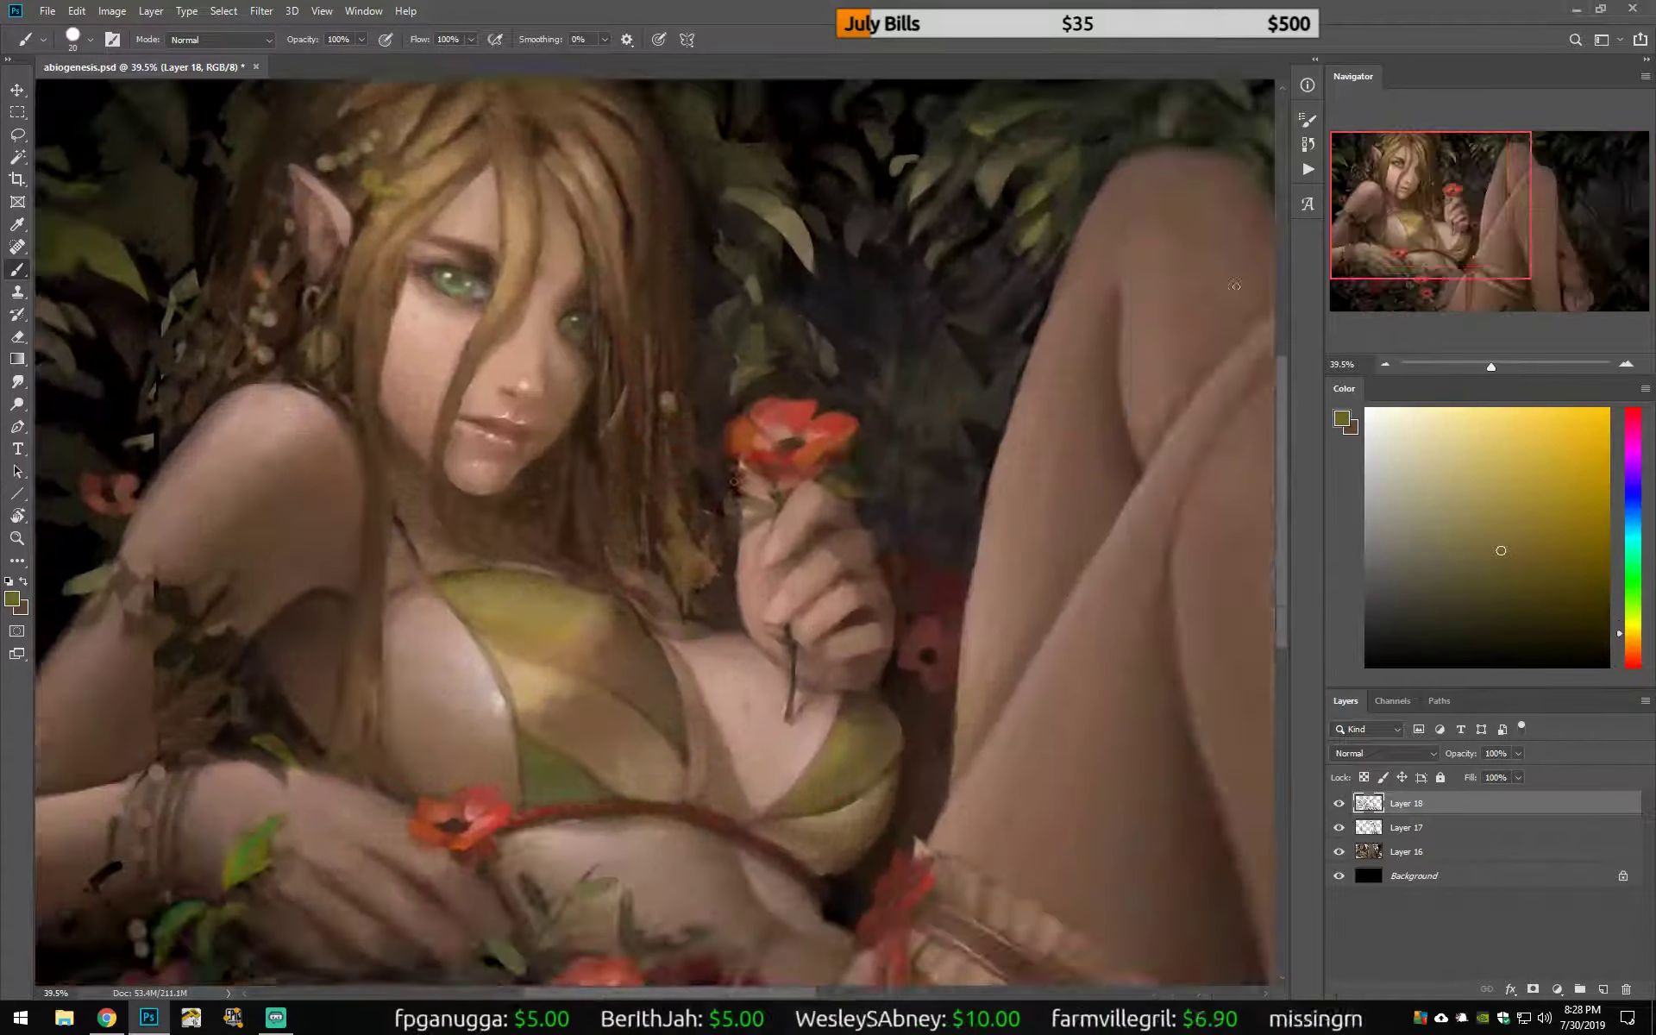
{"action": "left_click", "coordinate": [674, 441], "text": "alt"}
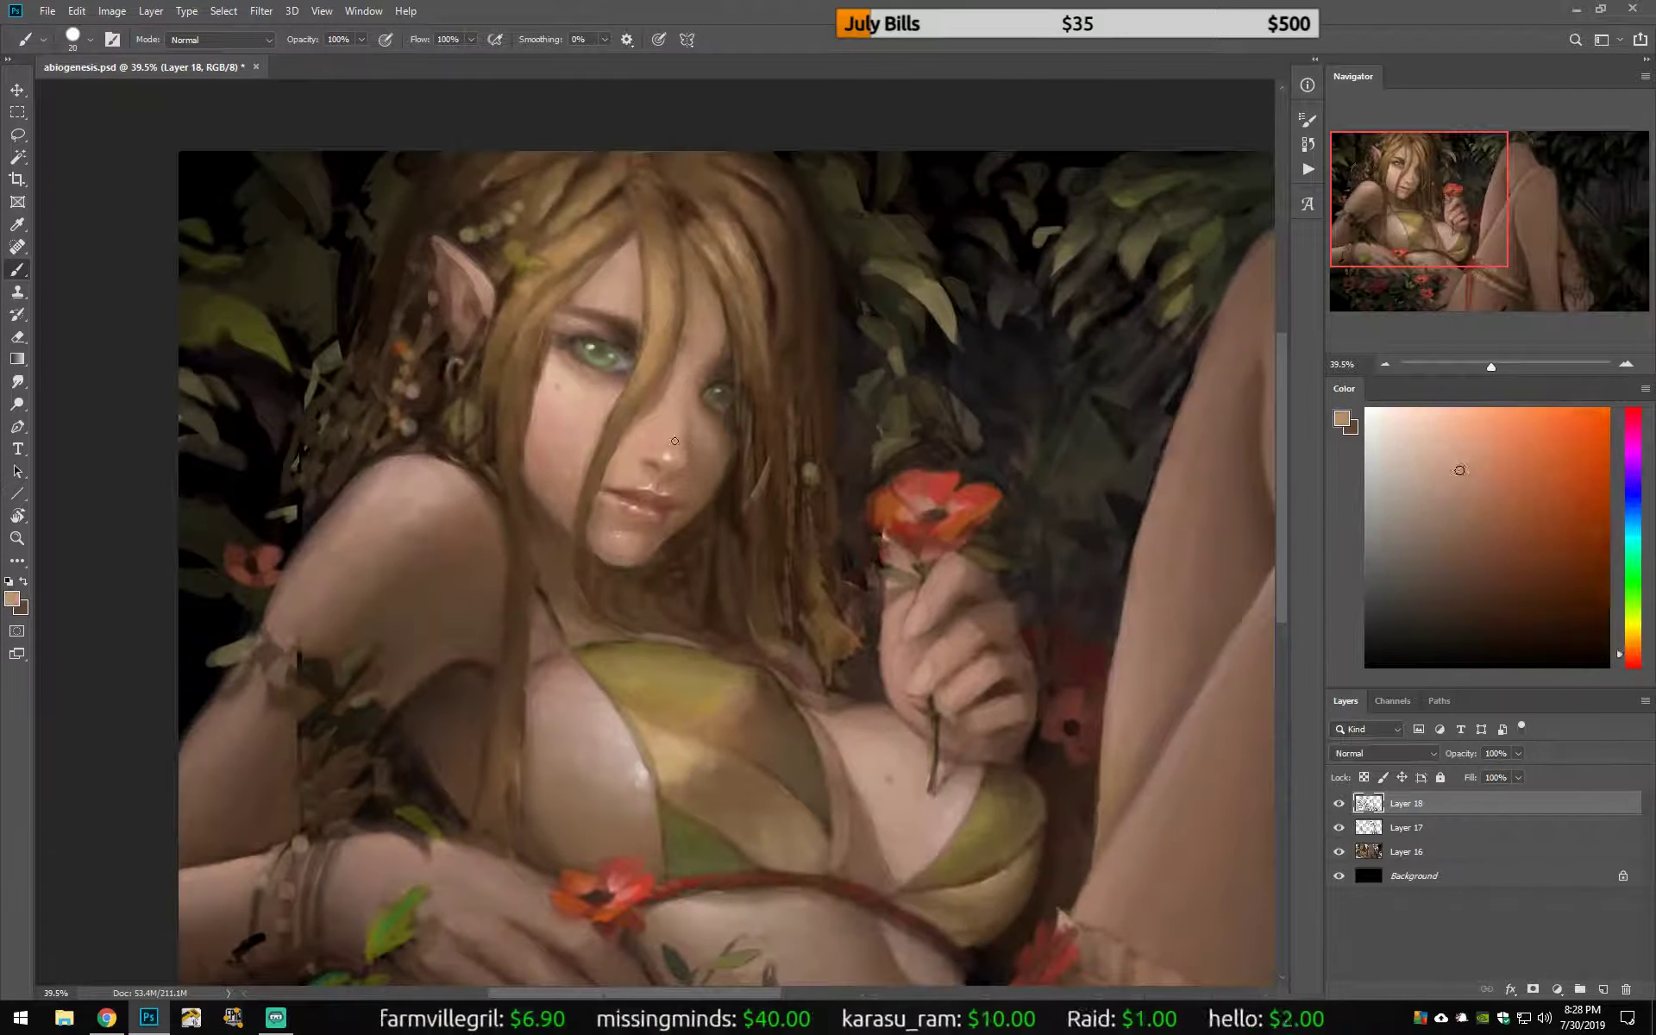
{"action": "left_click", "coordinate": [705, 372], "text": "alt"}
{"action": "key", "text": "bracketleft"}
{"action": "key", "text": "bracketleft"}
{"action": "left_click", "coordinate": [551, 312], "text": "alt"}
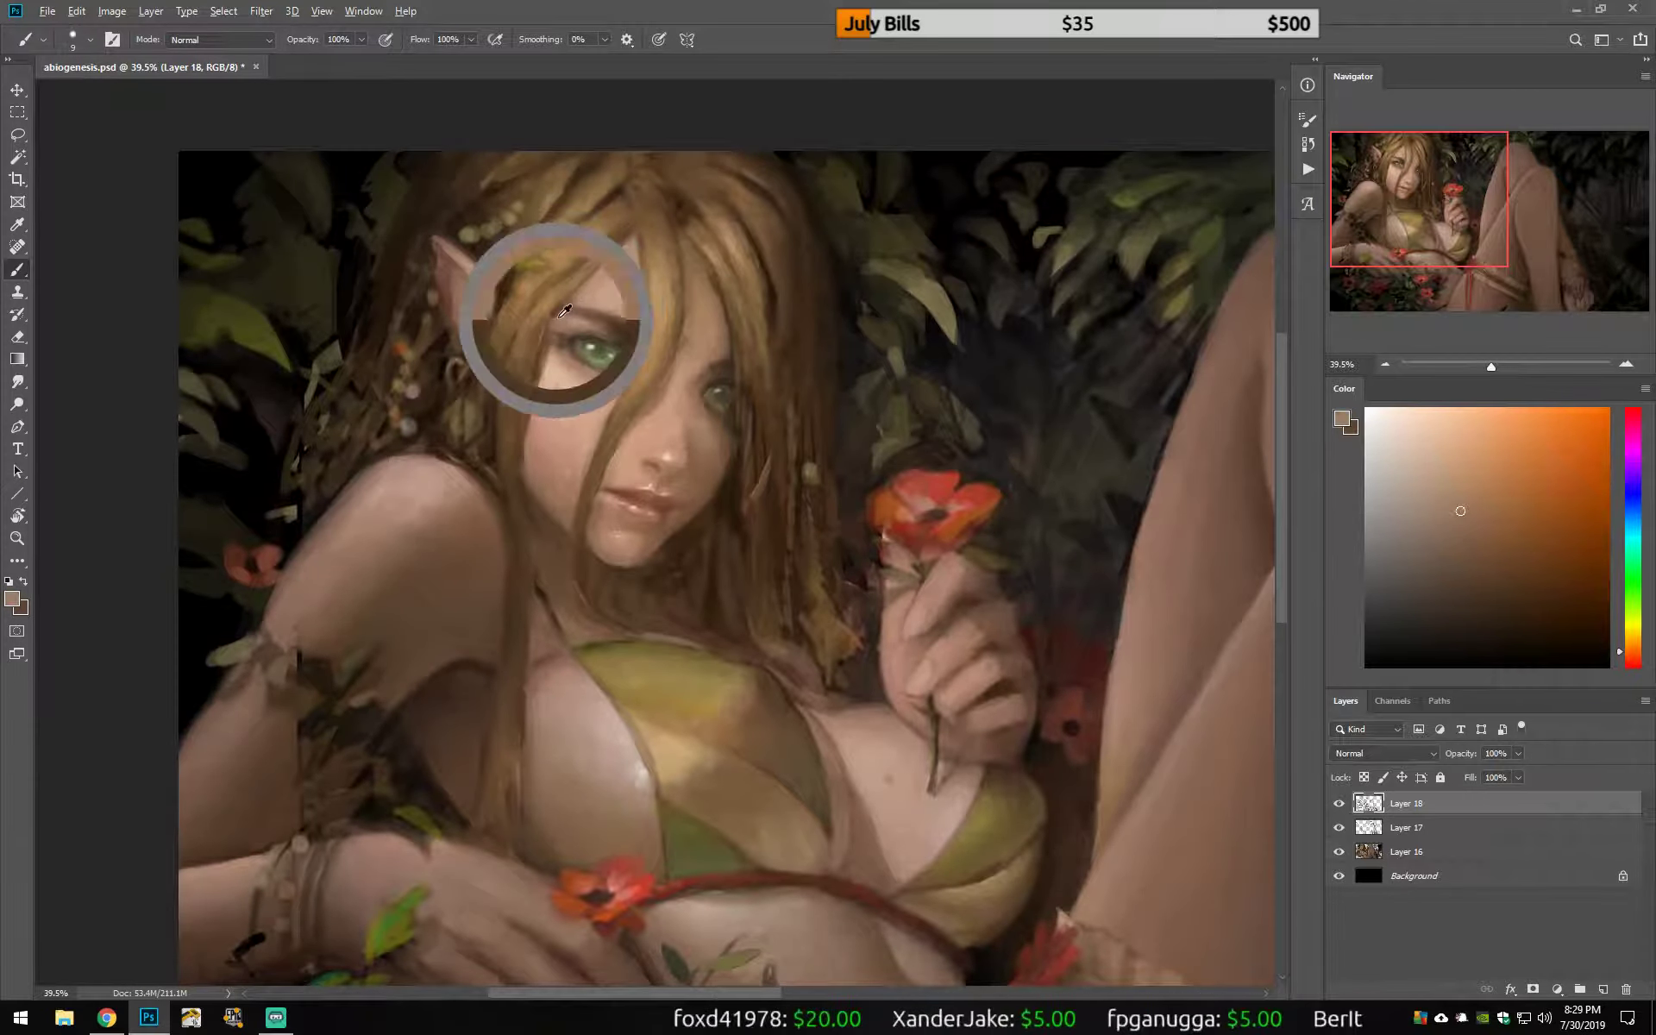
{"action": "left_click", "coordinate": [560, 433], "text": "alt"}
{"action": "left_click", "coordinate": [707, 458], "text": "alt"}
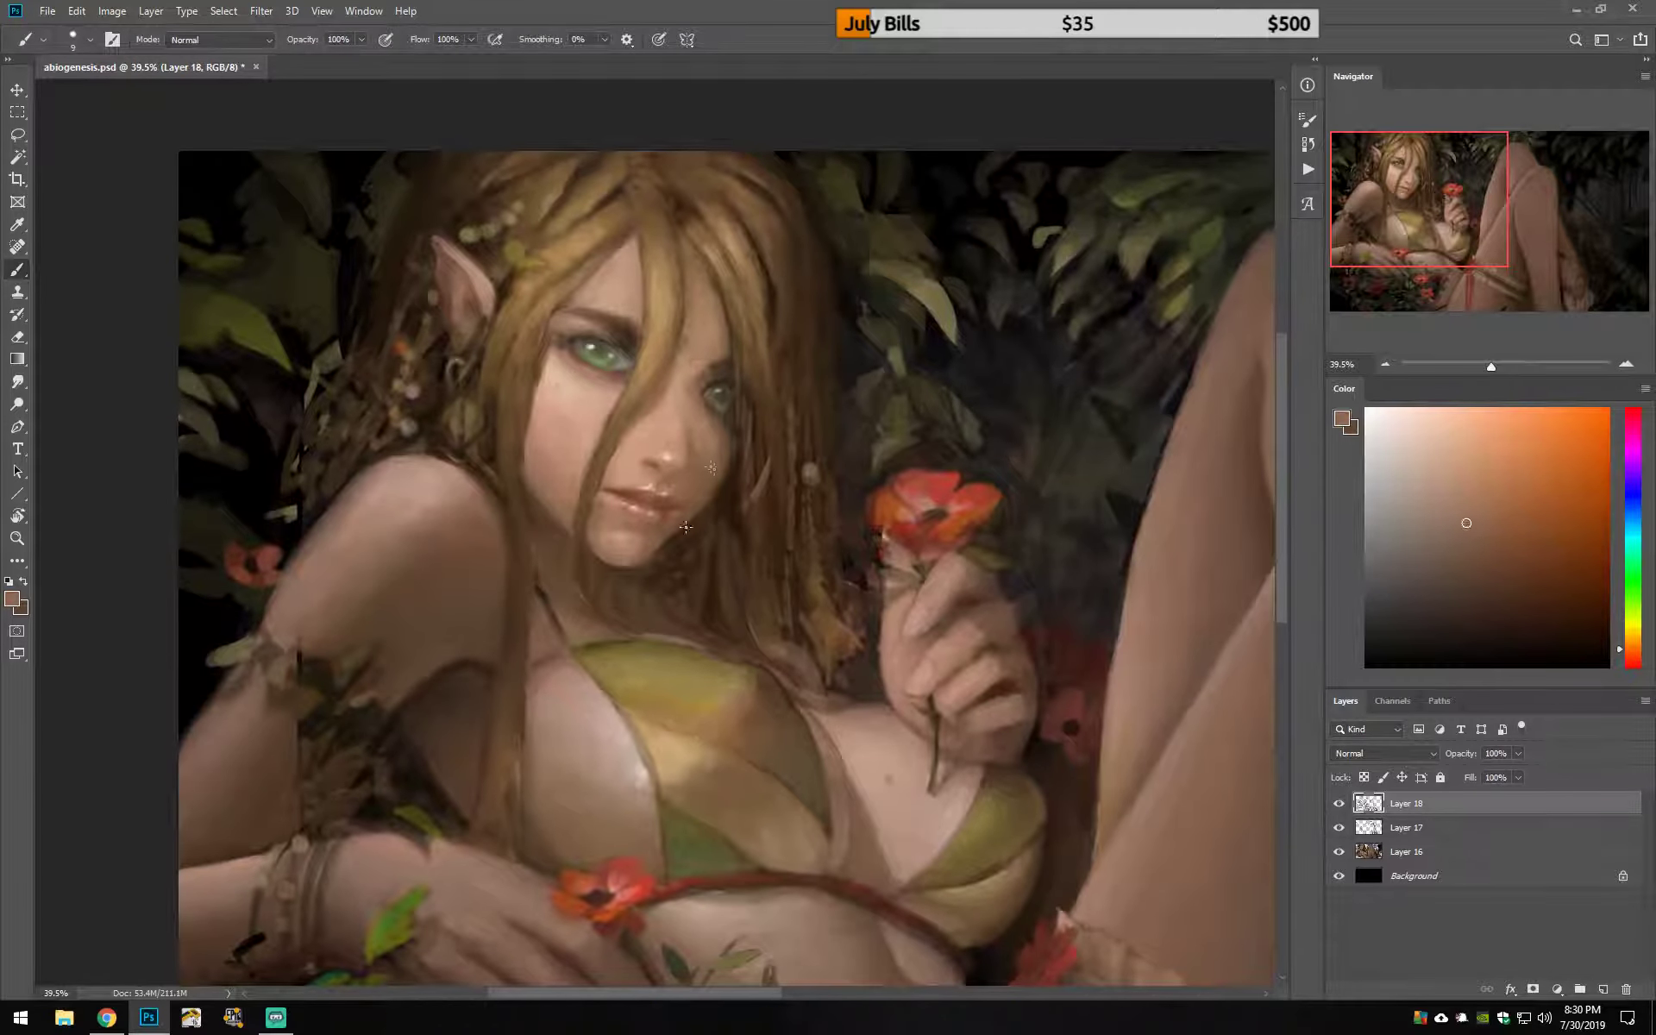
Step: Sample dark browns and hair colour near the hand, then paint dark strokes along the hair edge
{"action": "left_click", "coordinate": [604, 489], "text": "alt"}
{"action": "left_click", "coordinate": [584, 371], "text": "alt"}
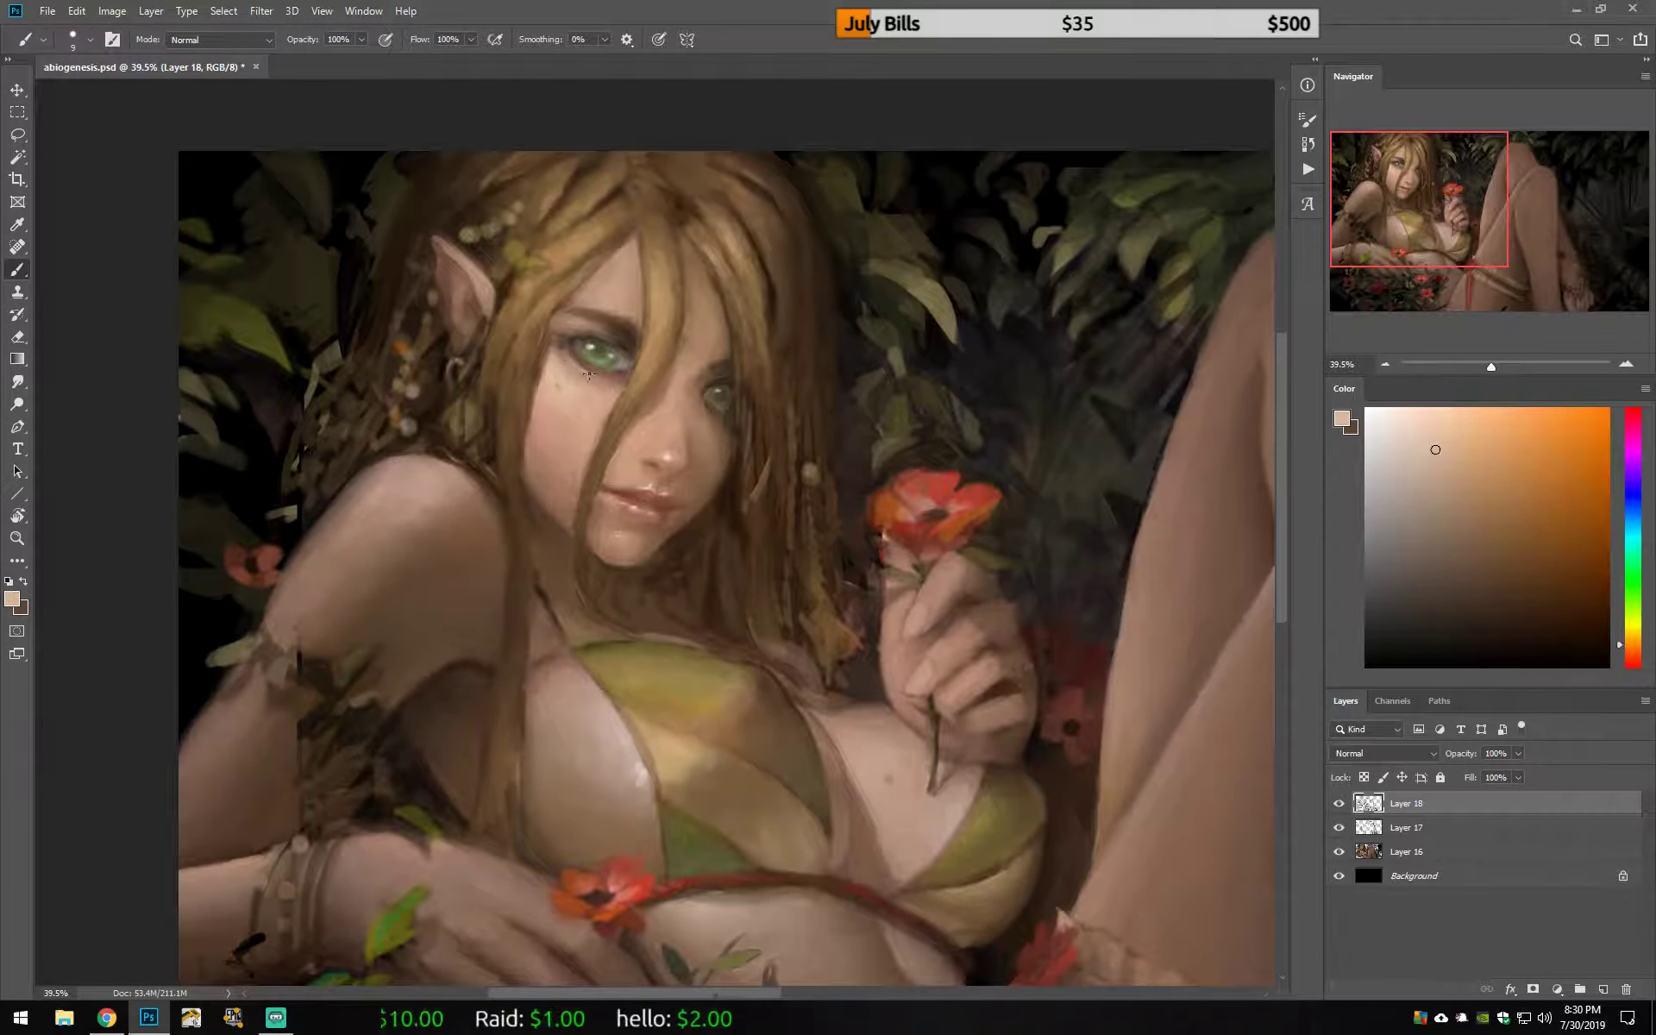
{"action": "left_click", "coordinate": [929, 634], "text": "alt"}
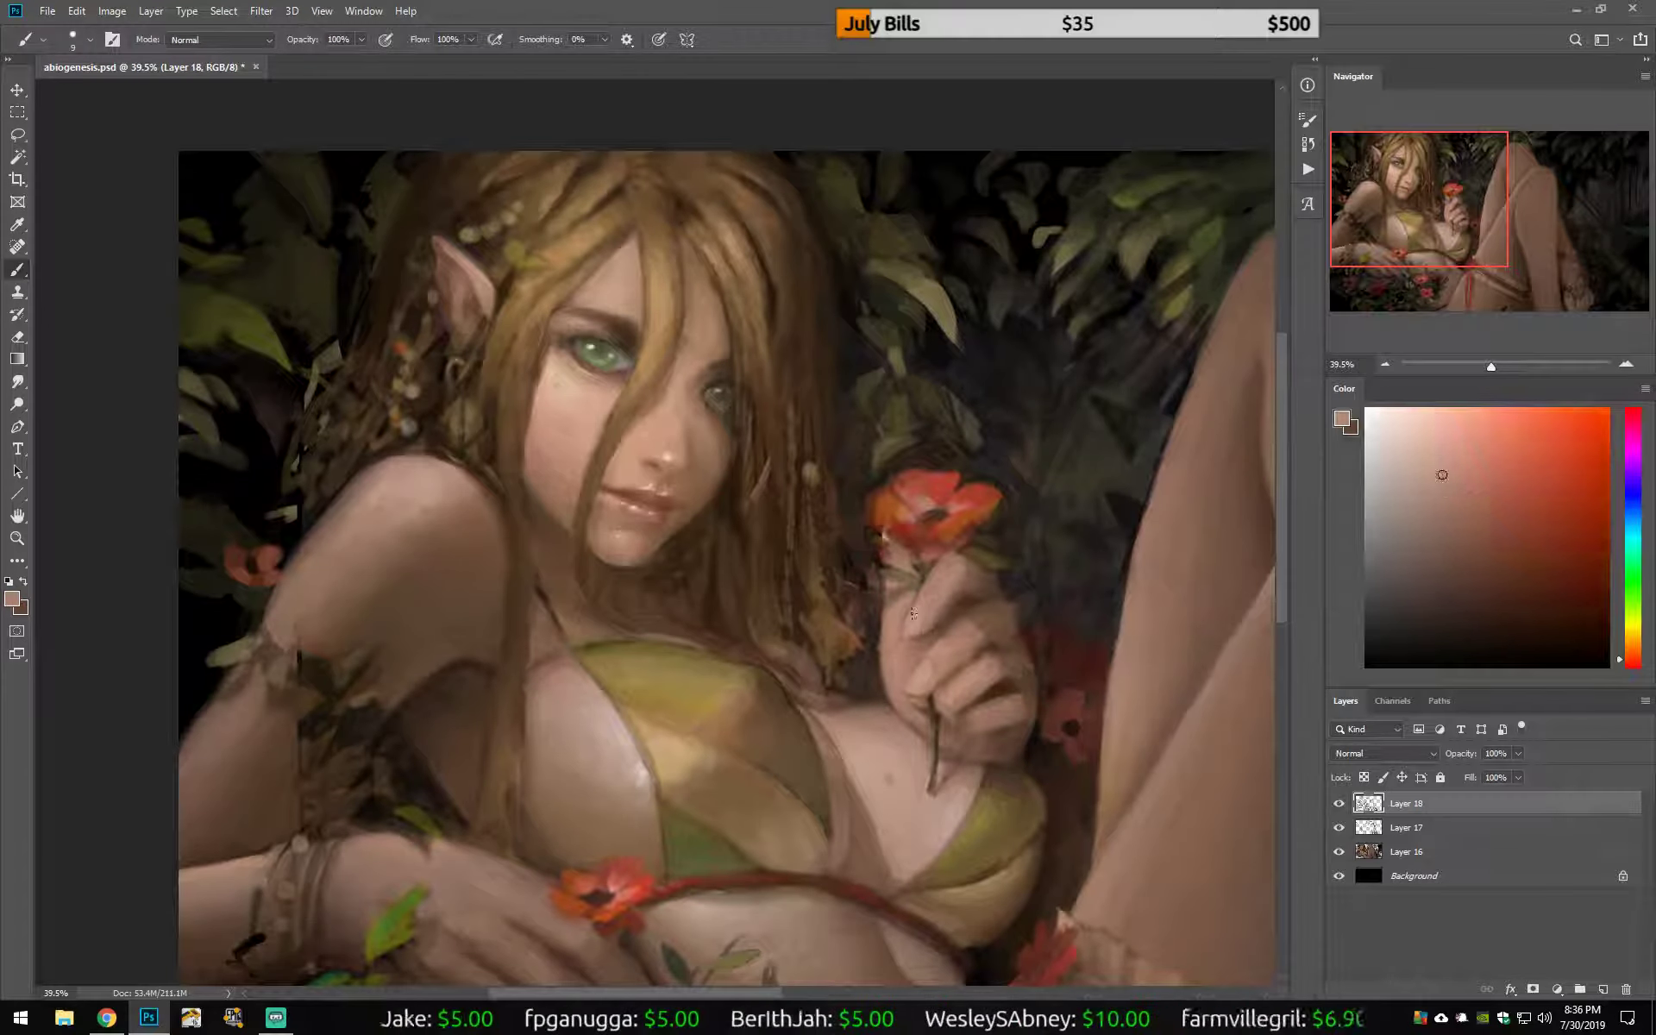
{"action": "left_click", "coordinate": [925, 634], "text": "alt"}
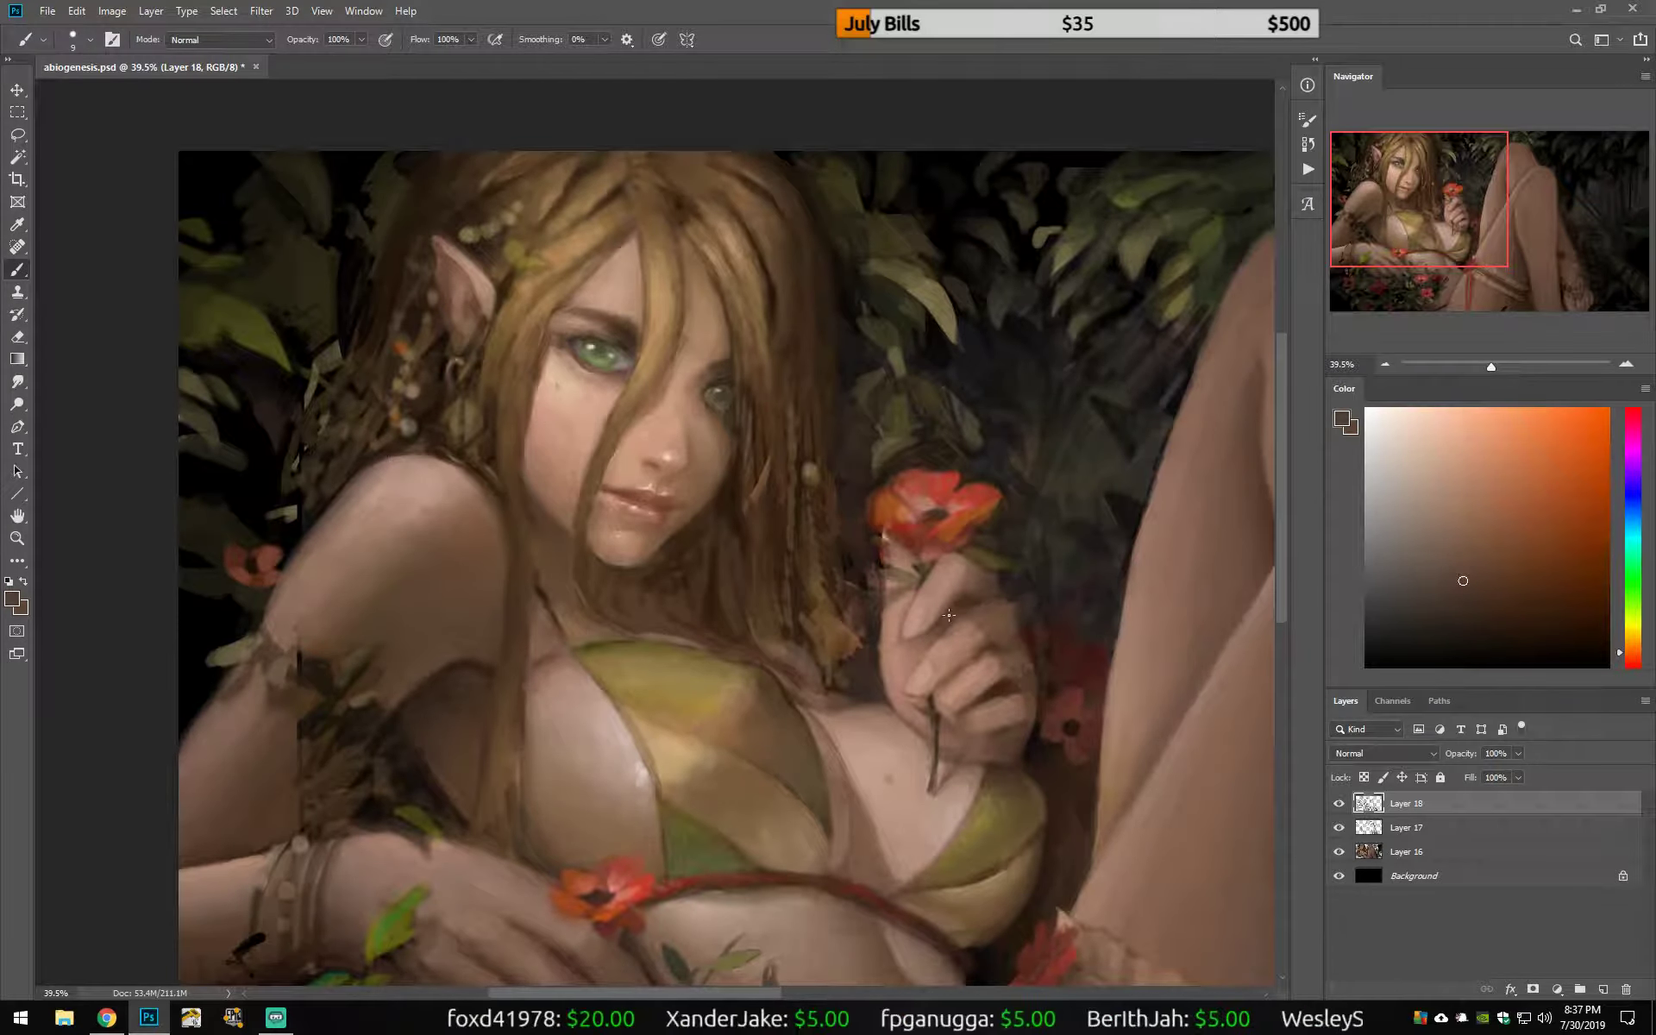
{"action": "left_click", "coordinate": [945, 617], "text": "alt"}
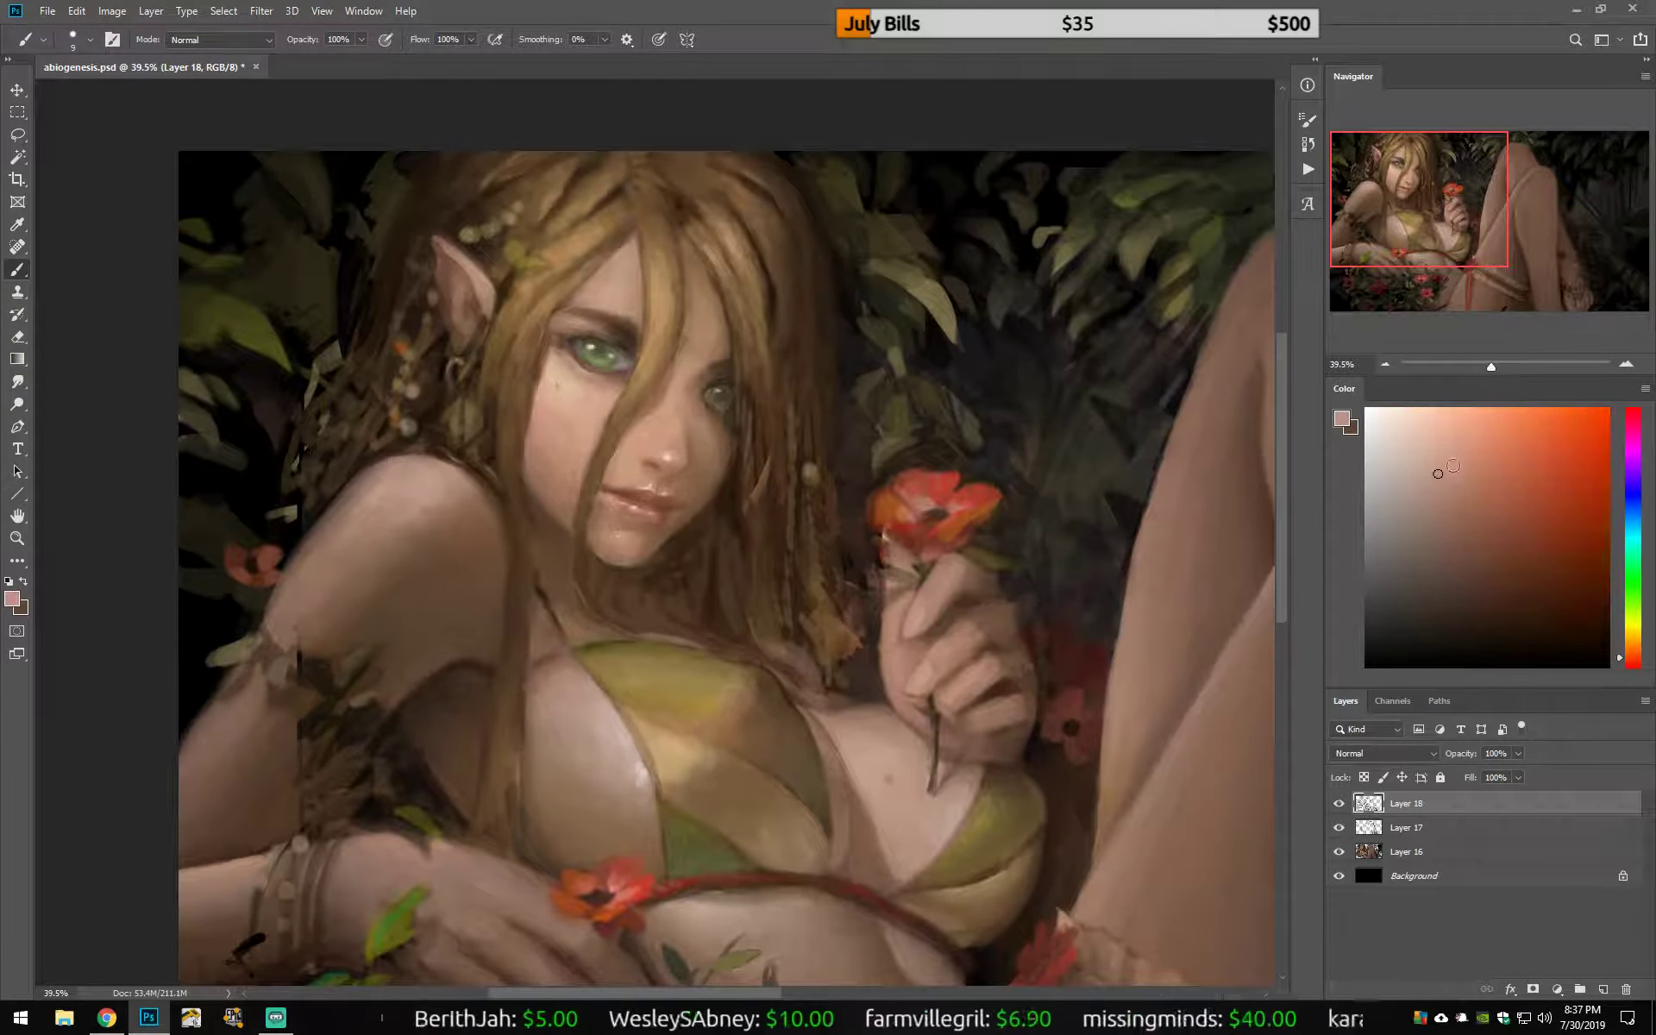
{"action": "left_click", "coordinate": [872, 643], "text": "alt"}
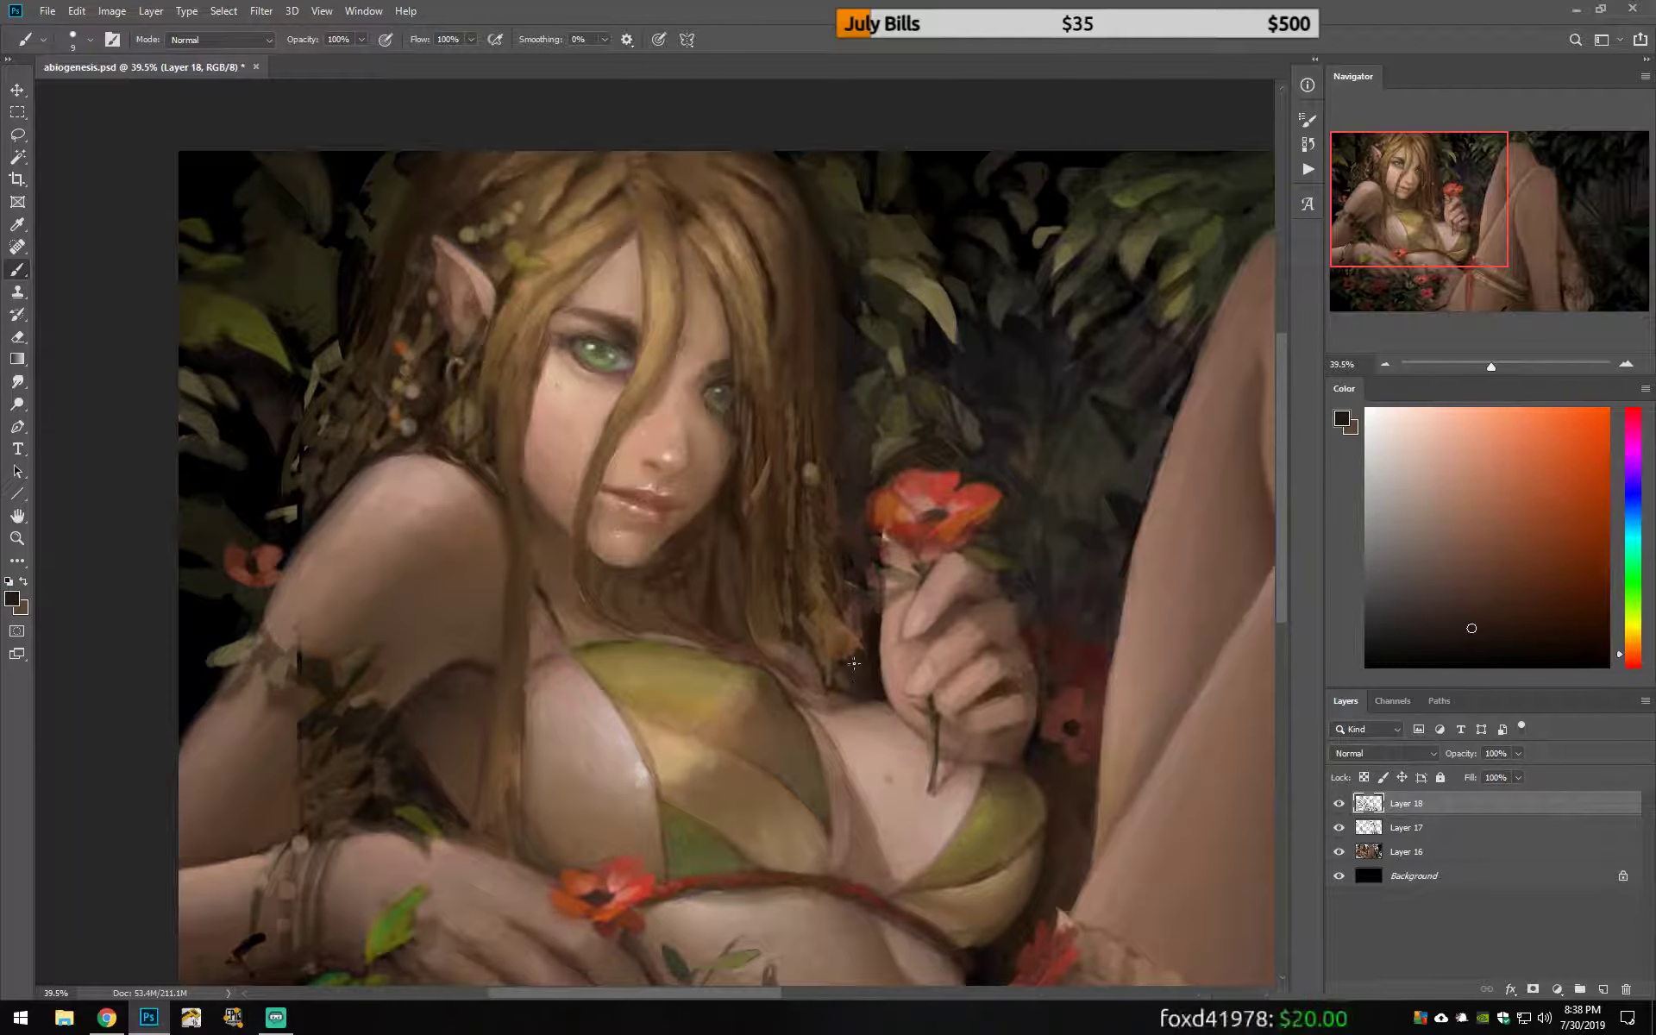
{"action": "left_click", "coordinate": [854, 663], "text": "alt"}
{"action": "mouse_move", "coordinate": [858, 638]}
{"action": "left_mouse_down"}
{"action": "mouse_move", "coordinate": [858, 550]}
{"action": "mouse_move", "coordinate": [869, 587]}
{"action": "left_mouse_up"}
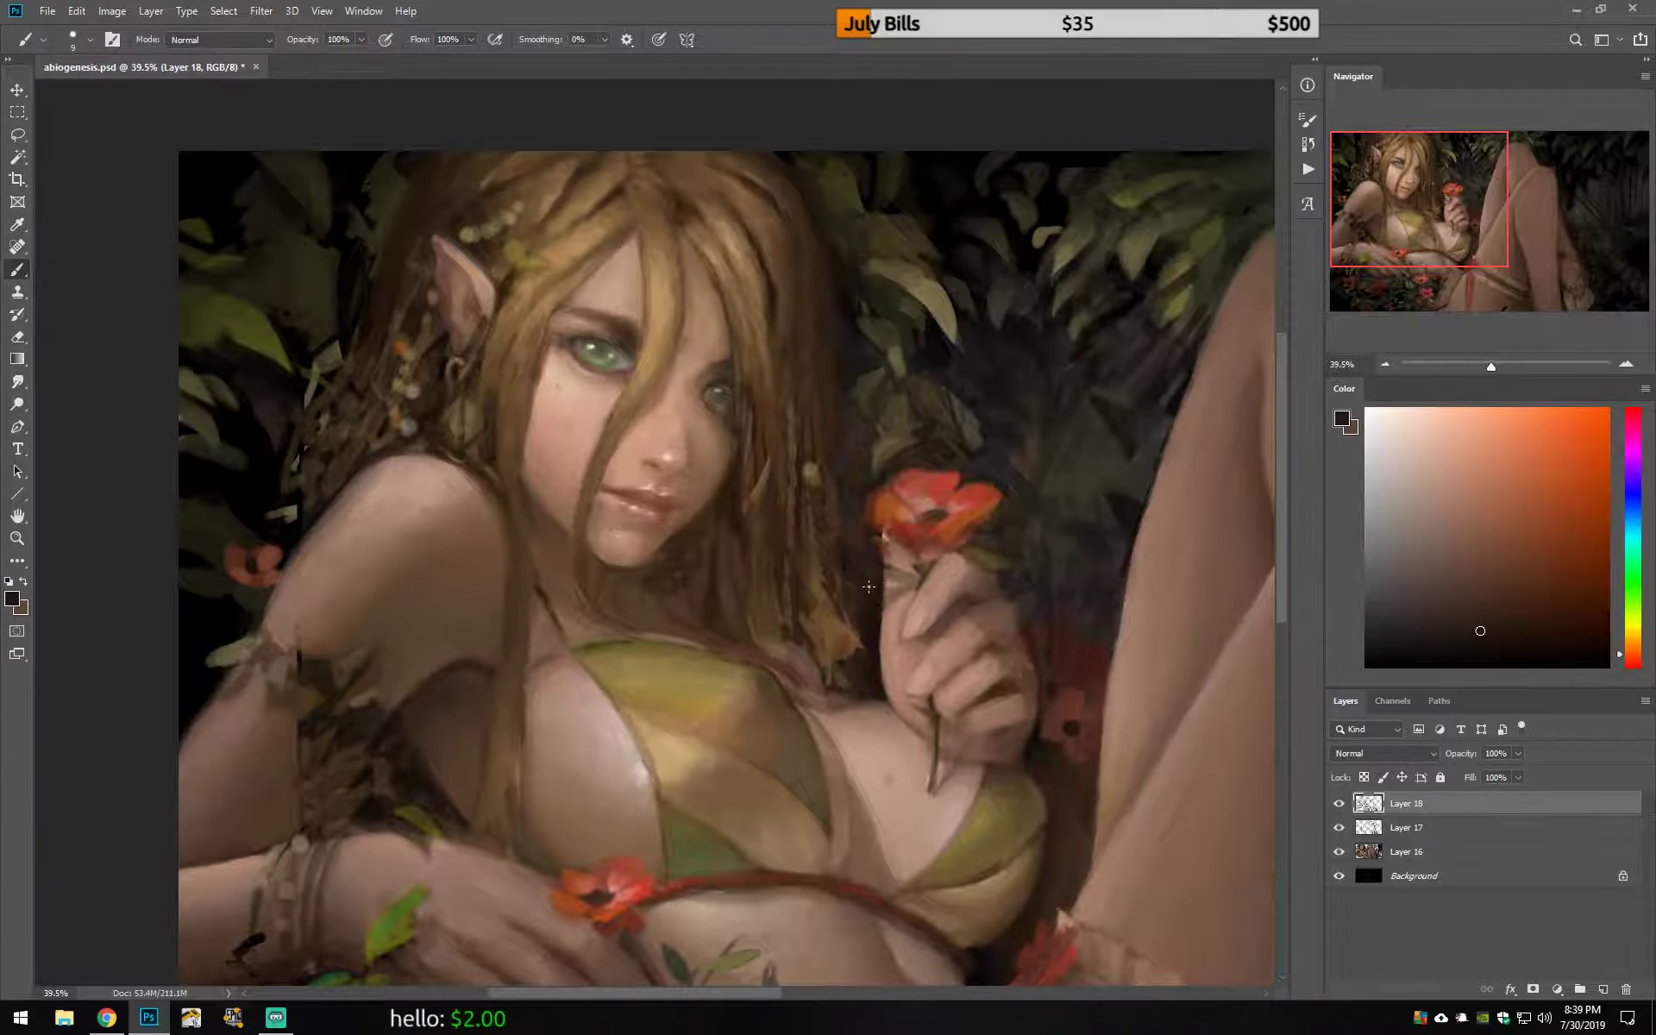
Step: Unmirror the canvas and pick lighter and very dark browns and a lighter skin tone
{"action": "key", "text": "h"}
{"action": "left_click", "coordinate": [683, 516], "text": "alt"}
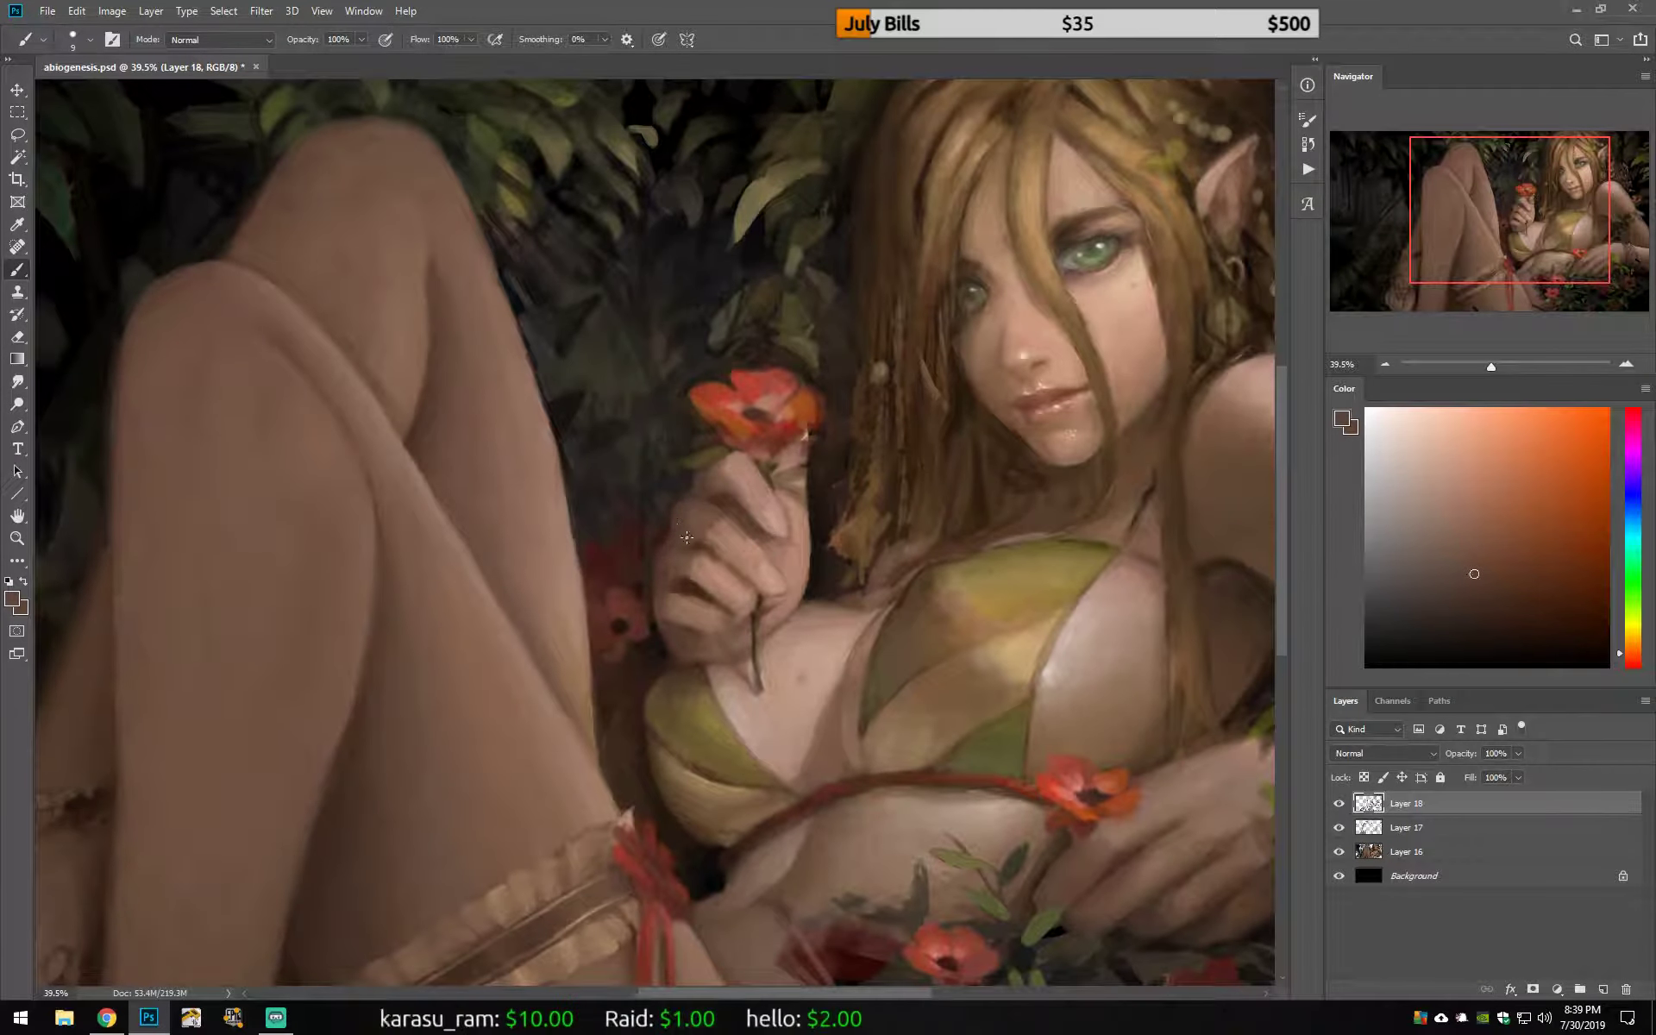
{"action": "left_click", "coordinate": [758, 586], "text": "alt"}
{"action": "left_click", "coordinate": [703, 499], "text": "alt"}
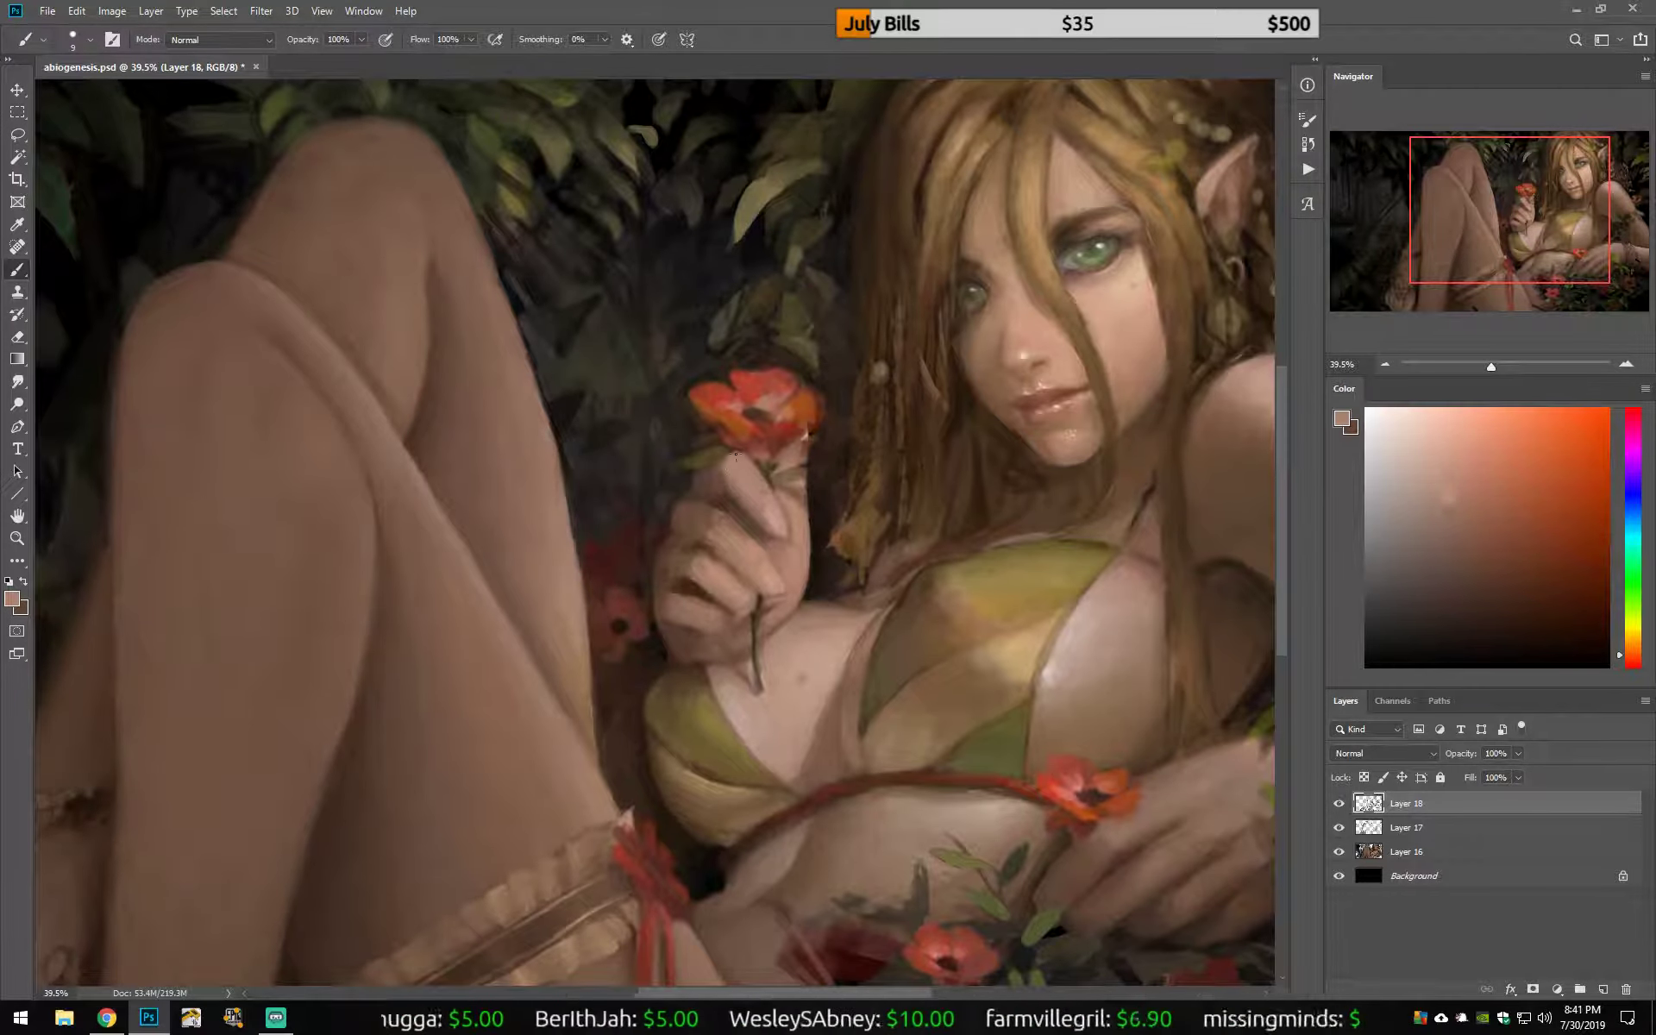
{"action": "left_click", "coordinate": [673, 470], "text": "alt"}
Step: Sample light hand skin tones, mirror the canvas, and zoom in closer on the hand
{"action": "scroll", "coordinate": [670, 471], "scroll_direction": "down", "scroll_amount": 4}
{"action": "scroll", "coordinate": [832, 526], "scroll_direction": "up", "scroll_amount": 4}
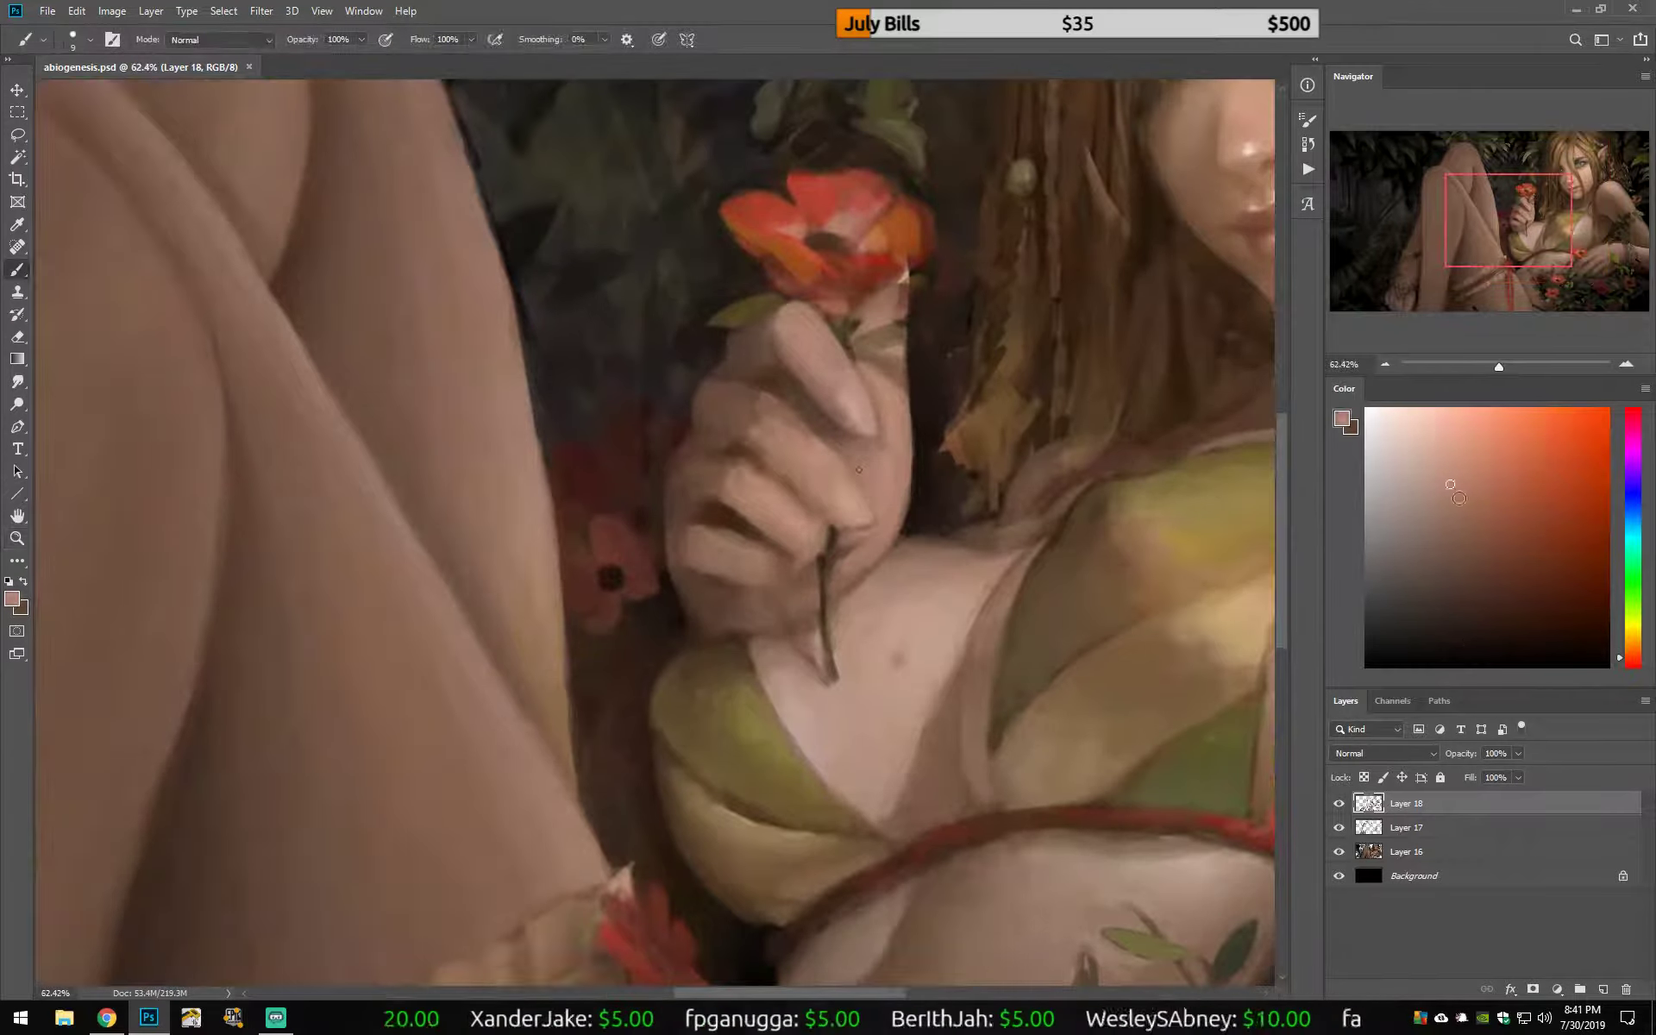
{"action": "left_click", "coordinate": [833, 524], "text": "alt"}
{"action": "key", "text": "ctrl+shift+h"}
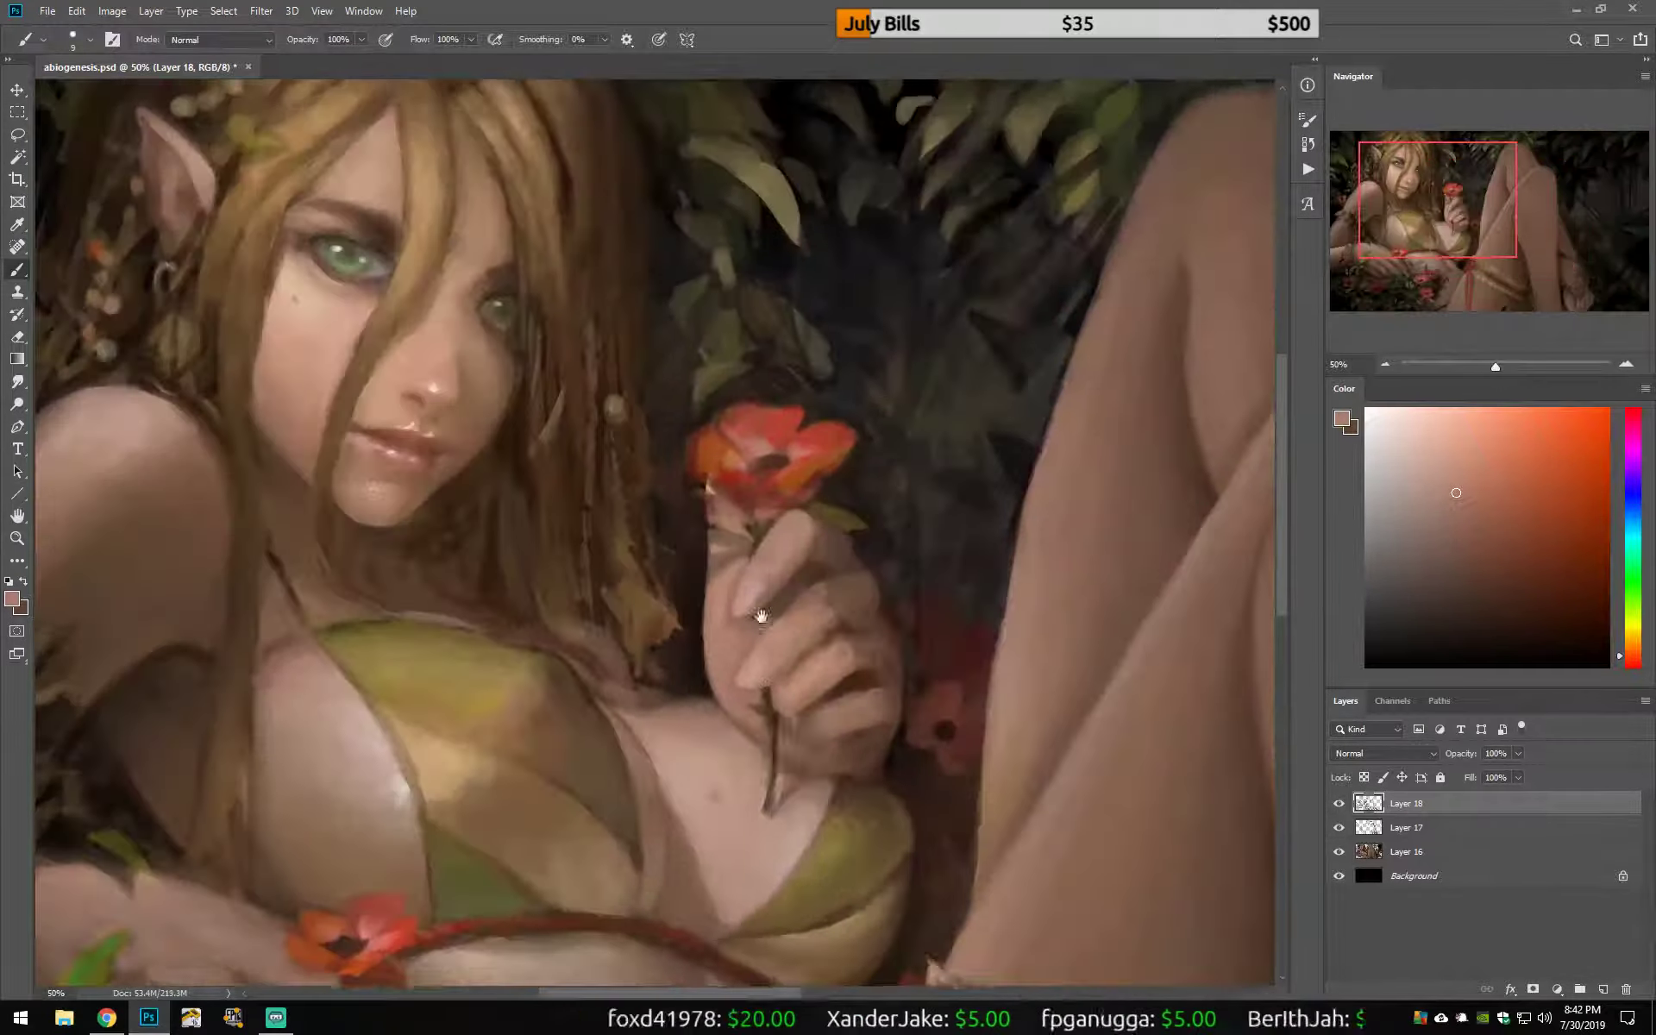
{"action": "left_click", "coordinate": [799, 601], "text": "alt"}
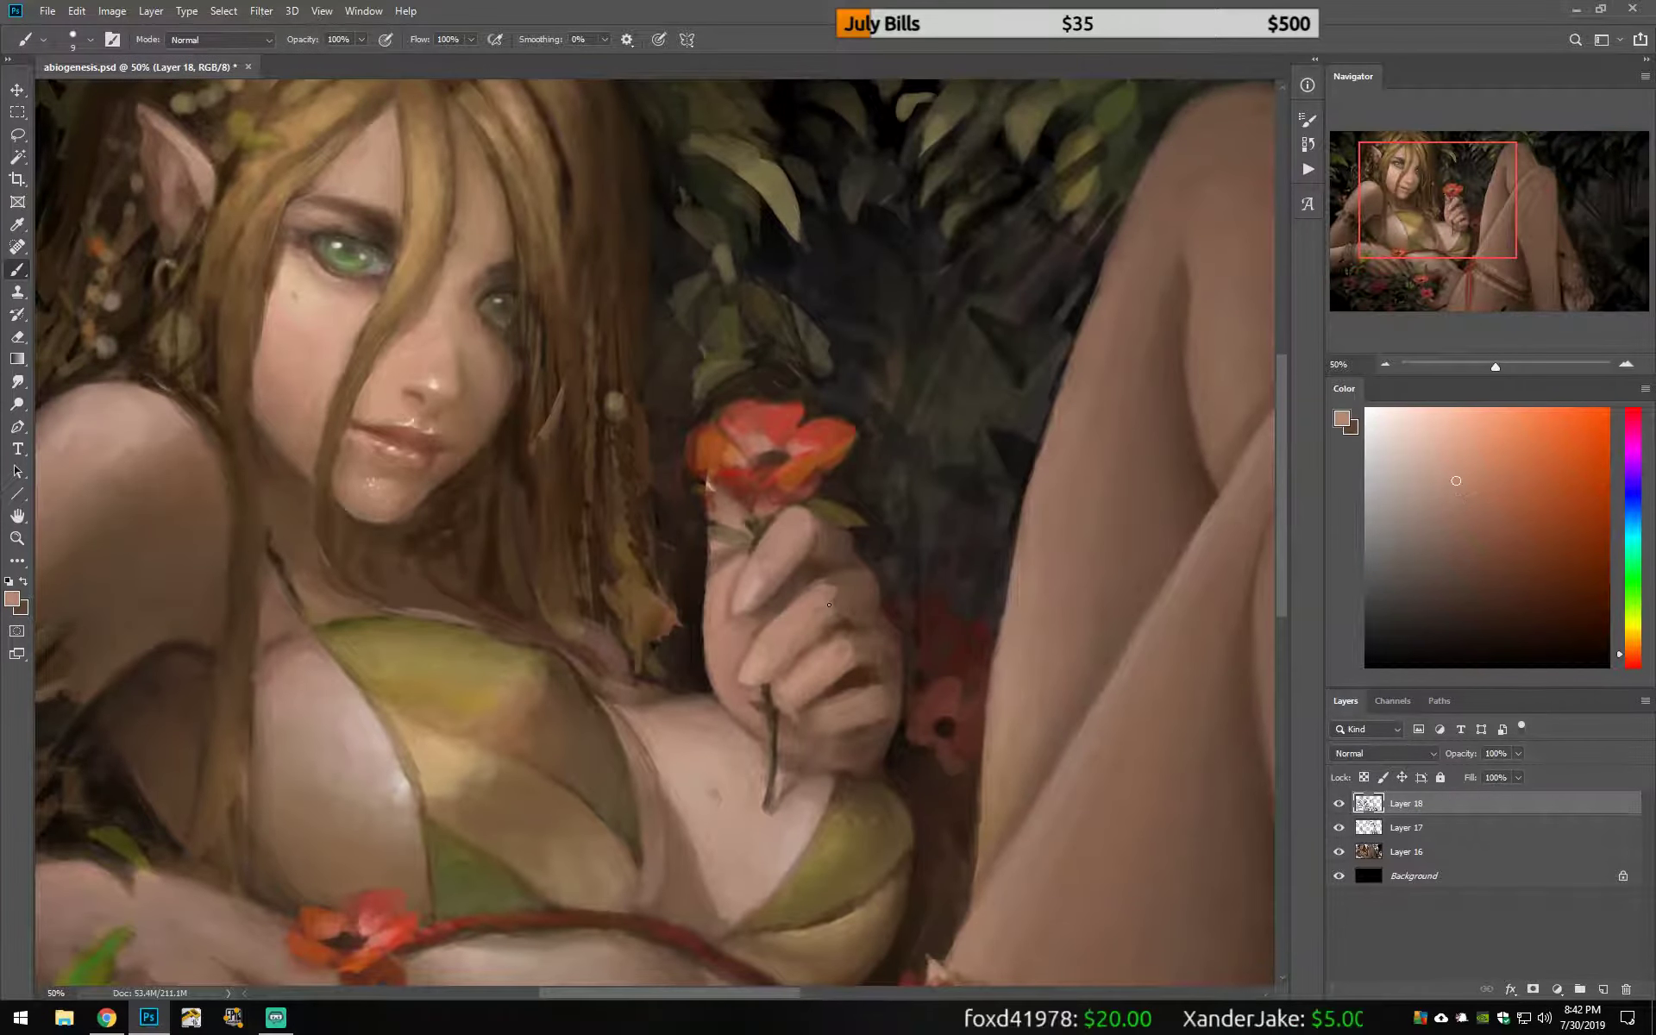
{"action": "scroll", "coordinate": [799, 650], "scroll_direction": "down", "scroll_amount": 3}
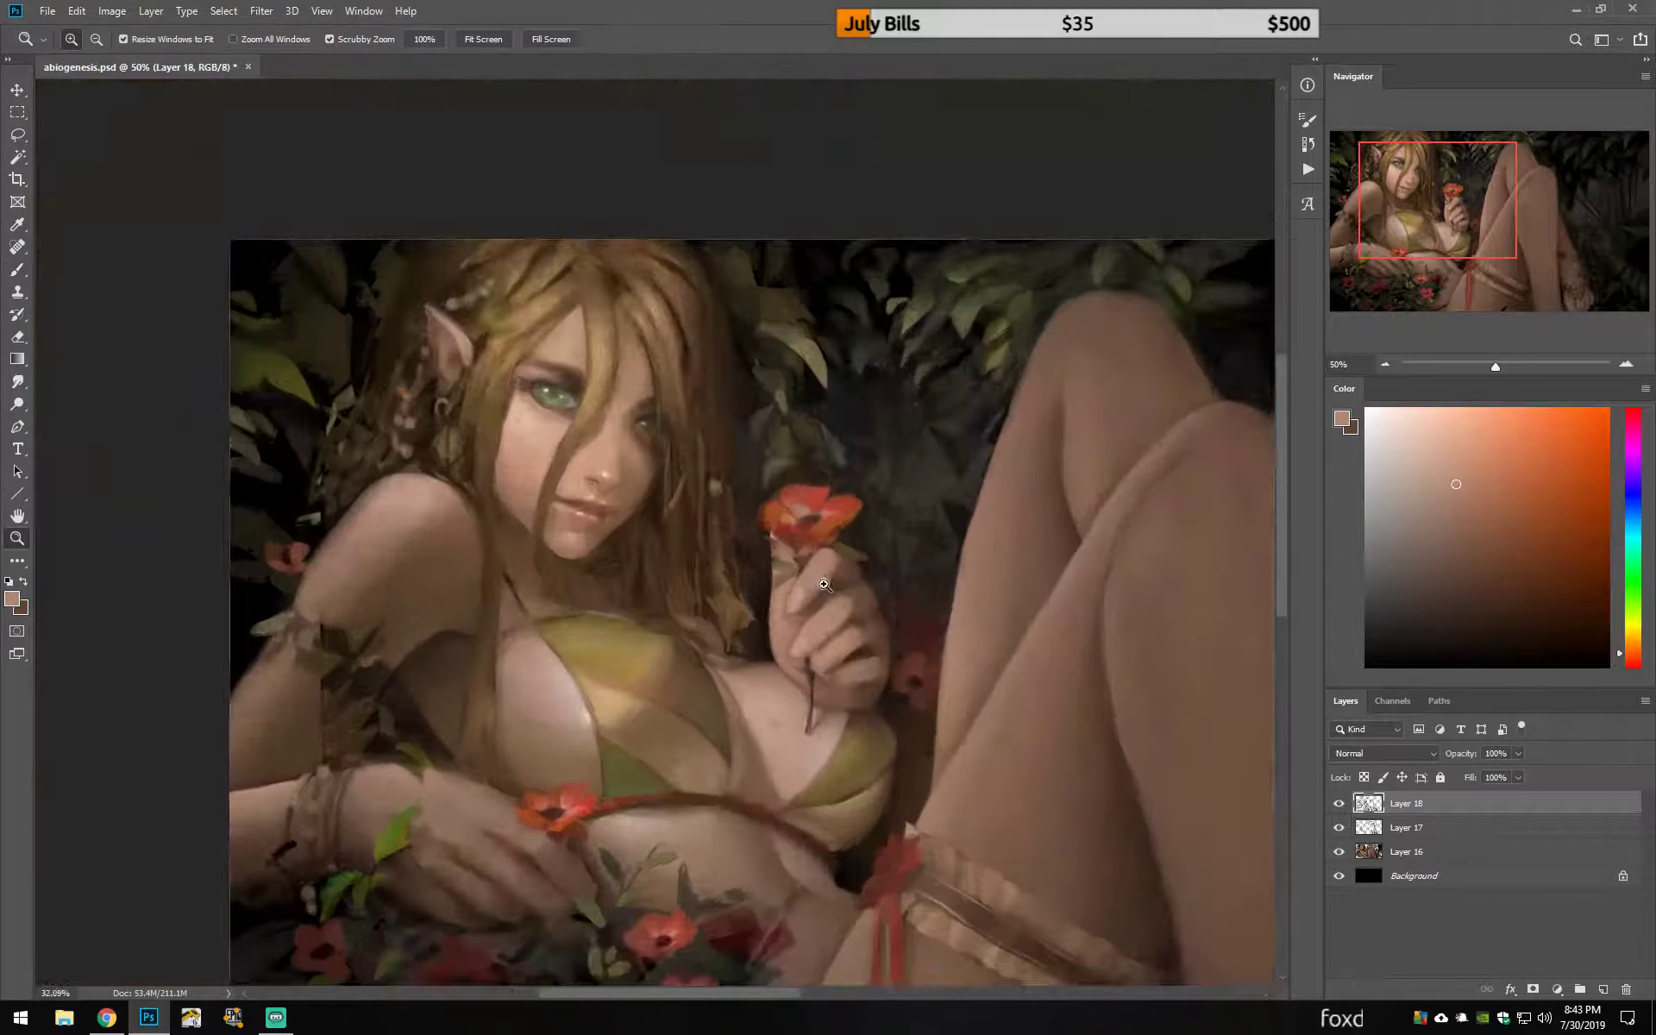
{"action": "scroll", "coordinate": [777, 604], "scroll_direction": "up", "scroll_amount": 5}
{"action": "left_click", "coordinate": [755, 576], "text": "alt"}
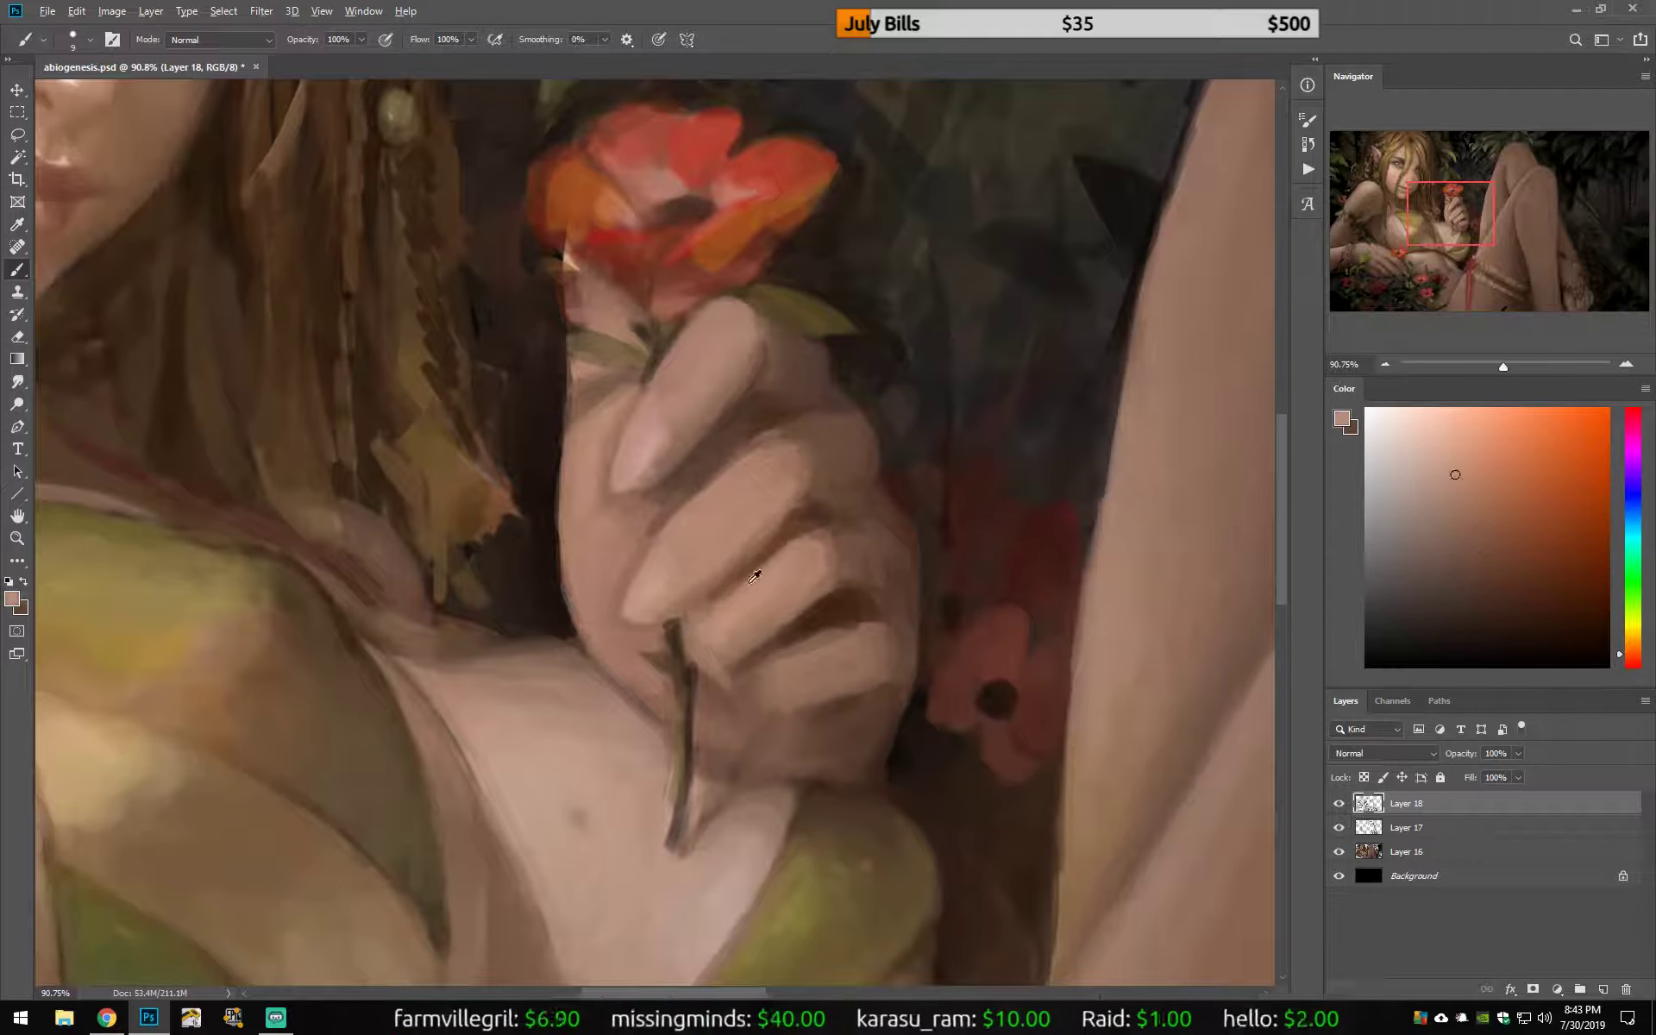
Step: Shade the finger undersides and knuckles with sampled dark browns and skin tones
{"action": "left_click", "coordinate": [669, 785], "text": "alt"}
{"action": "left_click", "coordinate": [709, 798], "text": "alt"}
{"action": "left_click_drag", "start_coordinate": [724, 690], "coordinate": [800, 723]}
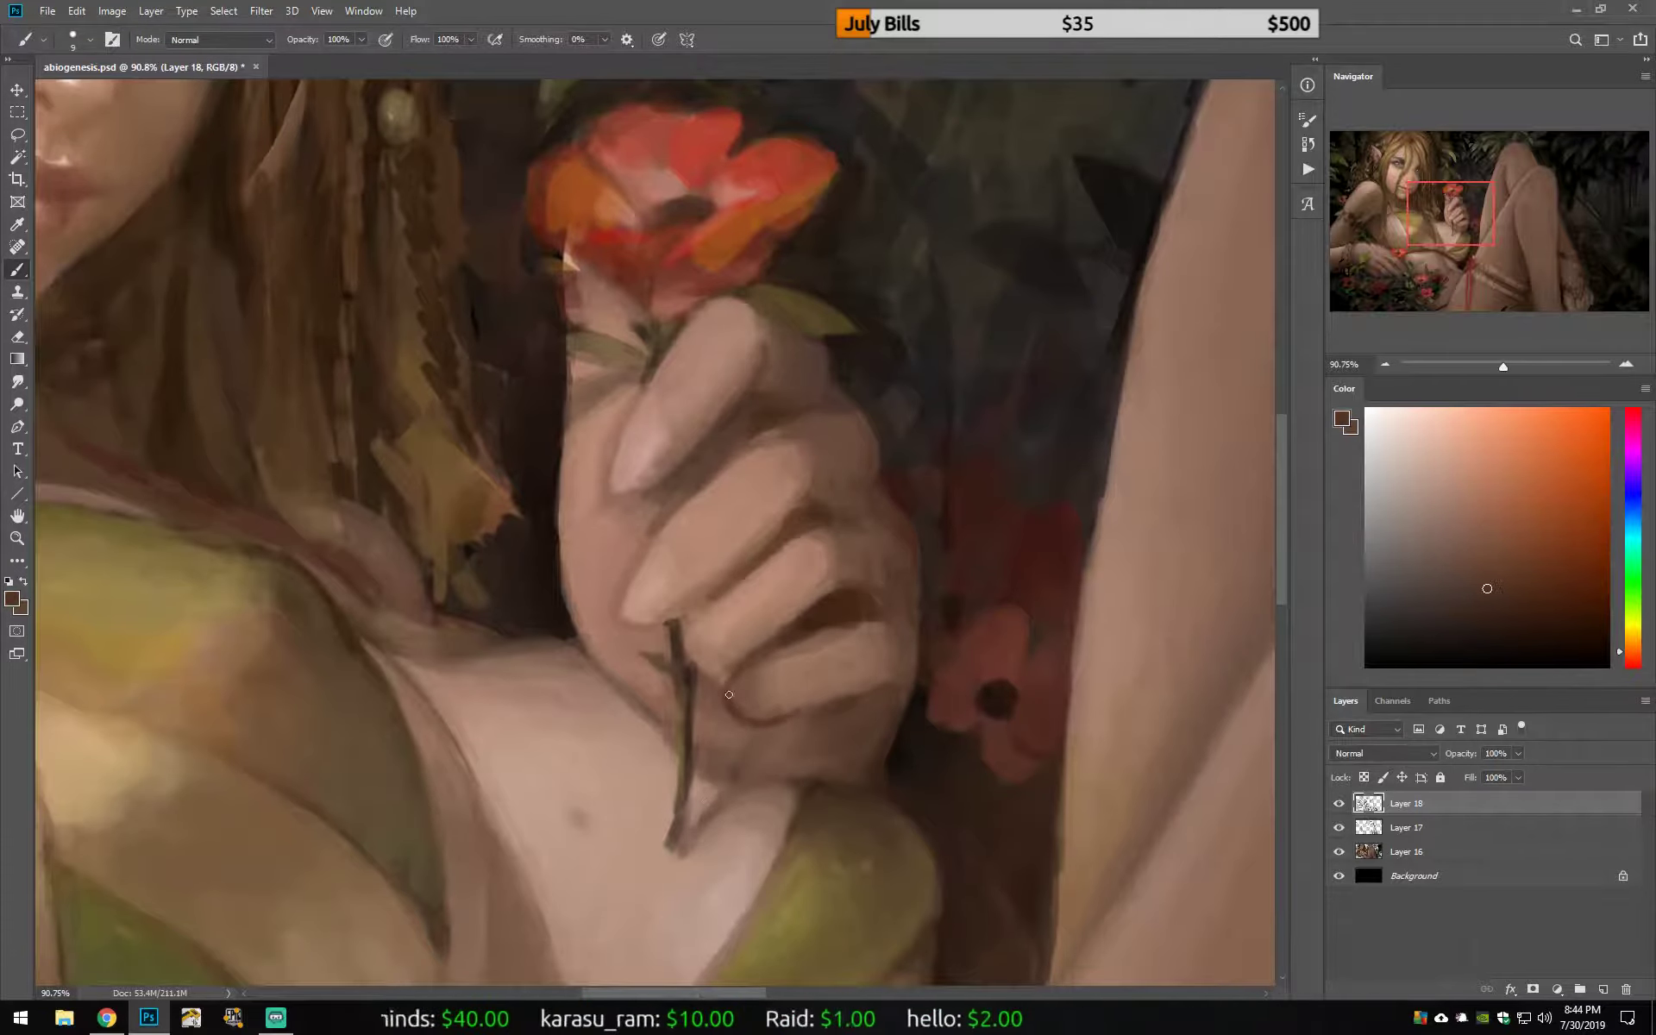
{"action": "left_click", "coordinate": [822, 706], "text": "alt"}
{"action": "left_click_drag", "start_coordinate": [906, 603], "coordinate": [854, 634]}
{"action": "left_click", "coordinate": [863, 634], "text": "alt"}
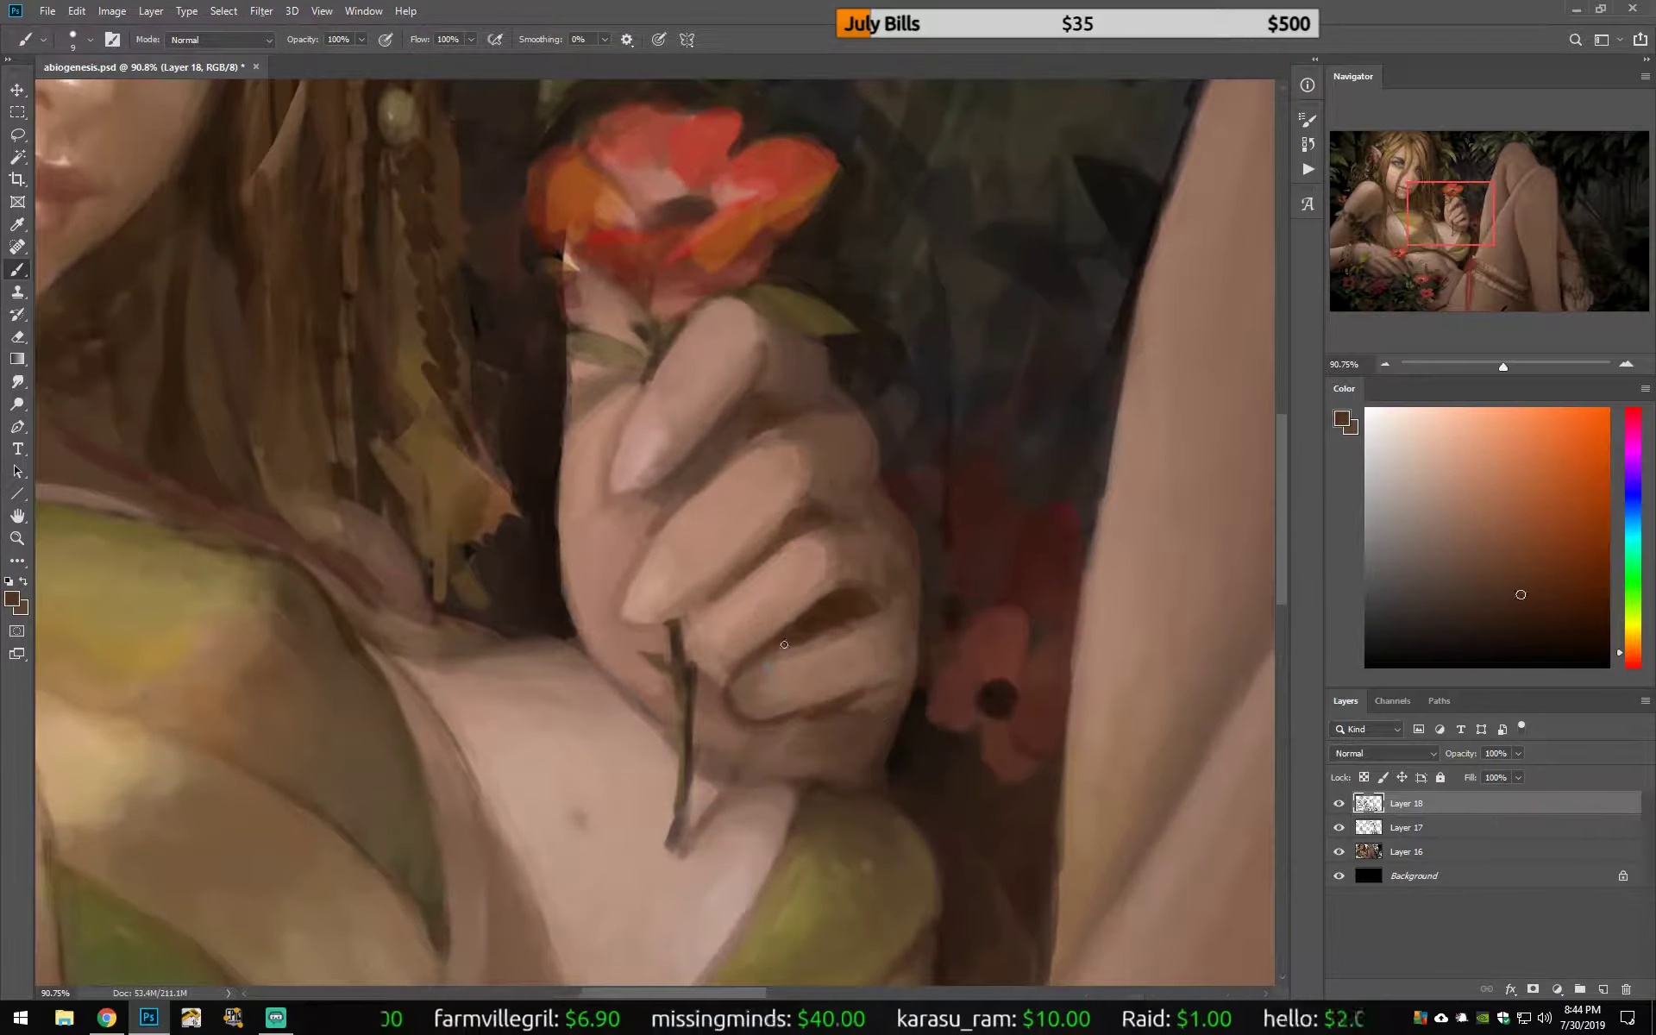
{"action": "mouse_move", "coordinate": [690, 625]}
{"action": "left_mouse_down"}
{"action": "mouse_move", "coordinate": [711, 712]}
{"action": "mouse_move", "coordinate": [771, 731]}
{"action": "left_mouse_up"}
{"action": "key", "text": "bracketright"}
{"action": "key", "text": "bracketright"}
{"action": "key", "text": "bracketright"}
{"action": "left_click", "coordinate": [725, 707], "text": "alt"}
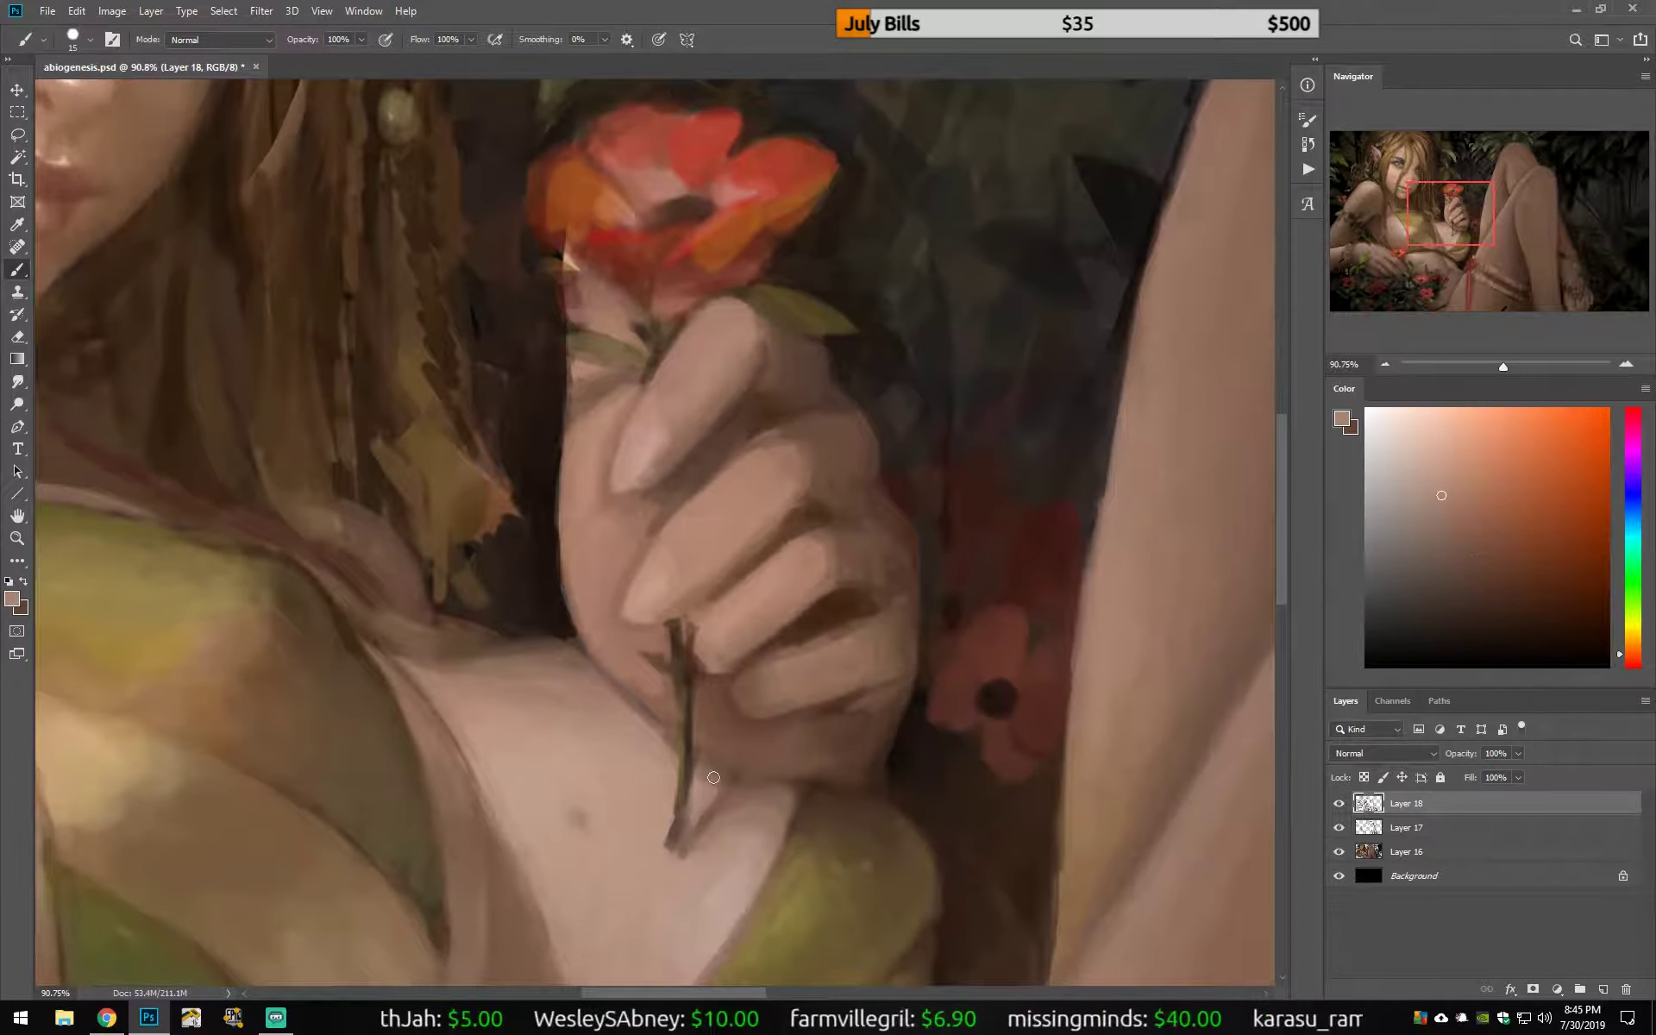
{"action": "key", "text": "bracketleft"}
Step: Paint a dark stroke along the hand's left edge, then zoom out and mirror to check
{"action": "left_click", "coordinate": [547, 492], "text": "alt"}
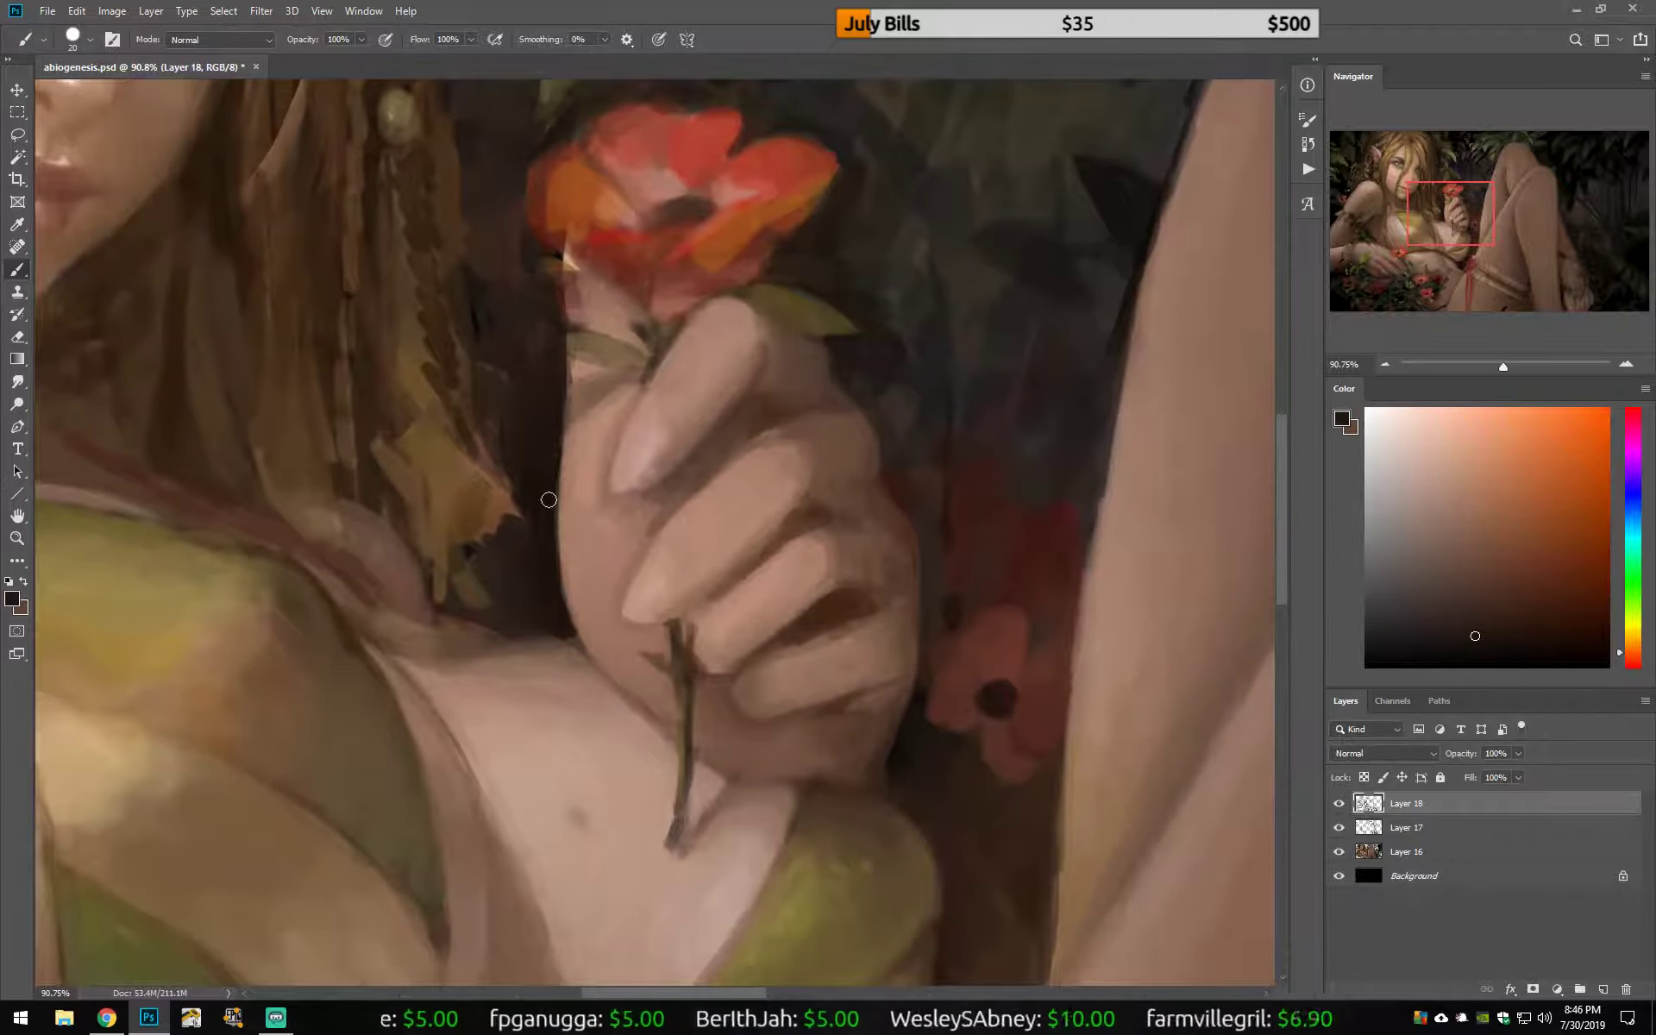
{"action": "left_click_drag", "start_coordinate": [506, 451], "coordinate": [496, 423]}
{"action": "left_click", "coordinate": [549, 395], "text": "alt"}
{"action": "left_click", "coordinate": [496, 544], "text": "alt"}
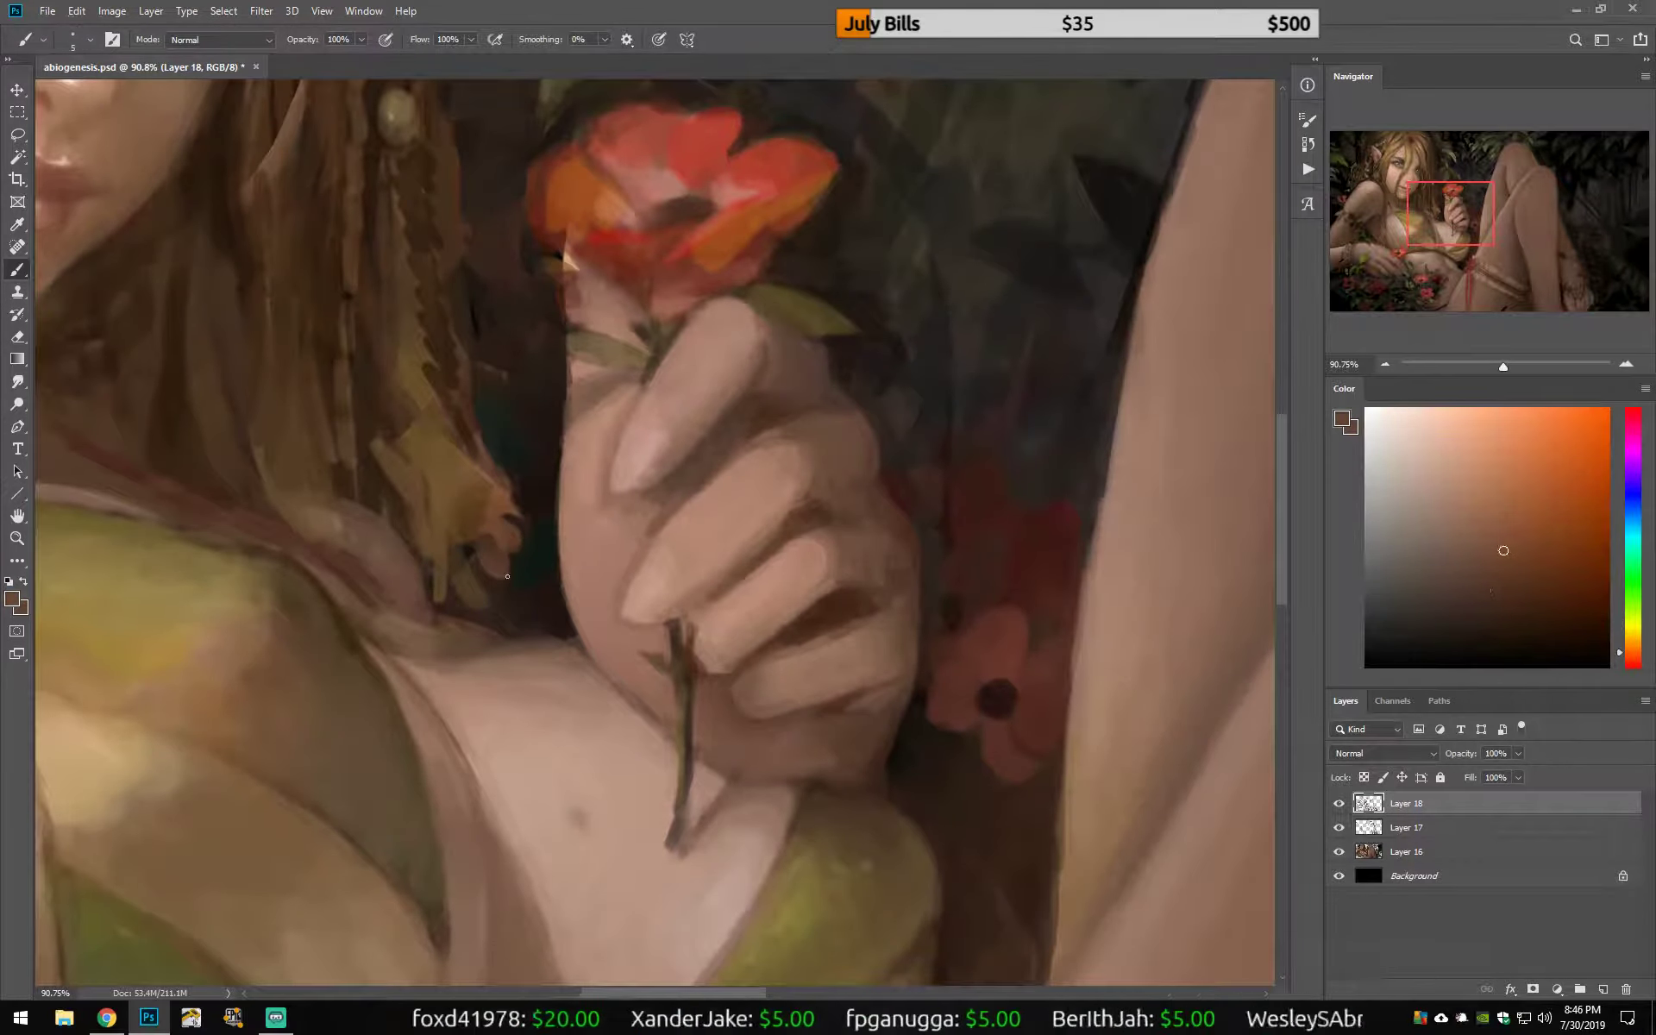
{"action": "key", "text": "z"}
{"action": "left_click", "coordinate": [731, 595], "text": "alt"}
{"action": "key", "text": "ctrl+shift+h"}
Step: Return to the Brush tool and sample light skin and brown tones
{"action": "key", "text": "b"}
{"action": "left_click", "coordinate": [701, 531], "text": "alt"}
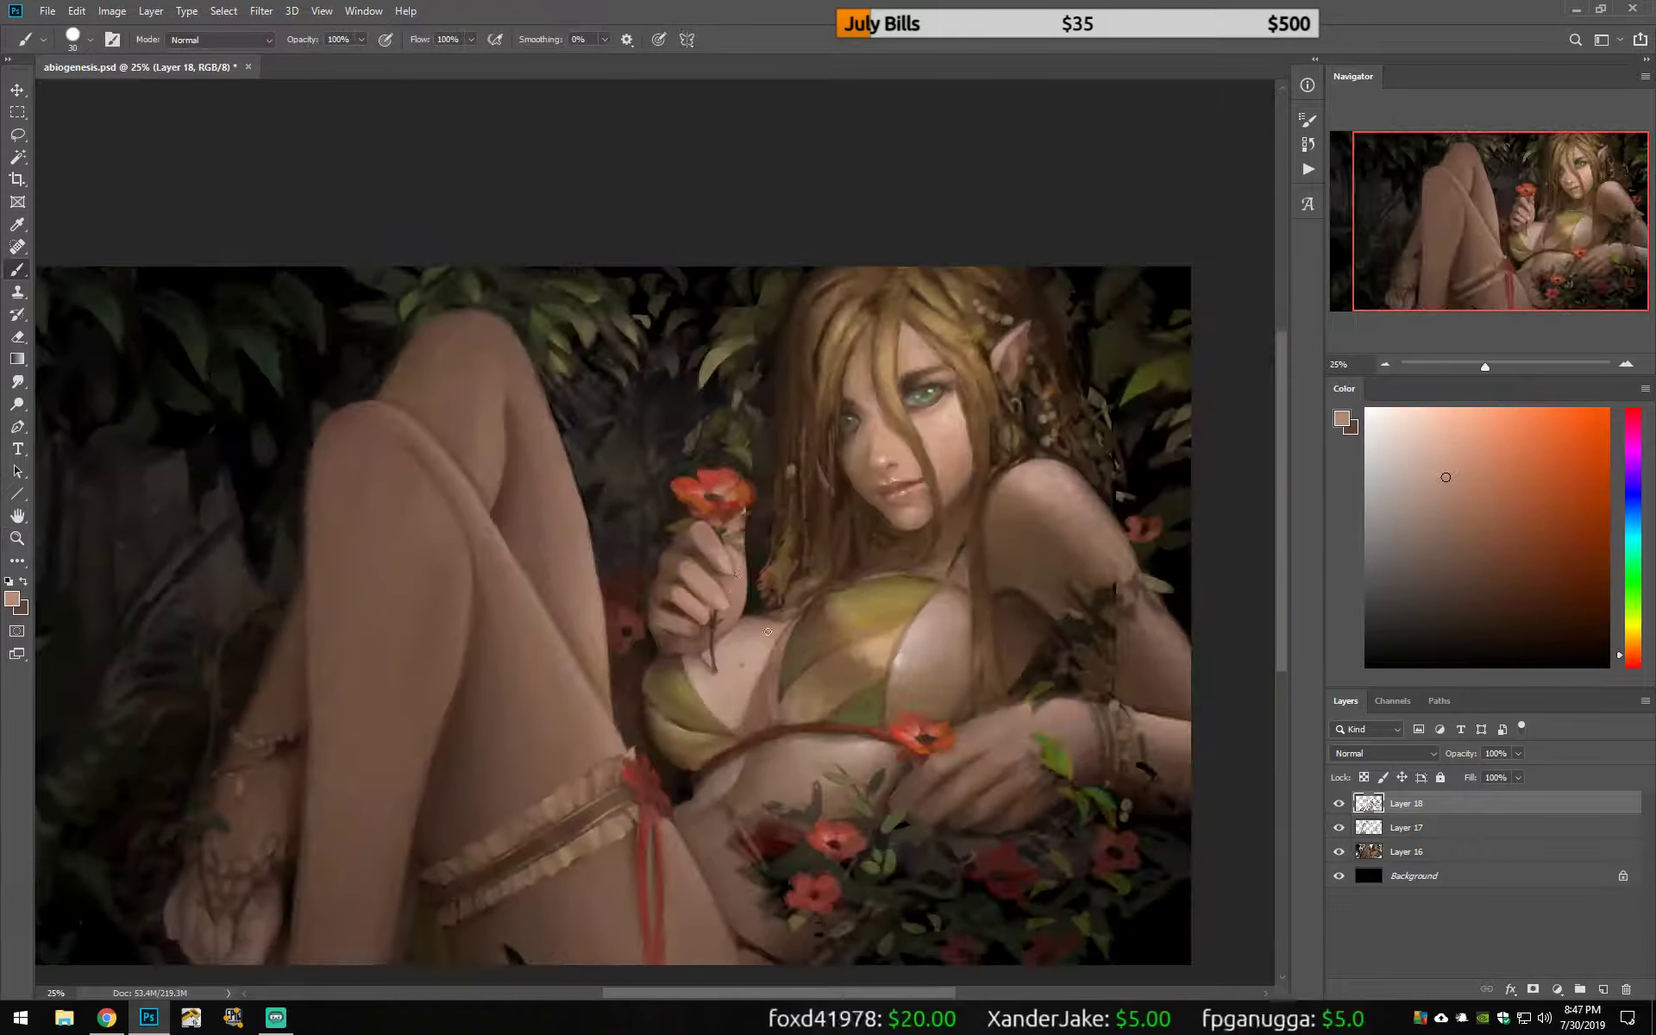
{"action": "left_click", "coordinate": [688, 531], "text": "alt"}
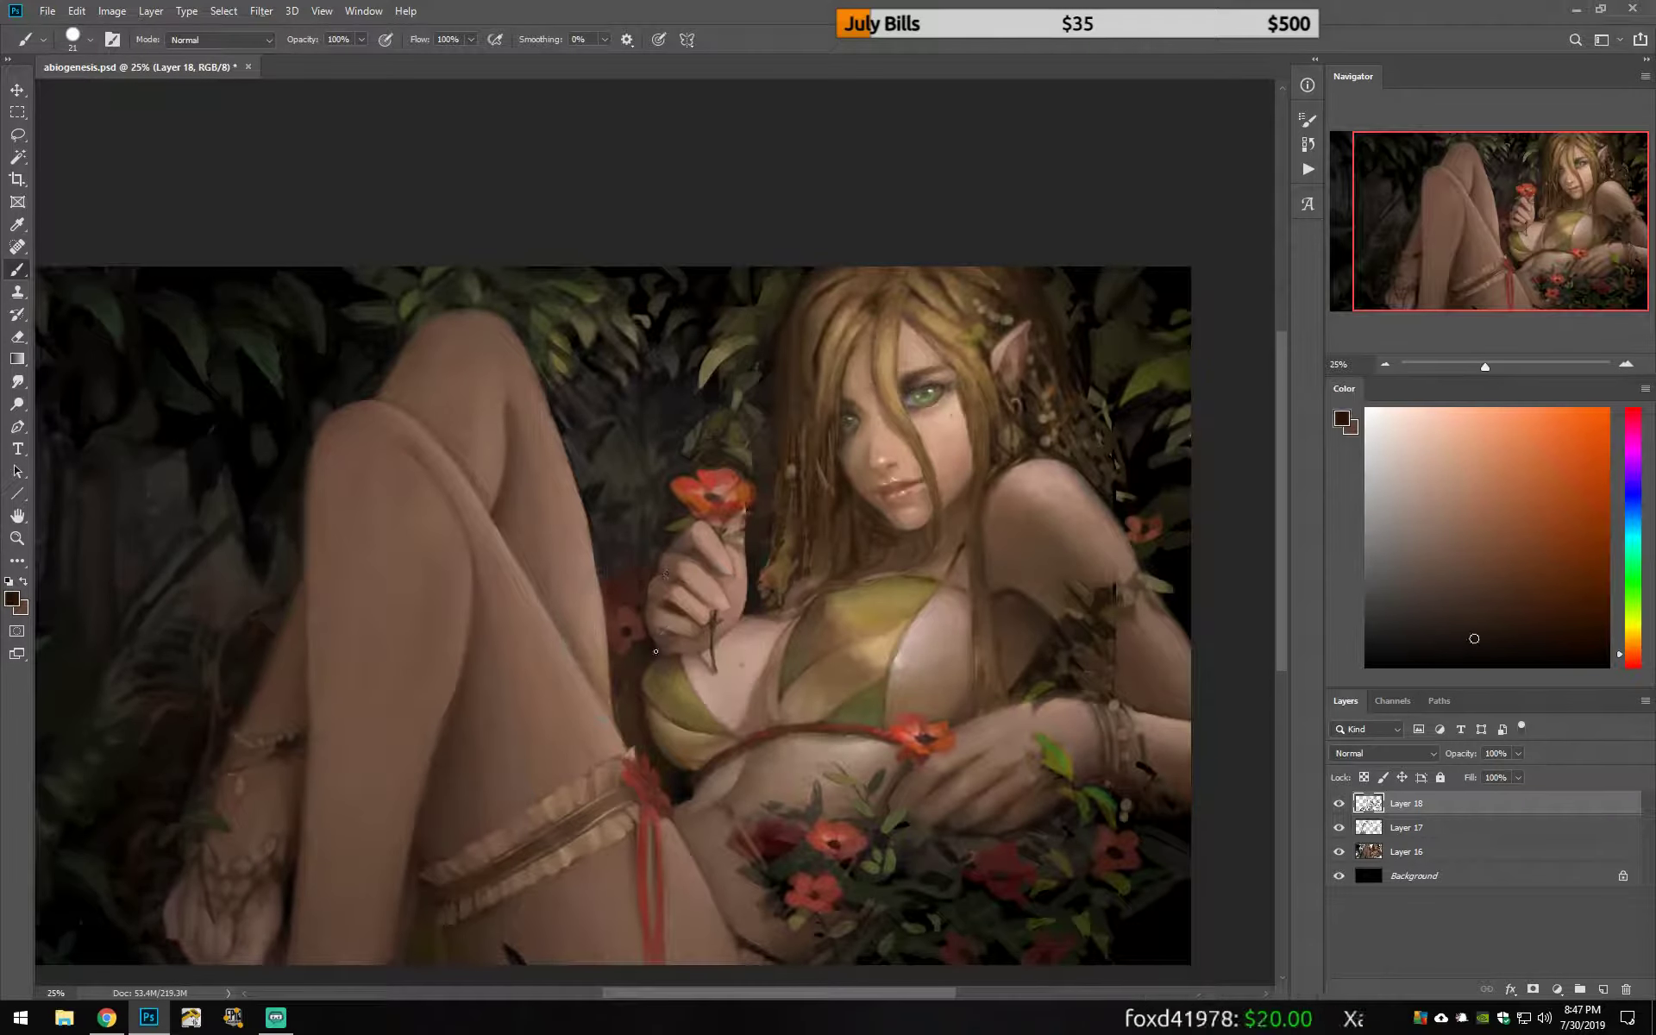
{"action": "left_click", "coordinate": [684, 581], "text": "alt"}
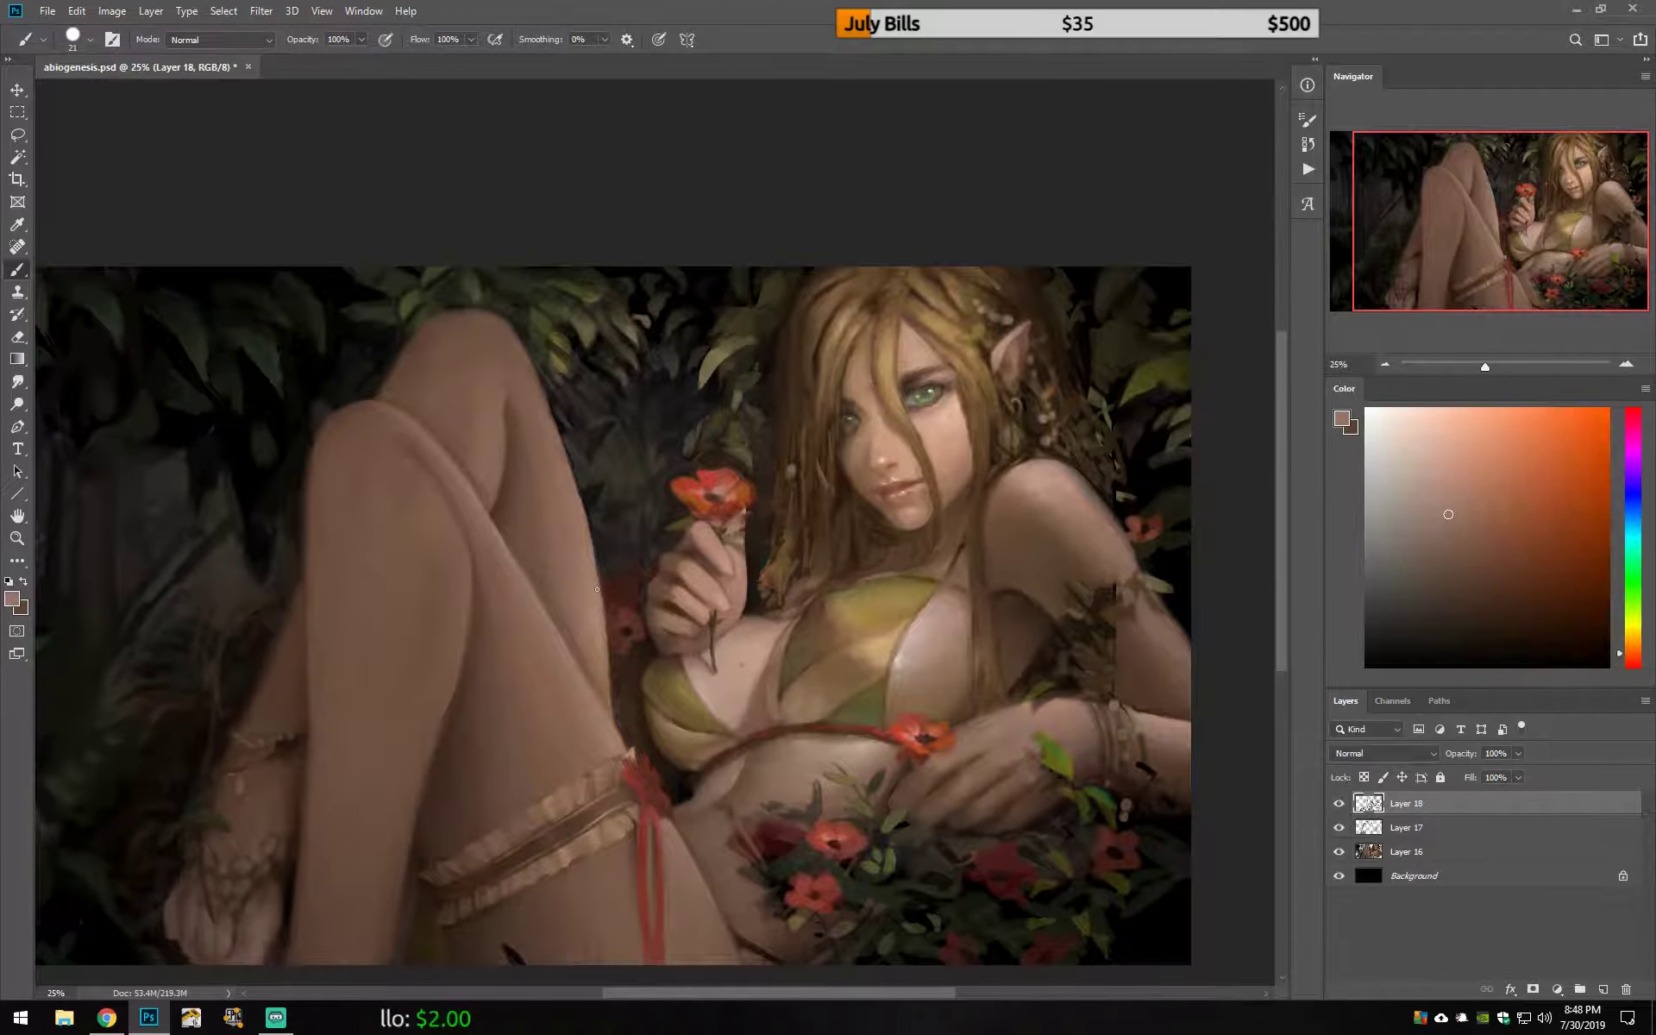
{"action": "scroll", "coordinate": [337, 852], "scroll_direction": "down", "scroll_amount": 2}
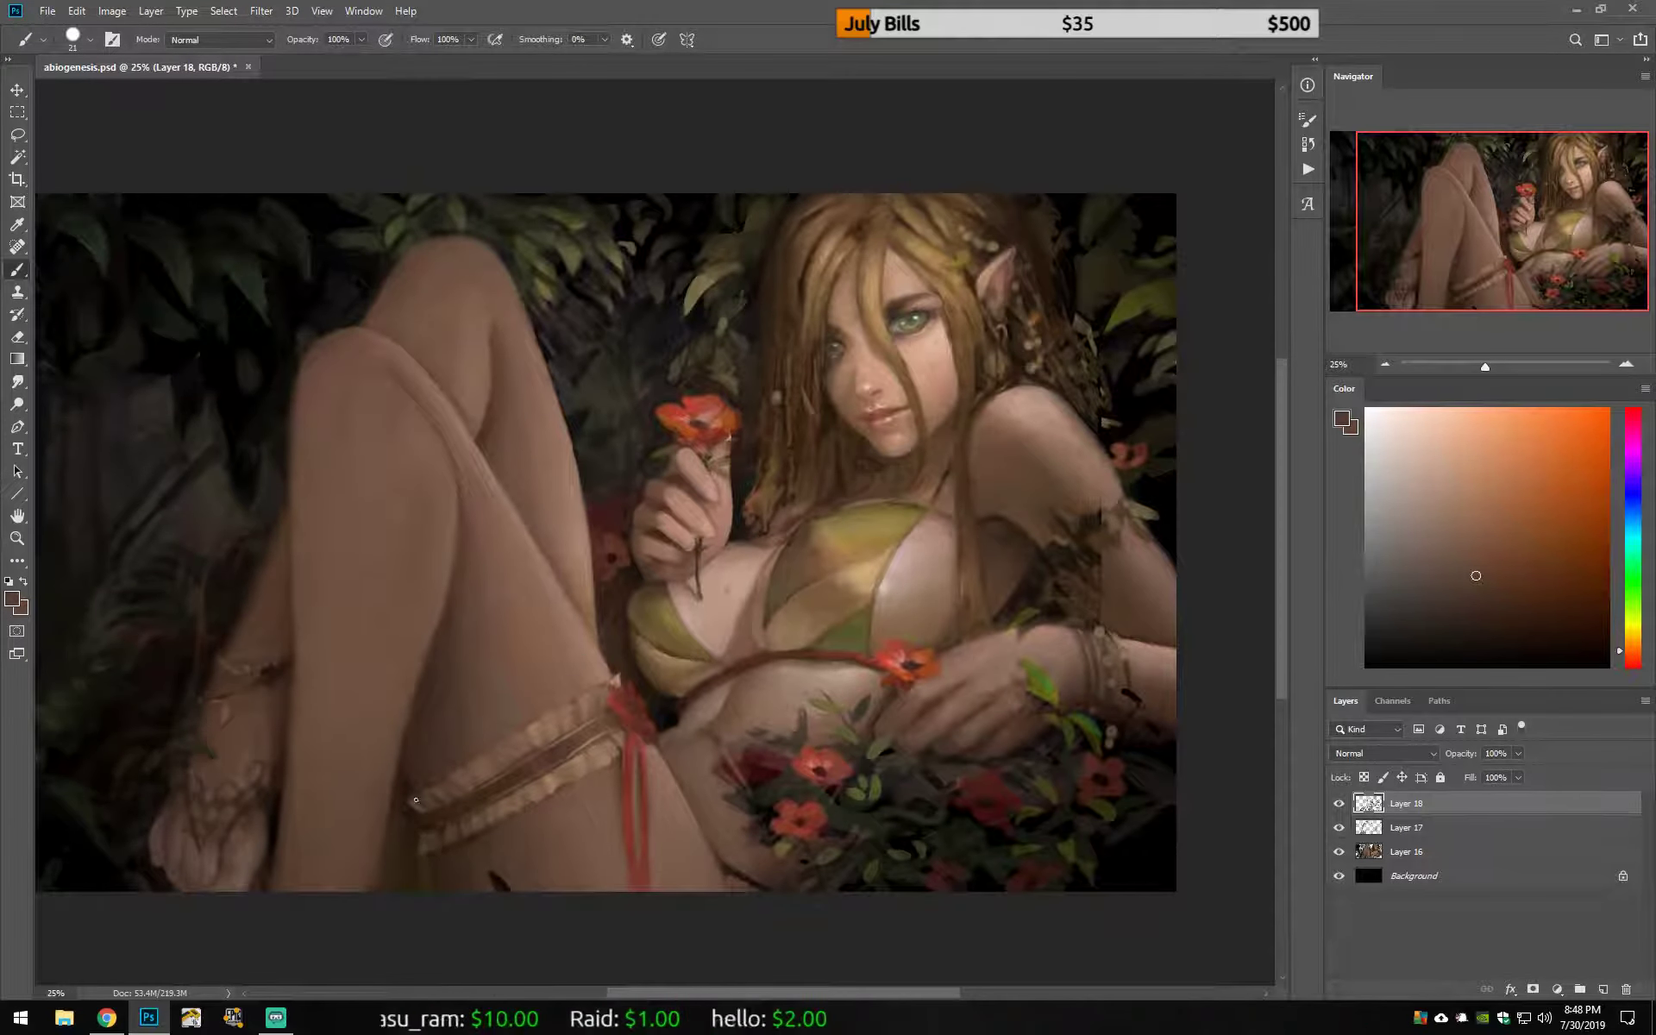
Step: Sample dark browns from the right edge and a lighter brown from the shoulder
{"action": "left_click", "coordinate": [1139, 511], "text": "alt"}
{"action": "left_click", "coordinate": [1162, 506], "text": "alt"}
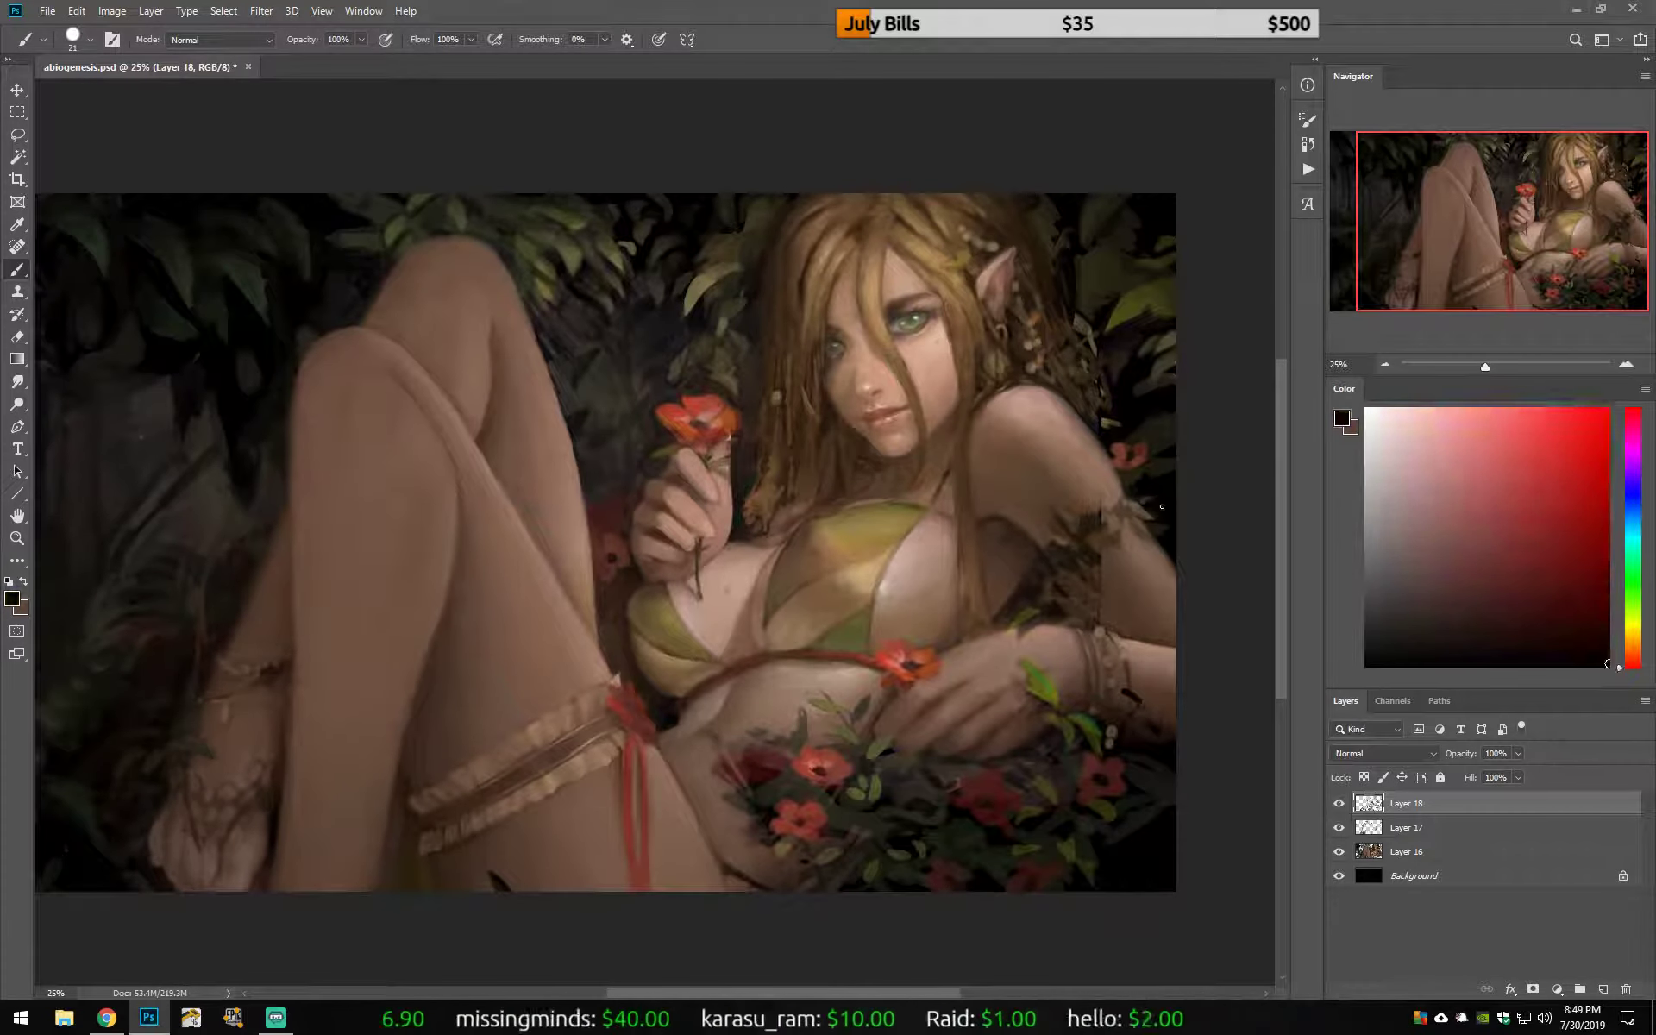
{"action": "left_click", "coordinate": [1047, 528], "text": "alt"}
{"action": "left_click", "coordinate": [1012, 582], "text": "alt"}
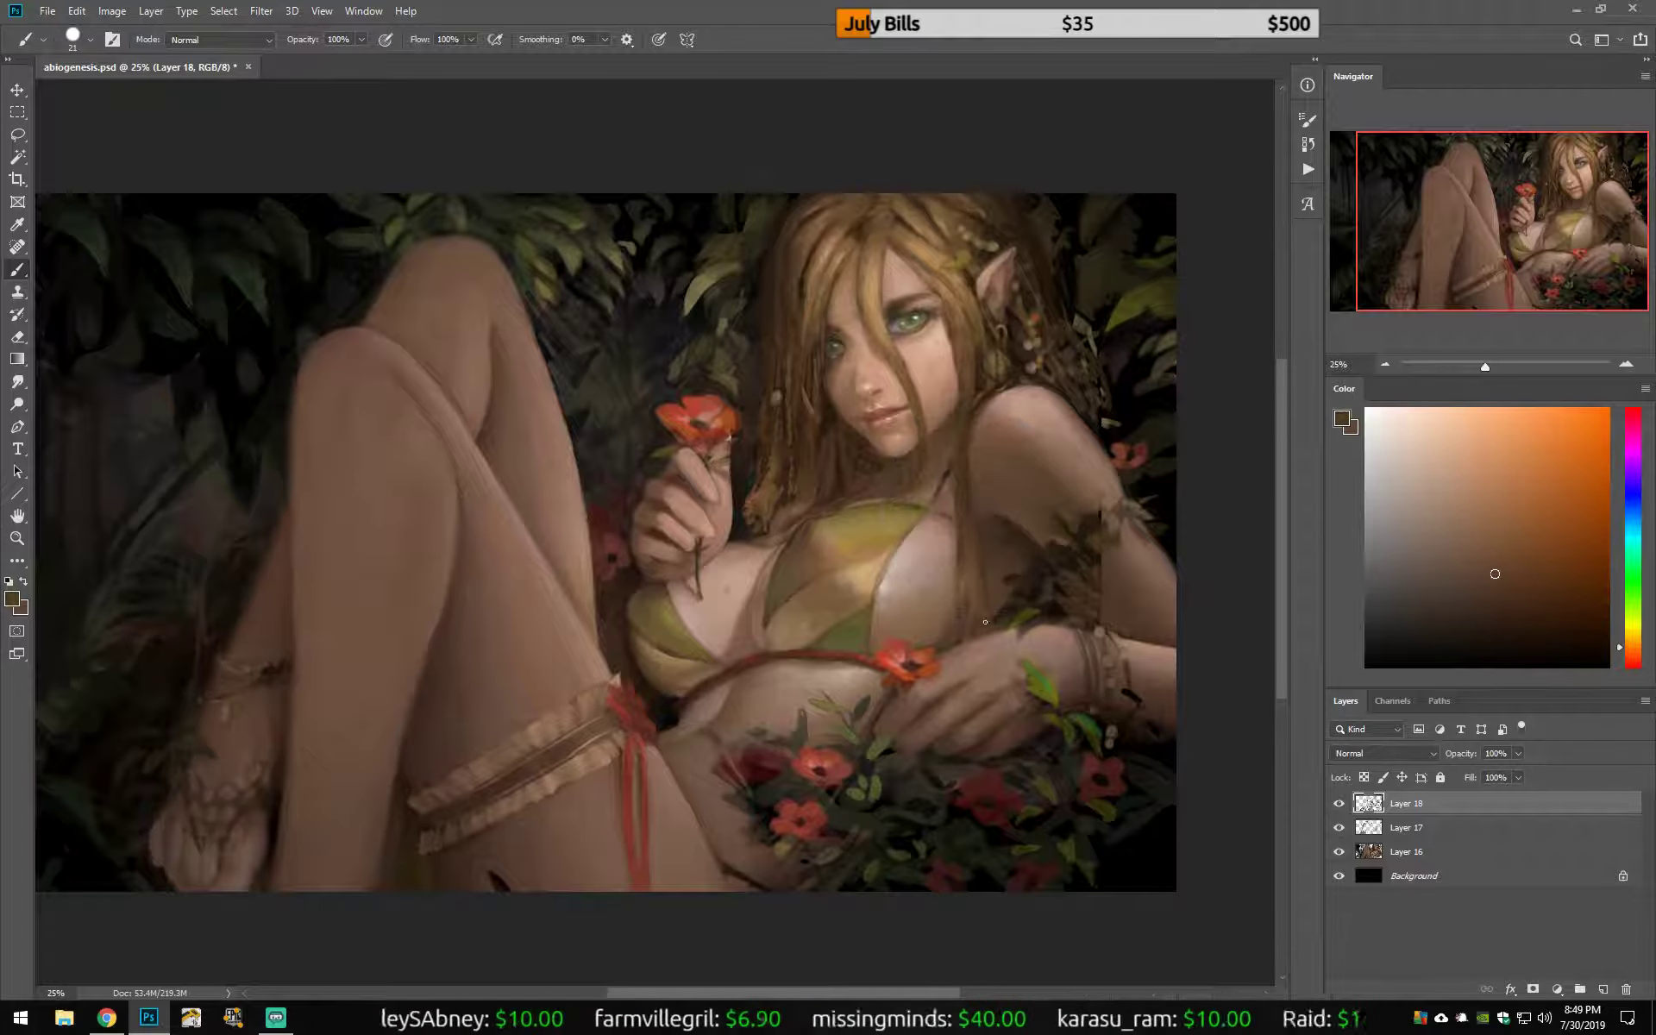
{"action": "left_click", "coordinate": [964, 587], "text": "alt"}
{"action": "left_click", "coordinate": [1013, 516], "text": "alt"}
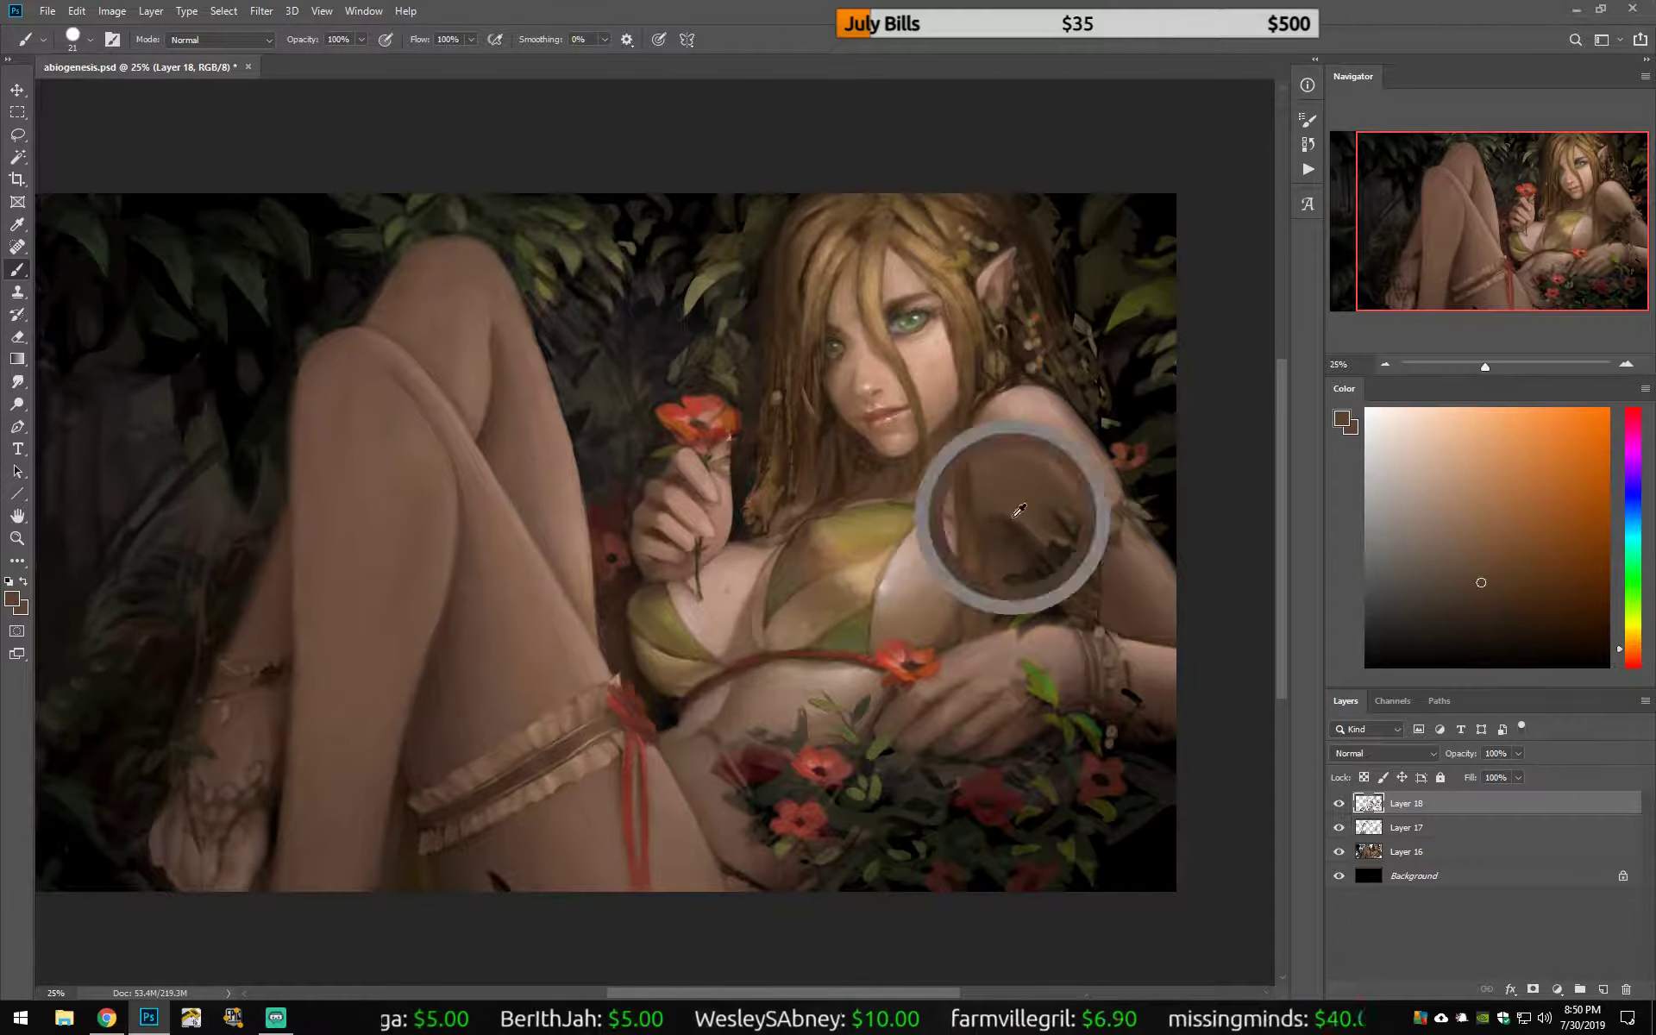
Step: Mirror the painting and sample near-black, orange-brown and beige tones for the arm
{"action": "key", "text": "ctrl+shift+h"}
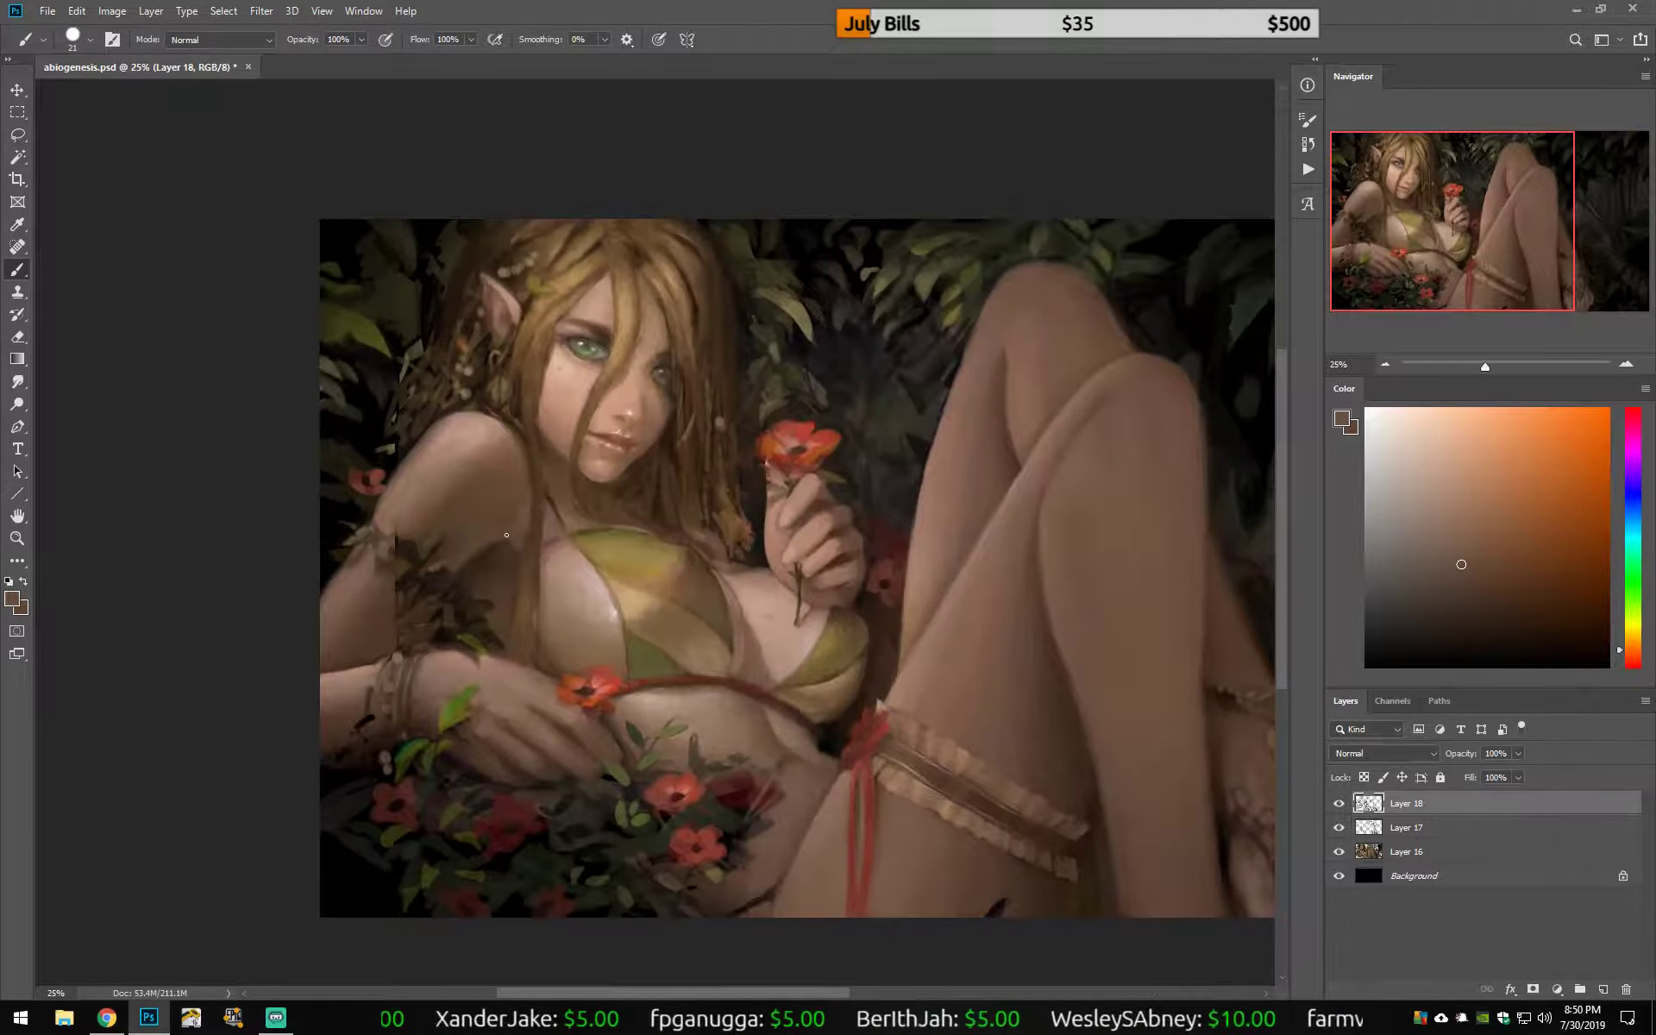
{"action": "left_click", "coordinate": [506, 534], "text": "alt"}
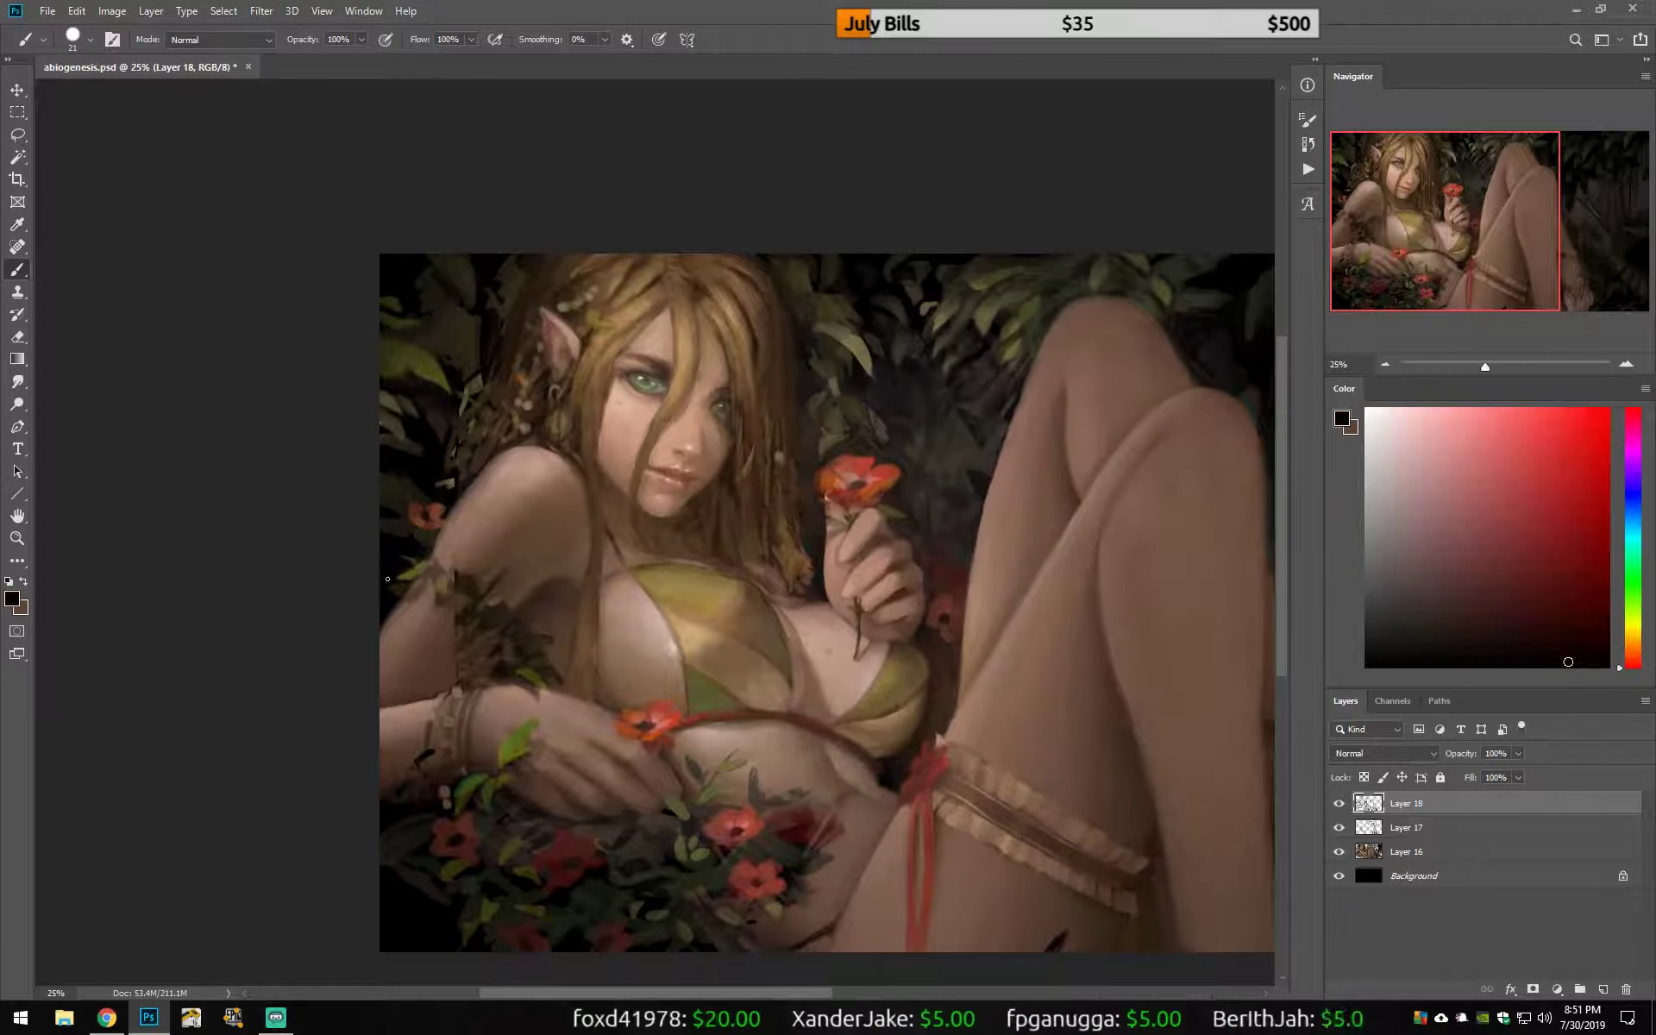
{"action": "left_click", "coordinate": [459, 606], "text": "alt"}
{"action": "left_click", "coordinate": [507, 592], "text": "alt"}
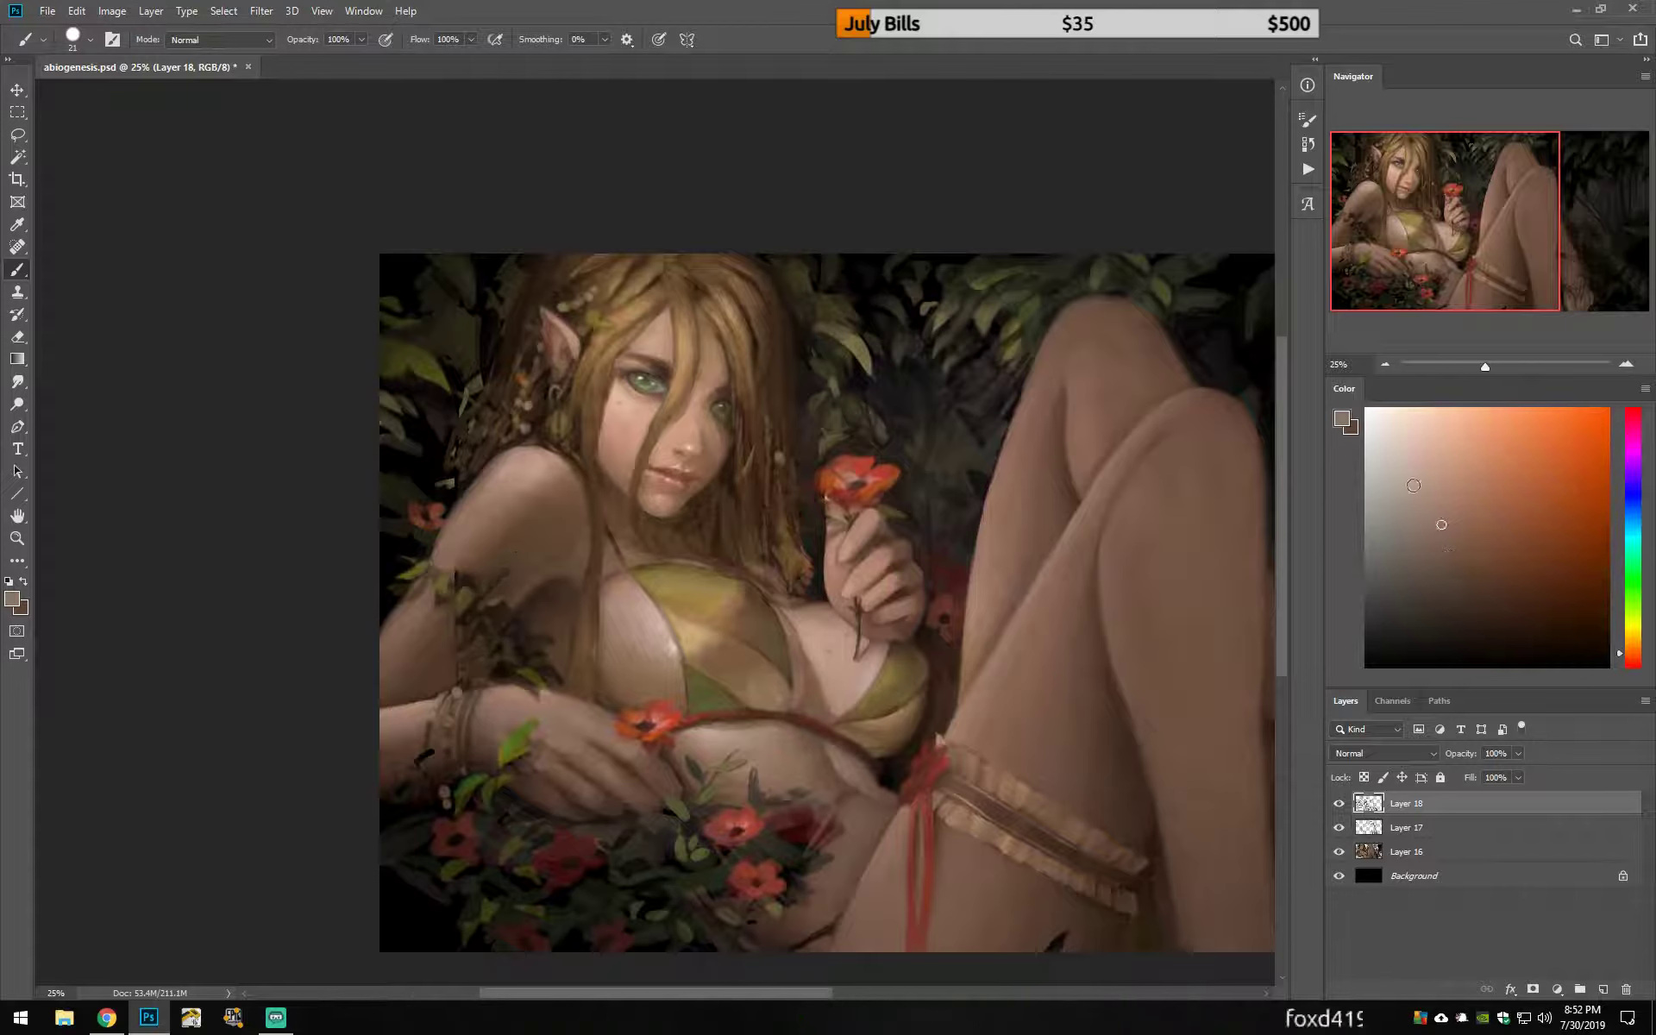
{"action": "left_click", "coordinate": [496, 691], "text": "alt"}
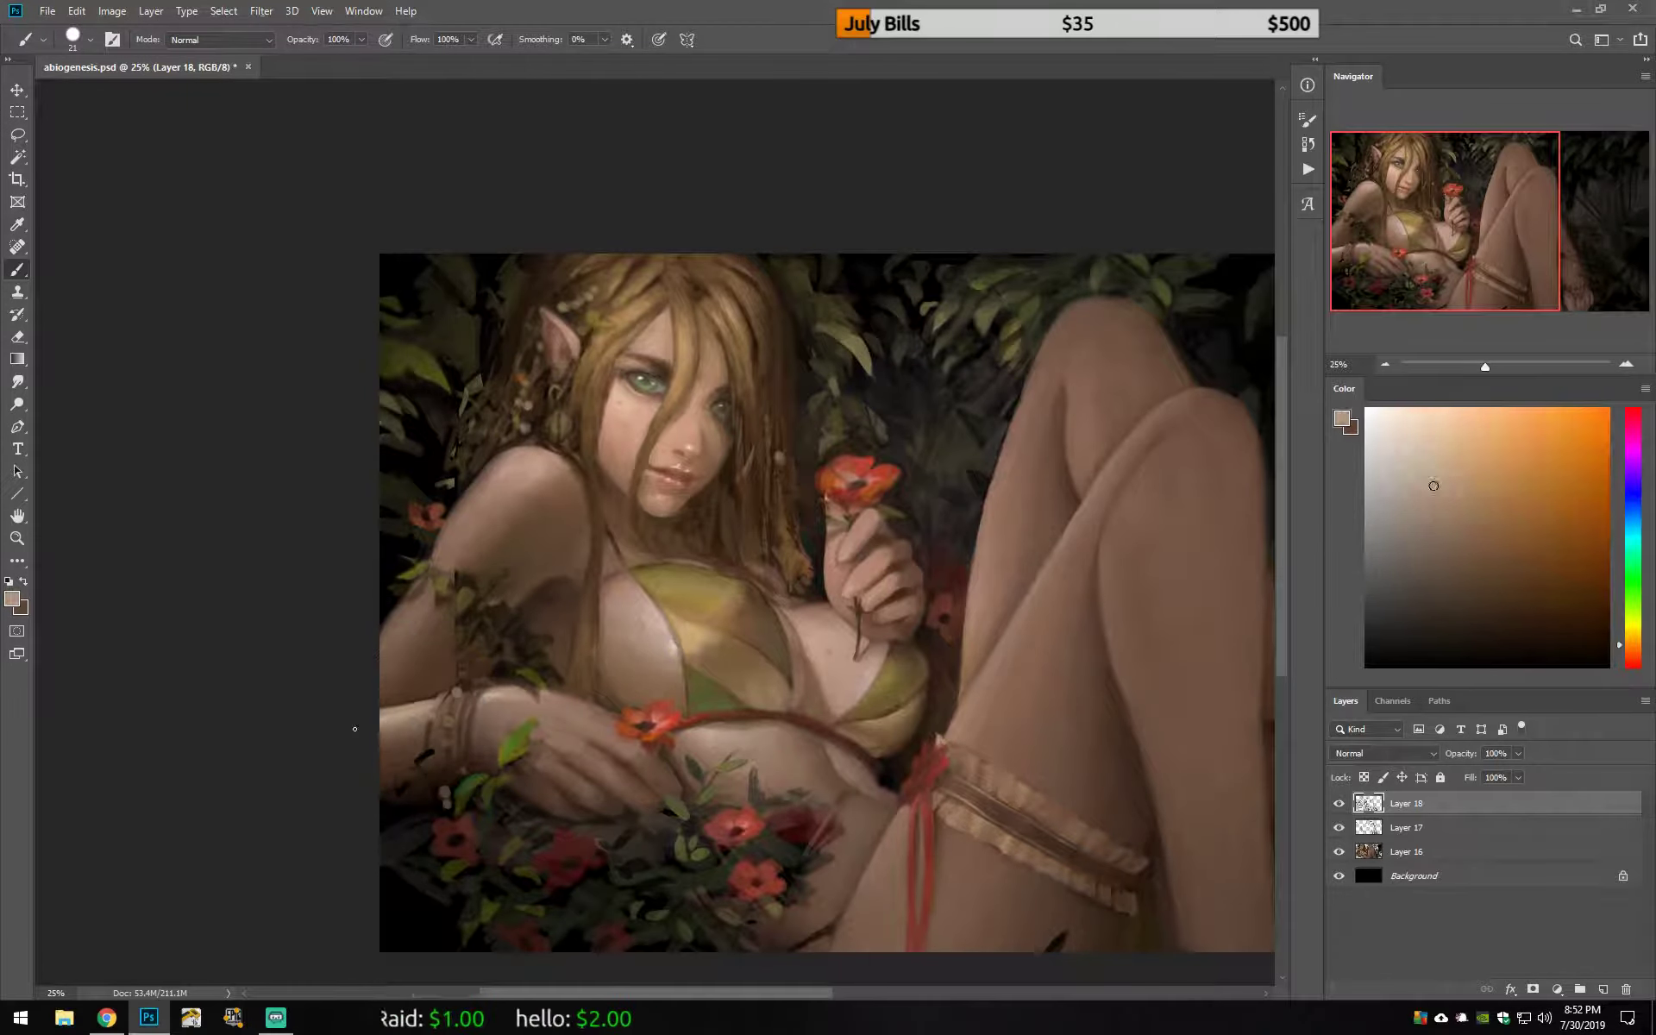
{"action": "left_click", "coordinate": [513, 700], "text": "alt"}
{"action": "left_click", "coordinate": [528, 711], "text": "alt"}
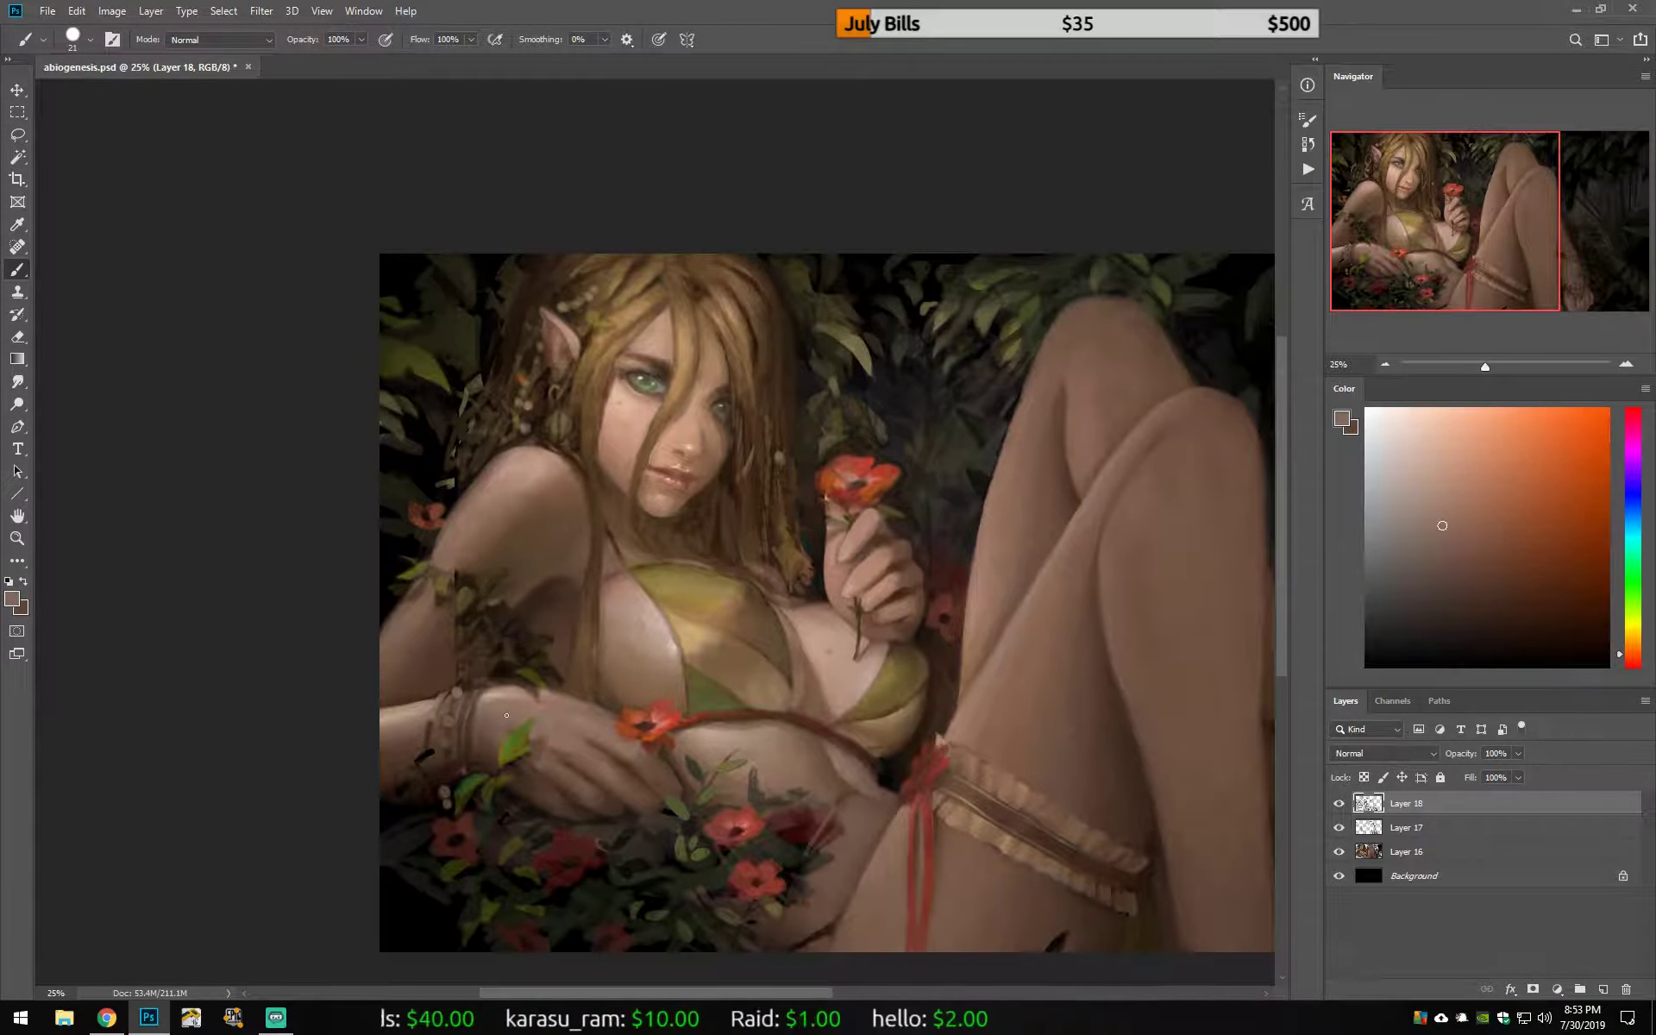
Step: Sample deep browns and light tans around the wrist and bracelets
{"action": "left_click", "coordinate": [440, 693], "text": "alt"}
{"action": "left_click", "coordinate": [599, 689], "text": "alt"}
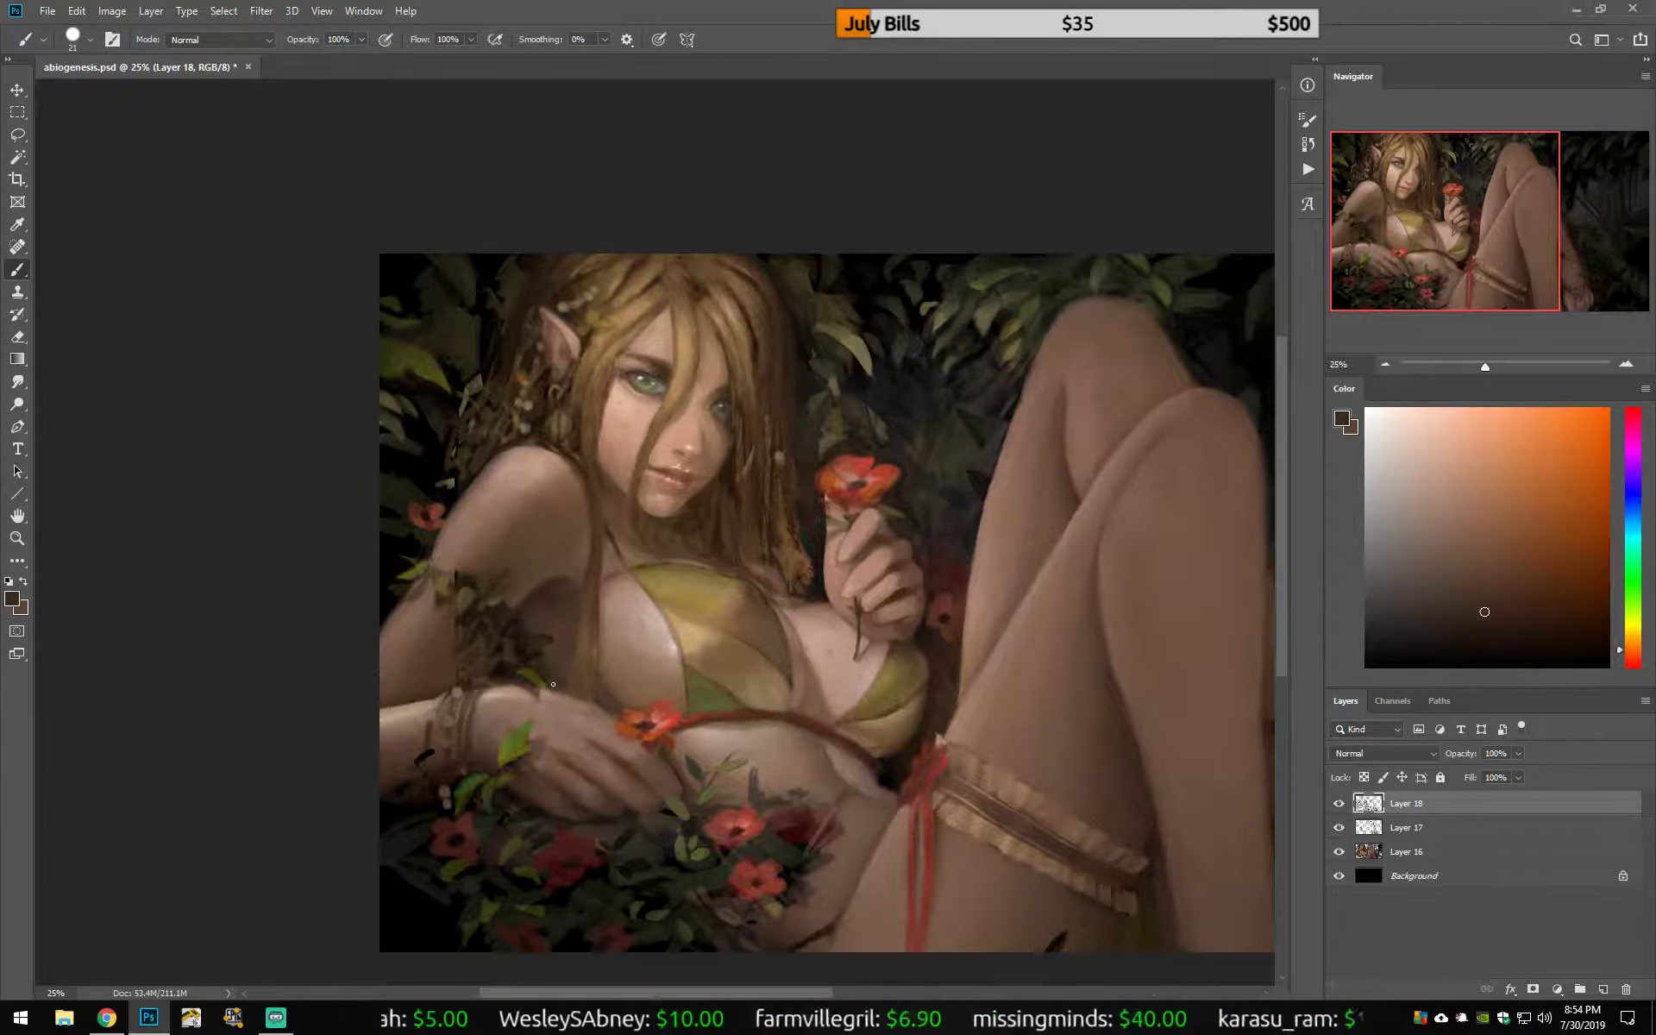
{"action": "left_click", "coordinate": [553, 679], "text": "alt"}
{"action": "left_click", "coordinate": [472, 729], "text": "alt"}
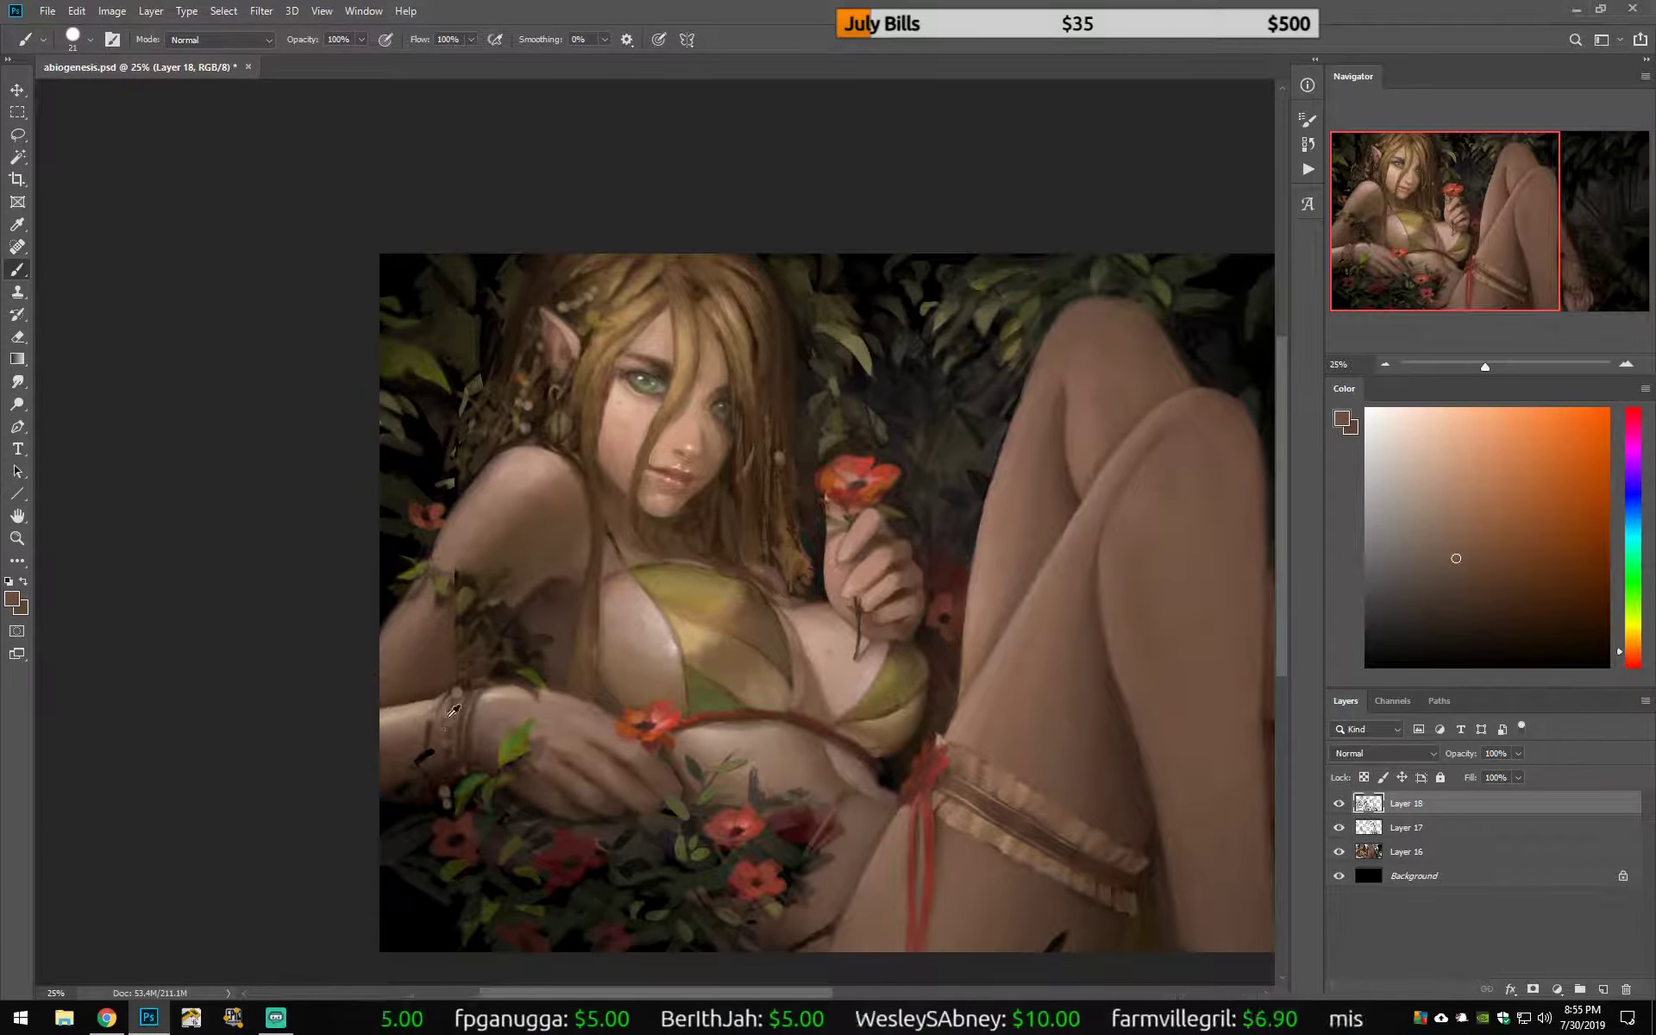
{"action": "left_click", "coordinate": [422, 762], "text": "alt"}
{"action": "left_click", "coordinate": [497, 686], "text": "alt"}
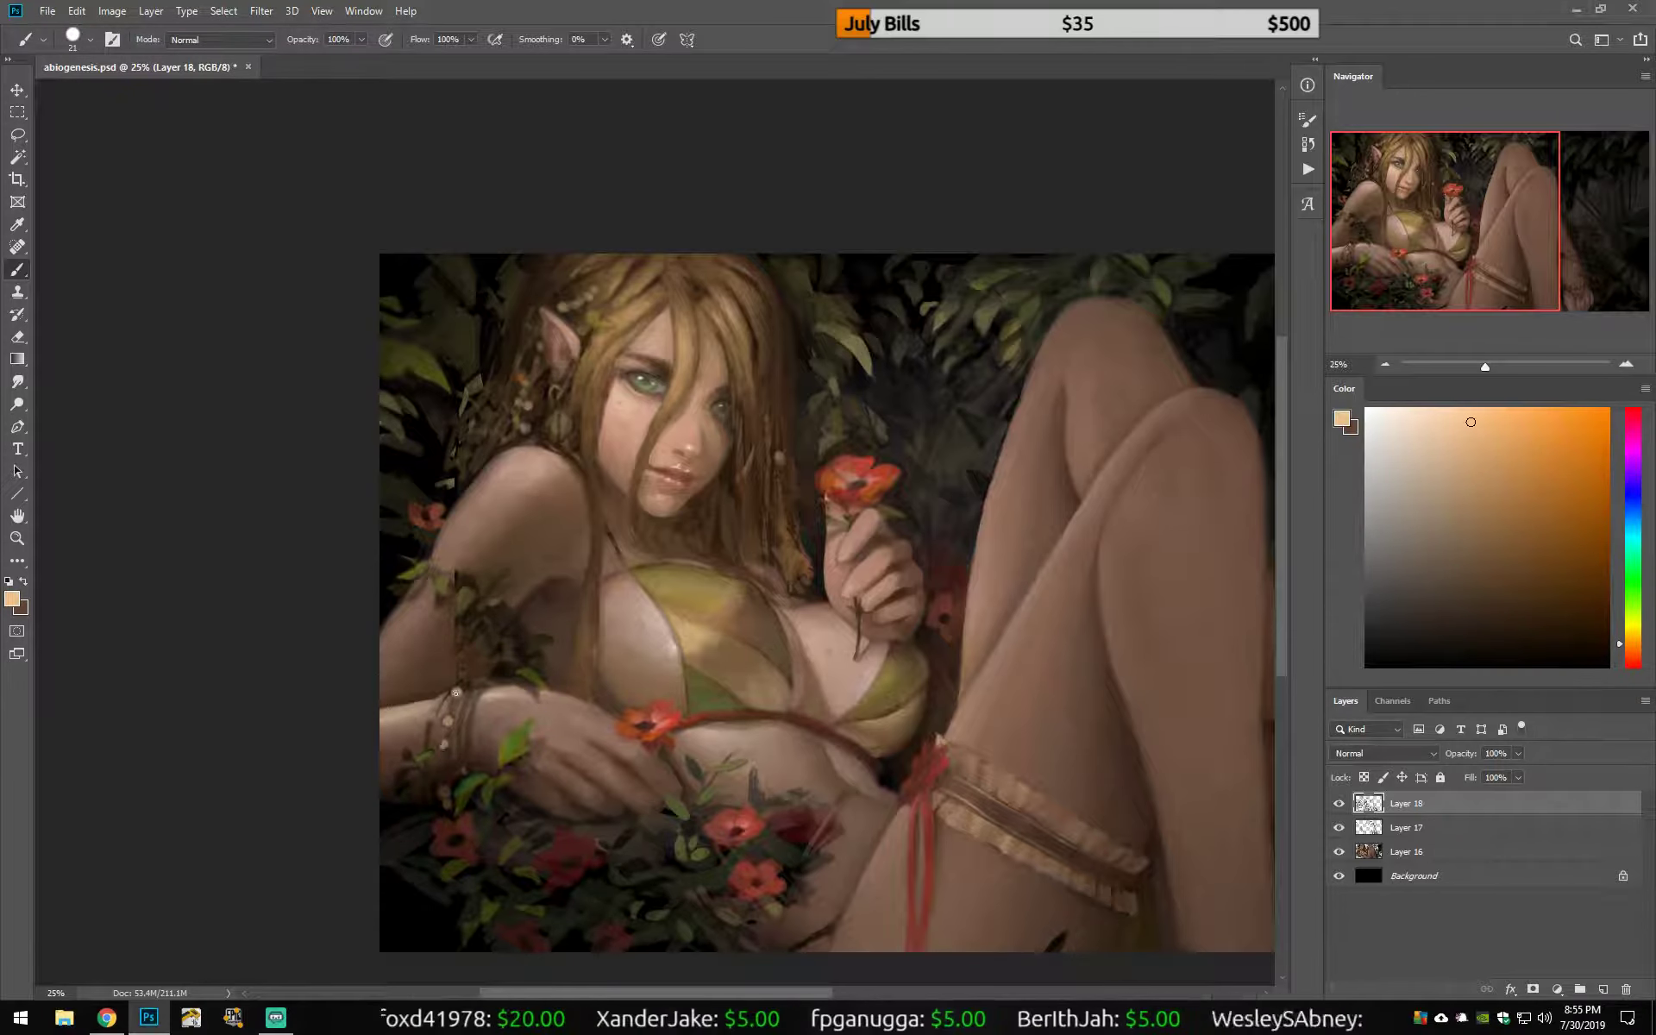
{"action": "left_click", "coordinate": [448, 722], "text": "alt"}
{"action": "left_click", "coordinate": [476, 696], "text": "alt"}
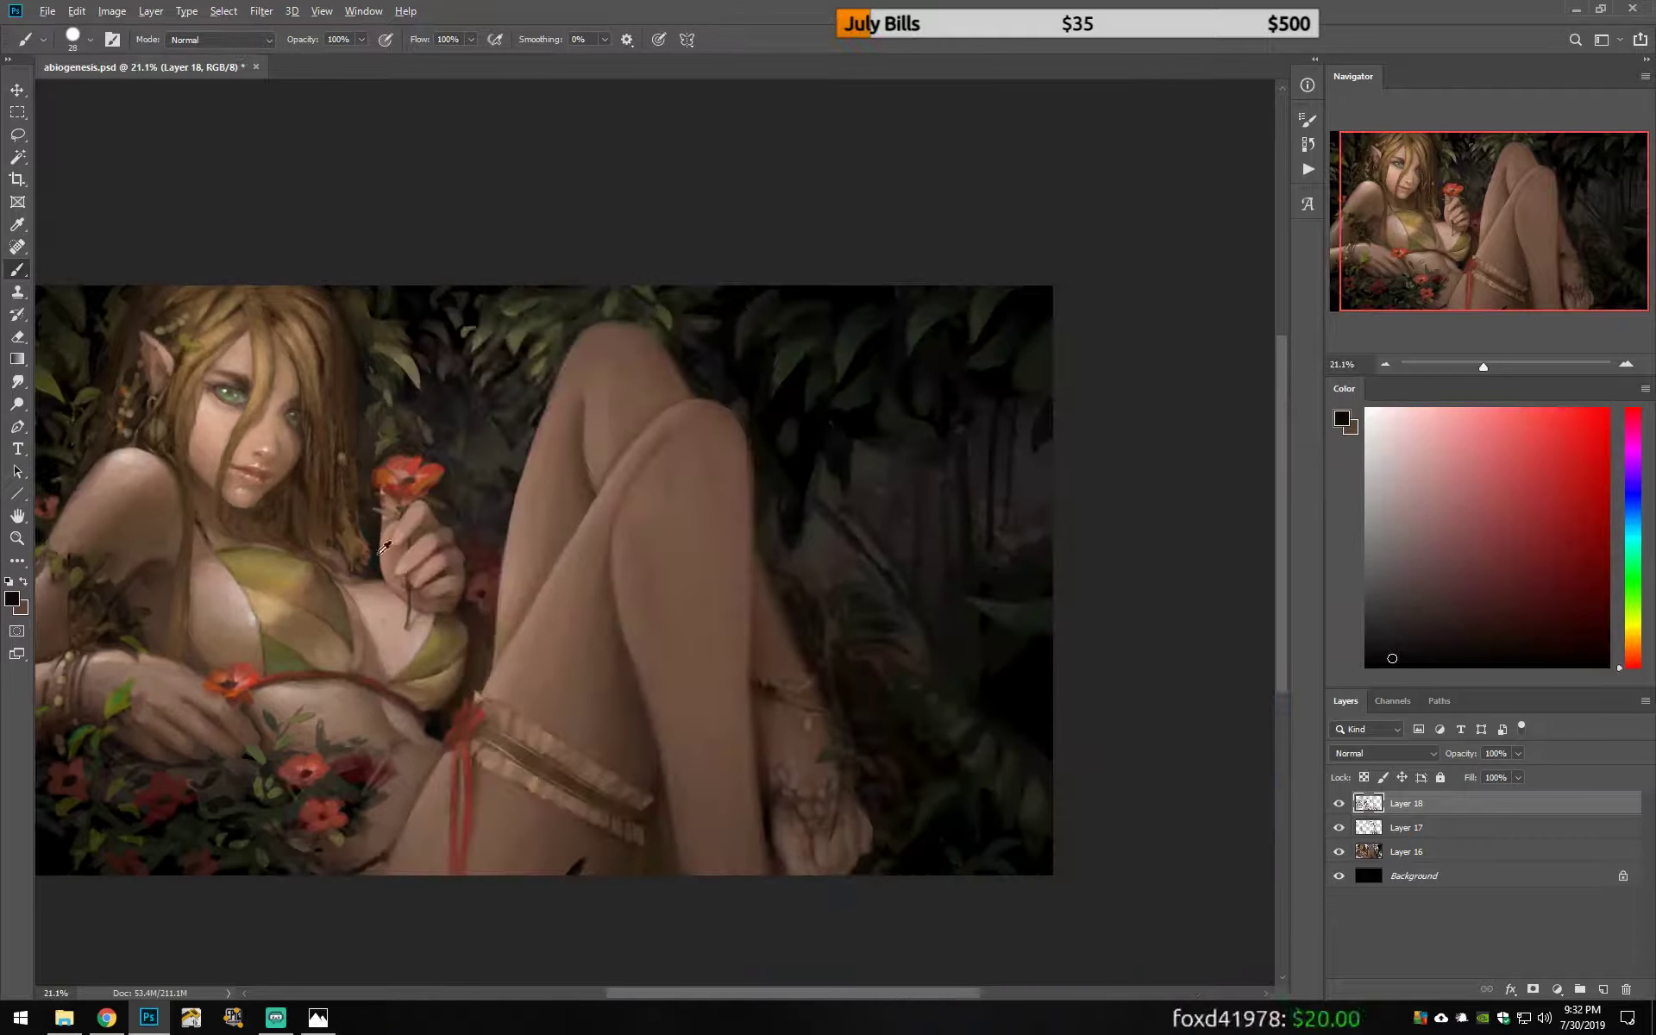
Step: Sample dark and light skin browns, mirror the canvas to check proportions, and shrink the brush
{"action": "left_click", "coordinate": [379, 550], "text": "alt"}
{"action": "left_click", "coordinate": [415, 538], "text": "alt"}
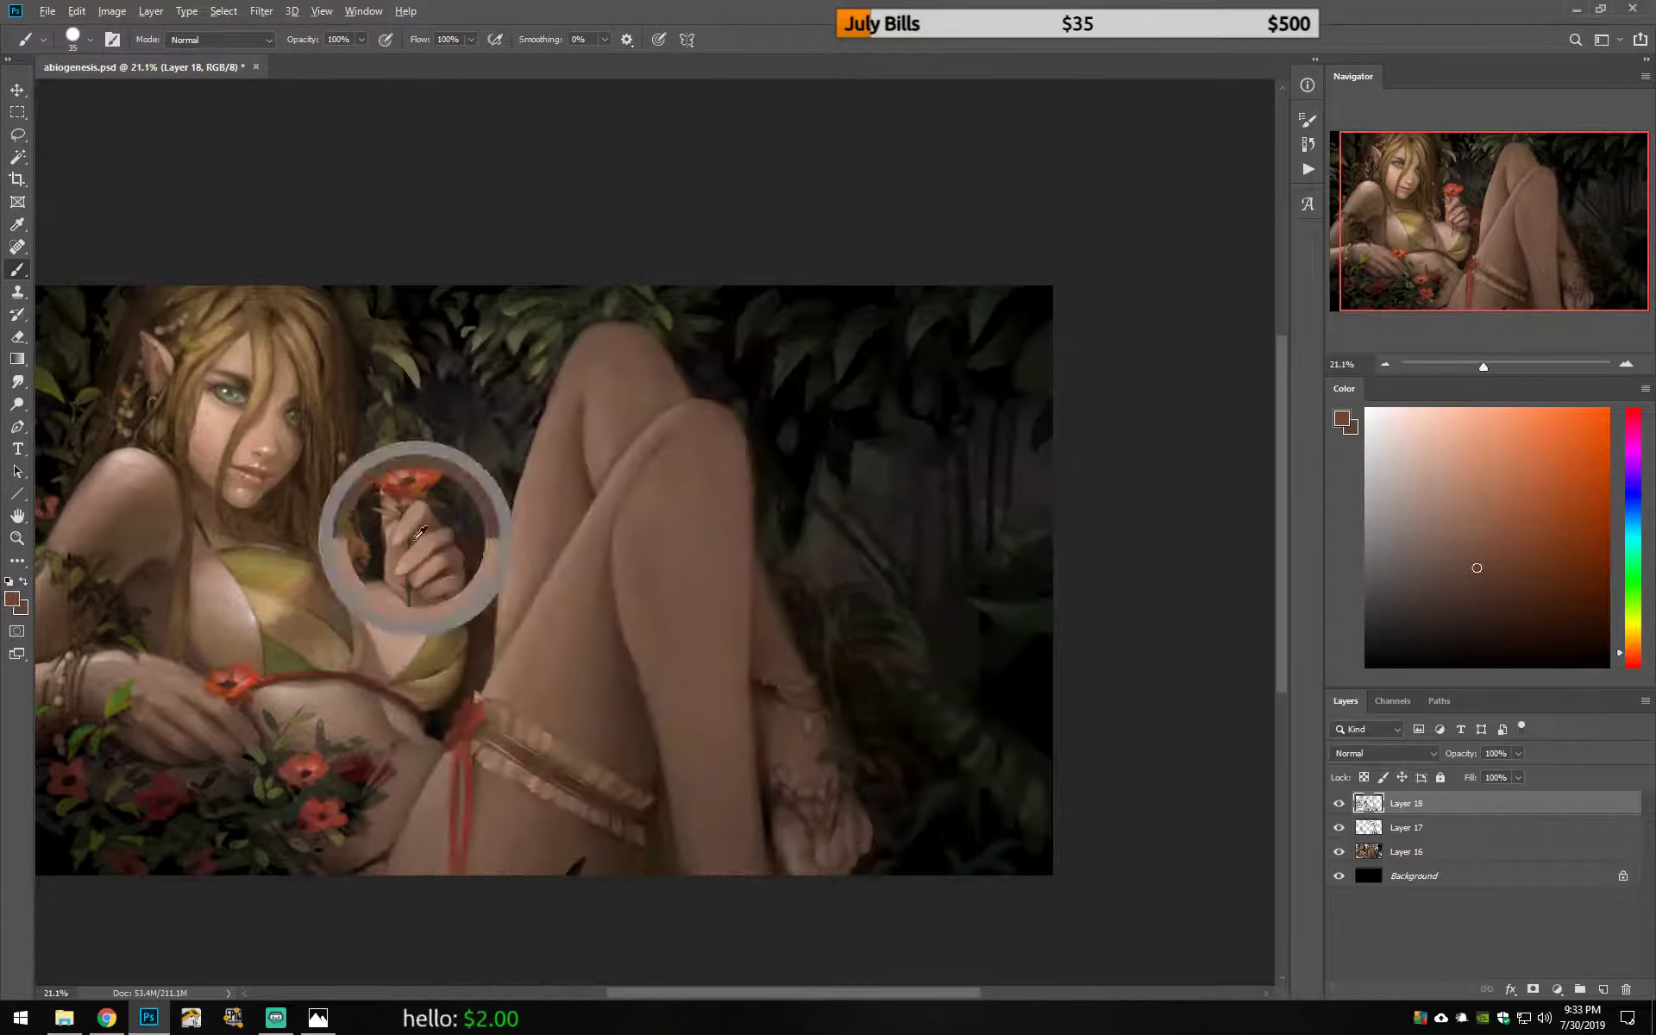
{"action": "key", "text": "h"}
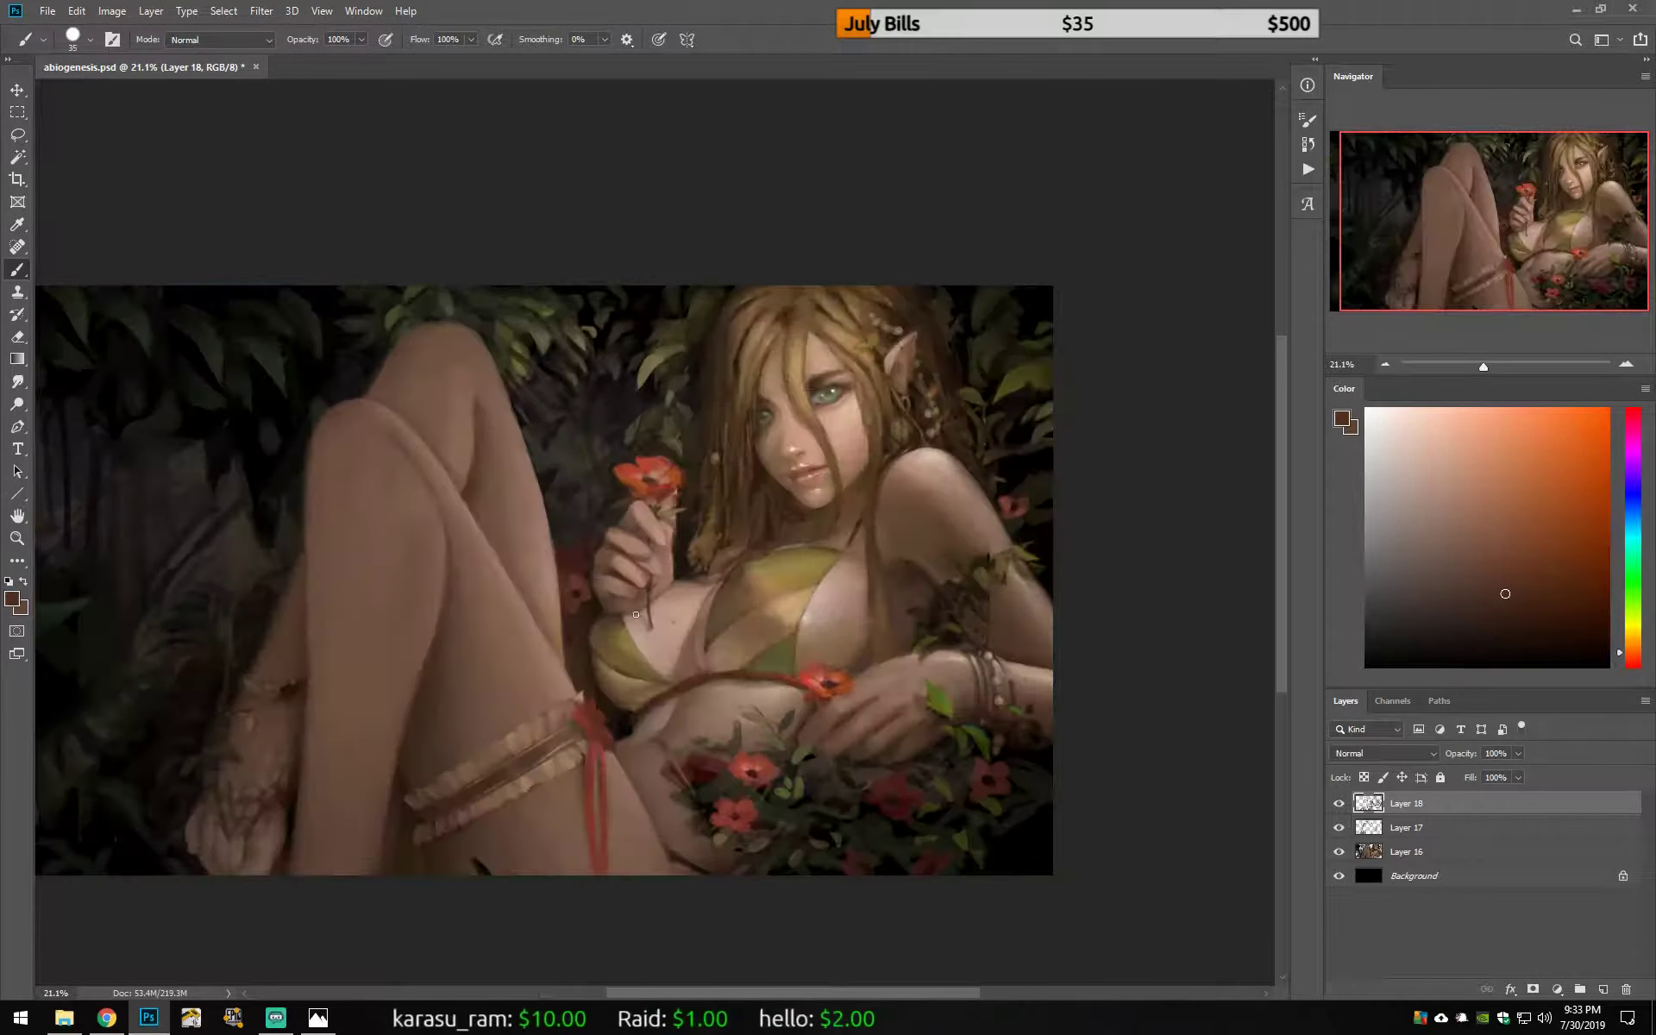
{"action": "key", "text": "h"}
{"action": "left_click", "coordinate": [399, 587], "text": "alt"}
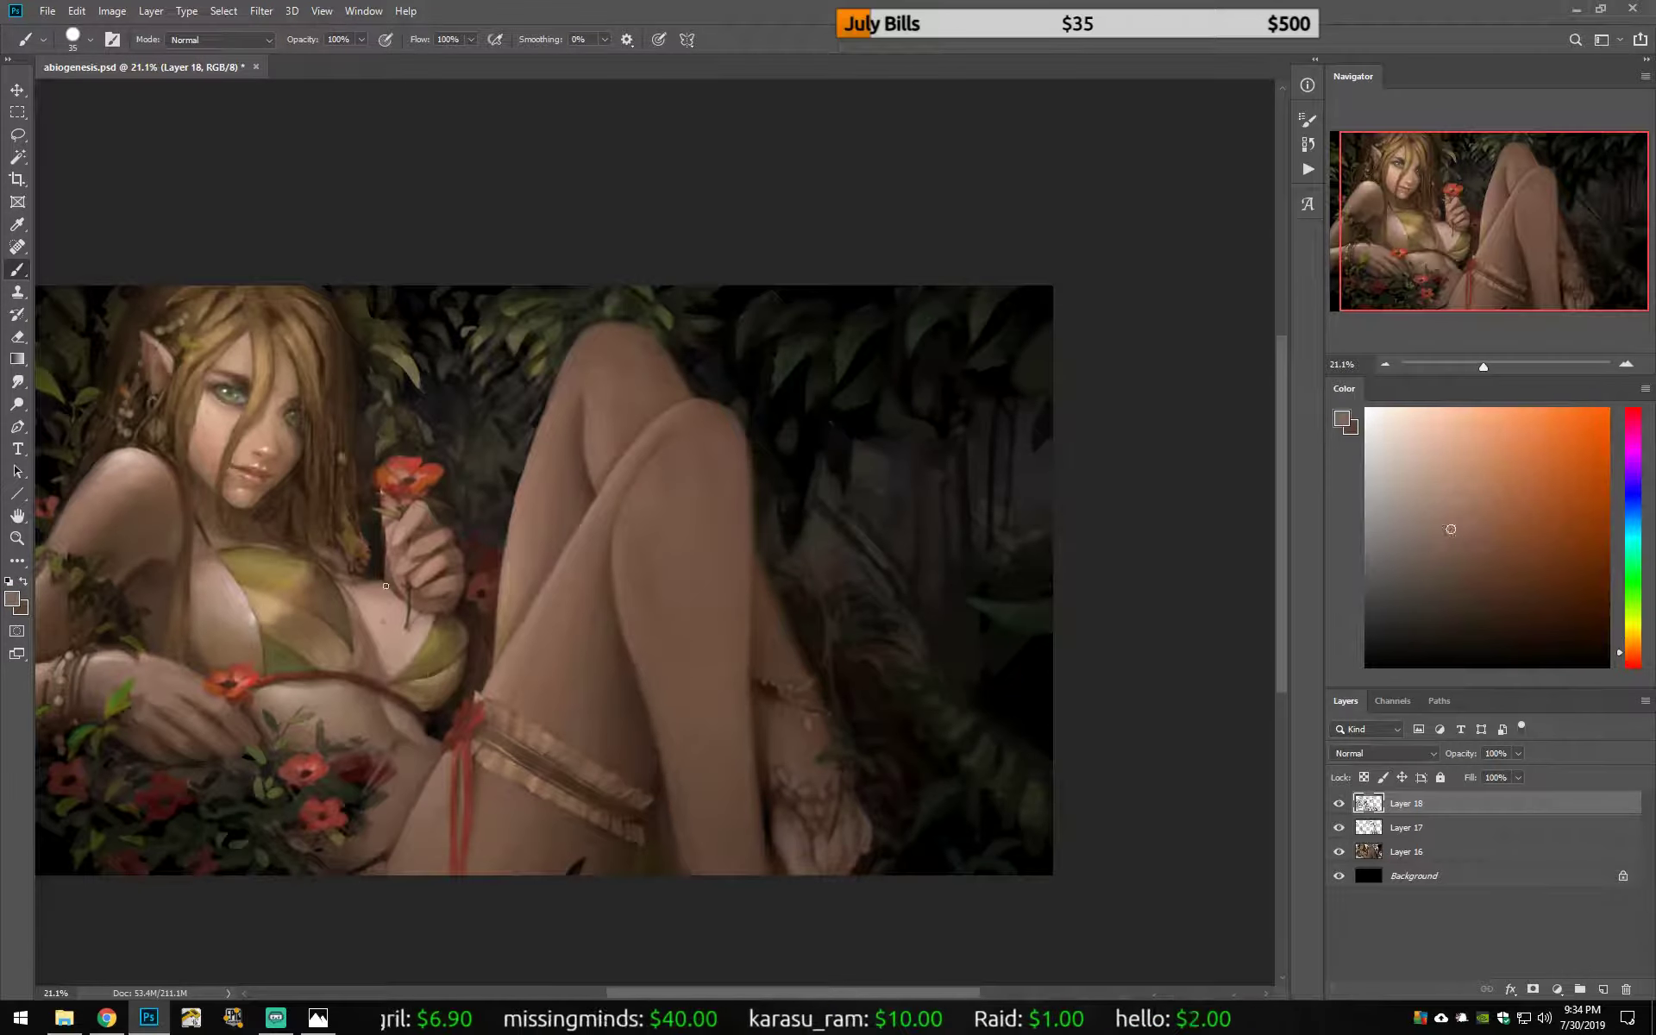
{"action": "left_click", "coordinate": [389, 587], "text": "alt"}
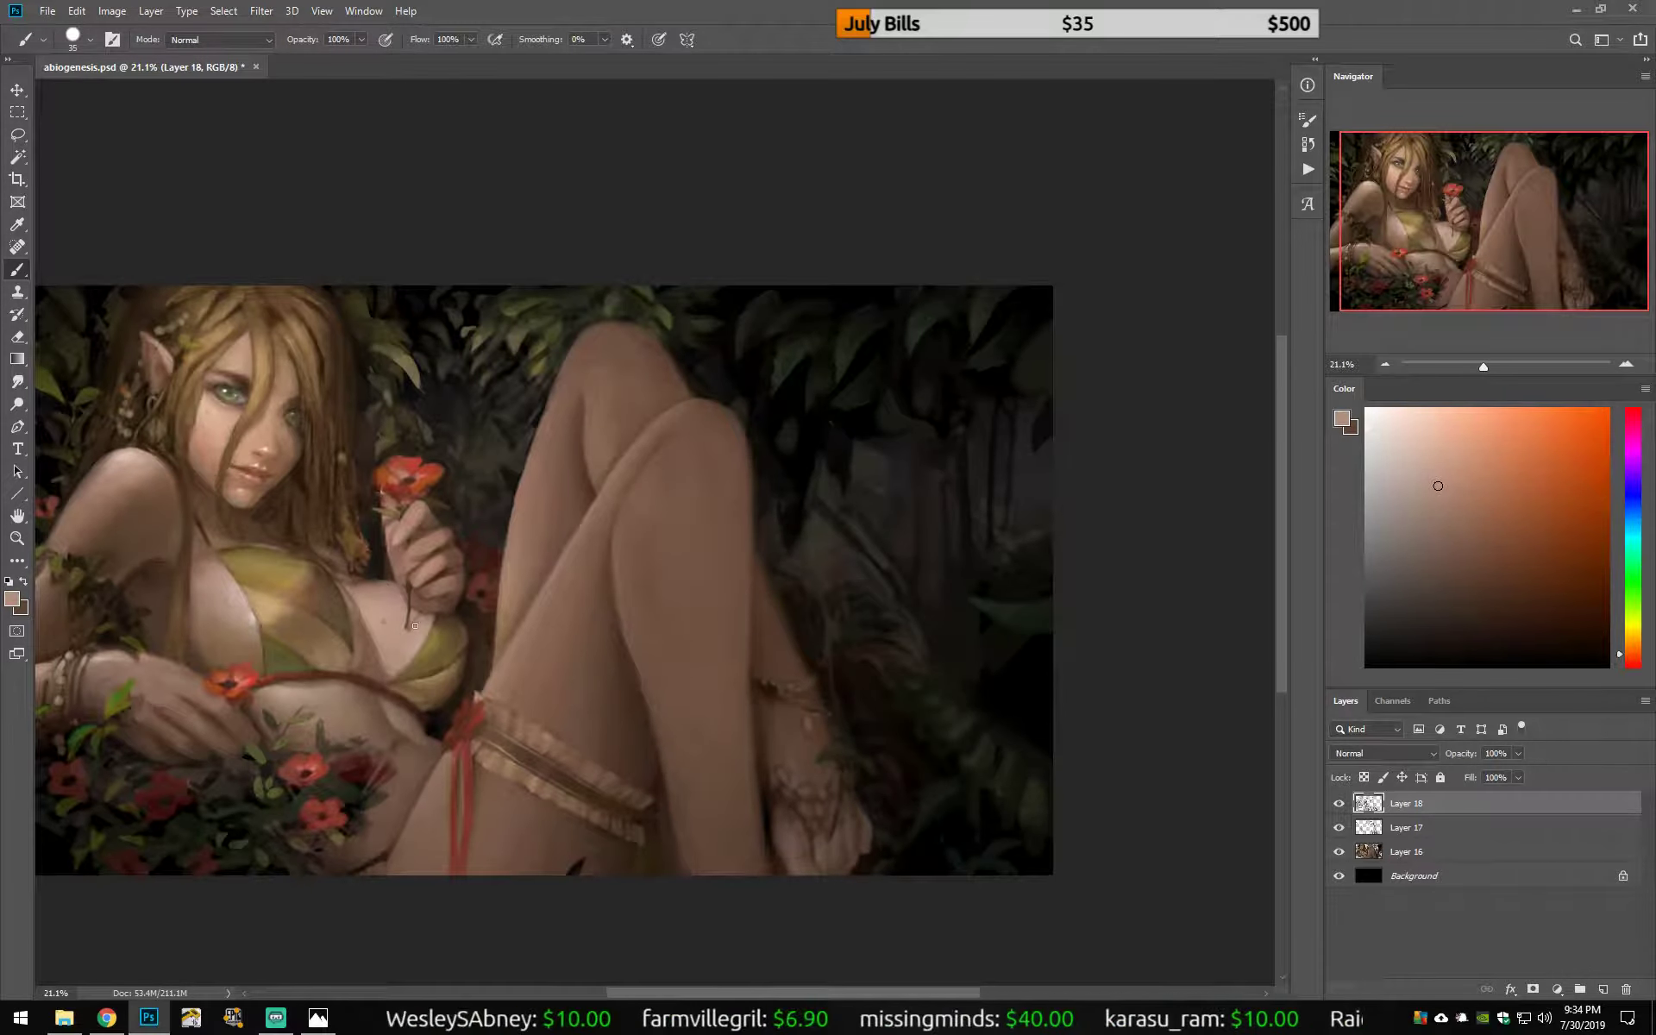
{"action": "key", "text": "h"}
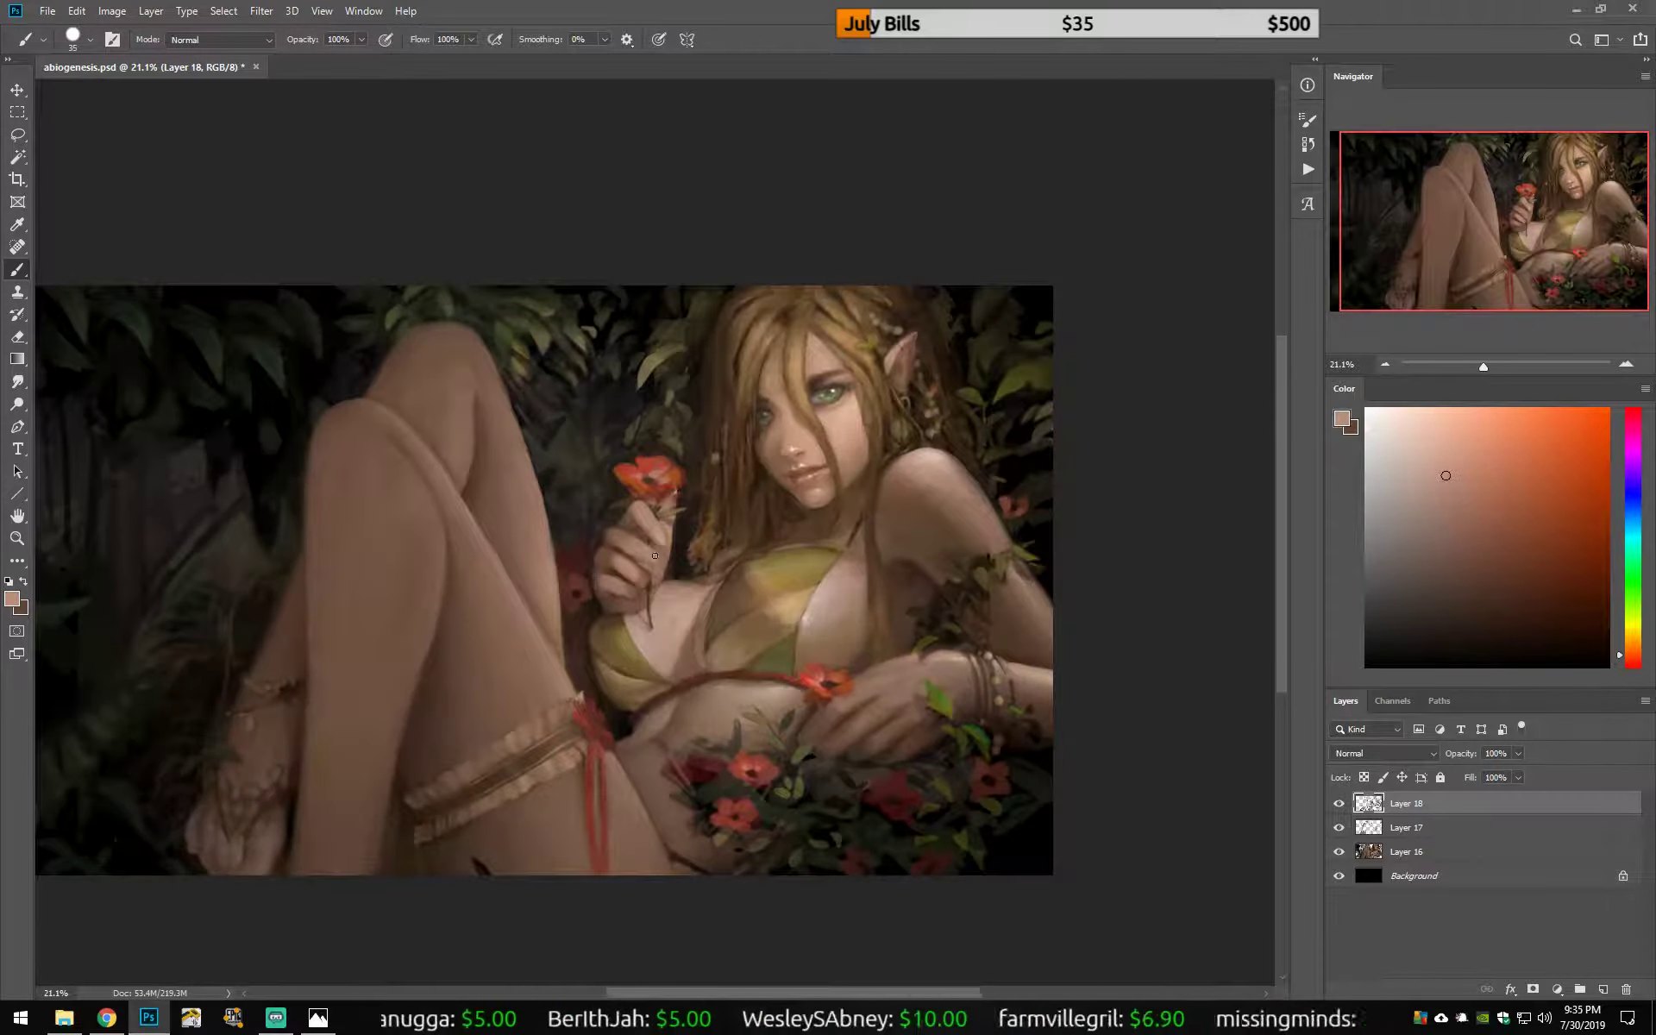
{"action": "key", "text": "bracketleft"}
{"action": "key", "text": "bracketleft"}
Step: Pick lighter and darker skin tones and near-black shadow colours around the hand
{"action": "left_click", "coordinate": [653, 565], "text": "alt"}
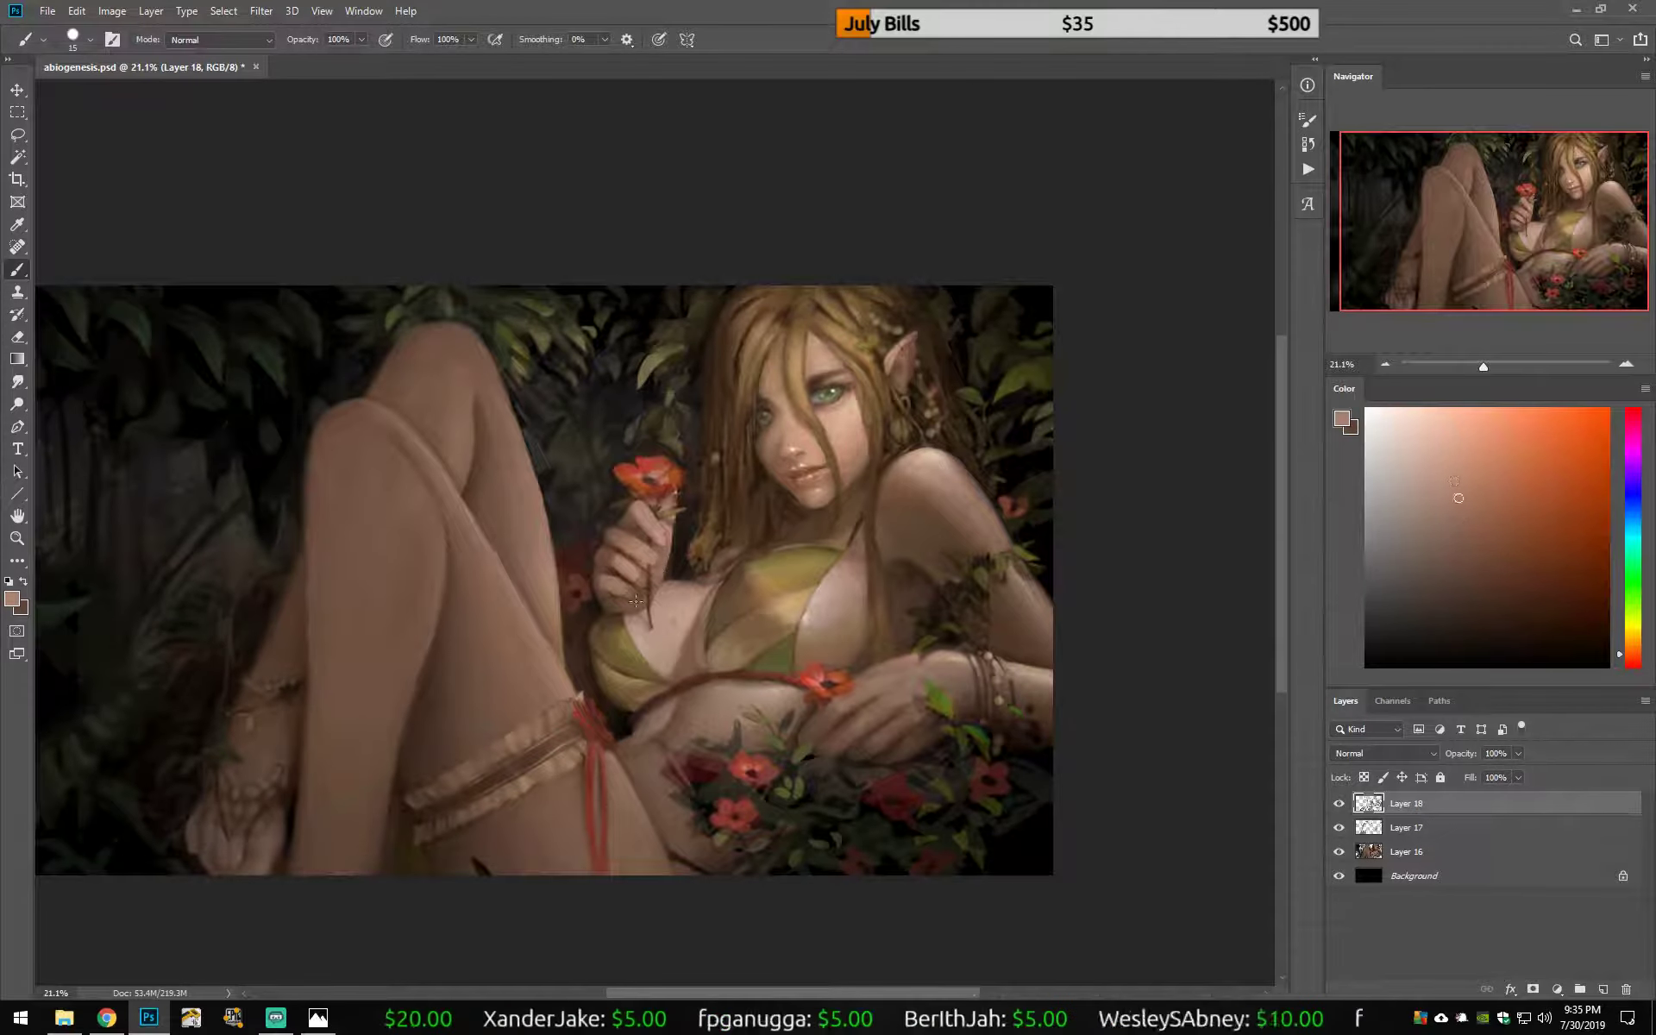
{"action": "left_click", "coordinate": [620, 509], "text": "alt"}
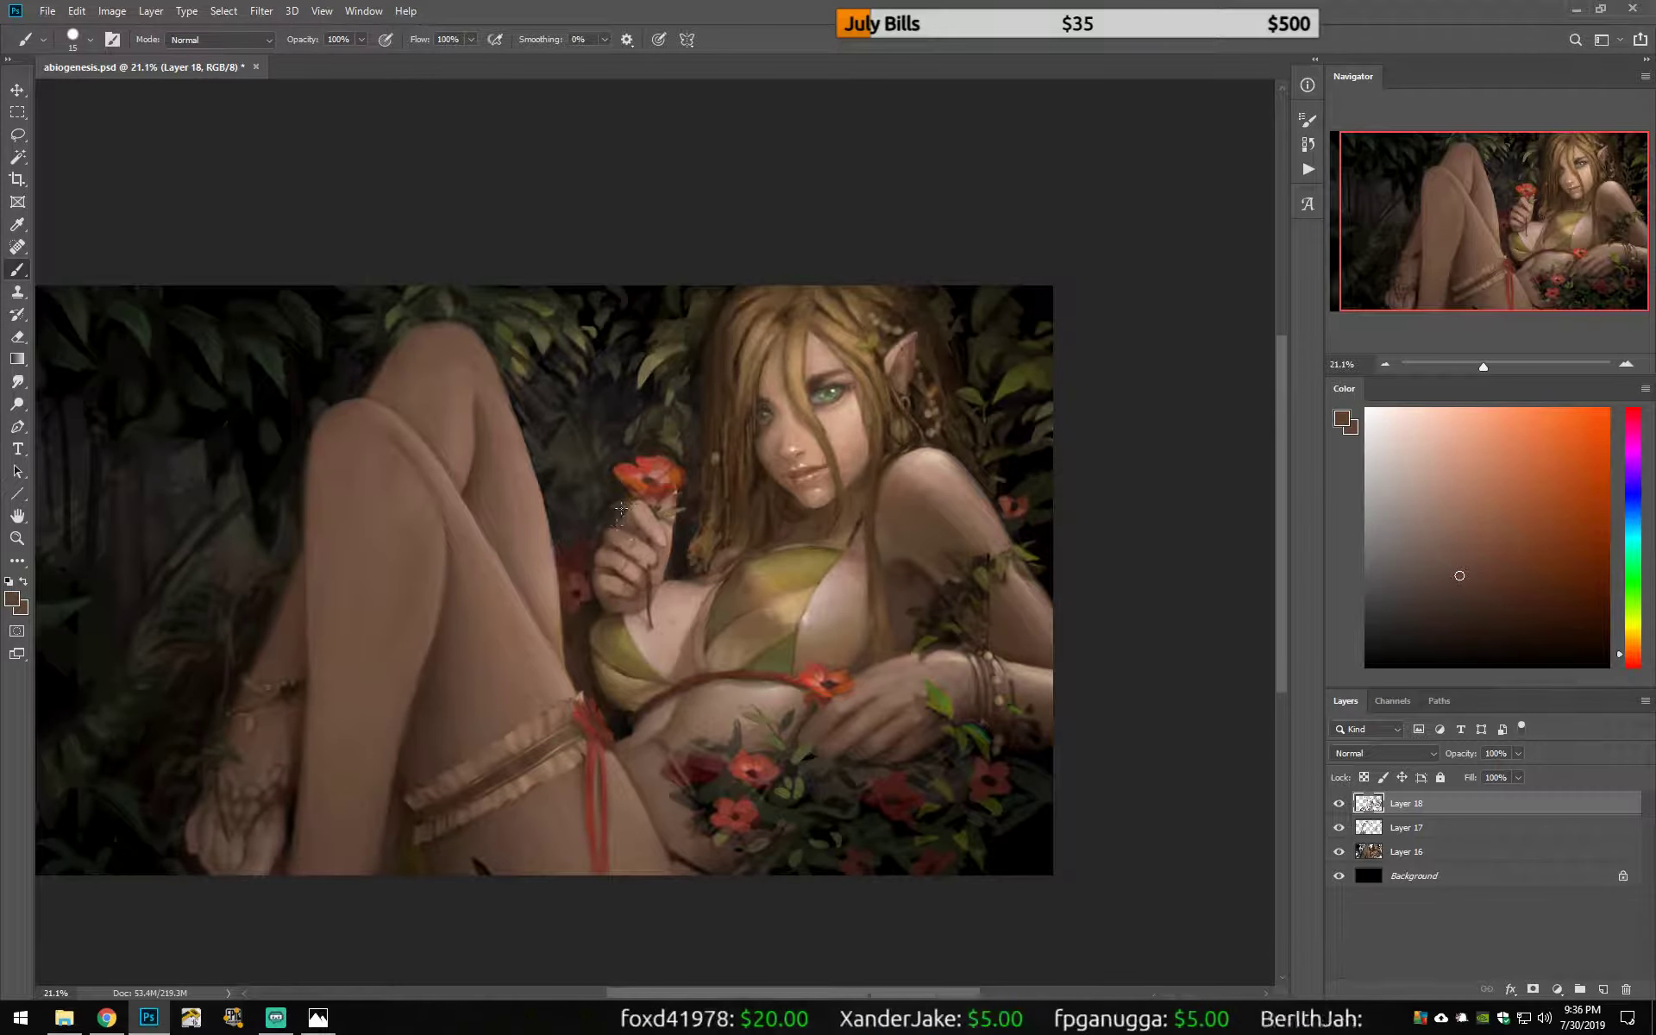
{"action": "left_click", "coordinate": [663, 595], "text": "alt"}
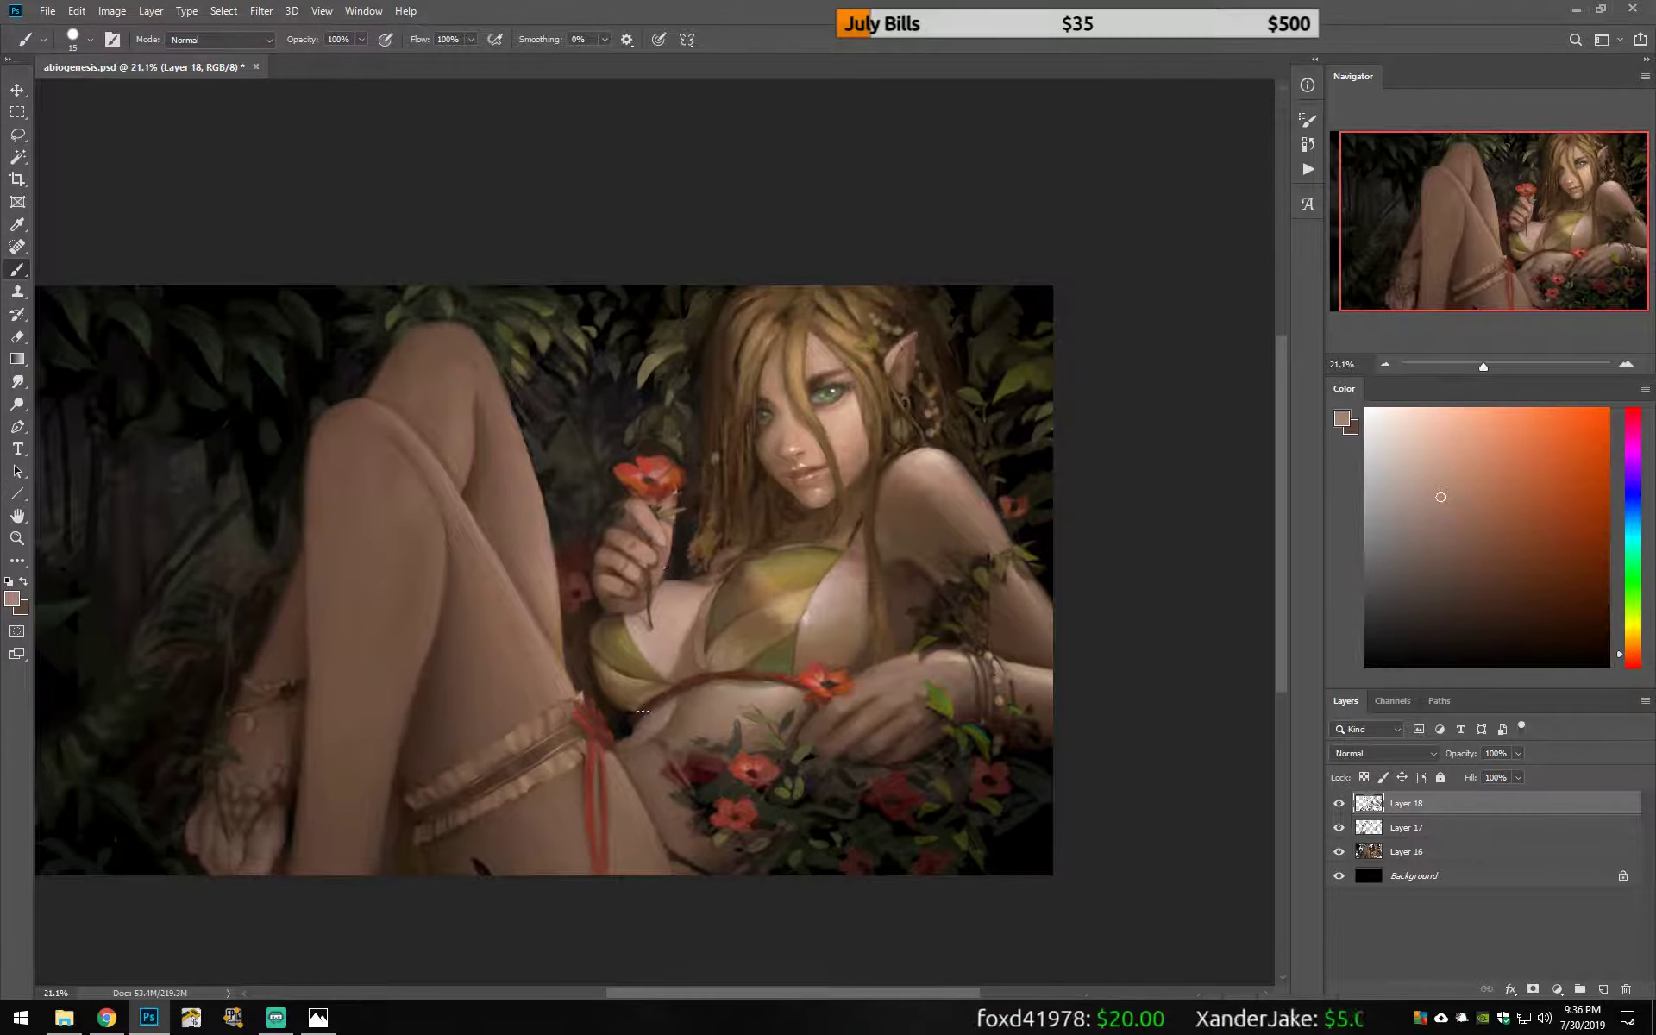
{"action": "left_click", "coordinate": [653, 575], "text": "alt"}
{"action": "key", "text": "h"}
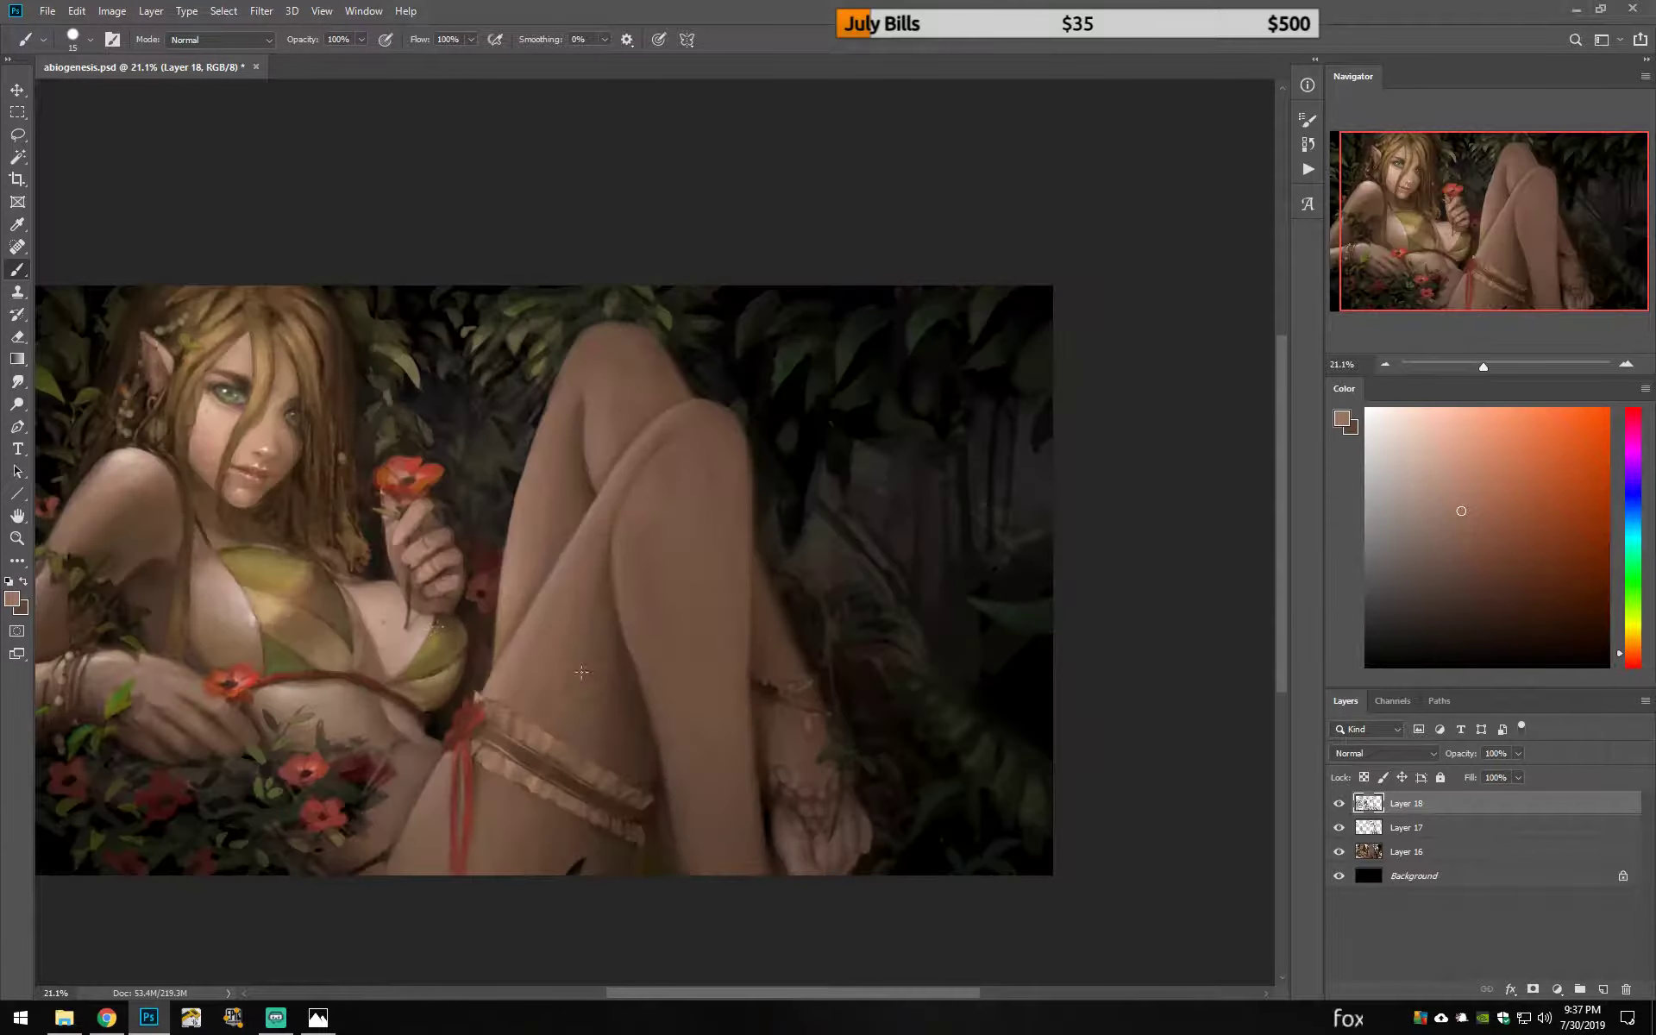
{"action": "left_click", "coordinate": [384, 505], "text": "alt"}
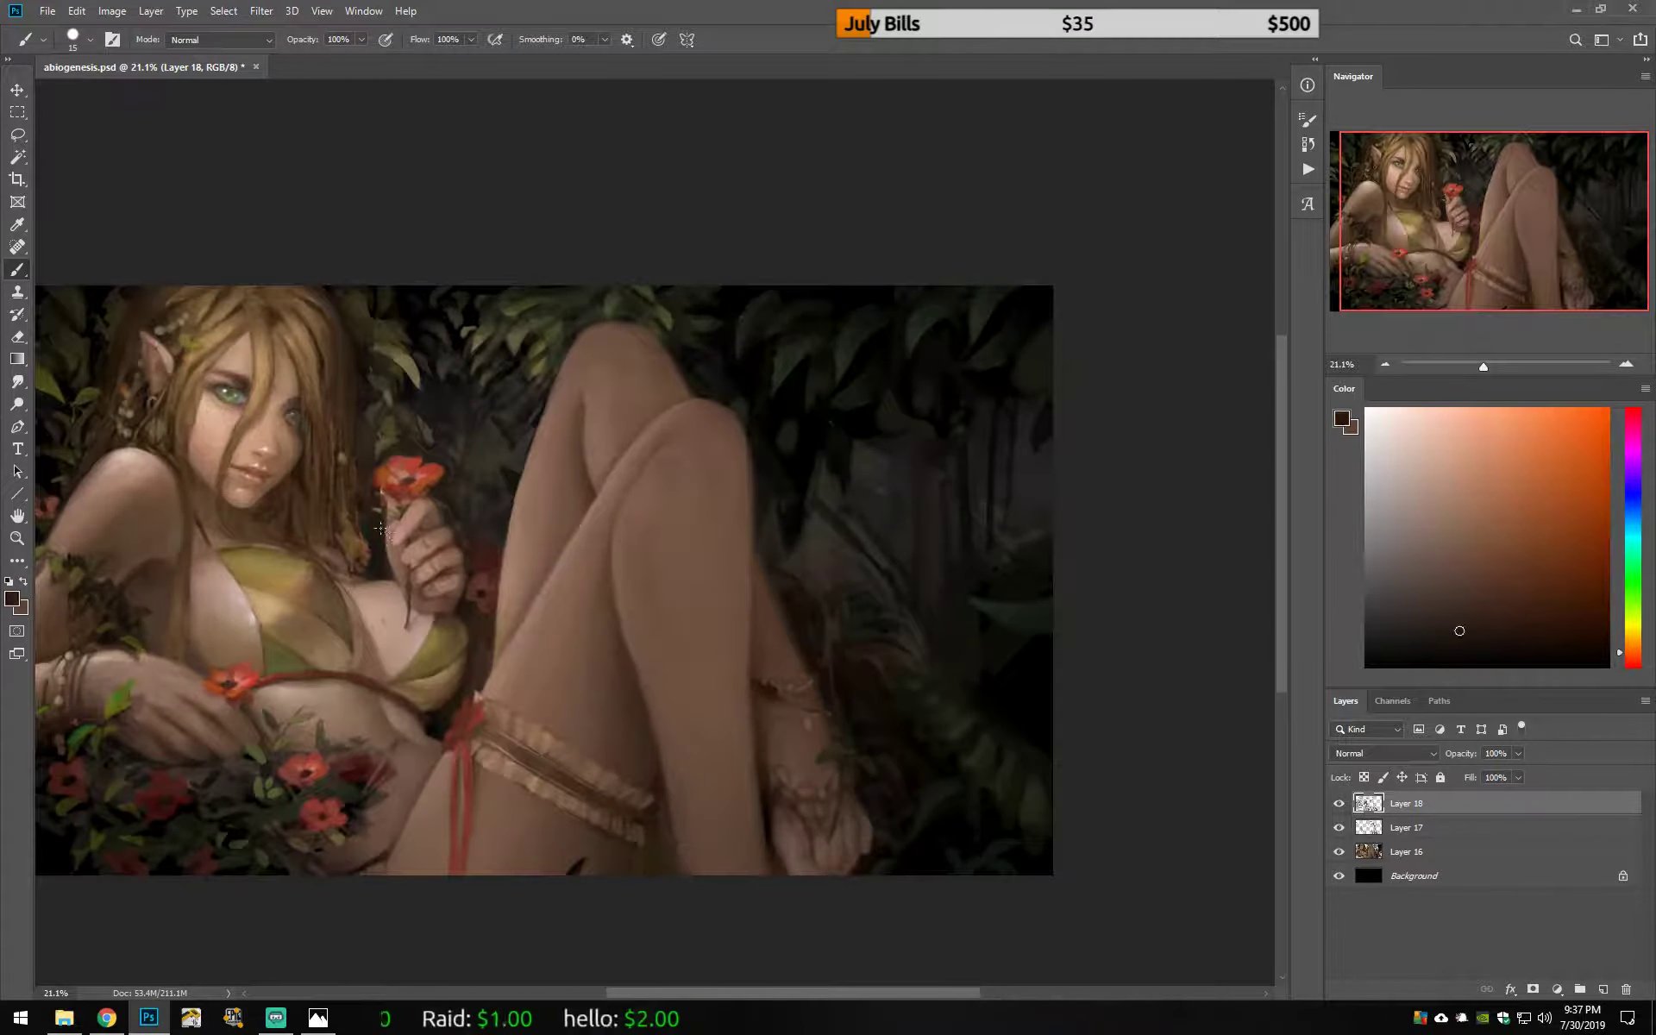
{"action": "left_click", "coordinate": [385, 522], "text": "alt"}
{"action": "key", "text": "h"}
Step: Sample lighter skin browns across the hand, panning and mirroring the view to compare
{"action": "left_click", "coordinate": [598, 598], "text": "alt"}
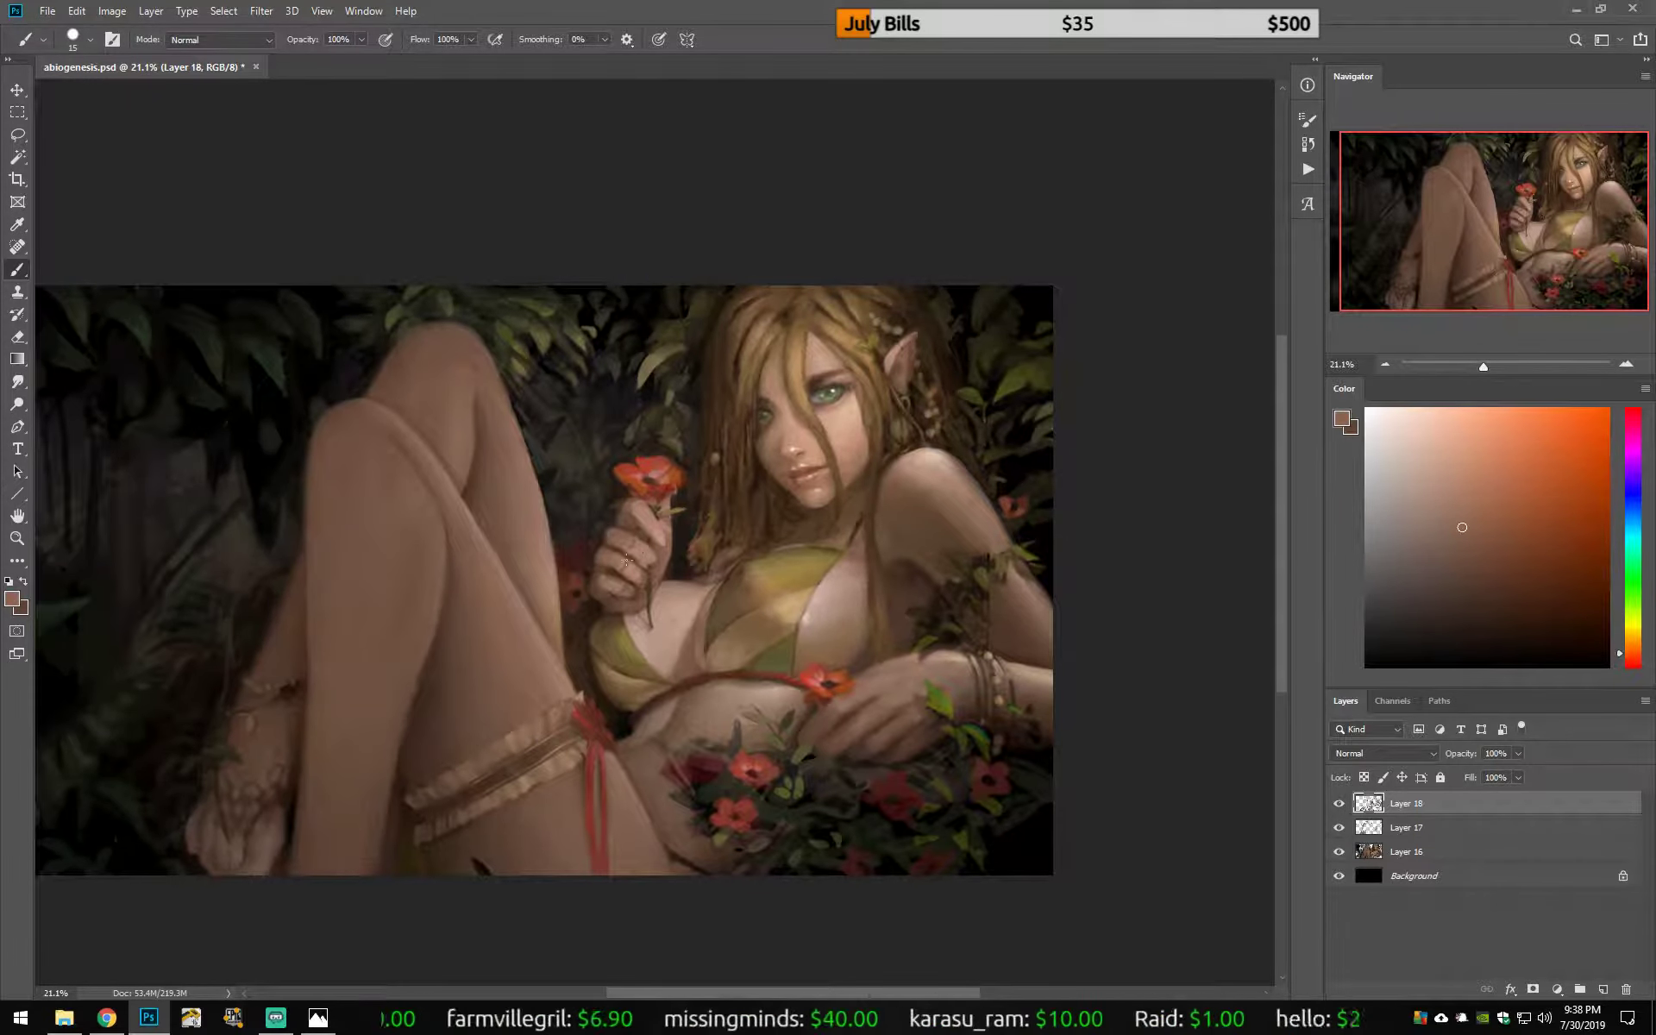
{"action": "left_click", "coordinate": [596, 582], "text": "alt"}
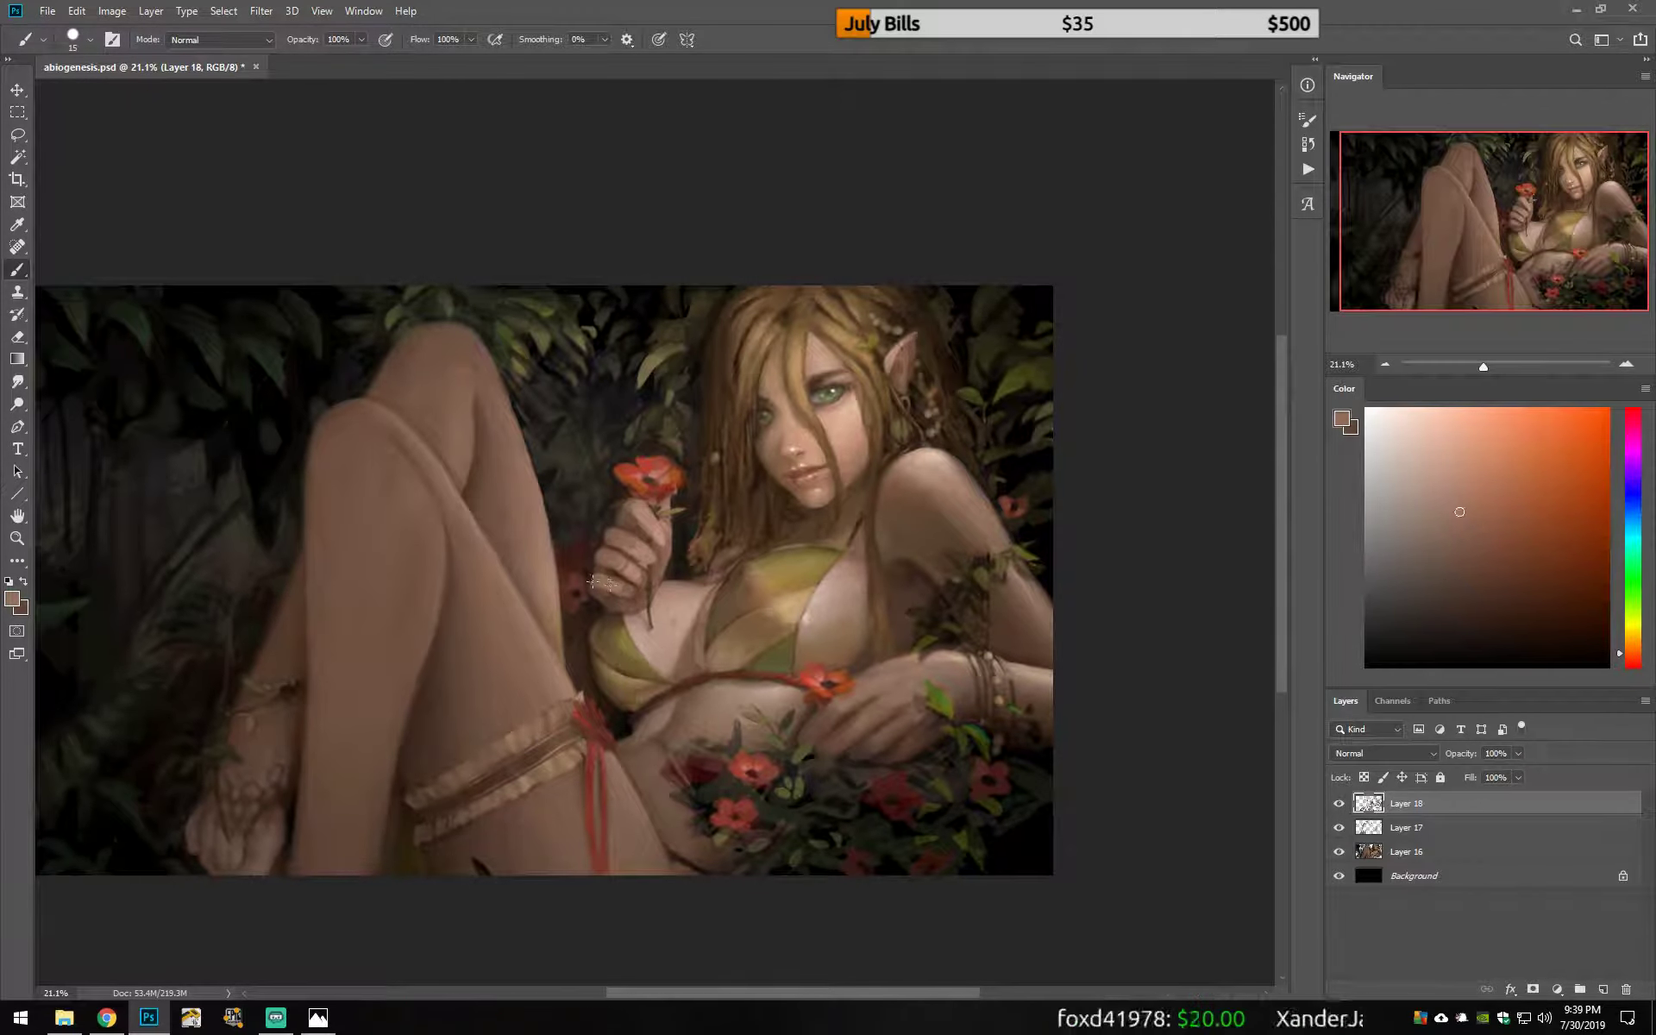
{"action": "left_click", "coordinate": [569, 655], "text": "alt"}
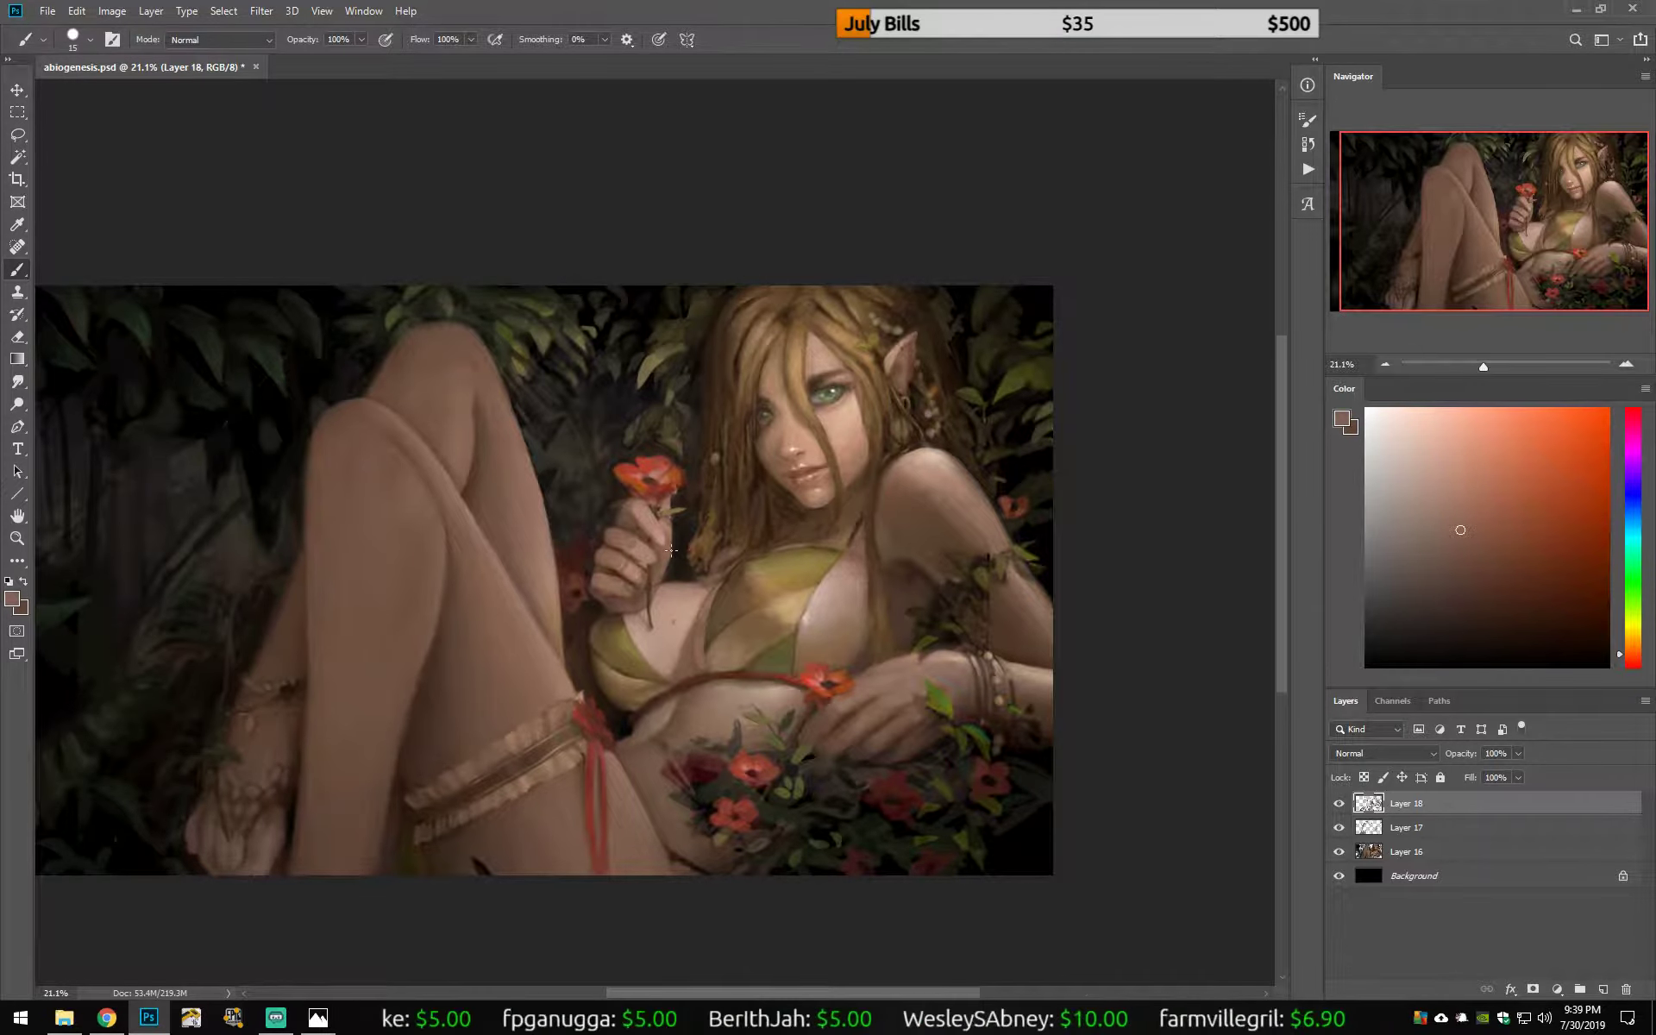
{"action": "key", "text": "h"}
{"action": "left_click_drag", "start_coordinate": [484, 603], "coordinate": [671, 637]}
{"action": "left_click", "coordinate": [705, 639], "text": "alt"}
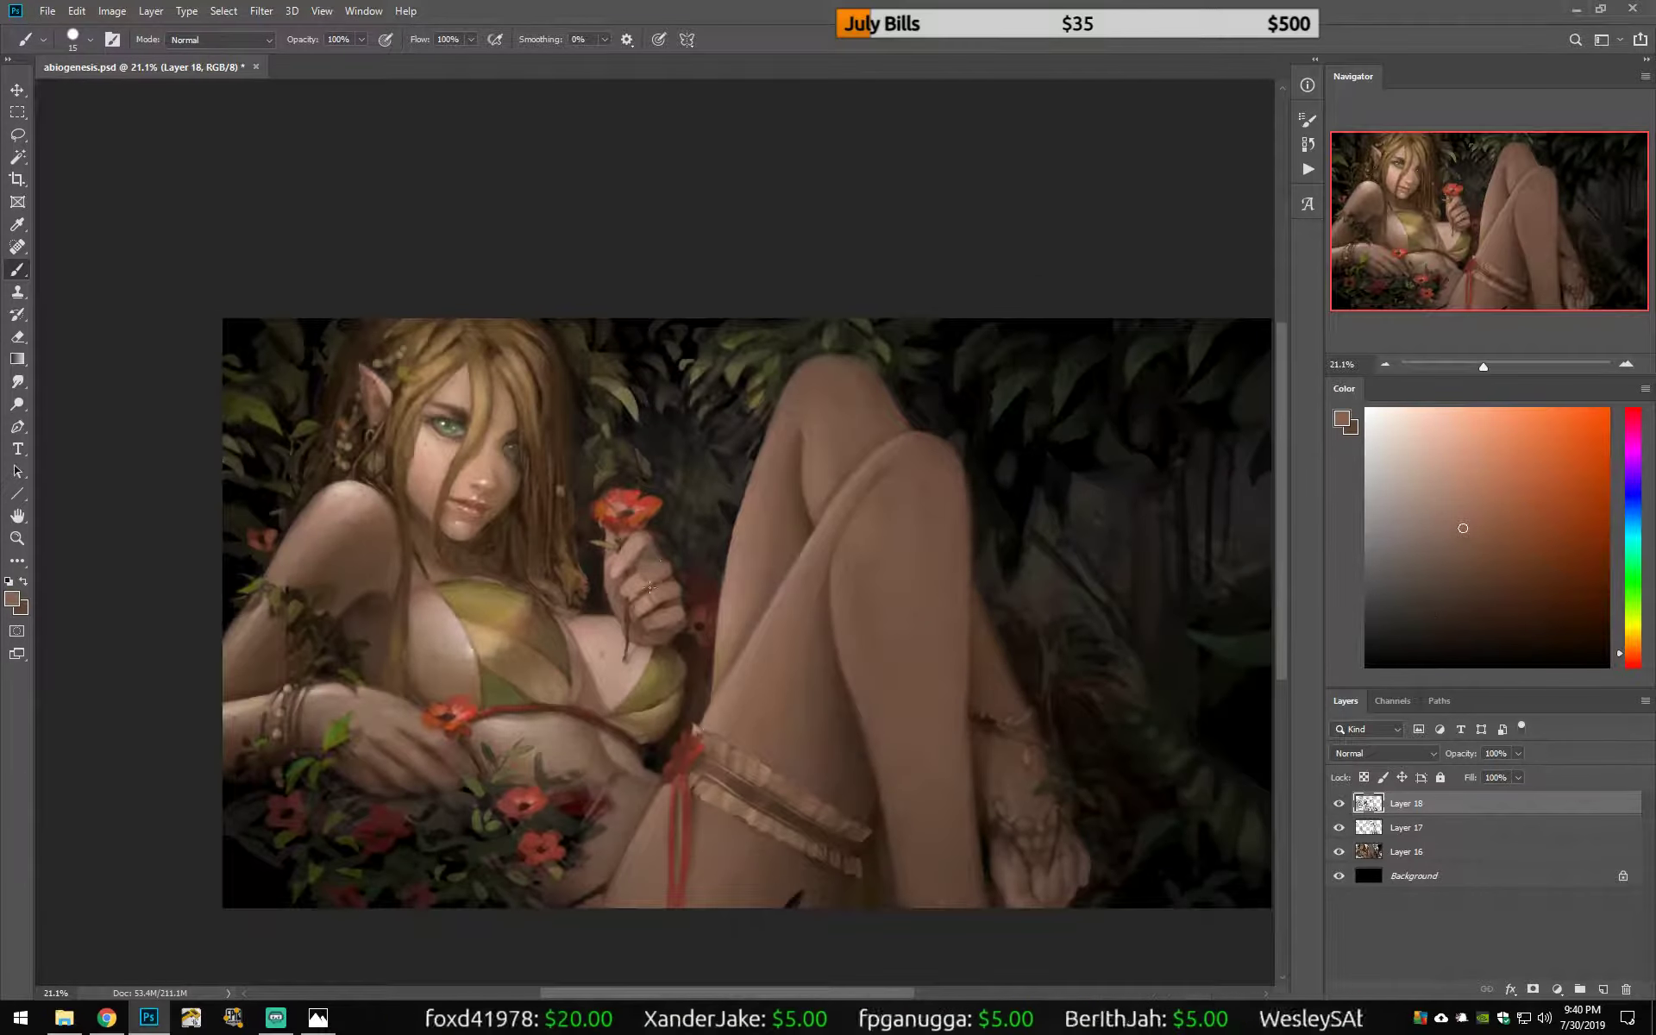
{"action": "left_click", "coordinate": [612, 620], "text": "alt"}
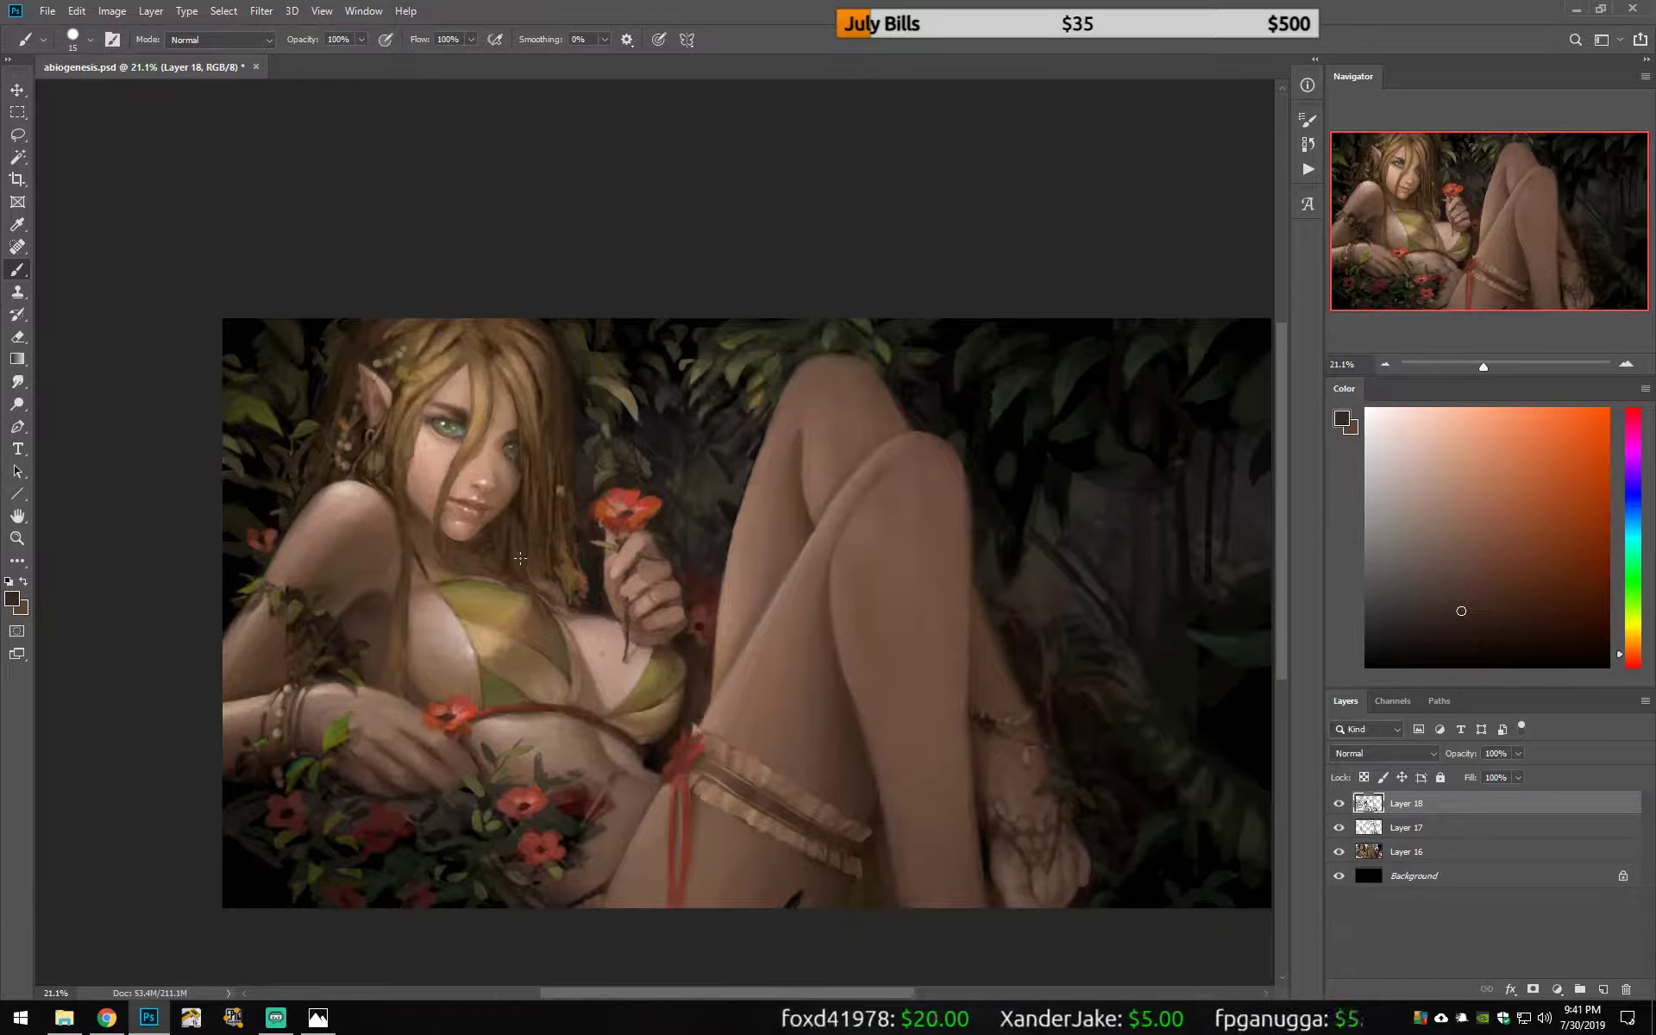
Step: Adjust the brush size and sample a lighter skin tone while mirroring the canvas view
{"action": "right_click", "coordinate": [643, 647]}
{"action": "key", "text": "Escape"}
{"action": "left_click", "coordinate": [627, 622], "text": "alt"}
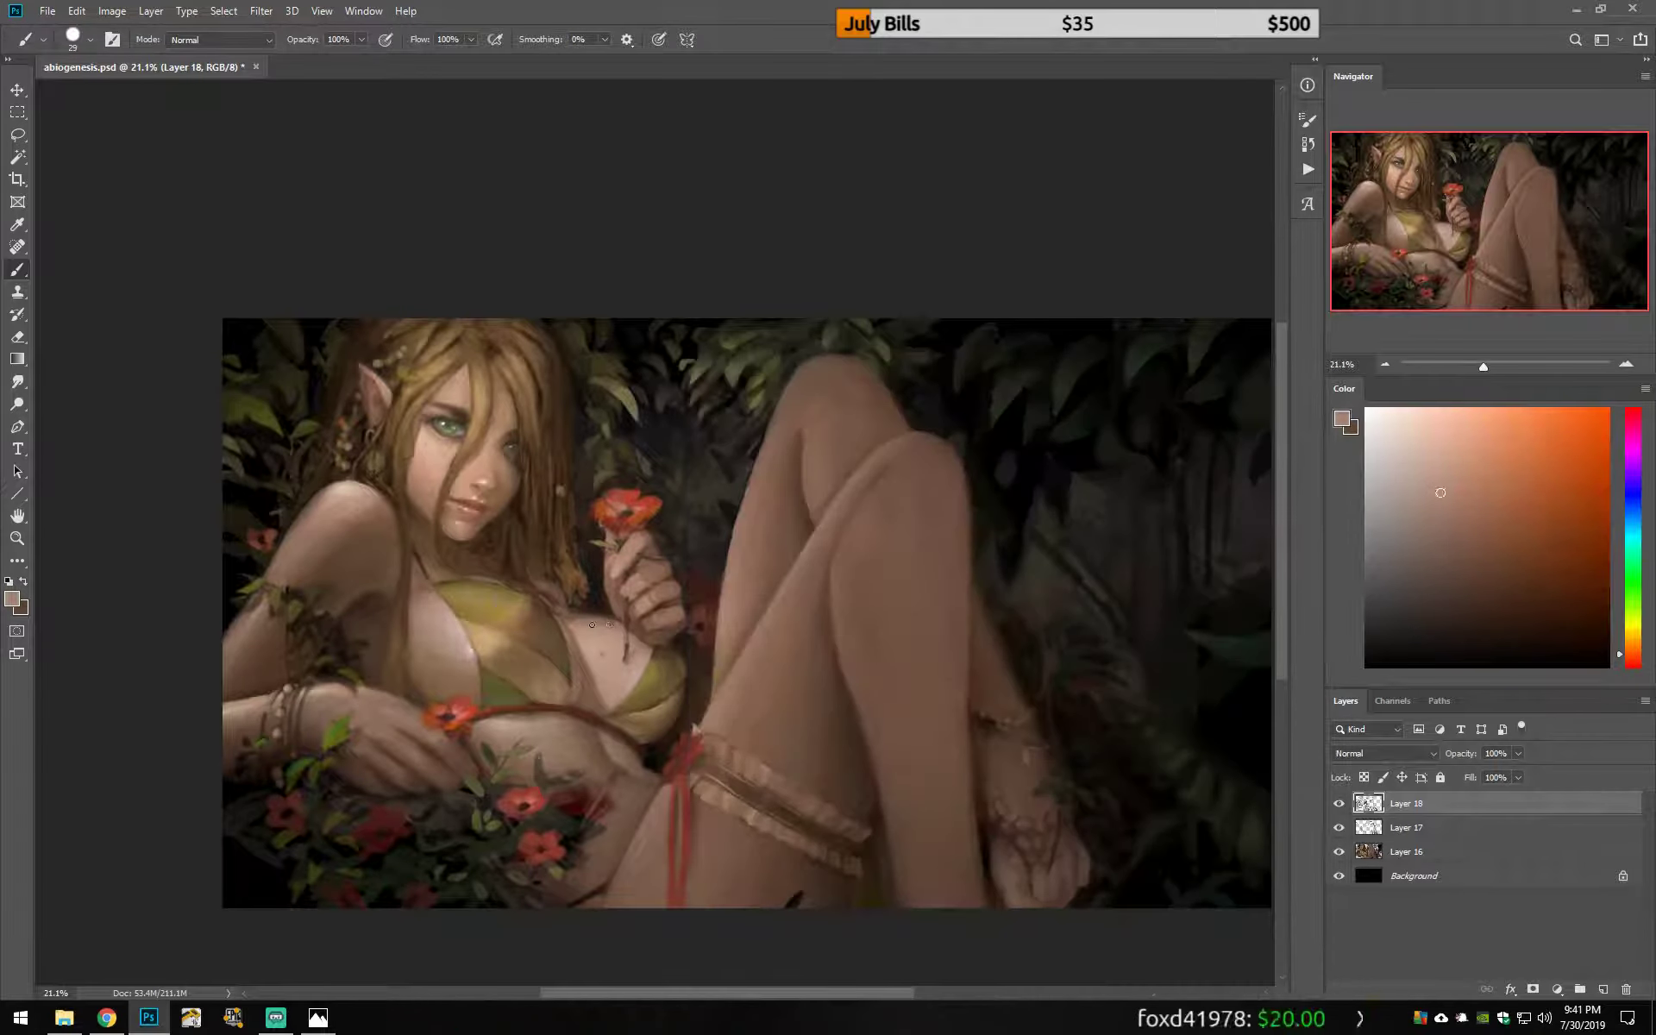
{"action": "key", "text": "bracketleft"}
{"action": "key", "text": "bracketleft"}
{"action": "left_click", "coordinate": [622, 632], "text": "alt"}
{"action": "key", "text": "ctrl+shift+h"}
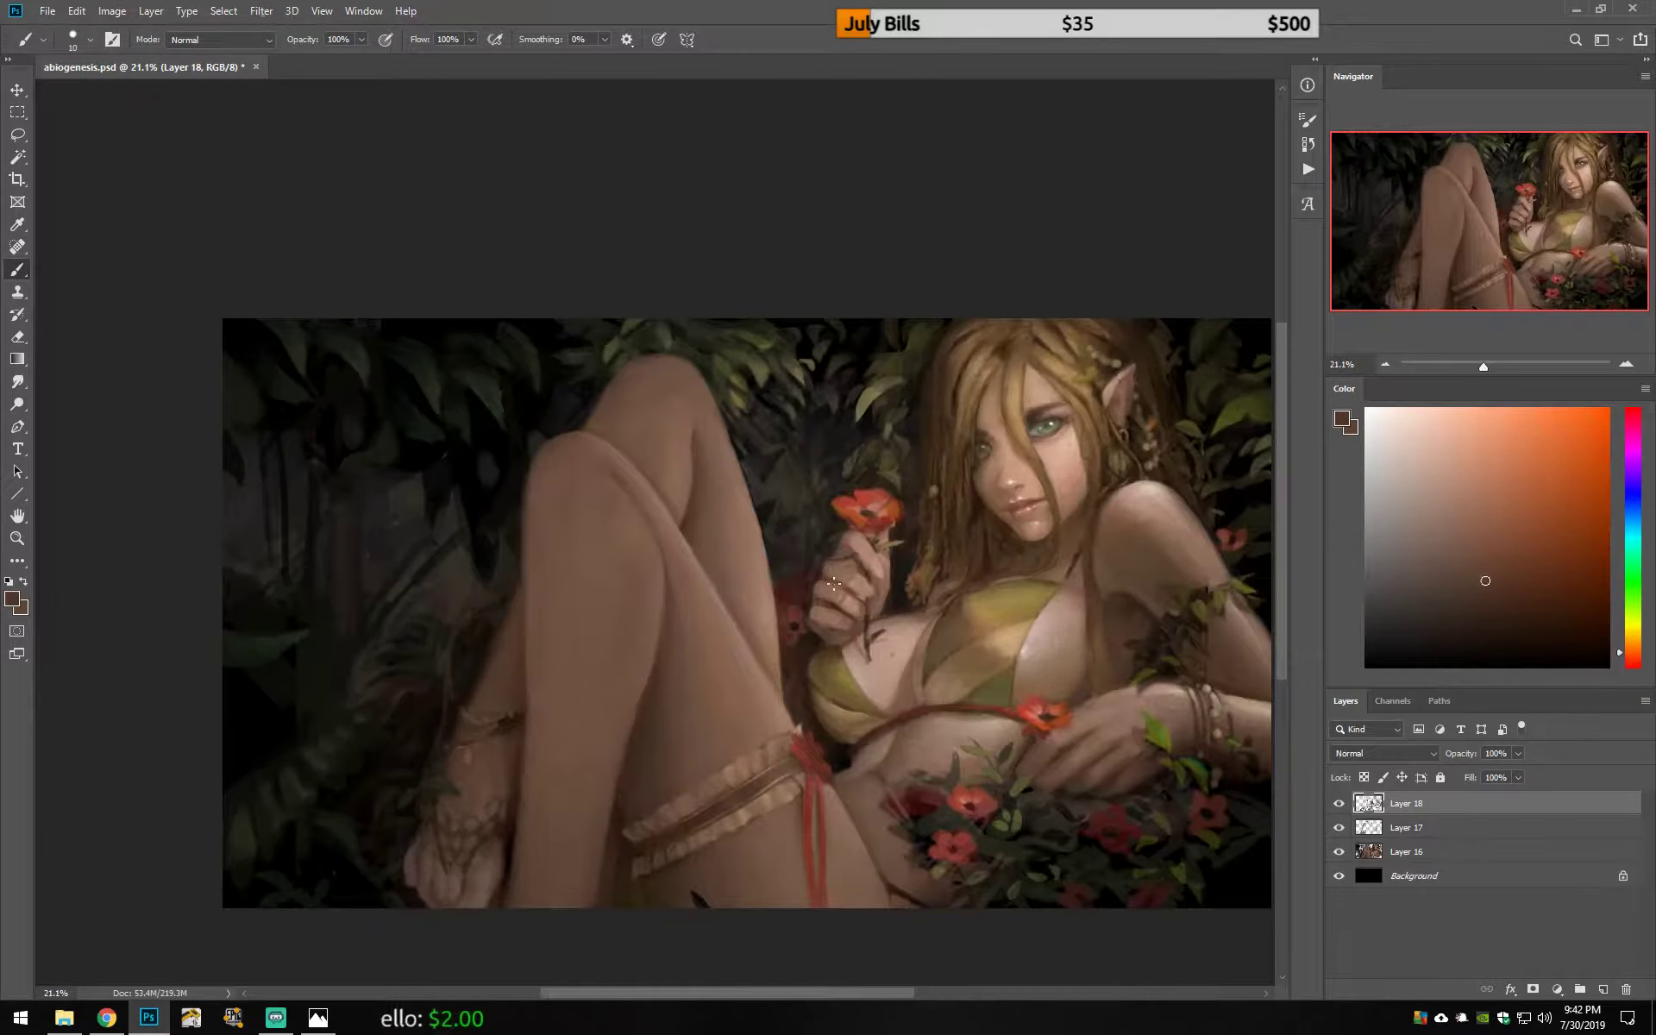
{"action": "scroll", "coordinate": [638, 647], "scroll_direction": "right", "scroll_amount": 3}
Step: Enlarge the brush to 58 and repaint the hand near the flower in lighter skin tones
{"action": "left_click", "coordinate": [664, 671], "text": "alt"}
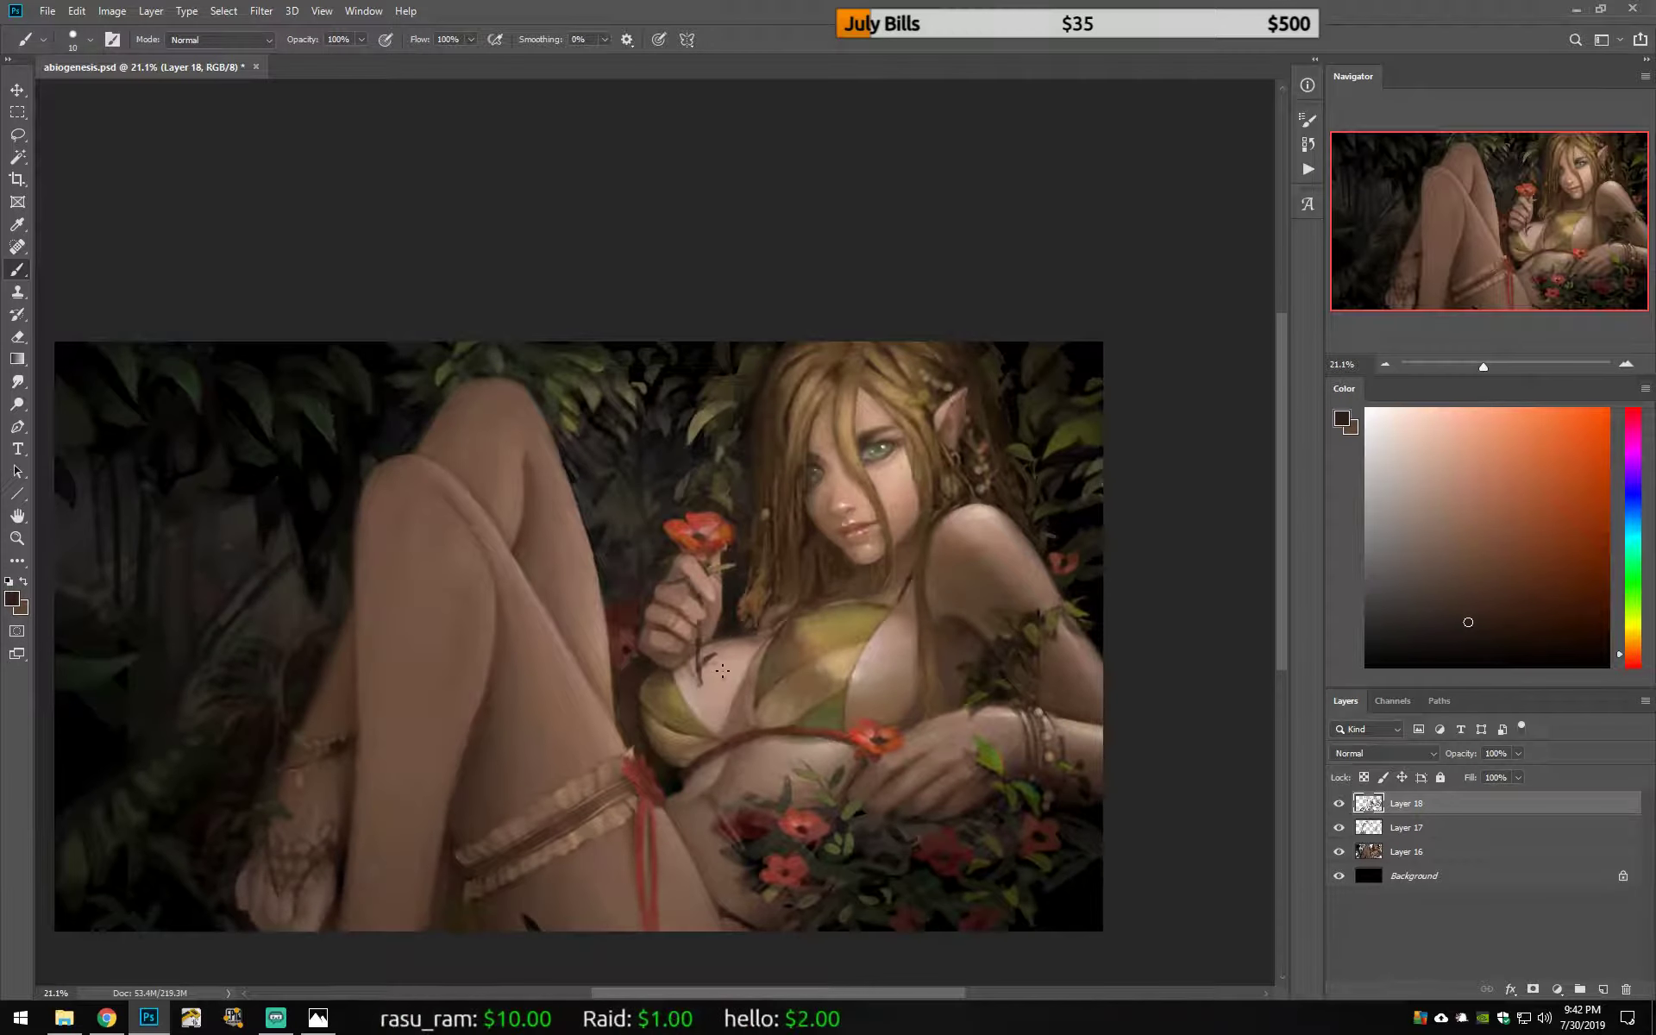
{"action": "key", "text": "bracketright"}
{"action": "key", "text": "bracketright"}
{"action": "left_click", "coordinate": [681, 623], "text": "alt"}
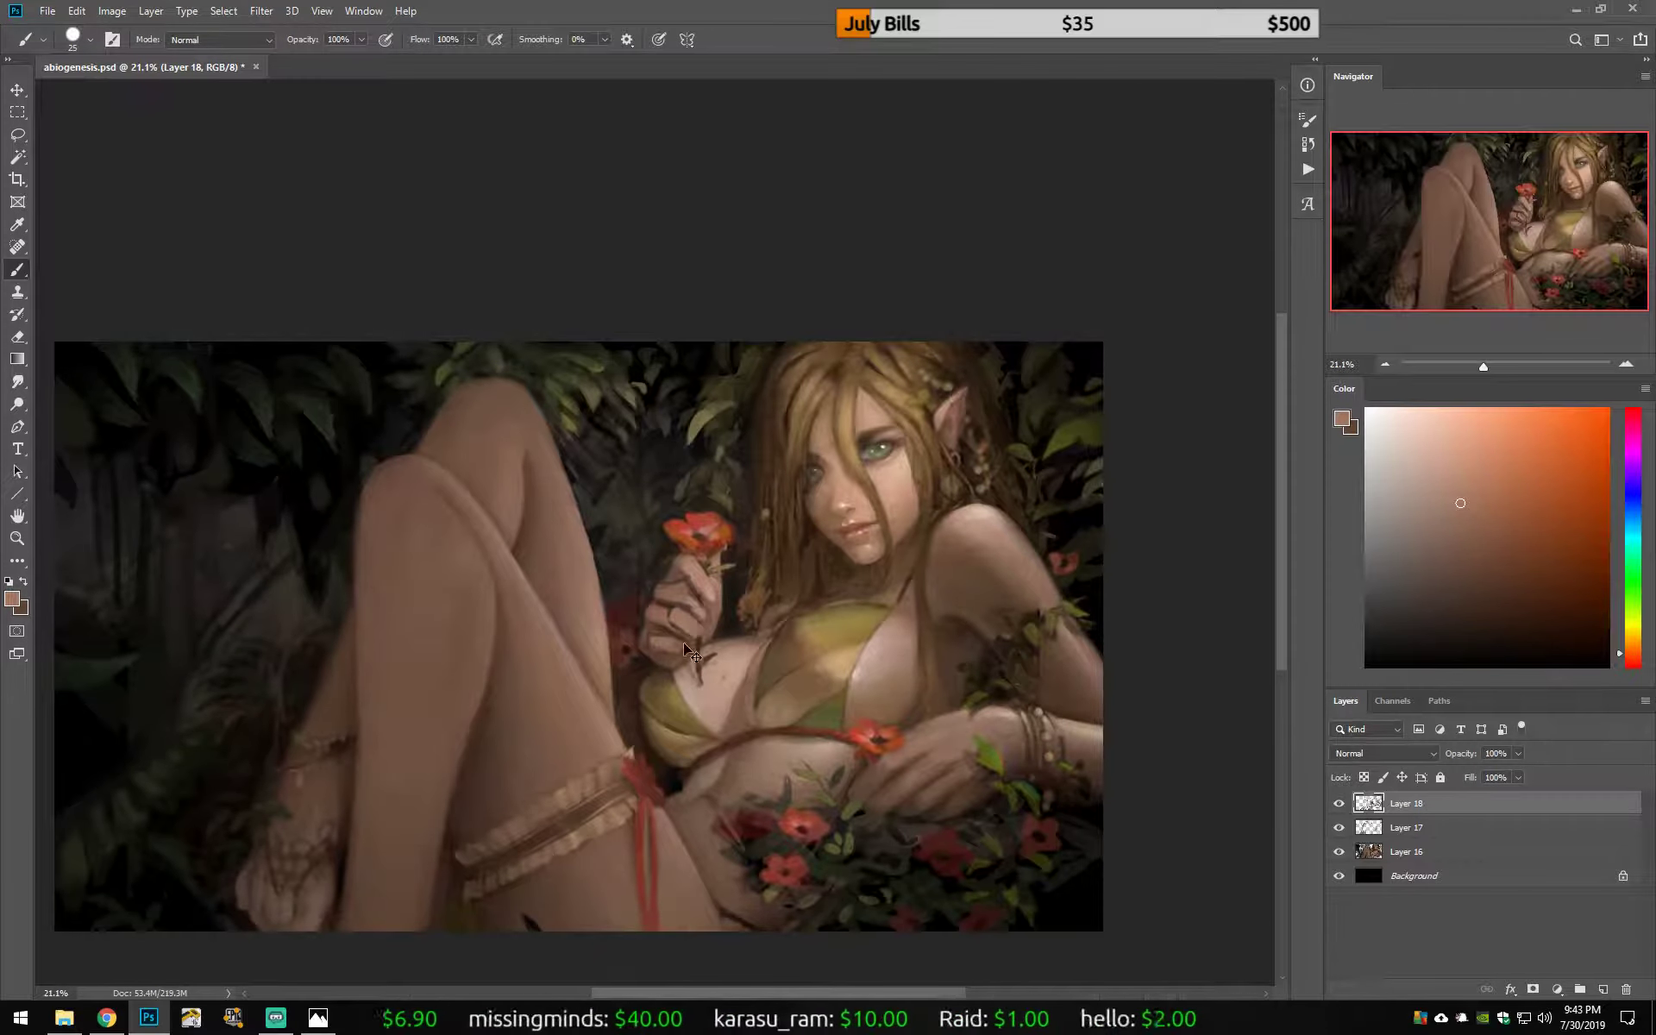
{"action": "right_click", "coordinate": [691, 652]}
{"action": "key", "text": "Return"}
{"action": "left_click", "coordinate": [681, 604], "text": "alt"}
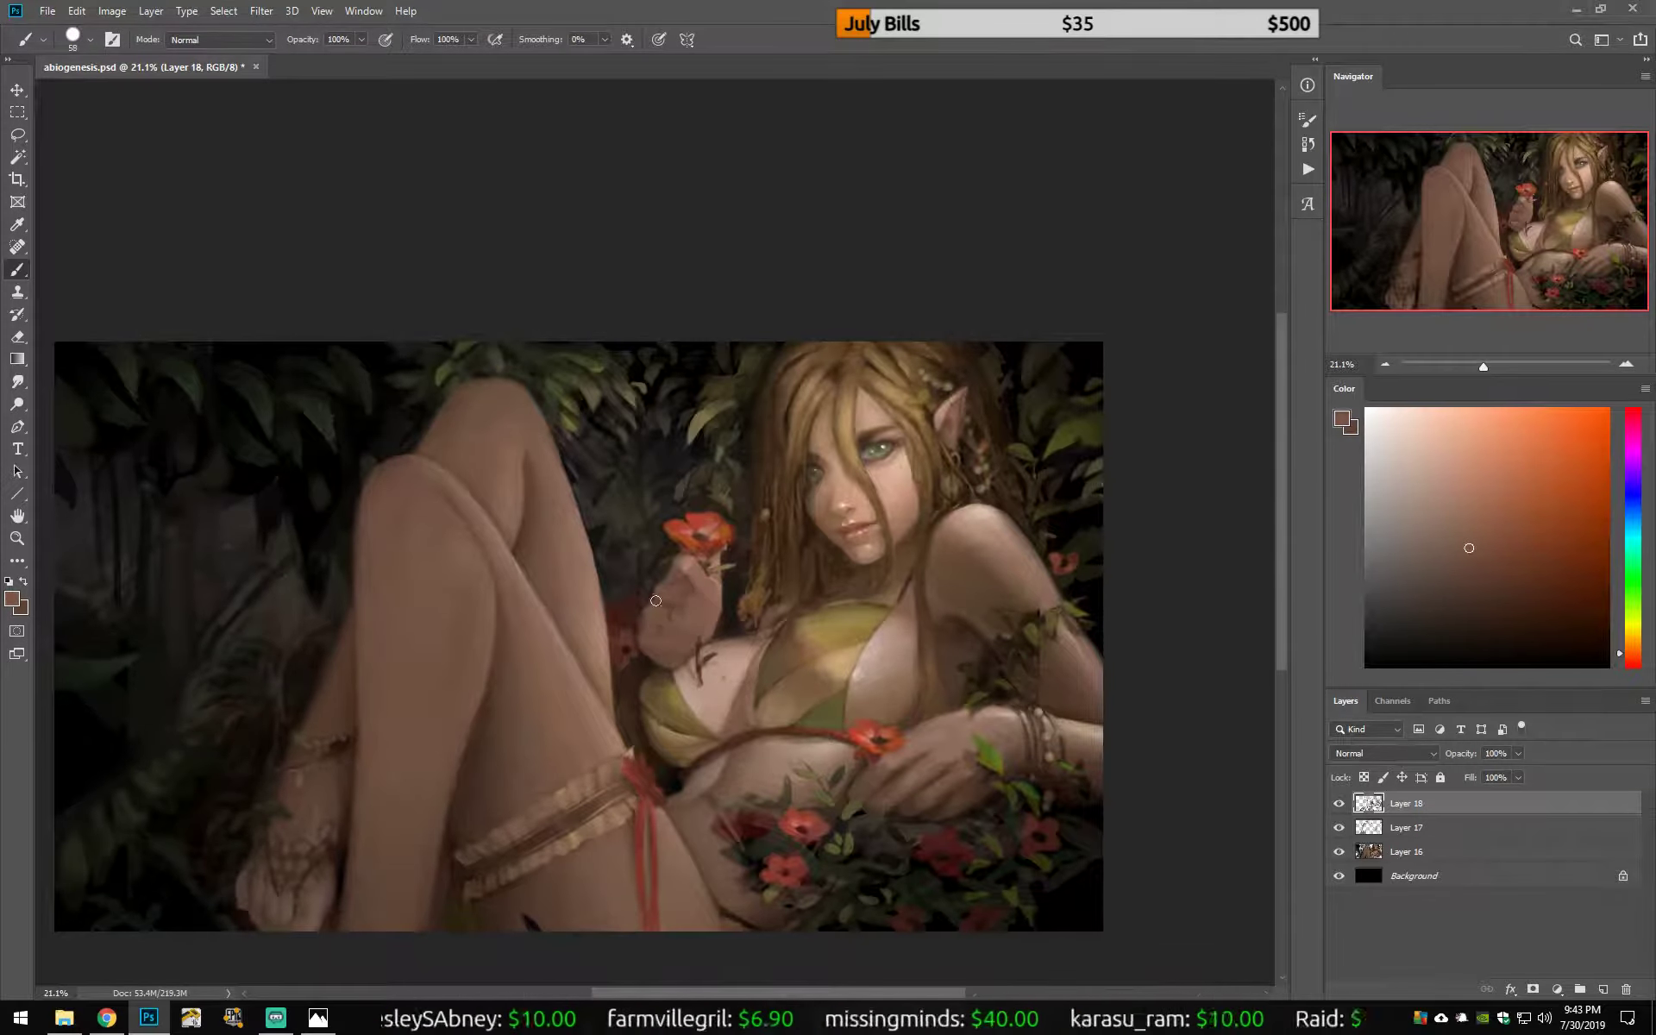
{"action": "mouse_move", "coordinate": [655, 600]}
{"action": "left_mouse_down"}
{"action": "mouse_move", "coordinate": [673, 561]}
{"action": "mouse_move", "coordinate": [697, 617]}
{"action": "mouse_move", "coordinate": [703, 565]}
{"action": "mouse_move", "coordinate": [651, 602]}
{"action": "mouse_move", "coordinate": [805, 640]}
{"action": "left_mouse_up"}
Step: Paint thin dark lines around the fingers with a 25 px brush, then mirror to check
{"action": "left_click", "coordinate": [682, 565], "text": "alt"}
{"action": "key", "text": "bracketleft"}
{"action": "key", "text": "bracketleft"}
{"action": "left_click", "coordinate": [691, 625], "text": "alt"}
{"action": "left_click", "coordinate": [650, 610], "text": "alt"}
{"action": "left_click", "coordinate": [645, 628], "text": "alt"}
{"action": "key", "text": "h"}
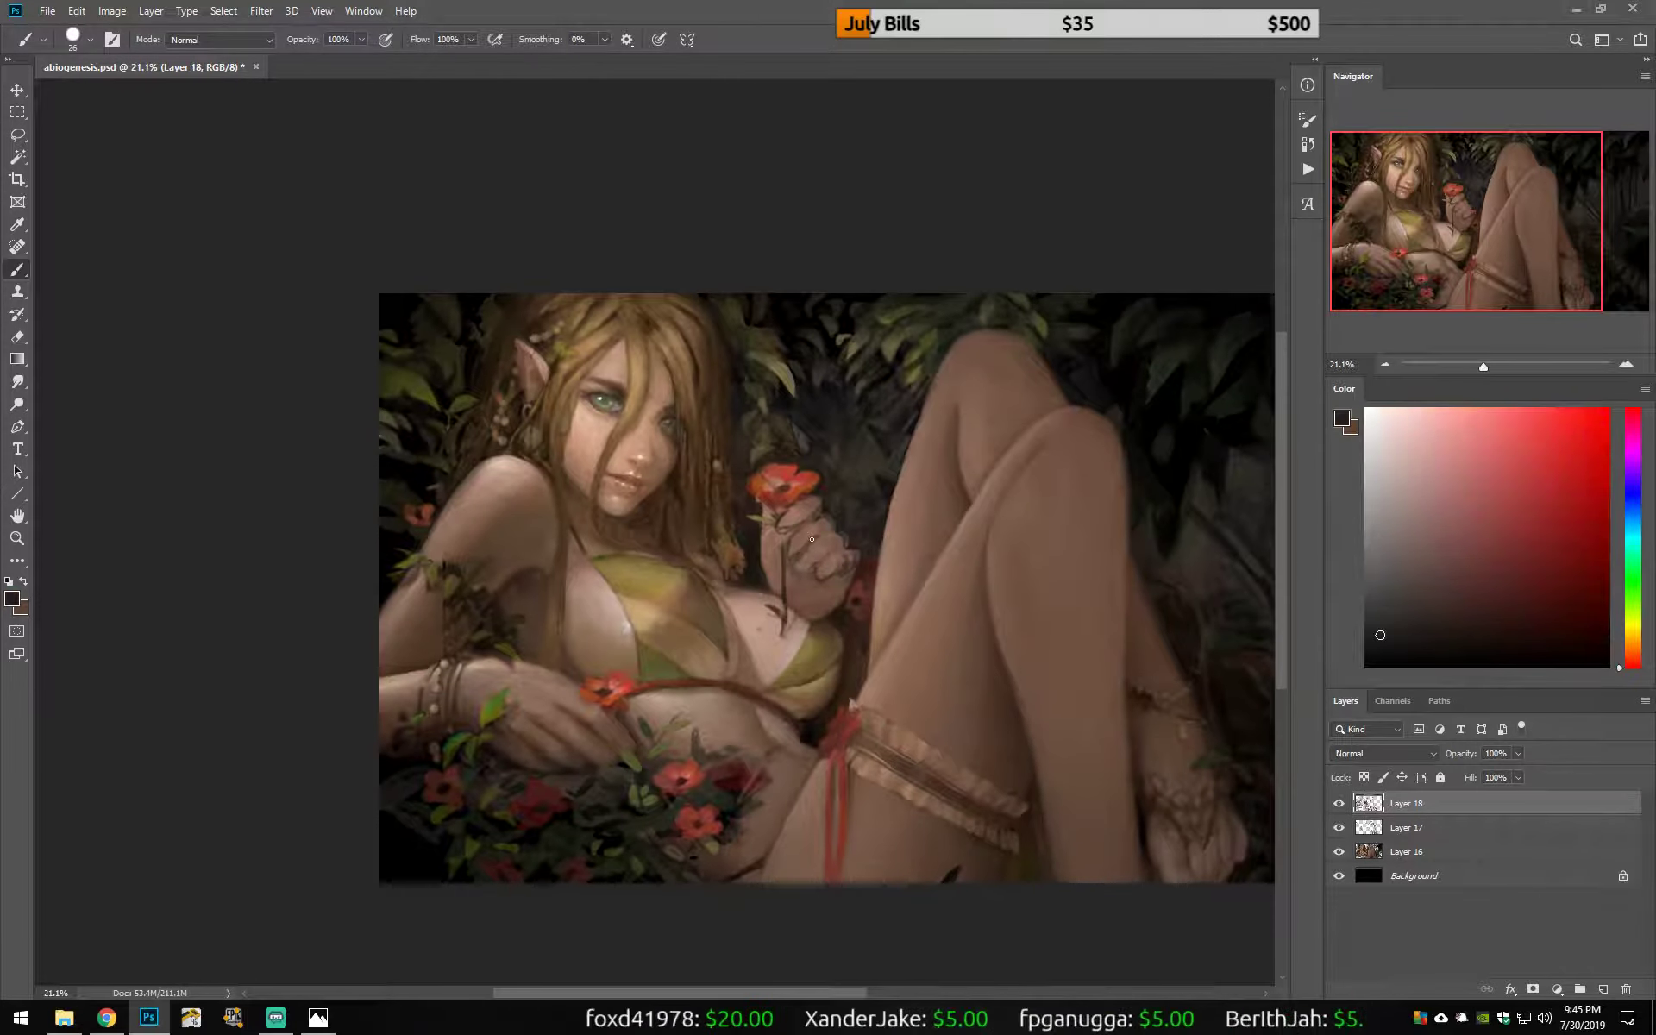
Step: Paint darker strokes over the hand and sample further browns from it
{"action": "left_click", "coordinate": [766, 536], "text": "alt"}
{"action": "left_click", "coordinate": [856, 584], "text": "alt"}
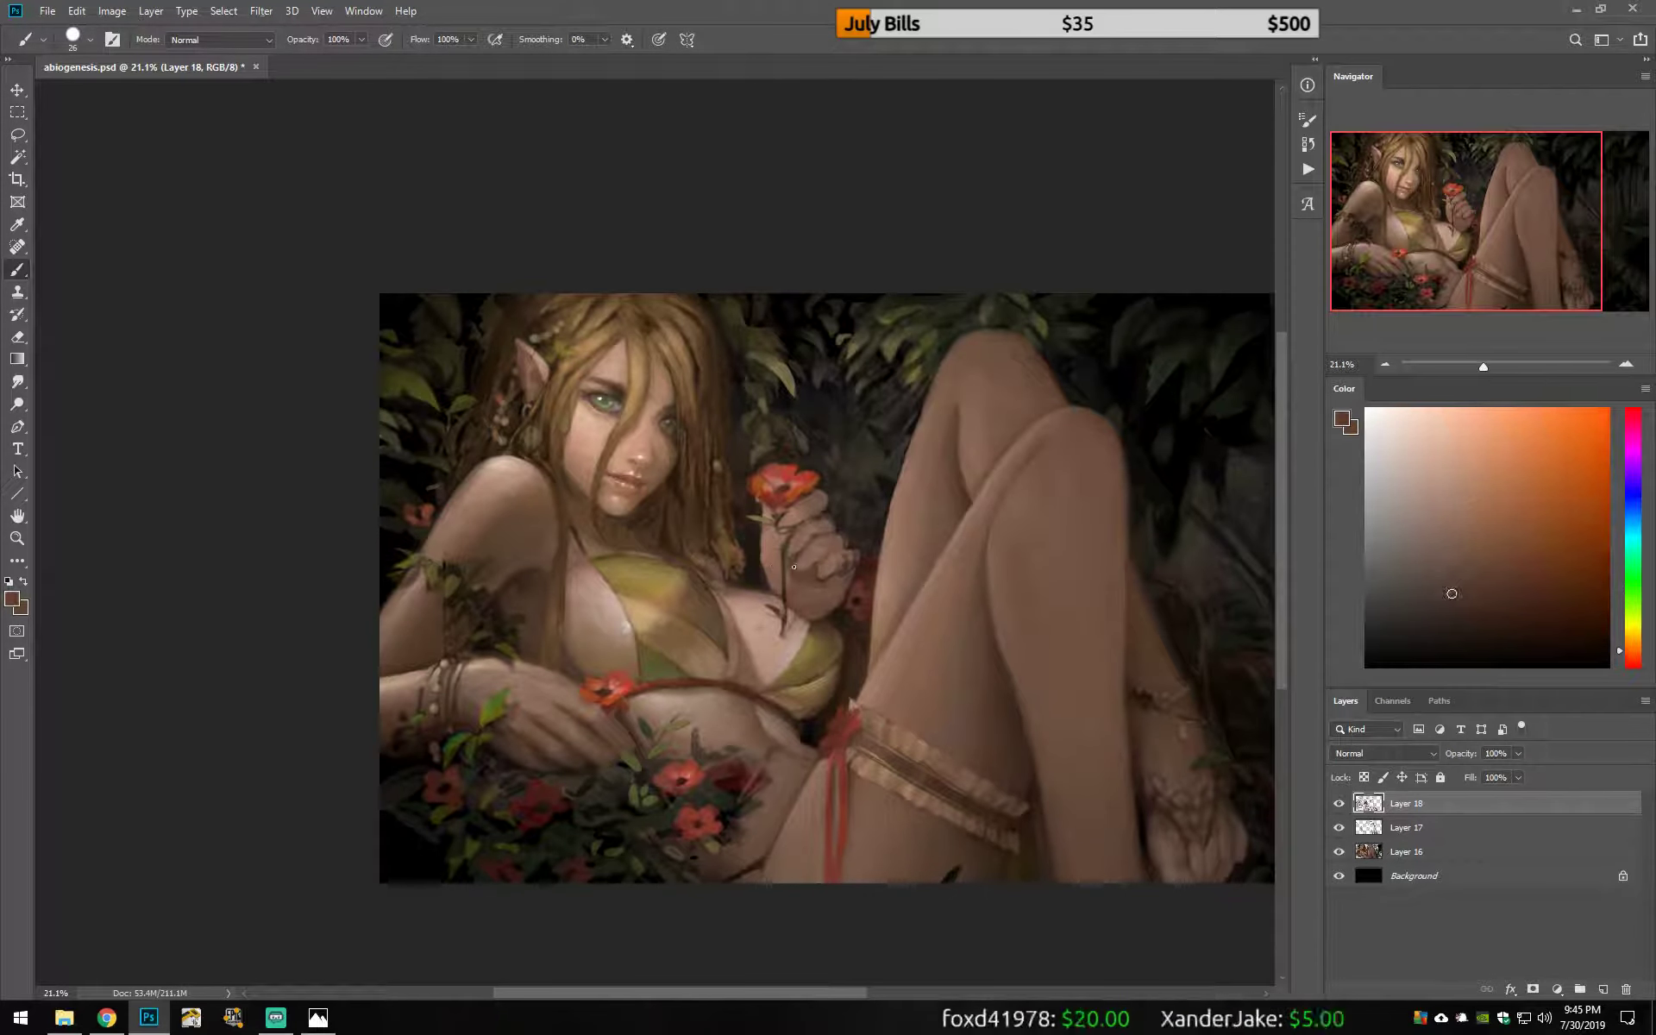
{"action": "mouse_move", "coordinate": [807, 565]}
{"action": "left_mouse_down"}
{"action": "mouse_move", "coordinate": [789, 516]}
{"action": "mouse_move", "coordinate": [811, 576]}
{"action": "mouse_move", "coordinate": [852, 571]}
{"action": "left_mouse_up"}
{"action": "left_click", "coordinate": [805, 612], "text": "alt"}
{"action": "left_click", "coordinate": [807, 560], "text": "alt"}
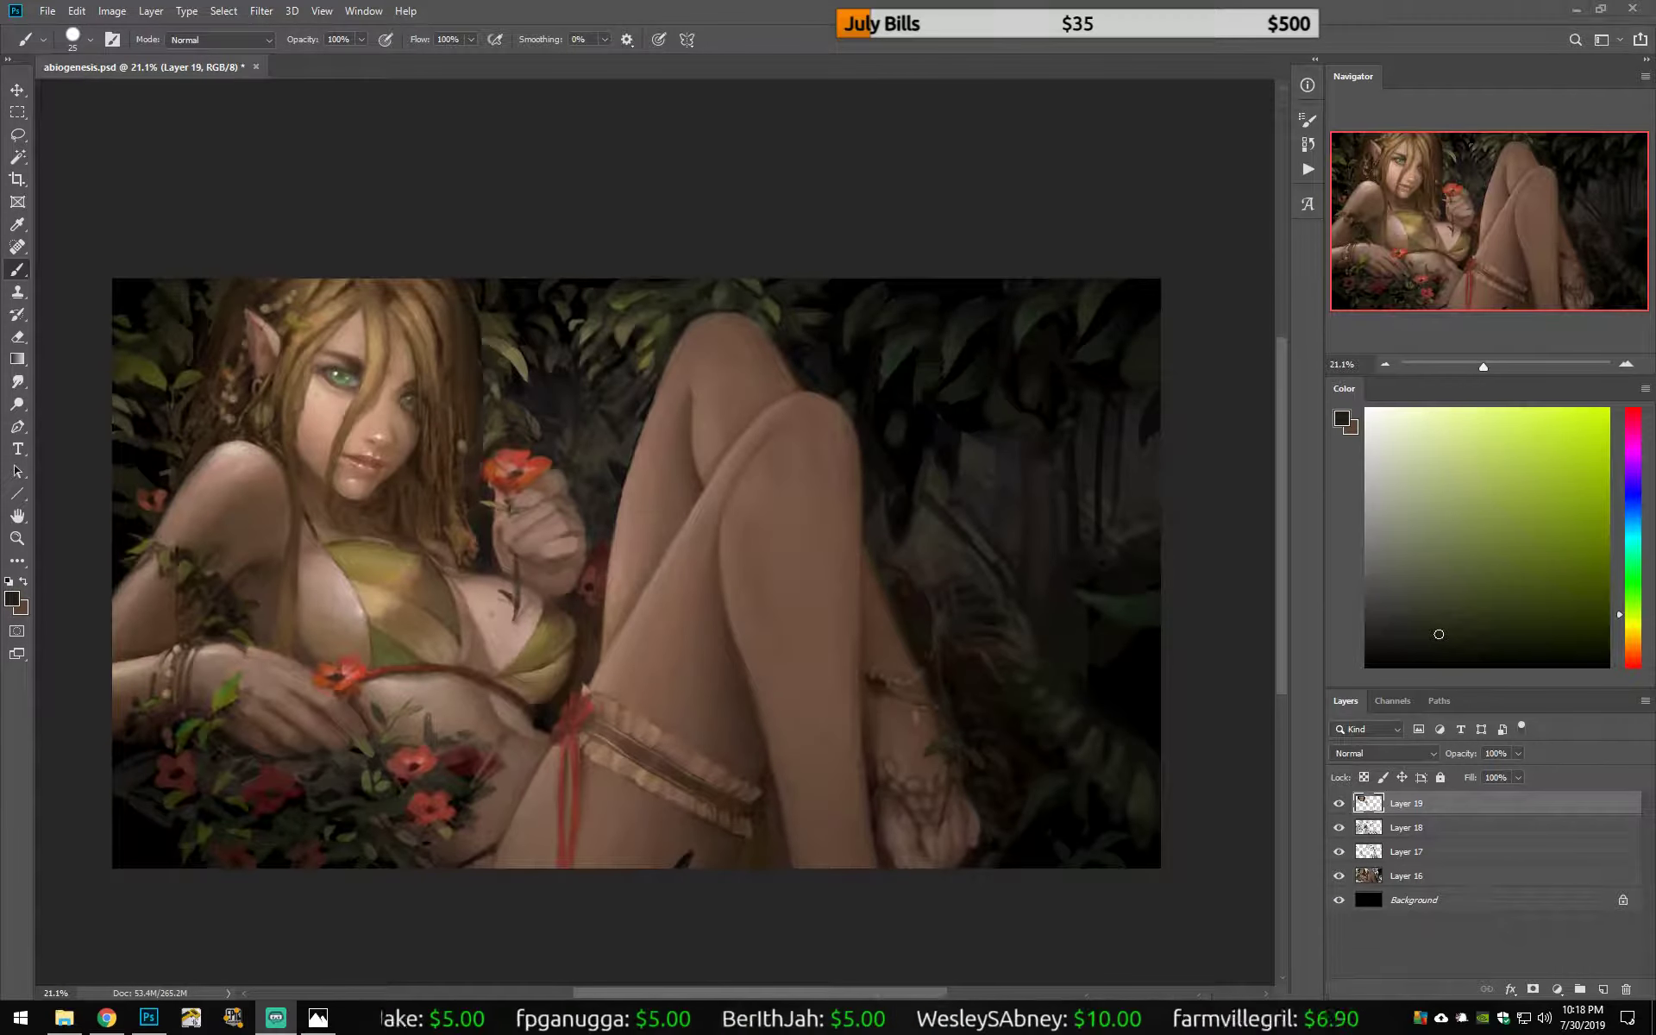
Step: Sample brown, near-black and pinkish skin tones from the face and arm, mirroring the canvas
{"action": "left_click", "coordinate": [803, 380], "text": "alt"}
{"action": "left_click", "coordinate": [763, 313], "text": "alt"}
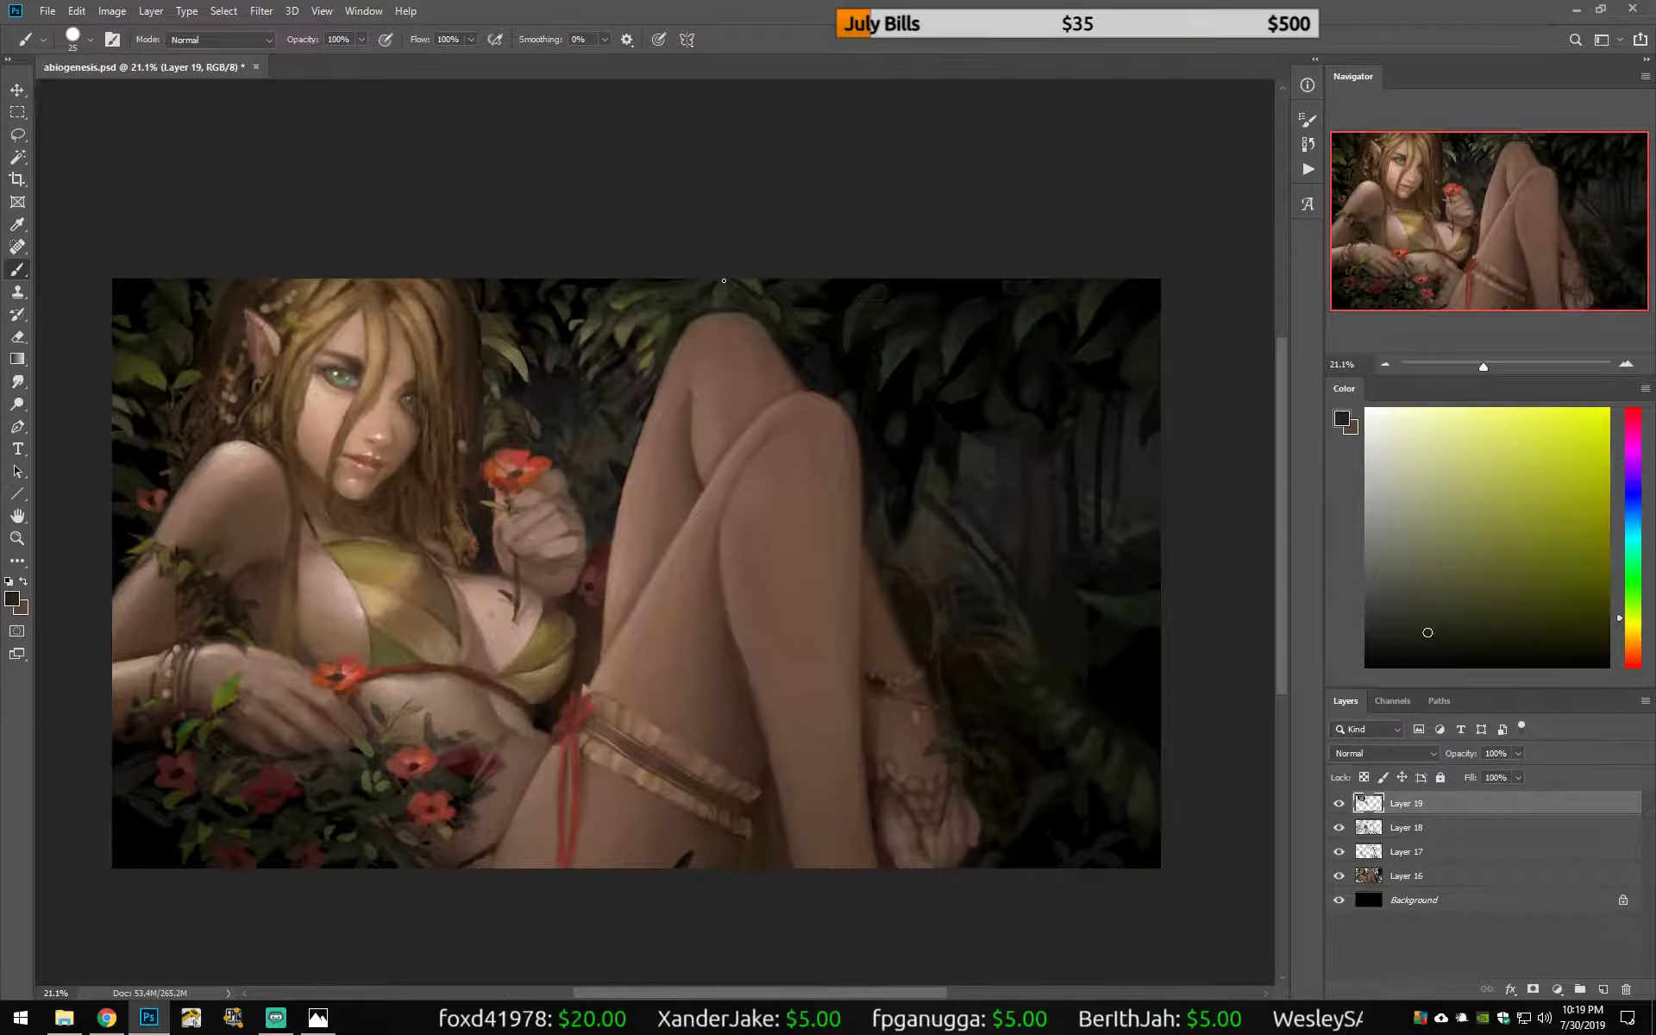
{"action": "key", "text": "h"}
{"action": "left_click", "coordinate": [392, 852], "text": "alt"}
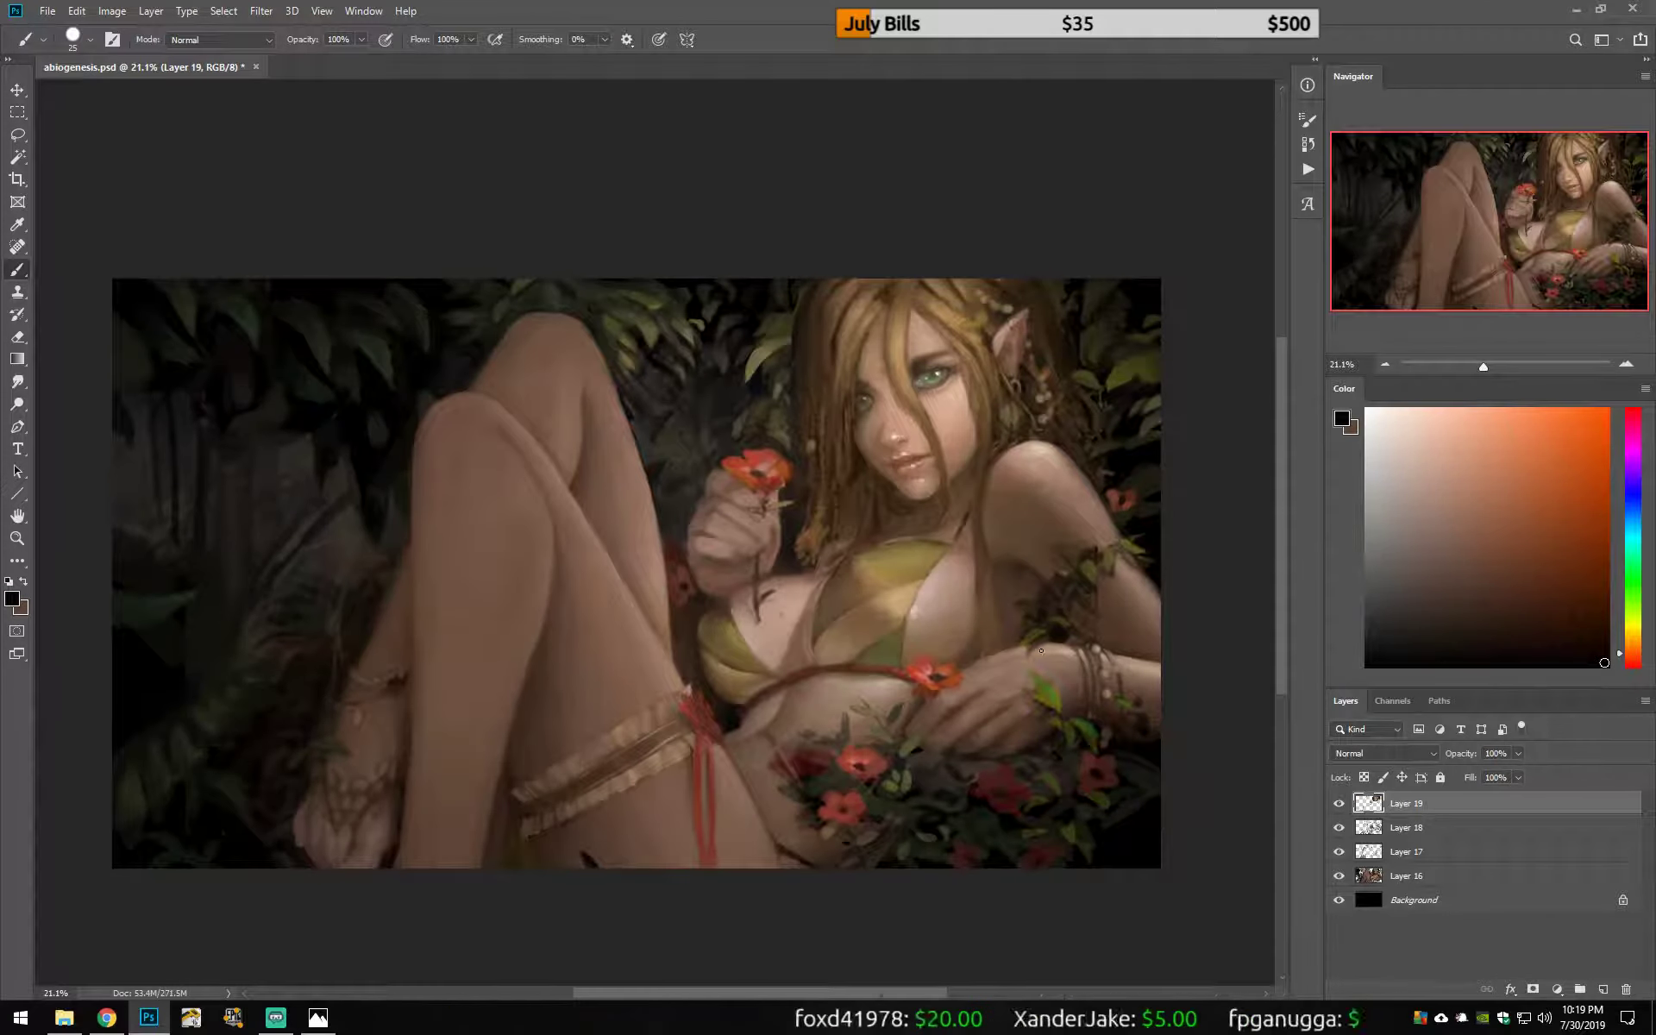
{"action": "left_click", "coordinate": [1156, 614], "text": "alt"}
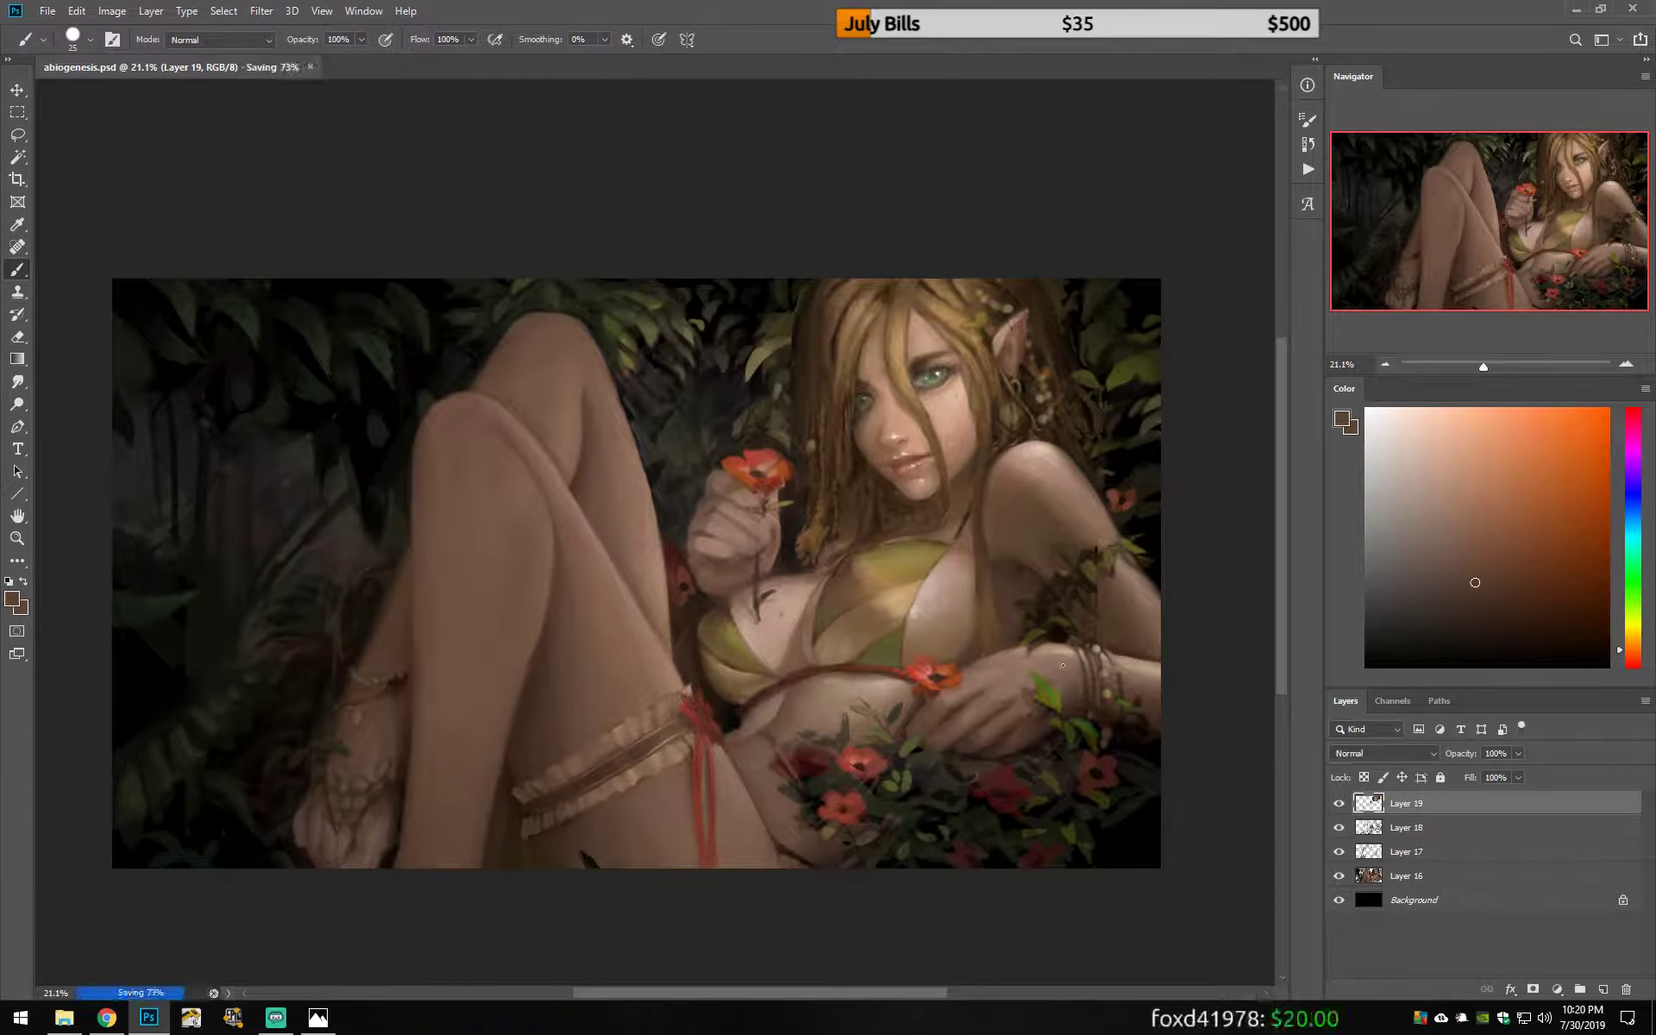
{"action": "left_click", "coordinate": [861, 380], "text": "alt"}
{"action": "left_click", "coordinate": [895, 440], "text": "alt"}
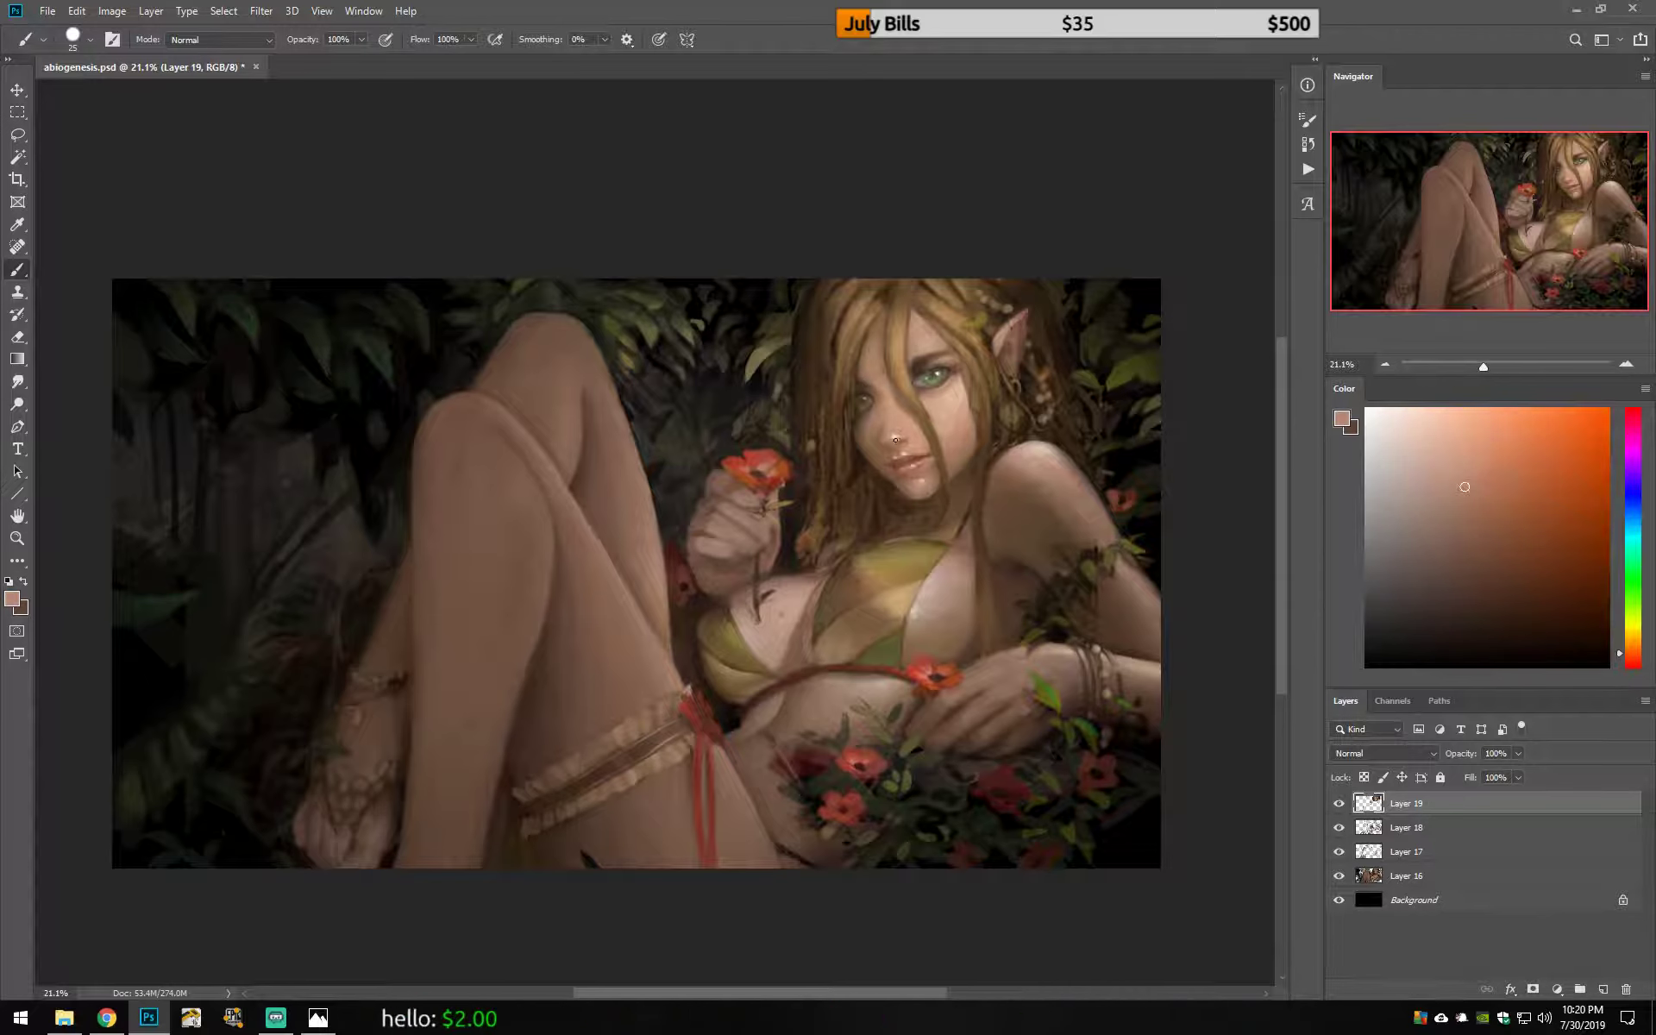
Step: Pick darker and lighter browns from the skin, mirroring the canvas back
{"action": "left_click", "coordinate": [732, 524], "text": "alt"}
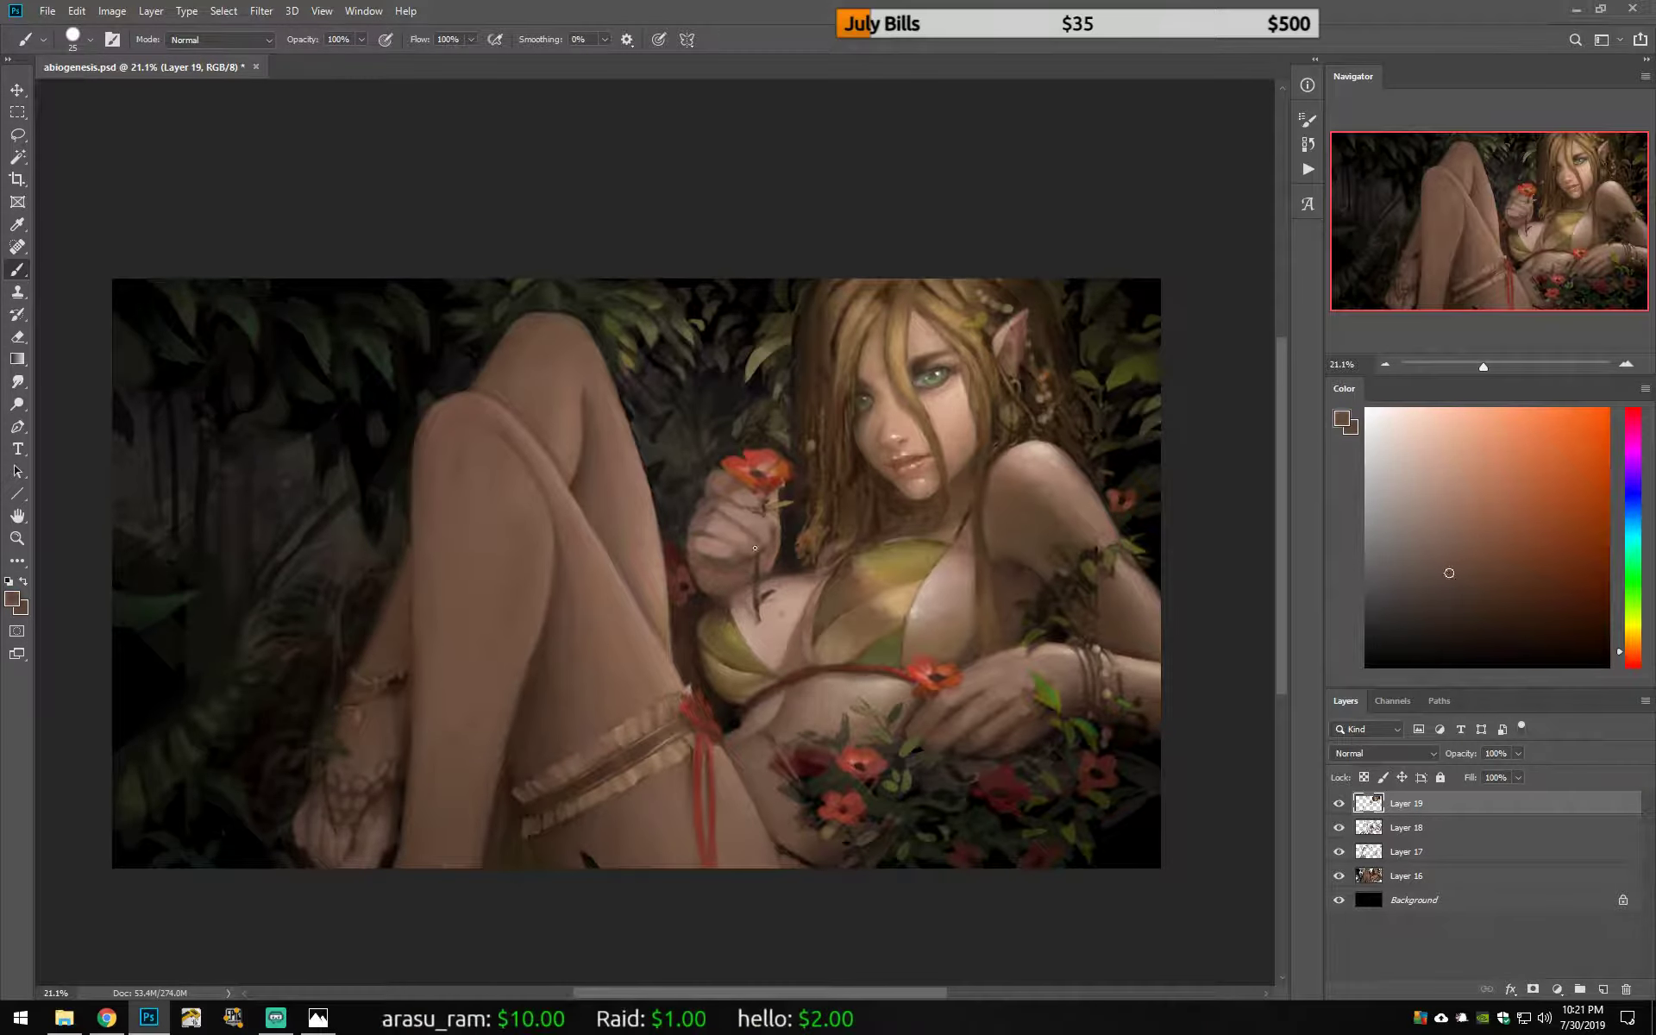
{"action": "left_click", "coordinate": [716, 597], "text": "alt"}
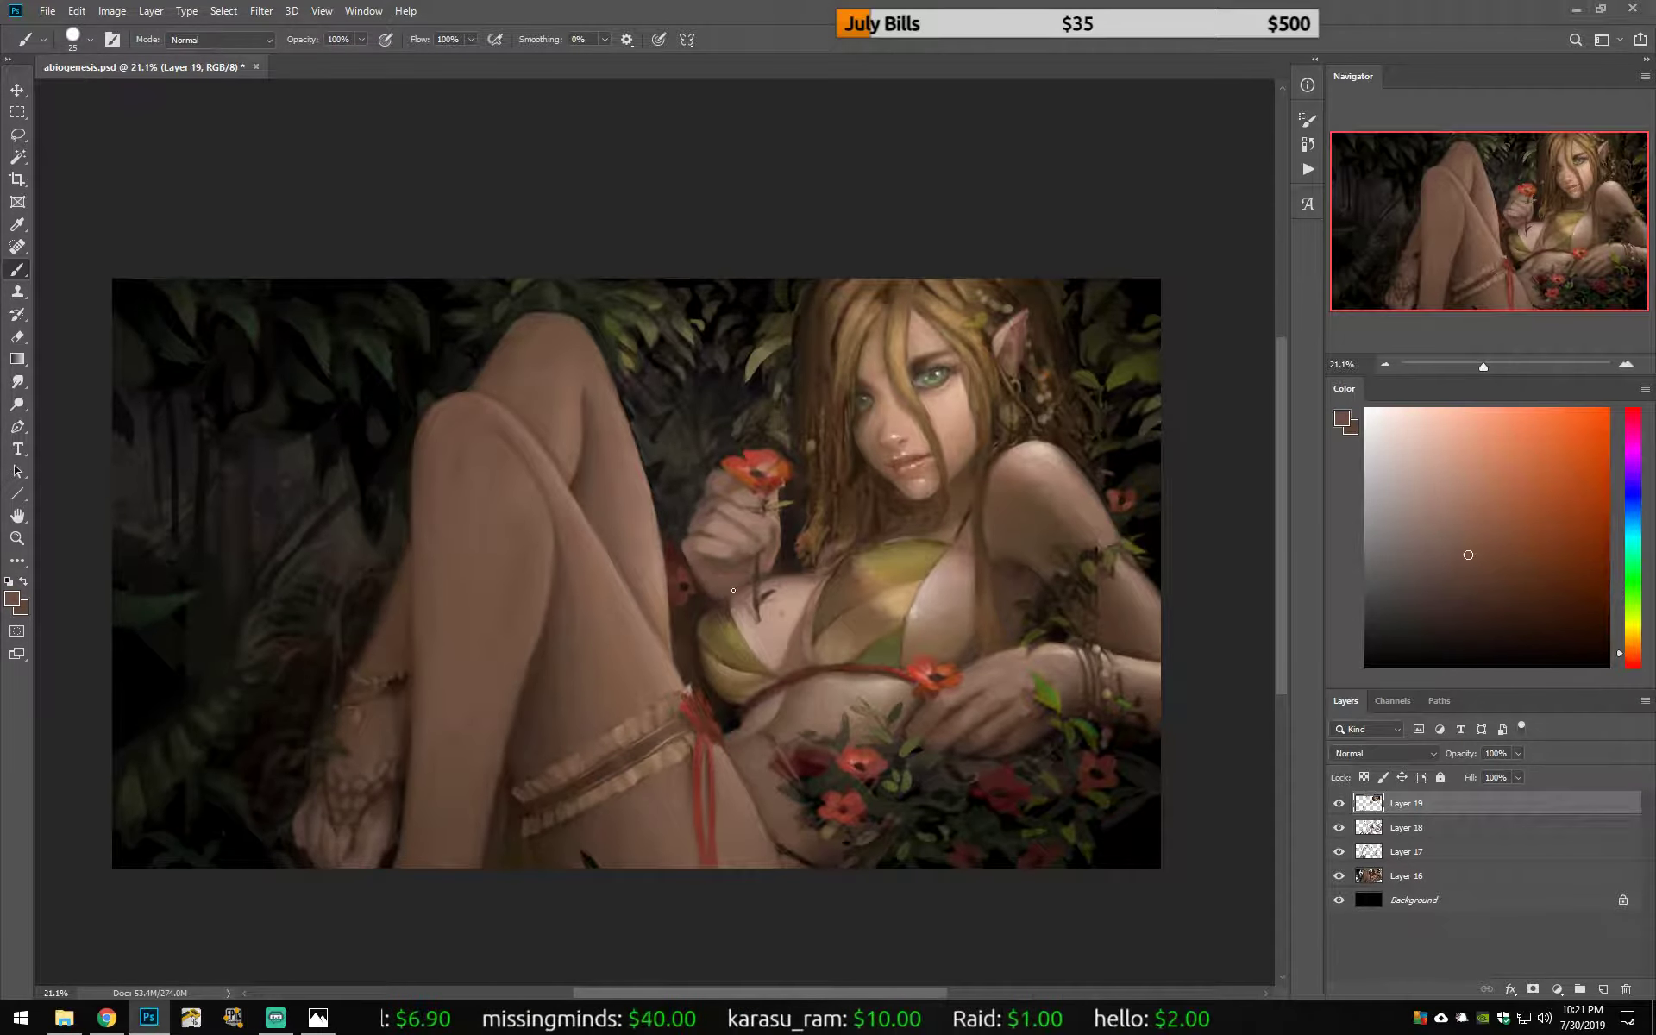
{"action": "left_click", "coordinate": [733, 590], "text": "alt"}
{"action": "left_click", "coordinate": [720, 652], "text": "alt"}
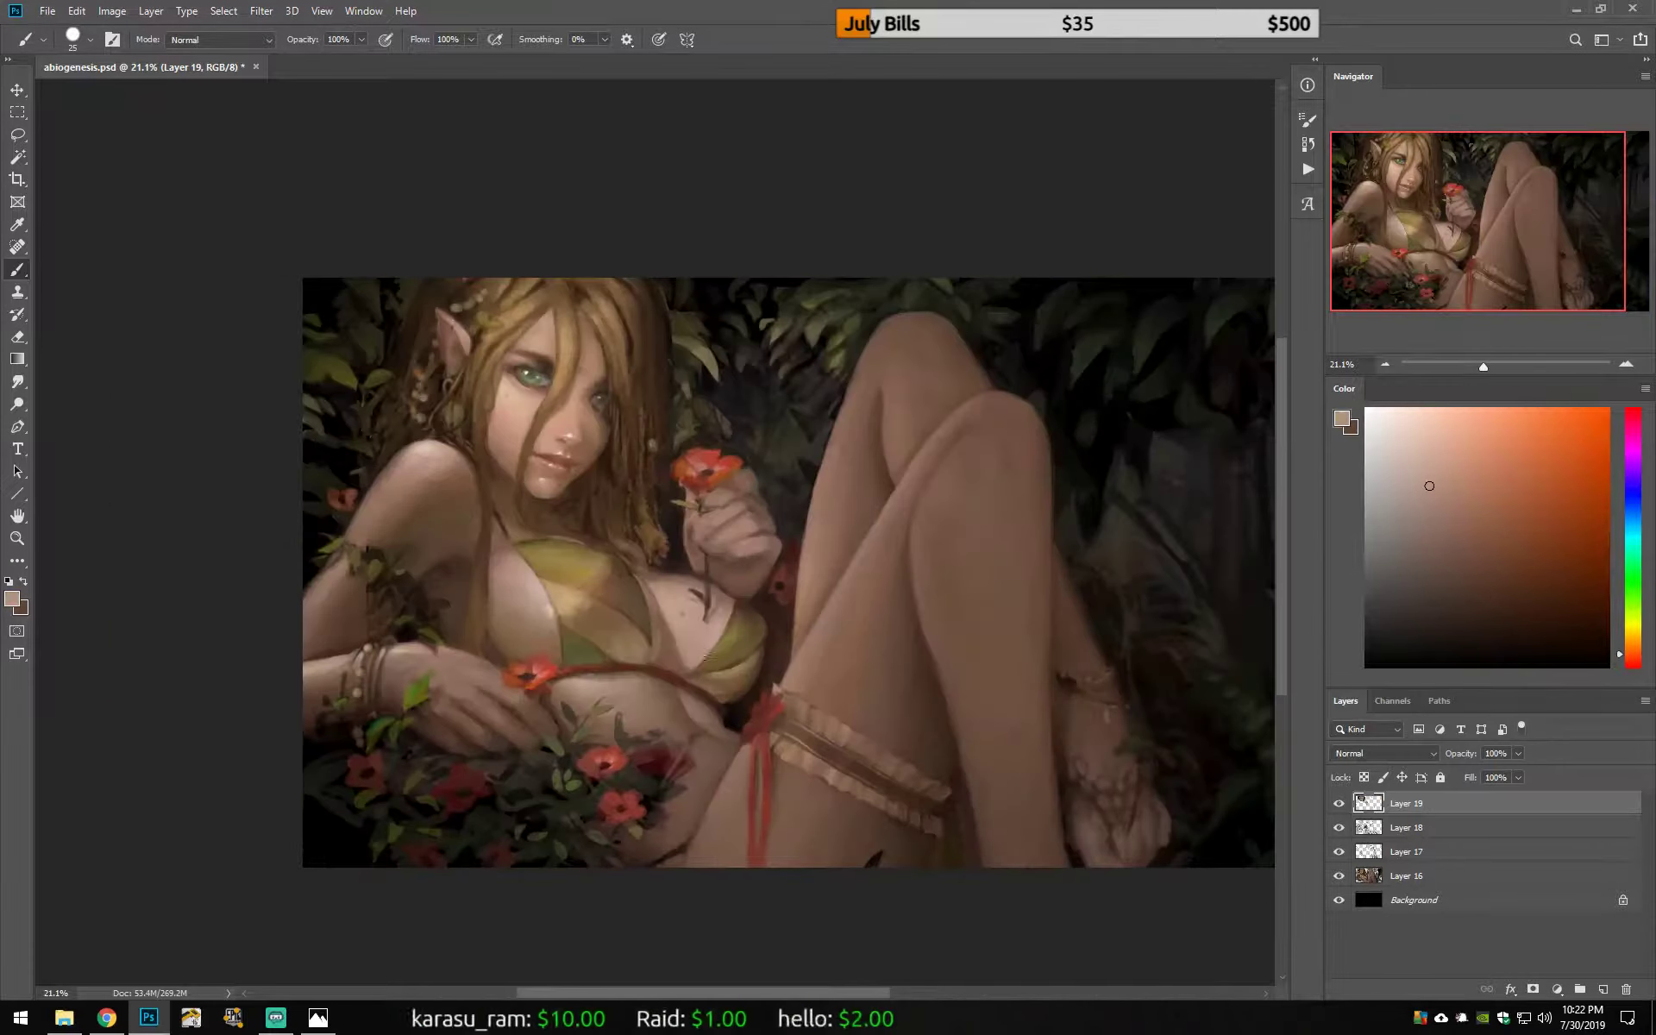
{"action": "key", "text": "h"}
{"action": "left_click", "coordinate": [548, 620], "text": "alt"}
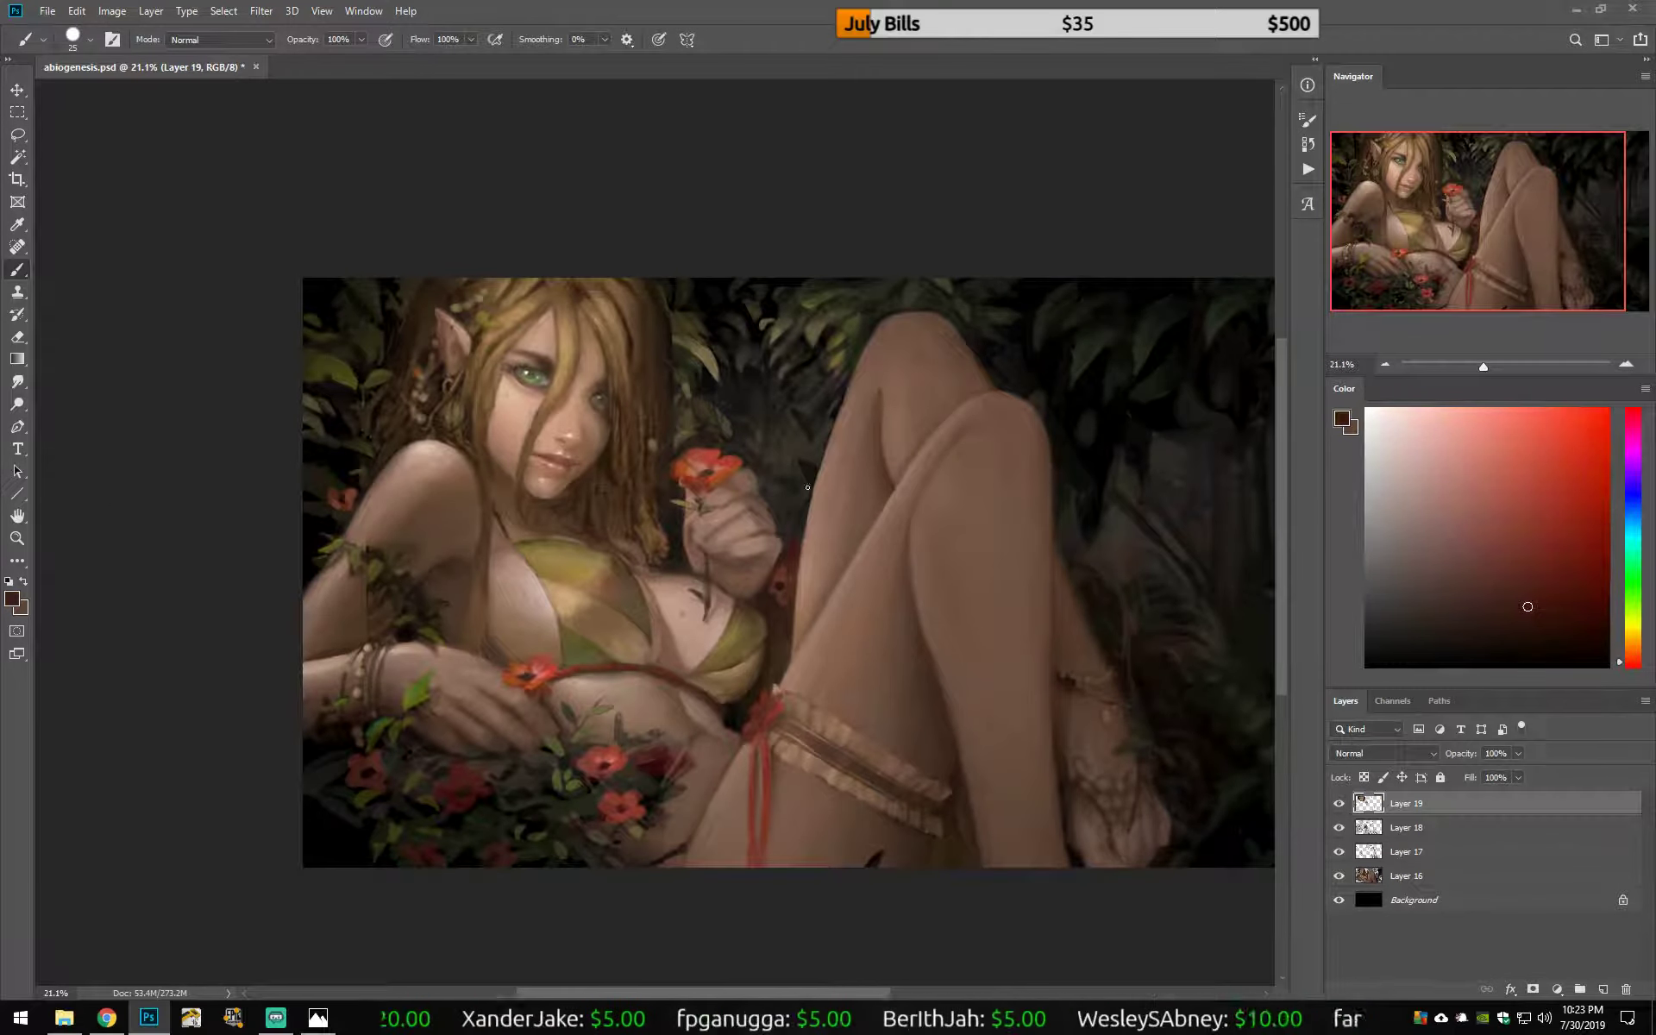
Step: Sample near-black, dark olive green and medium brown skin tones, then shrink the brush to 20
{"action": "left_click", "coordinate": [372, 445], "text": "alt"}
{"action": "left_click", "coordinate": [370, 399], "text": "alt"}
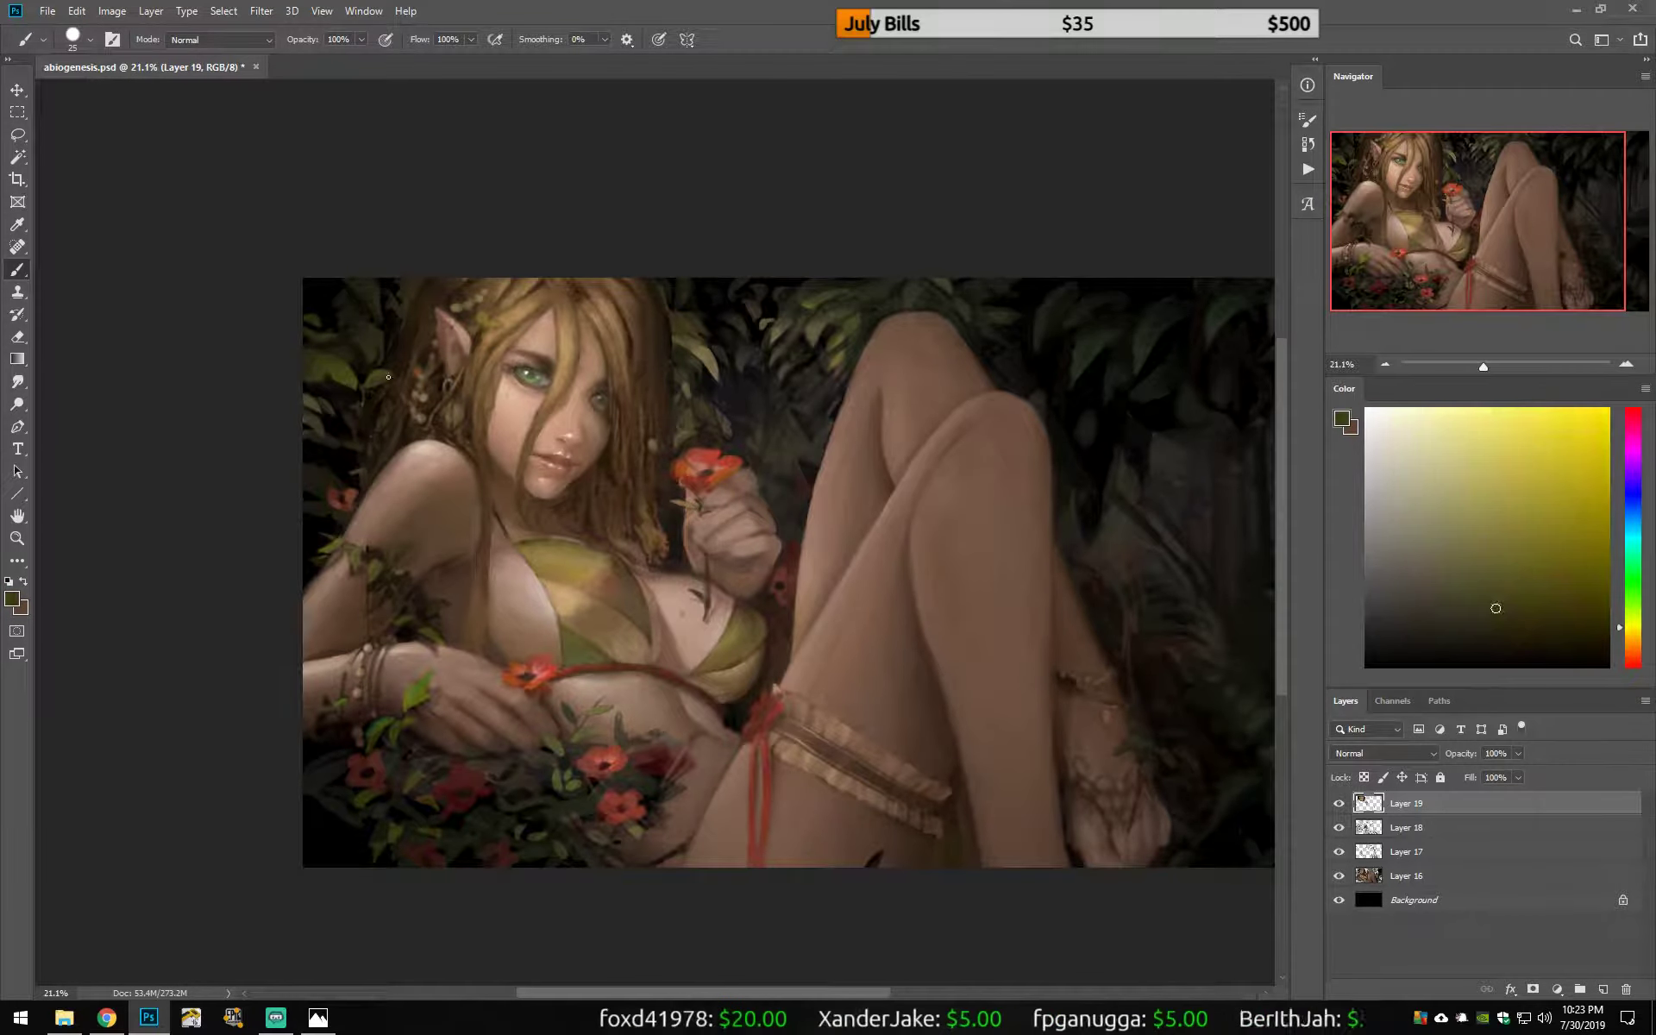
{"action": "left_click", "coordinate": [457, 607], "text": "alt"}
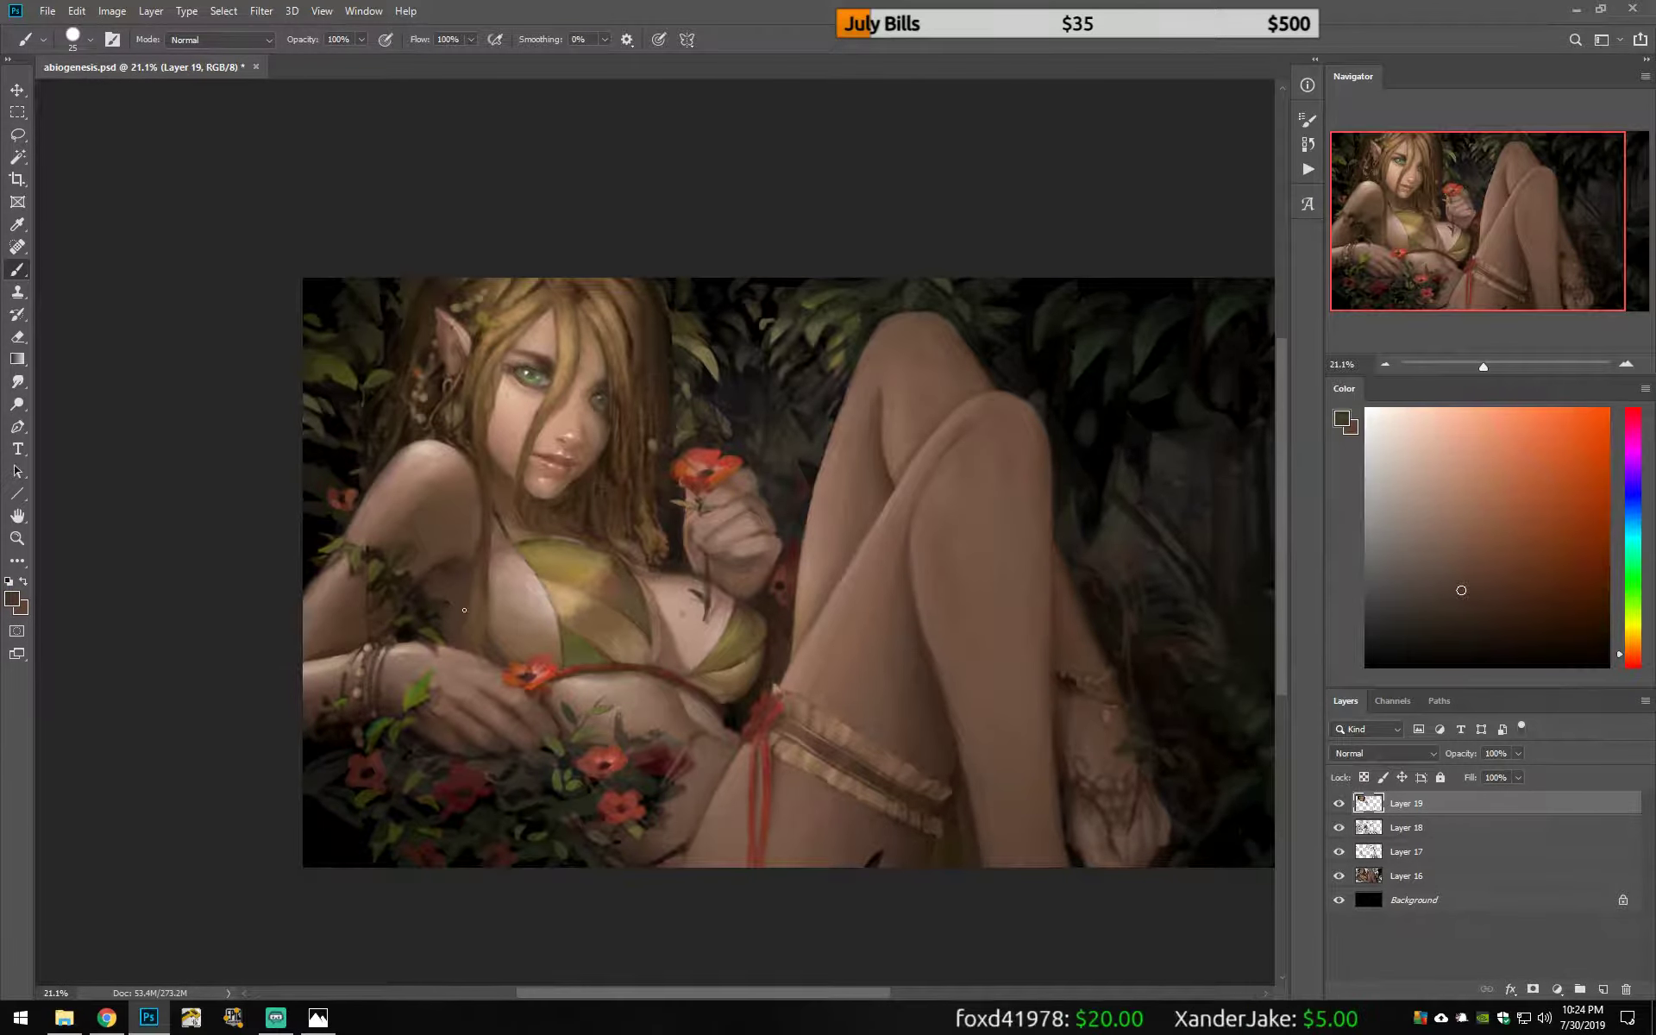
{"action": "left_click", "coordinate": [505, 605], "text": "alt"}
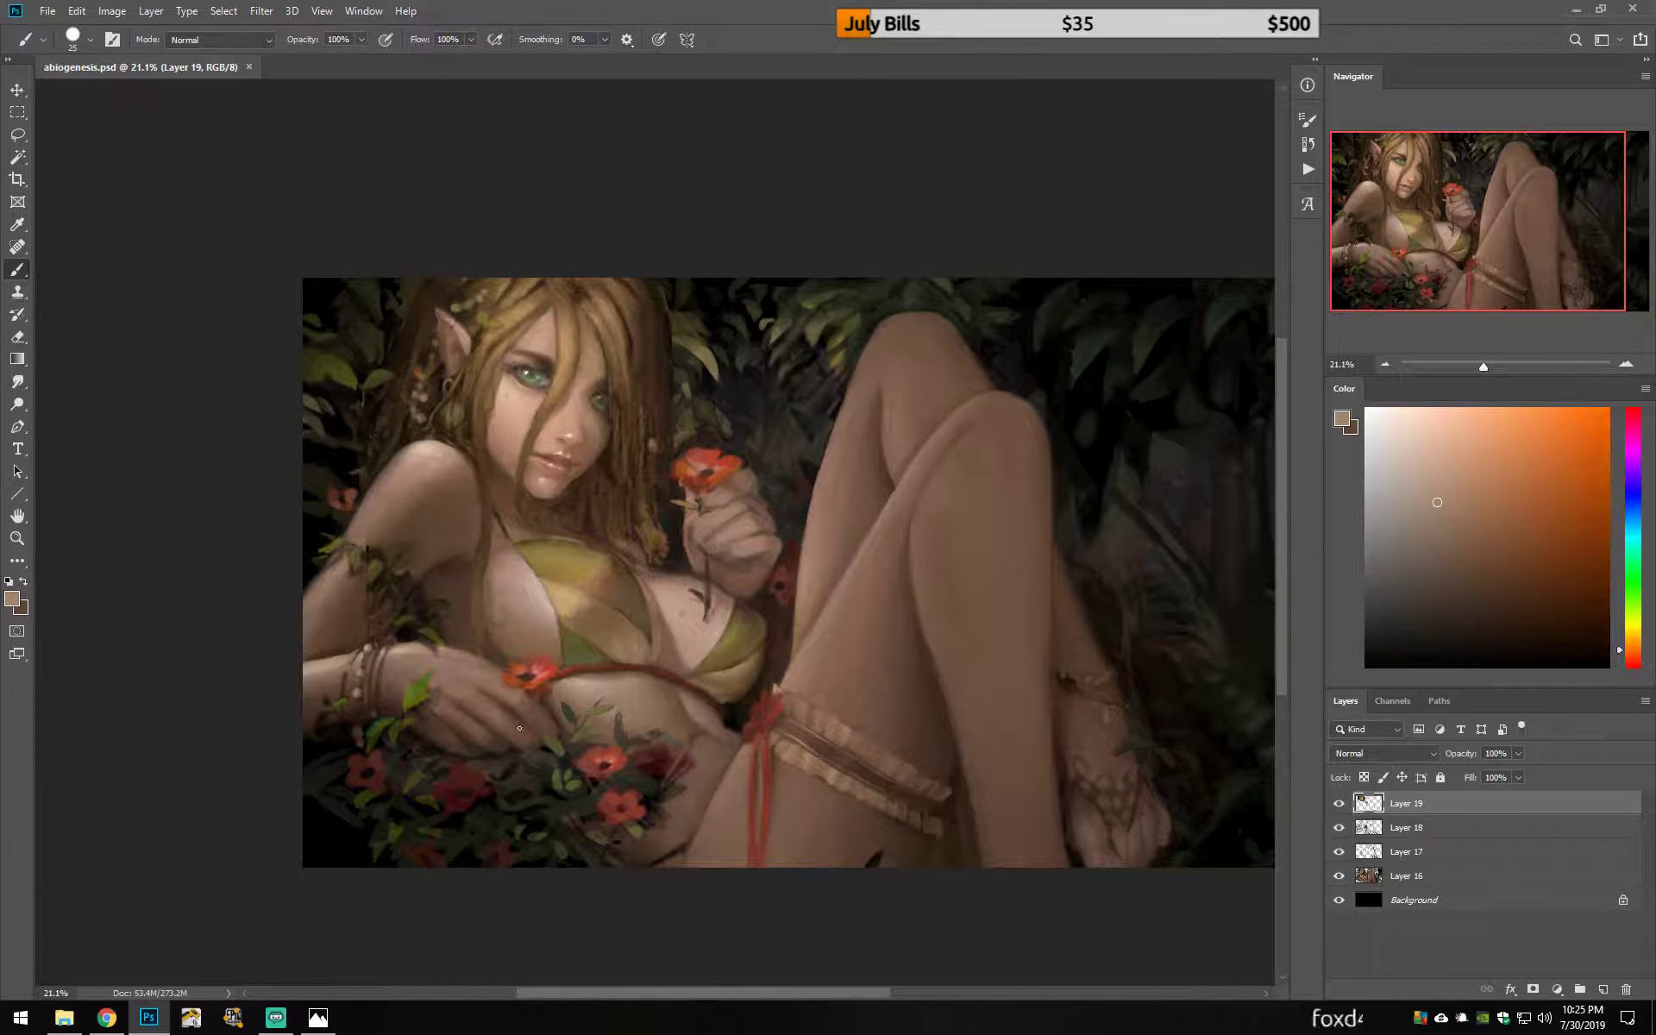
{"action": "left_click", "coordinate": [755, 482], "text": "alt"}
{"action": "left_click", "coordinate": [708, 541], "text": "alt"}
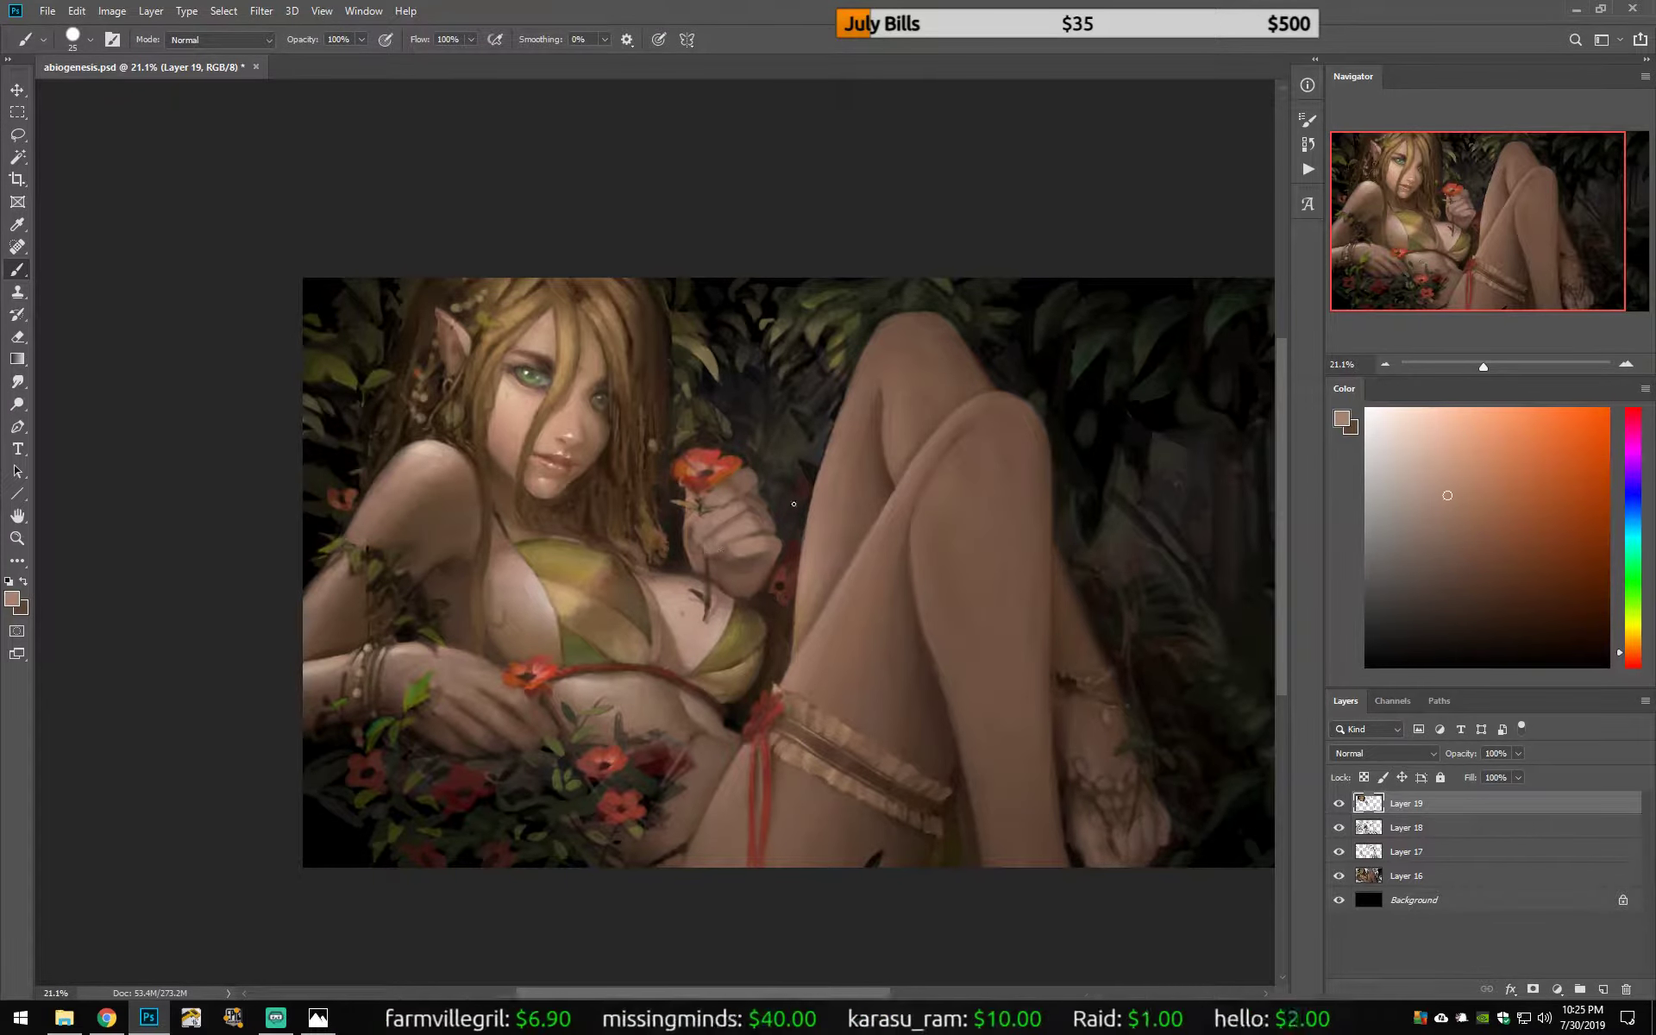
{"action": "left_click", "coordinate": [723, 554], "text": "alt"}
{"action": "key", "text": "bracketleft"}
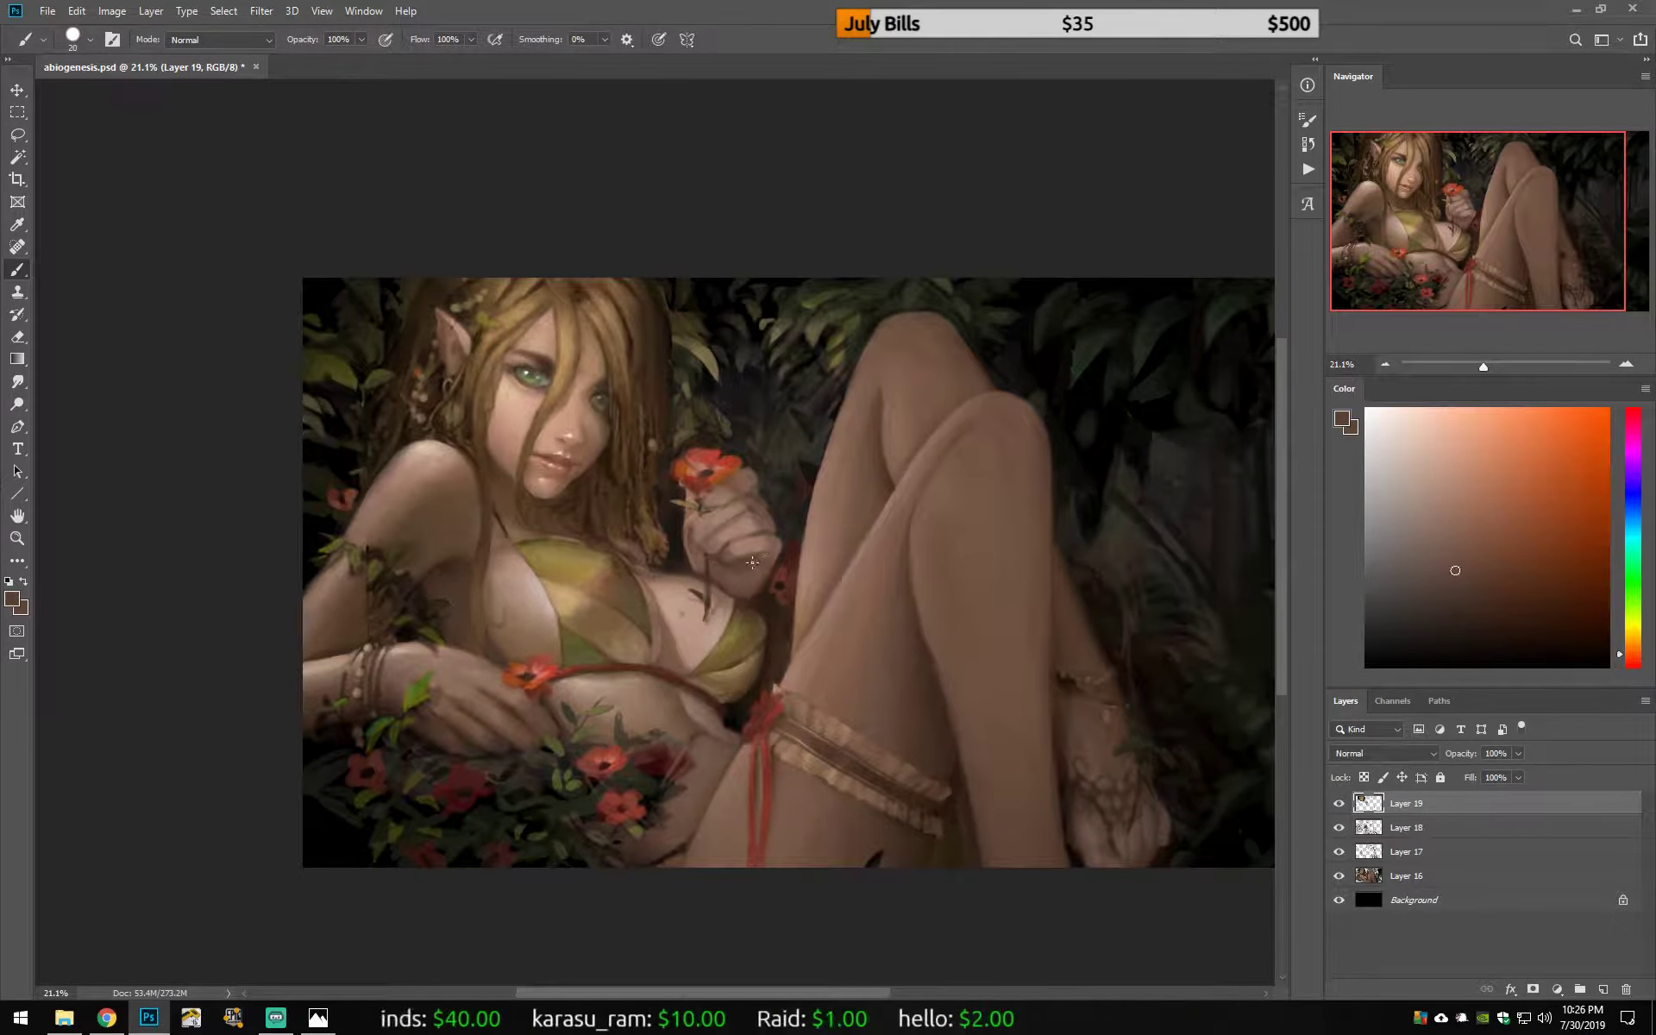
Step: Sample shifted skin tones near the flower hand, mirroring the canvas and bringing the painting into view
{"action": "left_click", "coordinate": [743, 535], "text": "alt"}
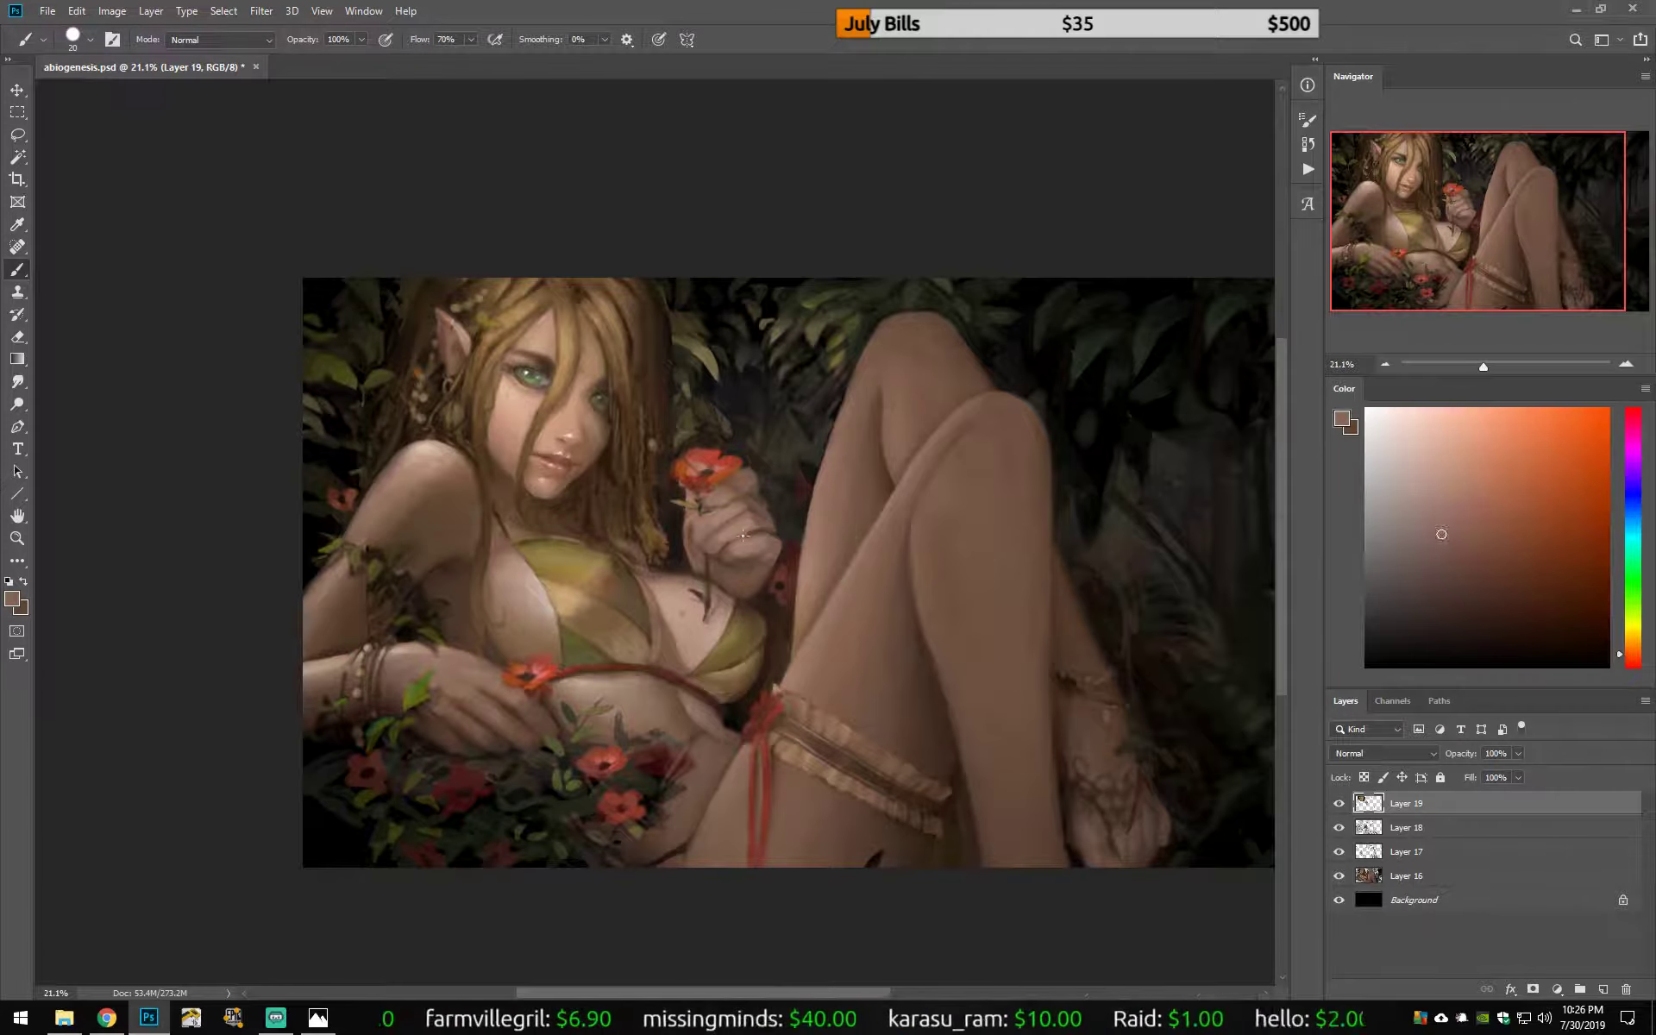
{"action": "left_click", "coordinate": [761, 533], "text": "alt"}
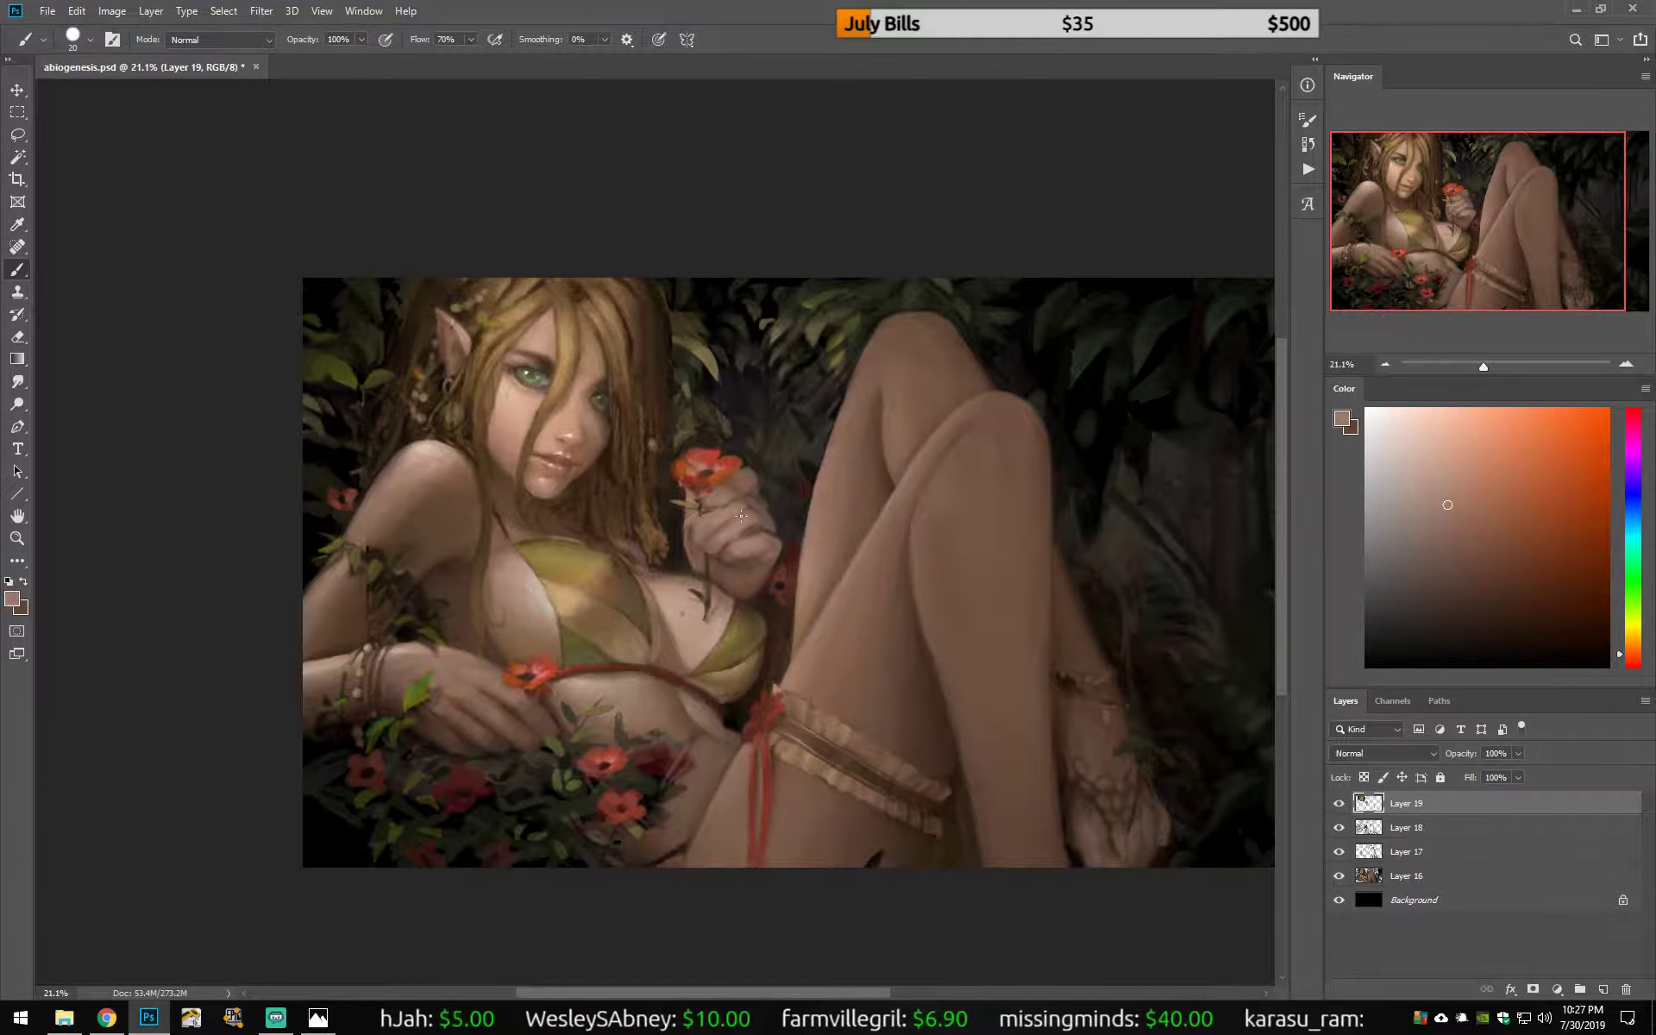
{"action": "left_click", "coordinate": [729, 519], "text": "alt"}
{"action": "key", "text": "h"}
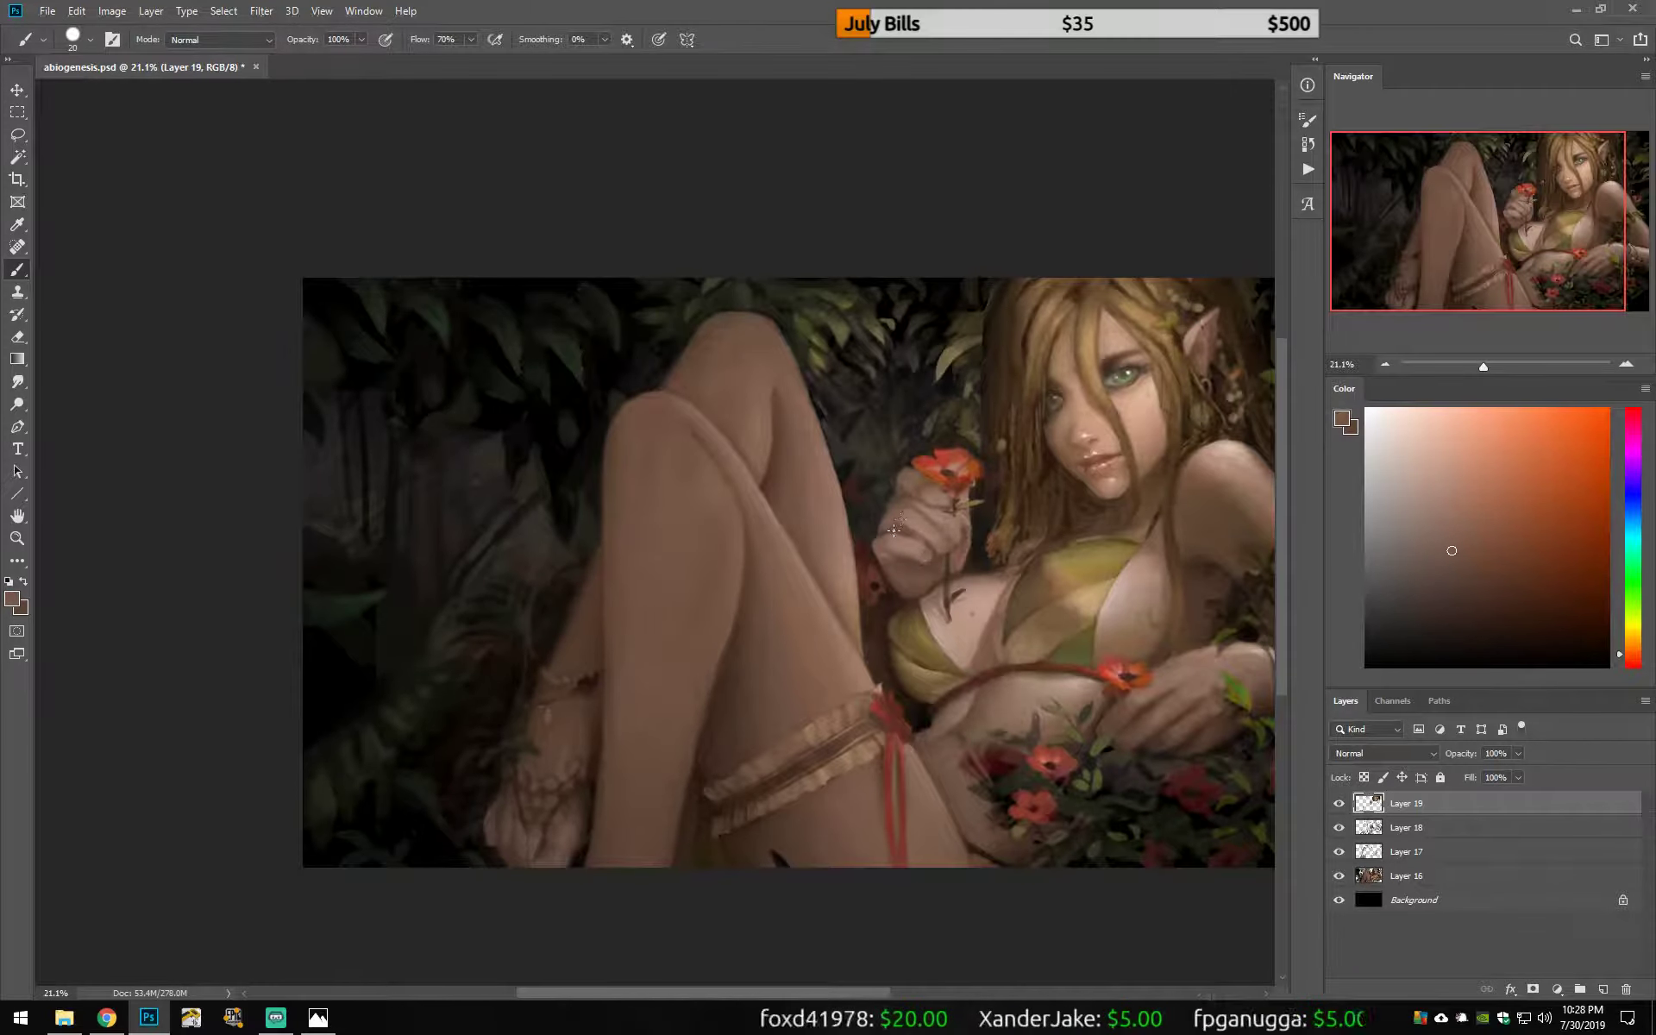
{"action": "left_click", "coordinate": [892, 527], "text": "alt"}
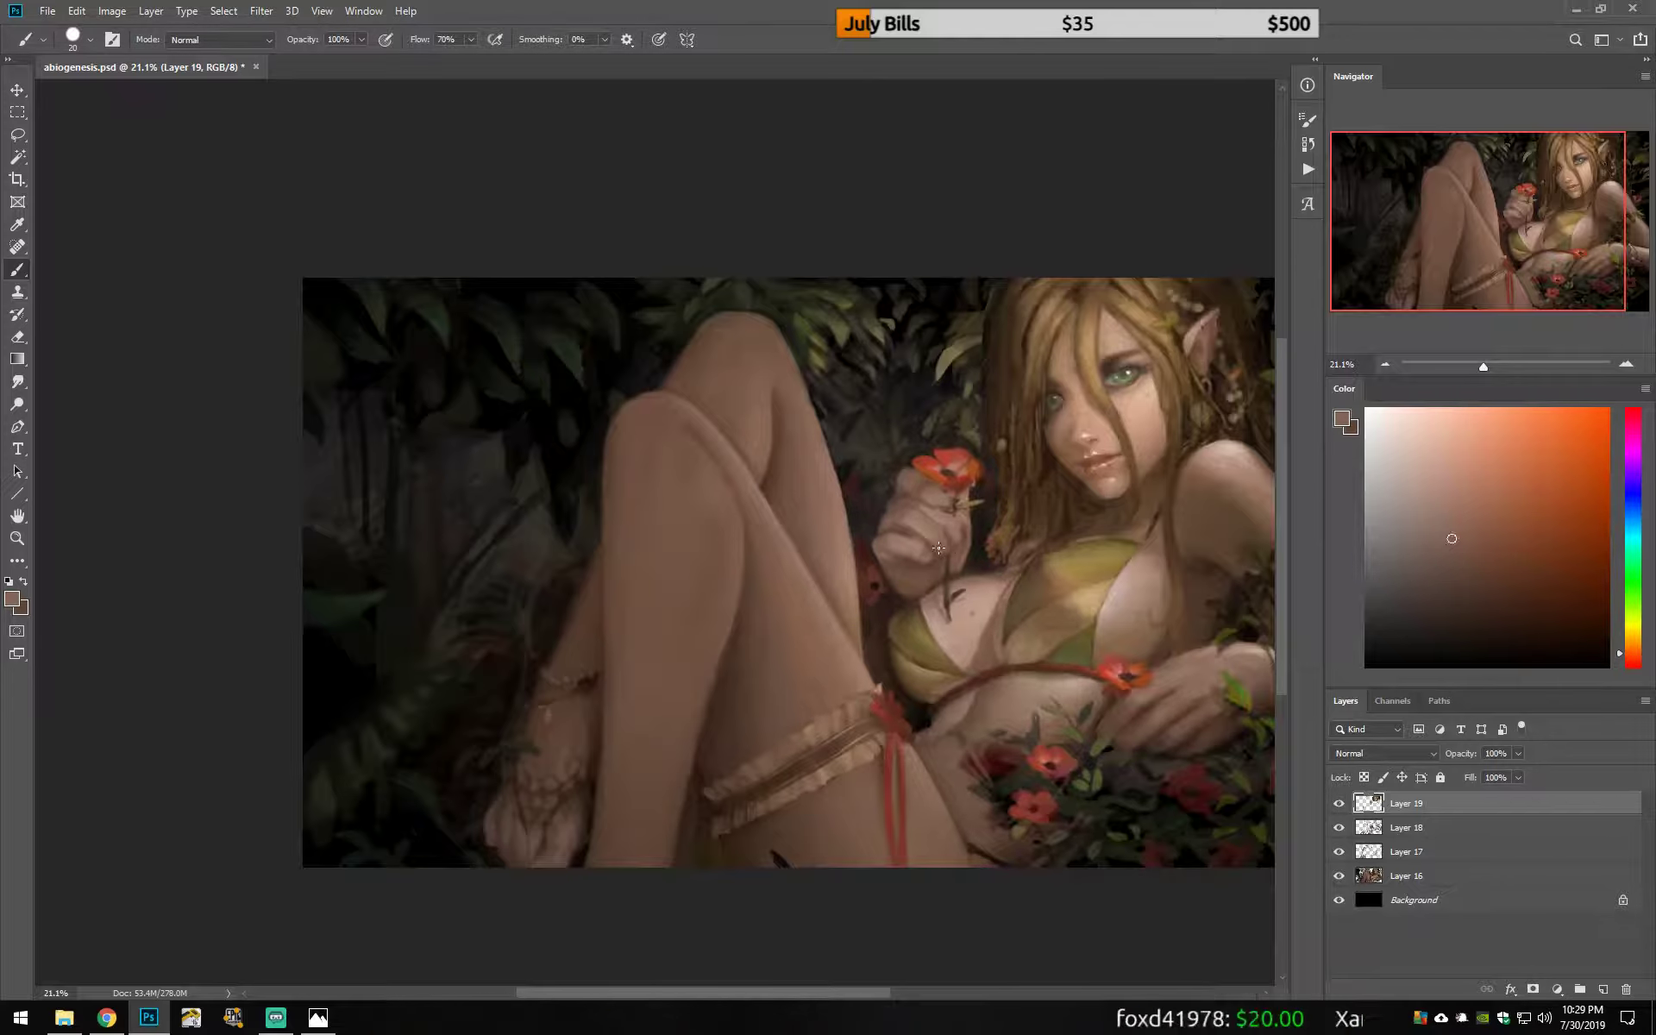
{"action": "left_click_drag", "start_coordinate": [939, 547], "coordinate": [812, 551]}
Step: Pick brighter and lighter colours from the hand, mirroring the canvas twice to compare
{"action": "left_click", "coordinate": [790, 511], "text": "alt"}
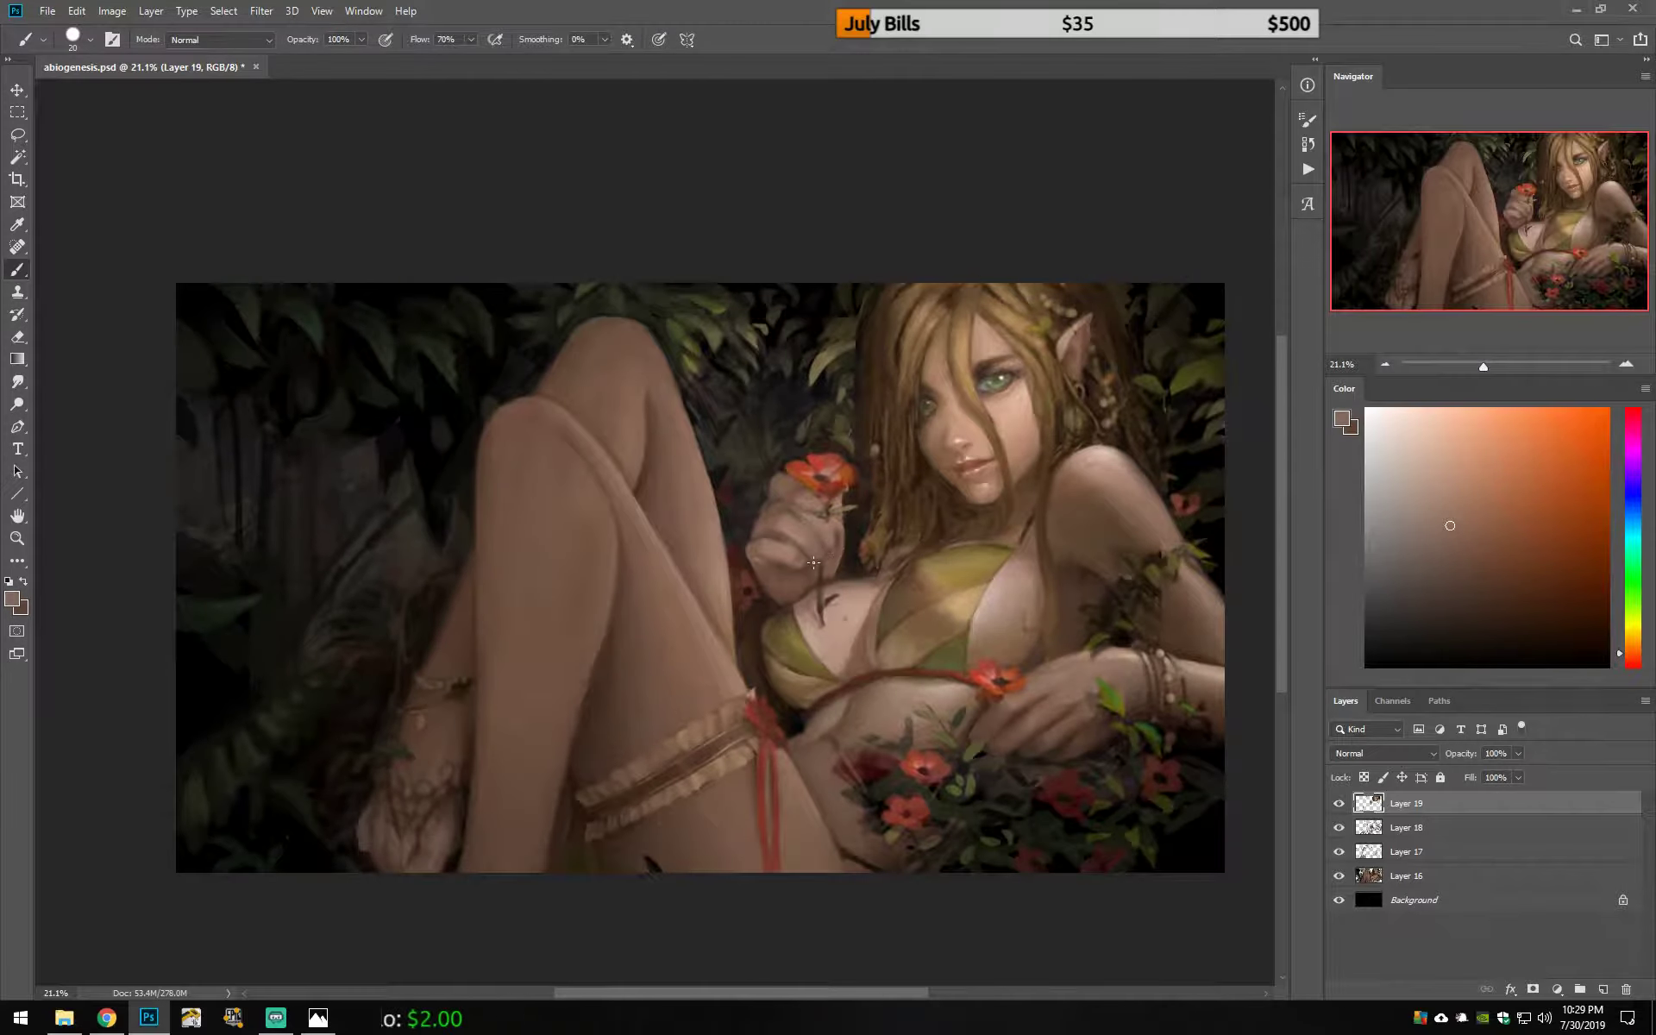
{"action": "left_click", "coordinate": [813, 562], "text": "alt"}
{"action": "key", "text": "h"}
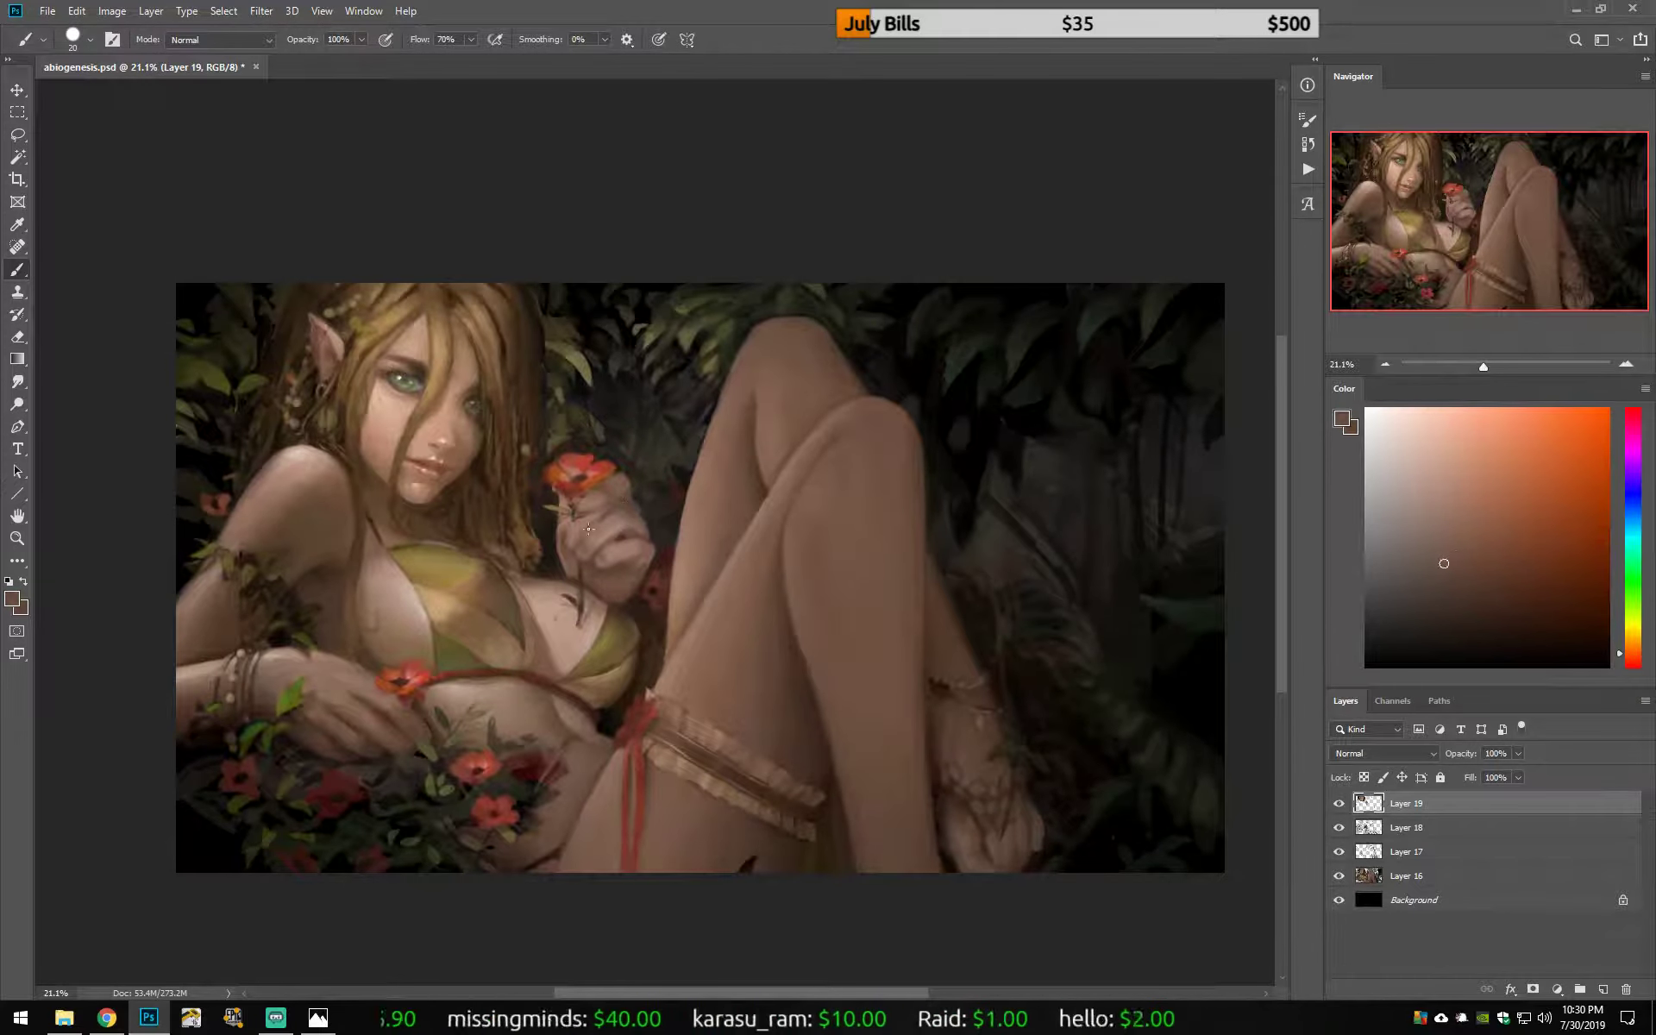
{"action": "left_click", "coordinate": [589, 528], "text": "alt"}
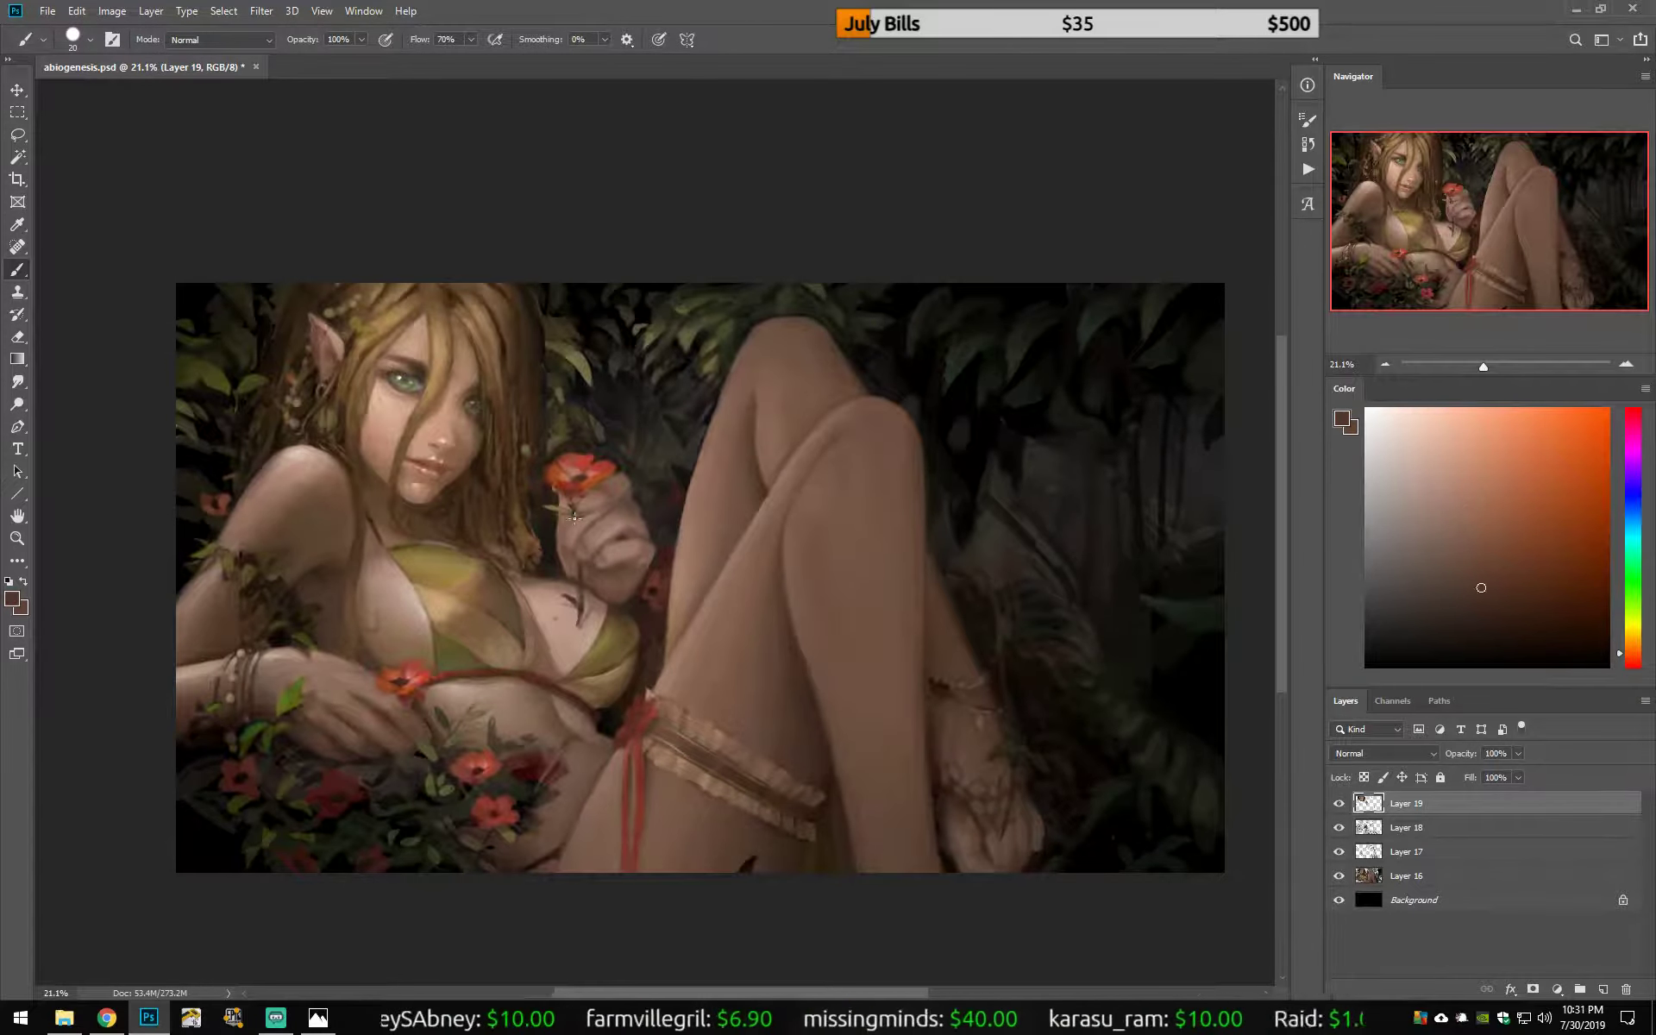
{"action": "left_click", "coordinate": [576, 522], "text": "alt"}
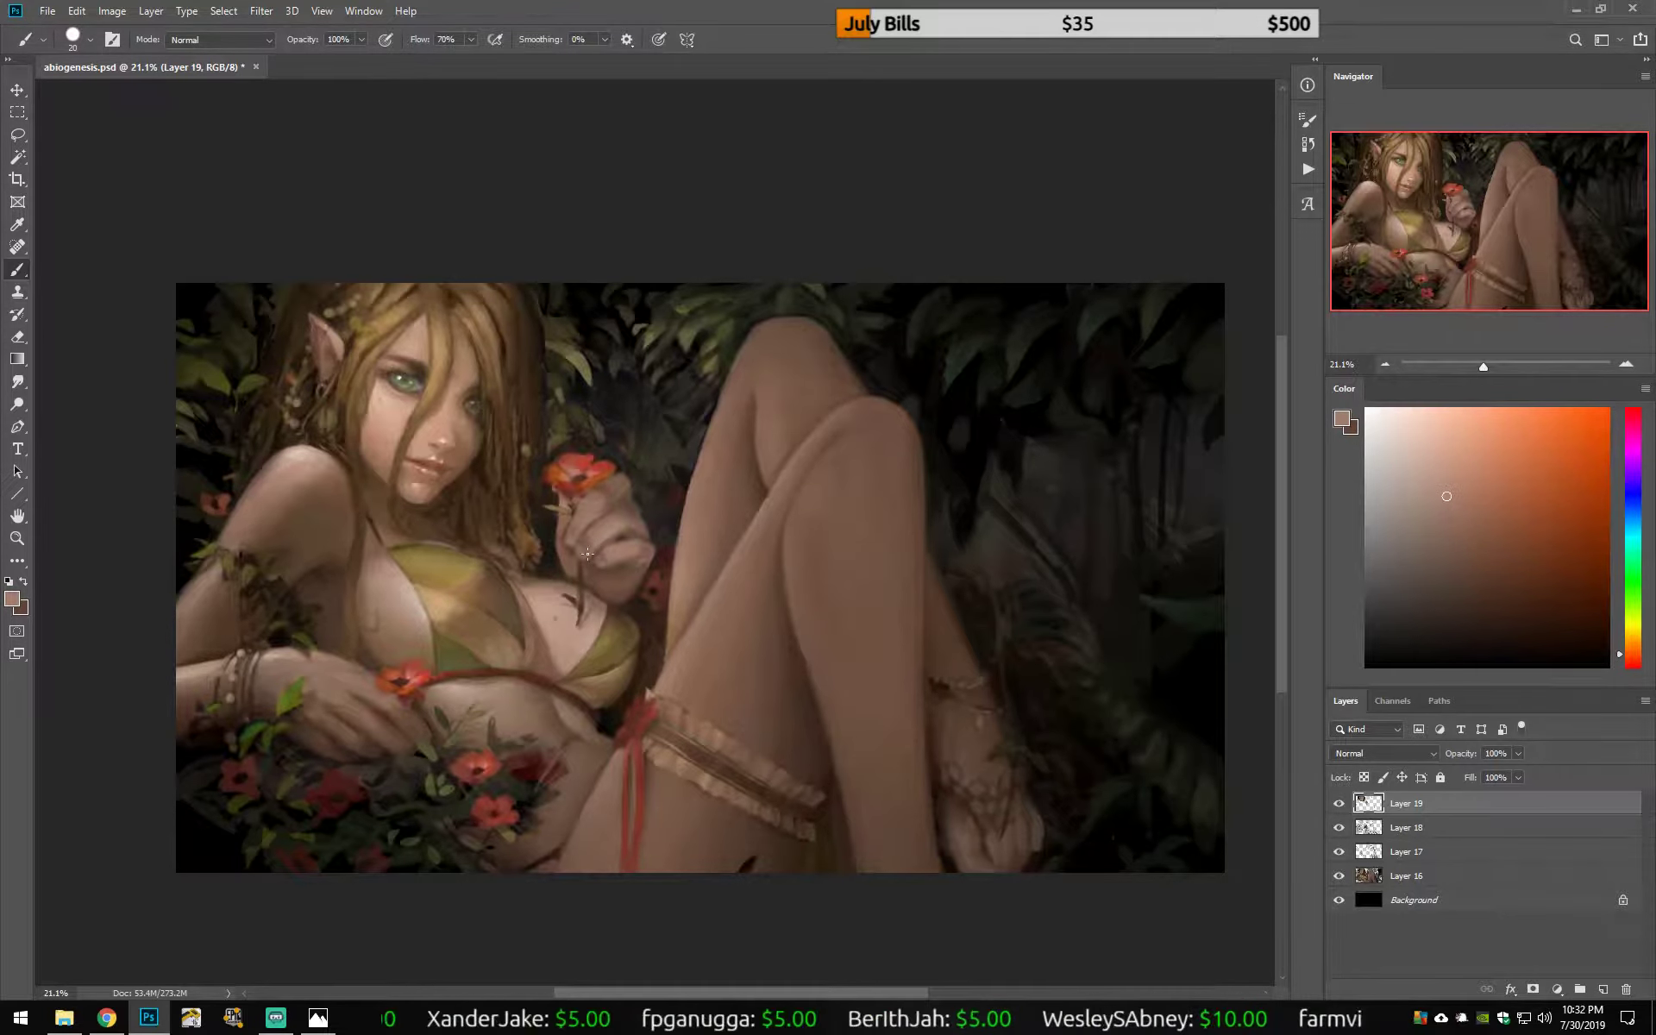
{"action": "key", "text": "h"}
Step: Sample more skin shades from and beside the hand, mirroring to check the drawing
{"action": "left_click", "coordinate": [826, 546], "text": "alt"}
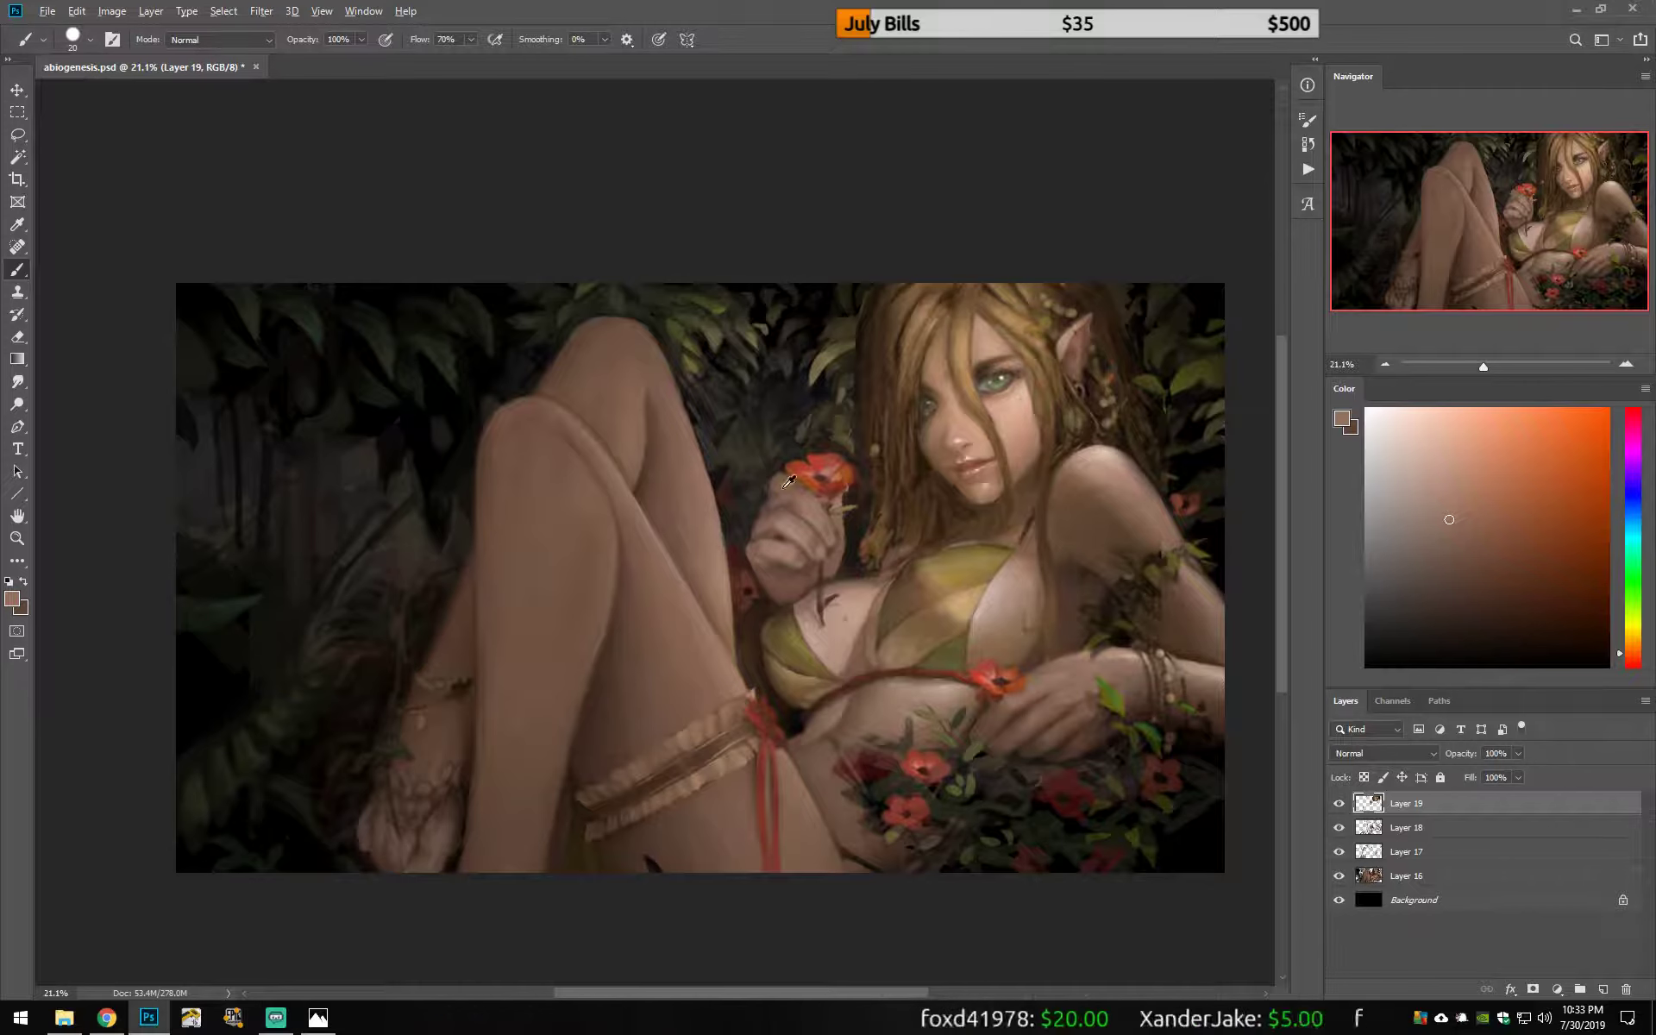
{"action": "left_click", "coordinate": [802, 501], "text": "alt"}
{"action": "key", "text": "h"}
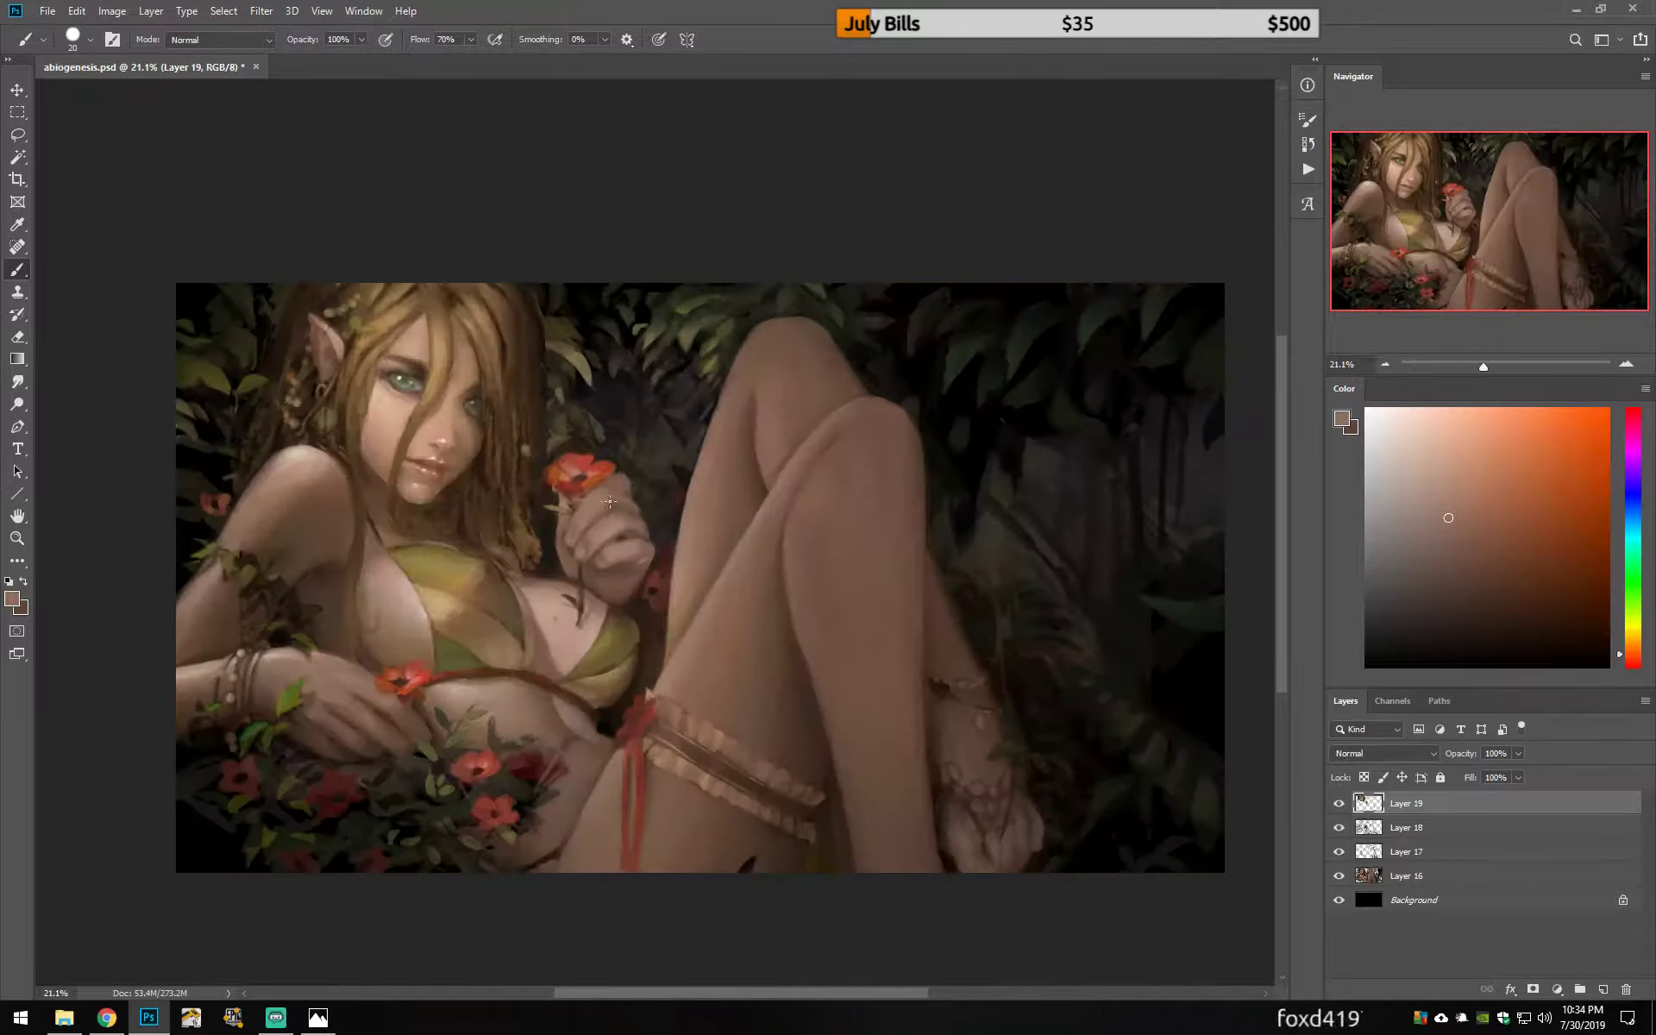
{"action": "left_click", "coordinate": [602, 556], "text": "alt"}
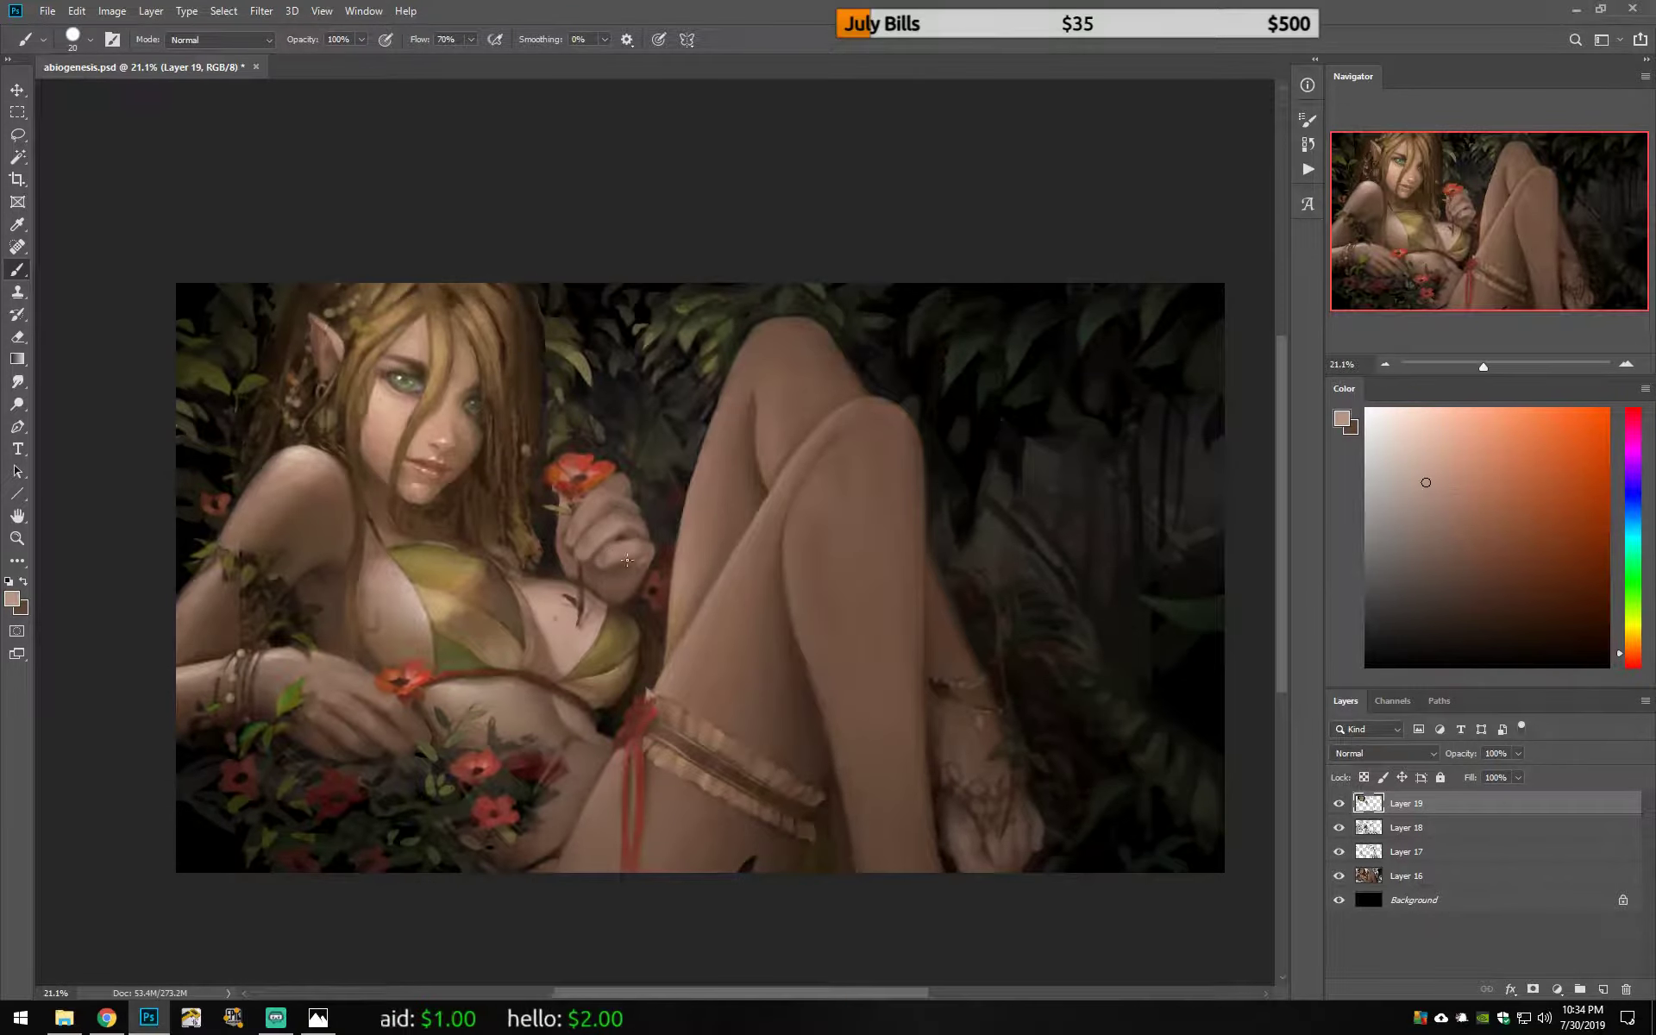
{"action": "left_click", "coordinate": [606, 500], "text": "alt"}
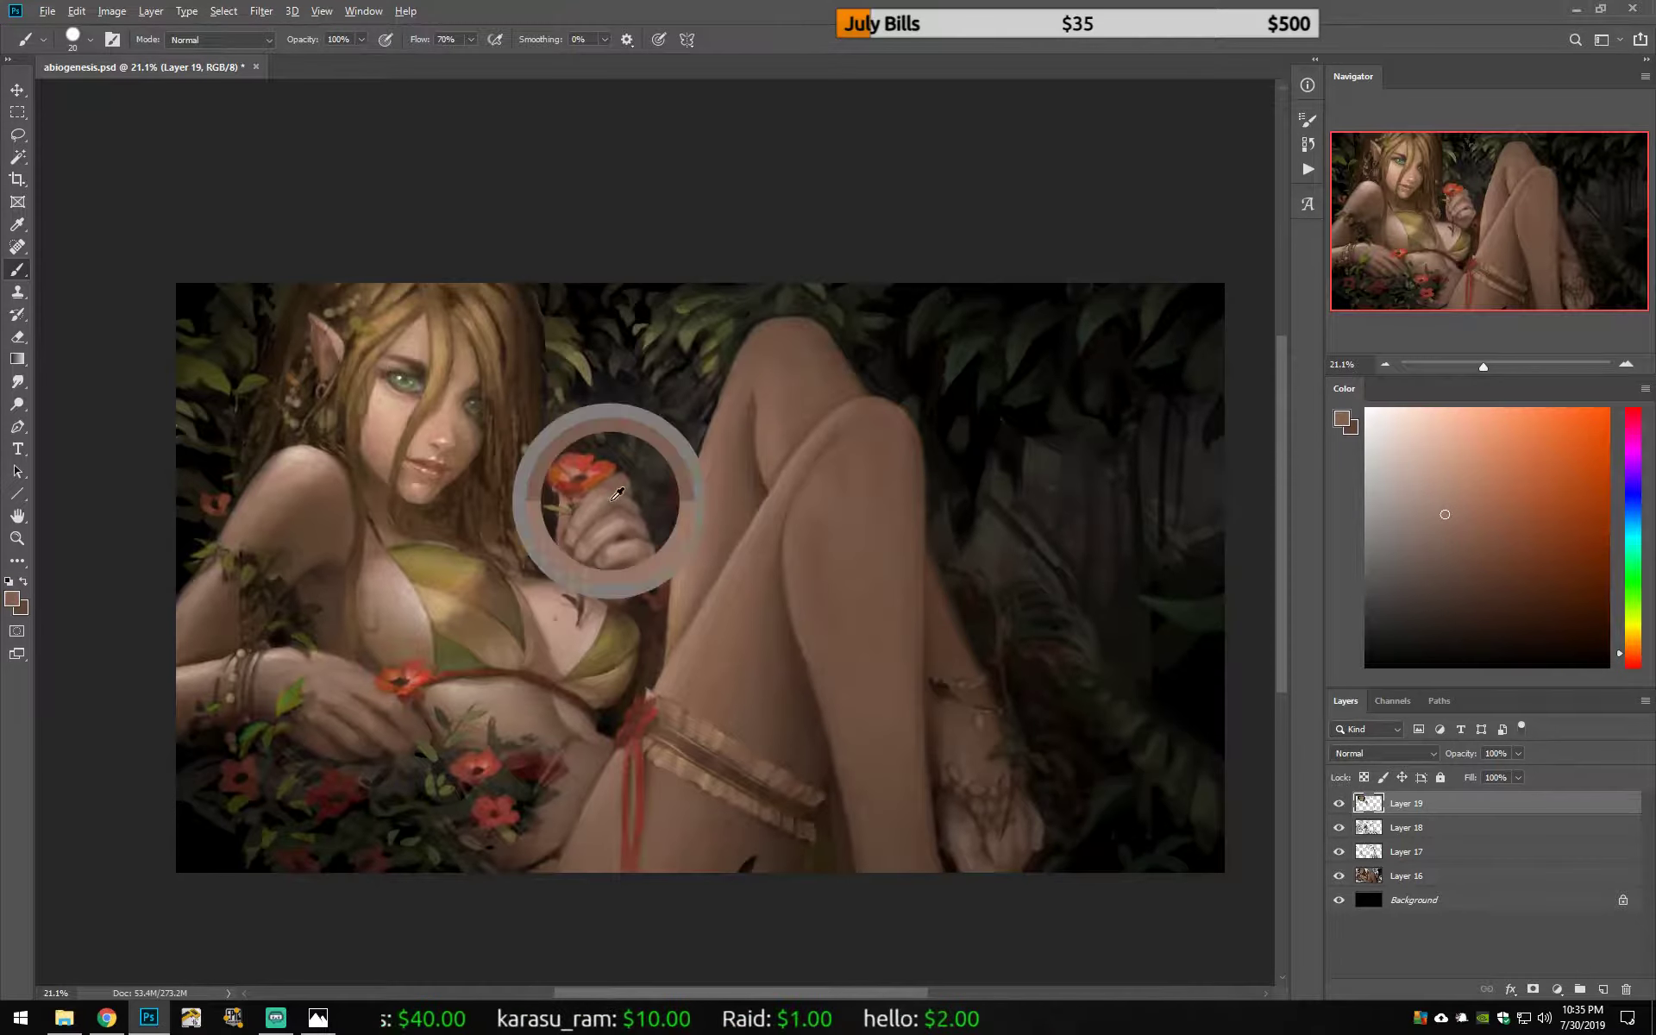
Step: Mirror the canvas back, select the red flower and create Layer 20
{"action": "key", "text": "h"}
{"action": "left_click", "coordinate": [780, 515], "text": "alt"}
{"action": "left_click", "coordinate": [802, 470], "text": "alt"}
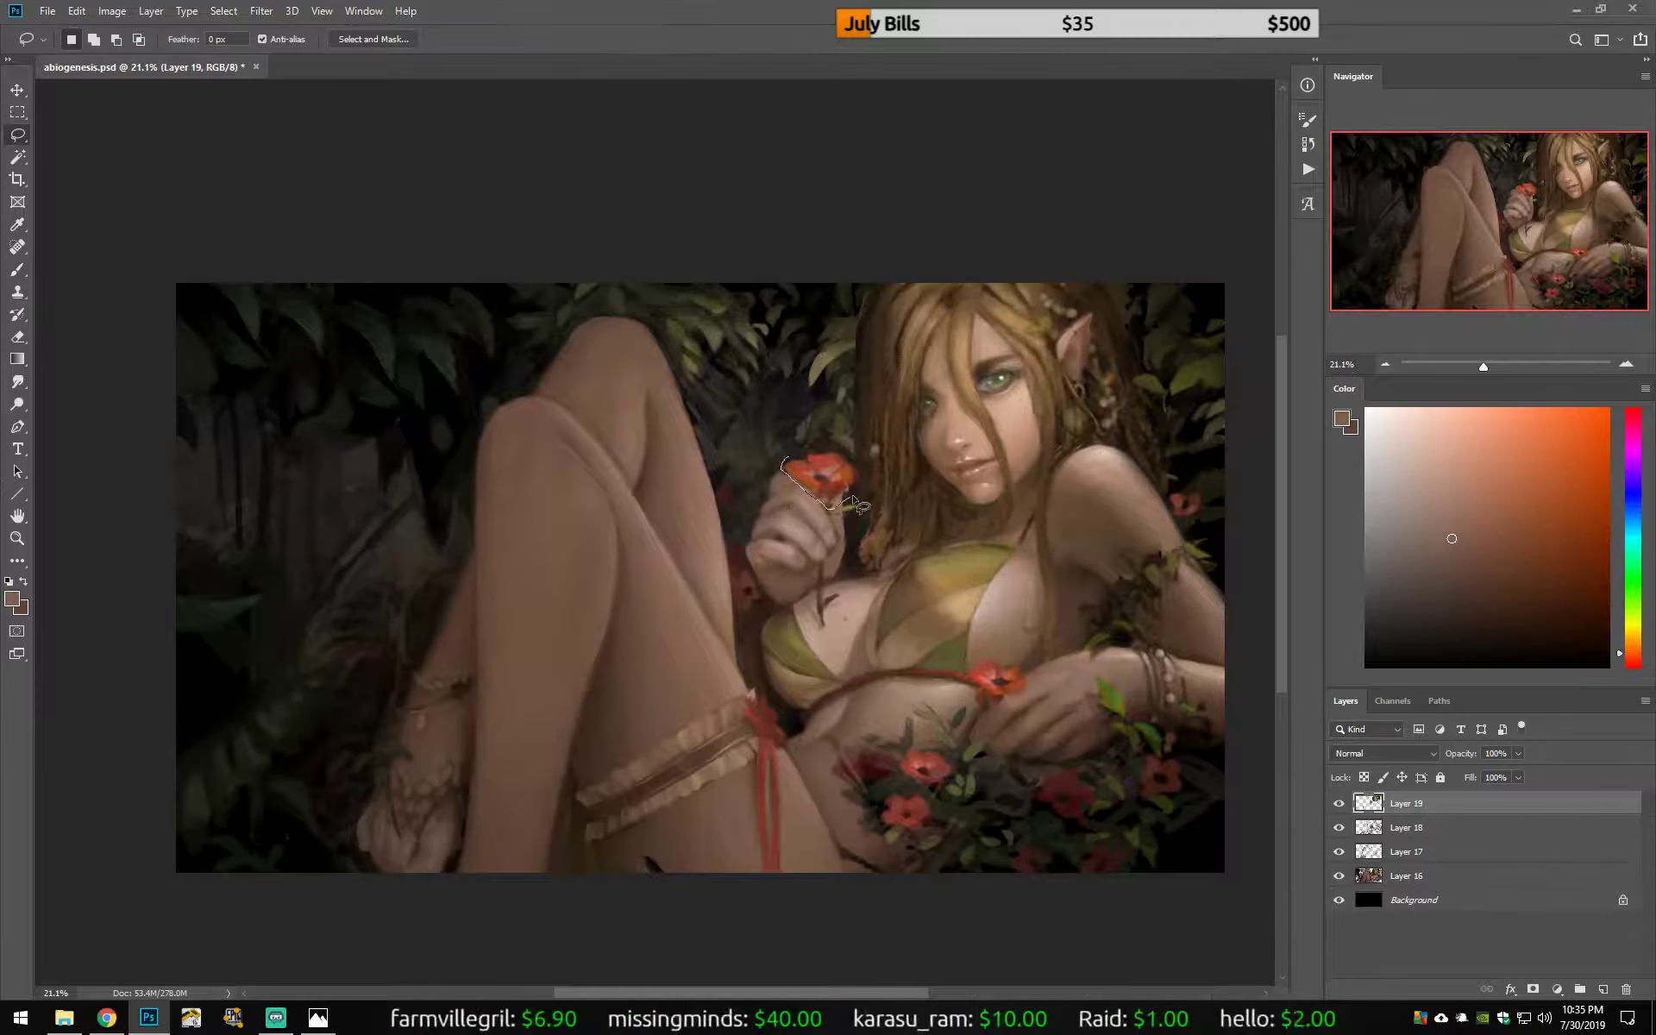
{"action": "key", "text": "ctrl+shift+alt+n"}
Step: Sample dark browns near the flower and hand, mirroring the canvas to compare
{"action": "left_click", "coordinate": [787, 476], "text": "alt"}
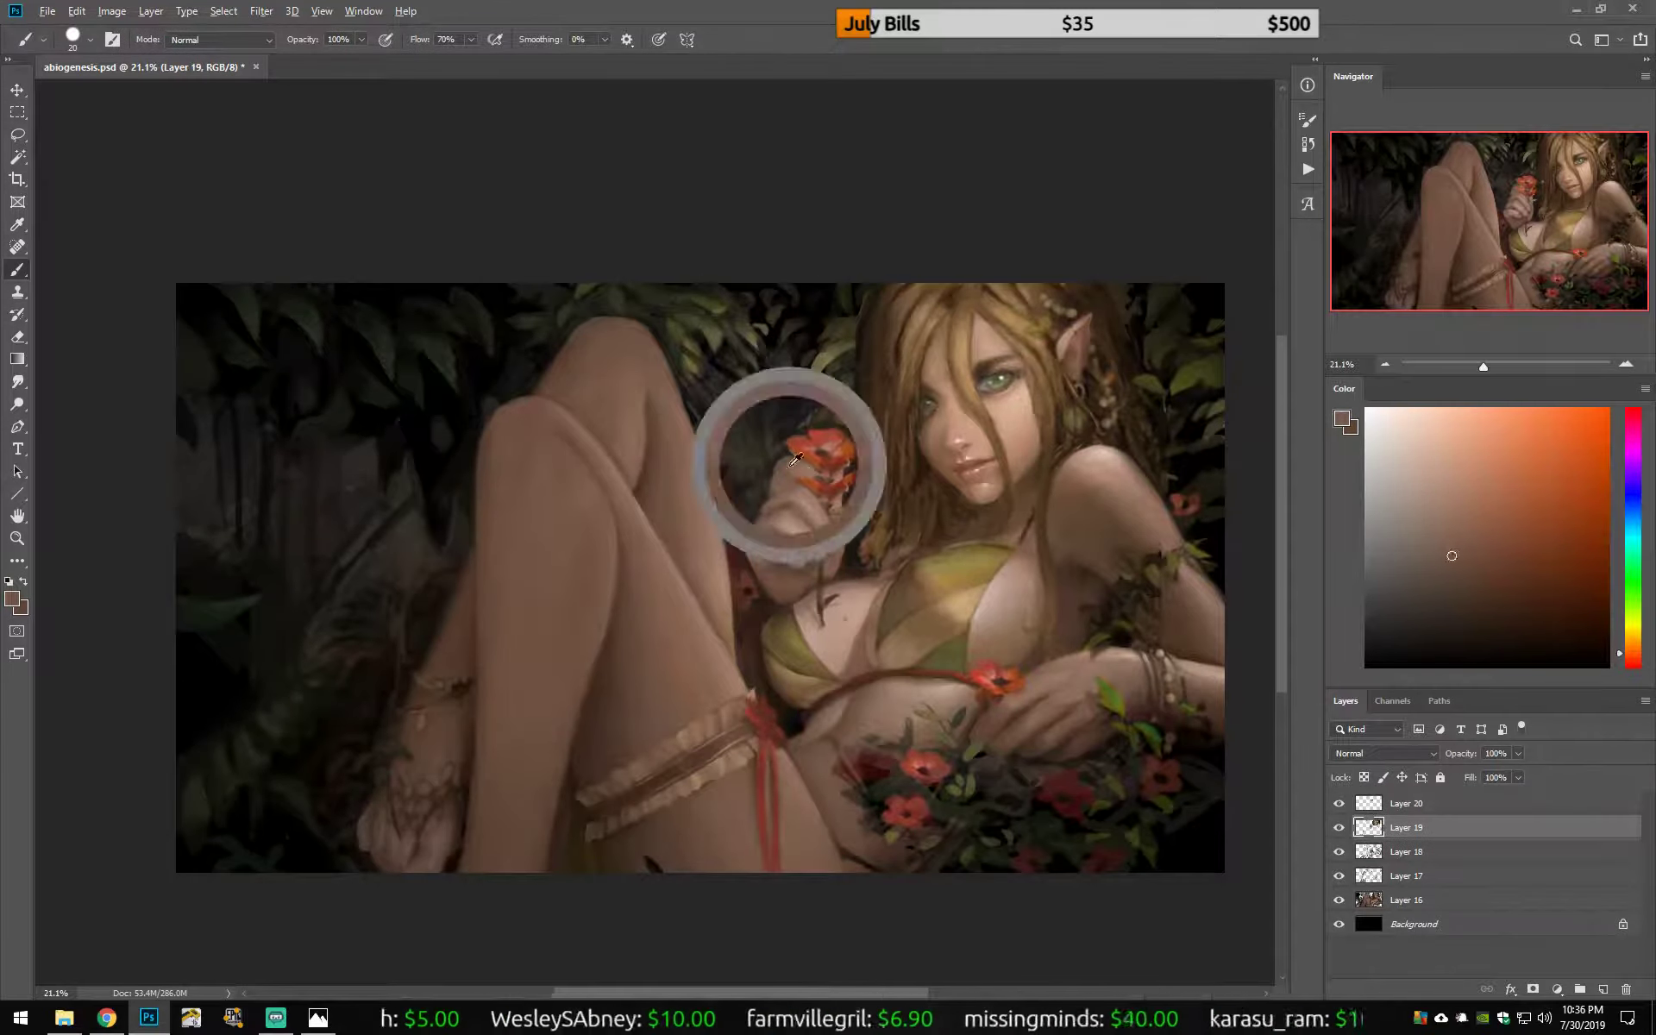
{"action": "left_click", "coordinate": [753, 514], "text": "alt"}
{"action": "key", "text": "h"}
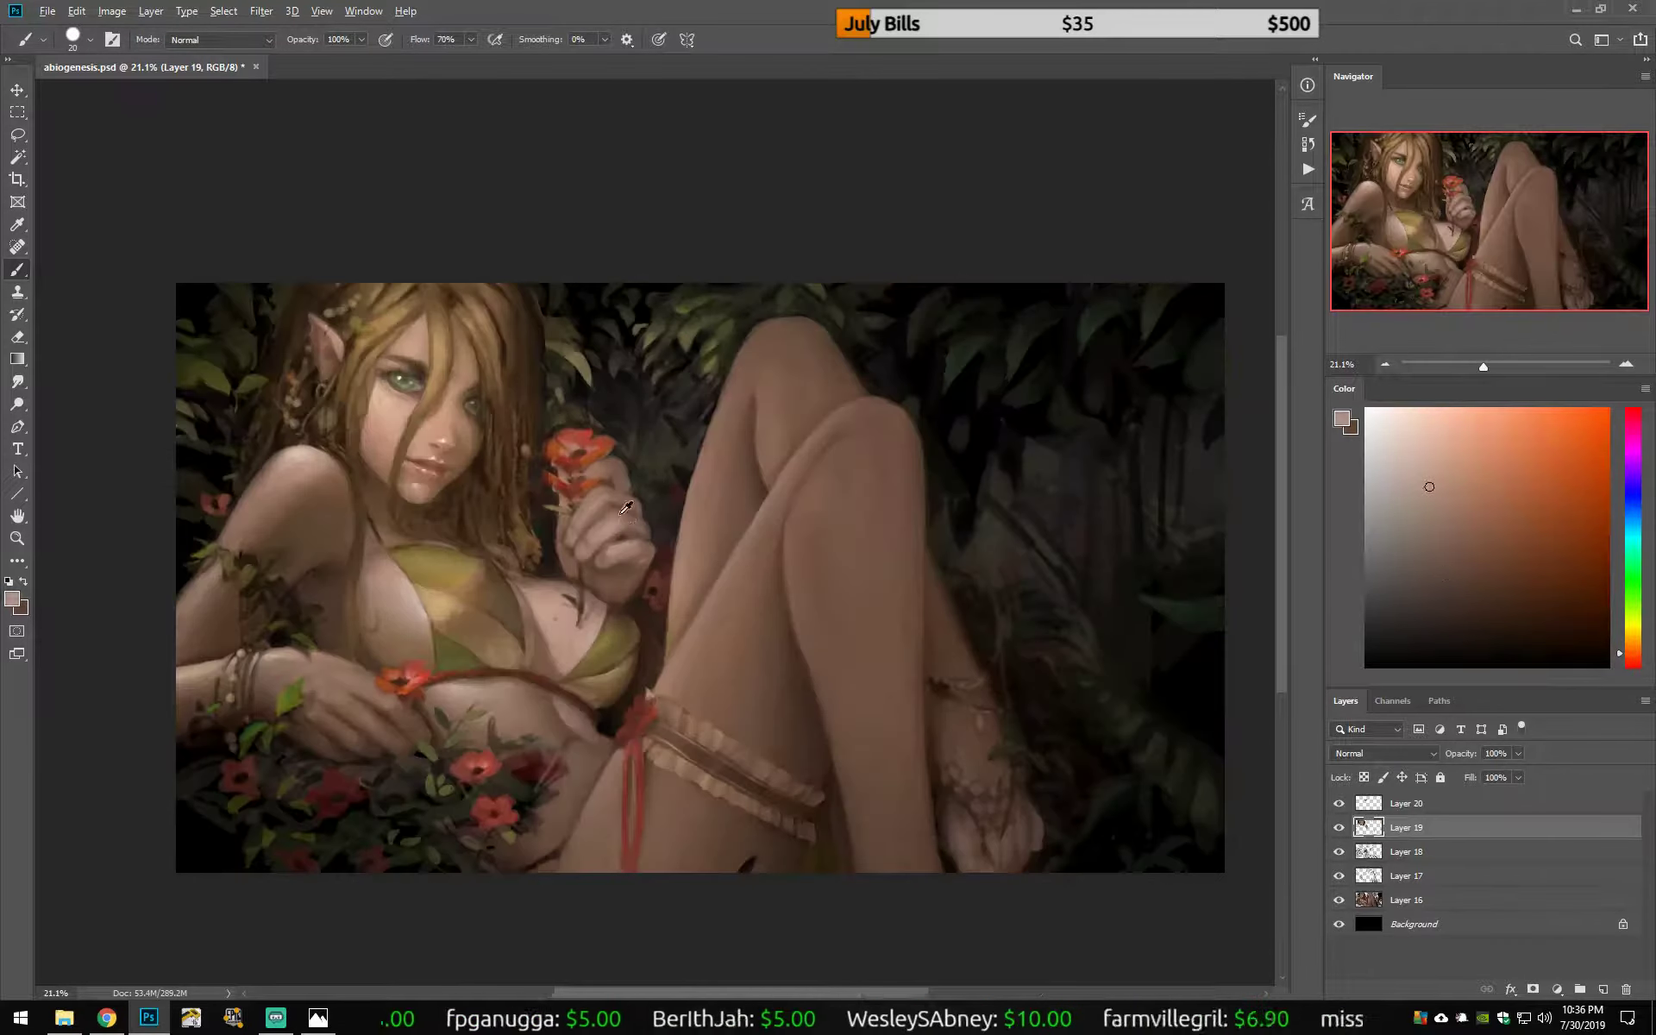
{"action": "left_click", "coordinate": [599, 518], "text": "alt"}
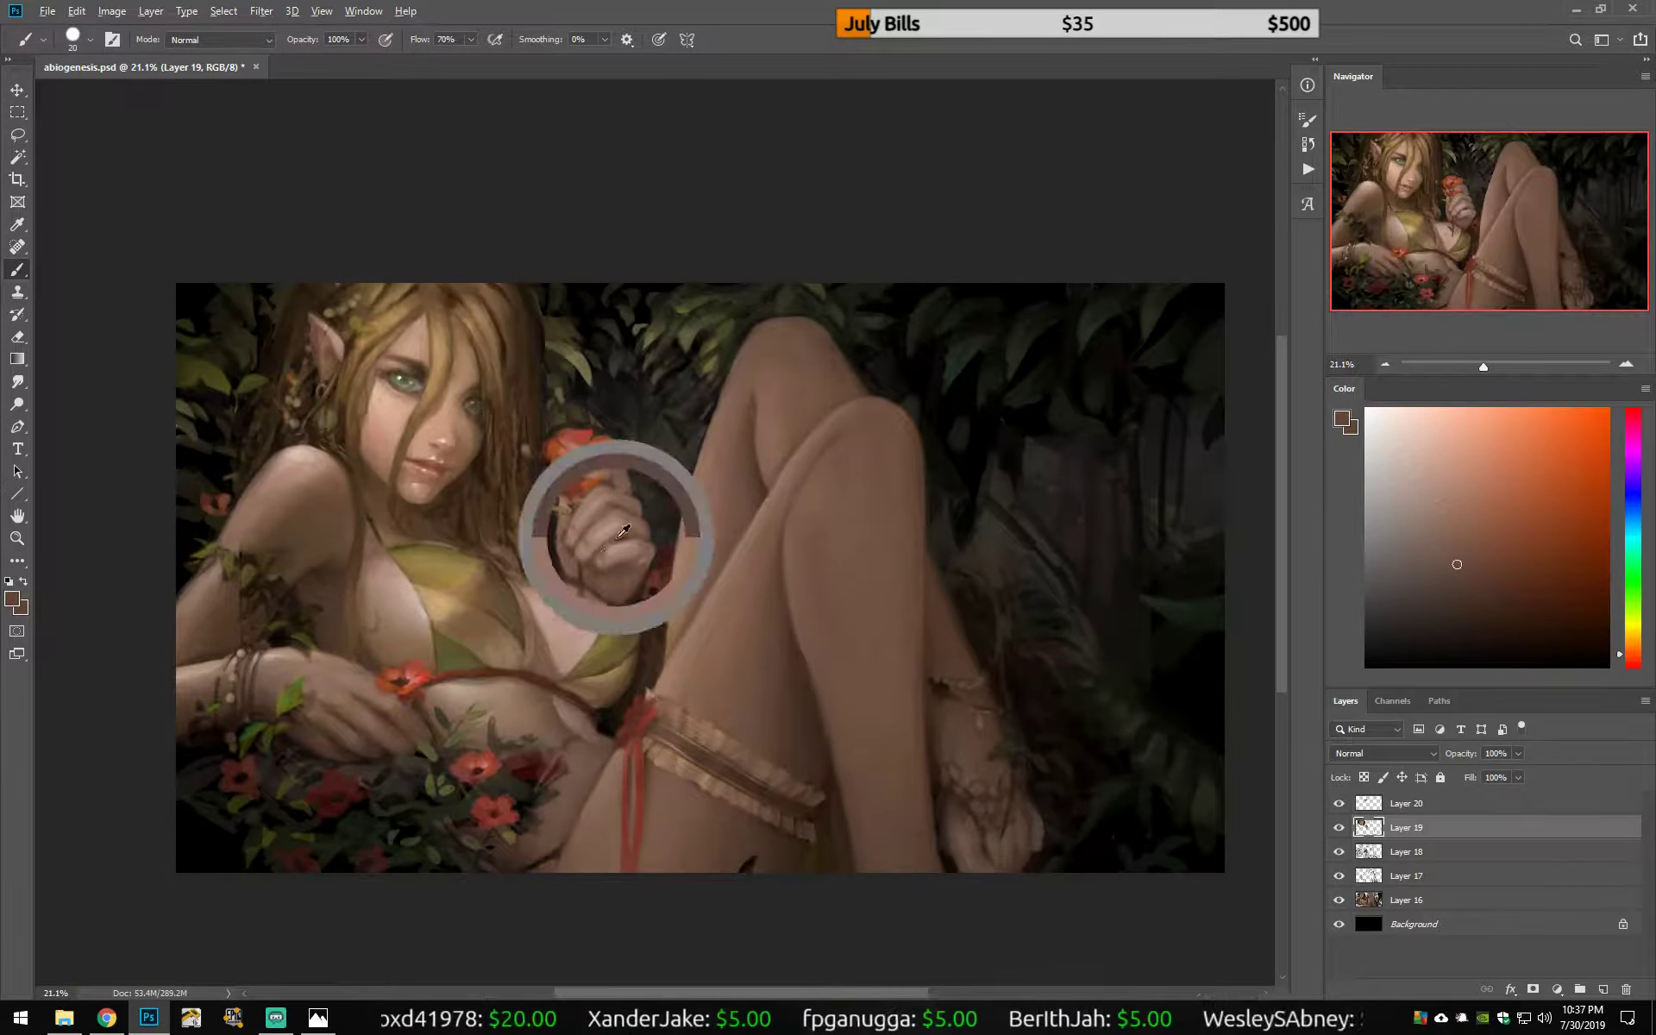
{"action": "key", "text": "h"}
Step: Paint dark brown shading along the flower stem with a 20 px brush
{"action": "left_click", "coordinate": [813, 477], "text": "alt"}
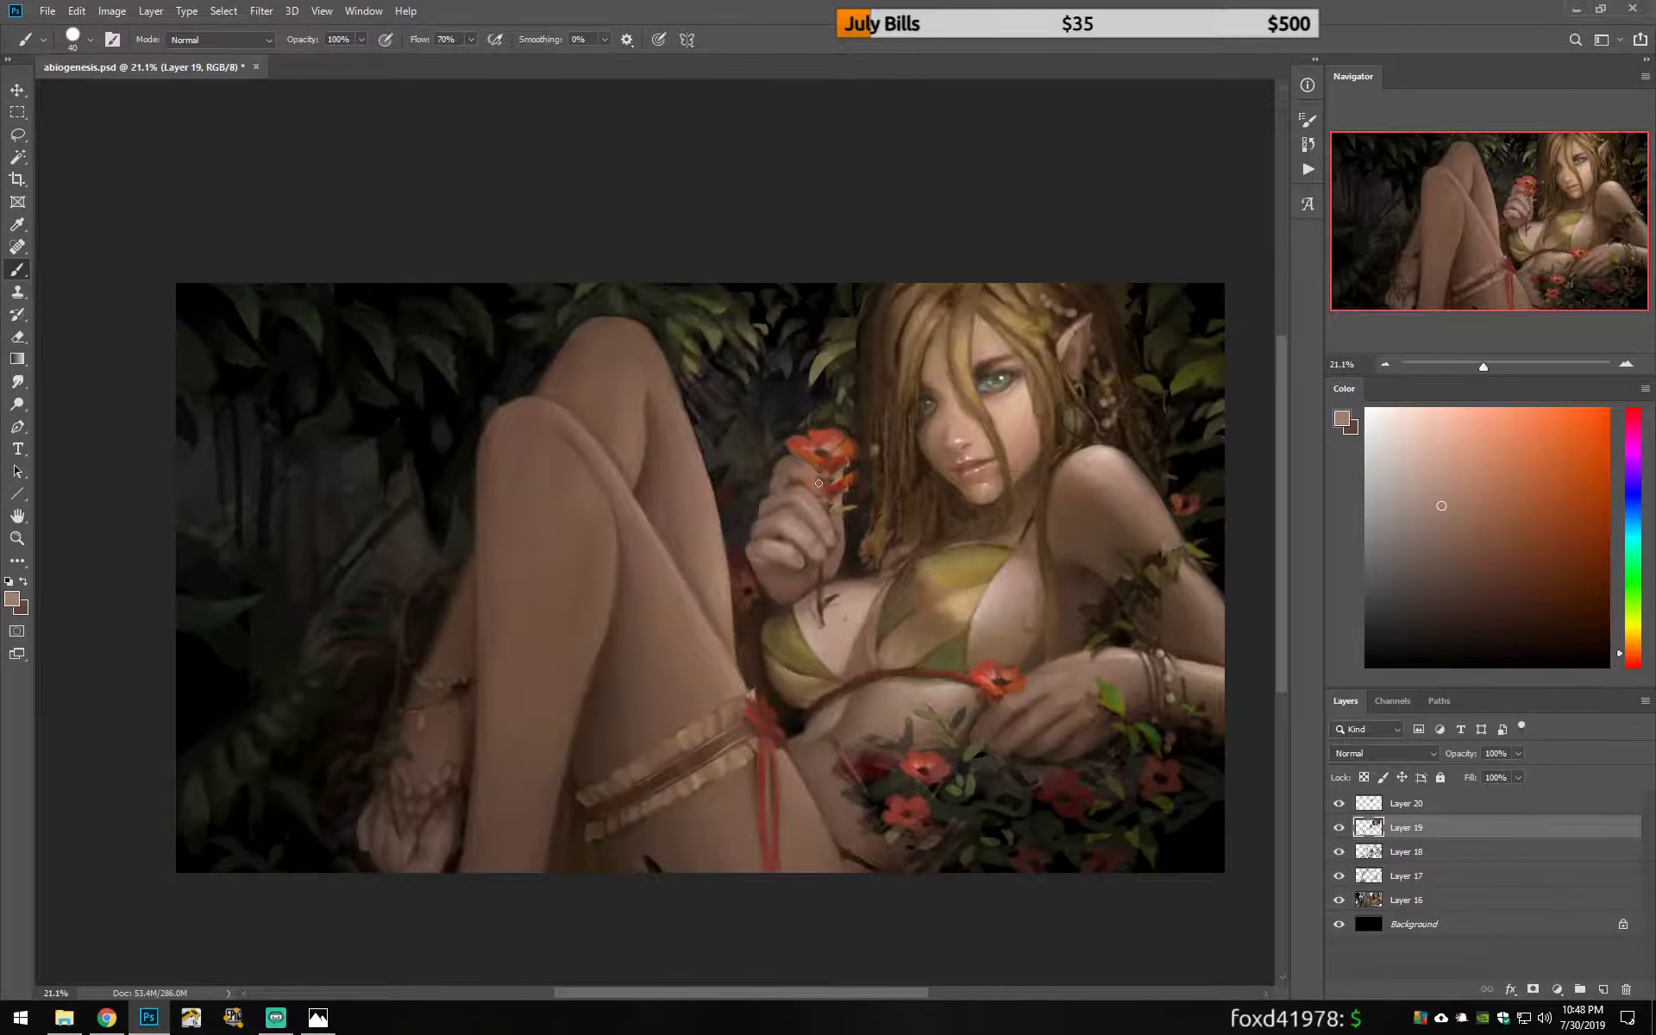
{"action": "left_click", "coordinate": [815, 475], "text": "alt"}
{"action": "key", "text": "bracketleft"}
{"action": "key", "text": "bracketleft"}
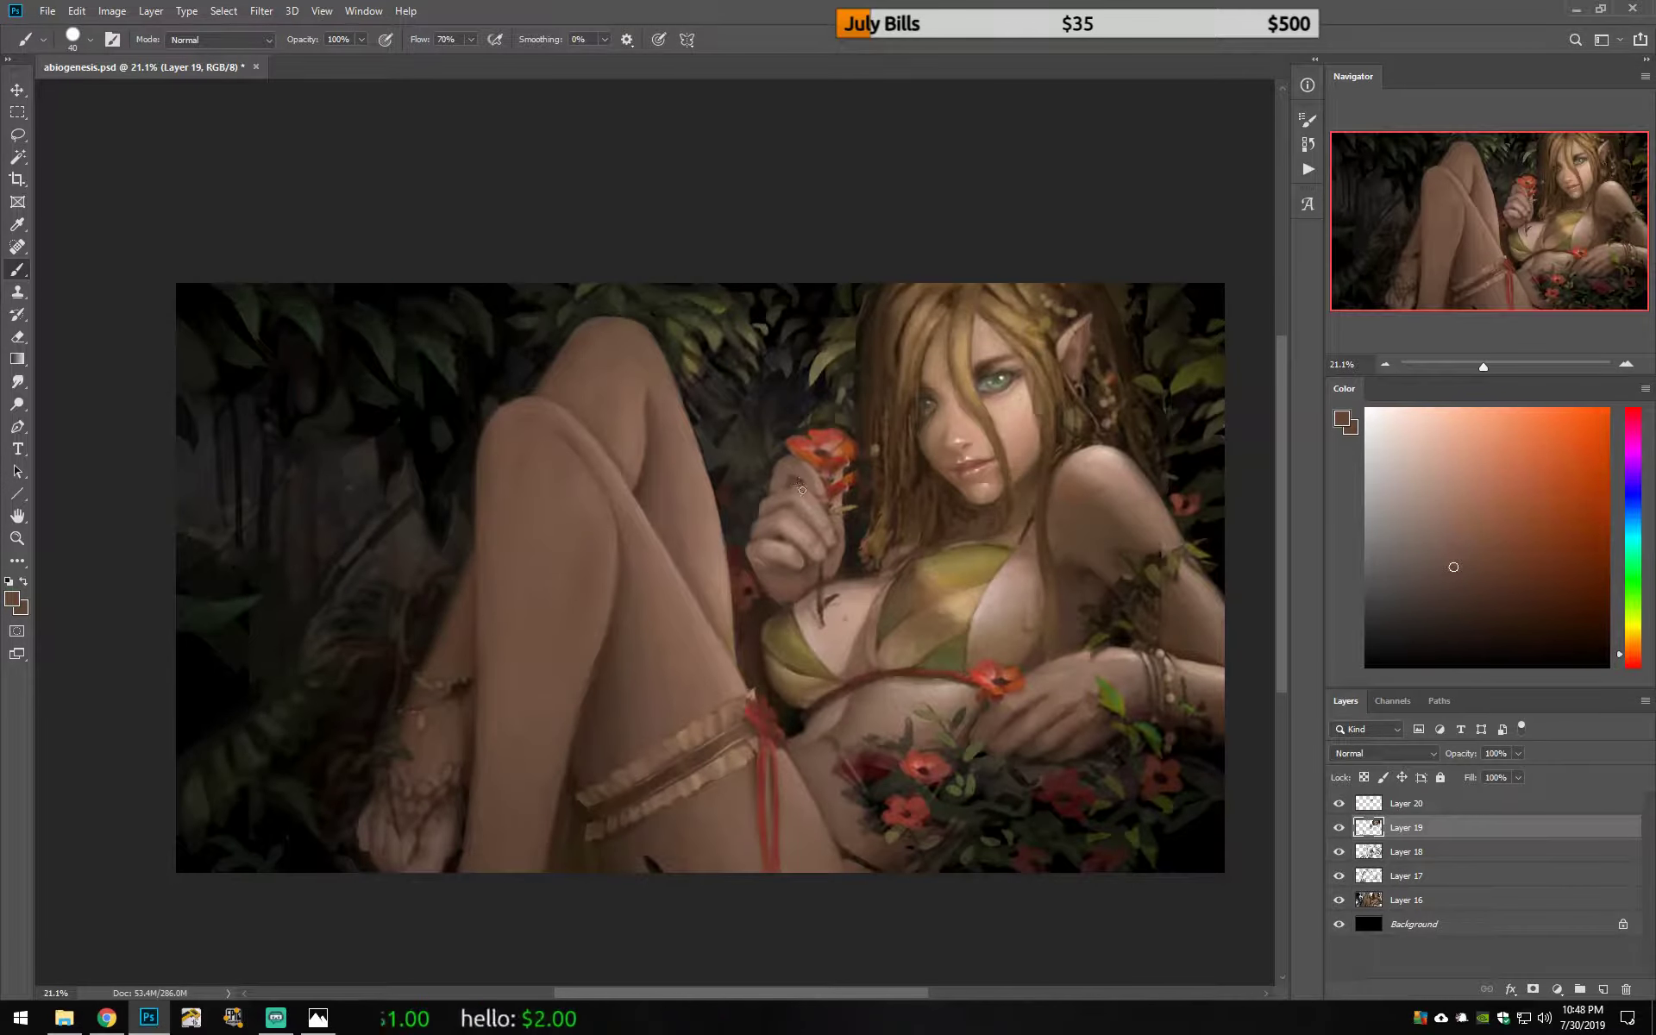
{"action": "left_click", "coordinate": [795, 477], "text": "alt"}
{"action": "left_click", "coordinate": [785, 468], "text": "alt"}
Step: Mirror the canvas and paint reddish-brown shadows between the fingers
{"action": "key", "text": "ctrl+shift+h"}
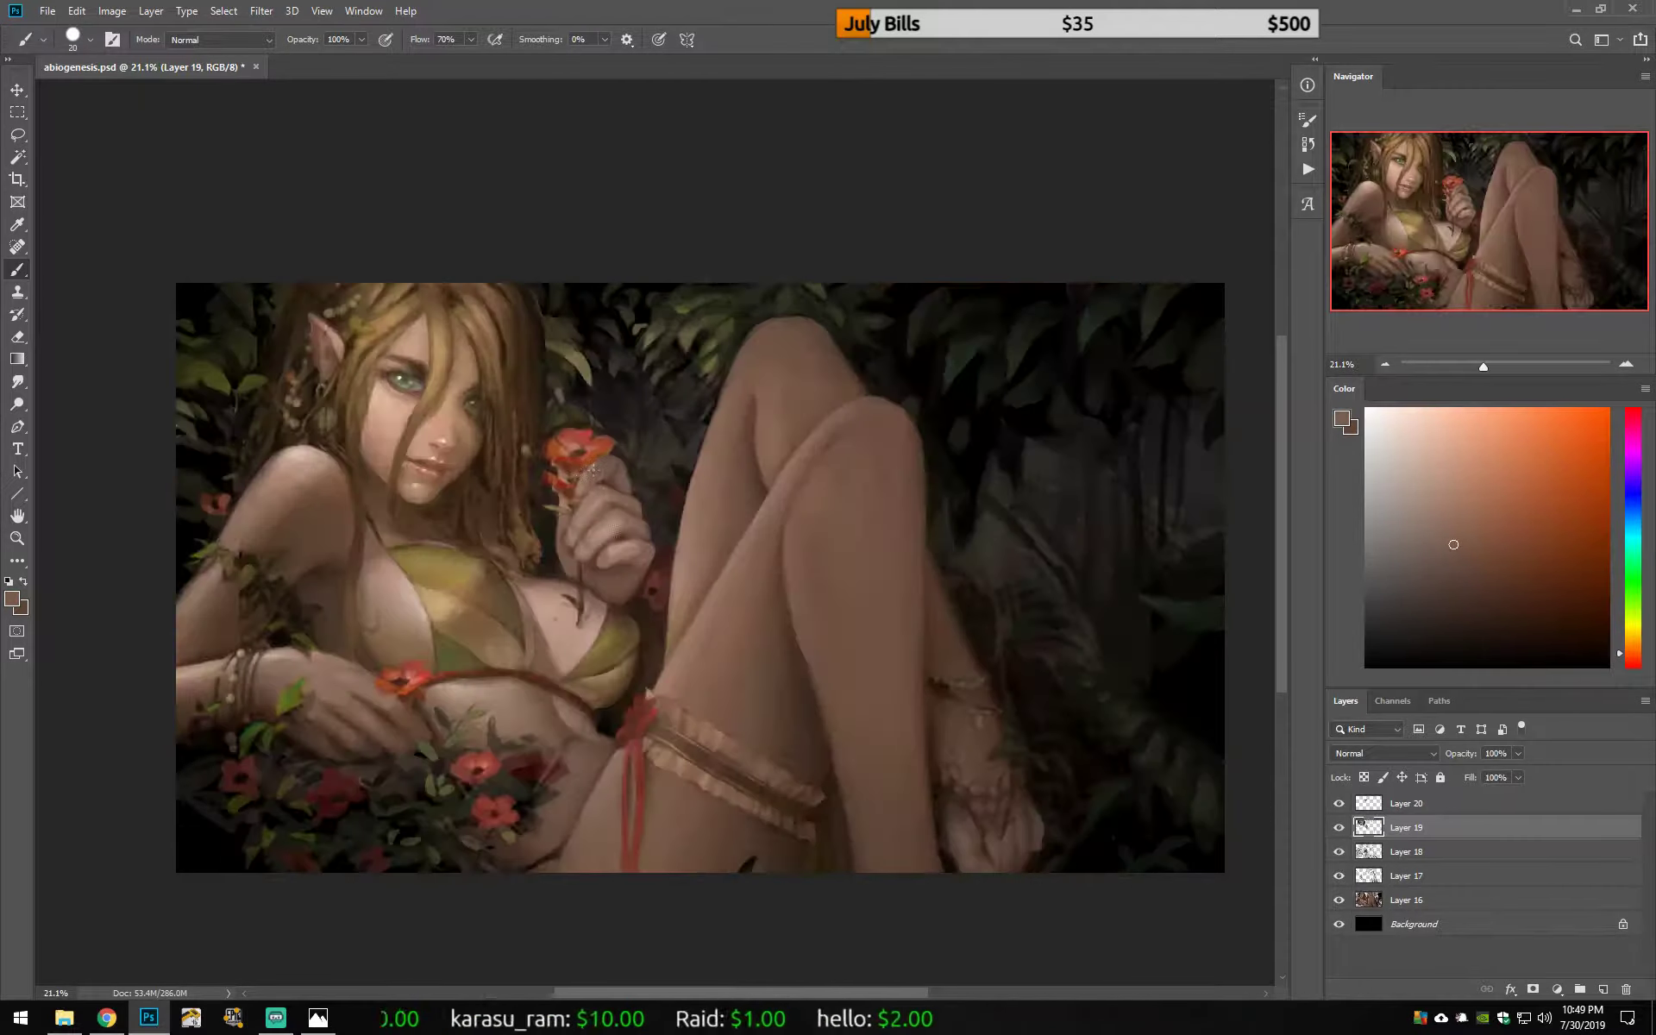
{"action": "left_click", "coordinate": [577, 483], "text": "alt"}
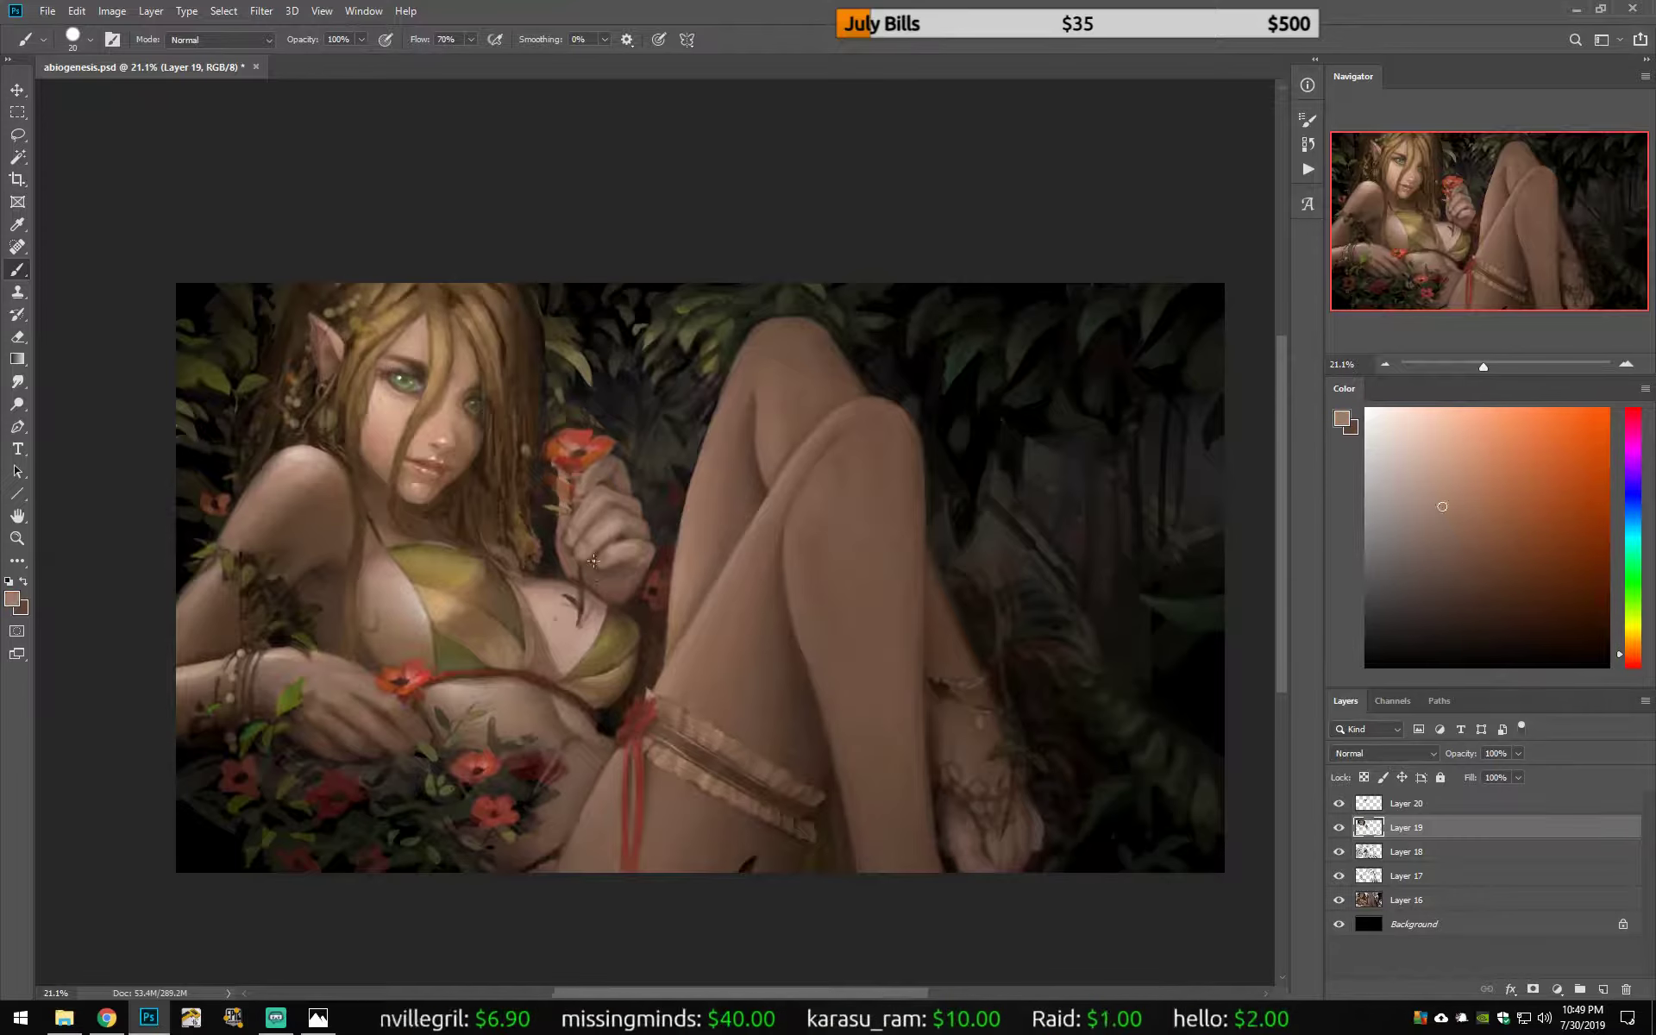
{"action": "left_click", "coordinate": [623, 583], "text": "alt"}
{"action": "left_click", "coordinate": [608, 596], "text": "alt"}
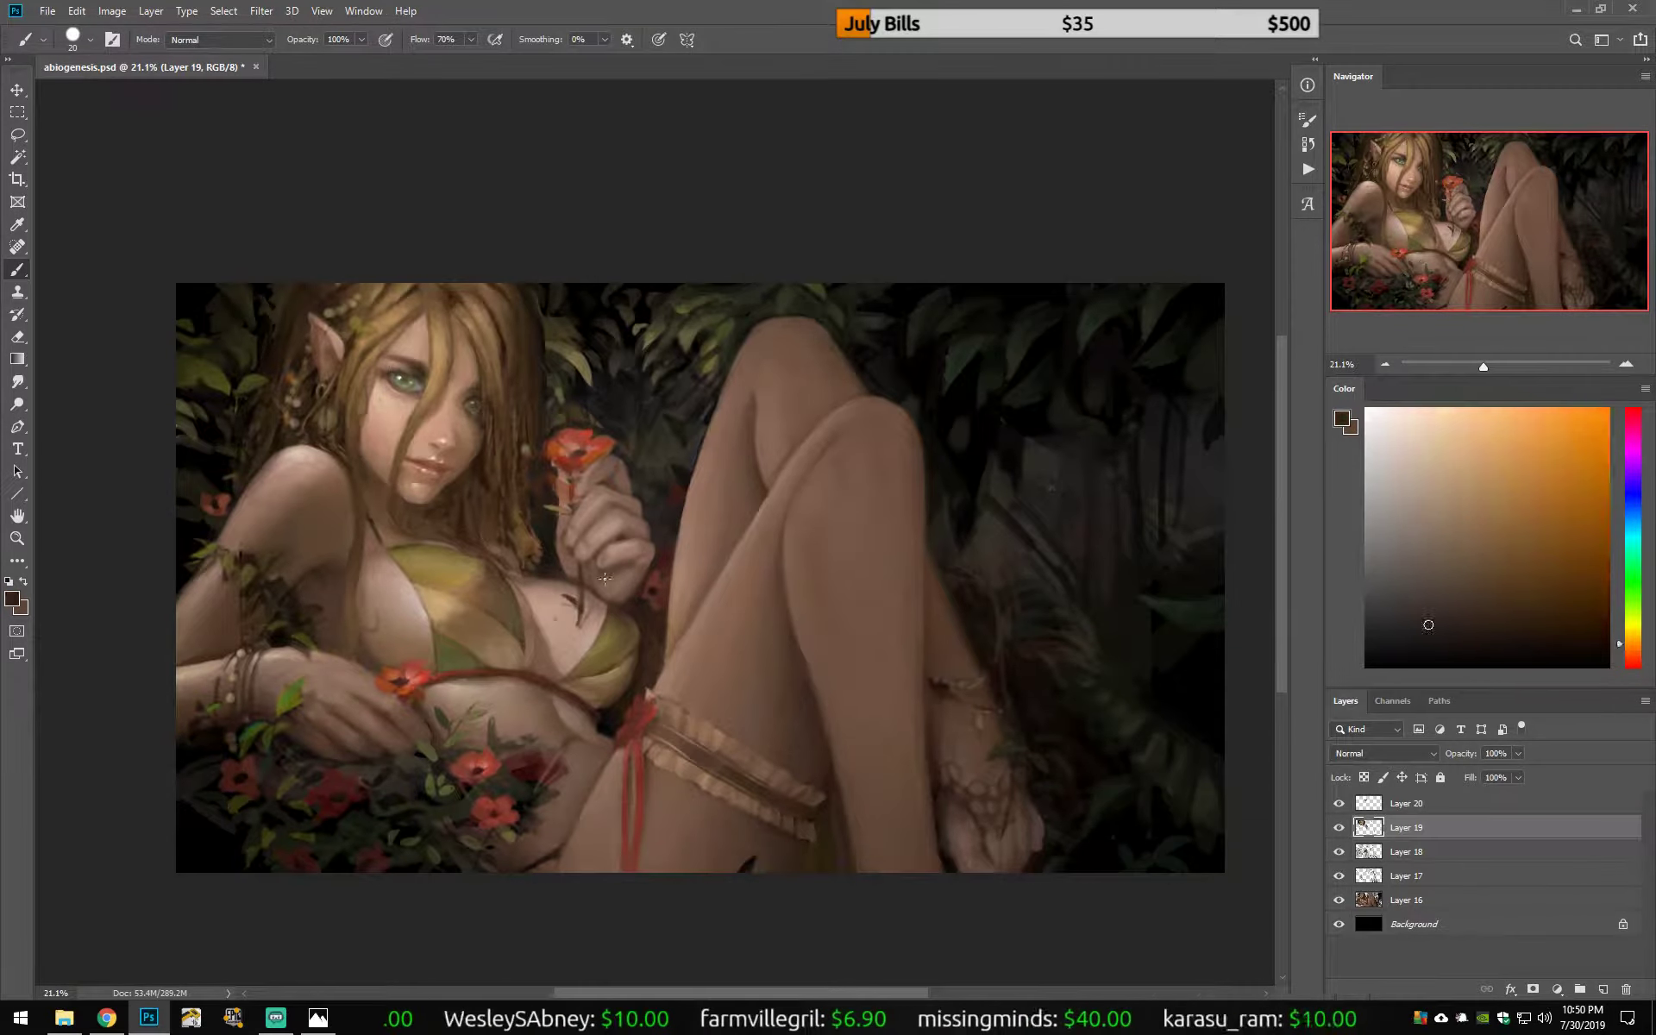
{"action": "left_click", "coordinate": [653, 552], "text": "alt"}
{"action": "left_click", "coordinate": [625, 606], "text": "alt"}
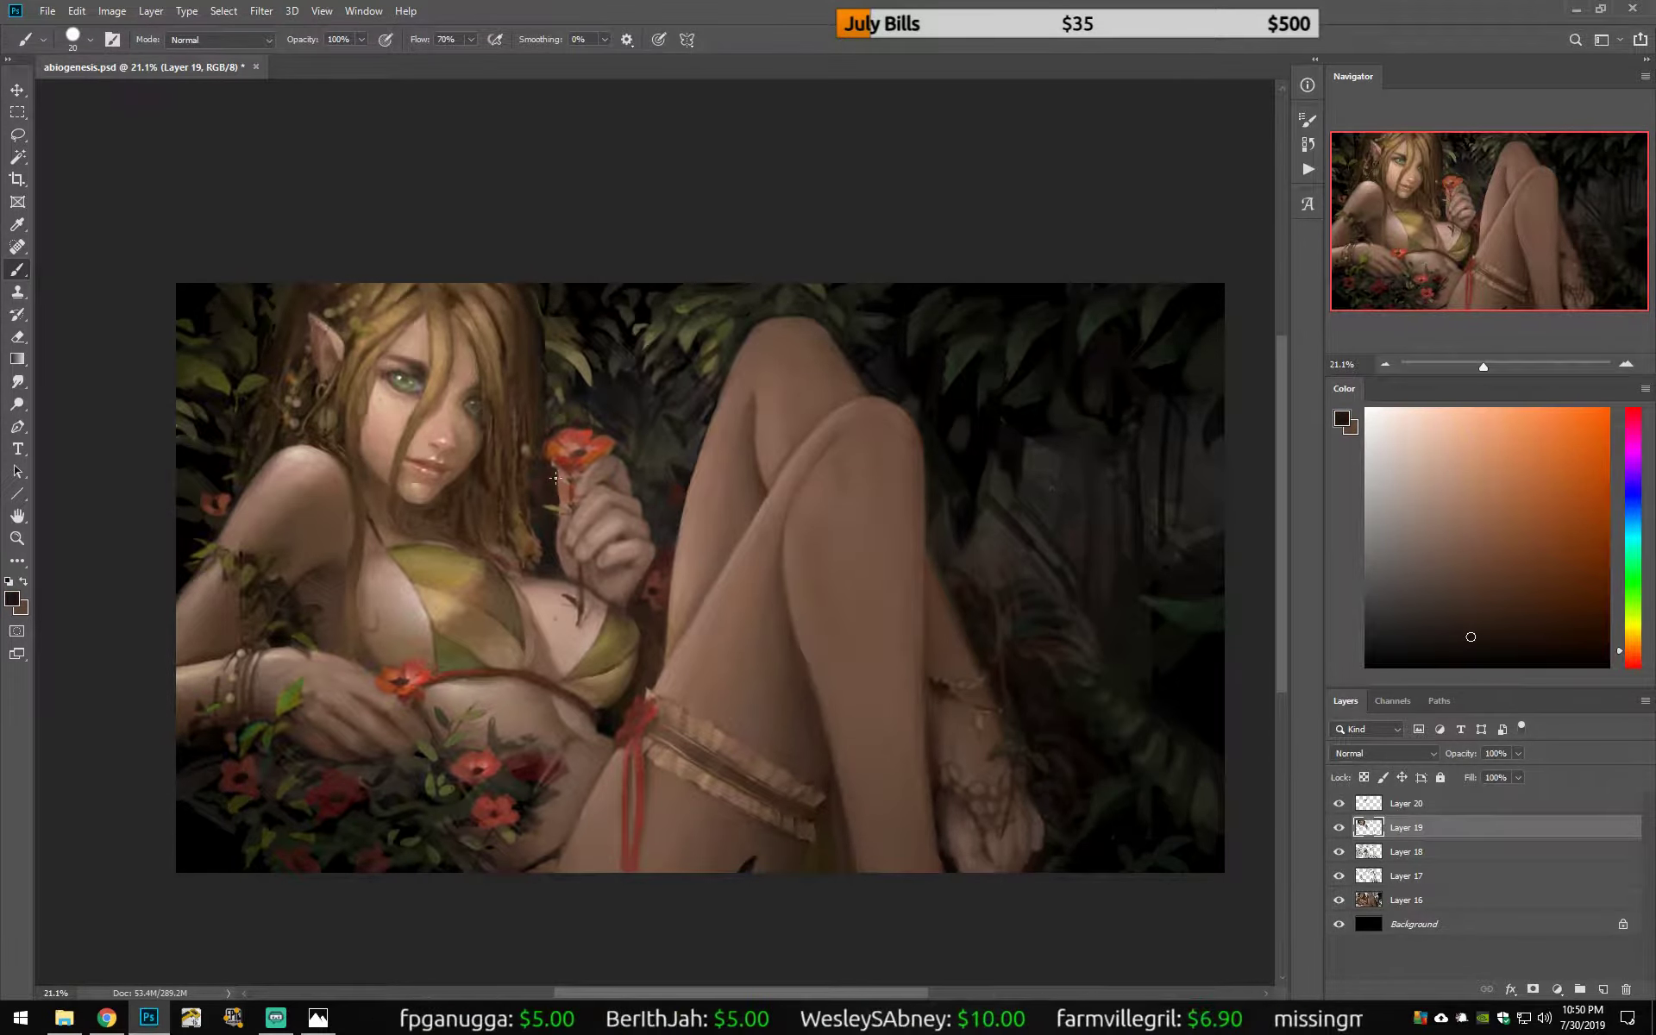
Step: Sample darker, mid and highlight skin tones from the hand, knuckles and stem
{"action": "left_click", "coordinate": [580, 488], "text": "alt"}
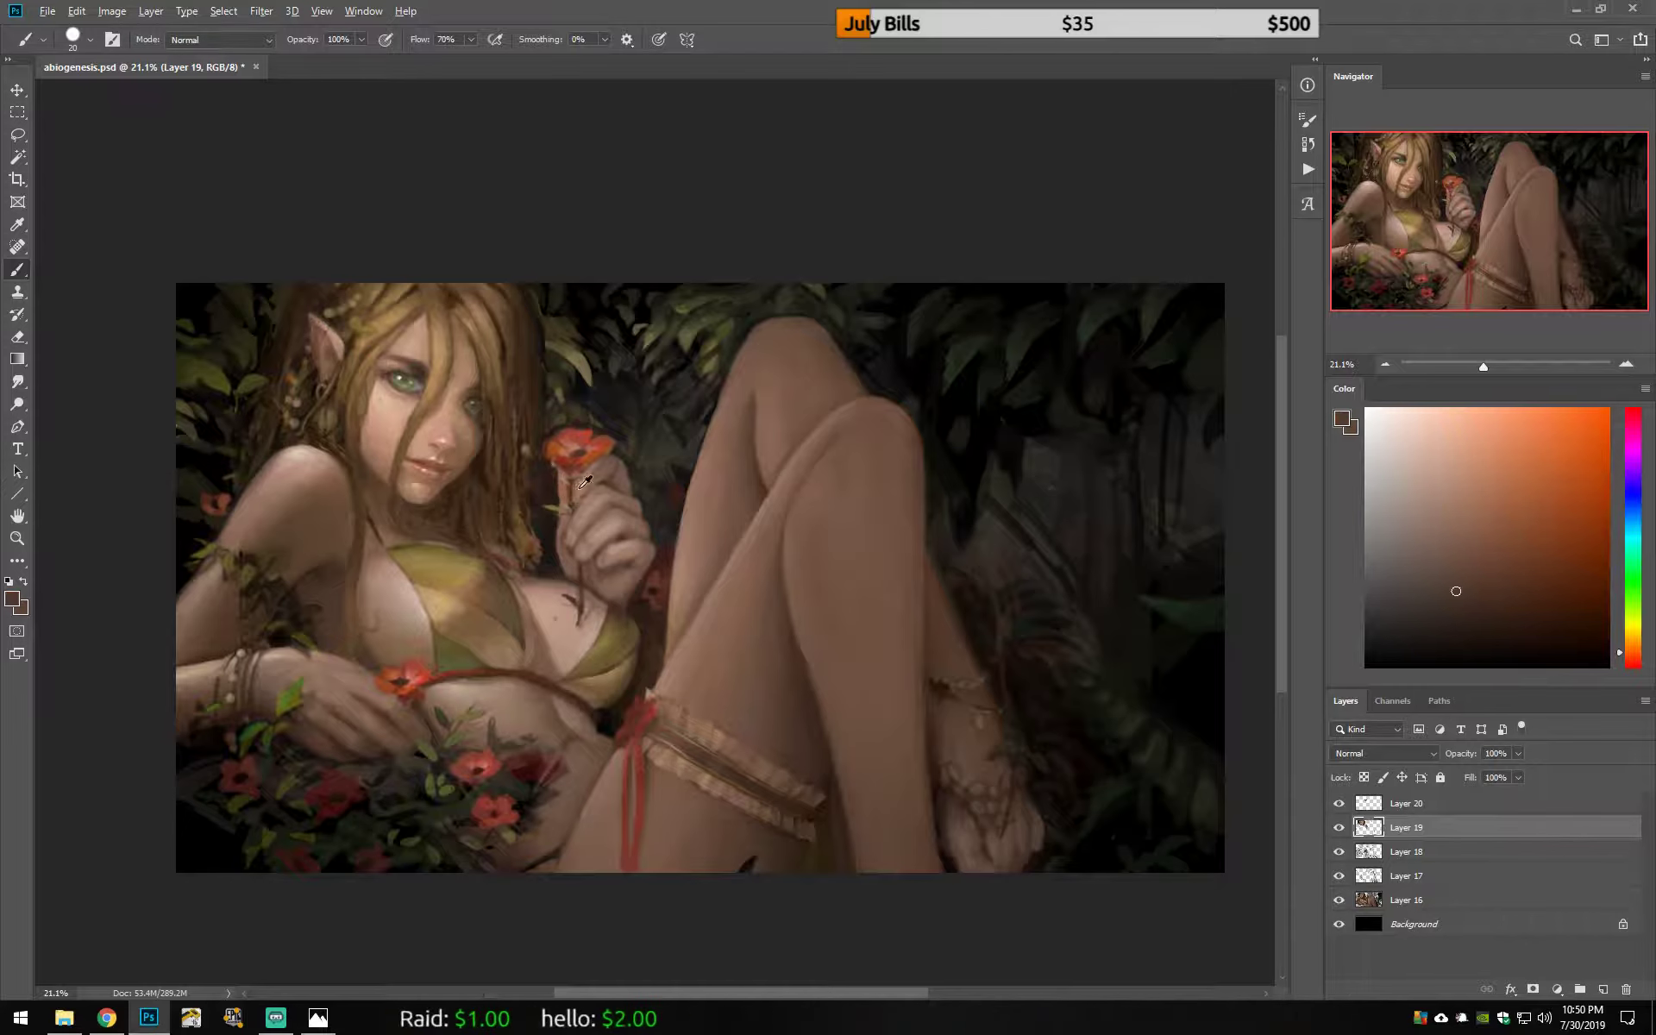
{"action": "left_click", "coordinate": [576, 548], "text": "alt"}
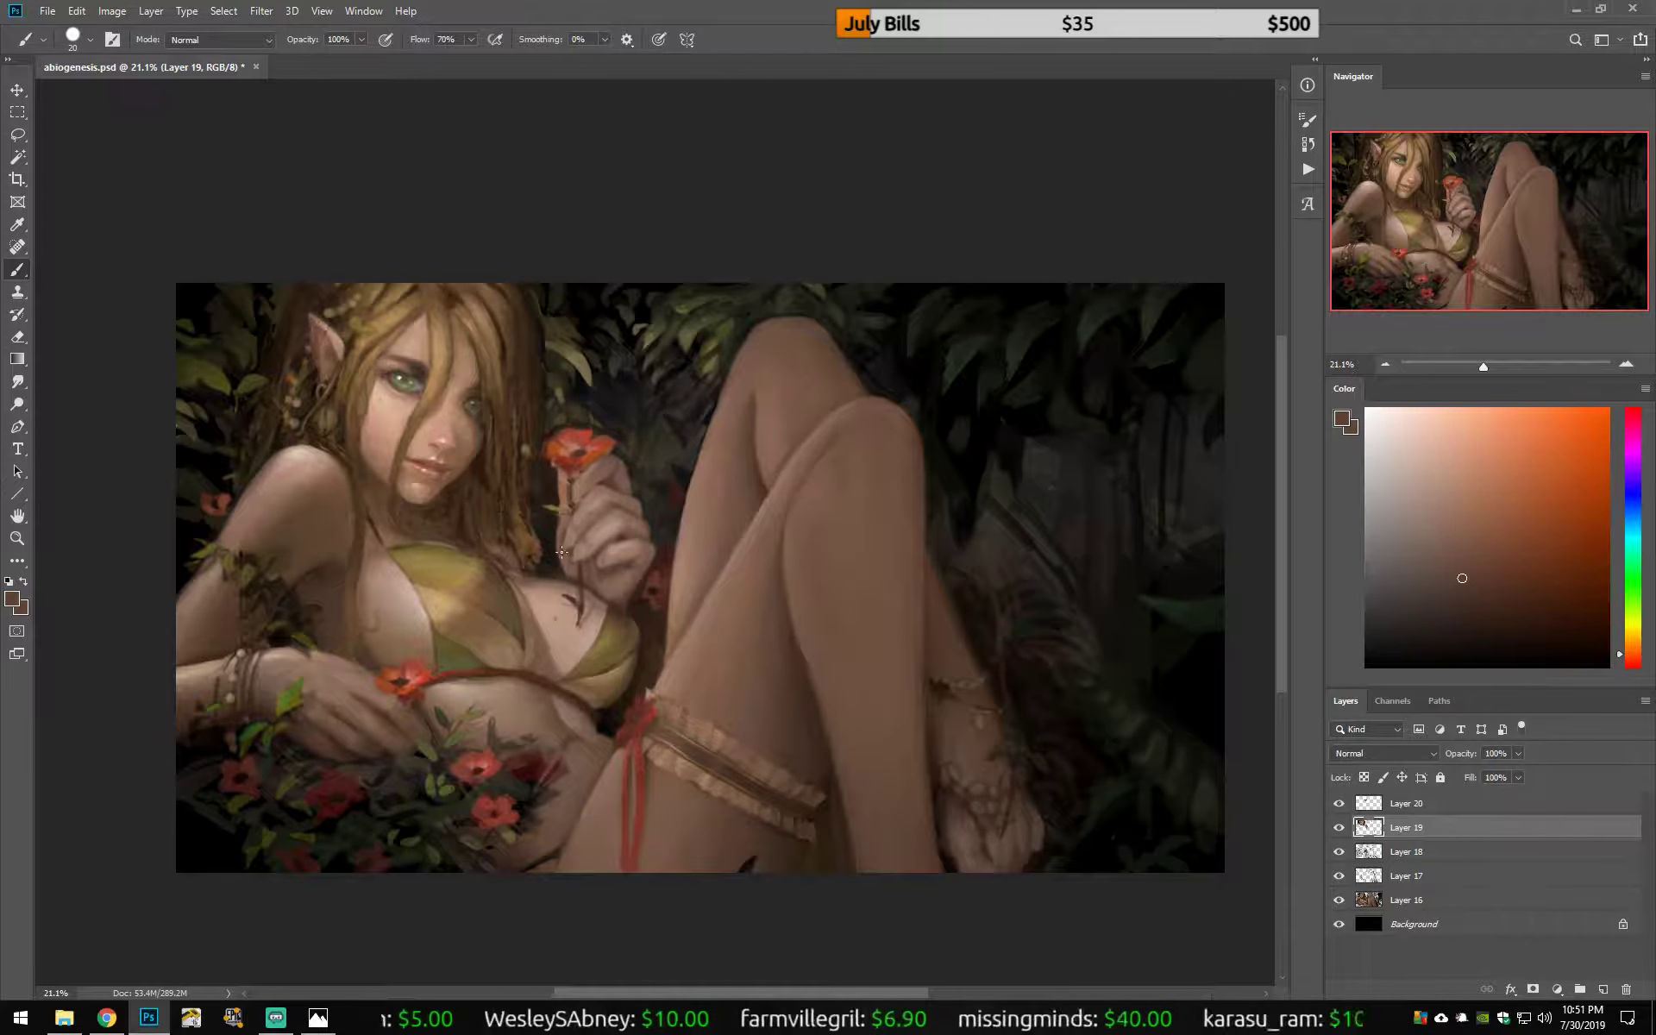
{"action": "left_click", "coordinate": [424, 733], "text": "alt"}
{"action": "left_click", "coordinate": [594, 506], "text": "alt"}
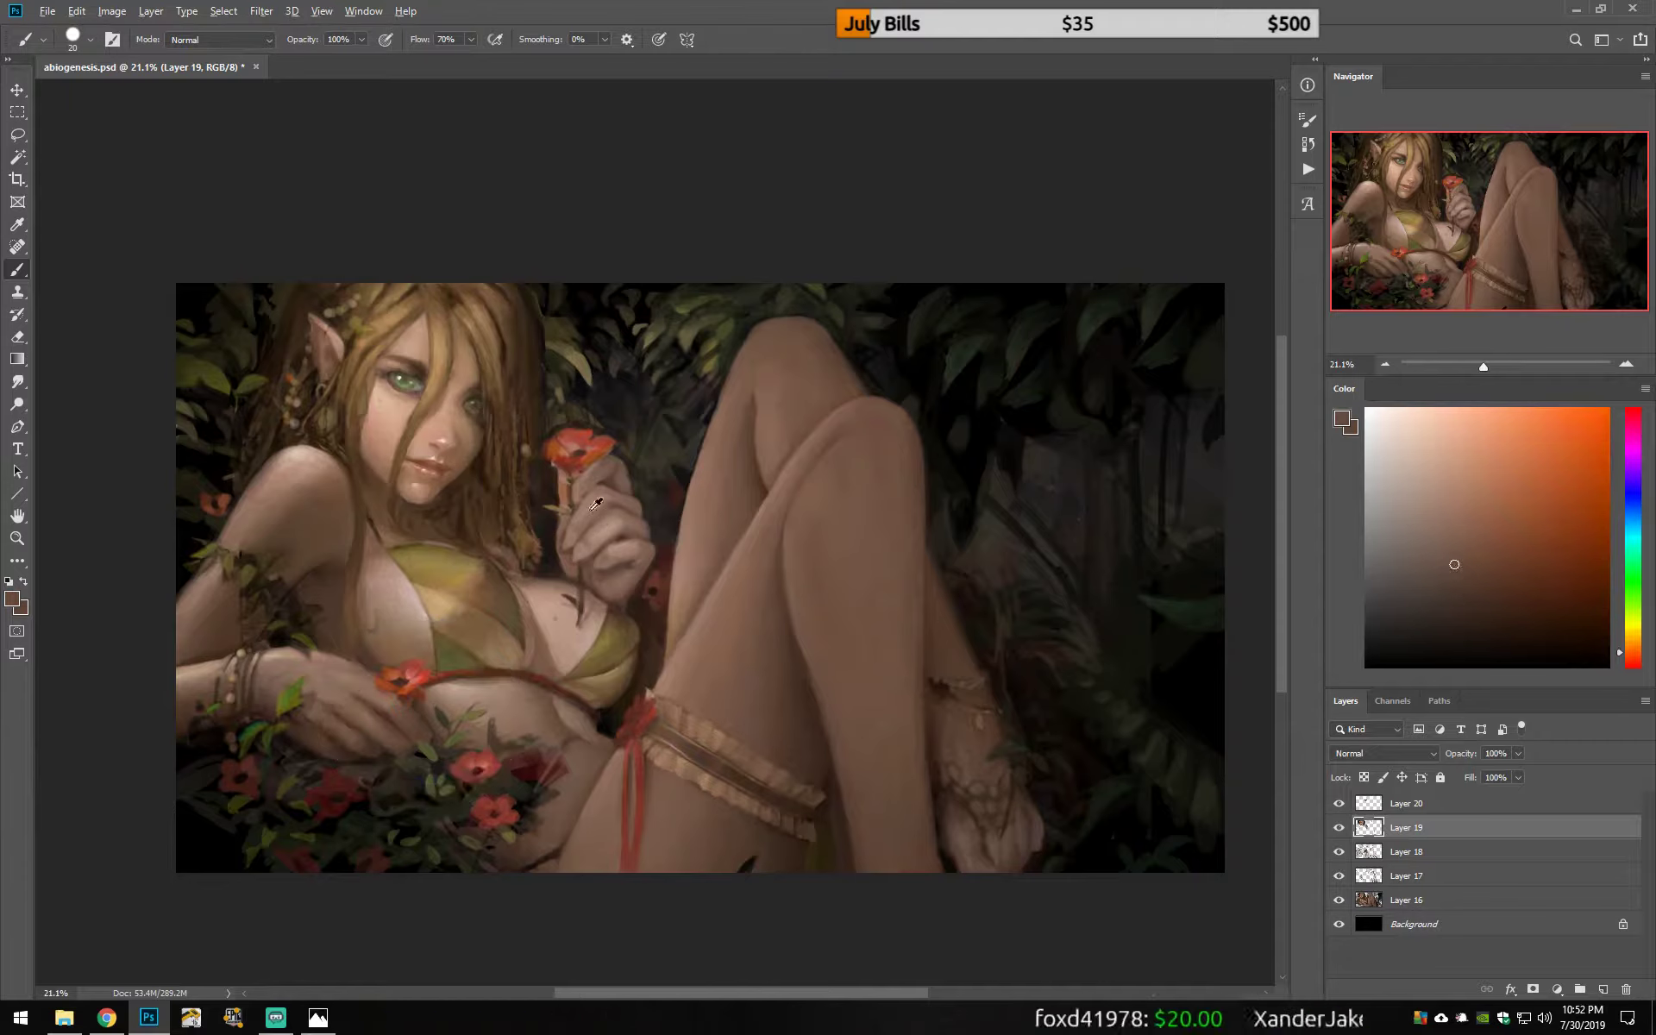
{"action": "left_click", "coordinate": [589, 542], "text": "alt"}
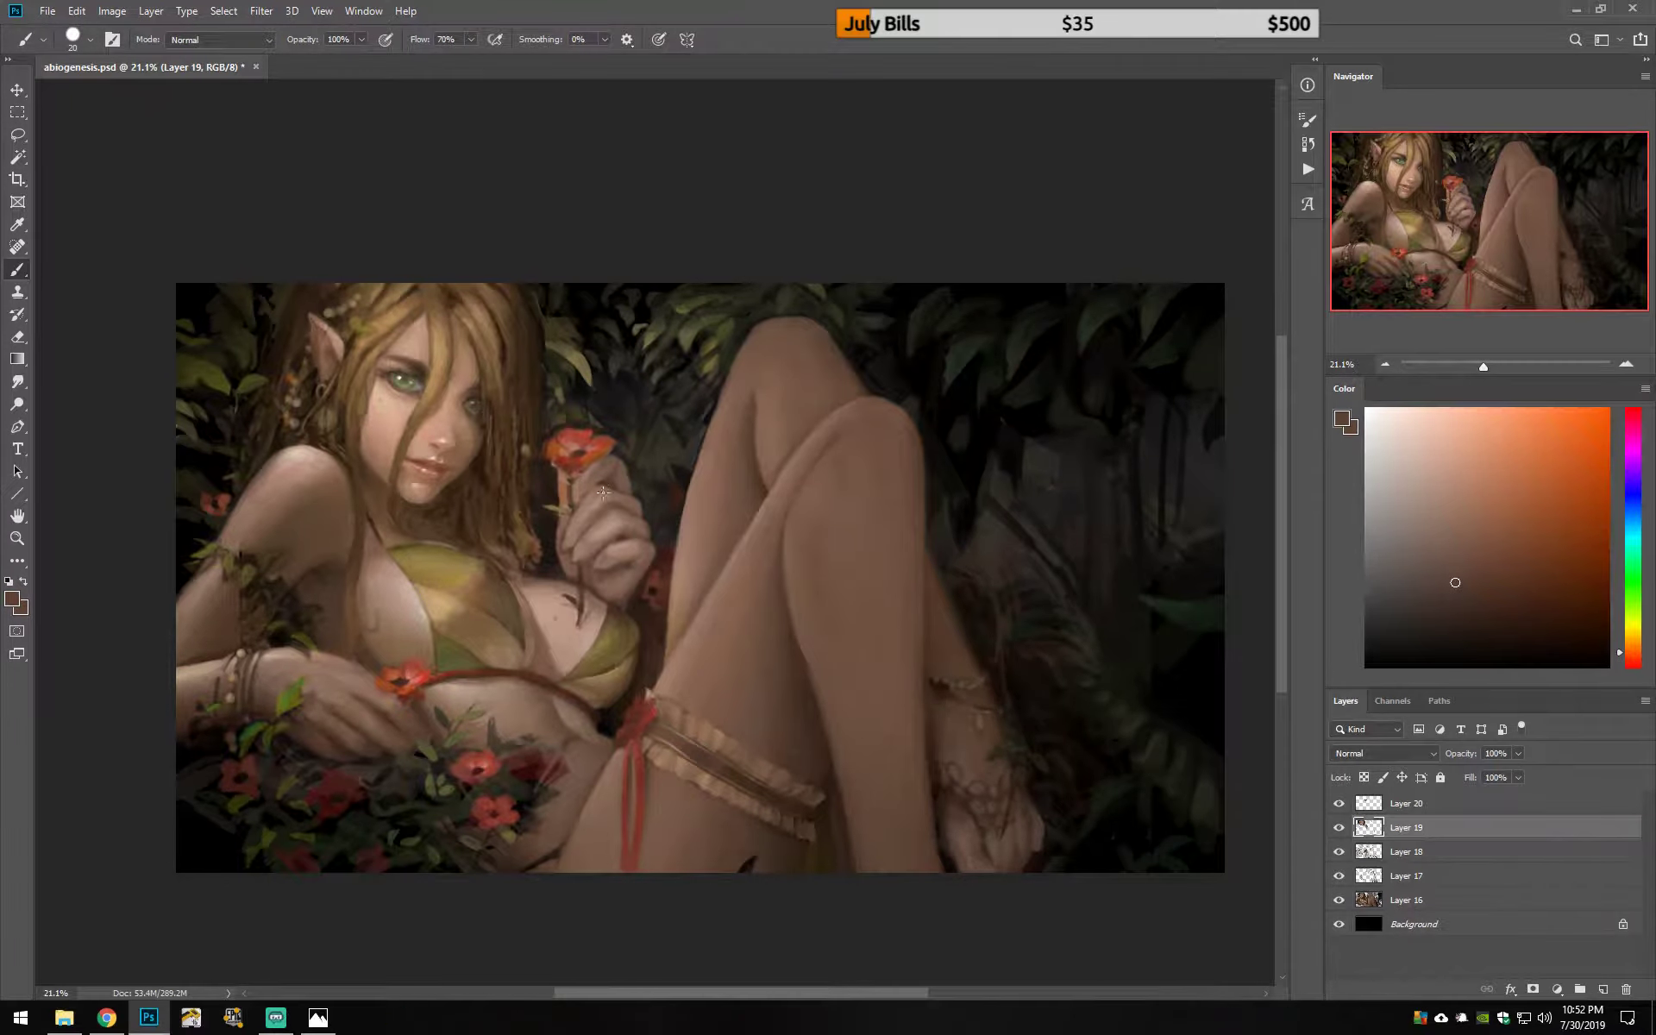
{"action": "left_click", "coordinate": [541, 605], "text": "alt"}
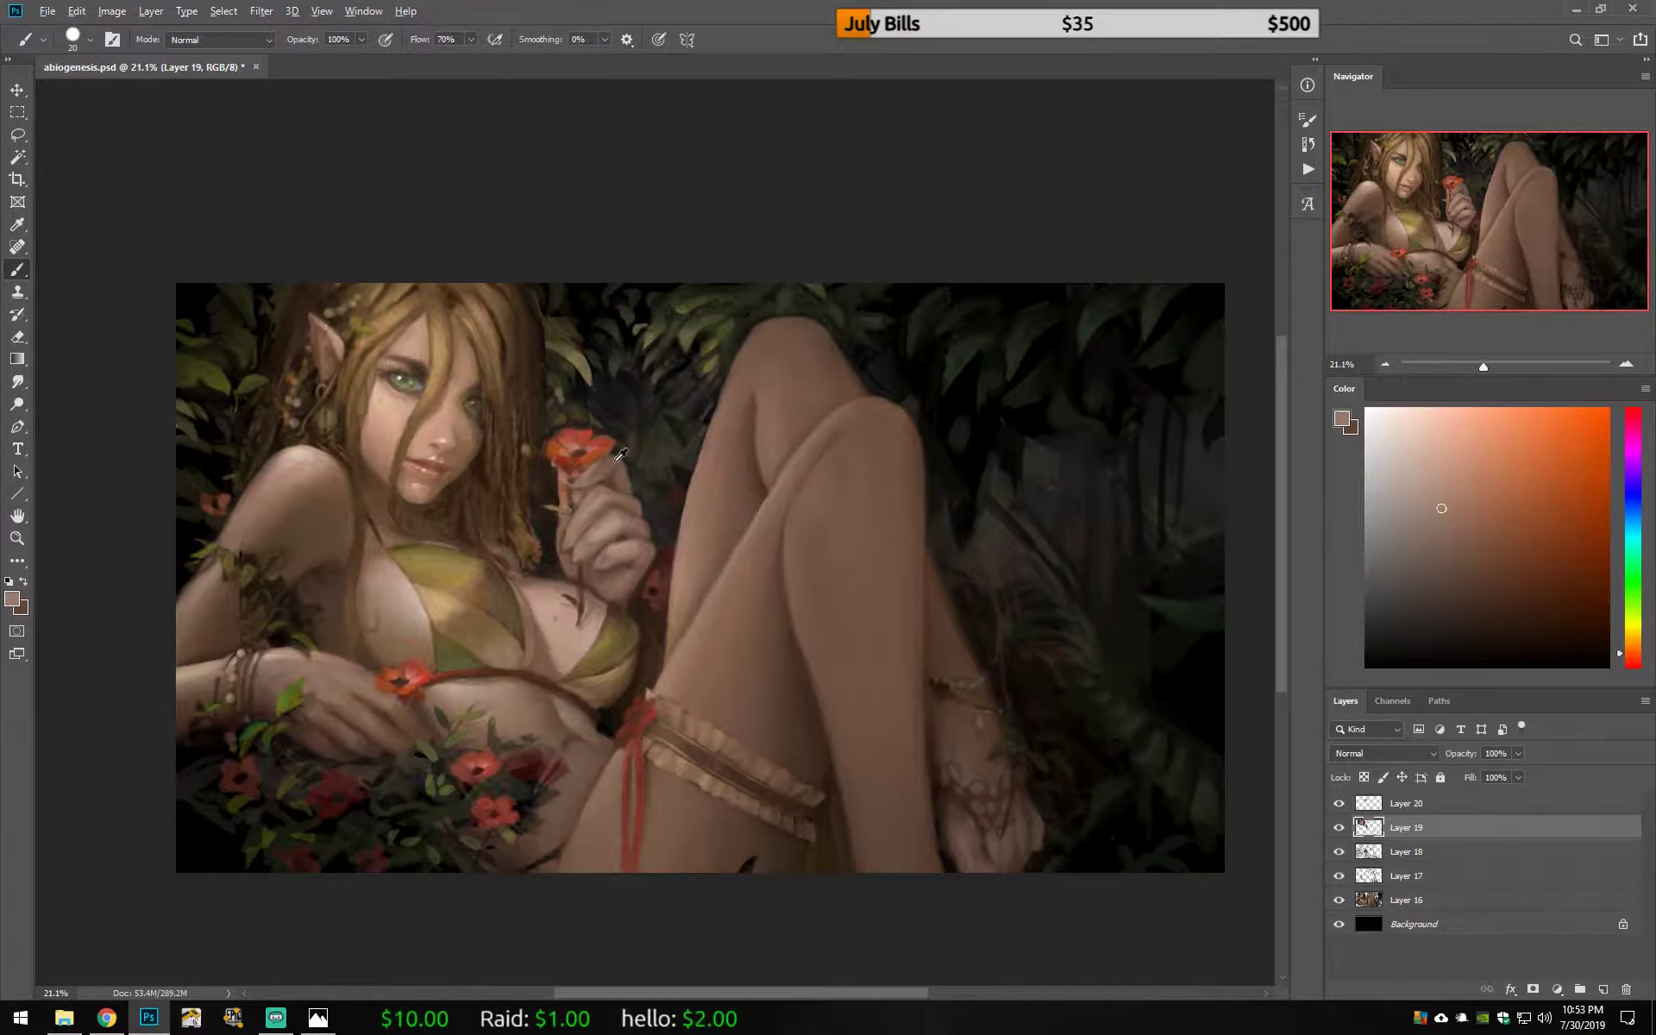
{"action": "left_click", "coordinate": [646, 490], "text": "alt"}
Step: Paint dark accents on the hand, mirror to check, and zoom in on the hand and flower
{"action": "left_click", "coordinate": [660, 458], "text": "alt"}
{"action": "key", "text": "h"}
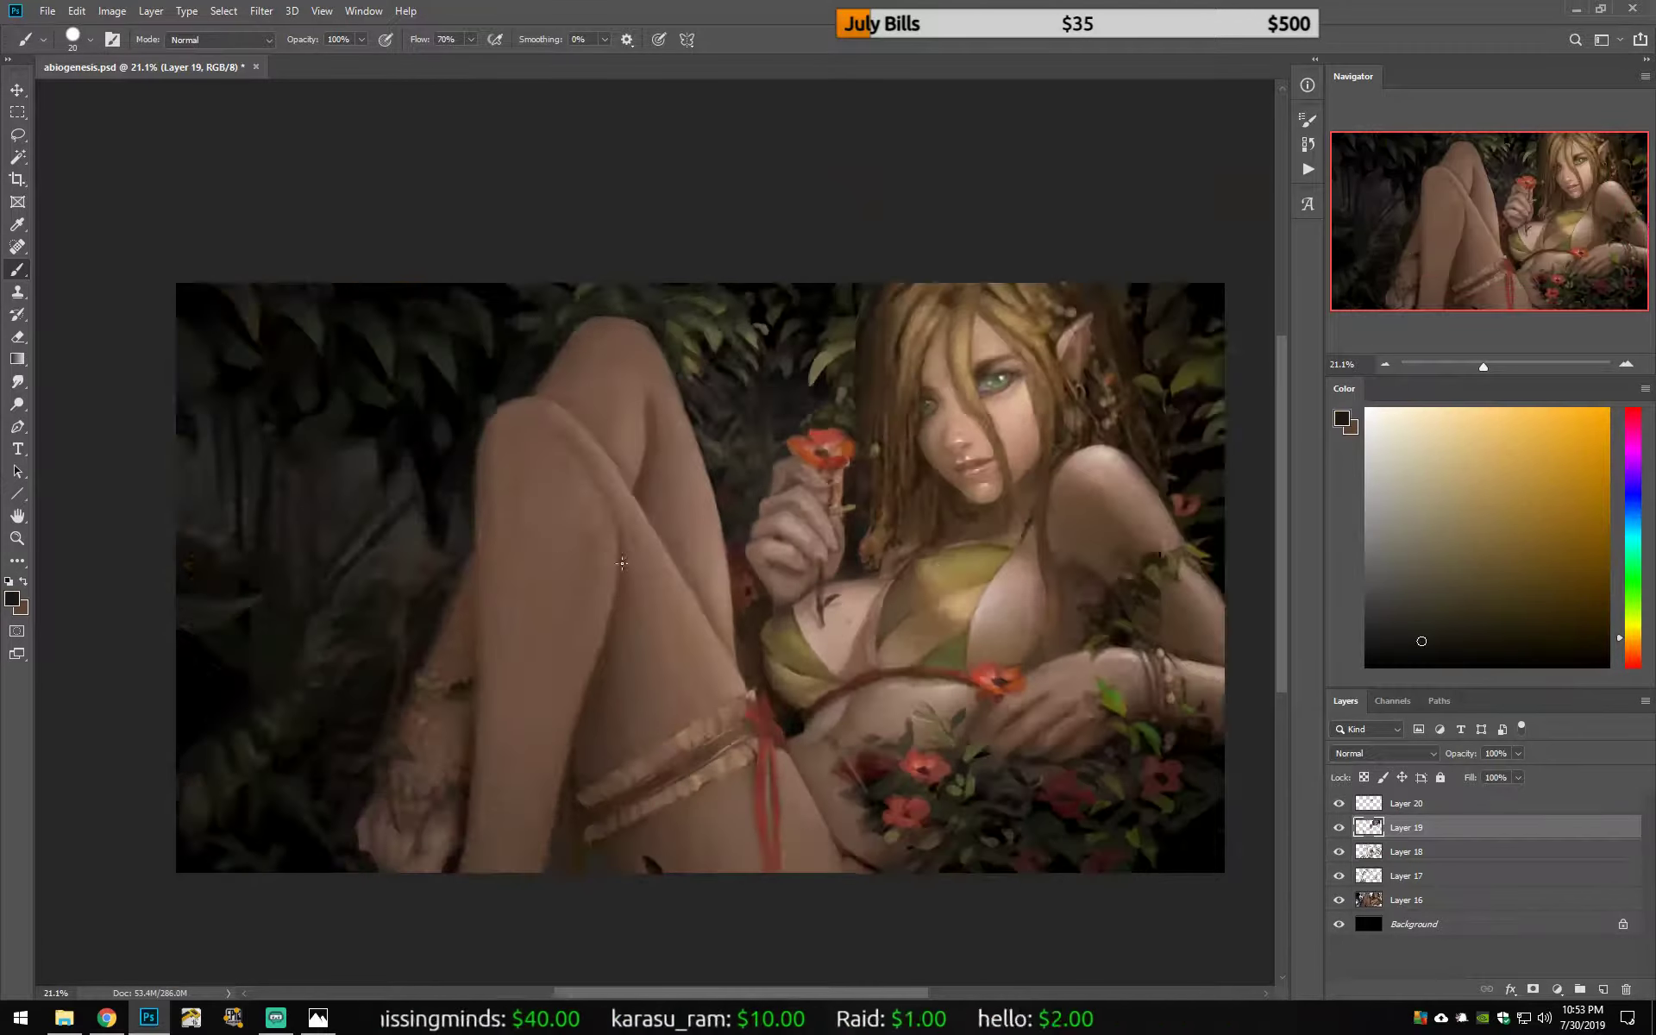
{"action": "left_click", "coordinate": [549, 636], "text": "alt"}
{"action": "scroll", "coordinate": [549, 636], "scroll_direction": "up", "scroll_amount": 2}
Step: With a 10 px brush, sample light and dark skin tones for finger highlights, mirroring to compare
{"action": "key", "text": "bracketleft"}
{"action": "left_click", "coordinate": [586, 662], "text": "alt"}
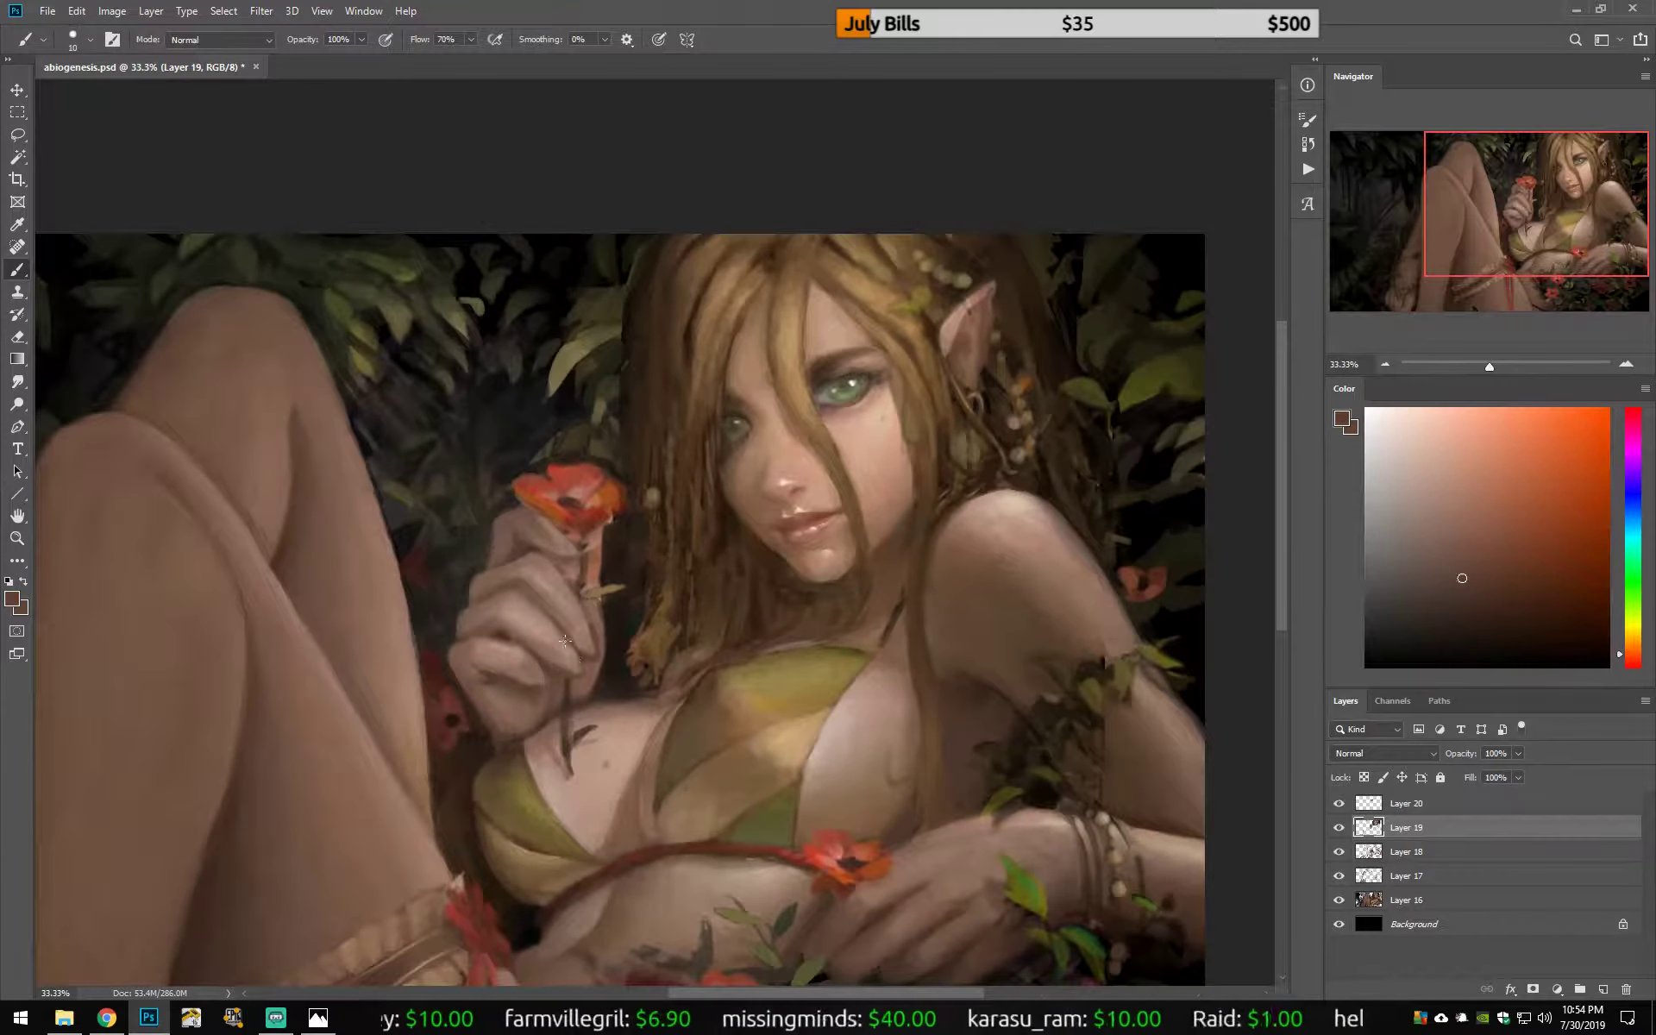
{"action": "left_click", "coordinate": [535, 640], "text": "alt"}
{"action": "key", "text": "h"}
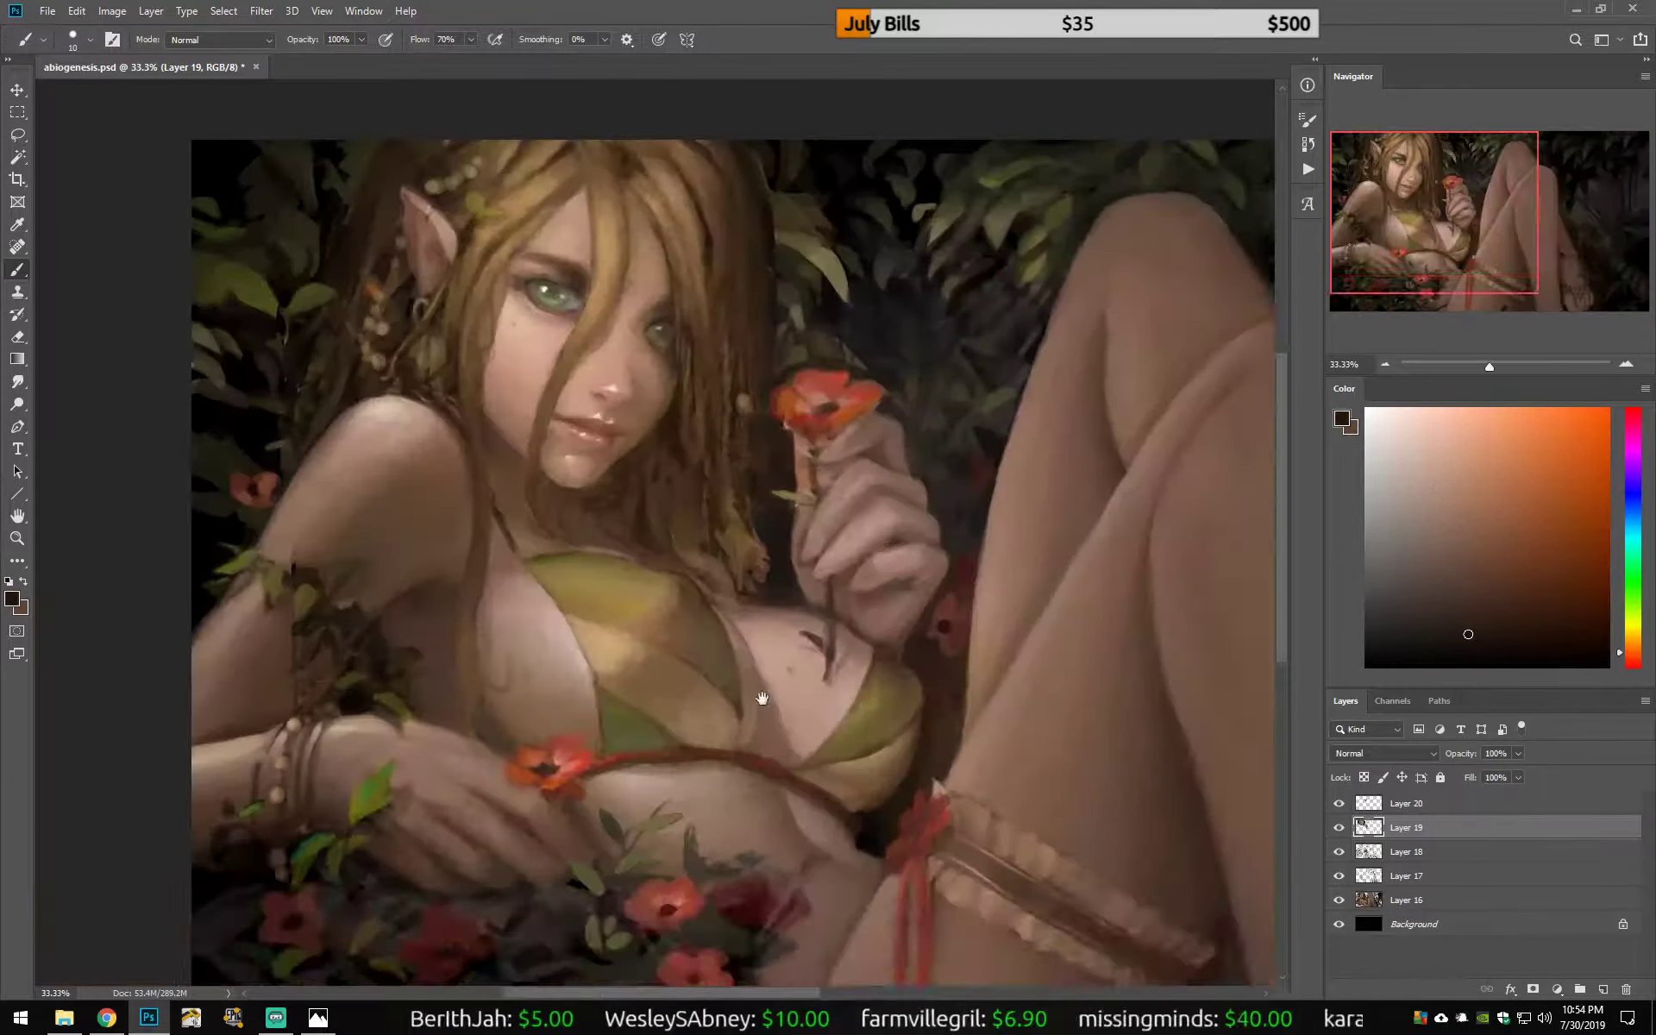
{"action": "left_click", "coordinate": [843, 600], "text": "alt"}
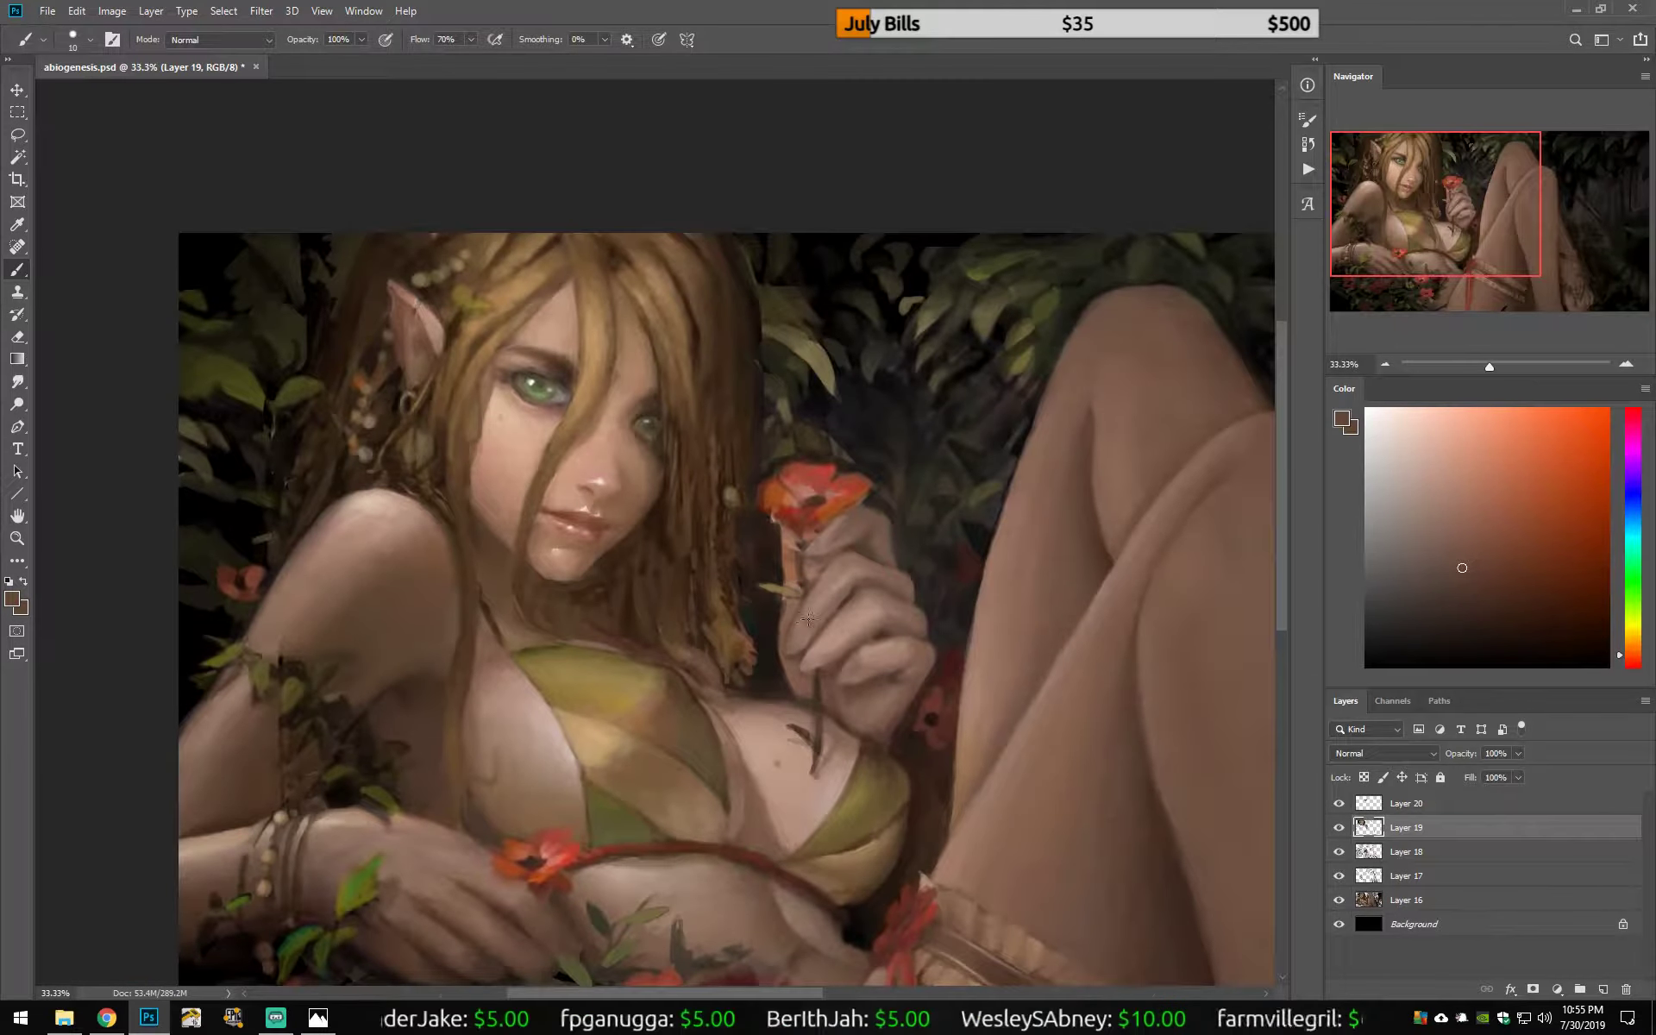
{"action": "left_click", "coordinate": [809, 615], "text": "alt"}
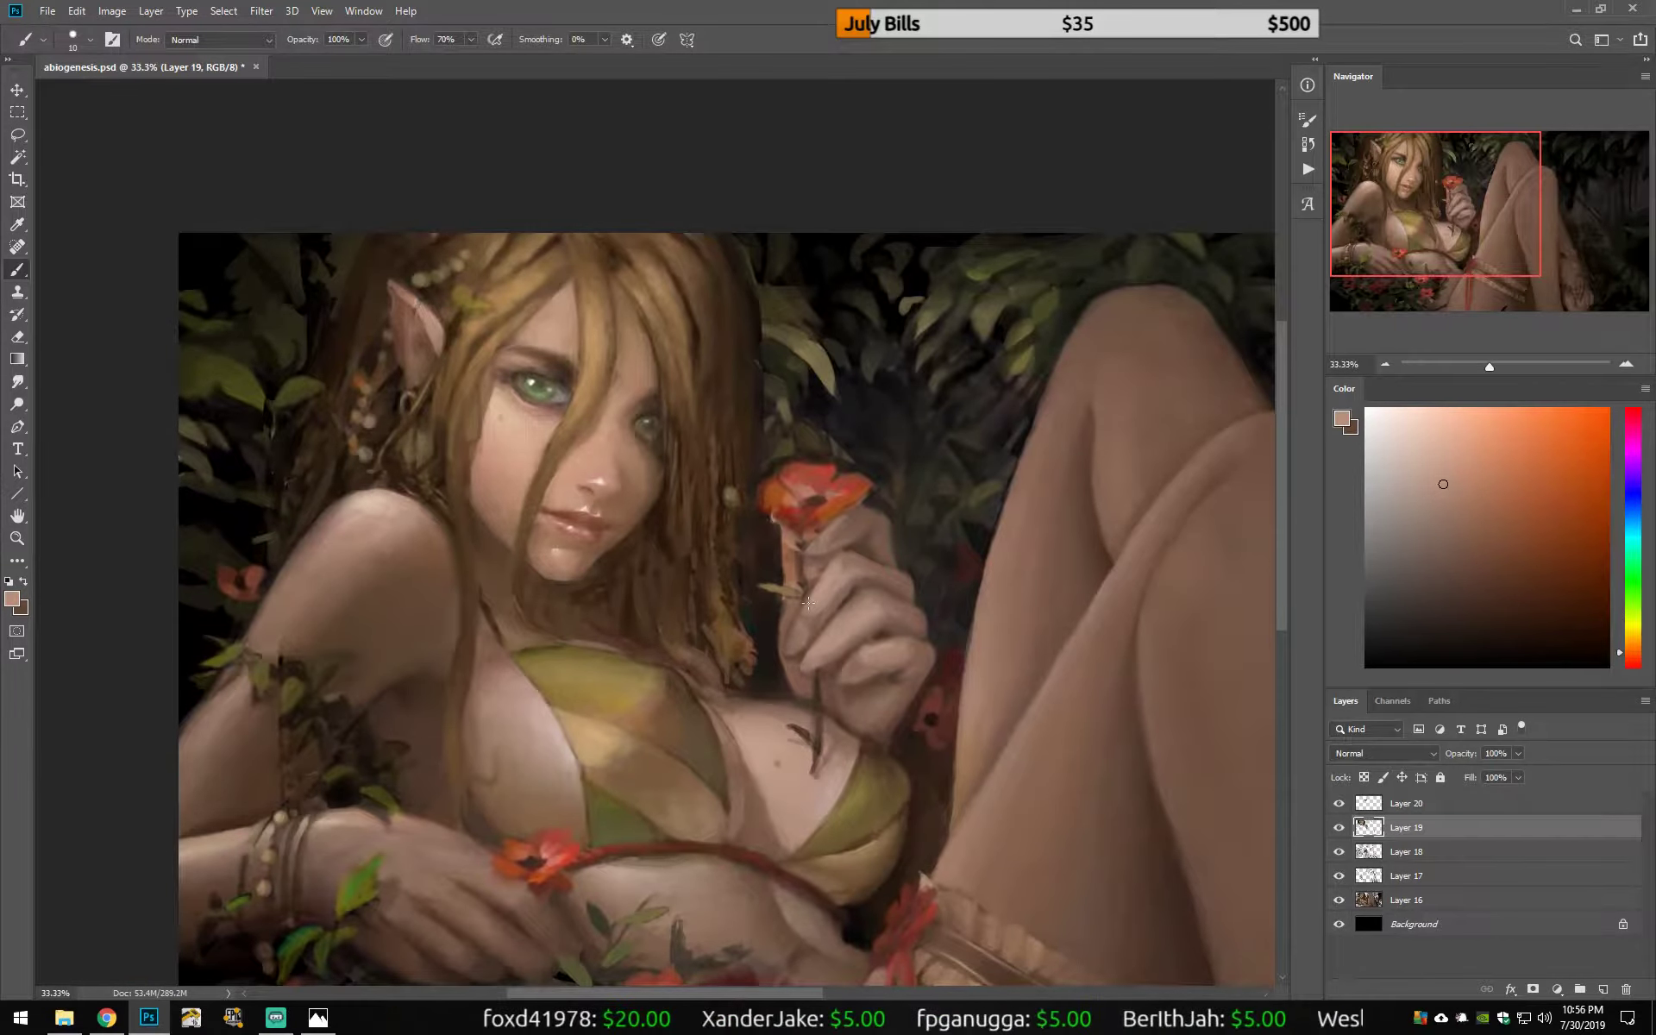
{"action": "left_click", "coordinate": [782, 647], "text": "alt"}
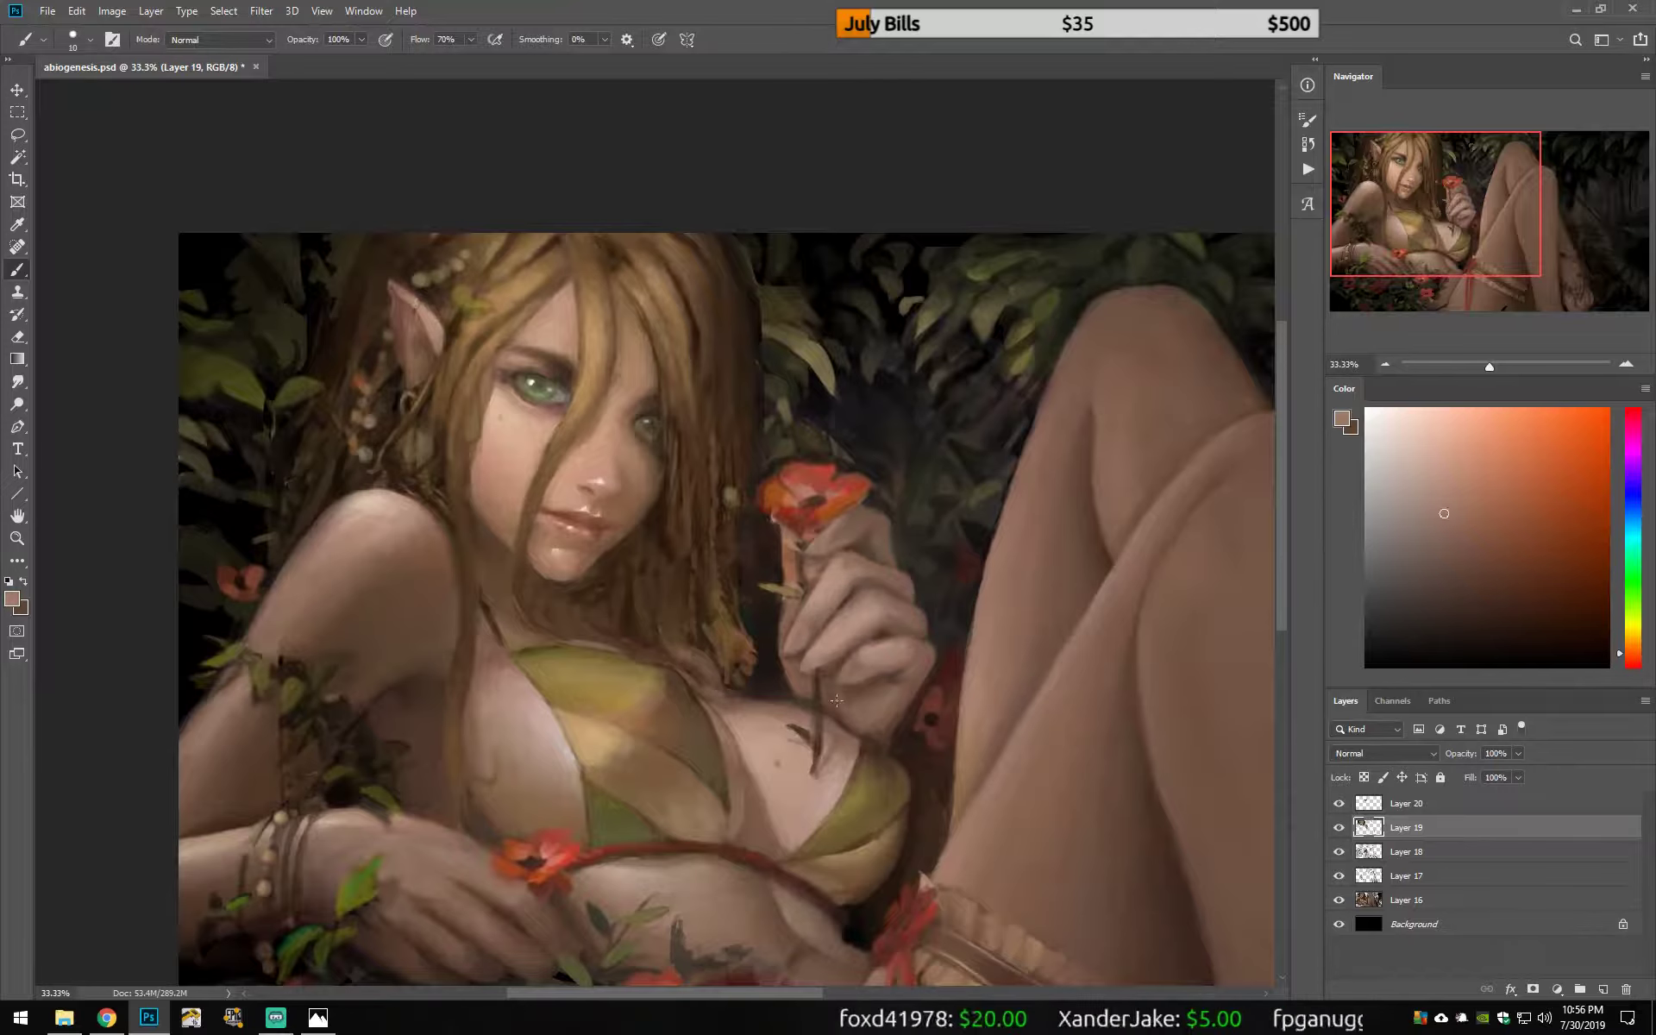
{"action": "left_click", "coordinate": [825, 655], "text": "alt"}
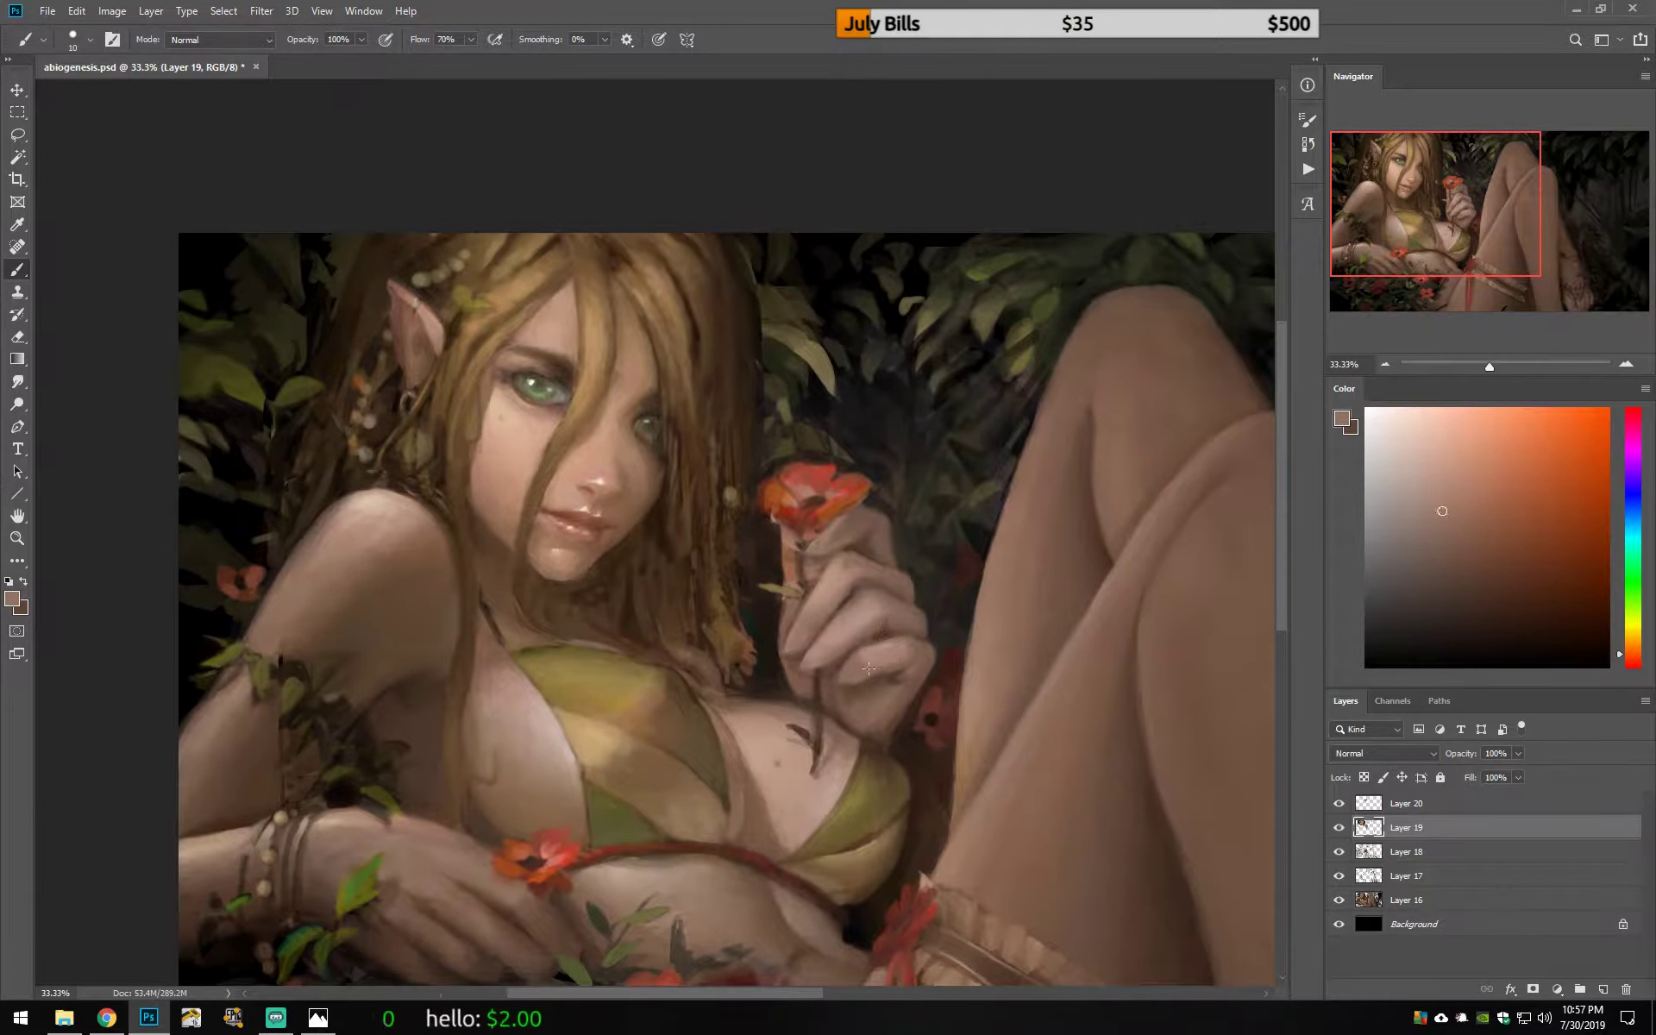
{"action": "key", "text": "ctrl+shift+h"}
{"action": "left_click", "coordinate": [614, 660], "text": "alt"}
Step: Touch up finger highlights and shadows, sampling yellowish, olive and dark tones near the hand
{"action": "left_click", "coordinate": [667, 723], "text": "alt"}
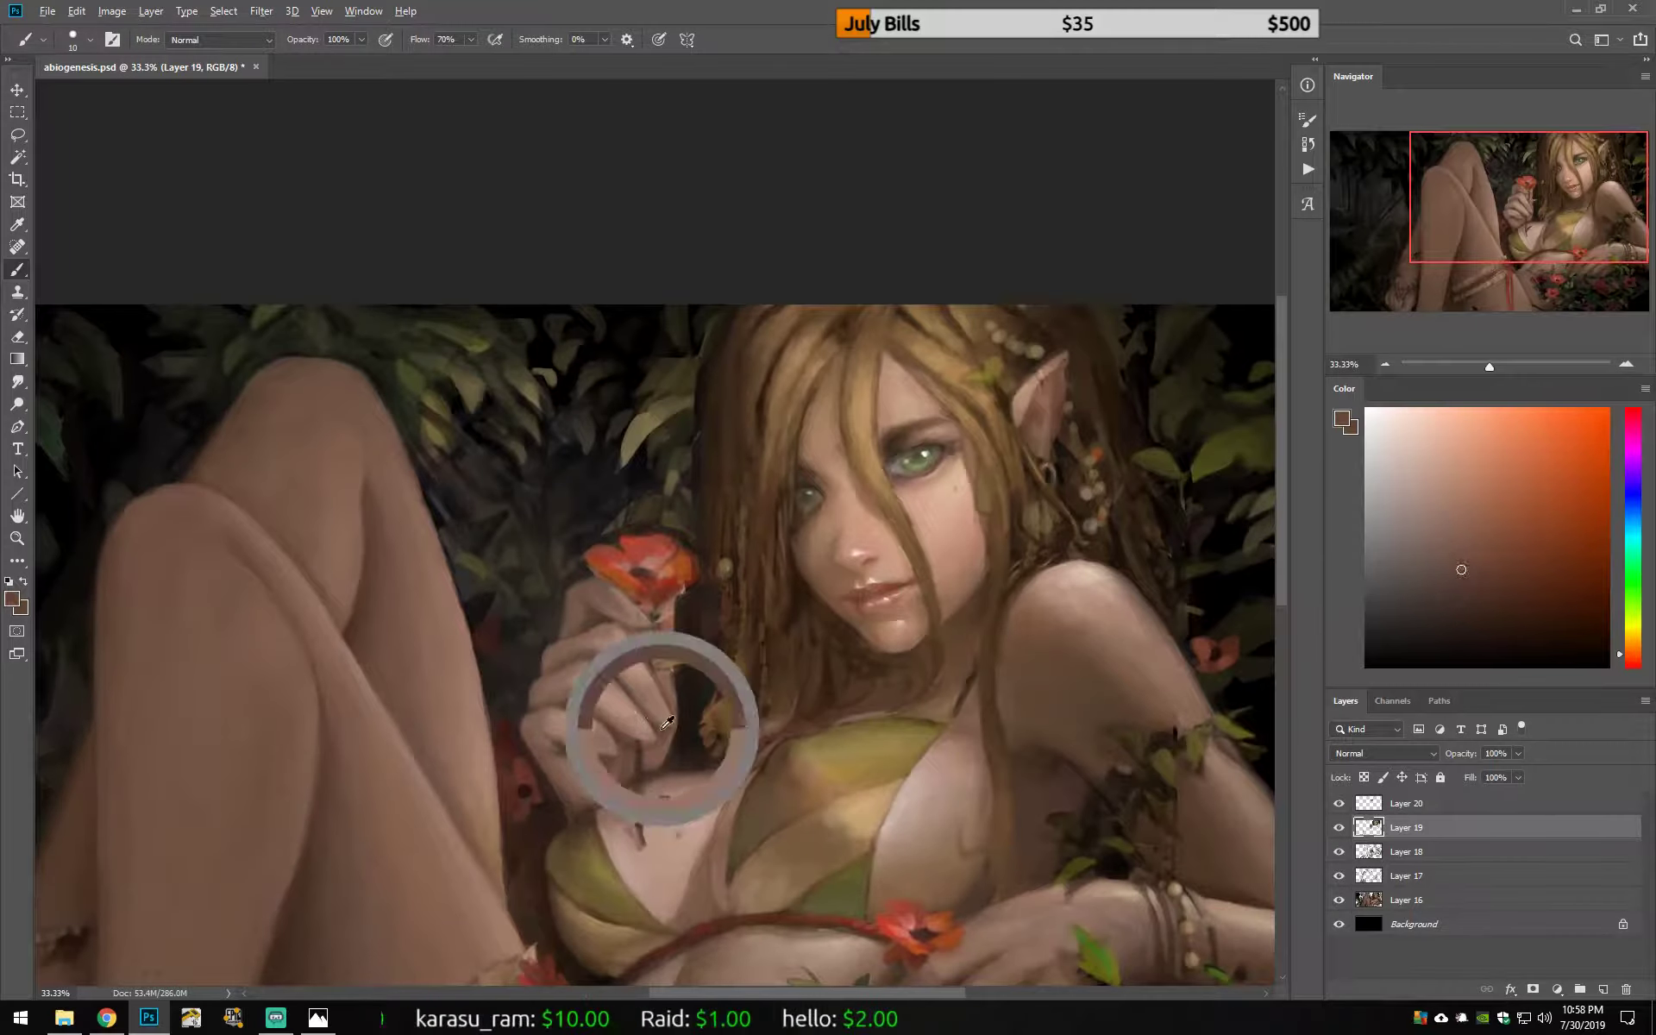
{"action": "left_click", "coordinate": [658, 729], "text": "alt"}
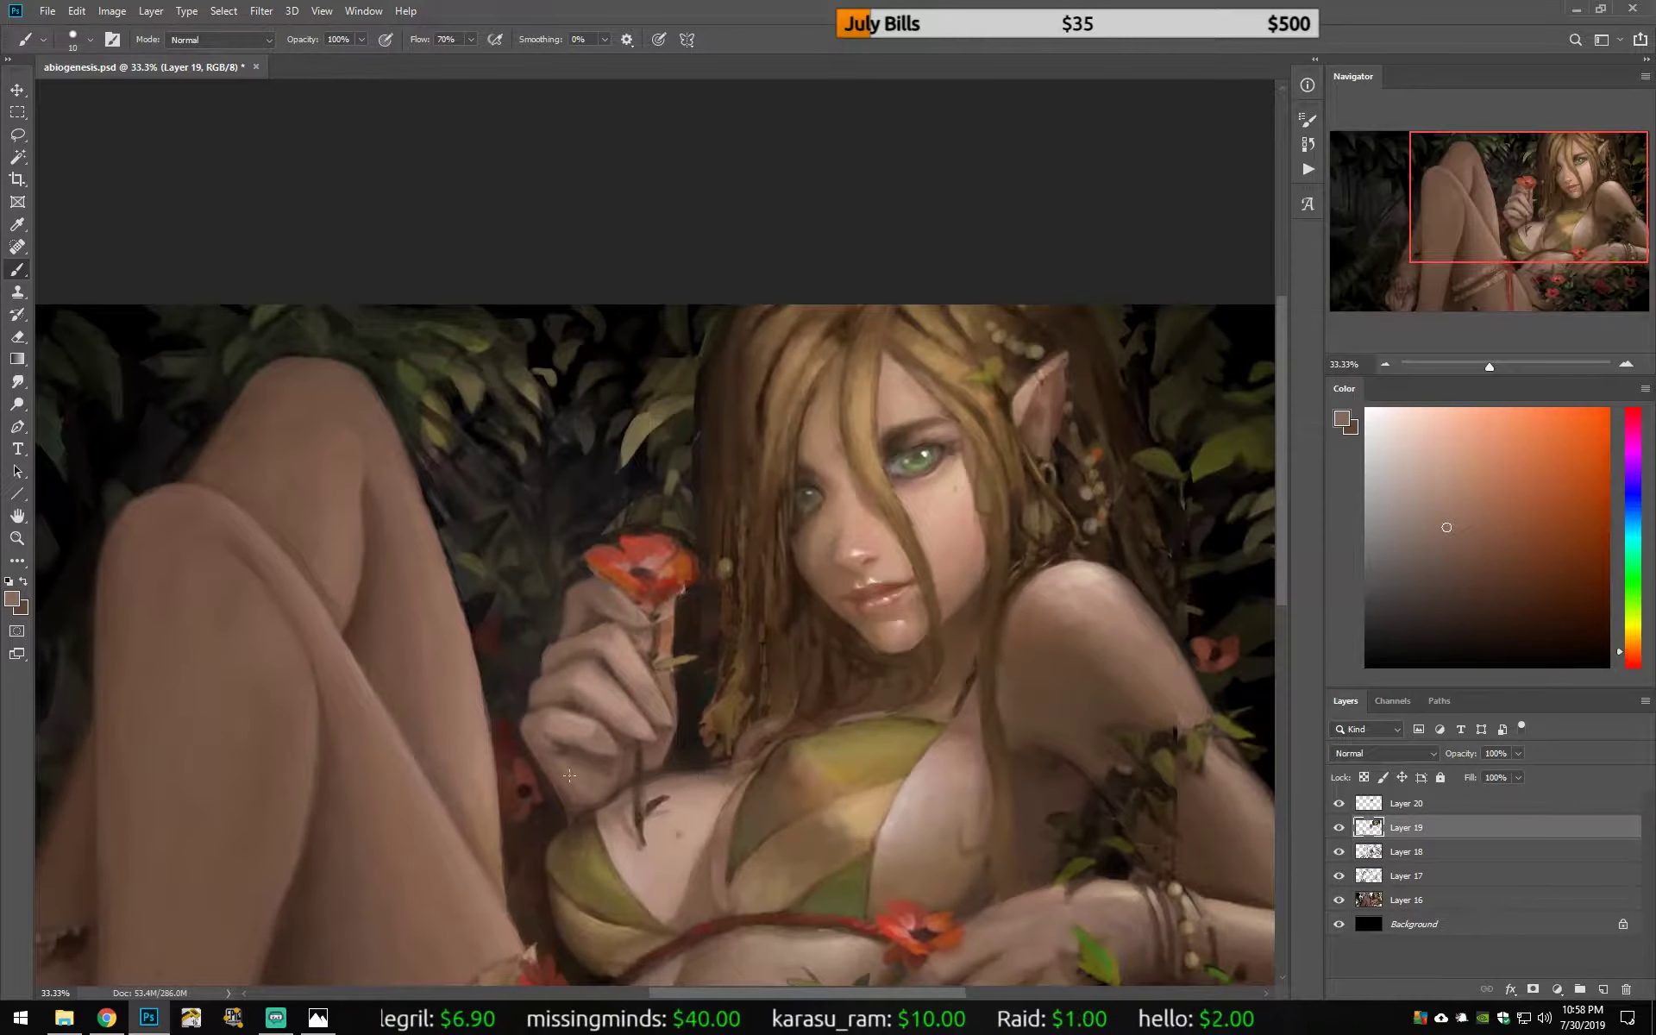
{"action": "left_click_drag", "start_coordinate": [553, 770], "coordinate": [648, 628]}
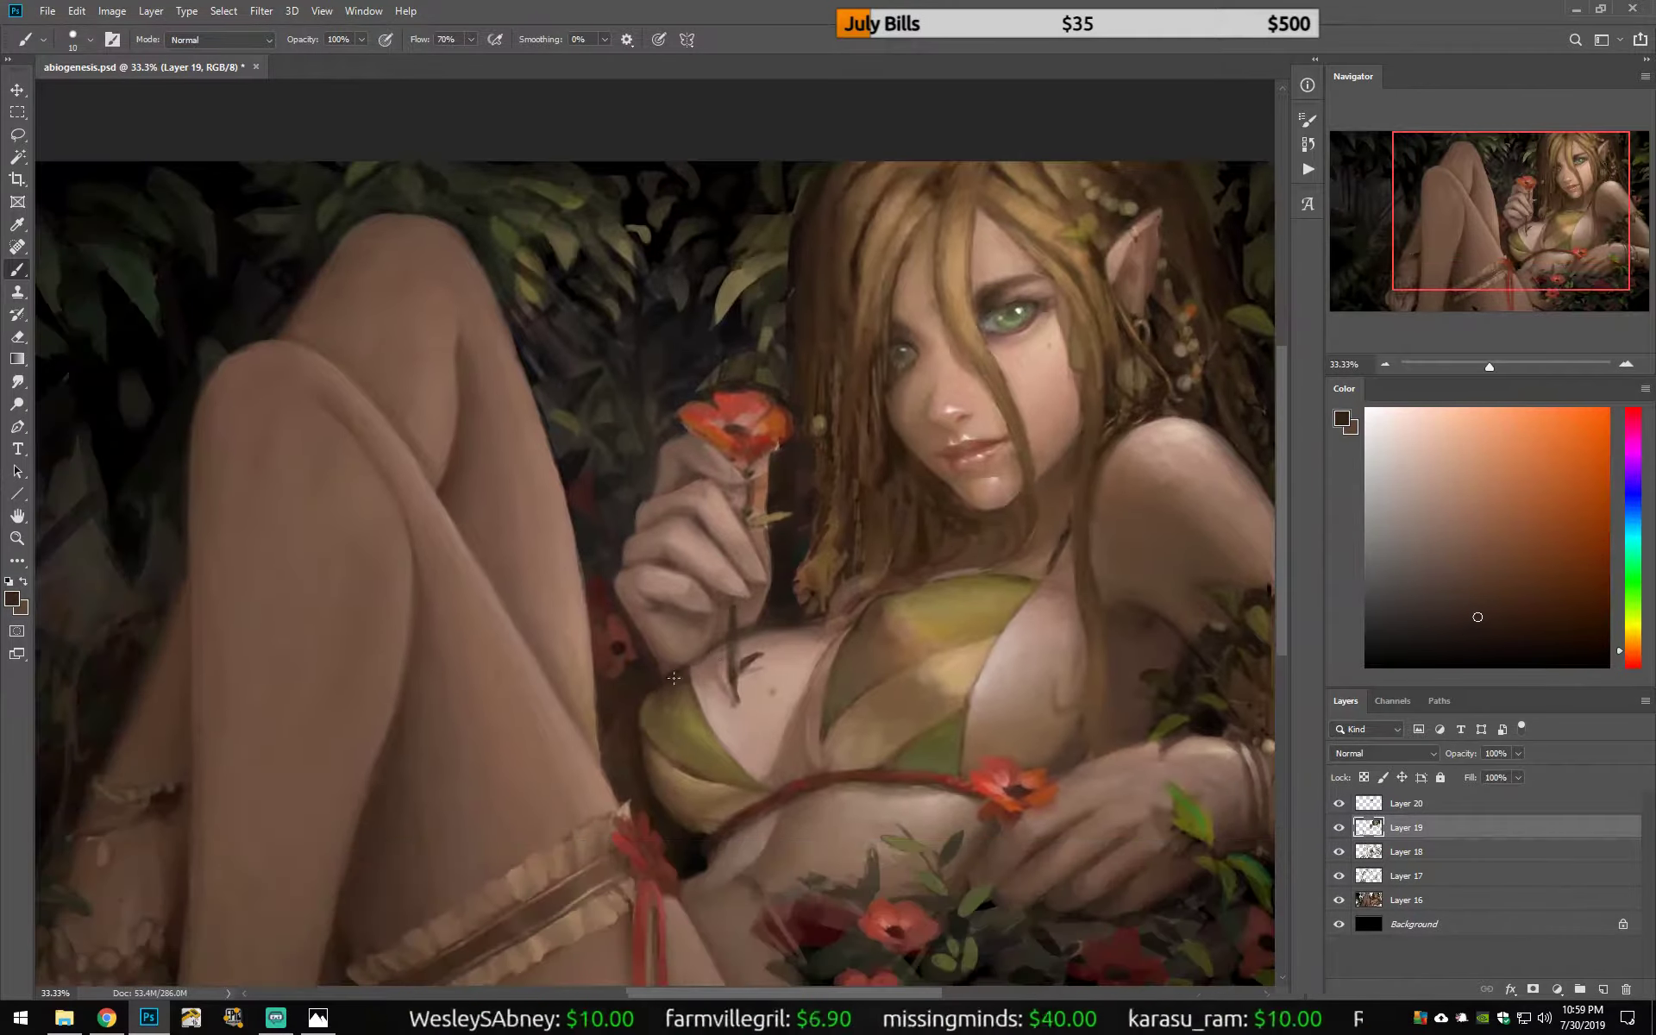
{"action": "left_click", "coordinate": [673, 677], "text": "alt"}
{"action": "left_click", "coordinate": [643, 714], "text": "alt"}
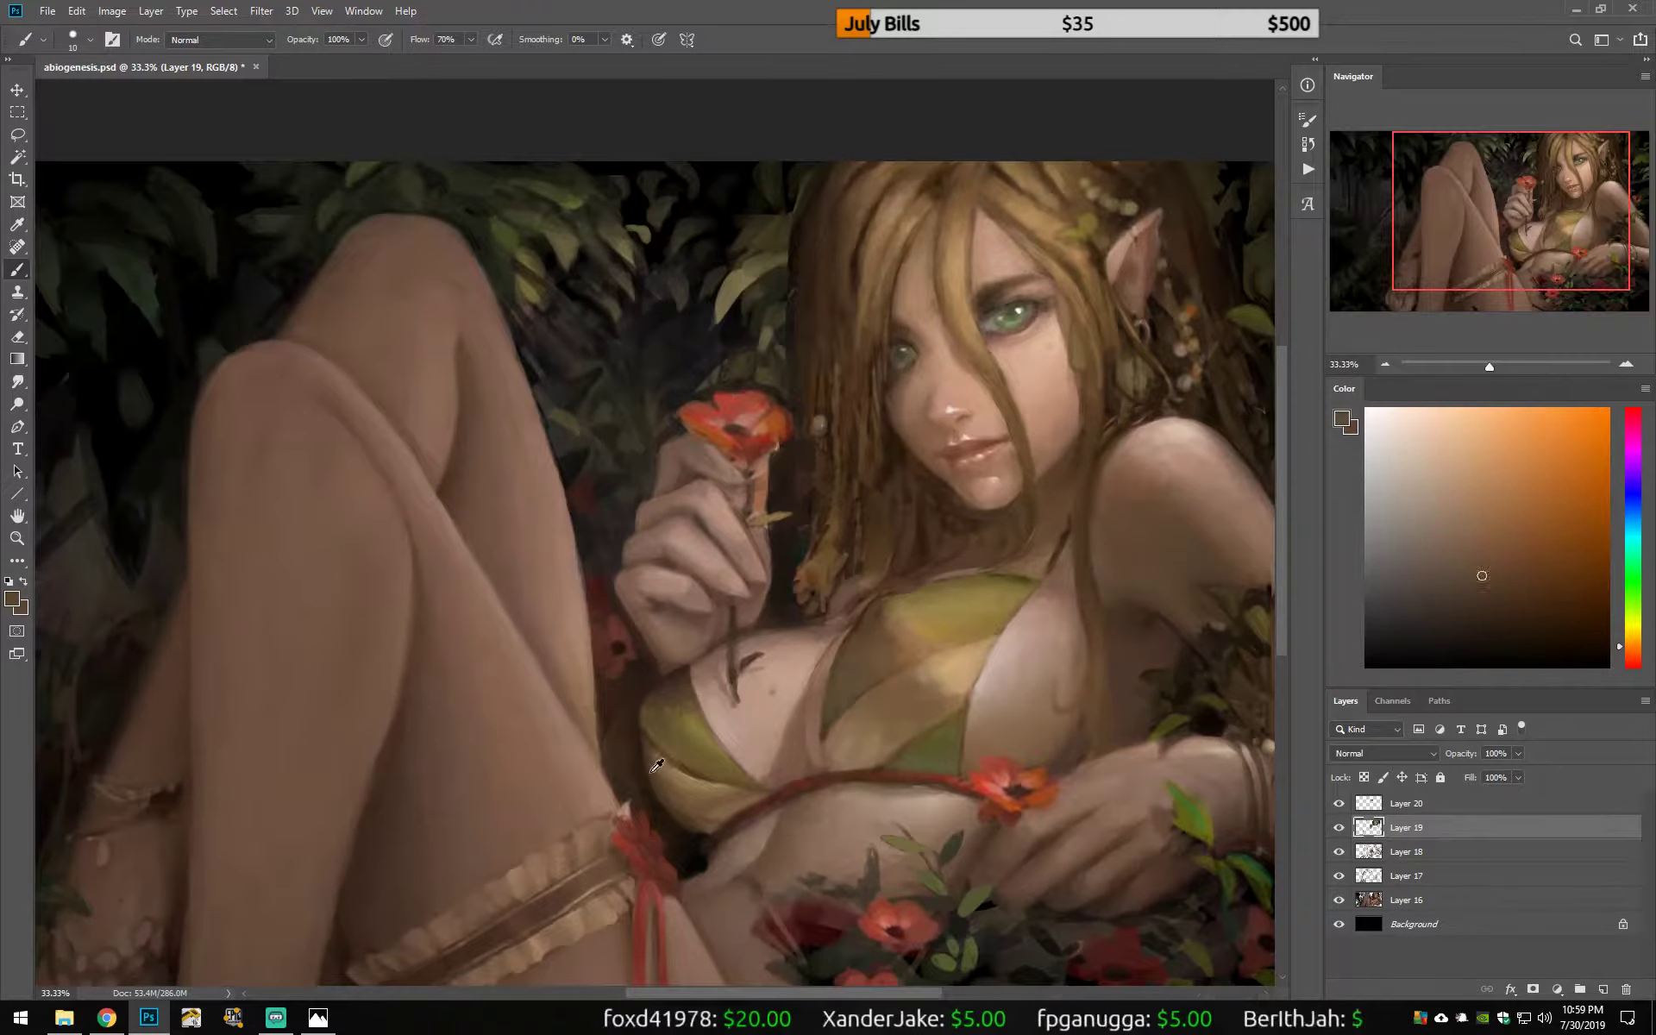
{"action": "left_click", "coordinate": [697, 817], "text": "alt"}
{"action": "left_click", "coordinate": [686, 824], "text": "alt"}
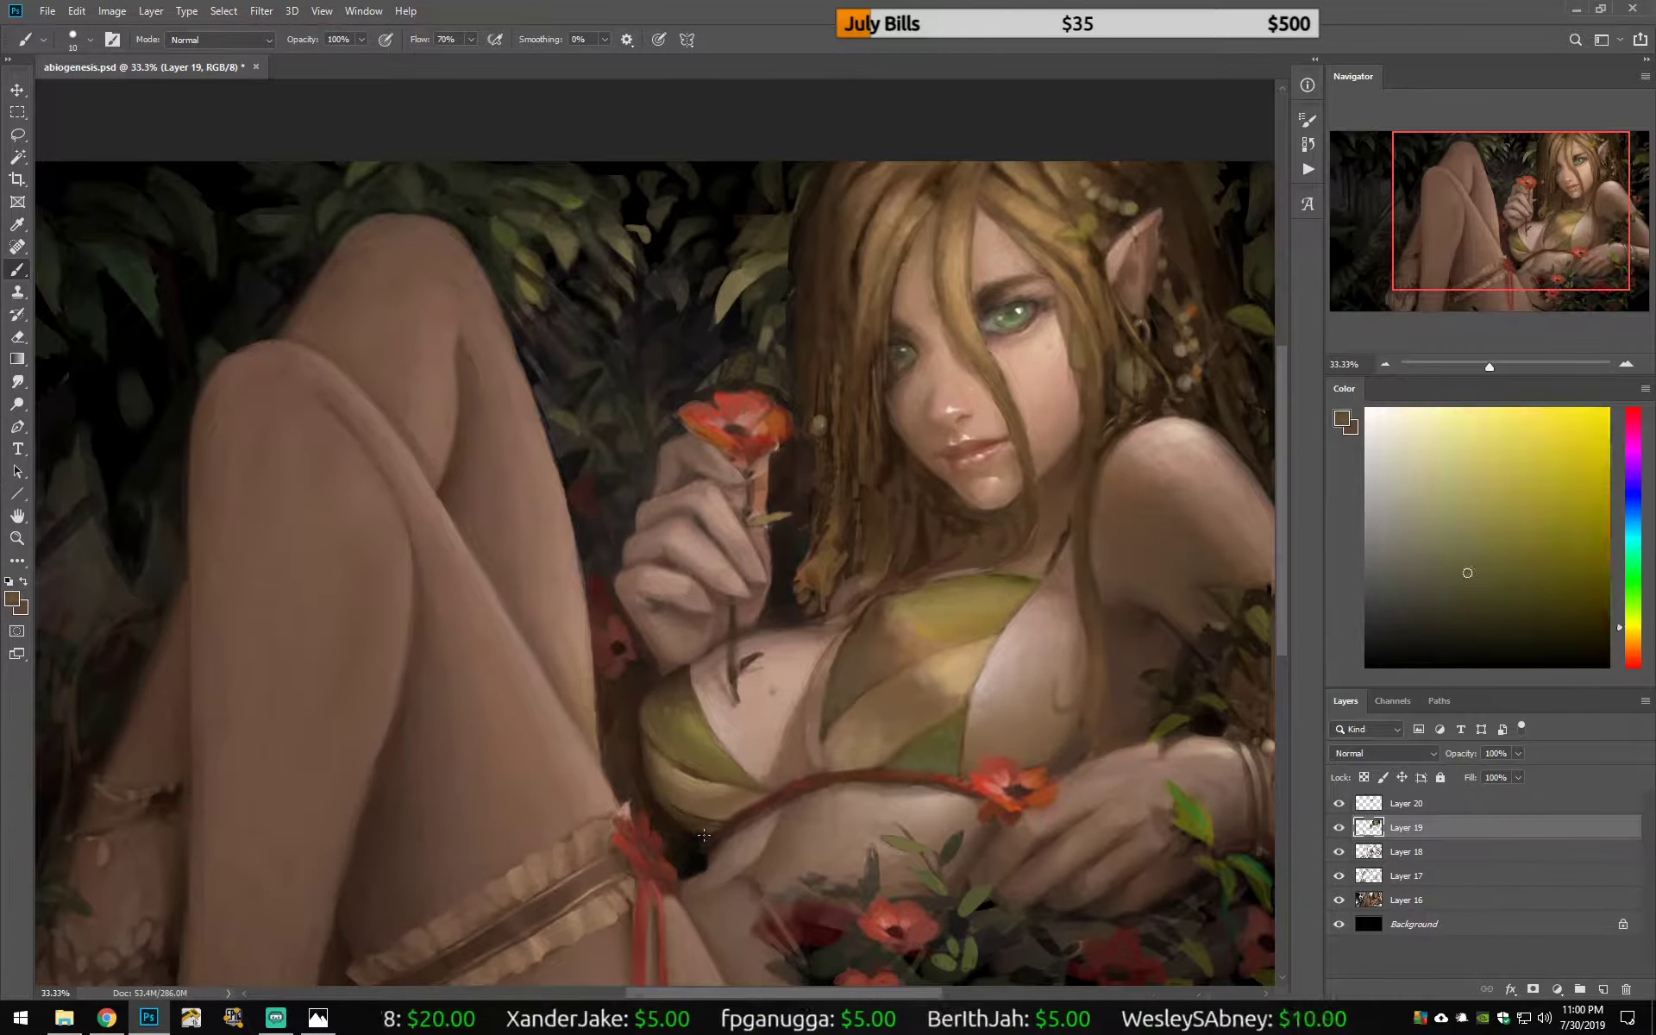
{"action": "left_click", "coordinate": [685, 884], "text": "alt"}
Step: Sample warm and light skin browns from the arm and shoulder for the forearm by the waist flower
{"action": "left_click_drag", "start_coordinate": [1269, 655], "coordinate": [994, 585]}
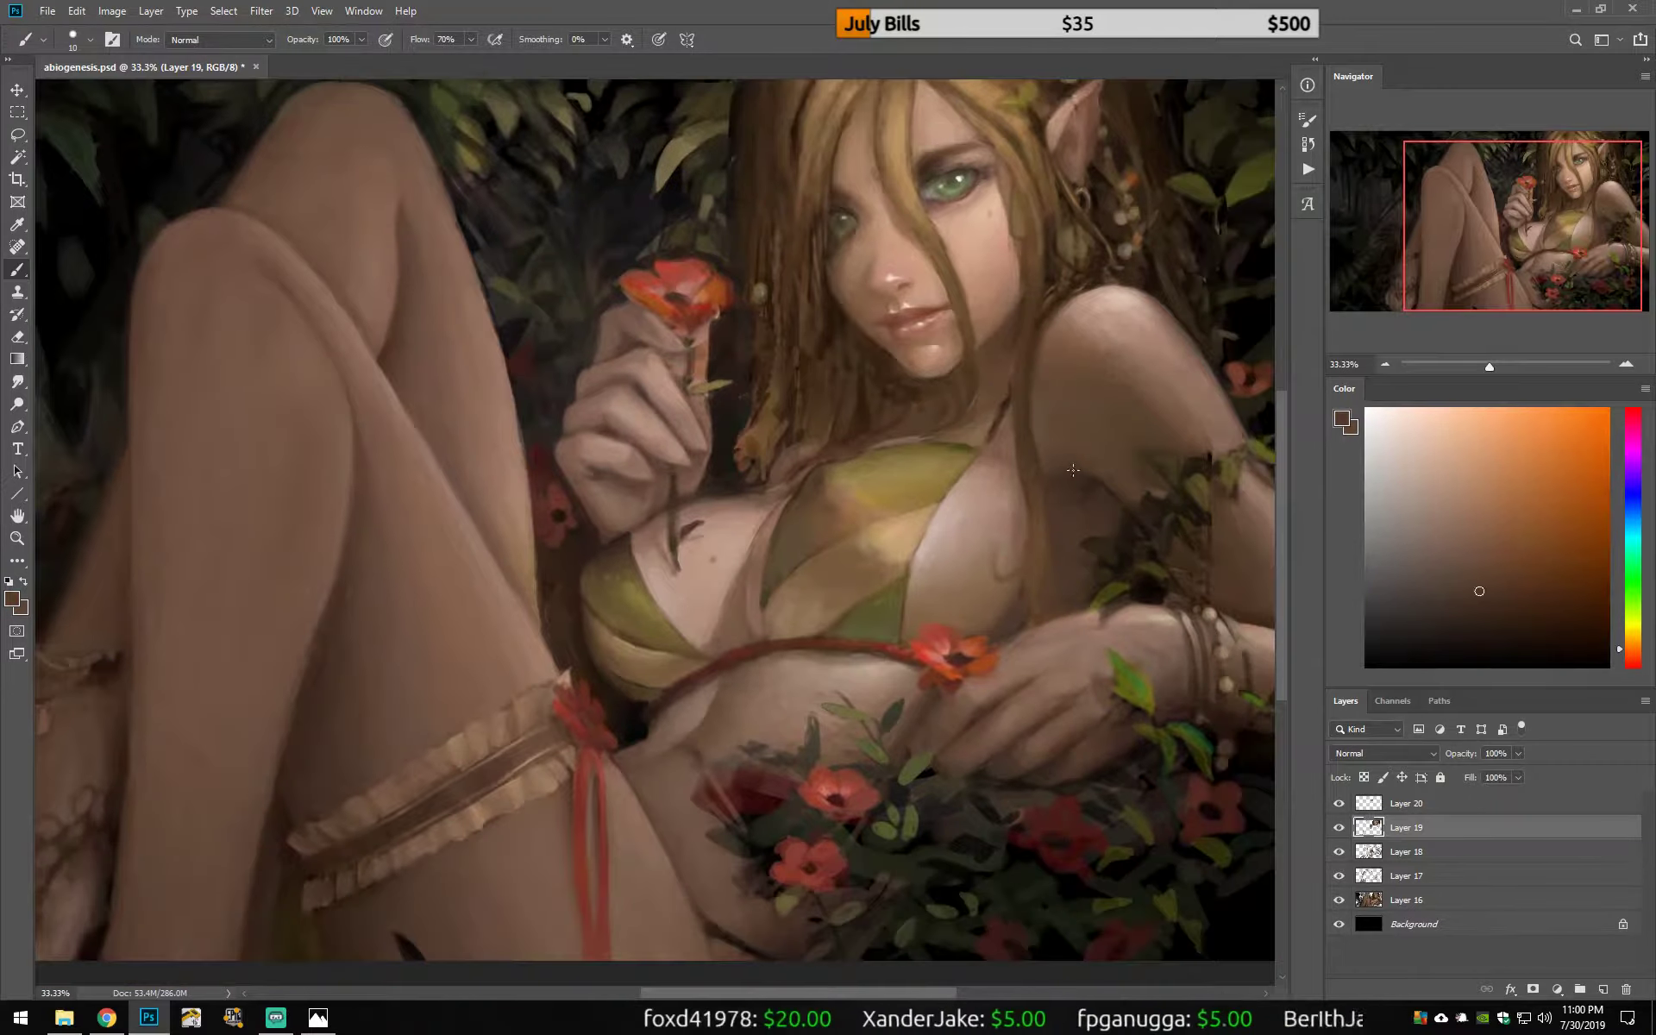
{"action": "left_click", "coordinate": [1005, 625], "text": "alt"}
{"action": "left_click", "coordinate": [1029, 623], "text": "alt"}
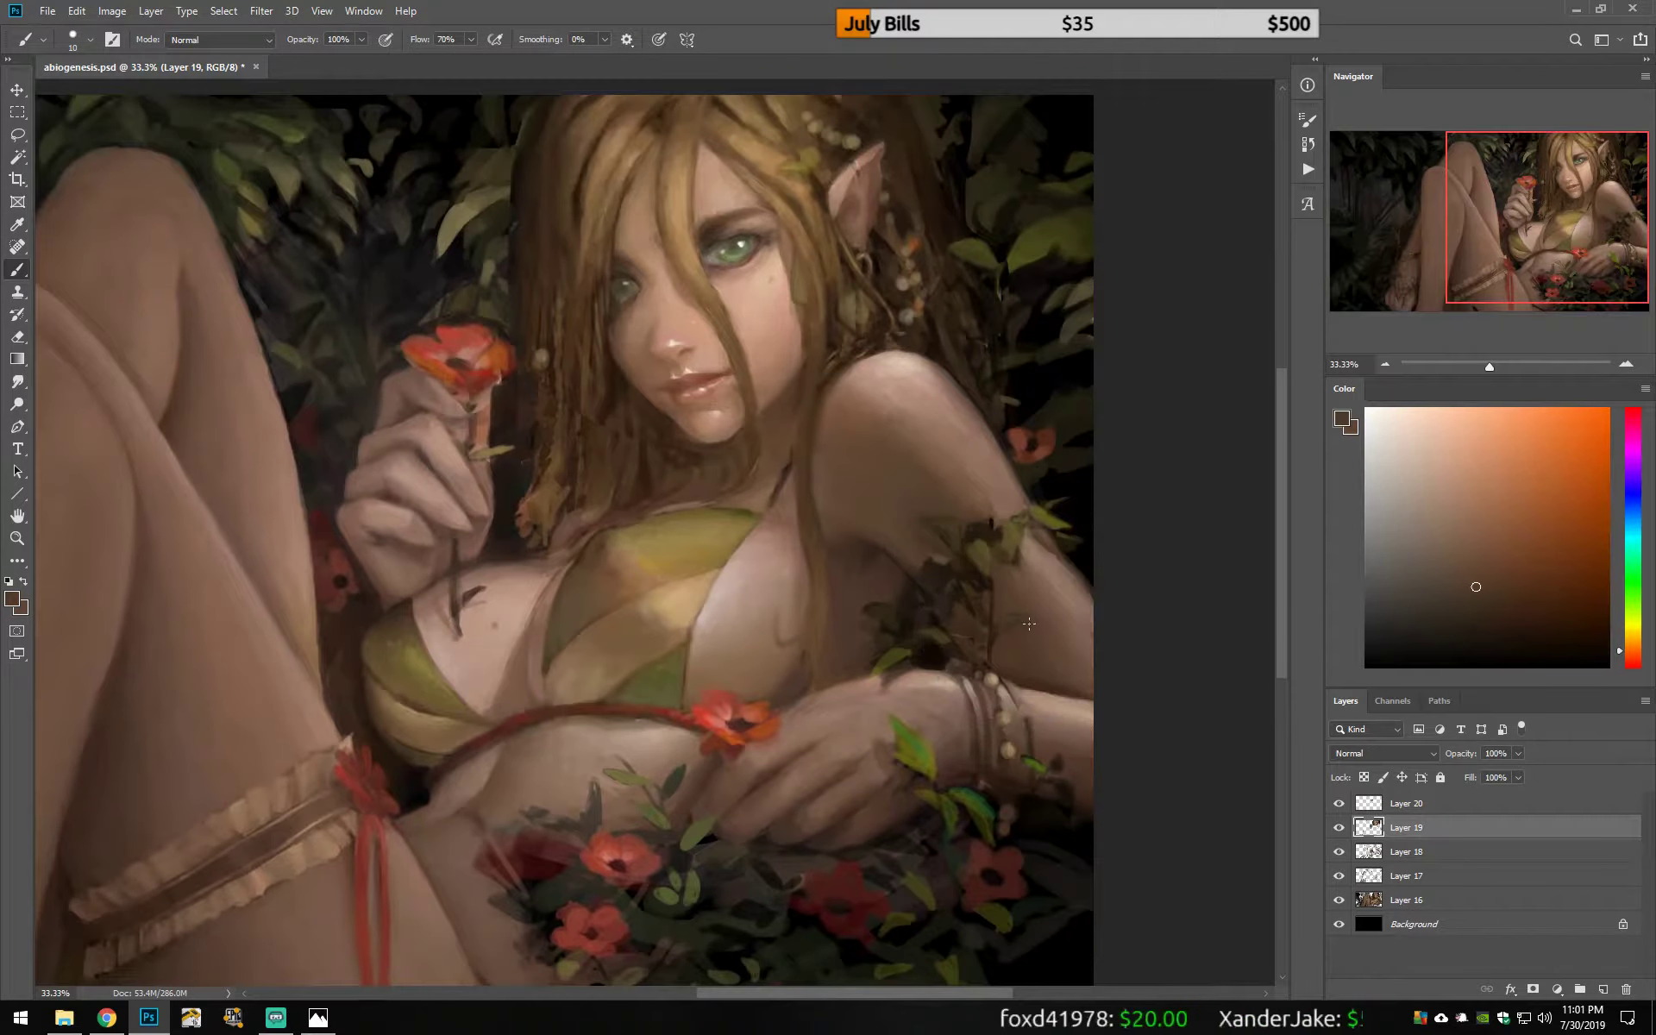
{"action": "left_click", "coordinate": [1045, 623], "text": "alt"}
{"action": "left_click", "coordinate": [866, 672], "text": "alt"}
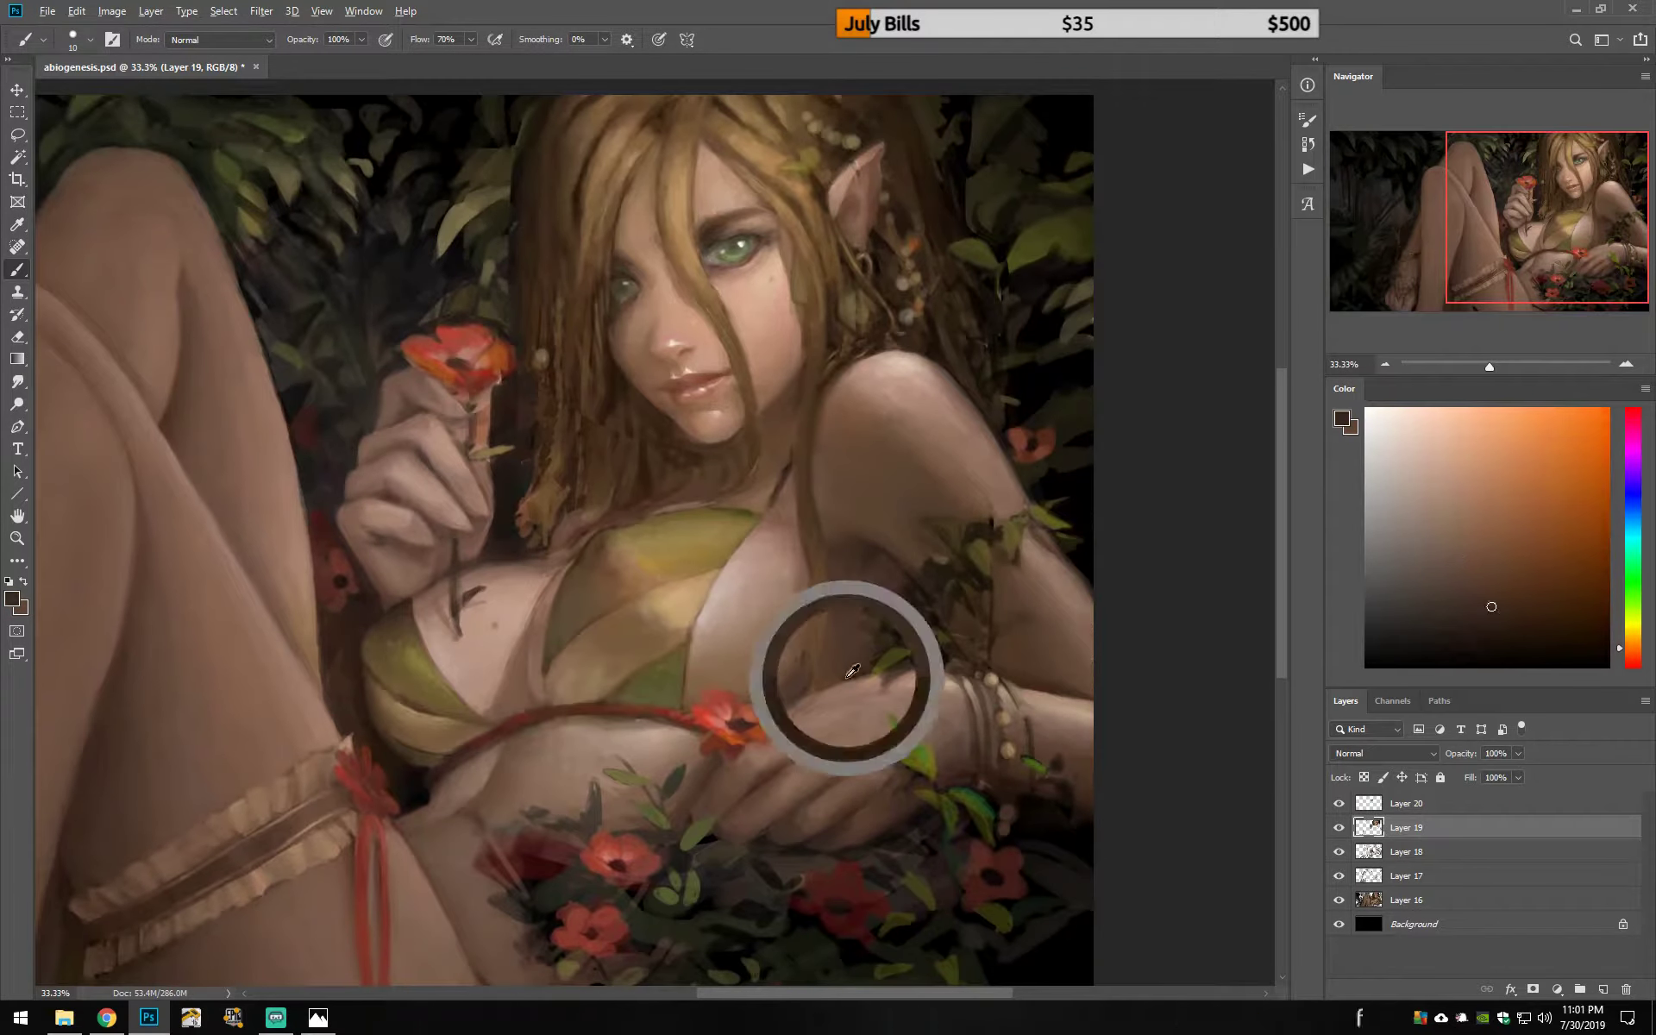
{"action": "left_click", "coordinate": [788, 734], "text": "alt"}
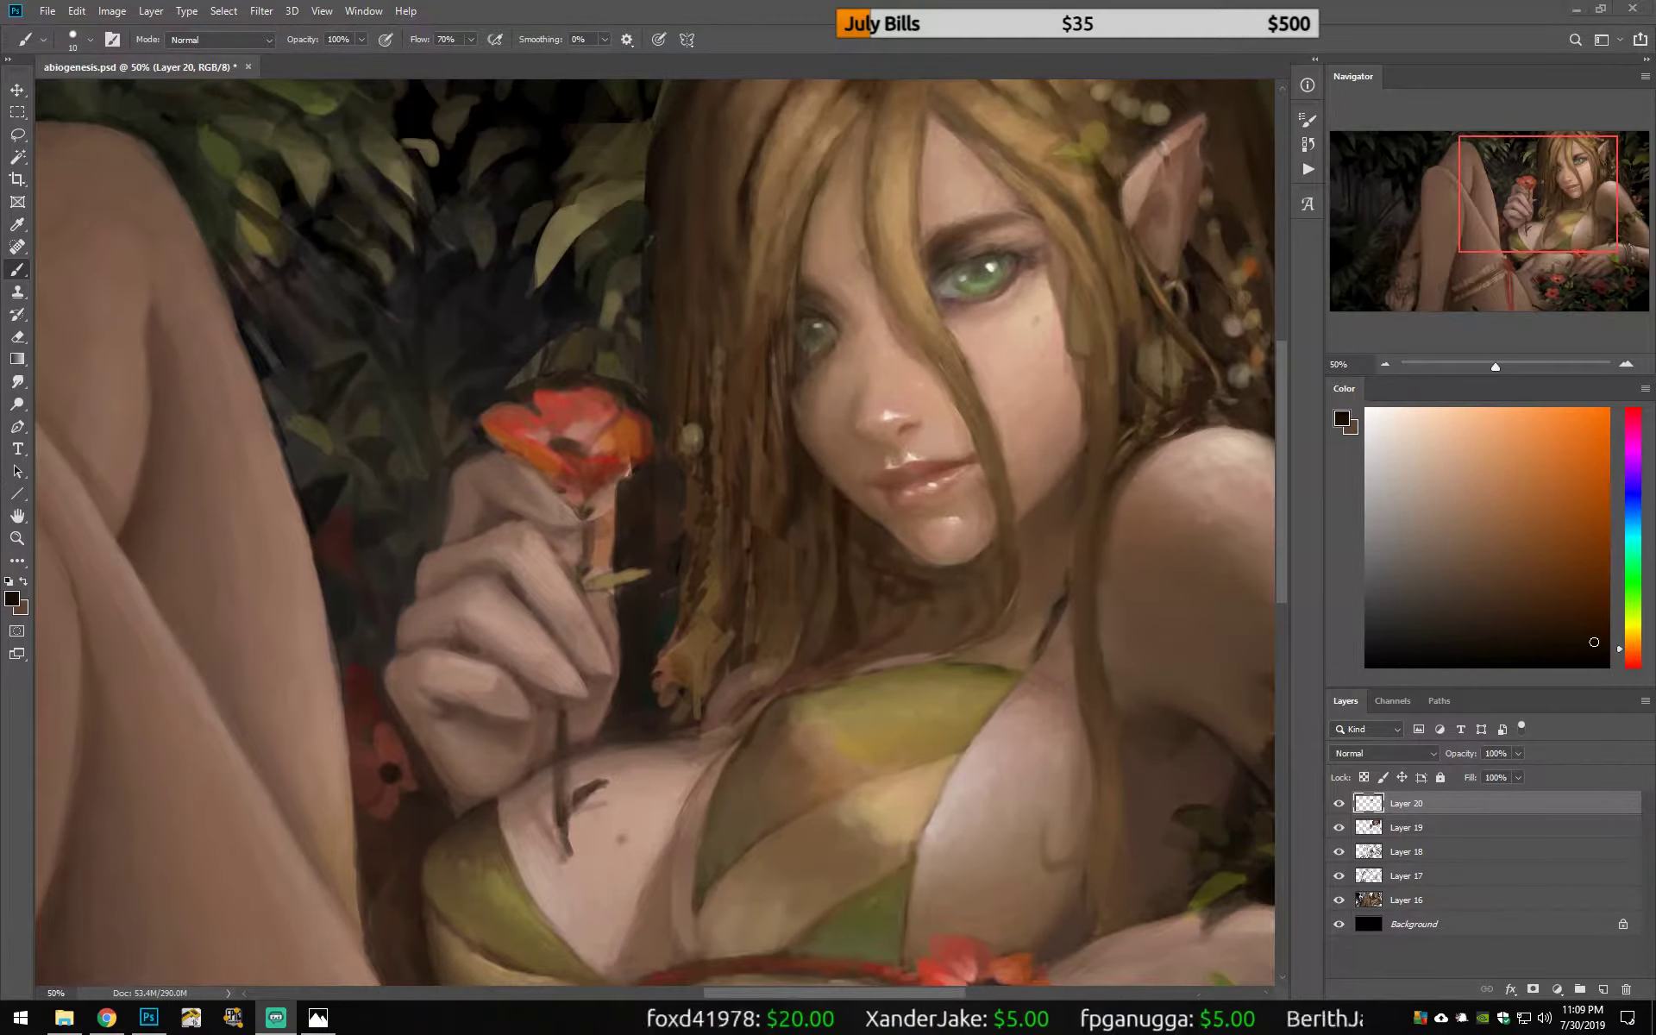
Step: Paint a dark reddish-brown stroke along the edge of the flower-holding hand
{"action": "left_click", "coordinate": [832, 537], "text": "alt"}
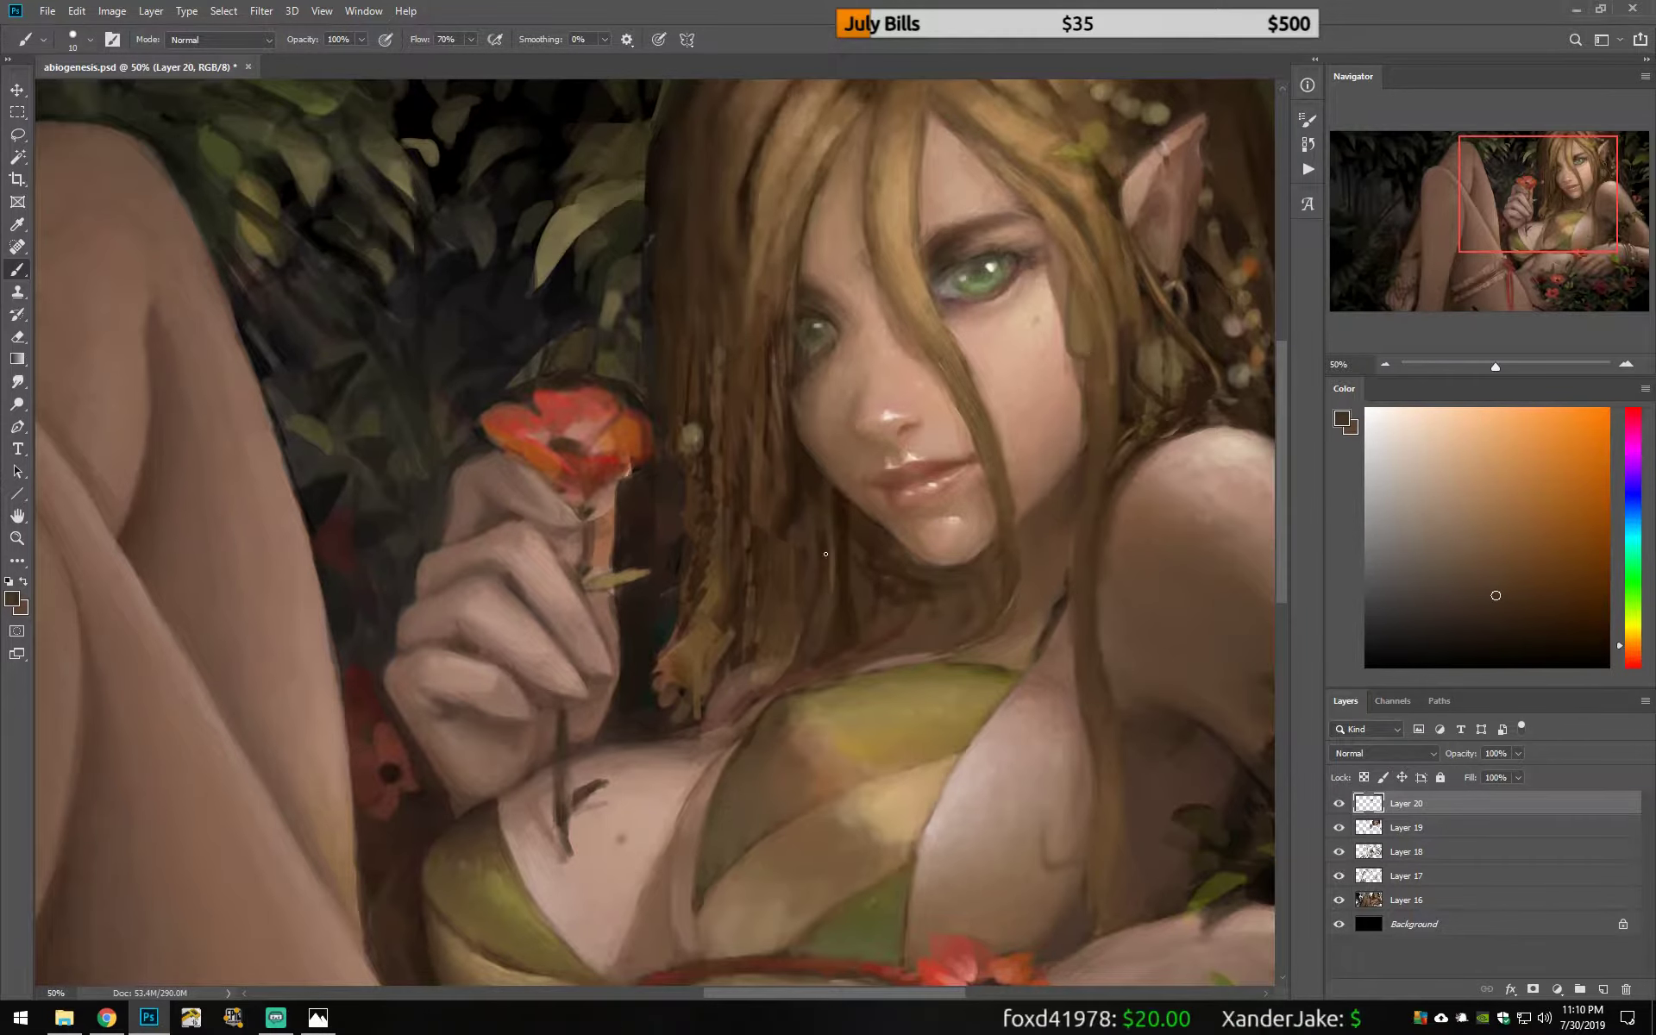
{"action": "left_click", "coordinate": [810, 499], "text": "alt"}
{"action": "left_click", "coordinate": [809, 511], "text": "alt"}
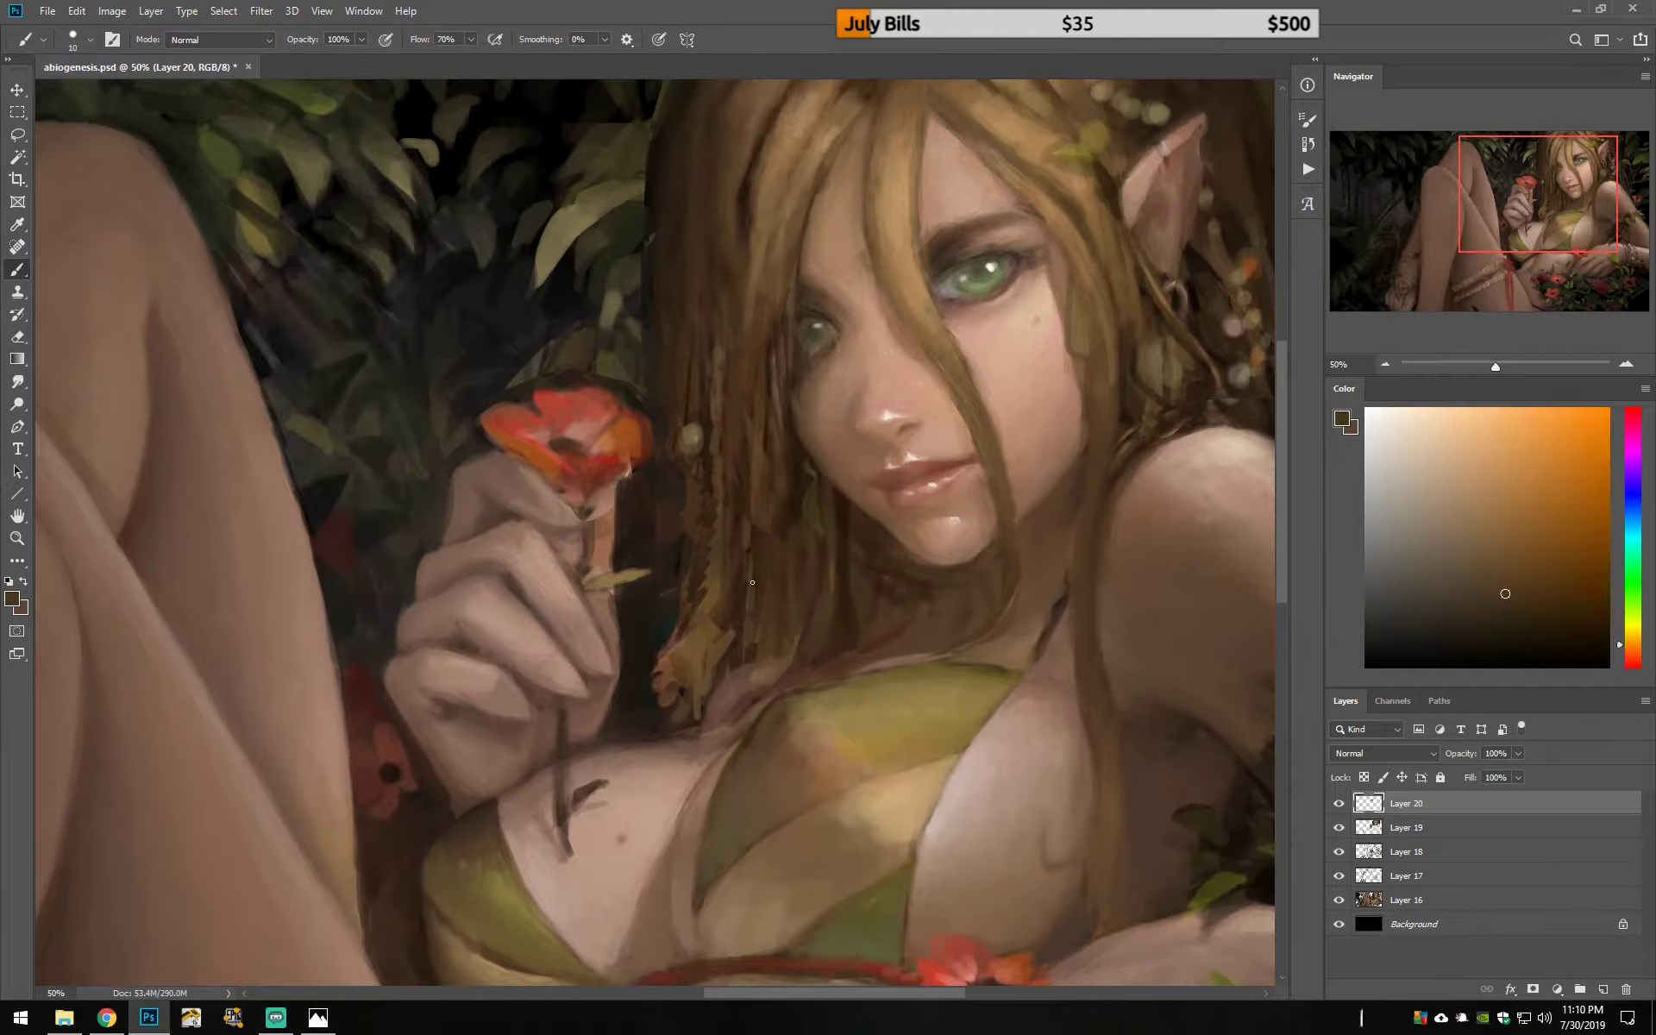
{"action": "left_click", "coordinate": [453, 526], "text": "alt"}
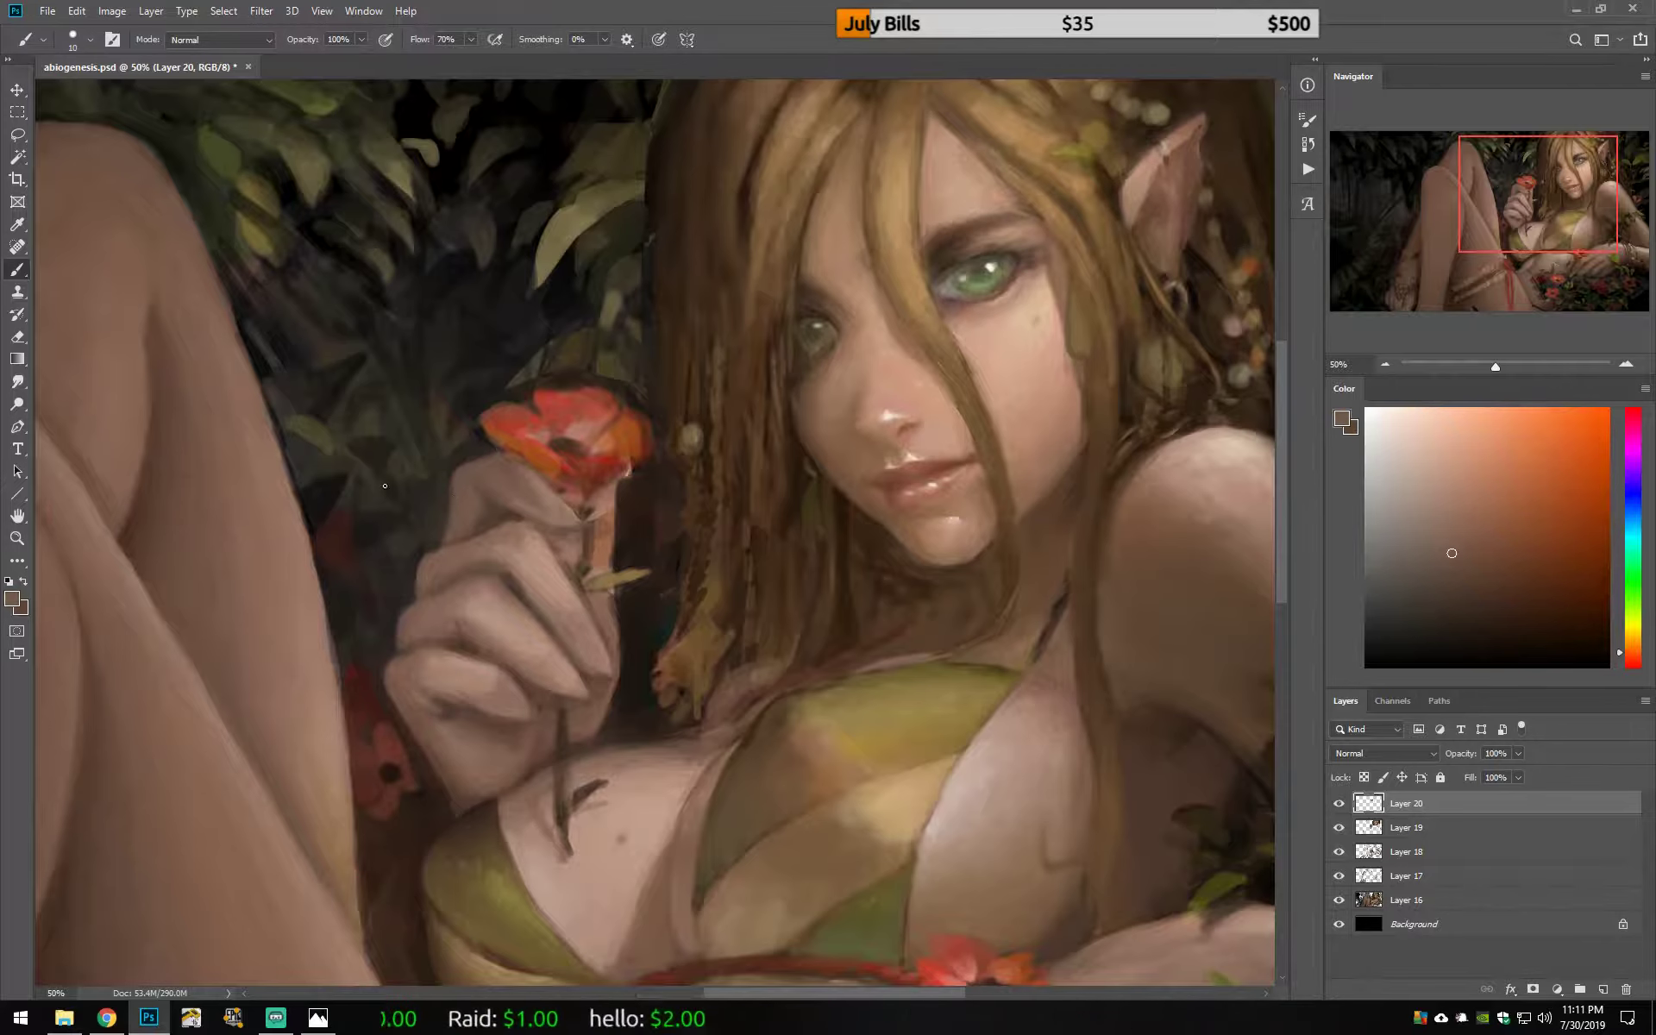
{"action": "left_click_drag", "start_coordinate": [446, 483], "coordinate": [449, 520]}
{"action": "left_click", "coordinate": [455, 530], "text": "alt"}
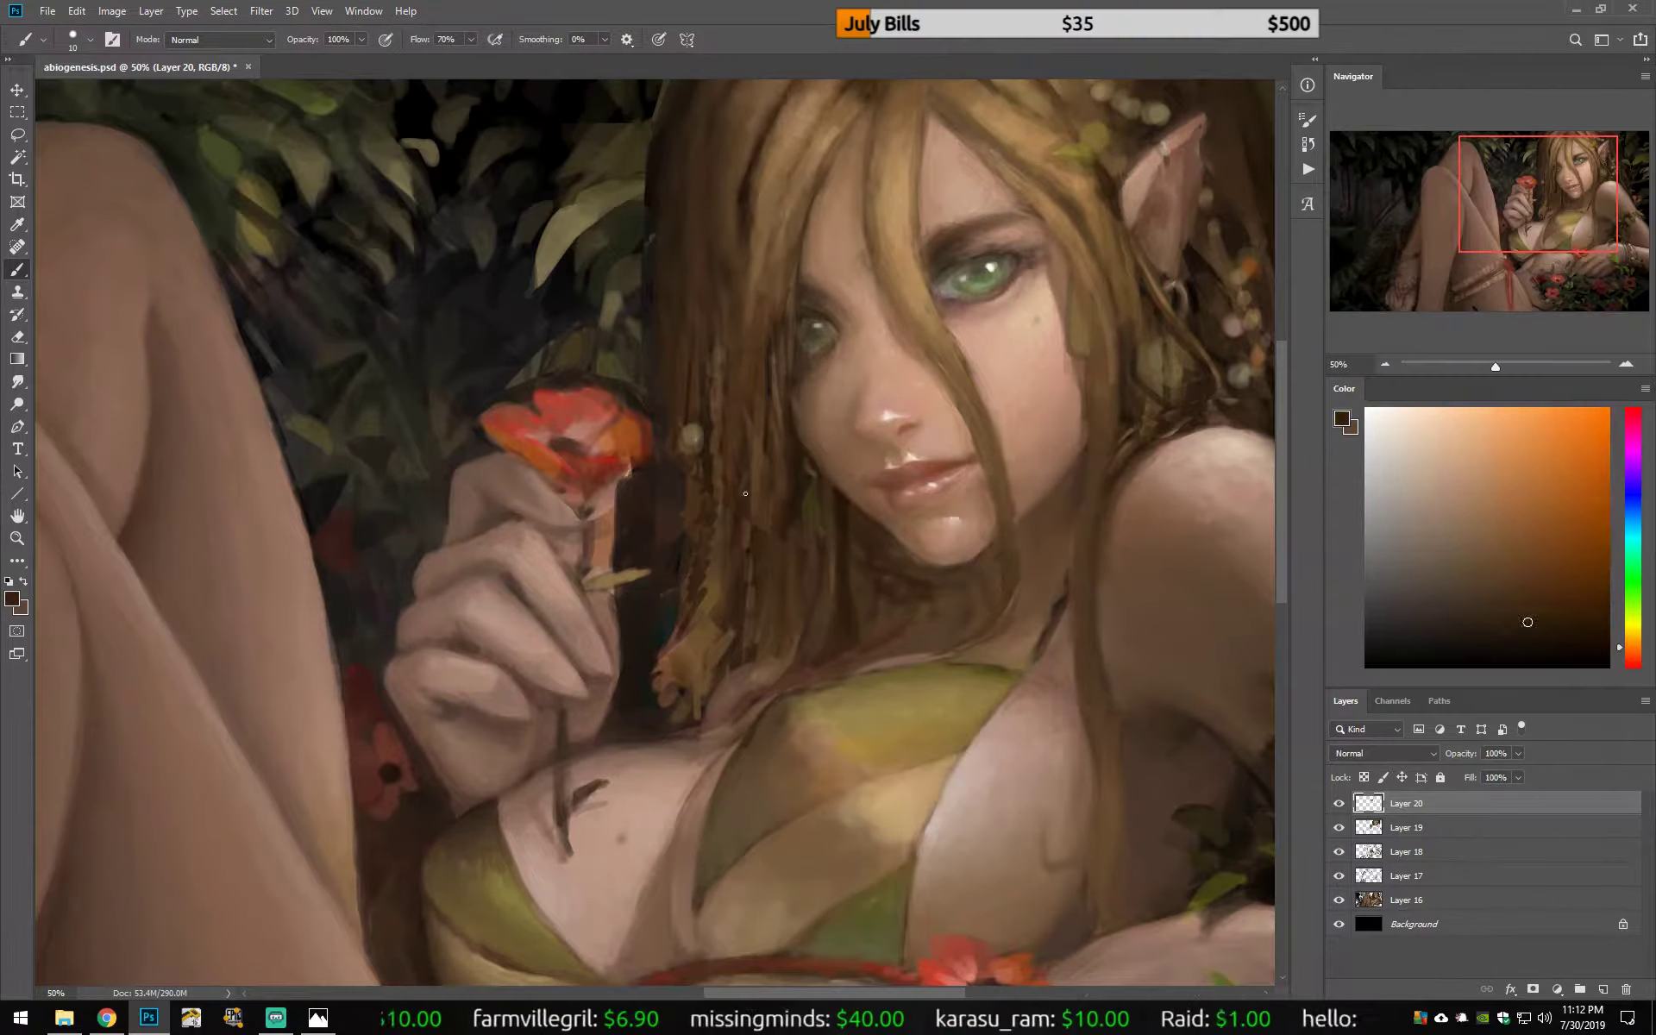
Step: Add a lighter brown stroke into the hair strands beside the hand
{"action": "left_click", "coordinate": [722, 595], "text": "alt"}
{"action": "left_click", "coordinate": [723, 621], "text": "alt"}
{"action": "left_click_drag", "start_coordinate": [759, 518], "coordinate": [754, 604]}
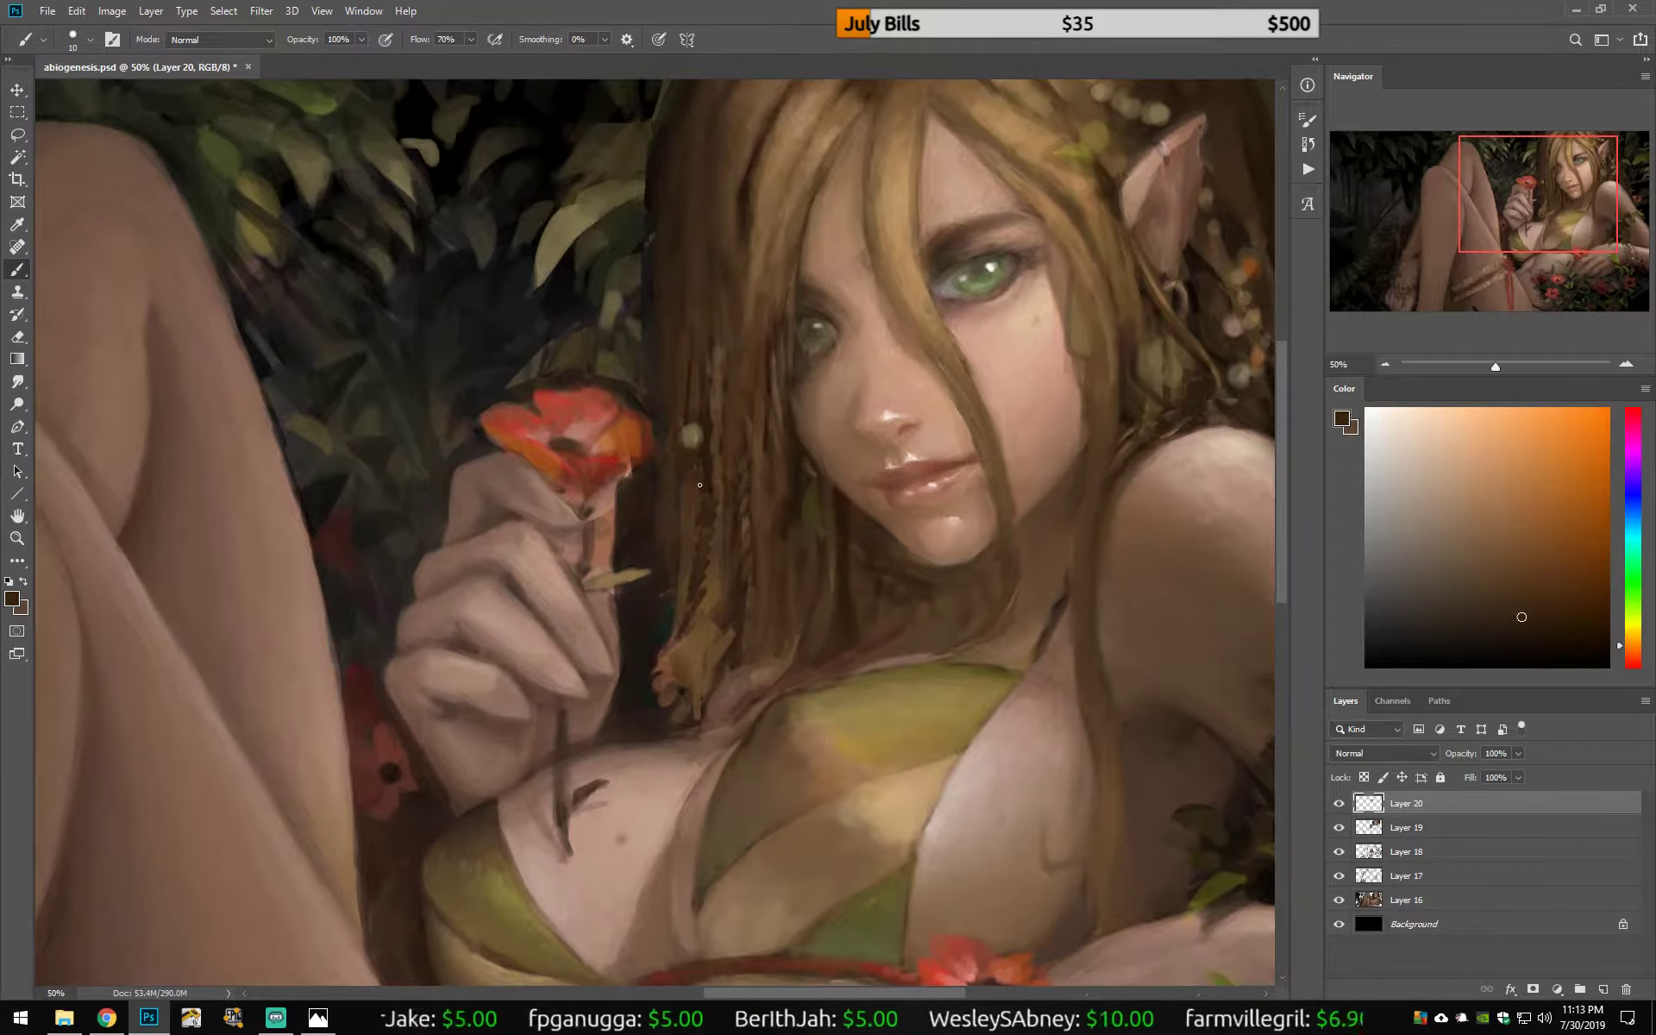
{"action": "left_click", "coordinate": [697, 586], "text": "alt"}
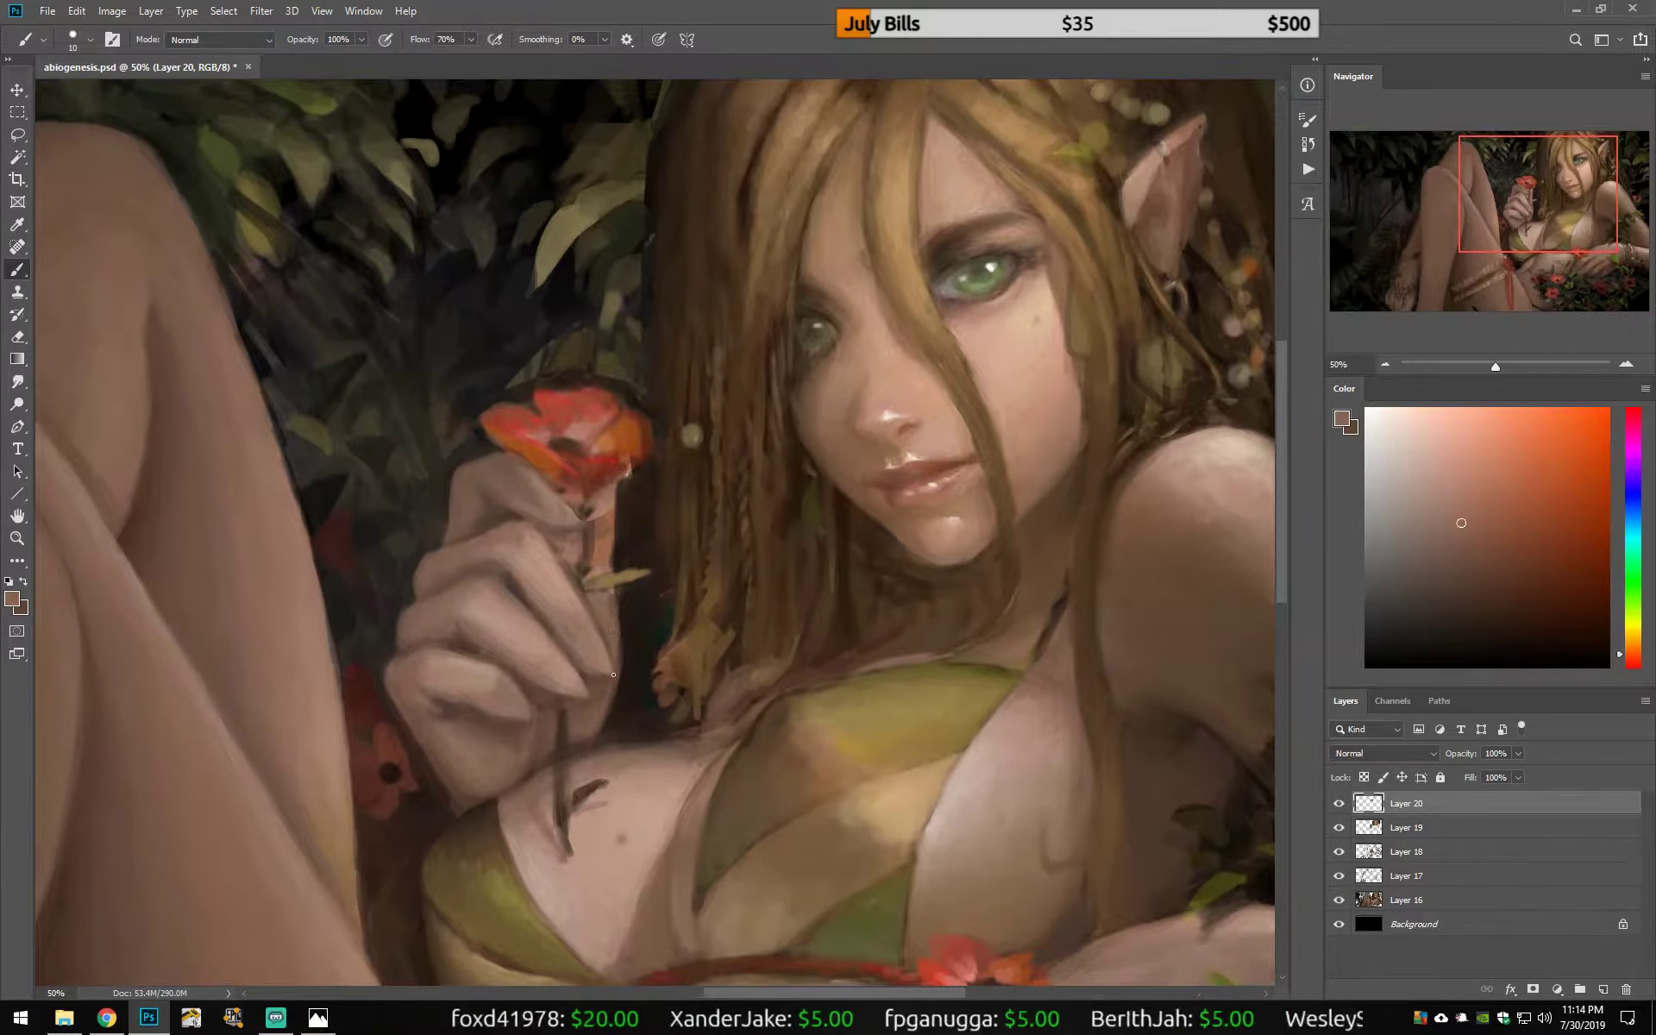
Step: Paint lighter pinkish-brown strokes along the flower stem, then mirror the canvas horizontally
{"action": "left_click_drag", "start_coordinate": [1461, 560], "coordinate": [1461, 530]}
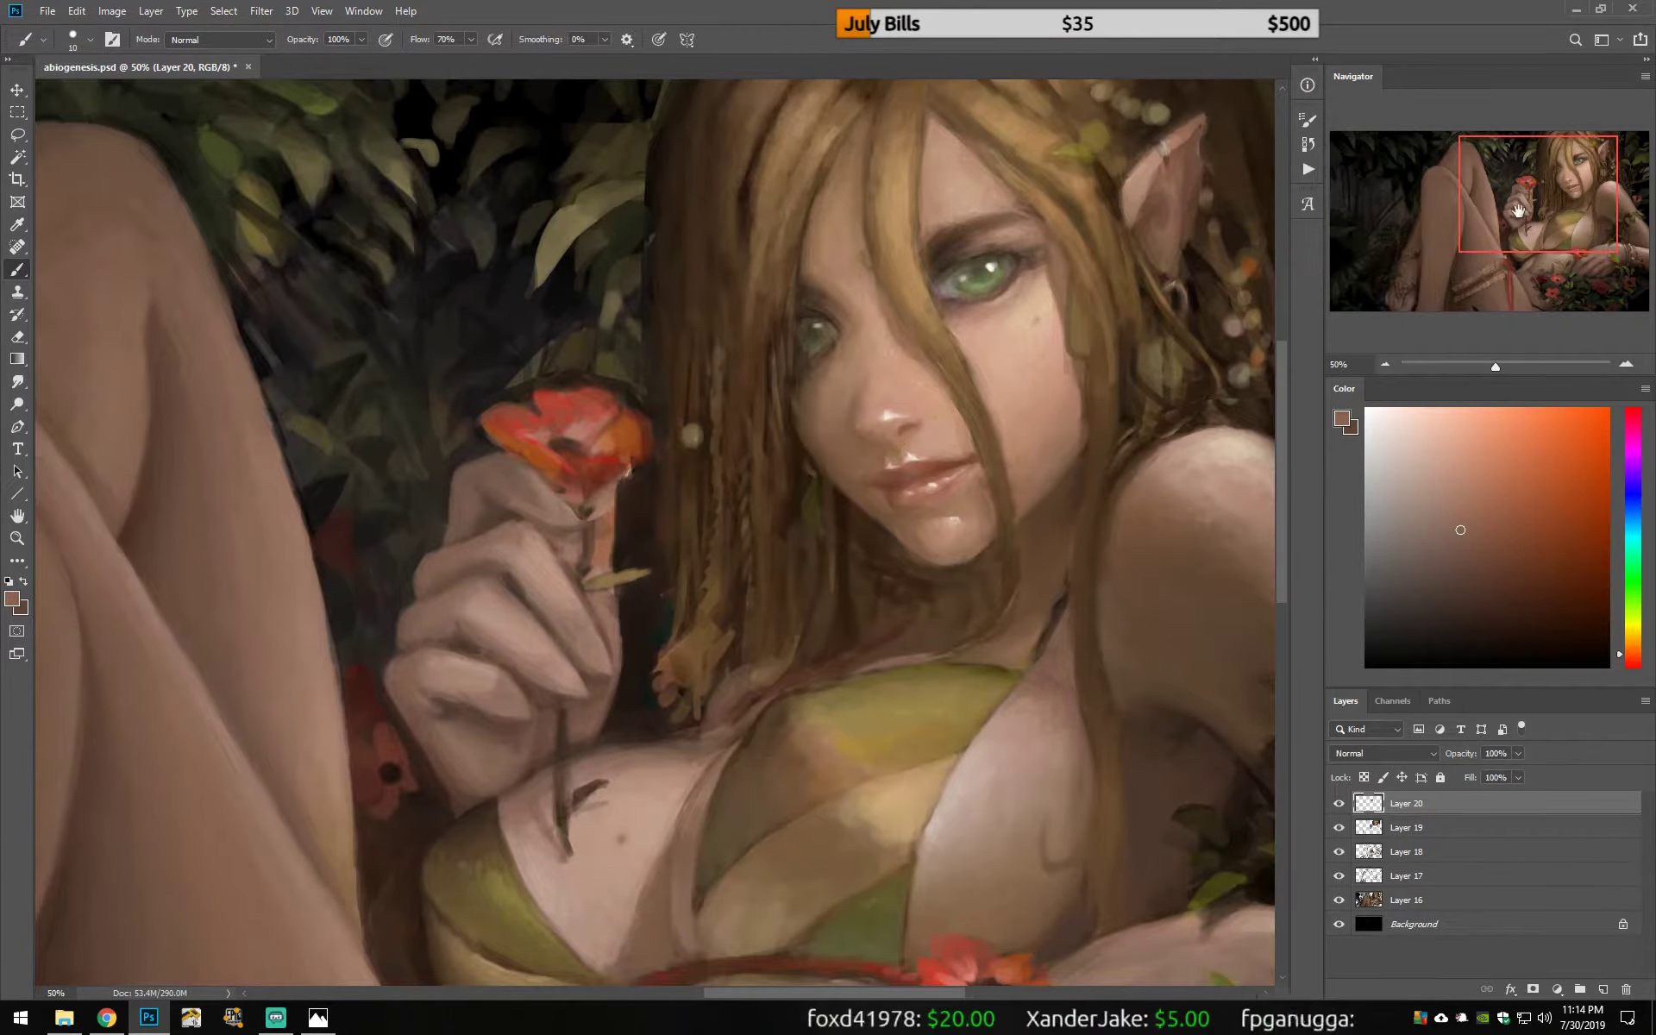
{"action": "left_click", "coordinate": [1460, 501]}
{"action": "mouse_move", "coordinate": [569, 528]}
{"action": "left_mouse_down"}
{"action": "mouse_move", "coordinate": [572, 585]}
{"action": "mouse_move", "coordinate": [583, 575]}
{"action": "left_mouse_up"}
{"action": "left_click", "coordinate": [614, 527], "text": "alt"}
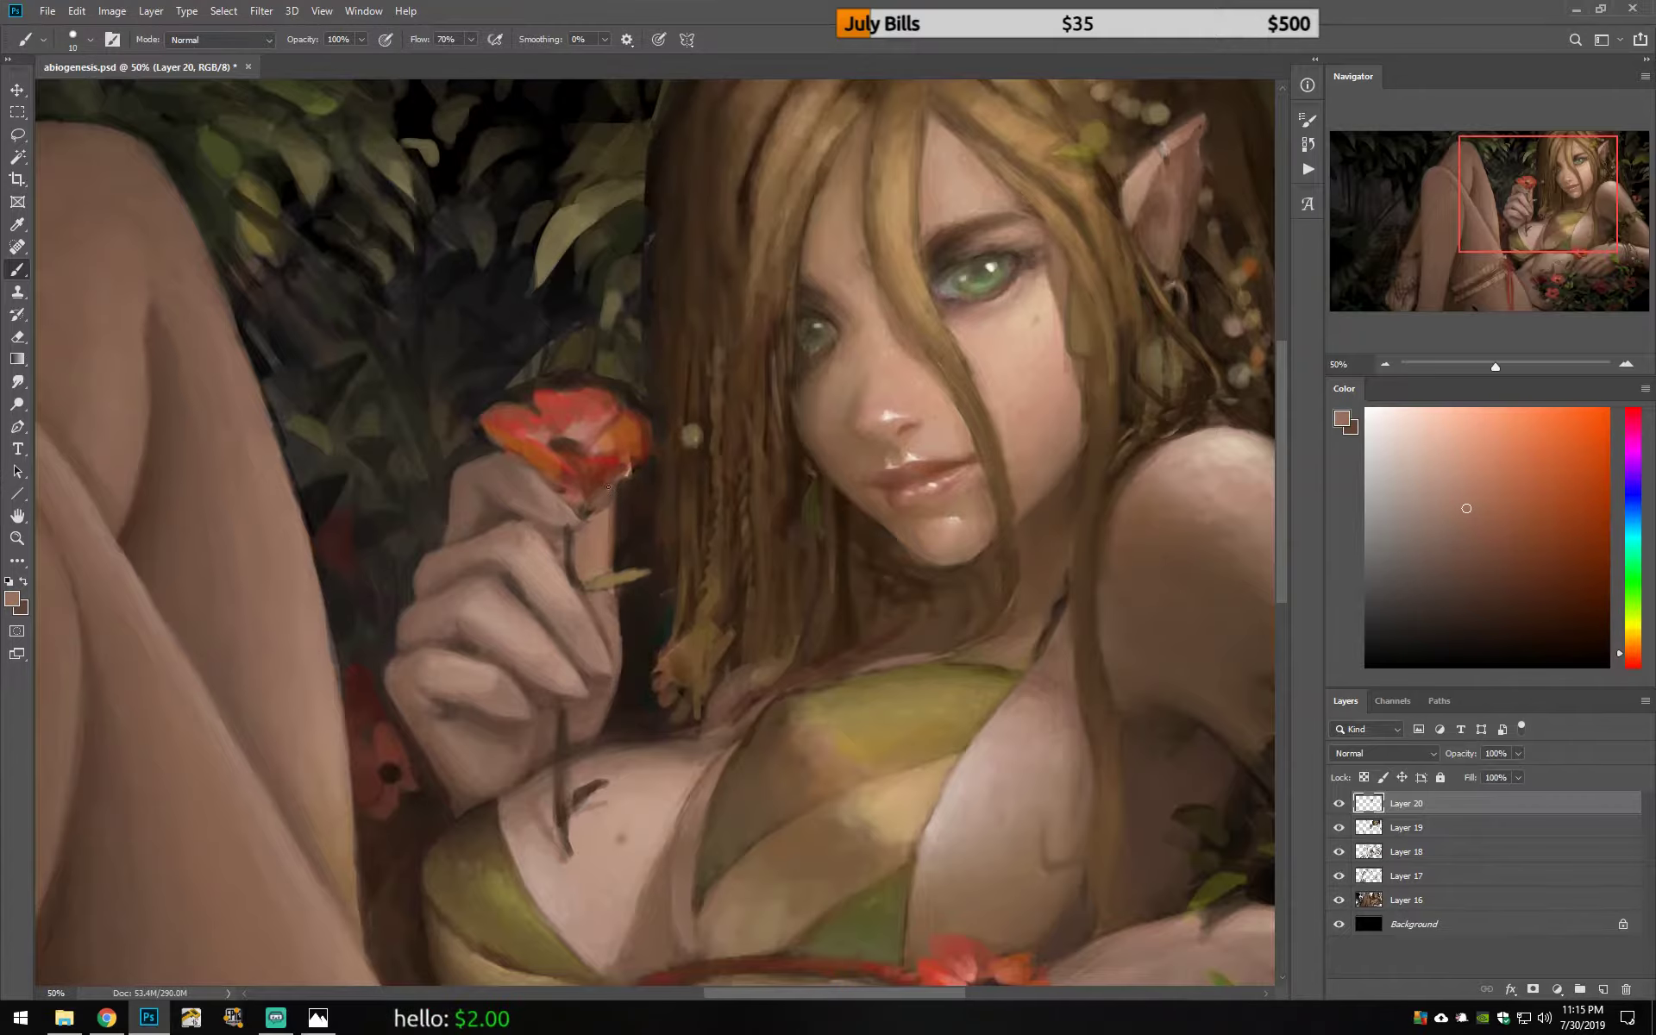
{"action": "key", "text": "ctrl+shift+h"}
Step: Sample browns and saturated oranges around the flower while mirrored, then flip the canvas back
{"action": "scroll", "coordinate": [656, 535], "scroll_direction": "left", "scroll_amount": 3}
{"action": "left_click", "coordinate": [692, 658], "text": "alt"}
{"action": "left_click", "coordinate": [678, 690], "text": "alt"}
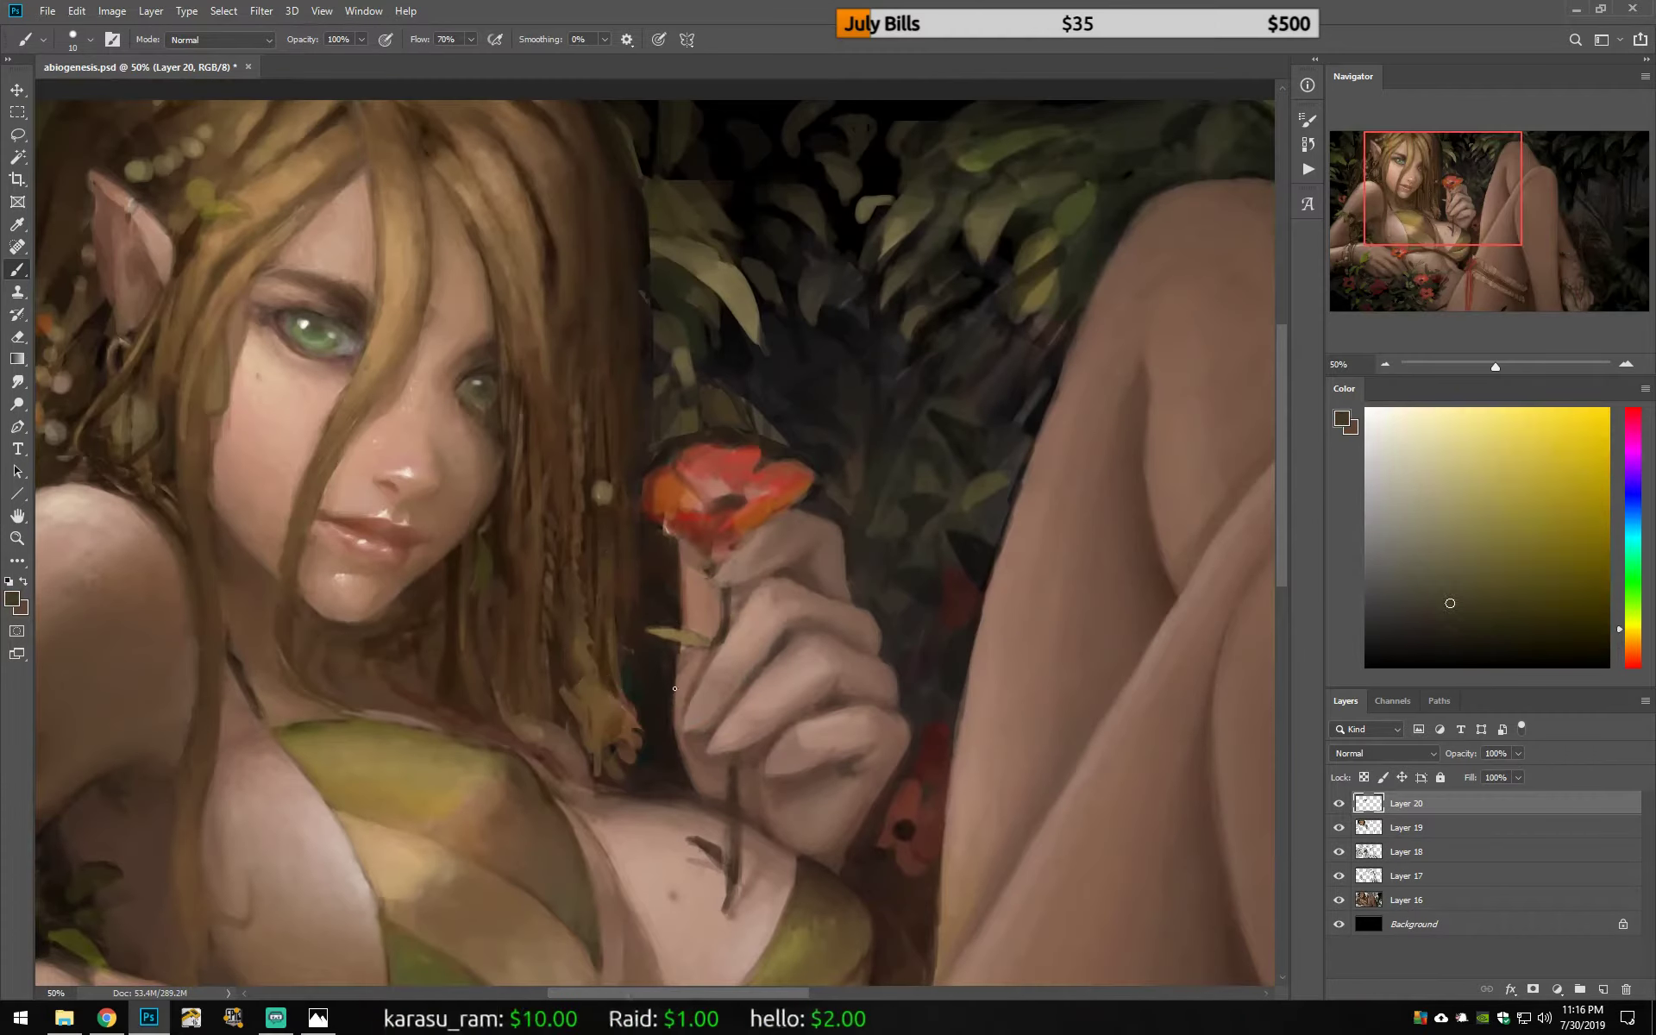
{"action": "left_click", "coordinate": [579, 695], "text": "alt"}
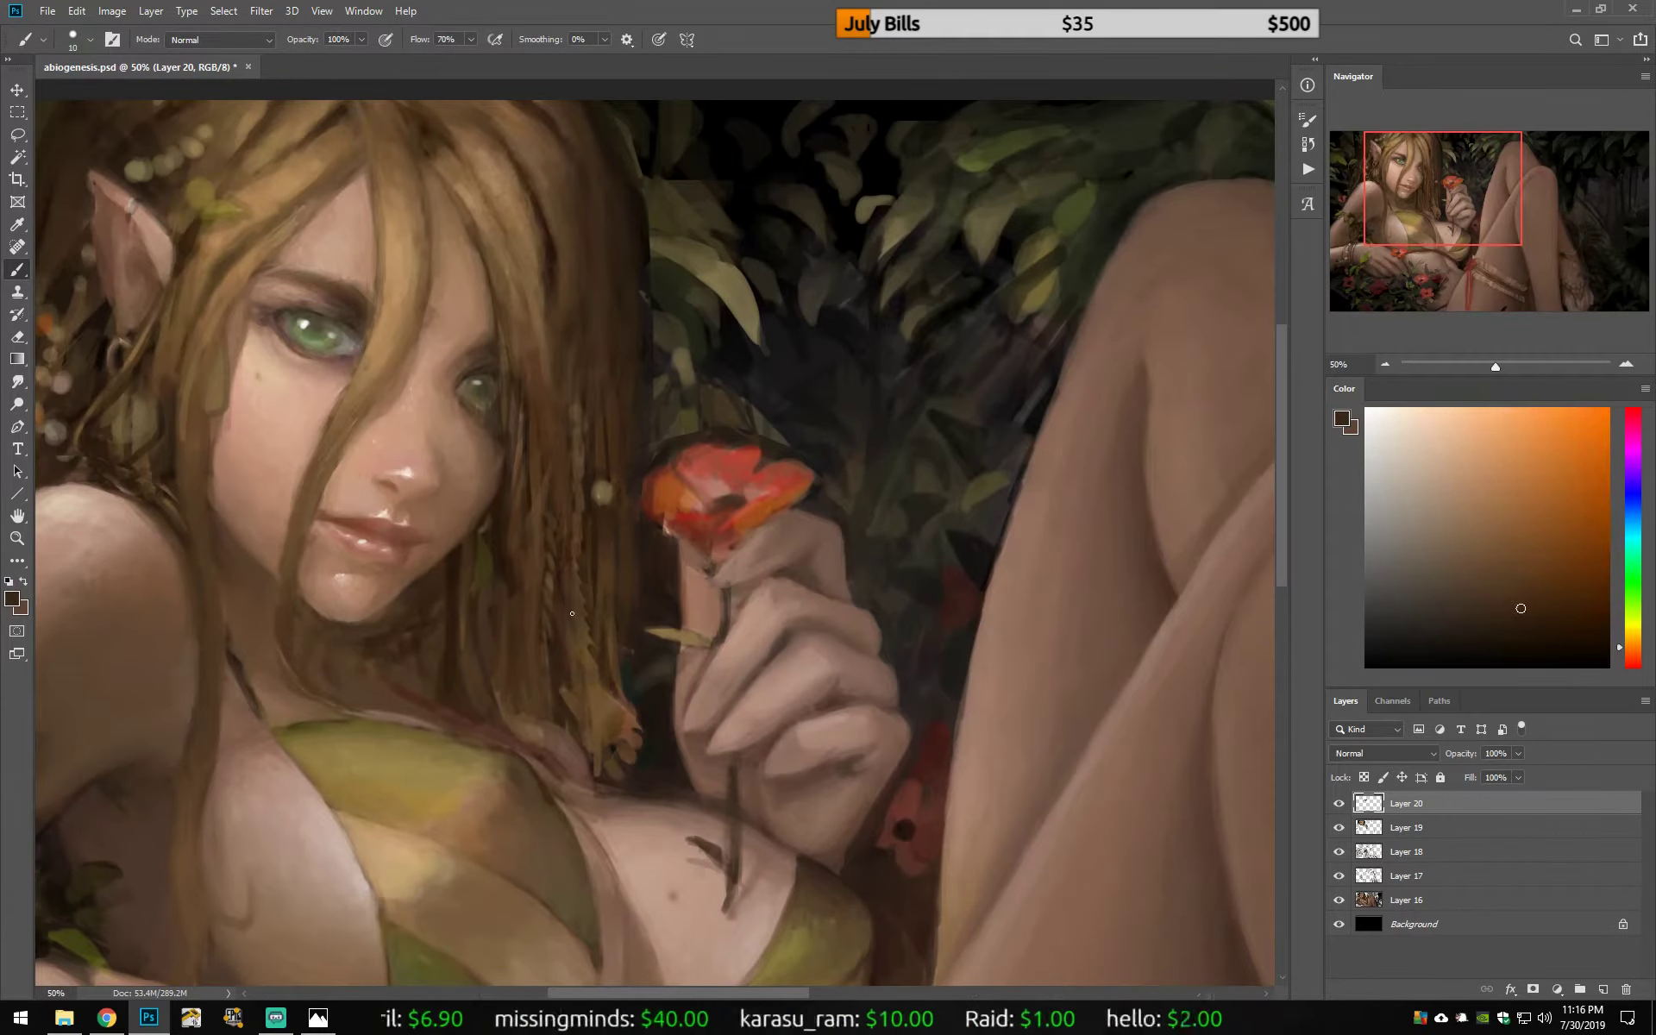
{"action": "left_click", "coordinate": [561, 643], "text": "alt"}
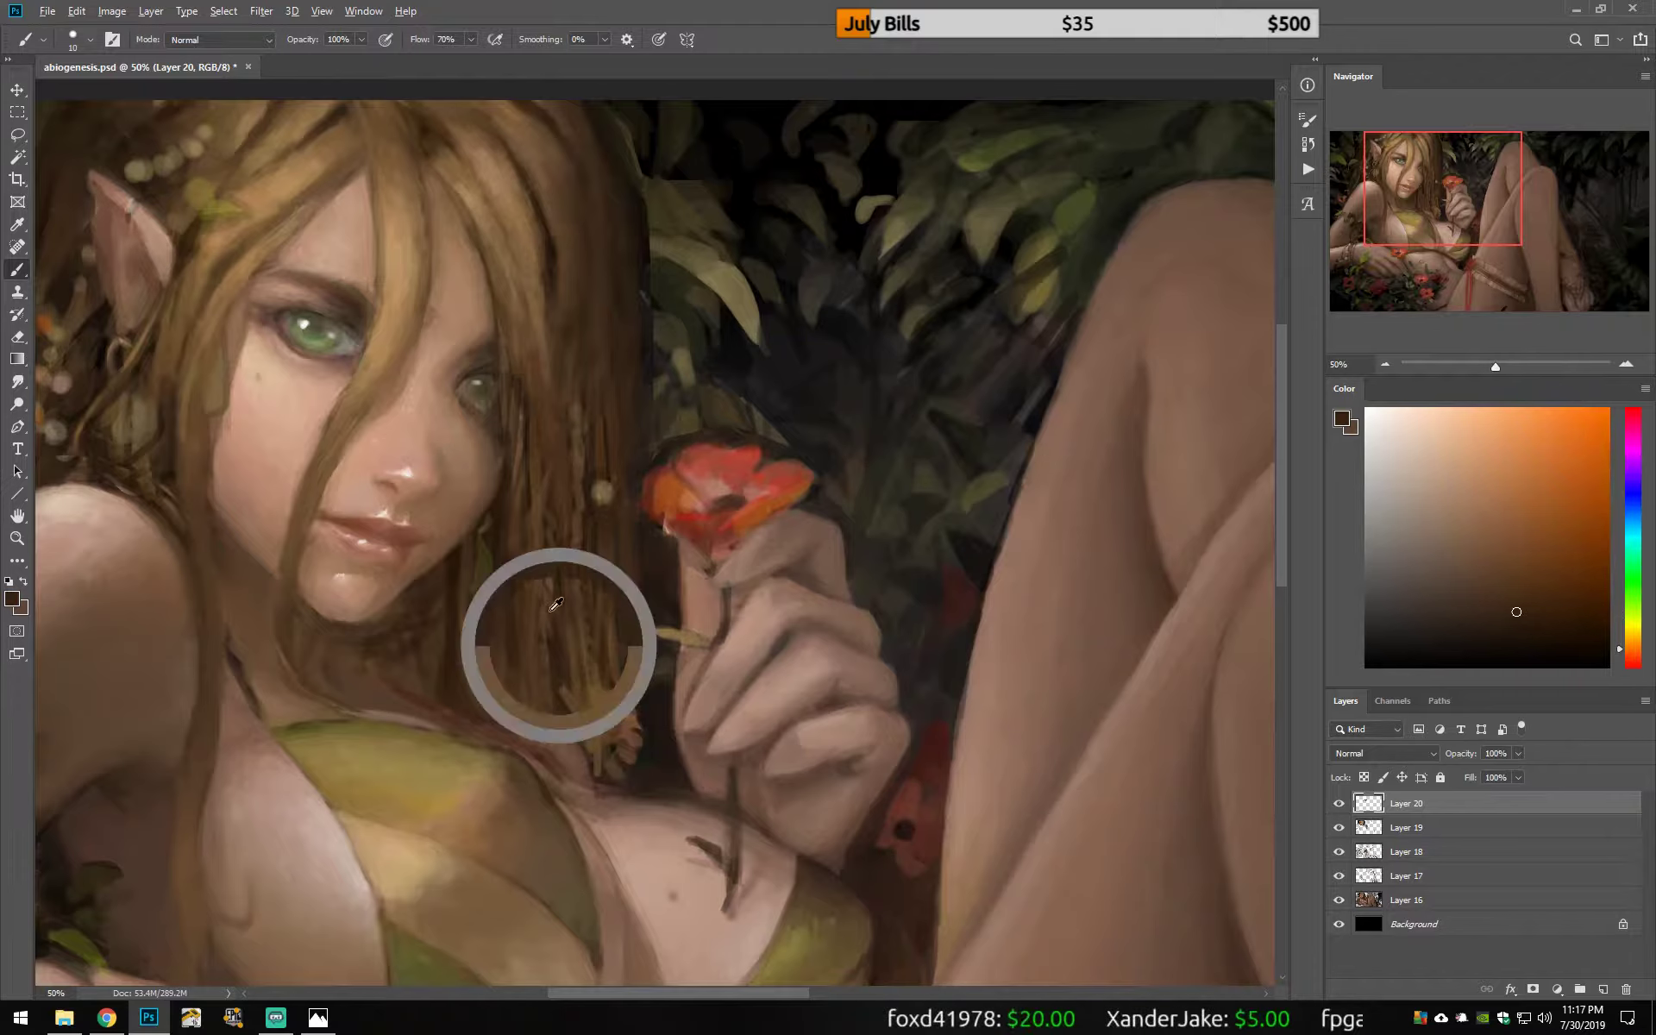
{"action": "left_click", "coordinate": [635, 753], "text": "alt"}
{"action": "left_click", "coordinate": [600, 792], "text": "alt"}
{"action": "key", "text": "h"}
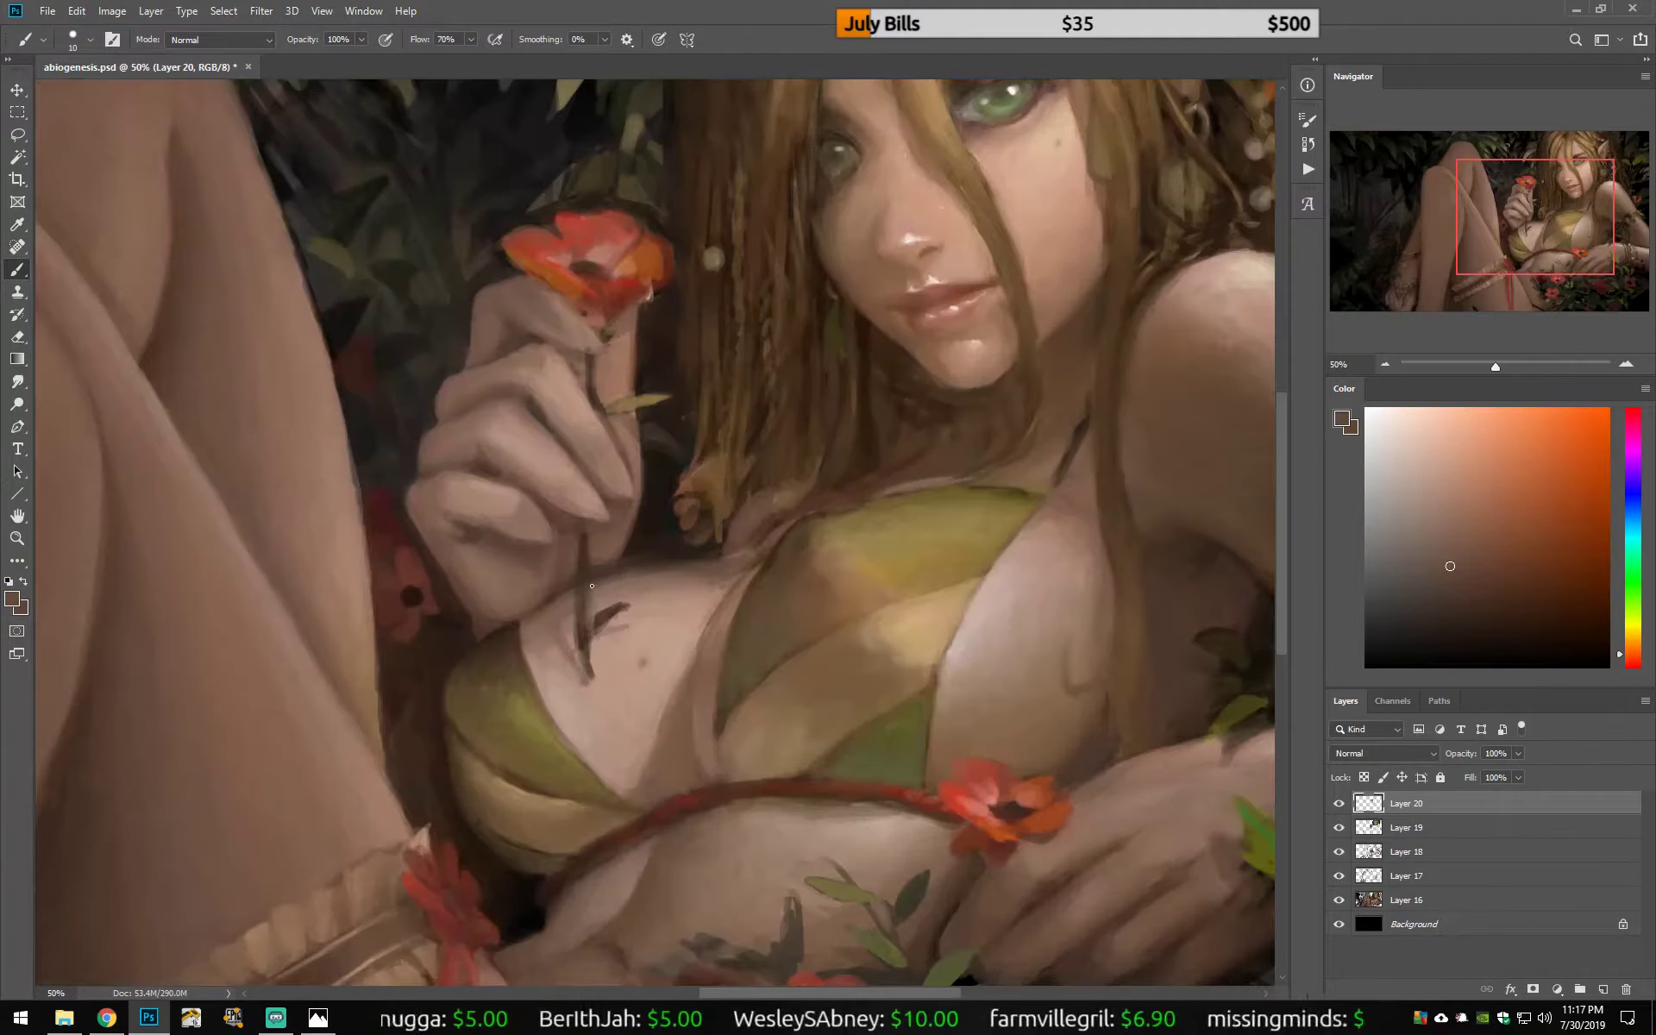
Step: Refine the torso skin with brownish-pink, tan and lighter pinkish skin tones
{"action": "left_click", "coordinate": [604, 552], "text": "alt"}
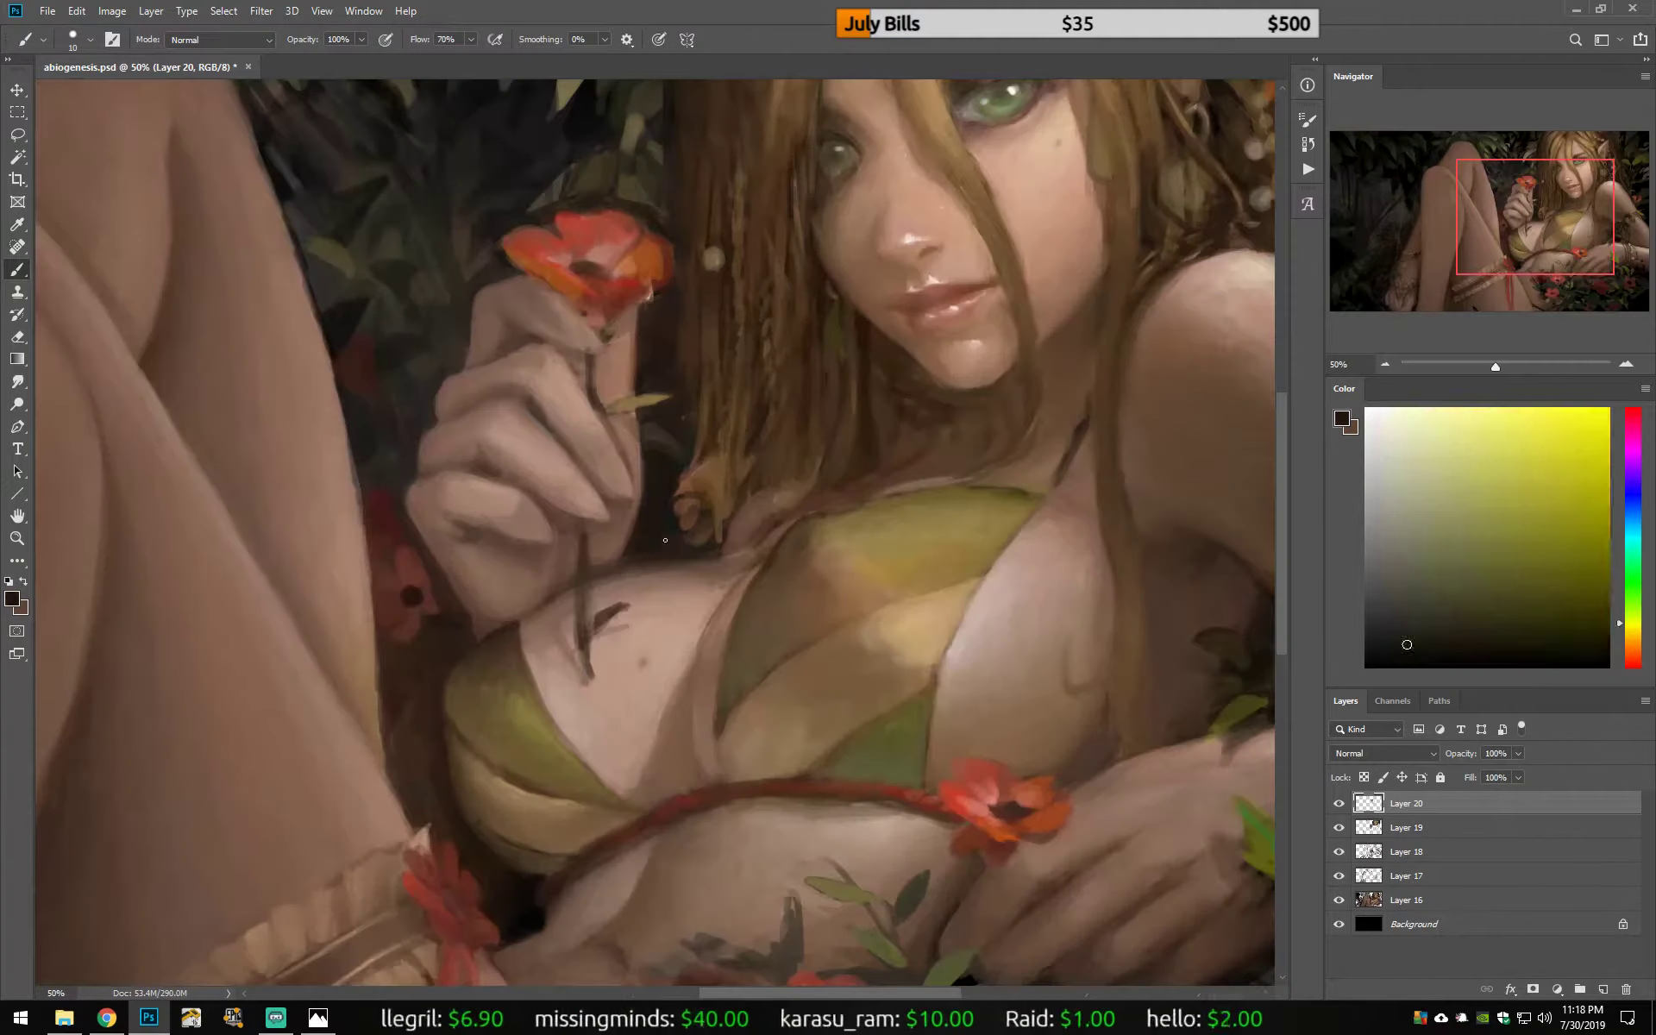
{"action": "left_click", "coordinate": [565, 582], "text": "alt"}
{"action": "left_click", "coordinate": [536, 608], "text": "alt"}
{"action": "left_click", "coordinate": [579, 604], "text": "alt"}
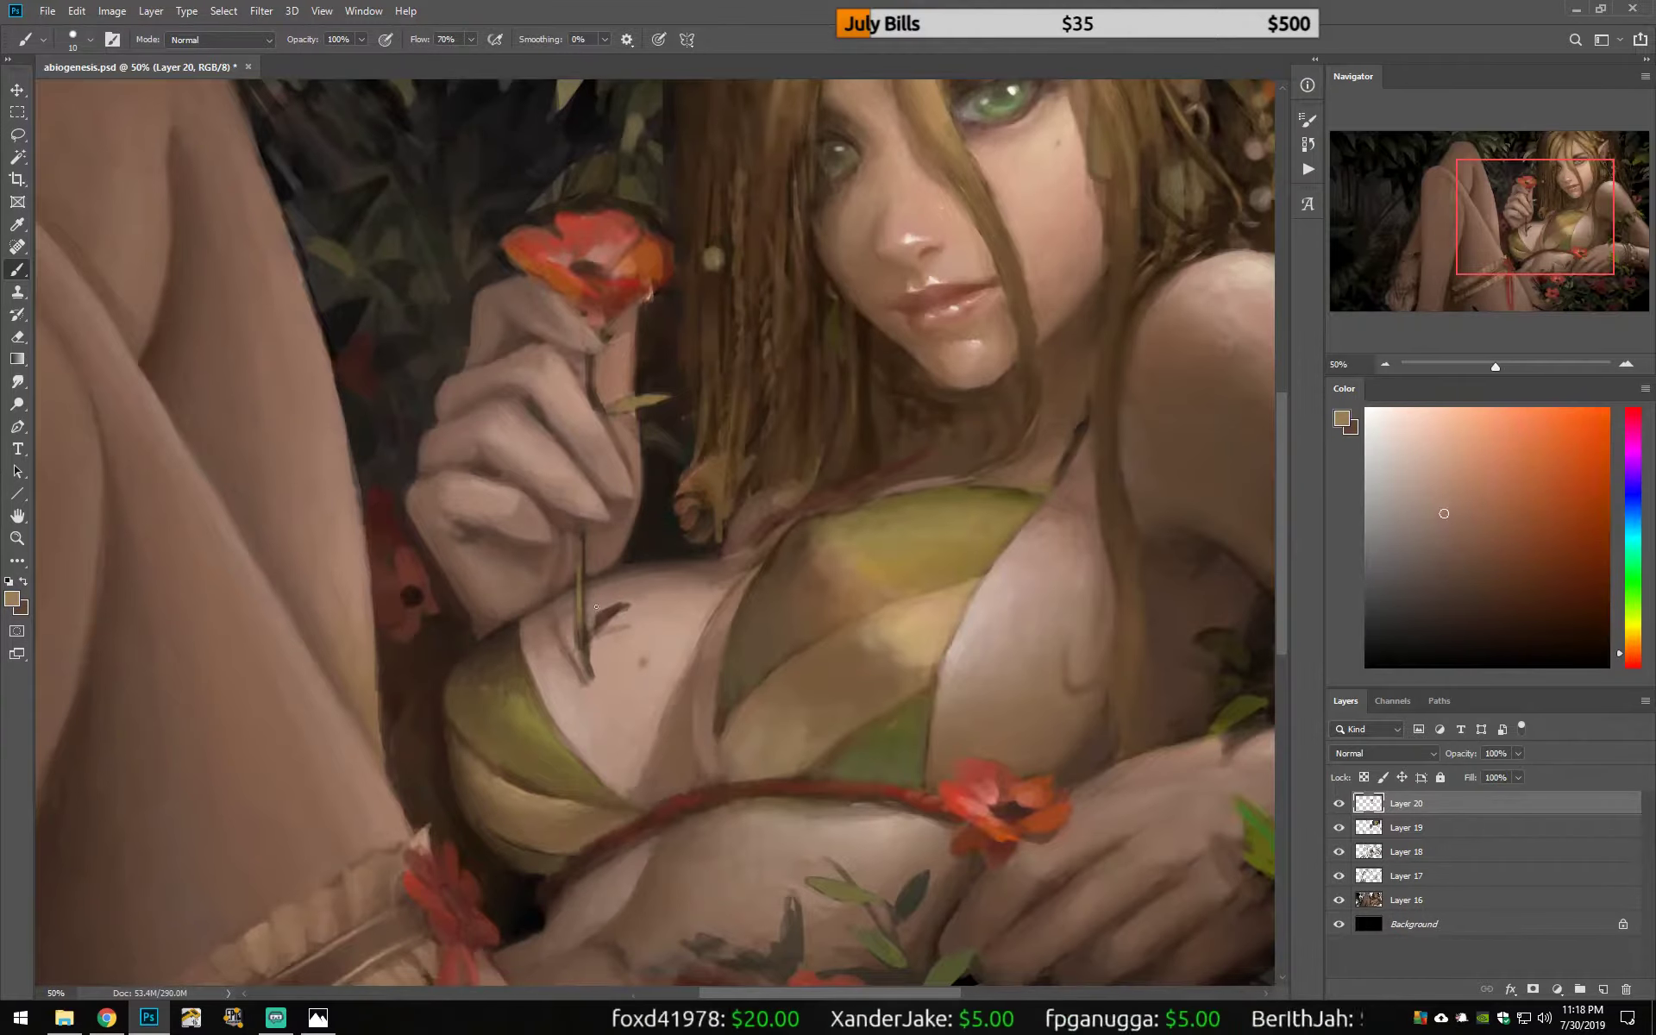
{"action": "left_click", "coordinate": [664, 623], "text": "alt"}
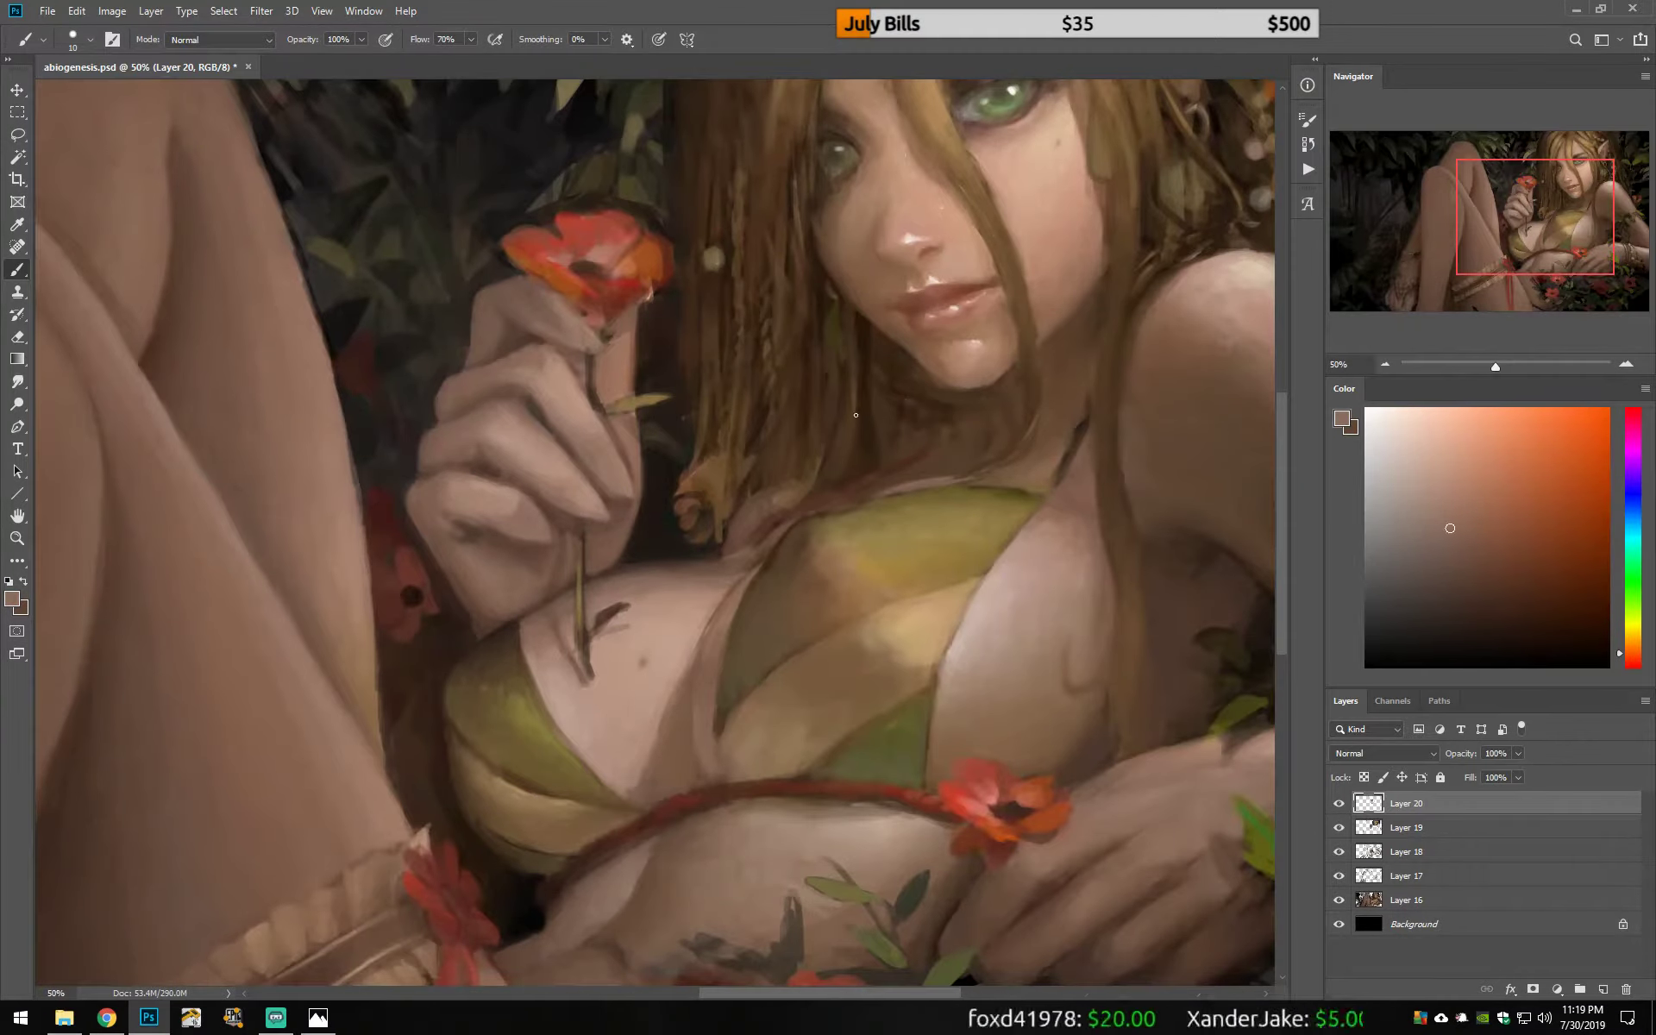
{"action": "left_click", "coordinate": [701, 648], "text": "alt"}
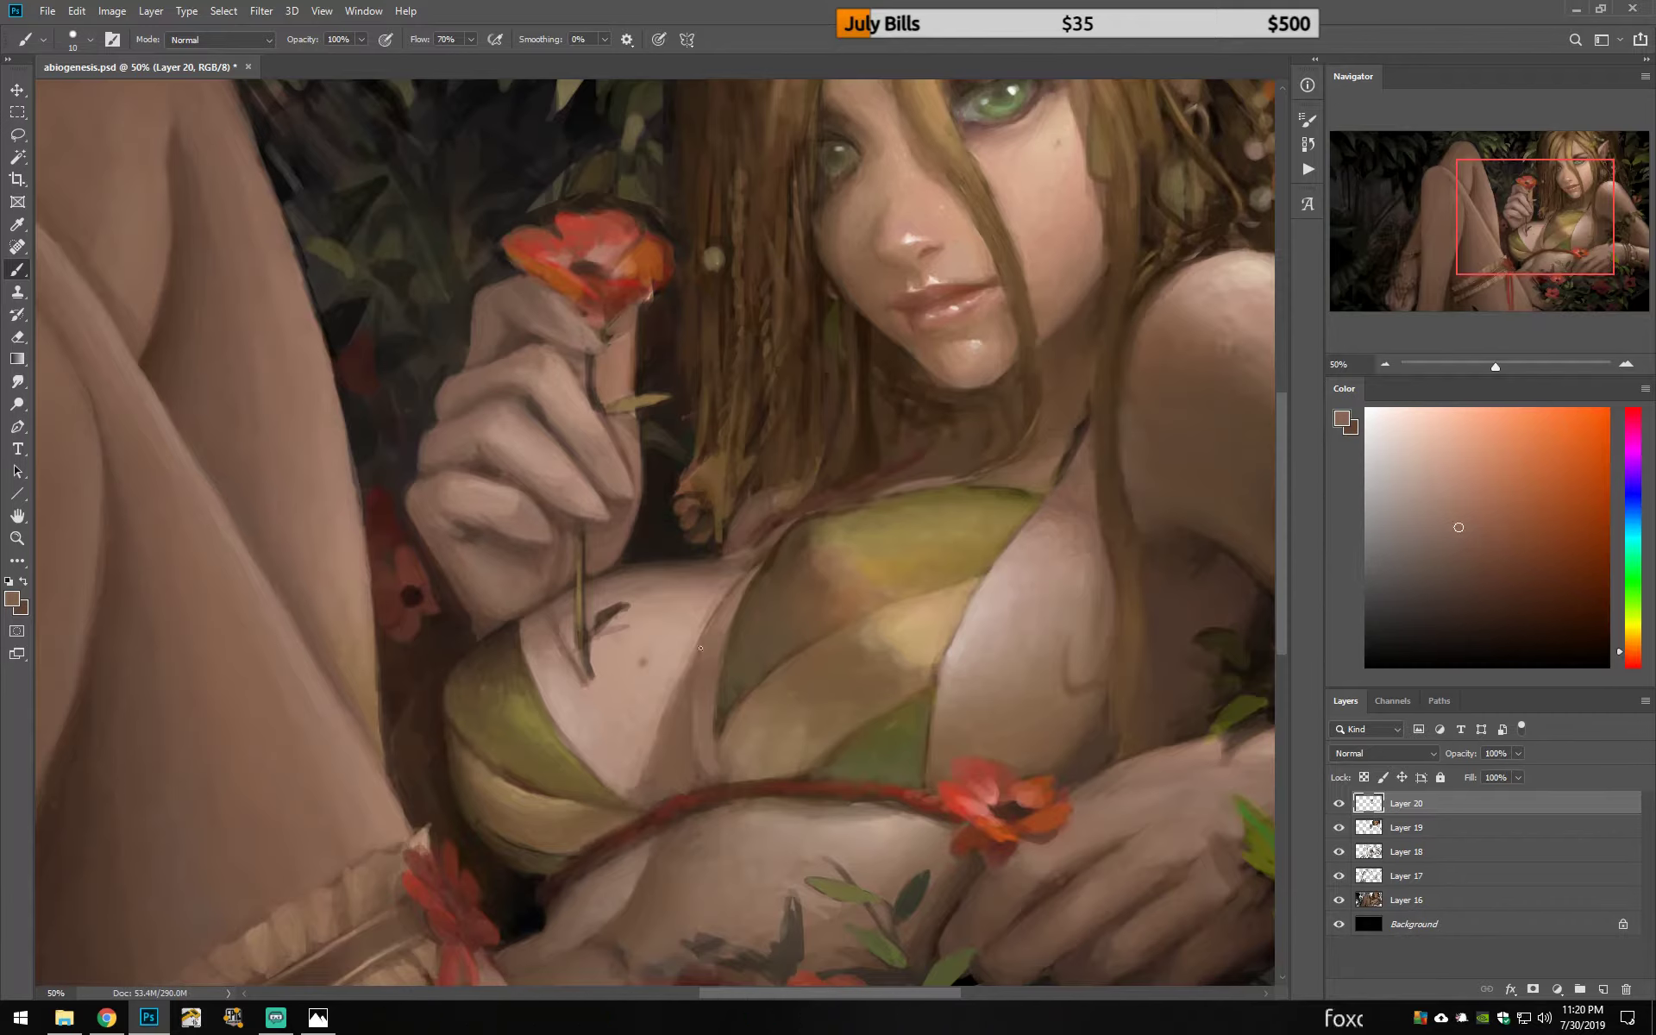
Step: Sample reds and saturated orange-reds from the waist flower and centre it in view
{"action": "left_click", "coordinate": [727, 759], "text": "alt"}
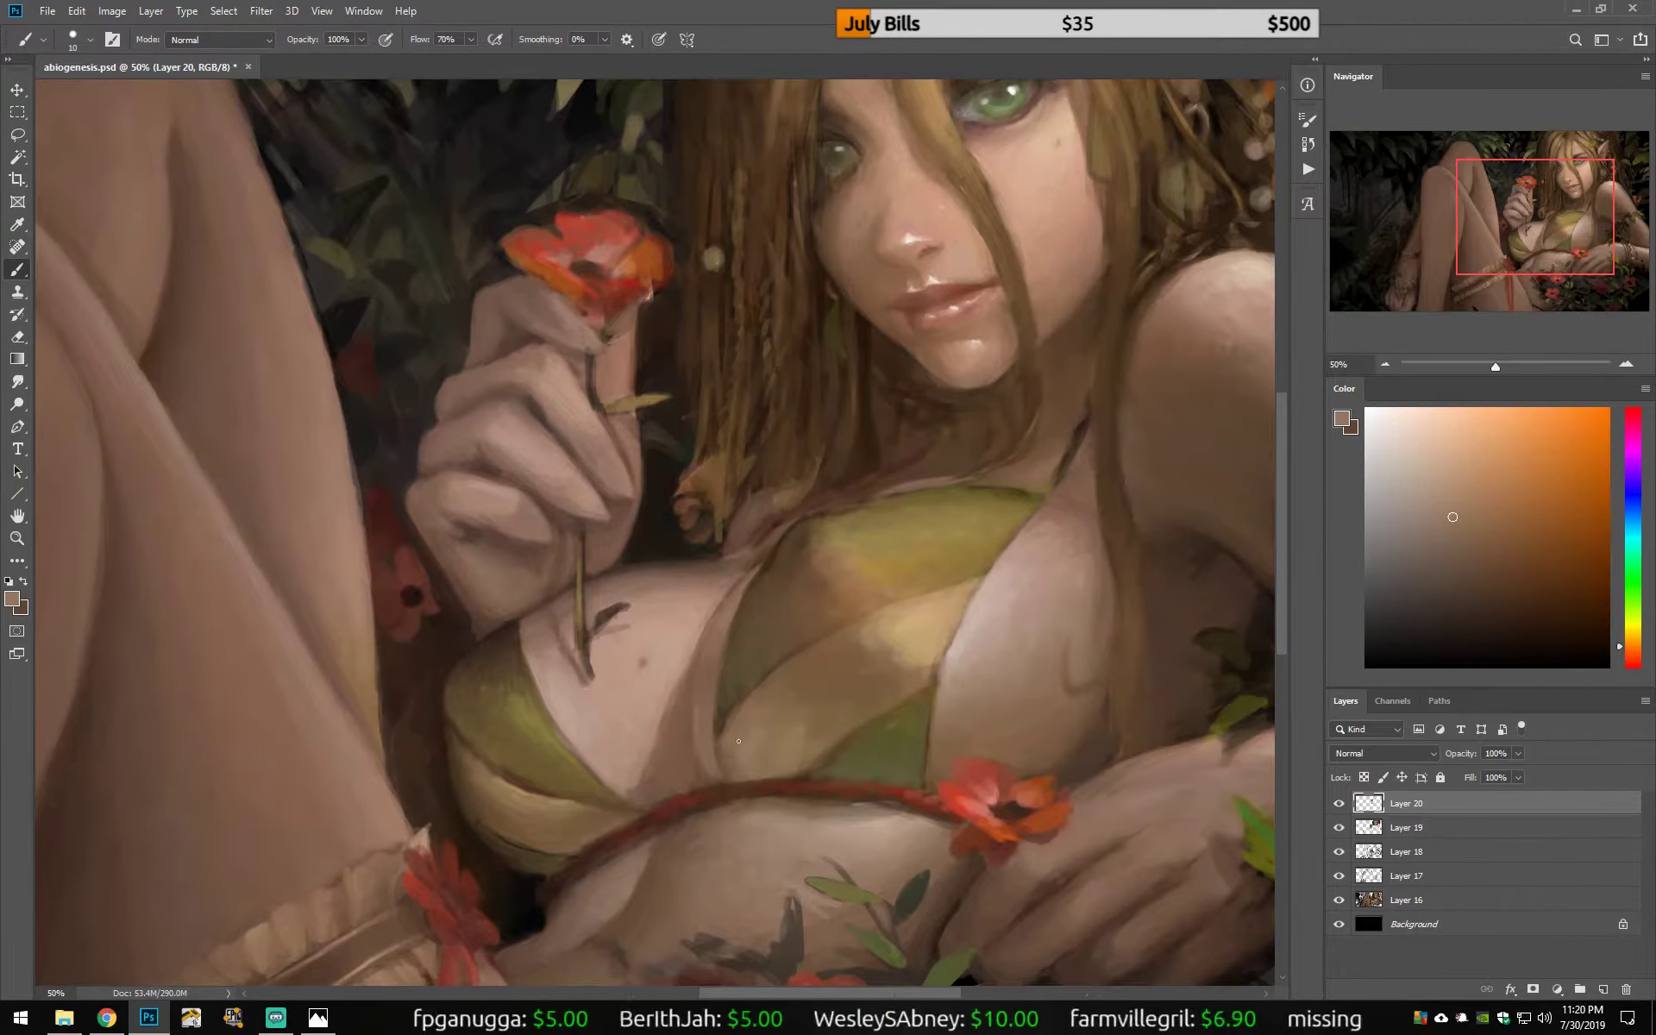
{"action": "left_click", "coordinate": [1002, 841], "text": "alt"}
{"action": "left_click", "coordinate": [970, 837], "text": "alt"}
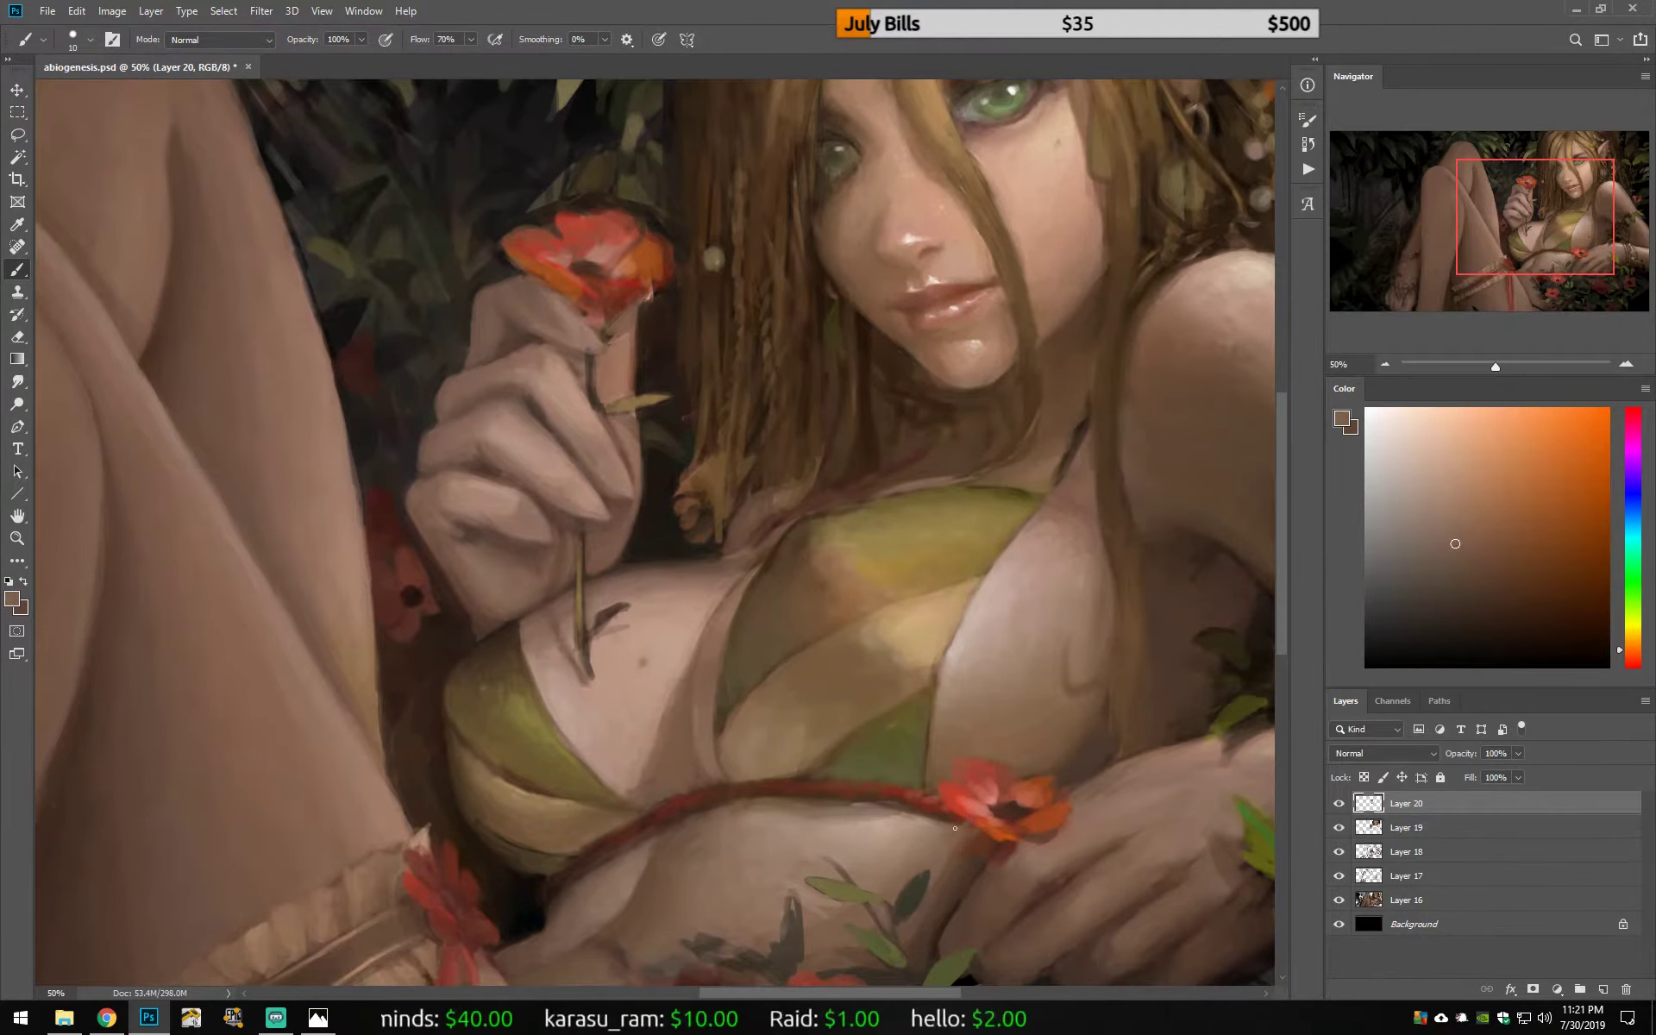
{"action": "left_click", "coordinate": [982, 843], "text": "alt"}
{"action": "left_click", "coordinate": [1000, 832], "text": "alt"}
{"action": "left_click_drag", "start_coordinate": [1046, 846], "coordinate": [965, 723]}
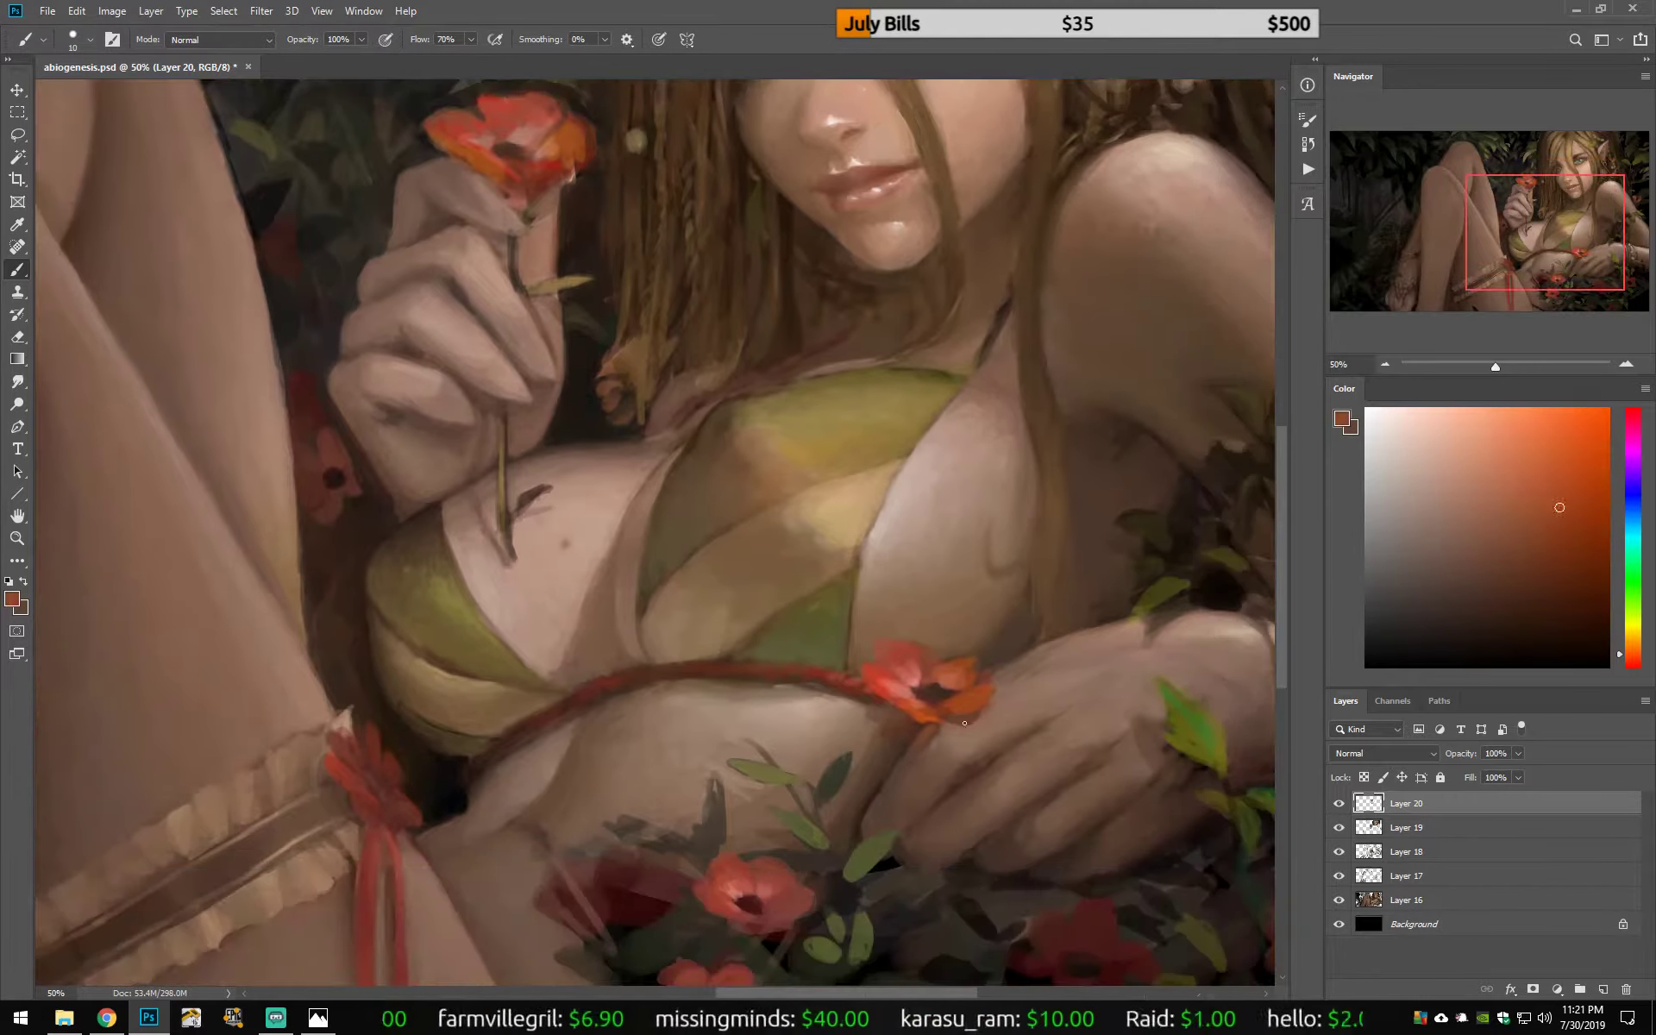
Step: Repaint the waist flower petals alternating orange and deep red, with muted pinkish-brown skin touches
{"action": "left_click", "coordinate": [884, 686], "text": "alt"}
{"action": "left_click", "coordinate": [958, 671], "text": "alt"}
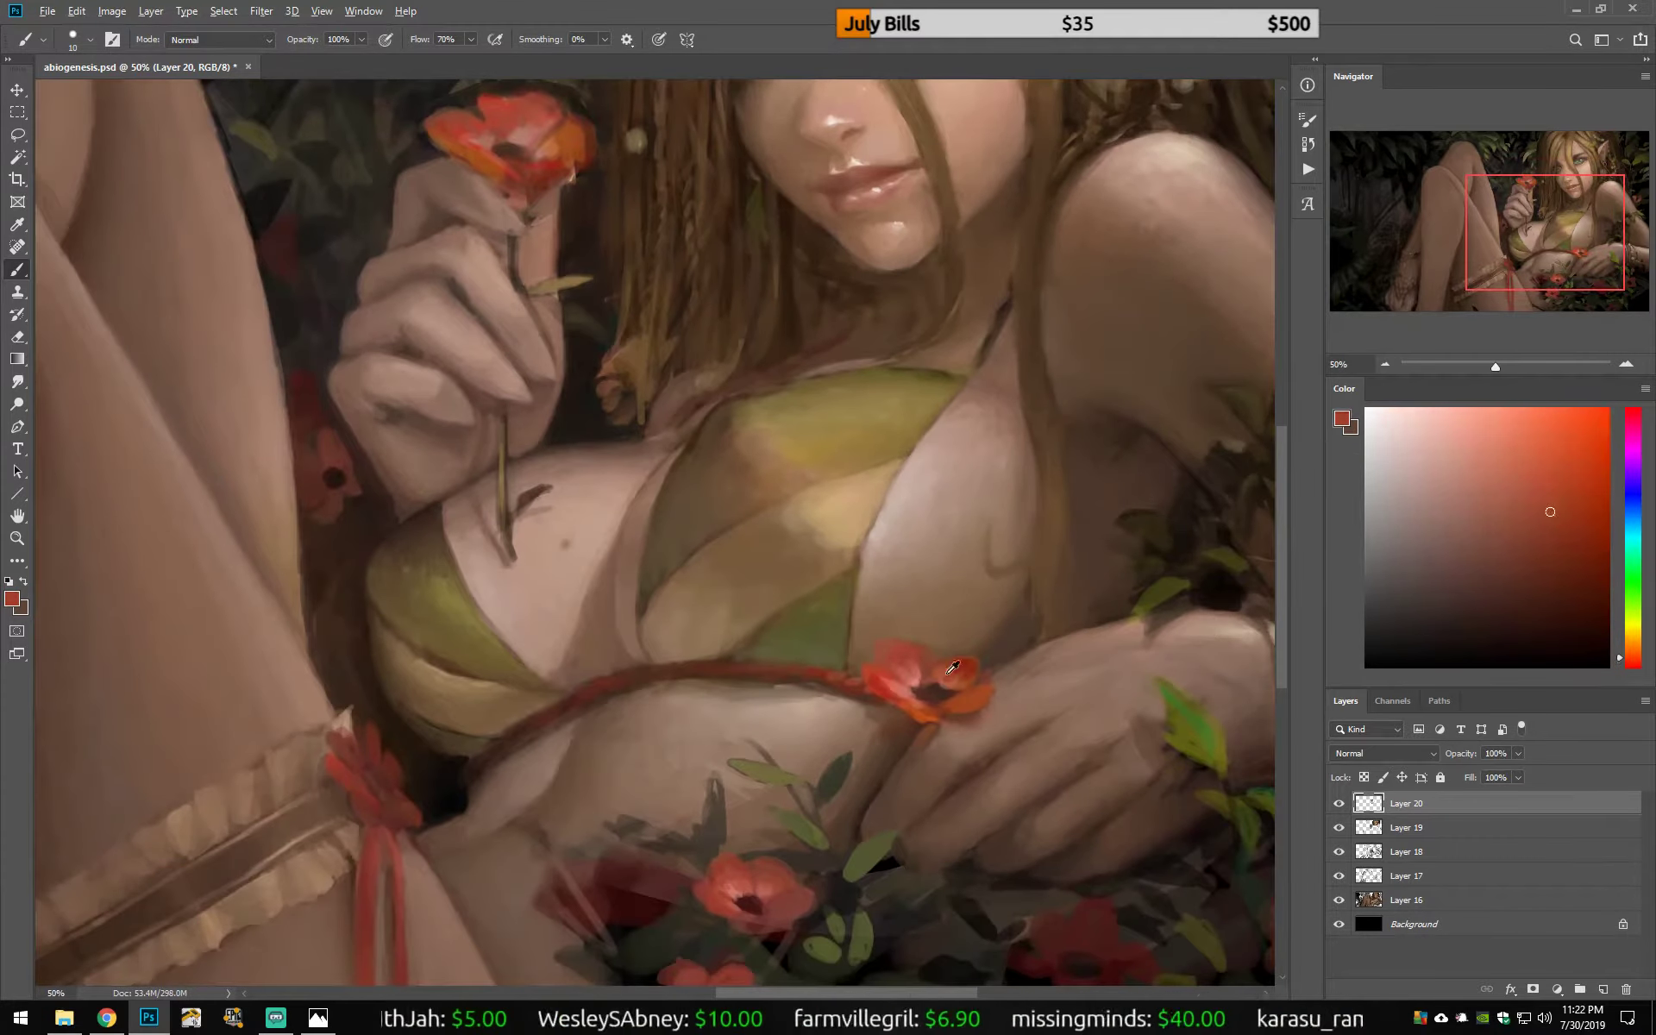
{"action": "left_click", "coordinate": [947, 701], "text": "alt"}
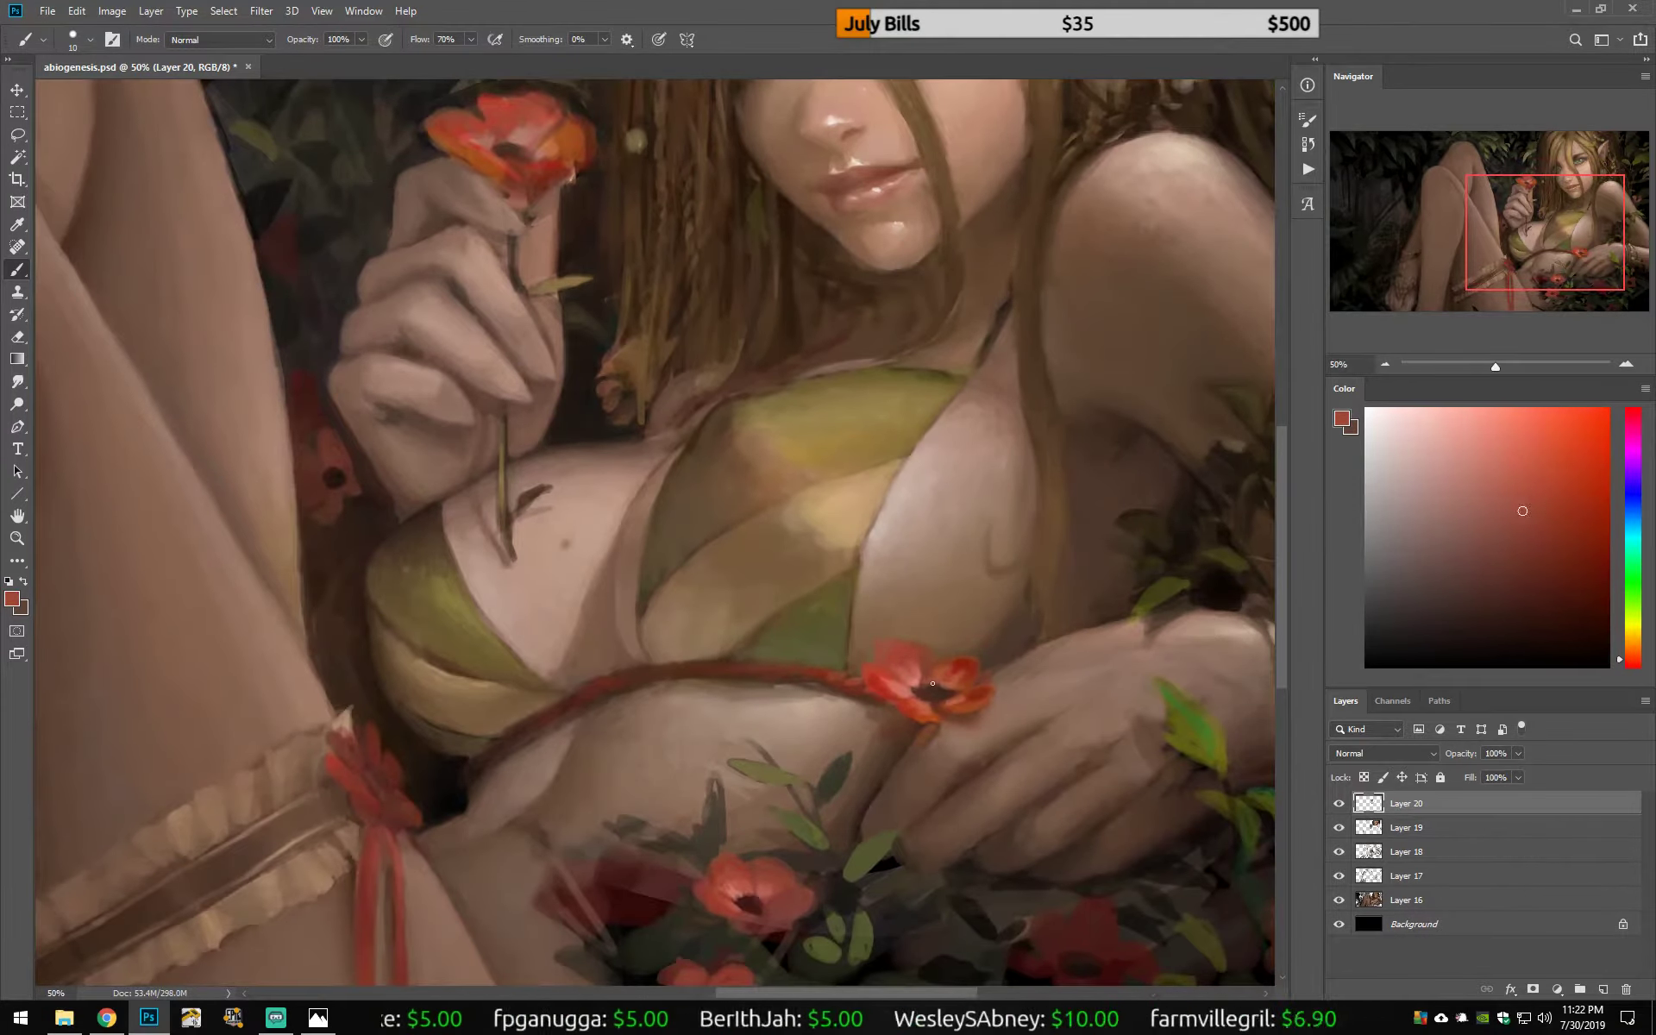
{"action": "left_click", "coordinate": [926, 702], "text": "alt"}
{"action": "left_click", "coordinate": [961, 660], "text": "alt"}
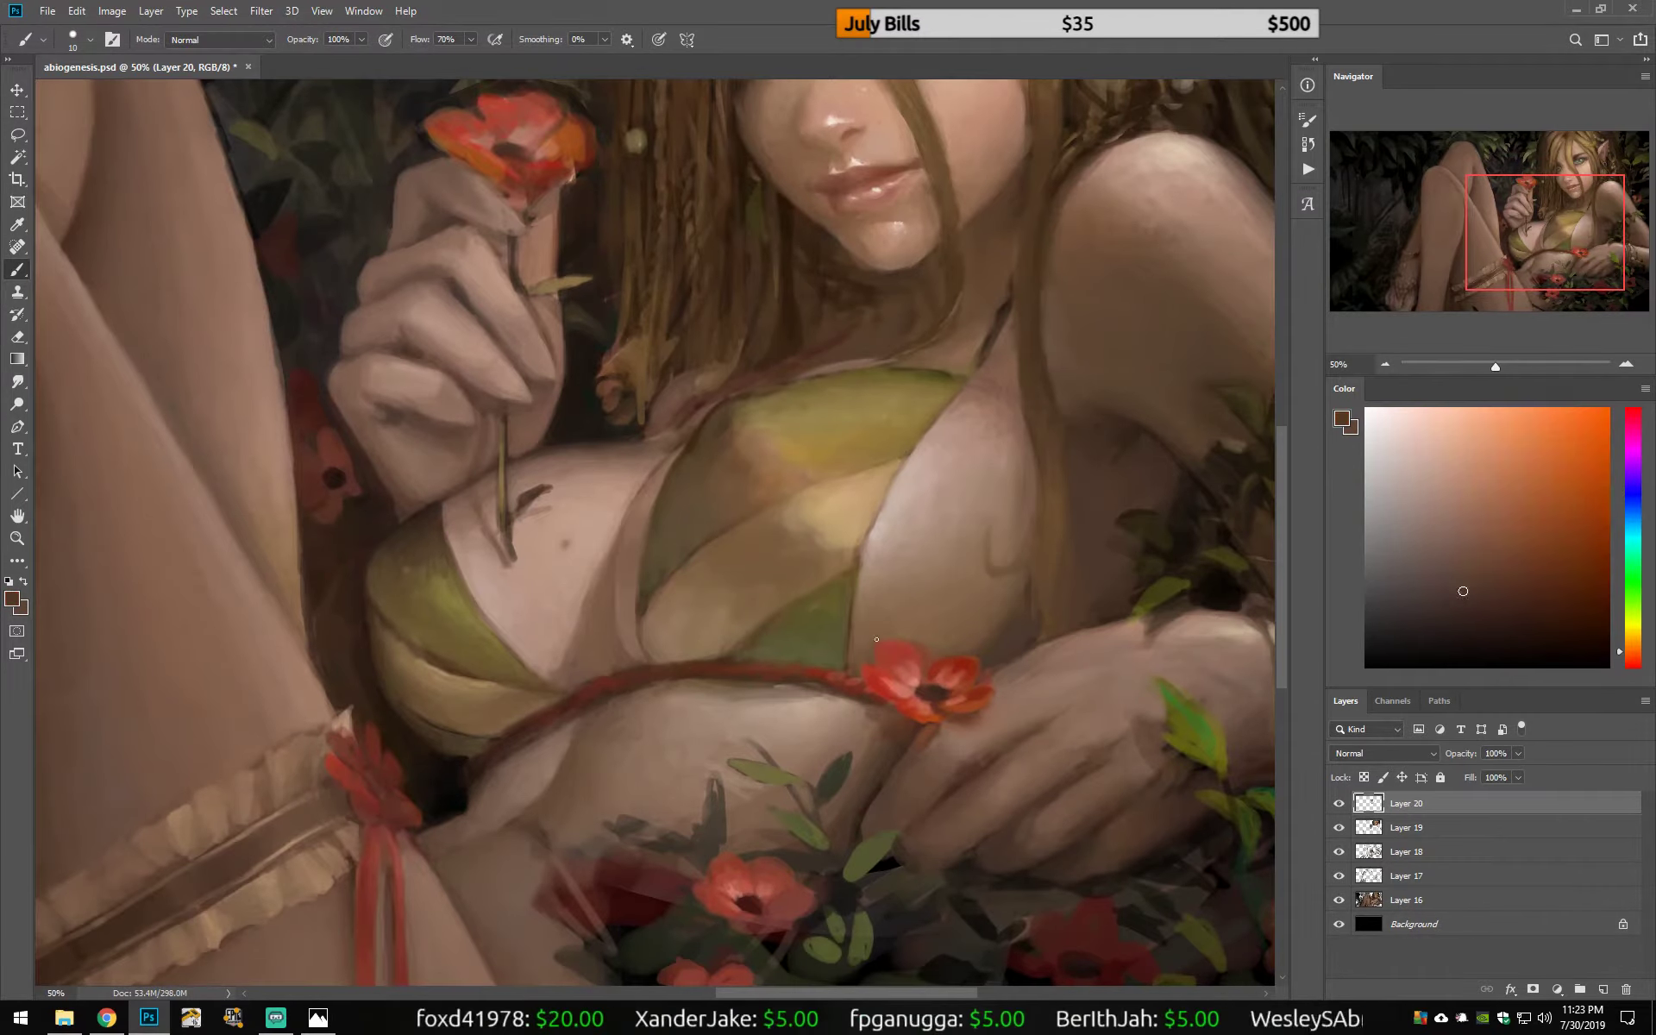
{"action": "left_click", "coordinate": [880, 634], "text": "alt"}
Step: Lighten the forearm and wrist with pale pinkish-beige strokes after zooming out to 38.4%
{"action": "left_click_drag", "start_coordinate": [860, 669], "coordinate": [864, 680]}
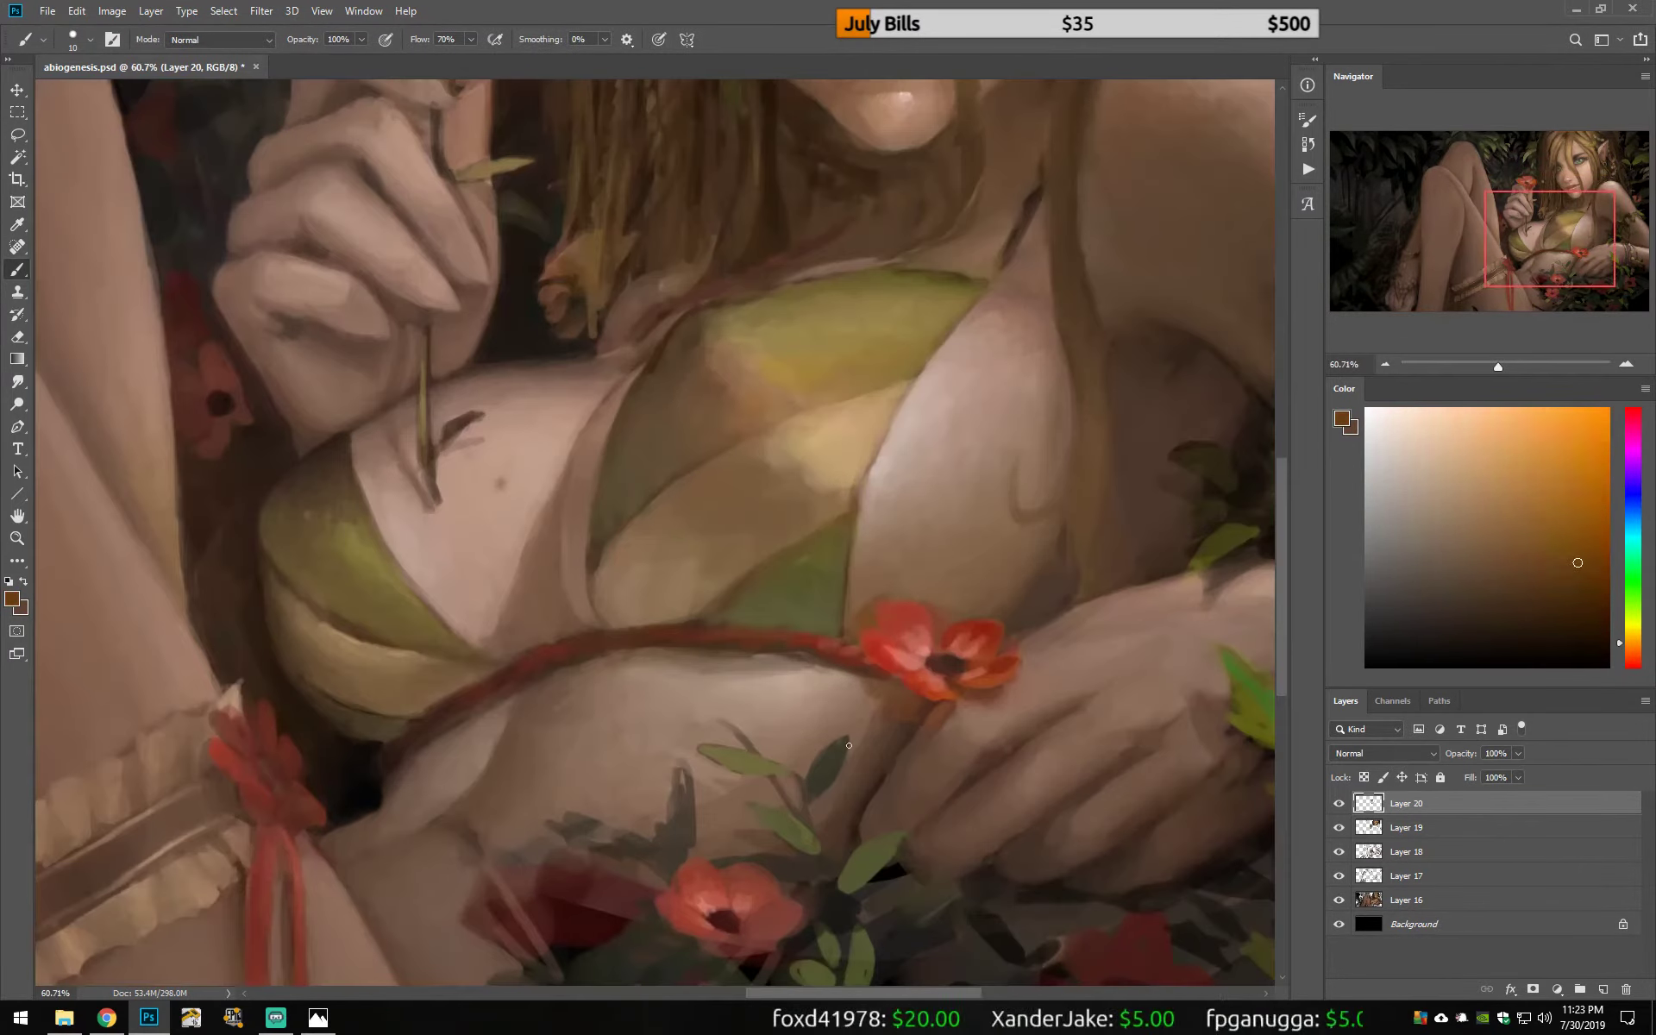
{"action": "left_click", "coordinate": [860, 822], "text": "alt"}
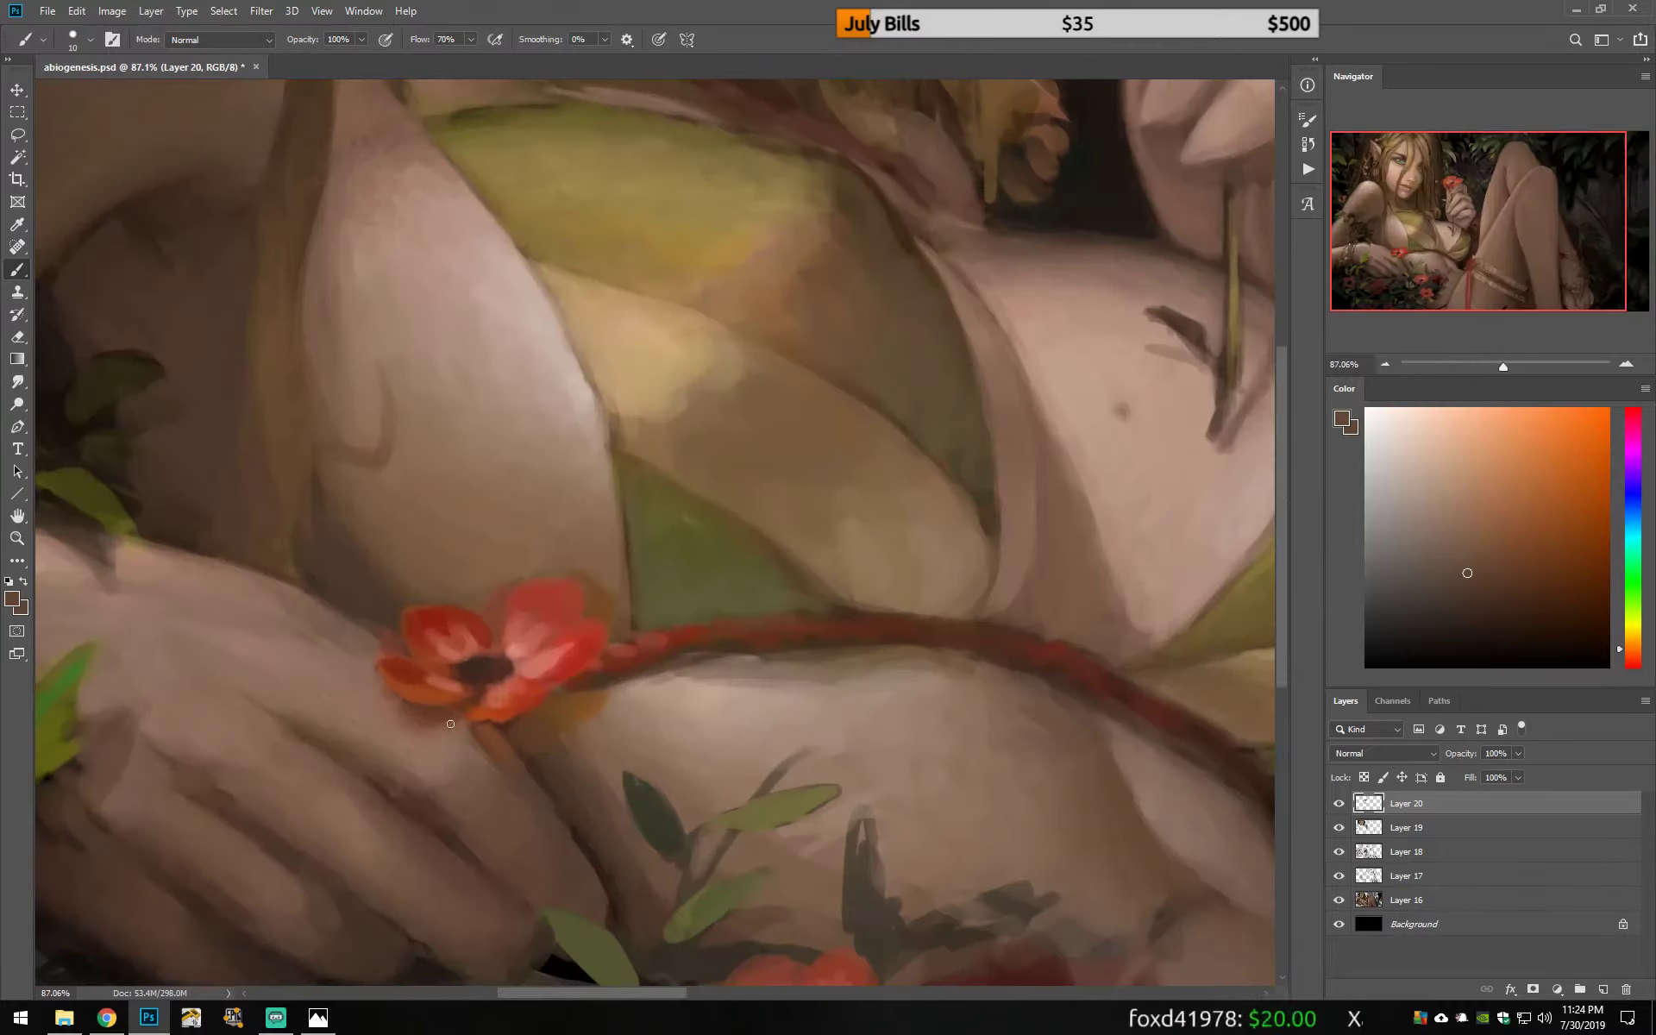
{"action": "scroll", "coordinate": [860, 822], "scroll_direction": "down", "scroll_amount": 3}
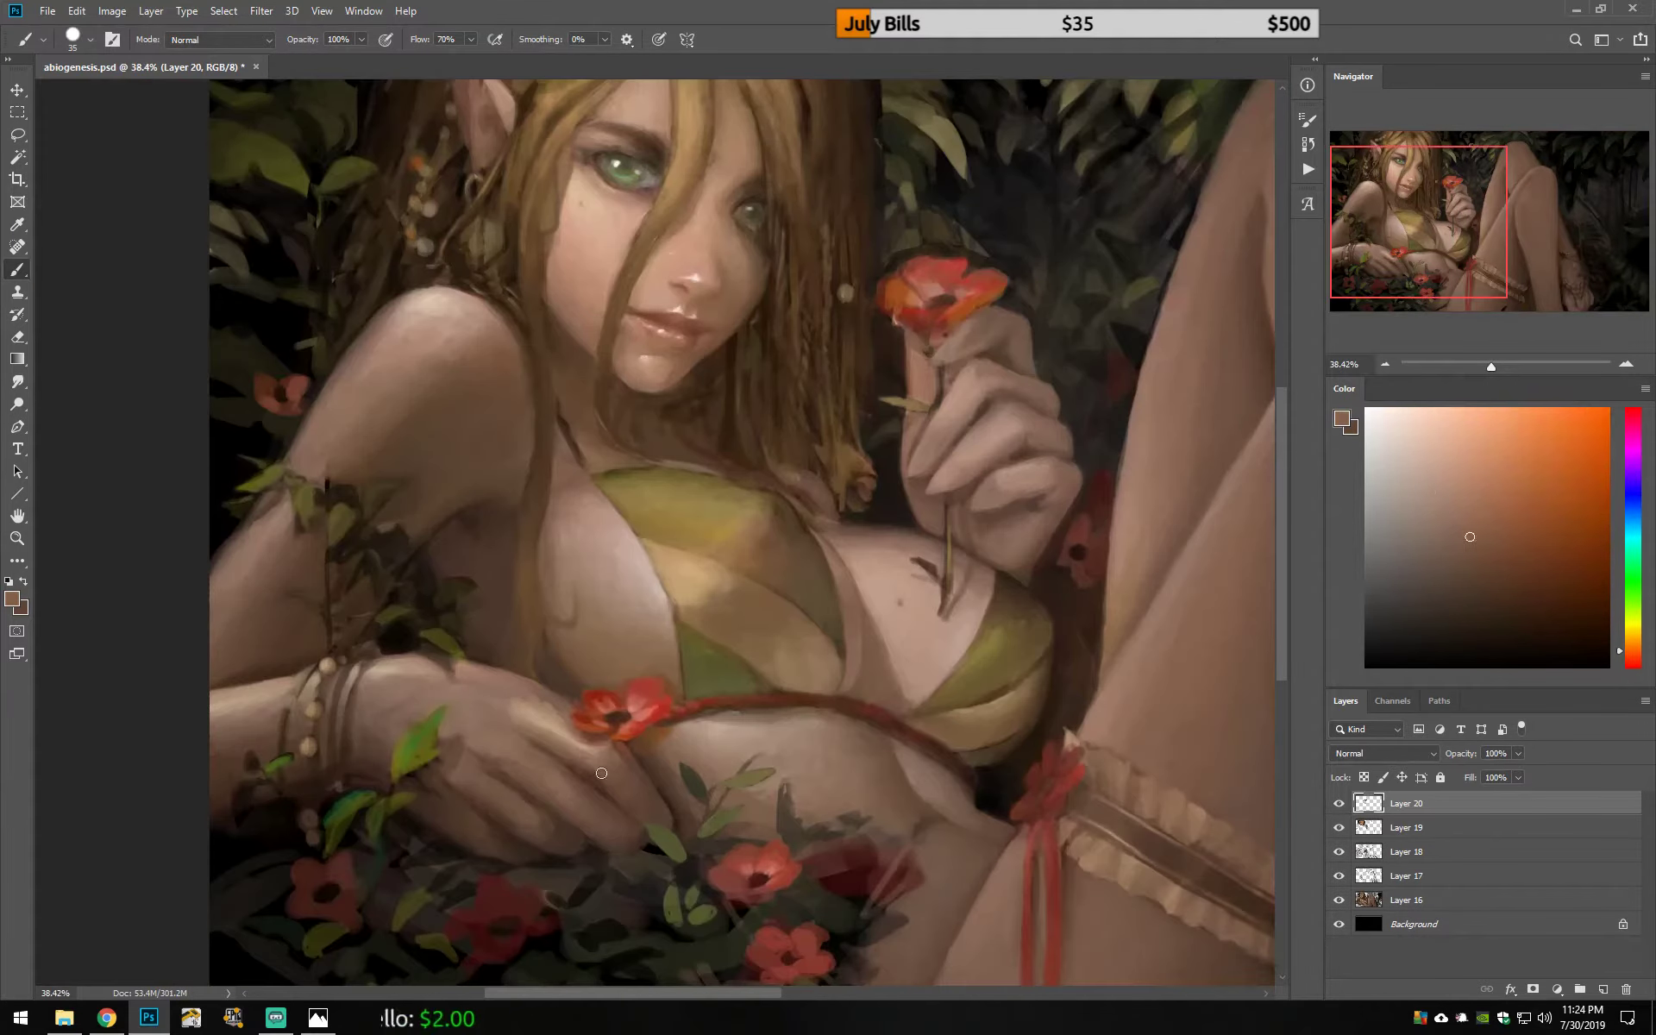
{"action": "left_click", "coordinate": [479, 694], "text": "alt"}
{"action": "left_click", "coordinate": [248, 714], "text": "alt"}
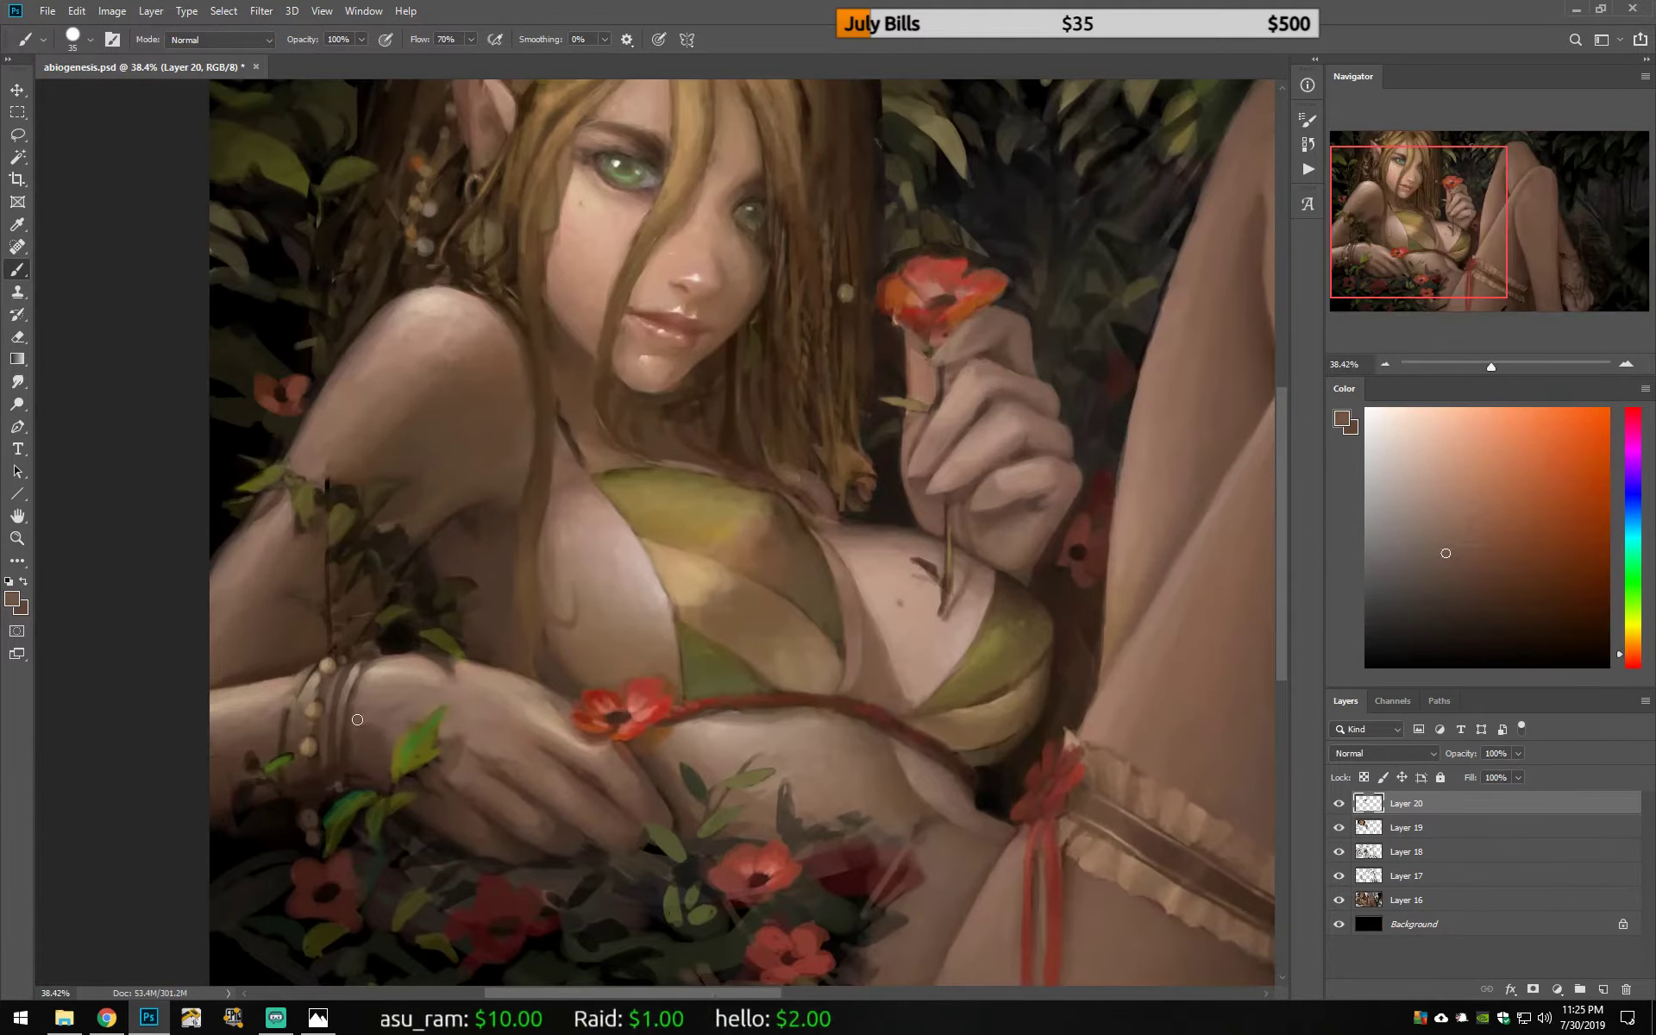
{"action": "left_click_drag", "start_coordinate": [557, 706], "coordinate": [401, 686]}
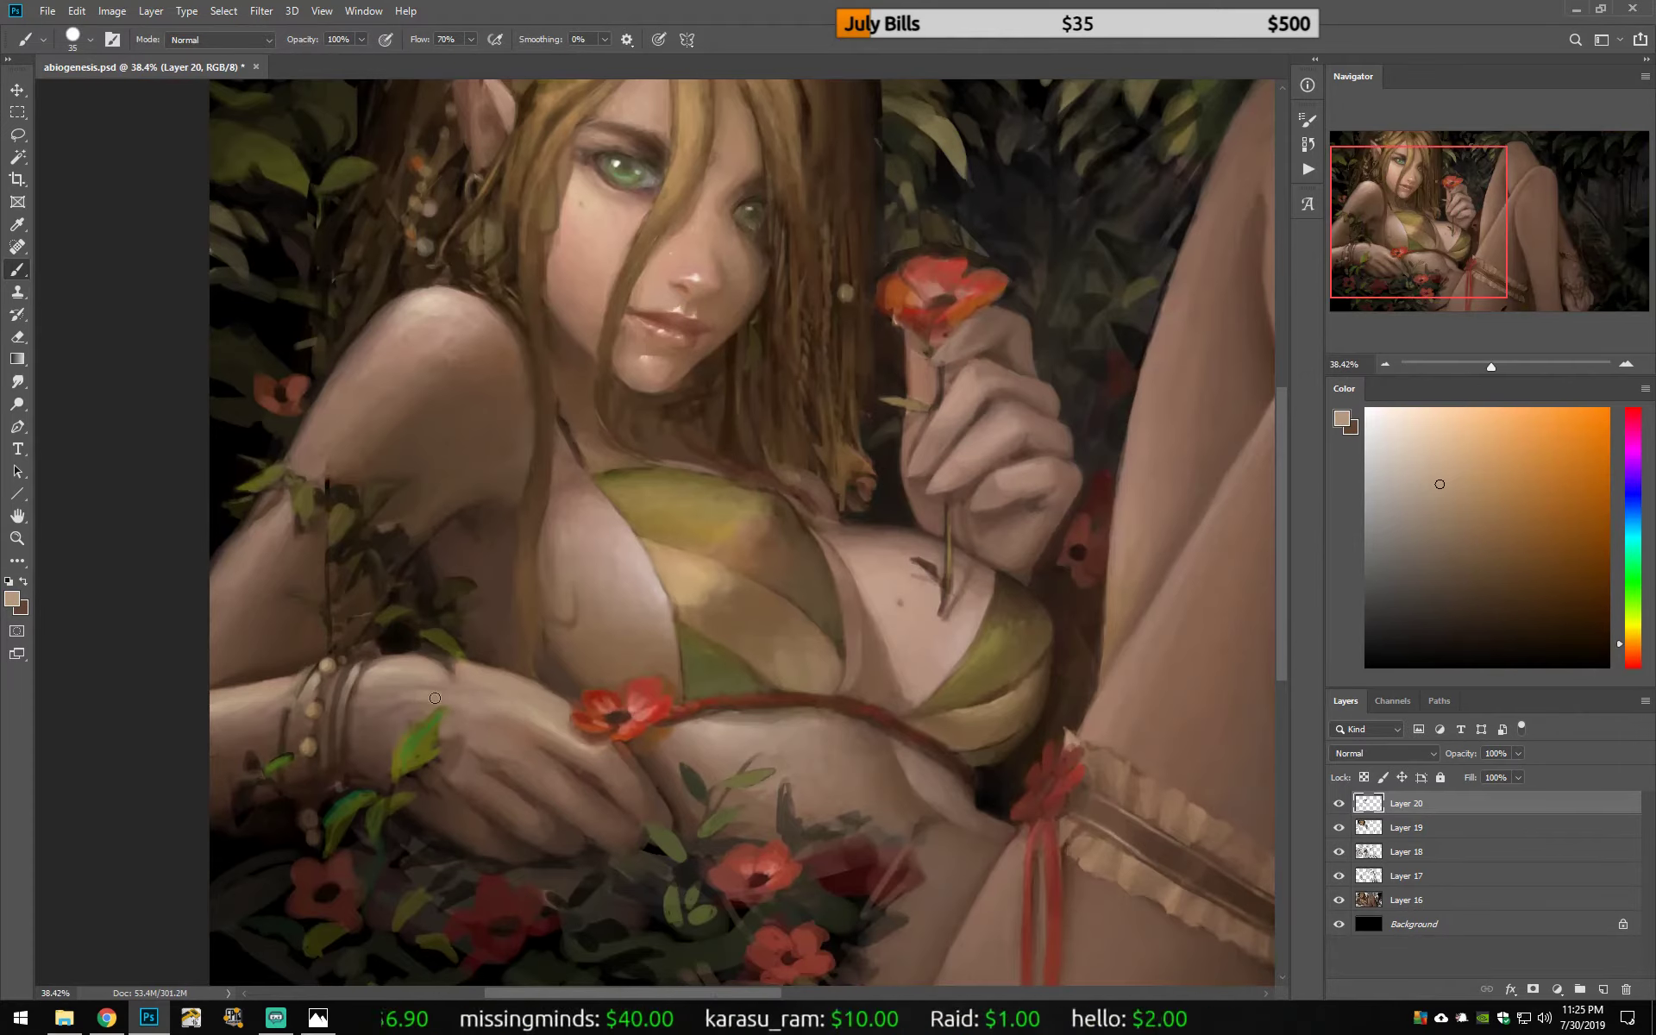
{"action": "left_click", "coordinate": [375, 703], "text": "alt"}
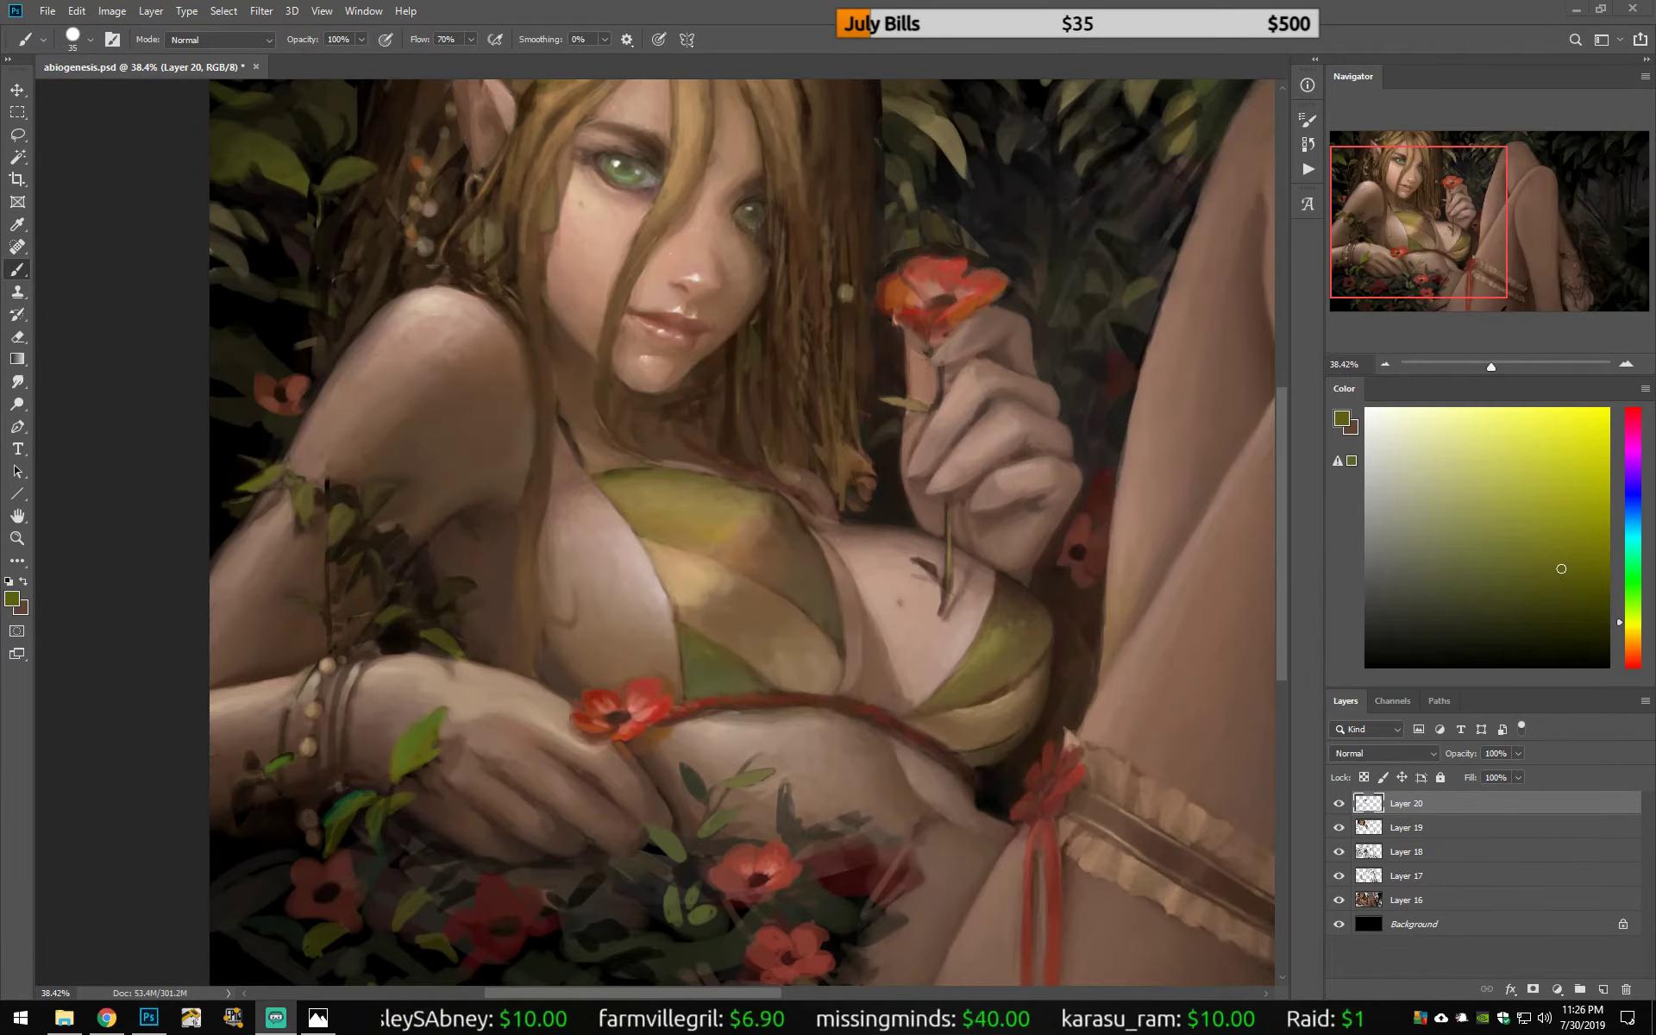
Step: Sample pale peach and muted brown tones for further skin work
{"action": "left_click", "coordinate": [953, 409], "text": "alt"}
{"action": "left_click", "coordinate": [958, 392], "text": "alt"}
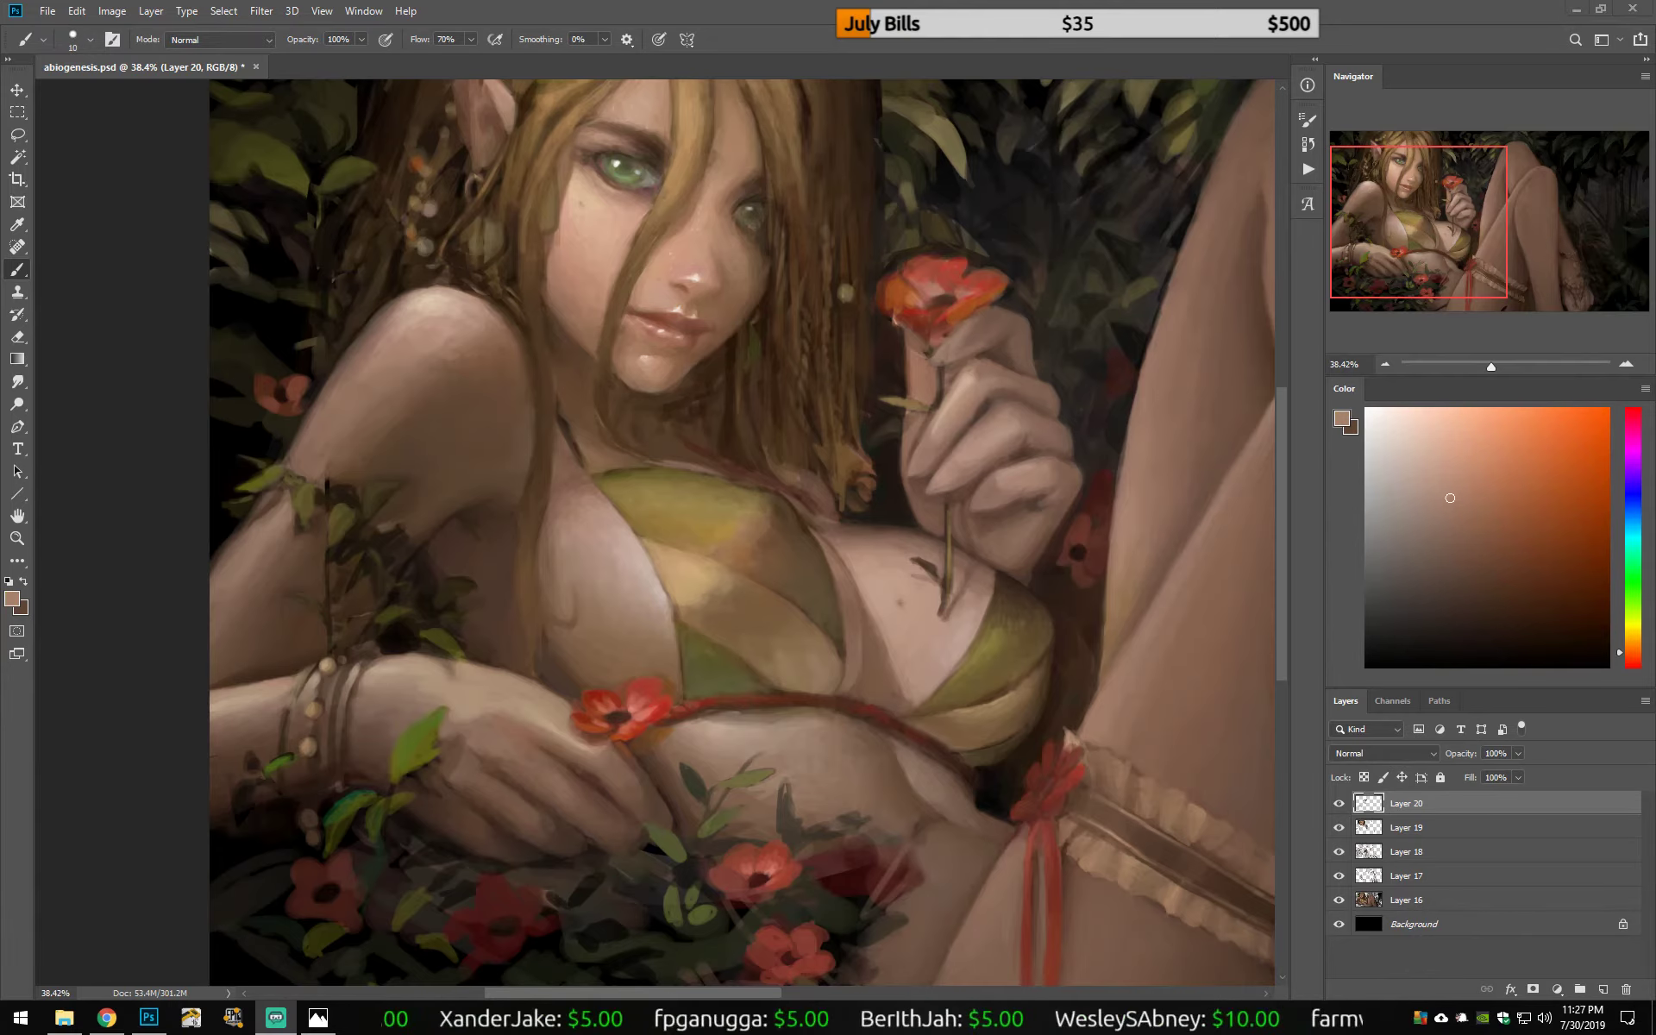
{"action": "left_click", "coordinate": [940, 493], "text": "alt"}
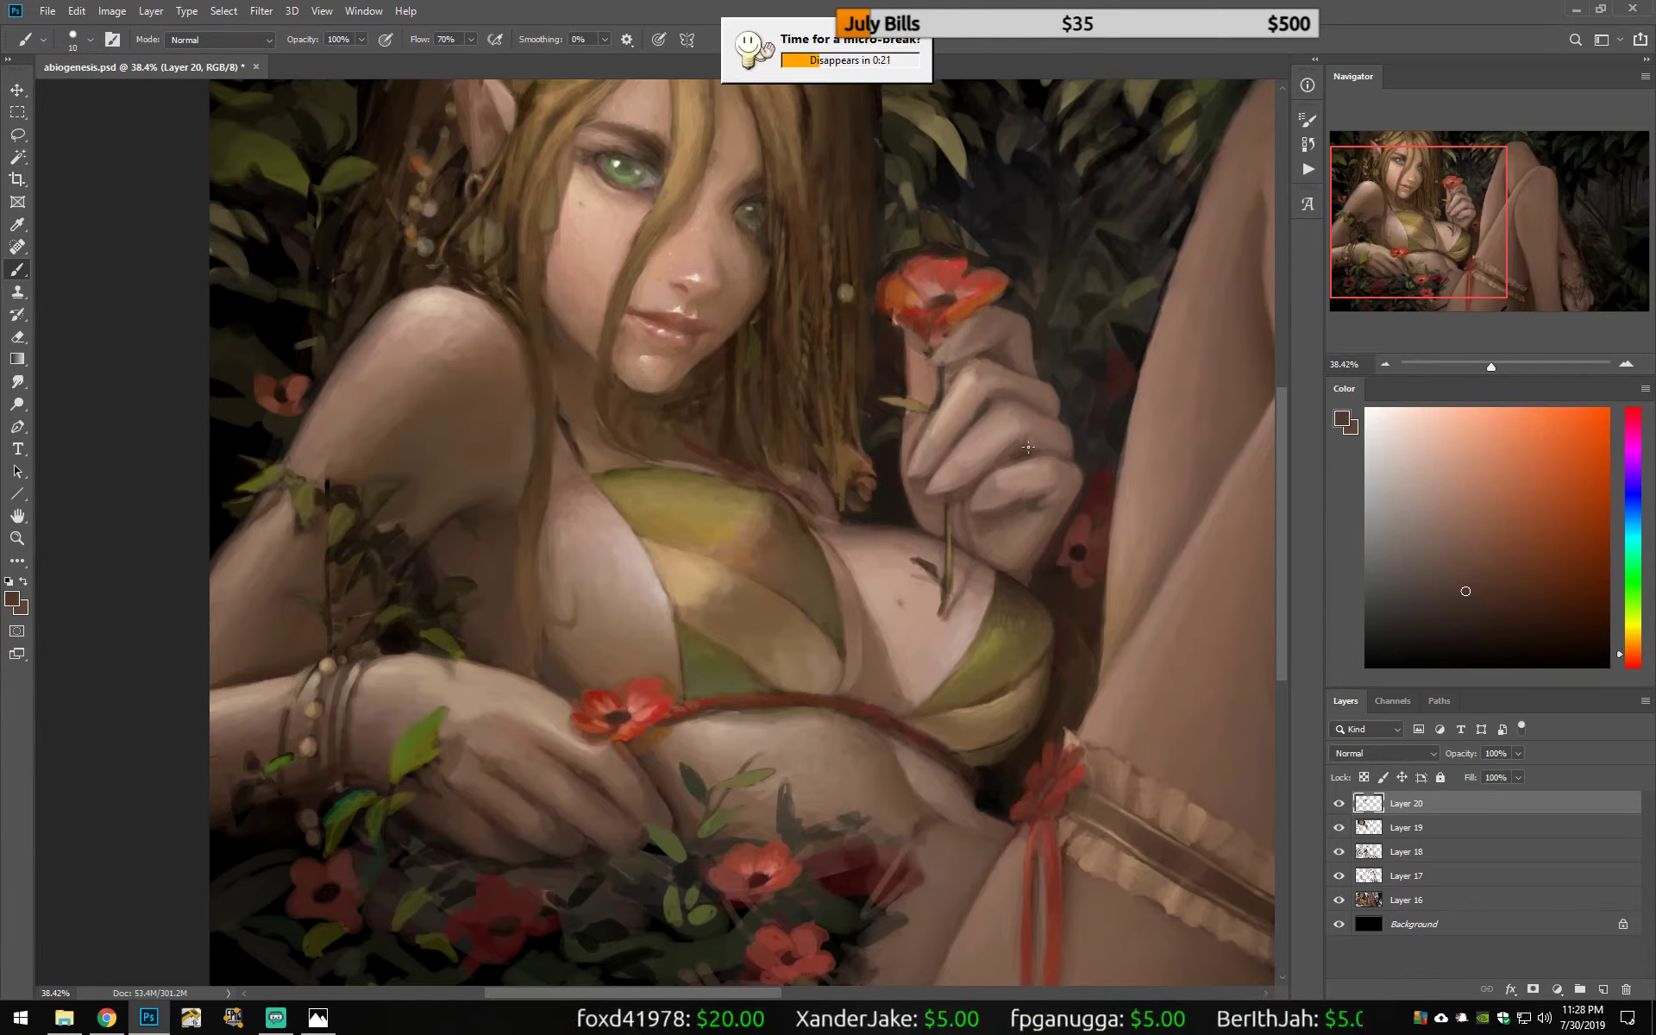